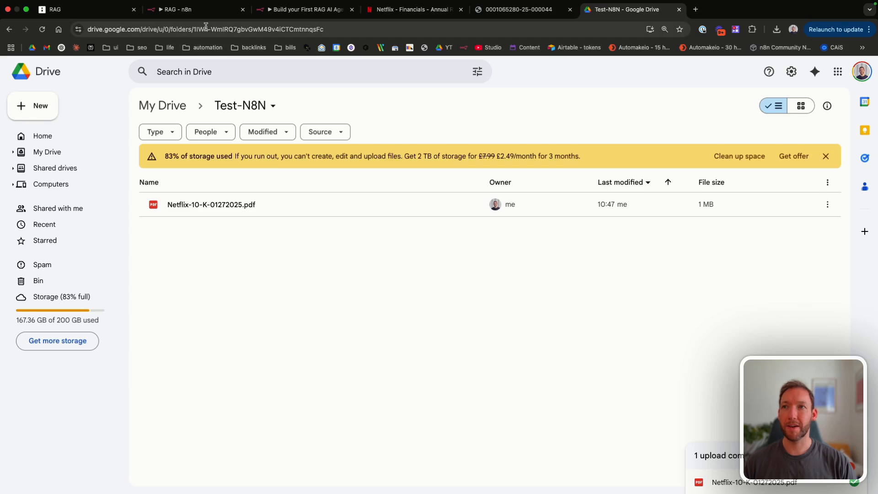
Step: Set the Netflix-10-K-01272025.pdf general access to 'Anyone with the link' and copy the link
{"action": "left_click", "coordinate": [212, 212]}
{"action": "right_click", "coordinate": [212, 213]}
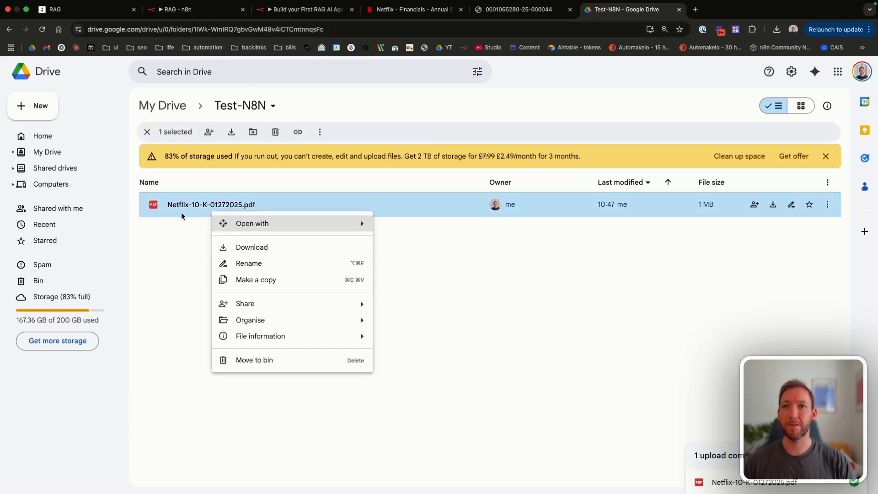
{"action": "mouse_move", "coordinate": [320, 303]}
{"action": "left_click", "coordinate": [435, 309]}
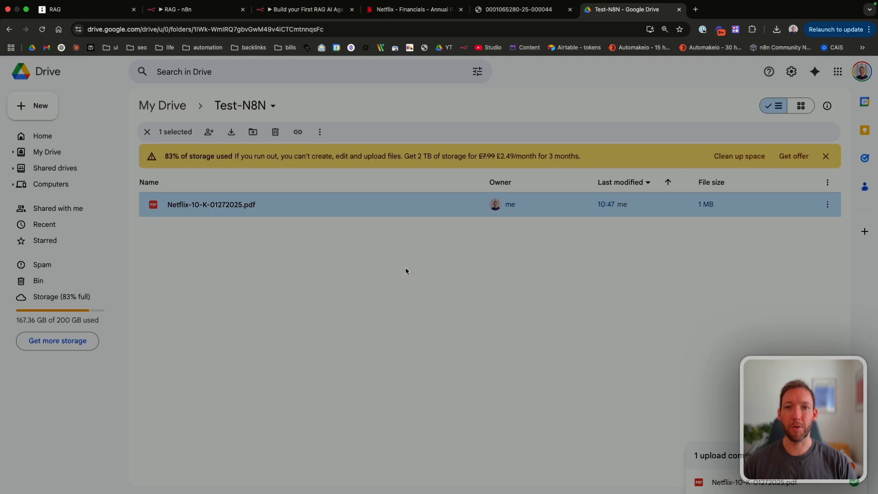
{"action": "left_click", "coordinate": [360, 316]}
{"action": "left_click", "coordinate": [390, 364]}
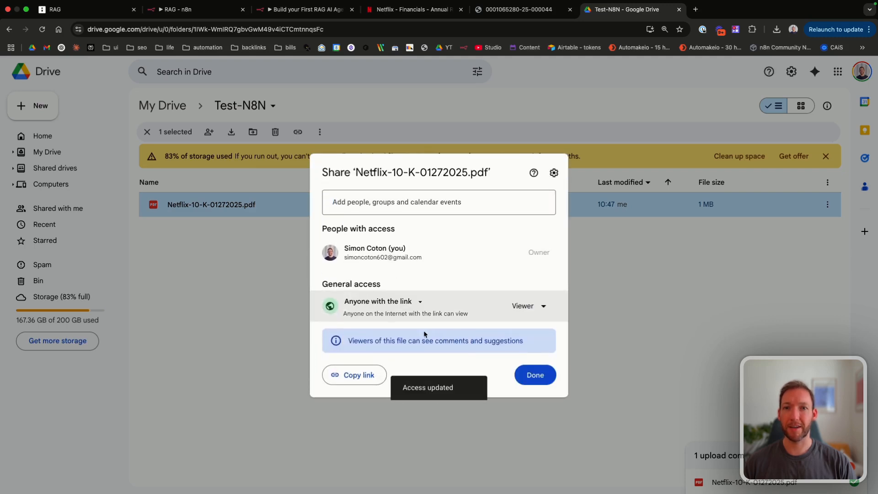
{"action": "left_click", "coordinate": [361, 375]}
Step: Add a Google Drive 'Download file' step after the manual trigger in the RAG workflow
{"action": "left_click", "coordinate": [284, 10]}
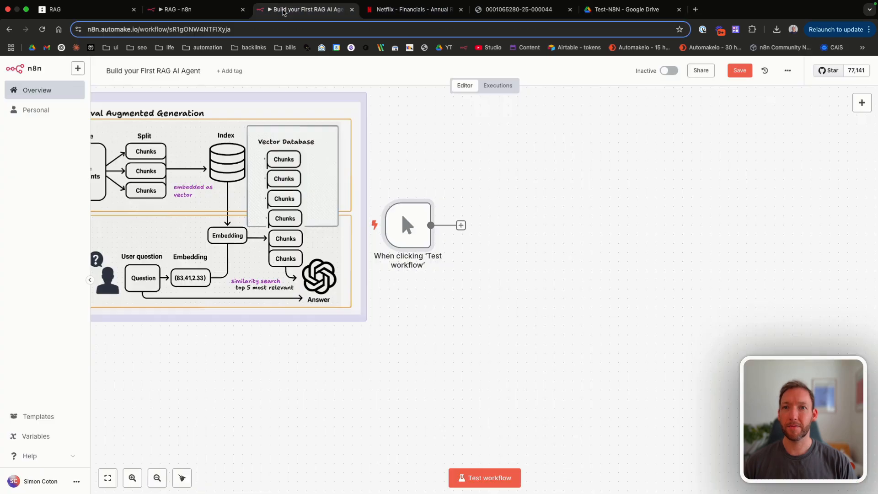
{"action": "scroll", "coordinate": [423, 230], "scroll_direction": "right", "scroll_amount": 2}
{"action": "left_click", "coordinate": [423, 230]}
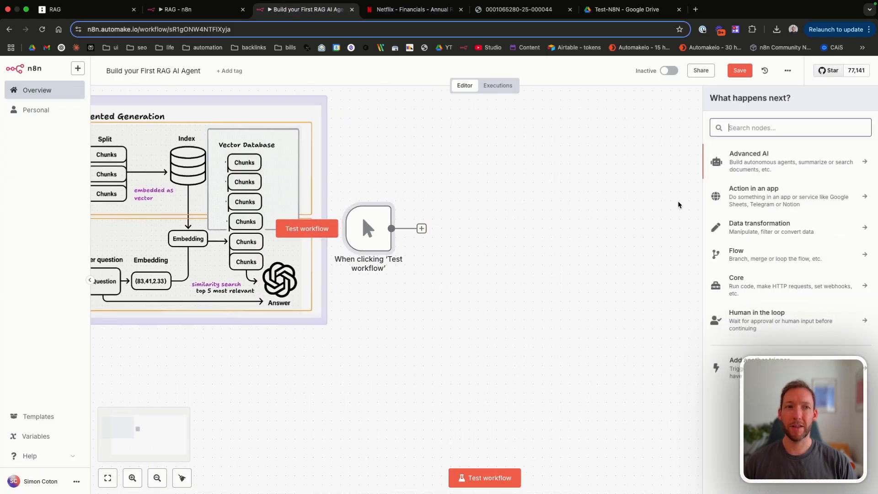
{"action": "type", "text": "gdri"}
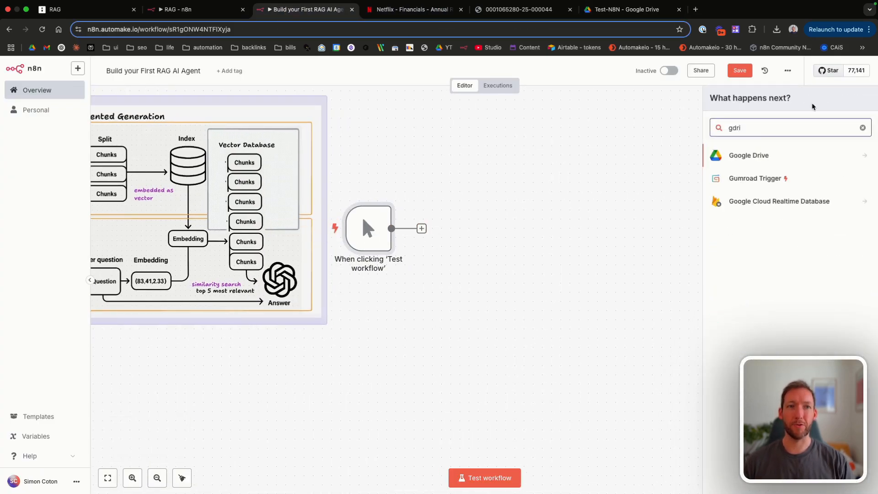
{"action": "left_click", "coordinate": [759, 155]}
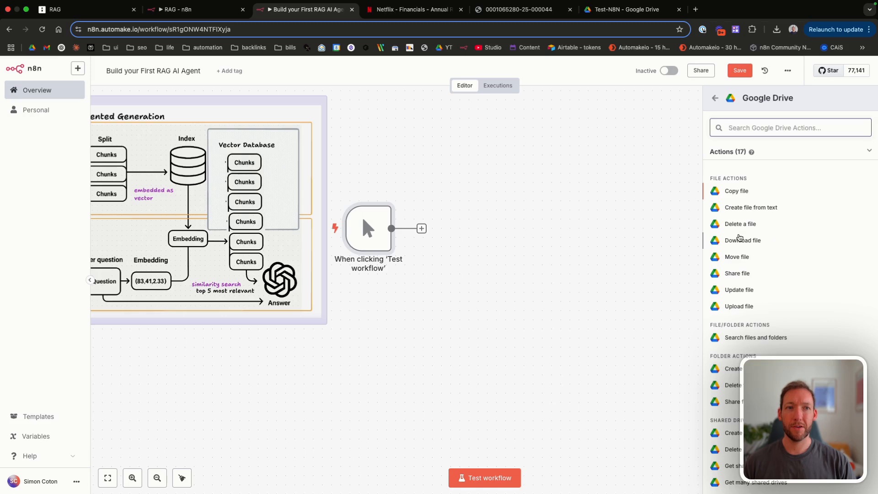
{"action": "left_click", "coordinate": [739, 238]}
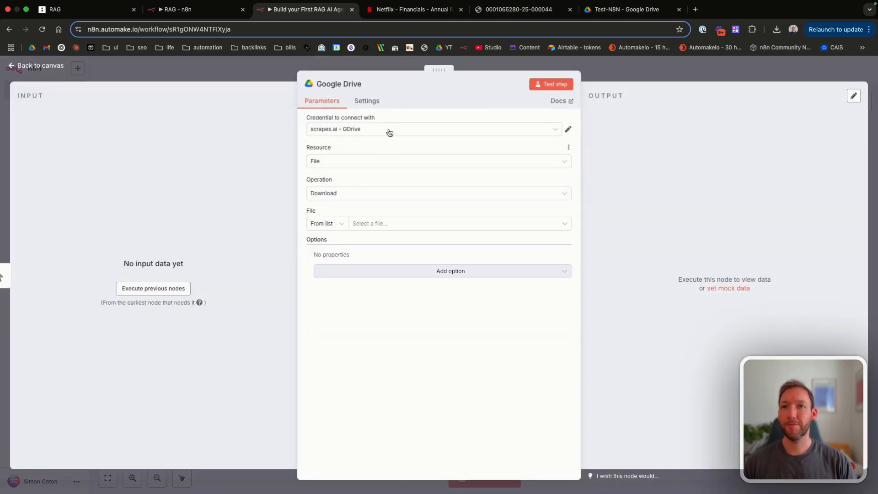
Step: Use the personal GDrive credential and set File to By URL with the pasted Netflix PDF link
{"action": "left_click", "coordinate": [373, 131]}
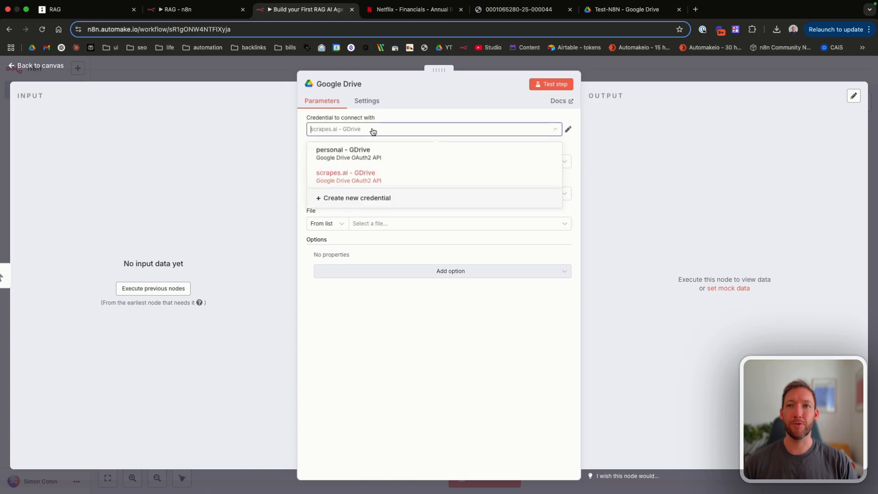
{"action": "left_click", "coordinate": [364, 153]}
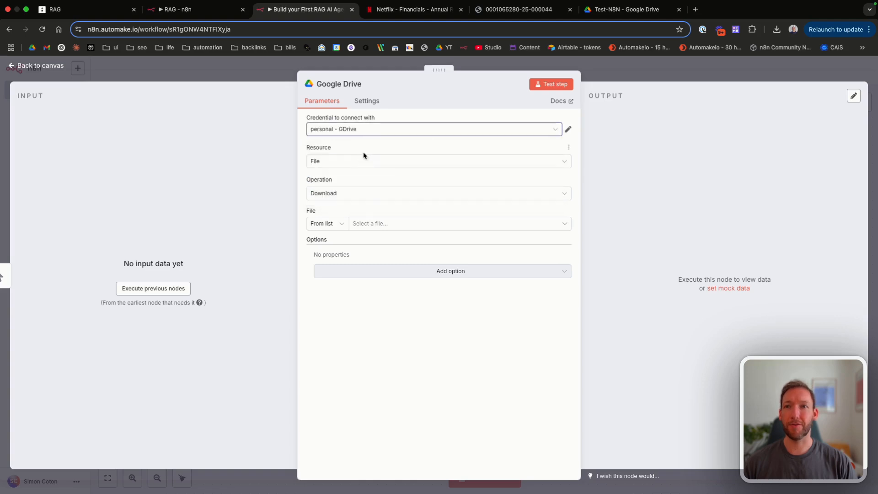
{"action": "left_click", "coordinate": [336, 225]}
{"action": "left_click", "coordinate": [337, 224]}
{"action": "left_click", "coordinate": [378, 224]}
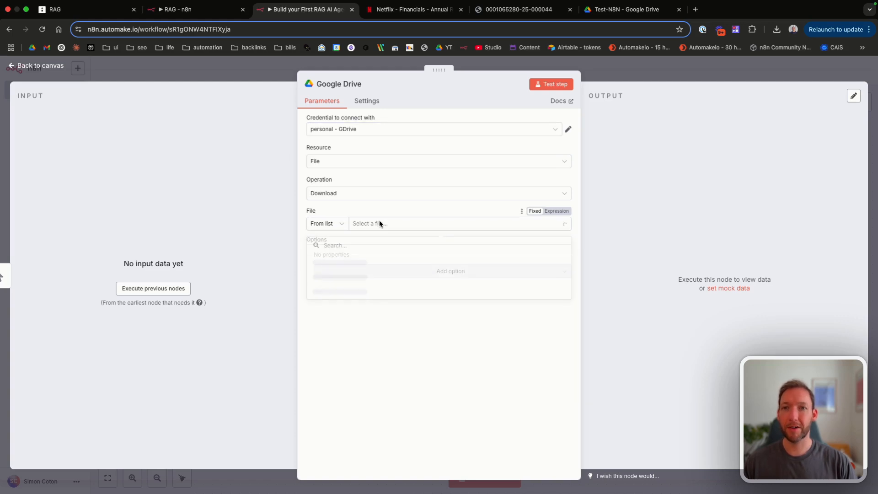
{"action": "left_click", "coordinate": [330, 223]}
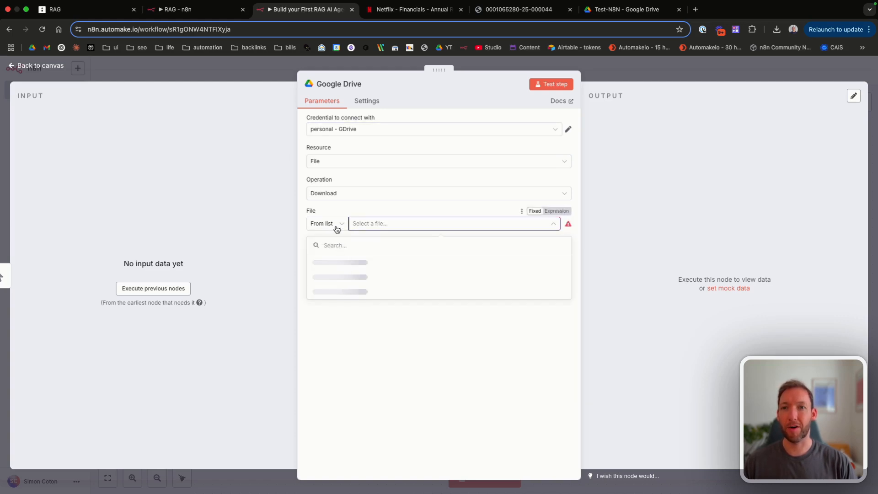
{"action": "left_click", "coordinate": [332, 270]}
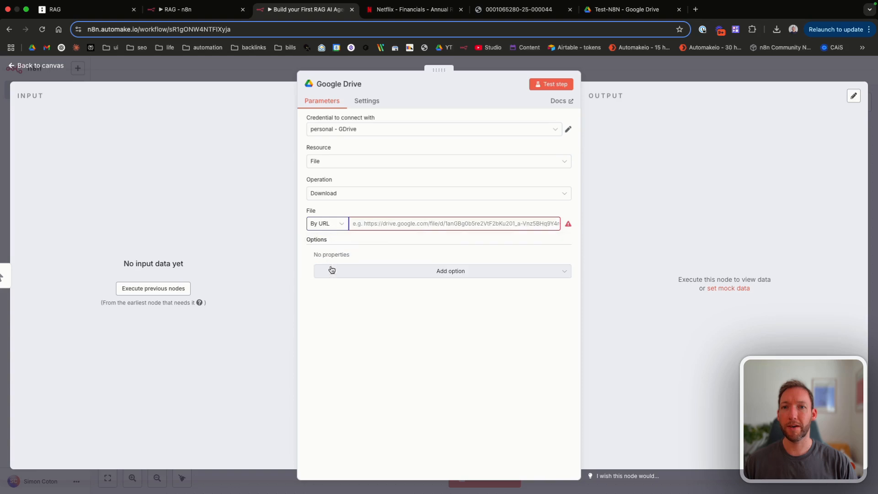
{"action": "key", "text": "super+v"}
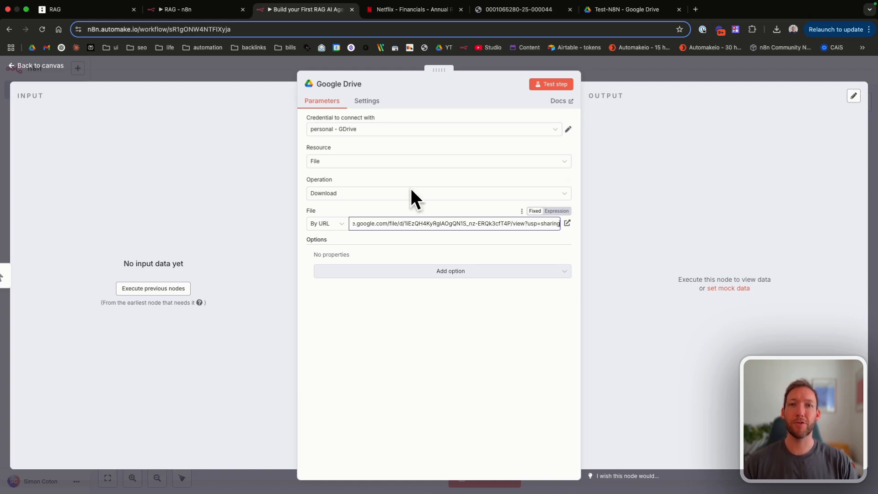
{"action": "left_click", "coordinate": [345, 85]}
Step: Rename the step DownloadFile, test-run it to fetch the 1.09 MB Netflix PDF, and save the workflow
{"action": "type", "text": "DownloadFile"}
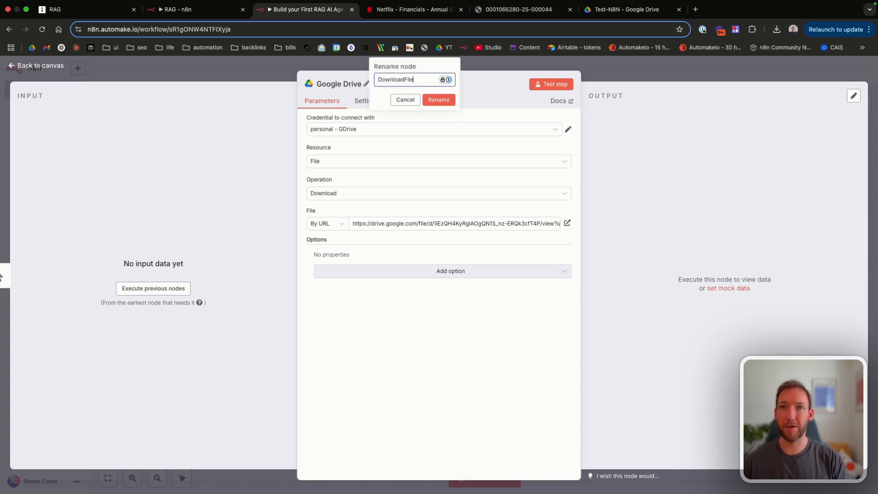
{"action": "key", "text": "Return"}
{"action": "left_click", "coordinate": [554, 85]}
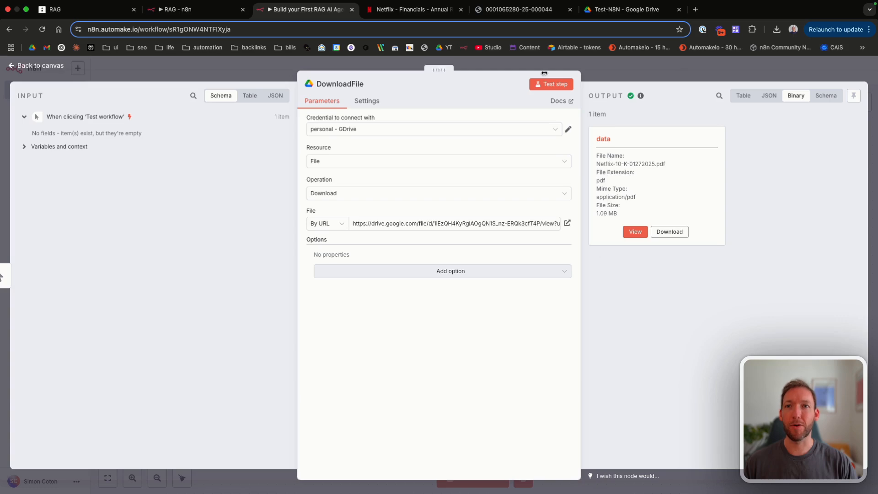
{"action": "left_click", "coordinate": [36, 65]}
{"action": "scroll", "coordinate": [431, 259], "scroll_direction": "right", "scroll_amount": 3}
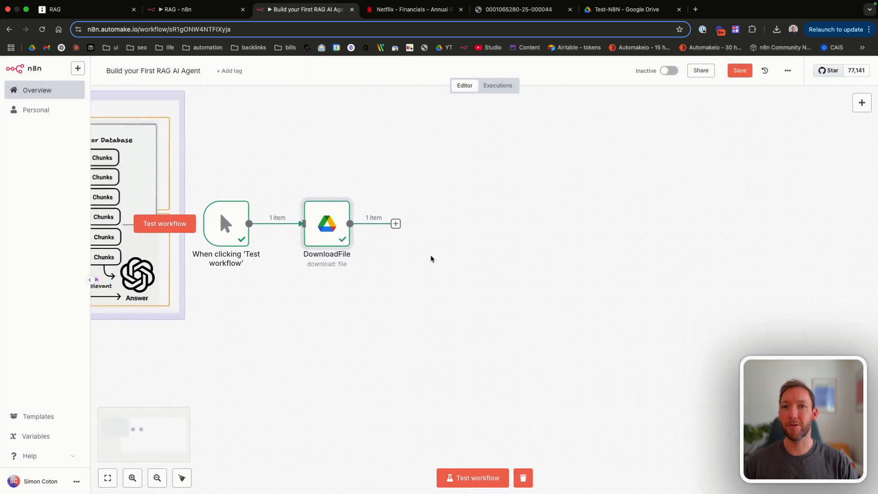
{"action": "scroll", "coordinate": [431, 258], "scroll_direction": "right", "scroll_amount": 3}
{"action": "key", "text": "super+s"}
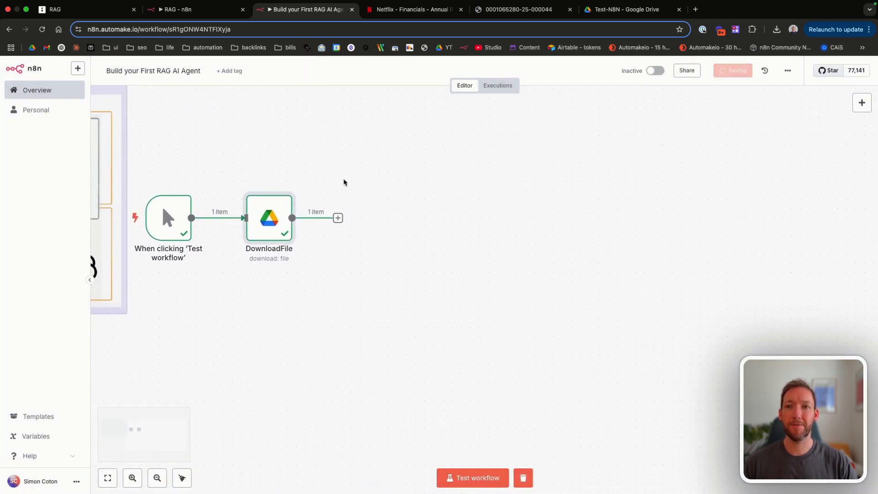
Step: Pan the canvas and reopen DownloadFile's settings to review them
{"action": "scroll", "coordinate": [344, 182], "scroll_direction": "left", "scroll_amount": 6}
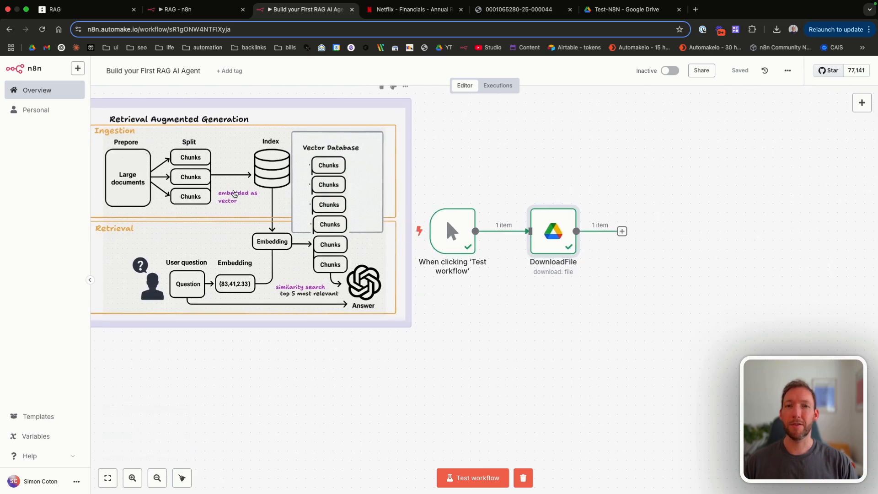
{"action": "scroll", "coordinate": [492, 222], "scroll_direction": "right", "scroll_amount": 3}
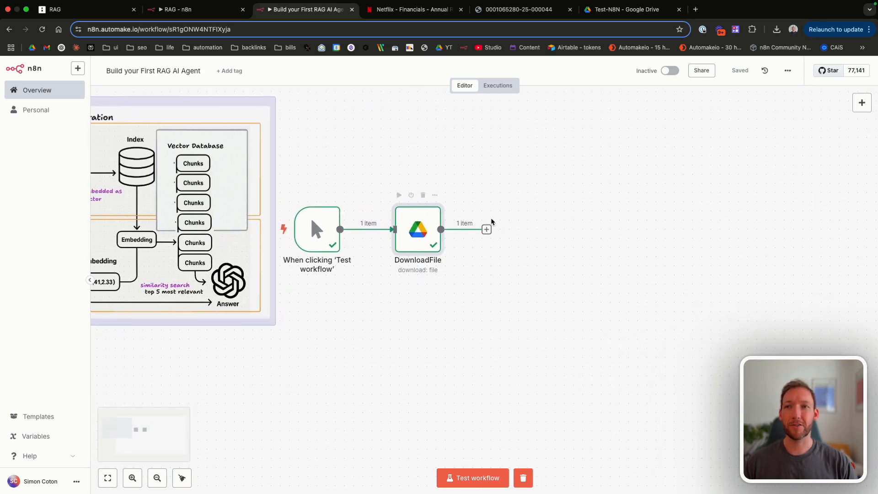
{"action": "scroll", "coordinate": [492, 222], "scroll_direction": "left", "scroll_amount": 3}
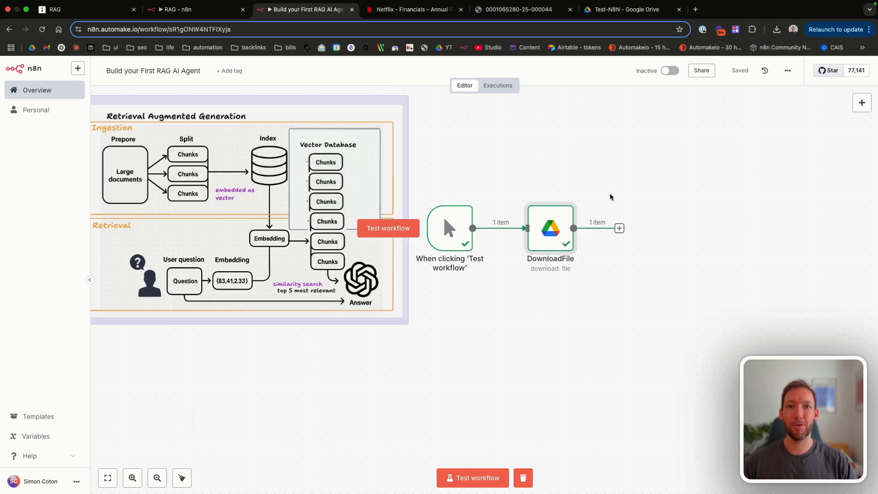
{"action": "scroll", "coordinate": [610, 196], "scroll_direction": "right", "scroll_amount": 3}
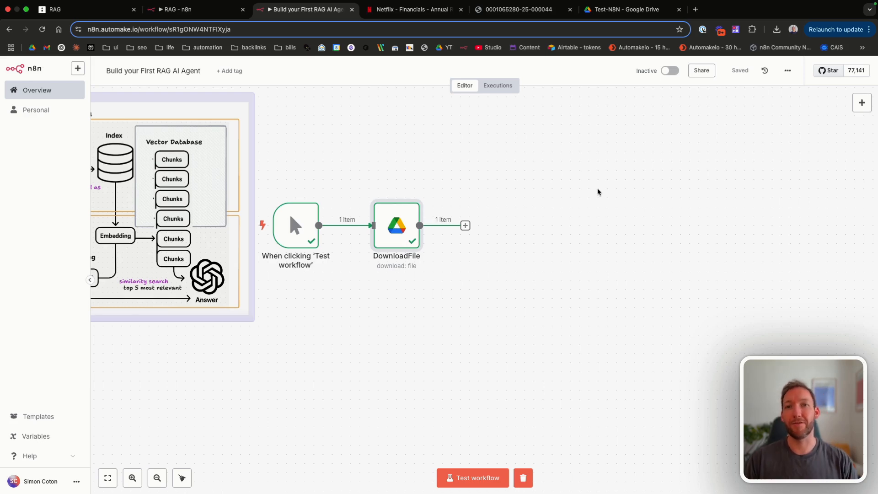
{"action": "double_click", "coordinate": [396, 225]}
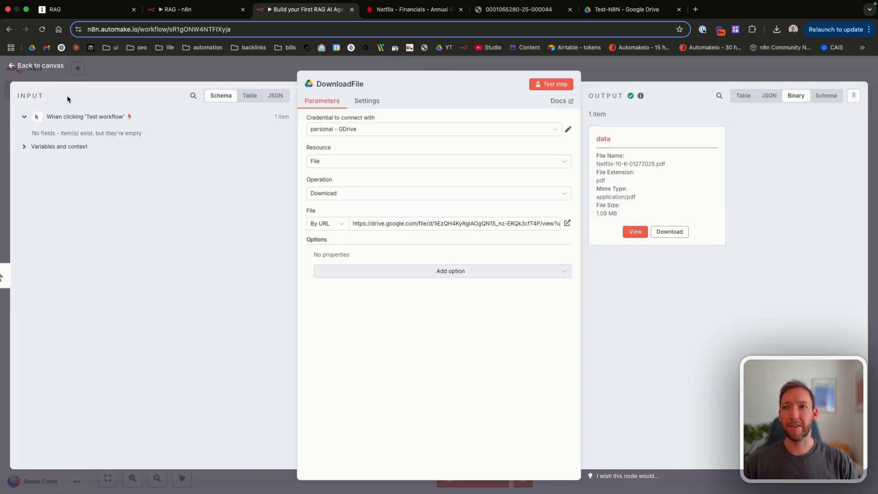
{"action": "left_click", "coordinate": [44, 67]}
{"action": "scroll", "coordinate": [394, 228], "scroll_direction": "right", "scroll_amount": 3}
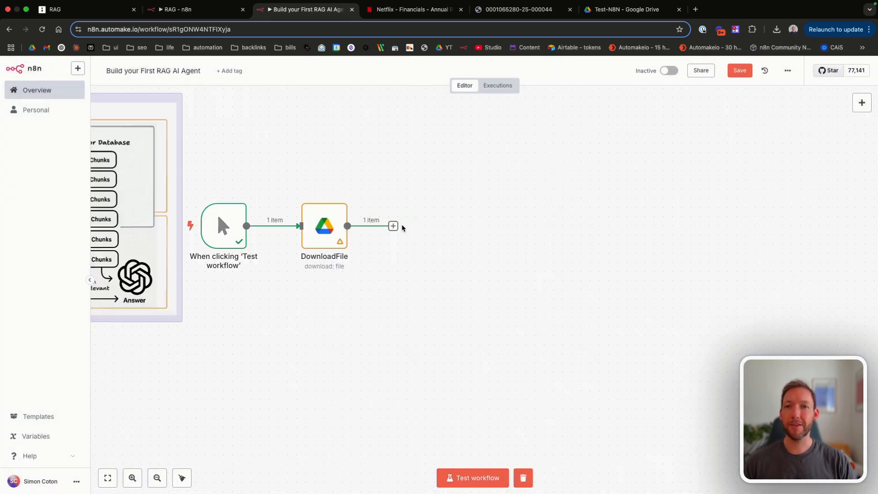
Step: Add a Supabase Vector Store node after DownloadFile using the 'Add documents to vector store' action
{"action": "left_click", "coordinate": [393, 227]}
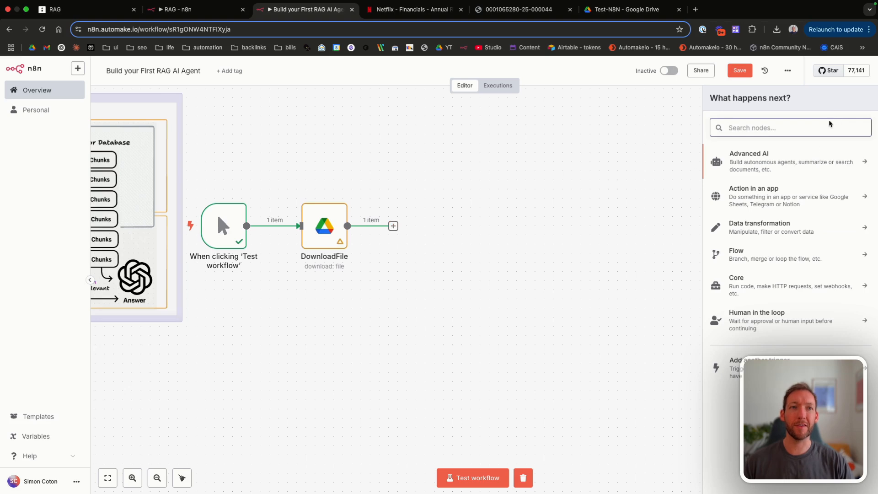
{"action": "left_click", "coordinate": [788, 167]}
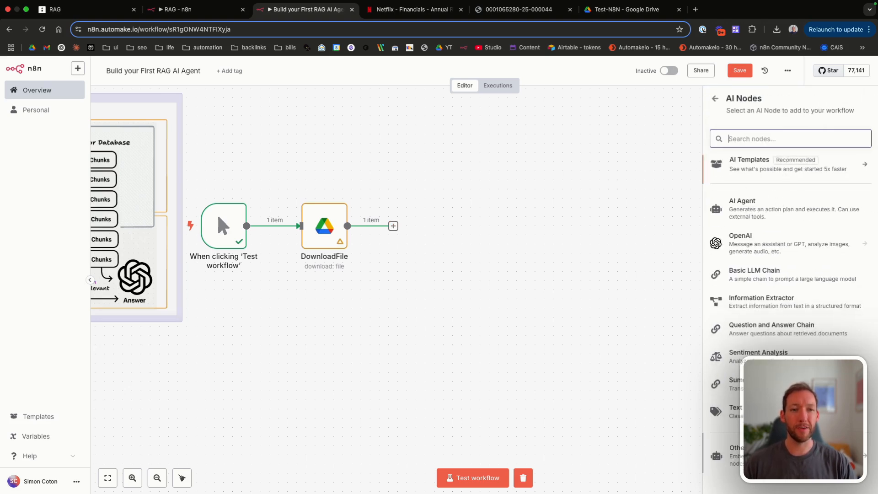
{"action": "left_click", "coordinate": [759, 453]}
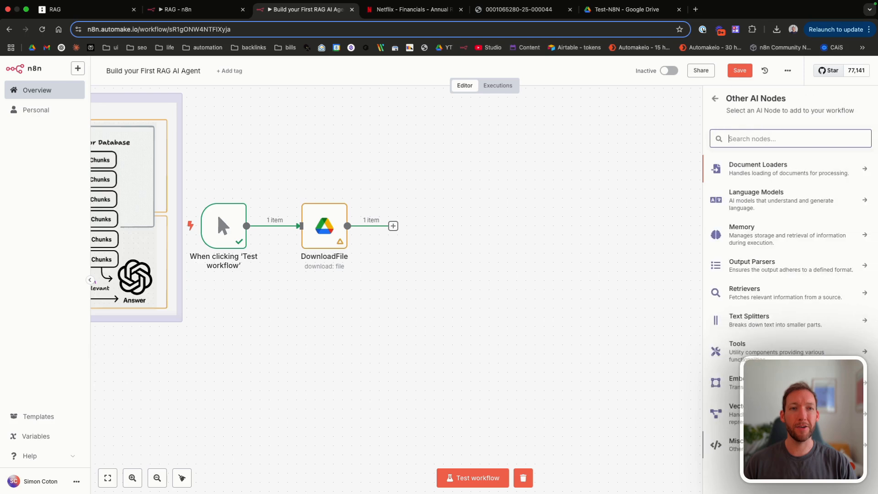
{"action": "left_click", "coordinate": [759, 409]}
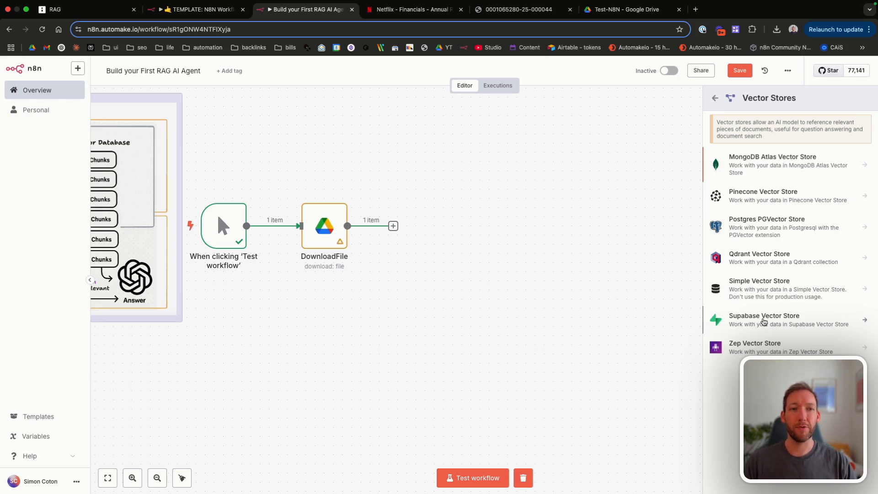
{"action": "left_click", "coordinate": [764, 319]}
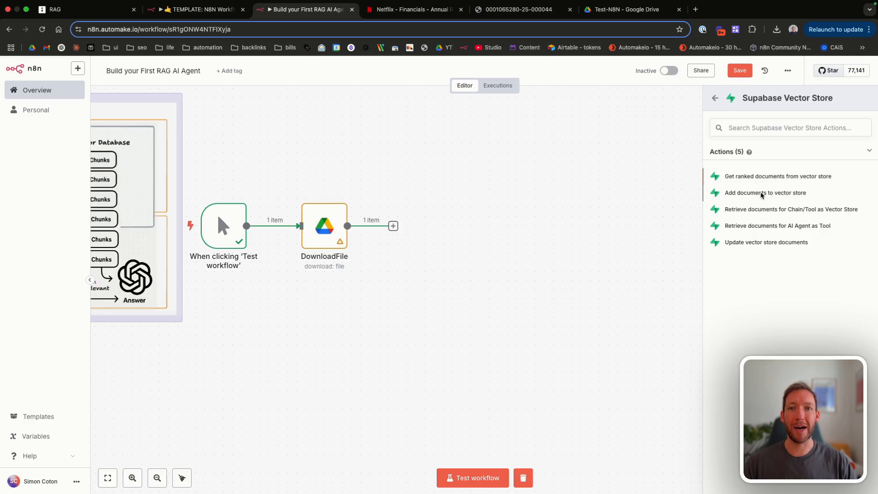
{"action": "left_click", "coordinate": [762, 193]}
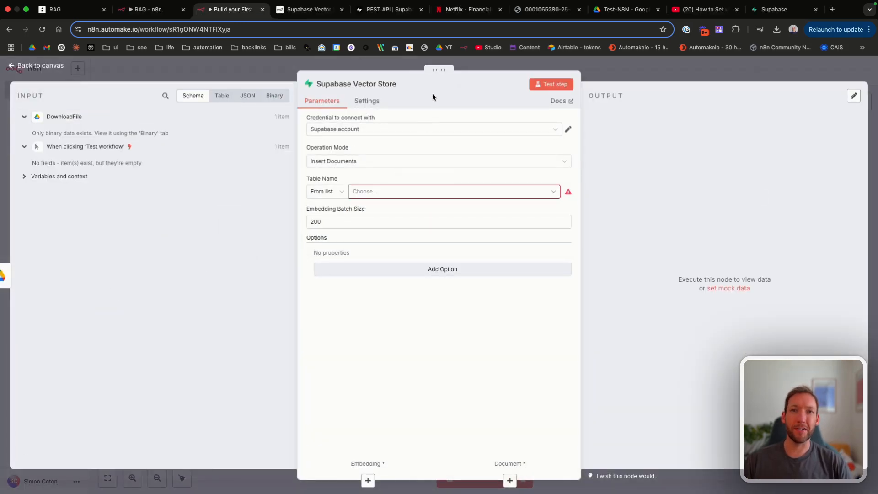
Step: Open the Supabase Vector Store docs, follow the quickstart to the LangChain guide, and copy its setup SQL
{"action": "left_click", "coordinate": [559, 101]}
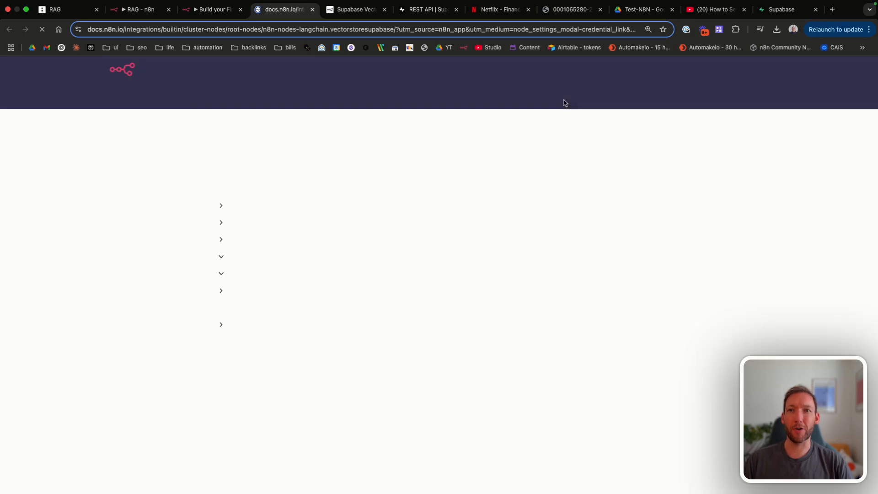
{"action": "scroll", "coordinate": [389, 260], "scroll_direction": "down", "scroll_amount": 5}
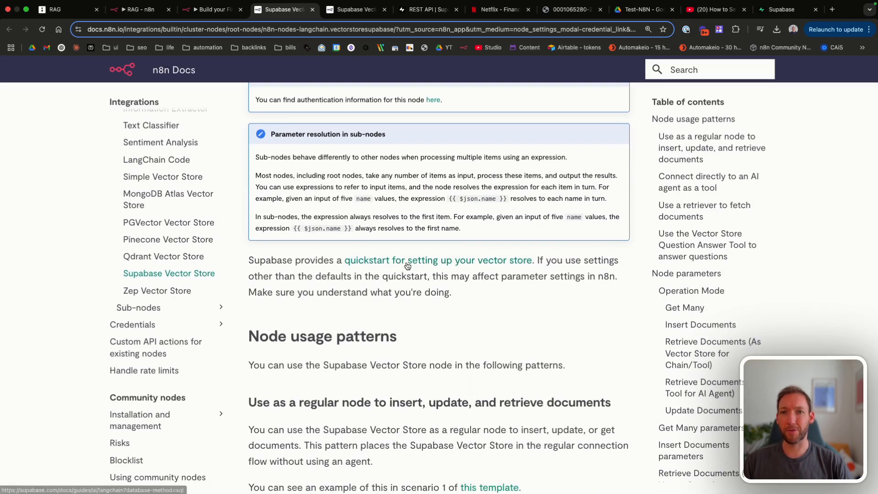
{"action": "left_click", "coordinate": [411, 263]}
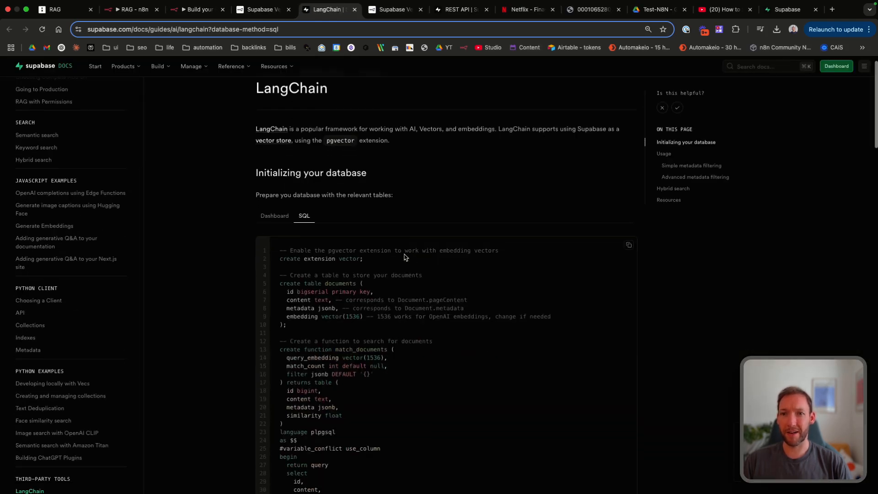
{"action": "scroll", "coordinate": [357, 318], "scroll_direction": "down", "scroll_amount": 1}
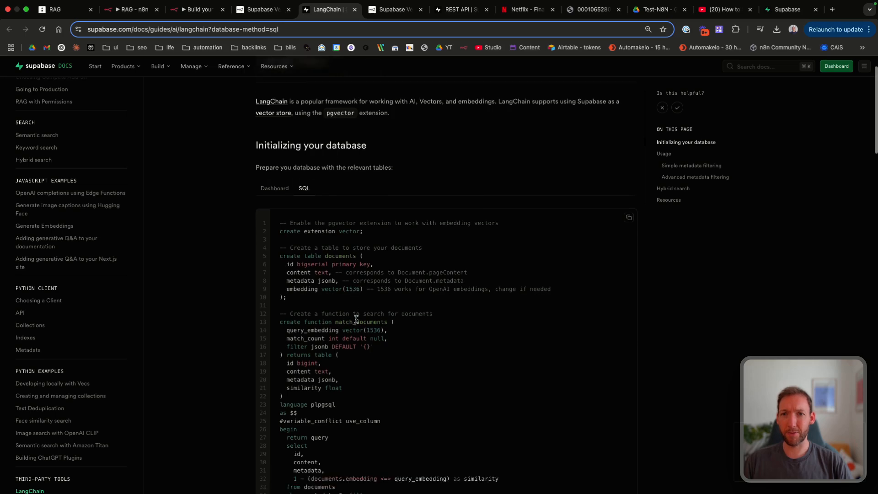
{"action": "scroll", "coordinate": [356, 319], "scroll_direction": "down", "scroll_amount": 7}
{"action": "scroll", "coordinate": [356, 319], "scroll_direction": "up", "scroll_amount": 6}
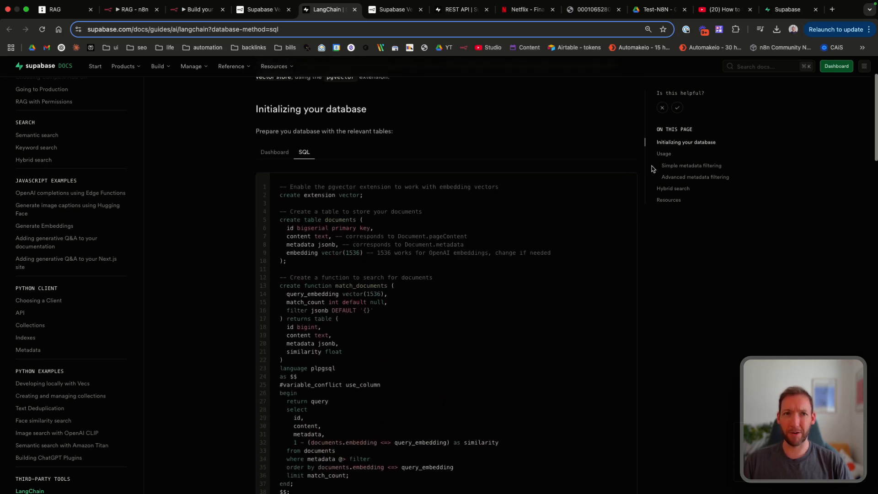
{"action": "left_click", "coordinate": [628, 185]}
{"action": "left_click", "coordinate": [780, 13]}
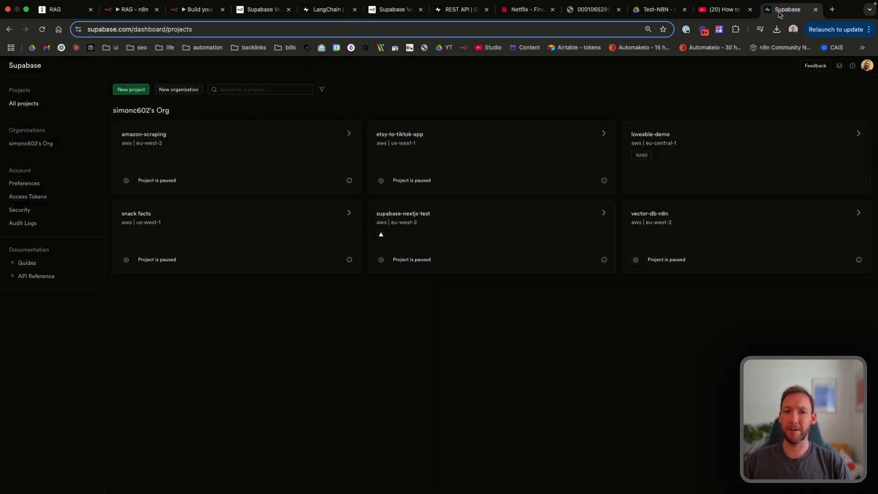
Step: Create a Supabase project named n8n-demo under the existing organization with a pasted database password
{"action": "left_click", "coordinate": [867, 68]}
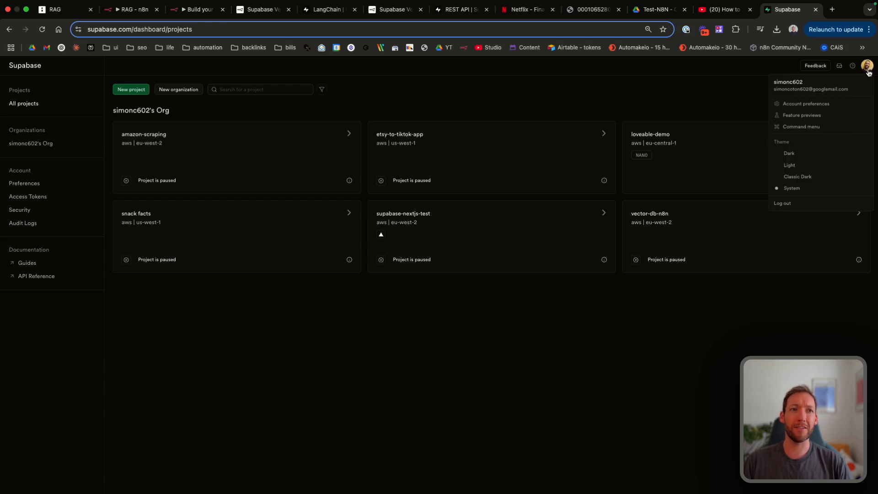
{"action": "left_click", "coordinate": [659, 92]}
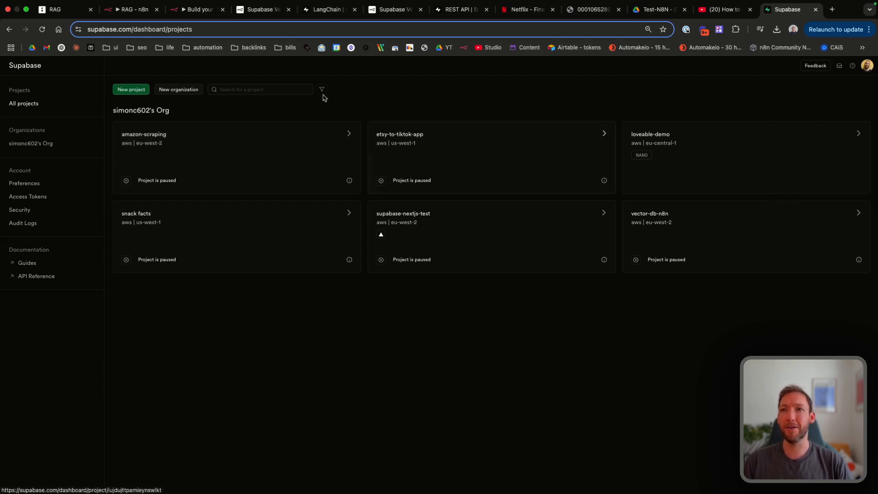
{"action": "left_click", "coordinate": [132, 91]}
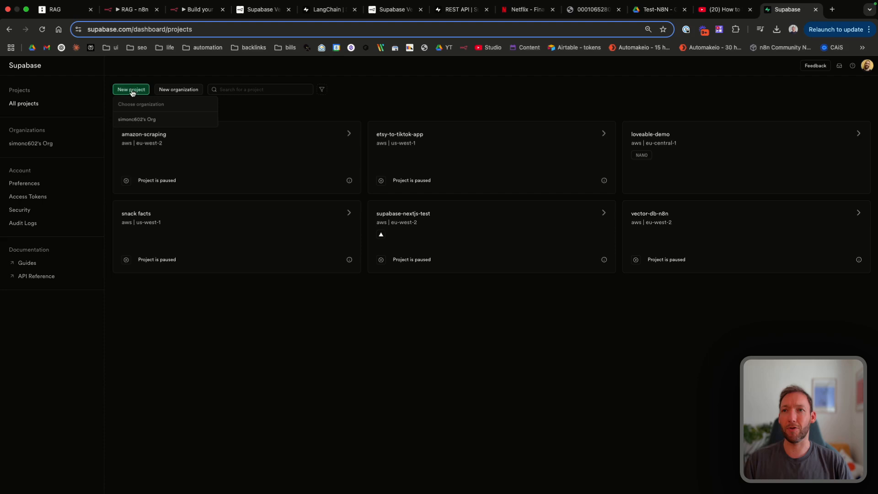
{"action": "left_click", "coordinate": [140, 118]}
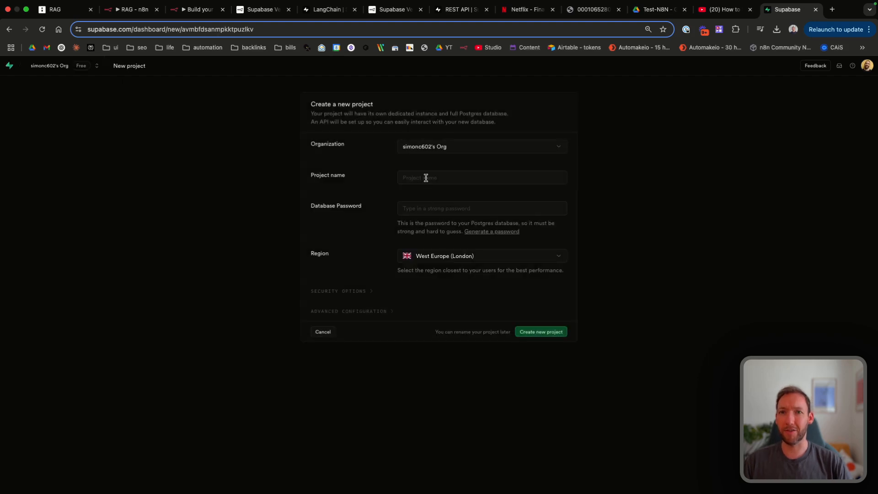
{"action": "left_click", "coordinate": [426, 182]}
{"action": "type", "text": "n8n-demo"}
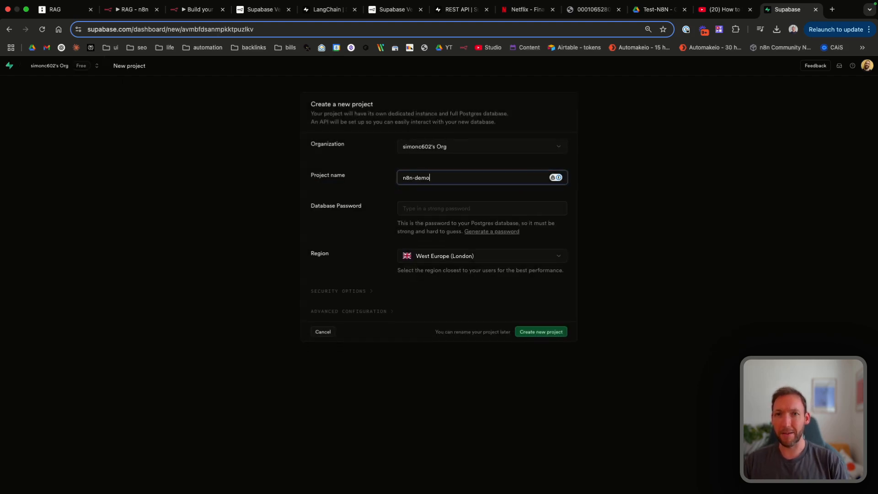
{"action": "left_click", "coordinate": [432, 210]}
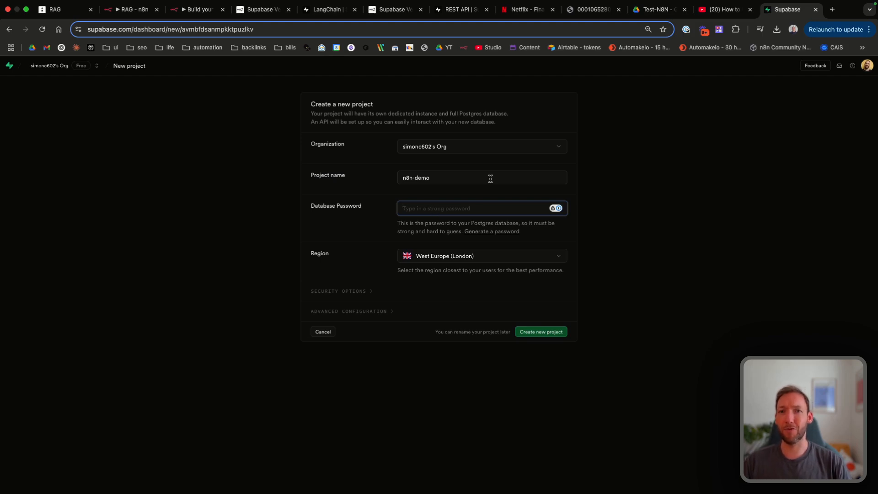
{"action": "key", "text": "super+v"}
{"action": "key", "text": "Return"}
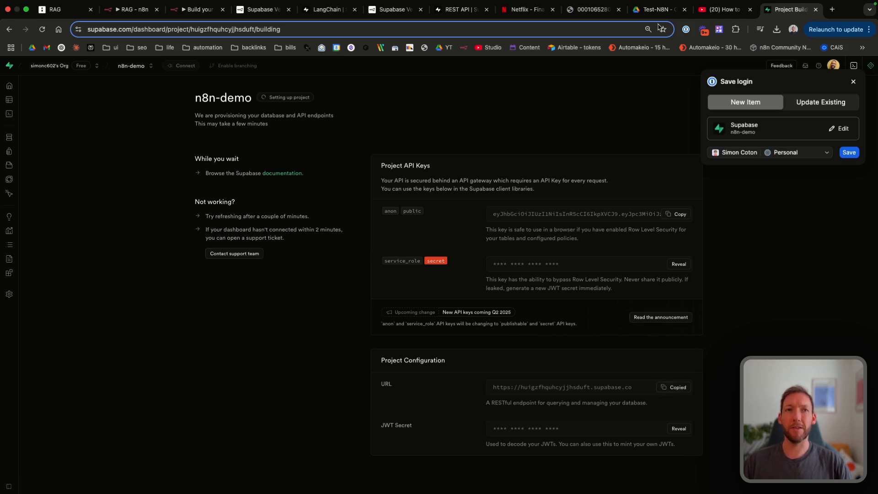
{"action": "left_click", "coordinate": [204, 9]}
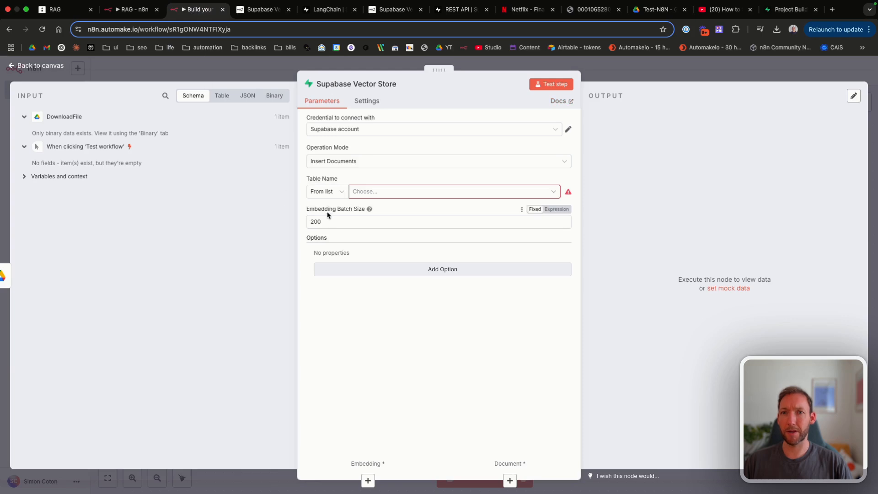
Step: Create a new Supabase credential with the n8n-demo project URL pasted as its Host
{"action": "left_click", "coordinate": [544, 130]}
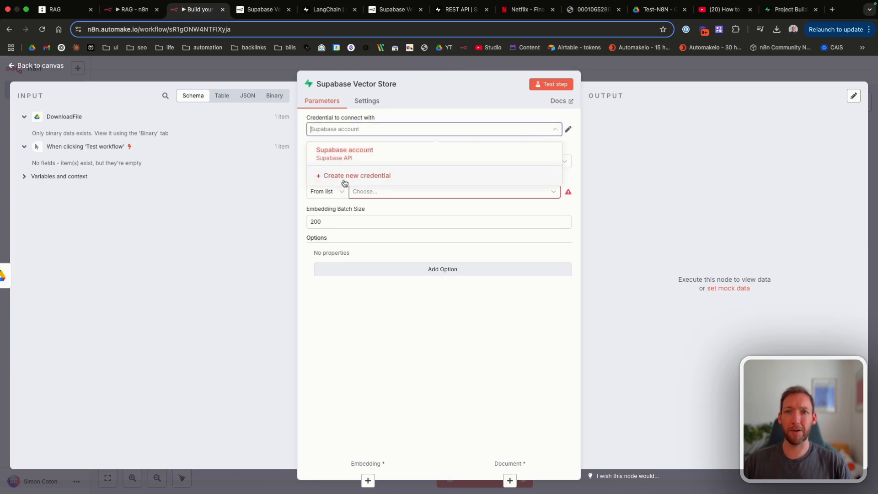
{"action": "left_click", "coordinate": [348, 178]}
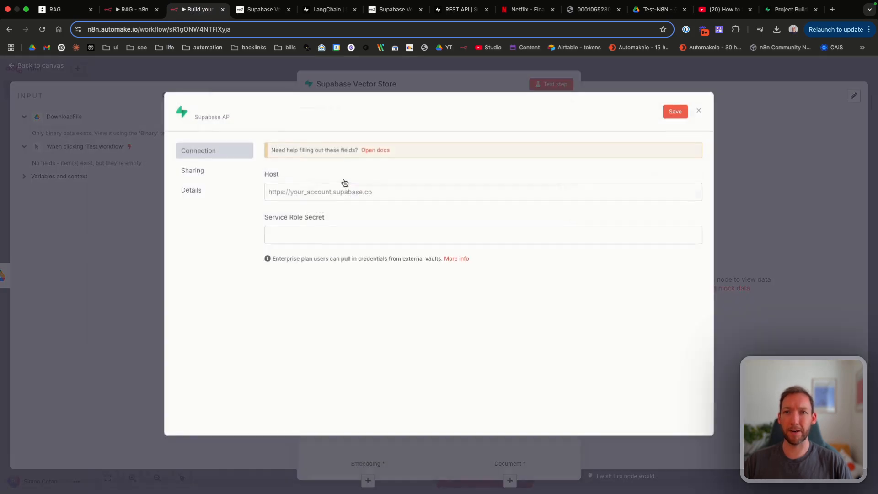
{"action": "left_click", "coordinate": [297, 193]}
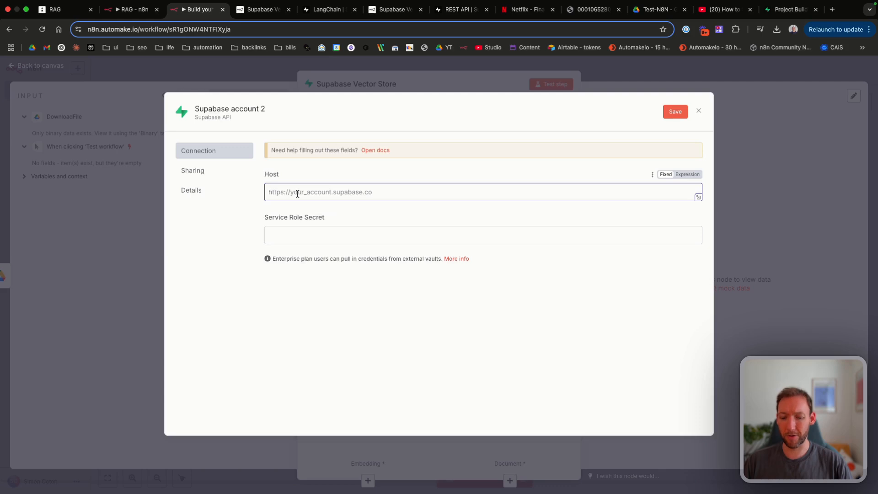
{"action": "key", "text": "super+v"}
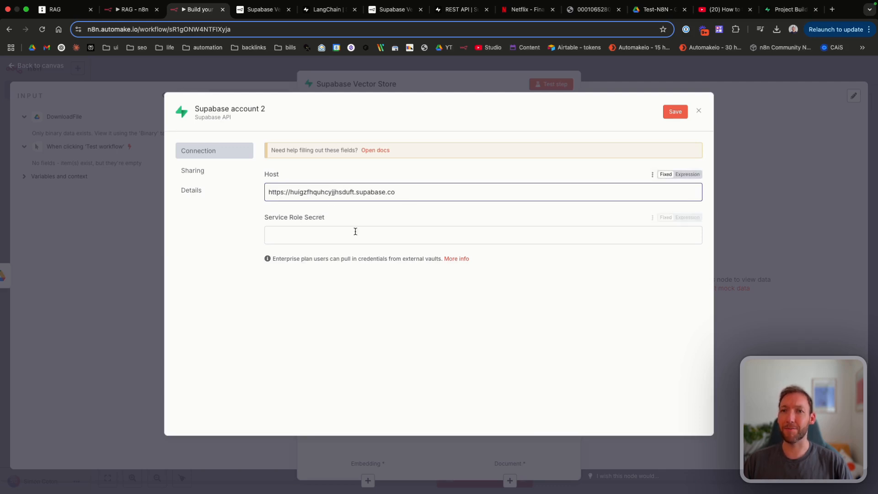
Step: Open the n8n-demo project's Data API settings and scroll to its service_role secret
{"action": "left_click", "coordinate": [783, 8]}
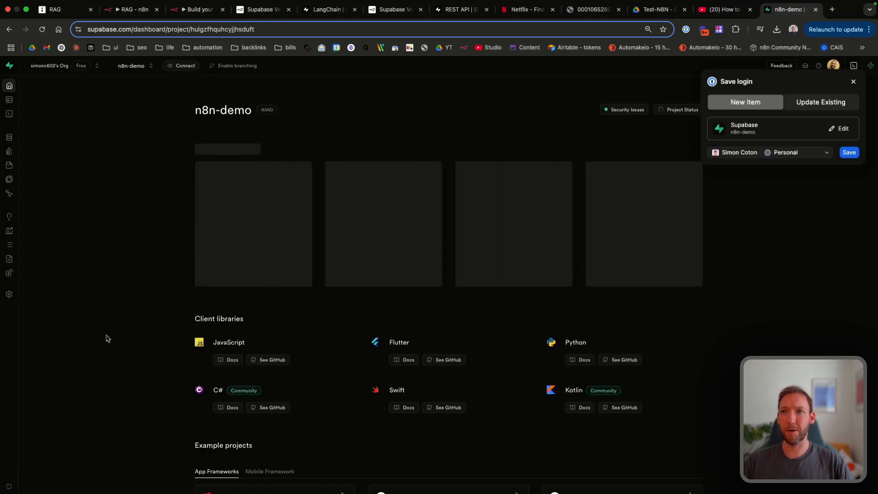
{"action": "left_click", "coordinate": [9, 294]}
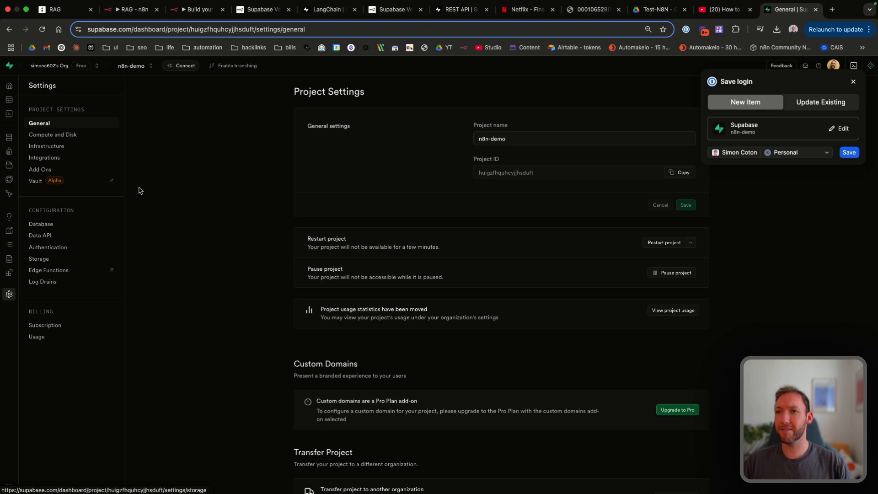
{"action": "left_click", "coordinate": [46, 235]}
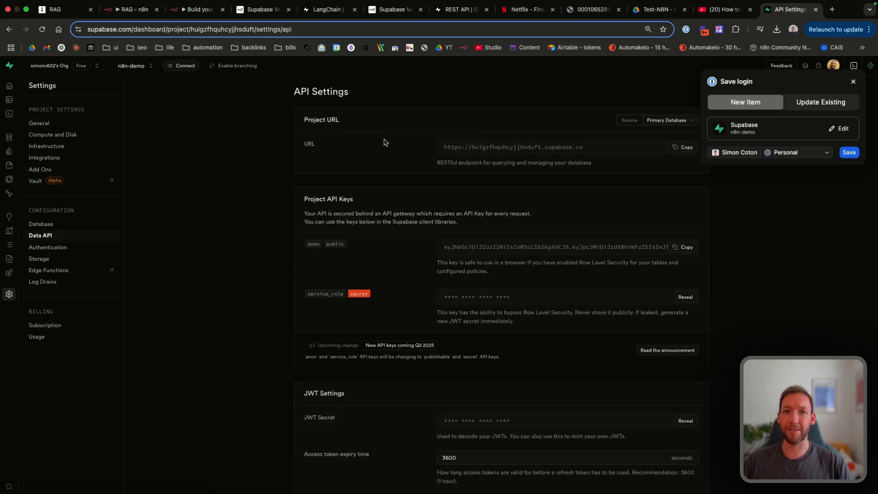
{"action": "scroll", "coordinate": [544, 323], "scroll_direction": "down", "scroll_amount": 1}
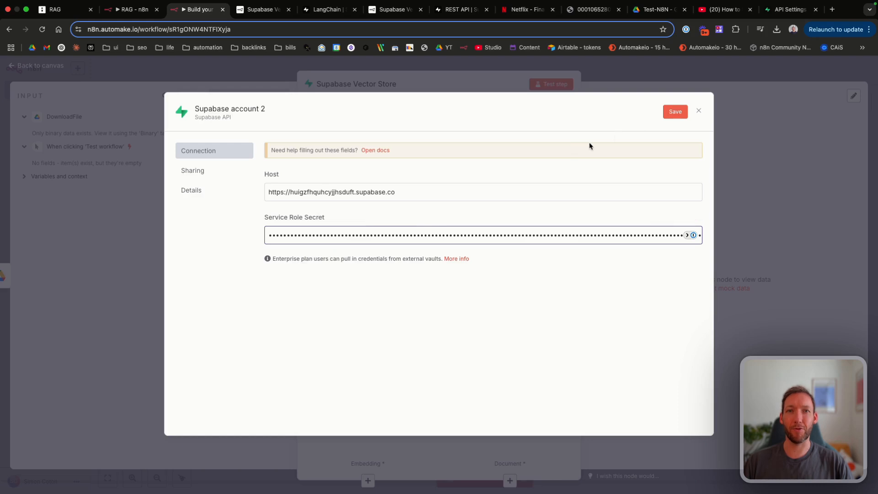
Step: Save the tested credential under the name Supabase-demo and close the credential dialog
{"action": "left_click", "coordinate": [671, 113]}
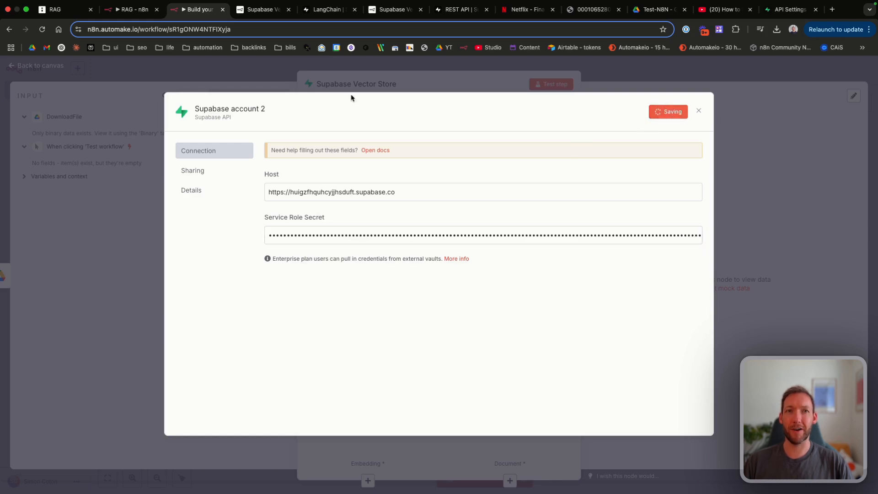
{"action": "left_click", "coordinate": [233, 110]}
{"action": "key", "text": "BackSpace"}
{"action": "key", "text": "BackSpace"}
{"action": "key", "text": "BackSpace"}
{"action": "key", "text": "BackSpace"}
{"action": "key", "text": "BackSpace"}
{"action": "key", "text": "BackSpace"}
{"action": "key", "text": "BackSpace"}
{"action": "key", "text": "BackSpace"}
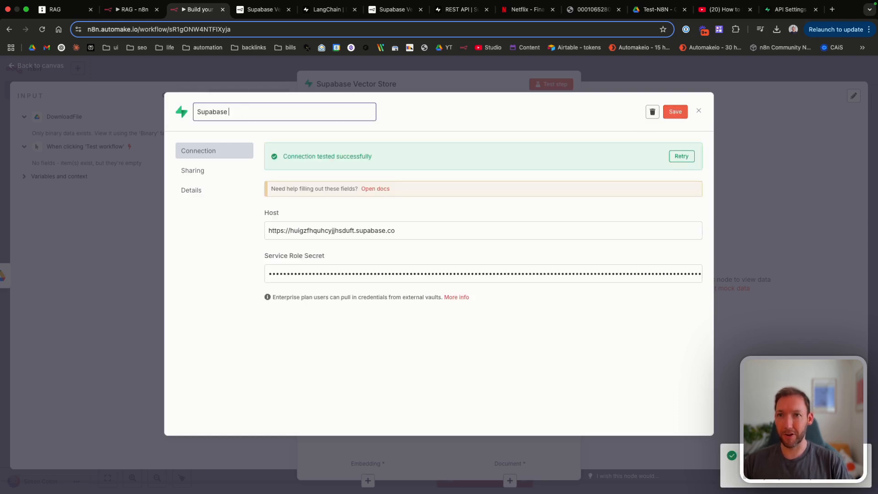
{"action": "type", "text": "-demo"}
{"action": "key", "text": "Return"}
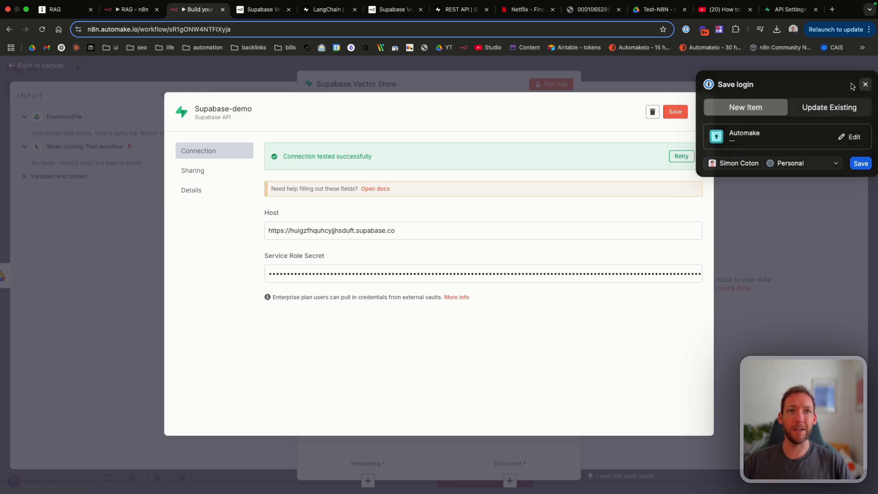
{"action": "left_click", "coordinate": [864, 85]}
{"action": "left_click", "coordinate": [672, 111]}
{"action": "left_click", "coordinate": [696, 112]}
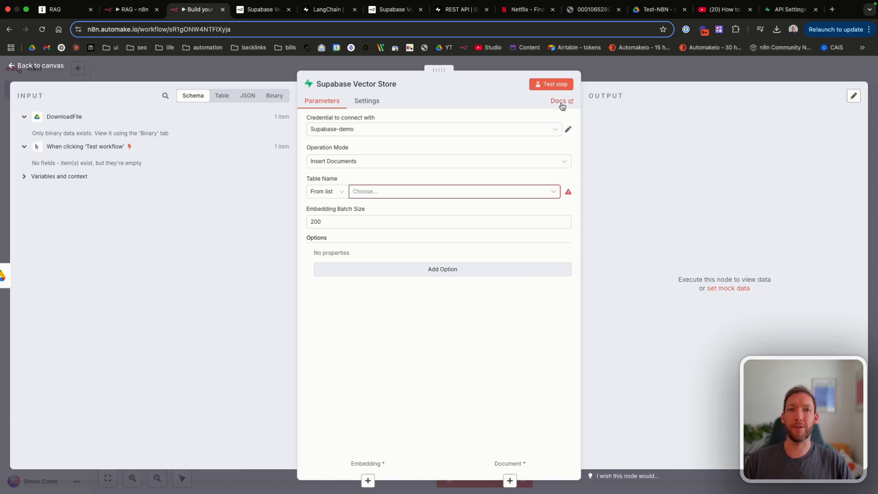
Step: Glance at the Supabase Vector Store docs and LangChain SQL guide, then go back to API Settings
{"action": "left_click", "coordinate": [255, 11]}
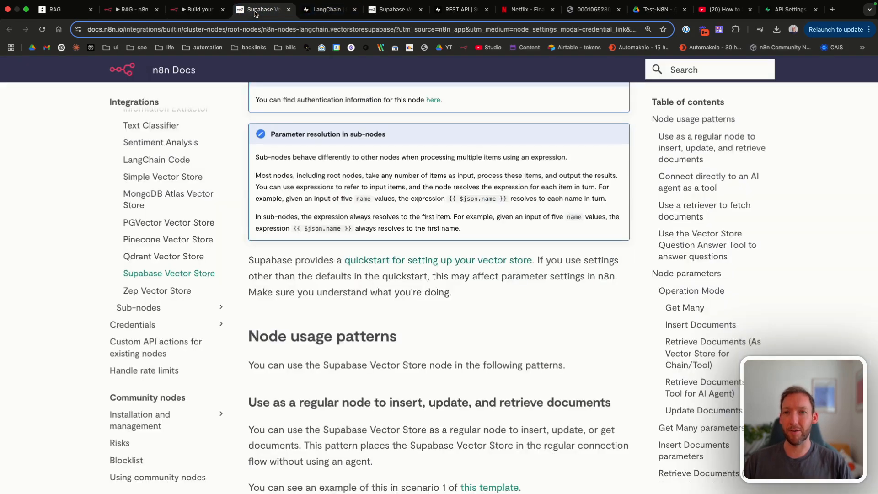
{"action": "left_click", "coordinate": [319, 14]}
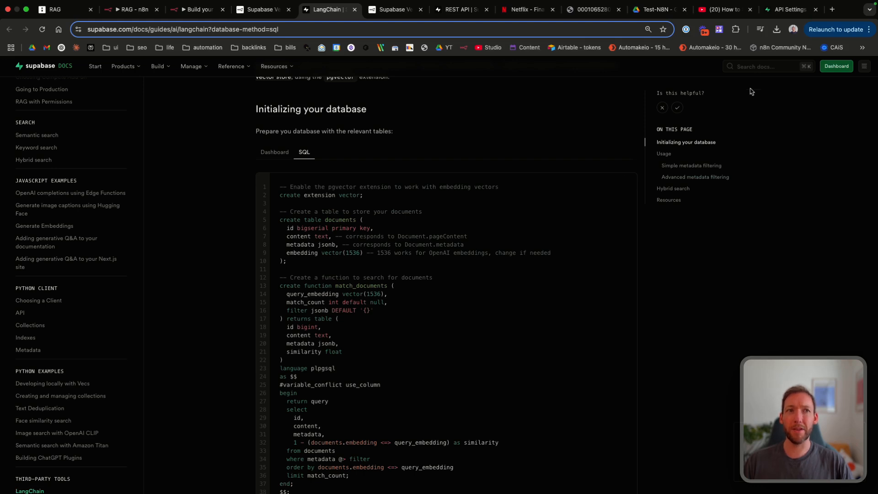
{"action": "left_click", "coordinate": [769, 15]}
Step: Paste the pgvector setup script into a new Supabase SQL query
{"action": "mouse_move", "coordinate": [18, 295]}
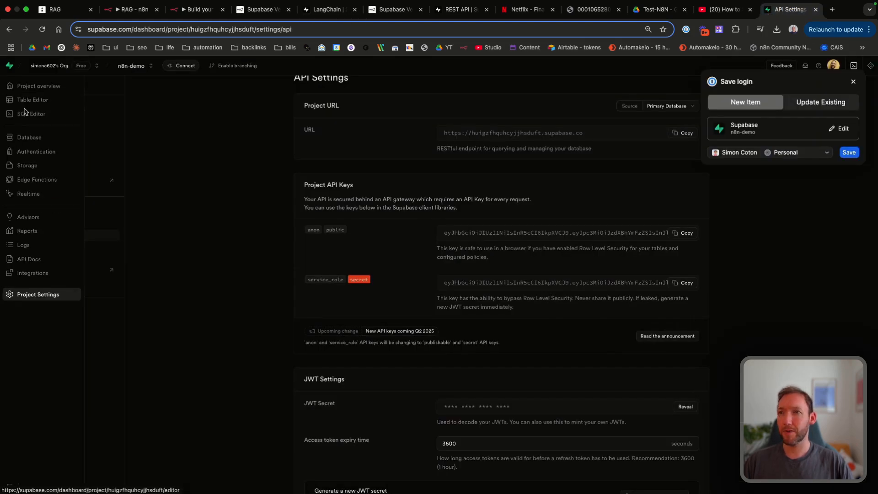
{"action": "left_click", "coordinate": [29, 115]}
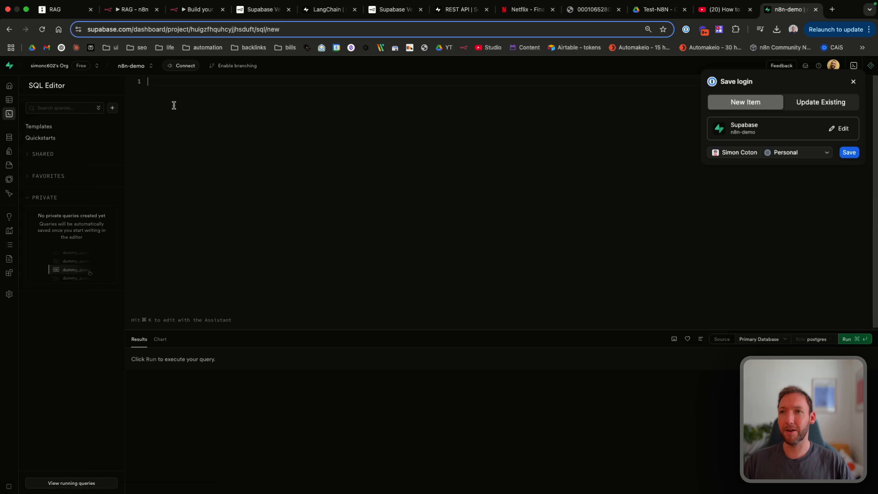
{"action": "key", "text": "super+v"}
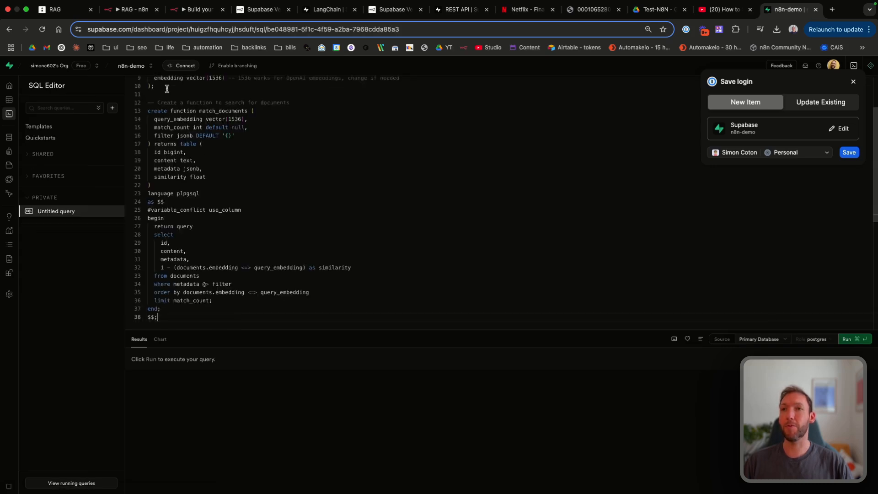
{"action": "scroll", "coordinate": [283, 213], "scroll_direction": "up", "scroll_amount": 5}
{"action": "scroll", "coordinate": [358, 170], "scroll_direction": "down", "scroll_amount": 5}
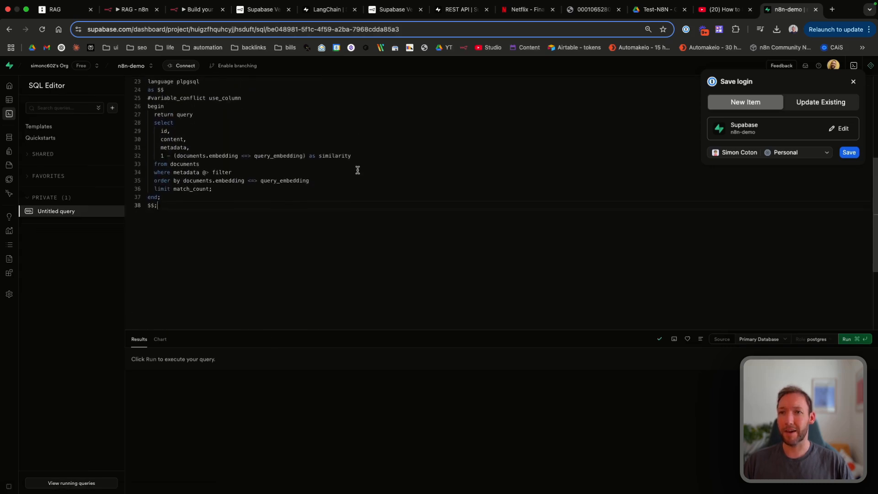
{"action": "scroll", "coordinate": [357, 169], "scroll_direction": "up", "scroll_amount": 5}
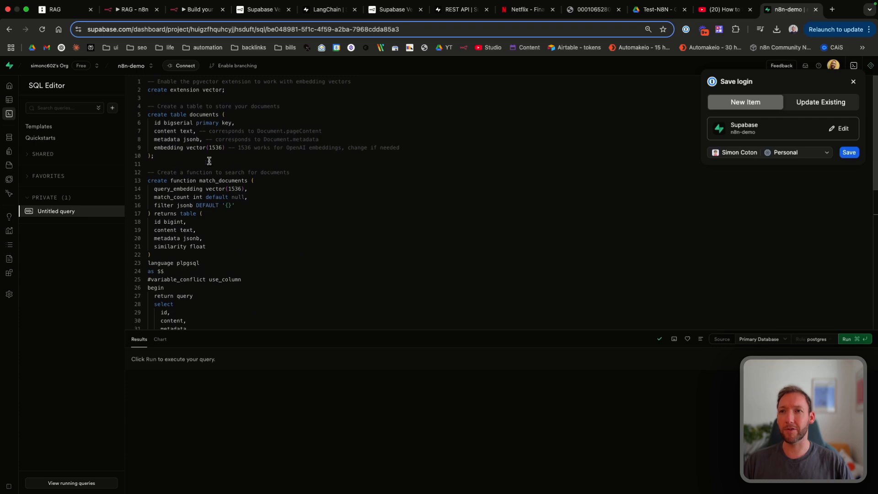
Step: Review the pasted script, highlighting part of it while explaining
{"action": "left_click_drag", "start_coordinate": [171, 100], "coordinate": [294, 183]}
{"action": "left_click", "coordinate": [294, 182]}
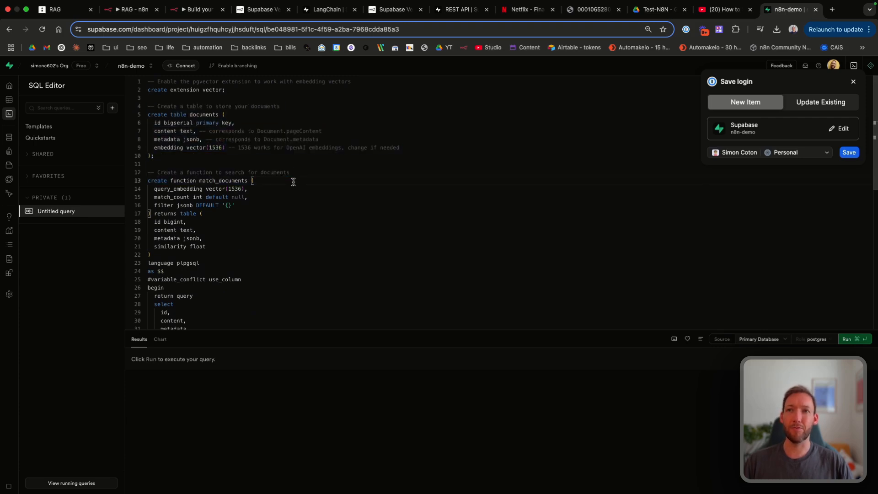
{"action": "scroll", "coordinate": [293, 182], "scroll_direction": "down", "scroll_amount": 5}
{"action": "scroll", "coordinate": [293, 182], "scroll_direction": "up", "scroll_amount": 5}
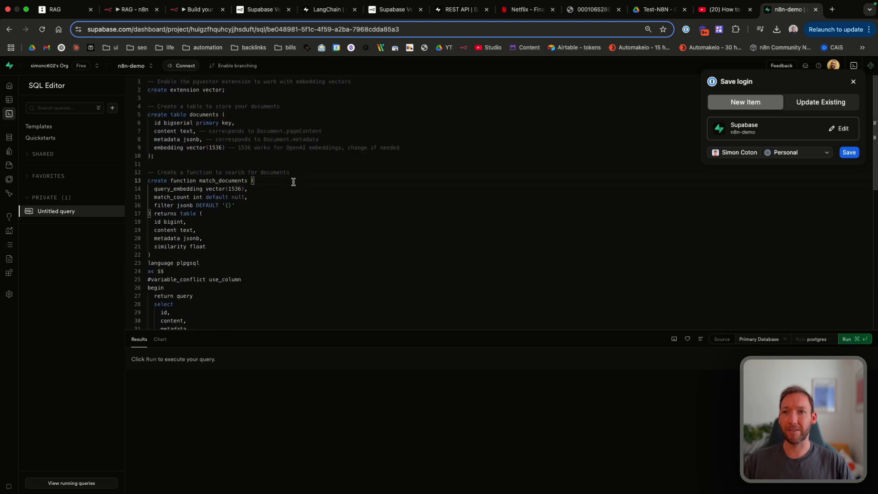
{"action": "scroll", "coordinate": [293, 182], "scroll_direction": "down", "scroll_amount": 2}
{"action": "scroll", "coordinate": [294, 182], "scroll_direction": "down", "scroll_amount": 1}
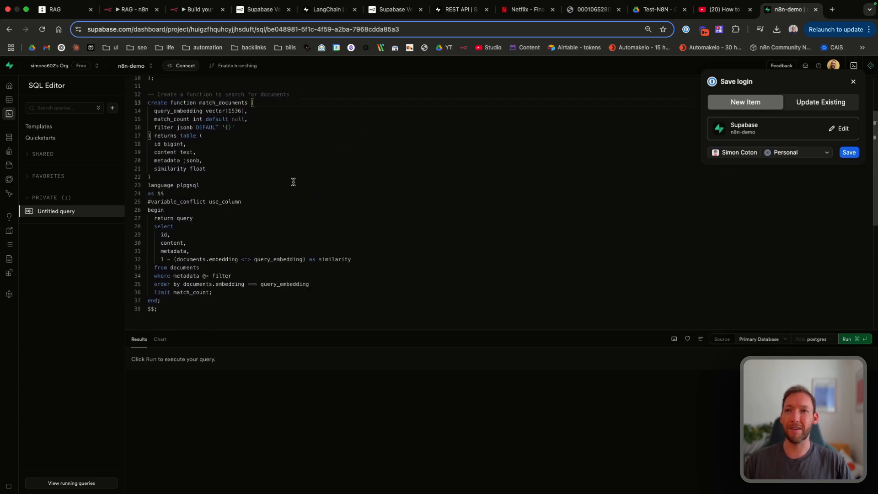
{"action": "scroll", "coordinate": [347, 234], "scroll_direction": "up", "scroll_amount": 5}
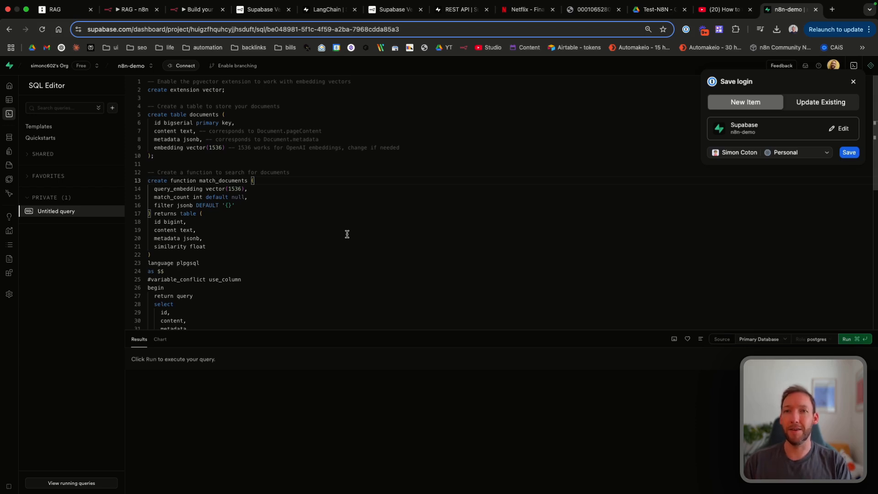
{"action": "scroll", "coordinate": [347, 234], "scroll_direction": "down", "scroll_amount": 3}
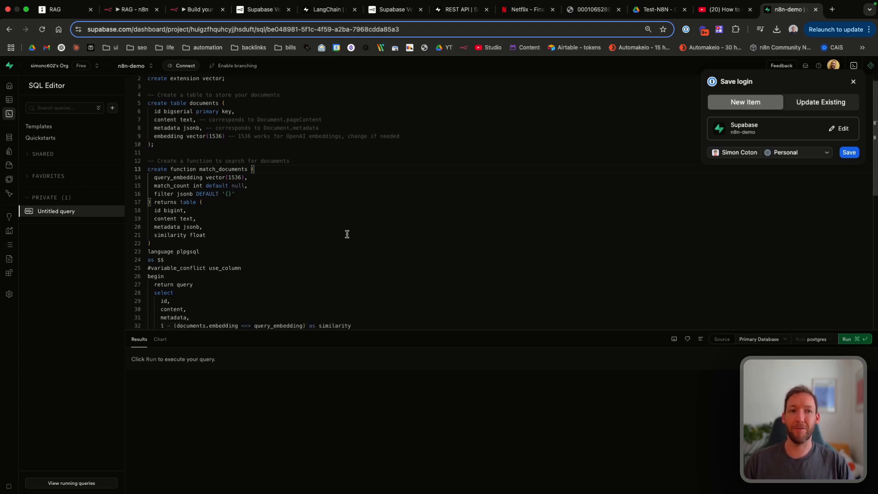
Step: Run the setup SQL and confirm 'Success. No rows returned'
{"action": "left_click", "coordinate": [848, 339]}
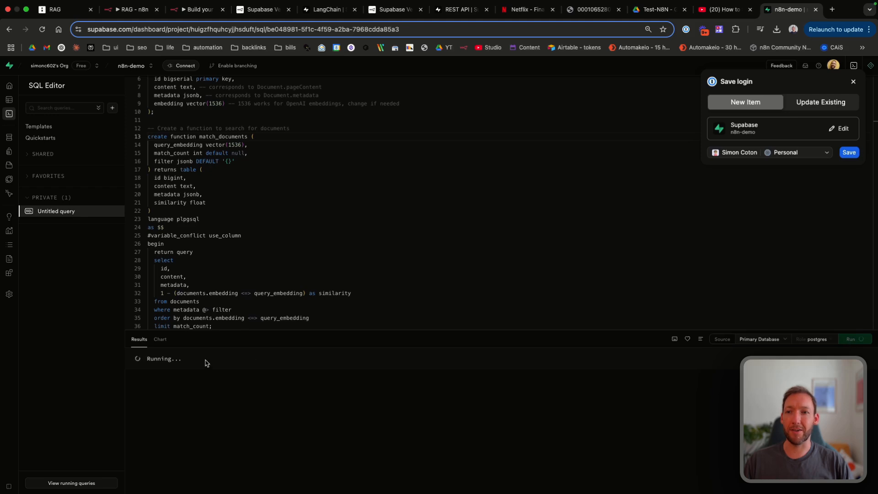
{"action": "left_click_drag", "start_coordinate": [137, 359], "coordinate": [254, 361]}
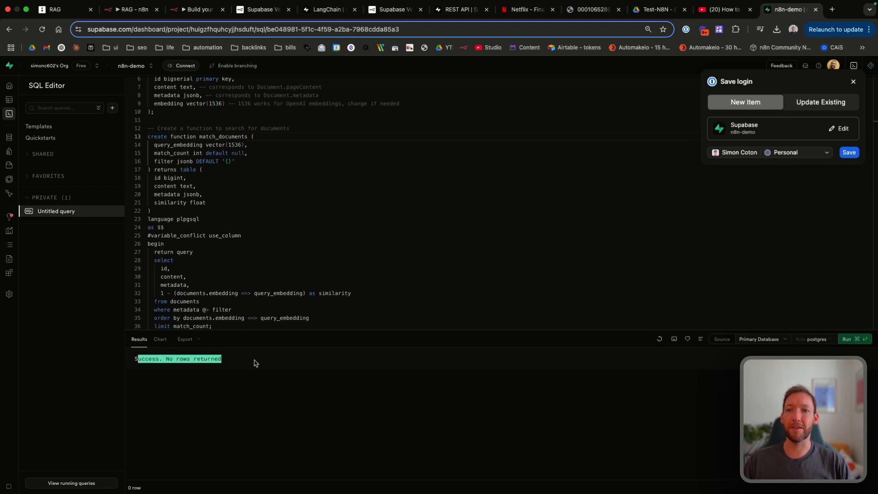
{"action": "left_click", "coordinate": [254, 361]}
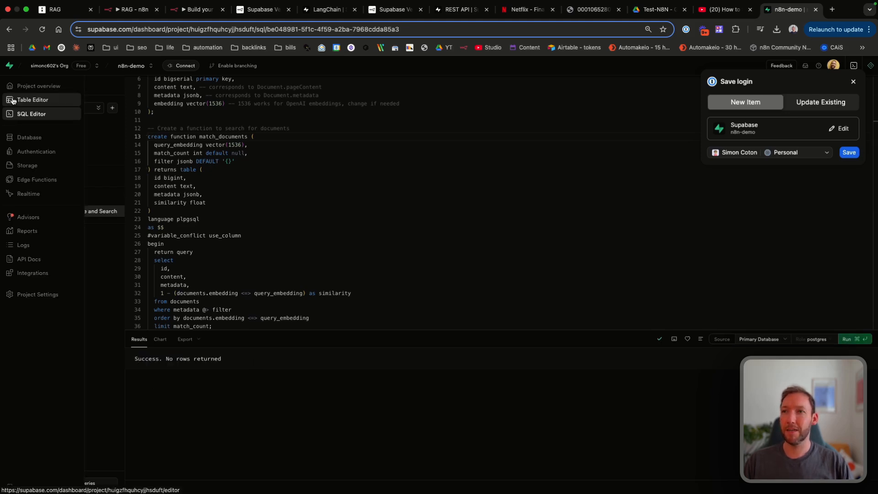
Step: Inspect the new empty documents table, then return to the n8n workflow
{"action": "left_click", "coordinate": [20, 100]}
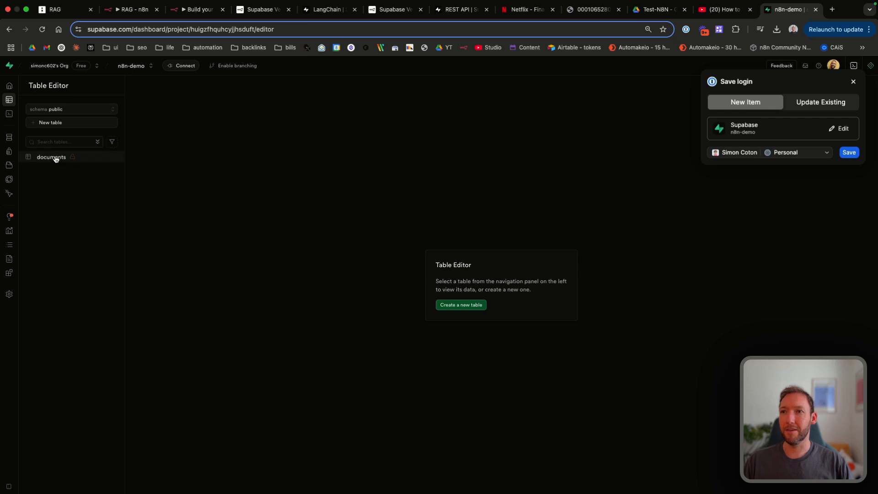
{"action": "left_click", "coordinate": [51, 157]}
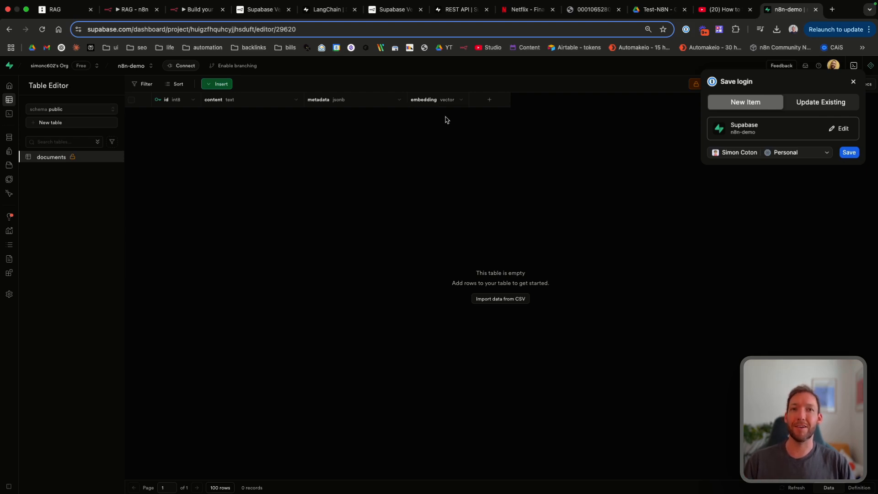
{"action": "left_click", "coordinate": [193, 10]}
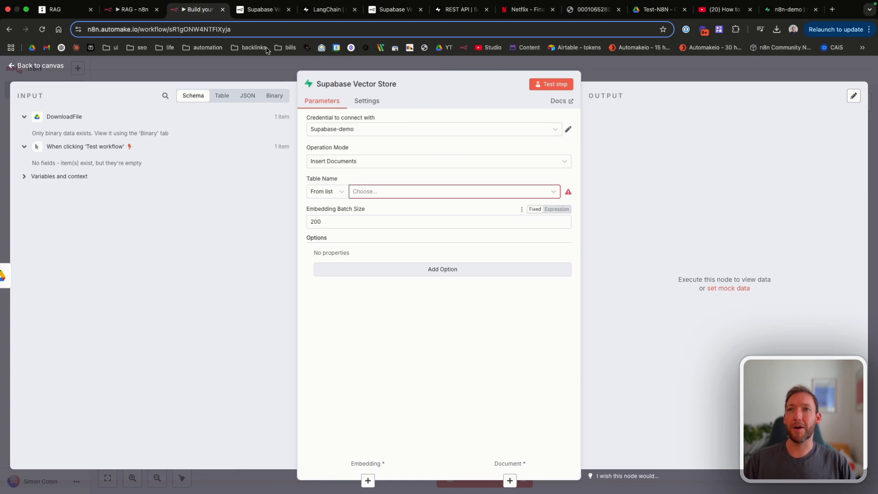
Step: Refresh the Table Name list and select the documents table for the Supabase Vector Store
{"action": "left_click", "coordinate": [396, 193]}
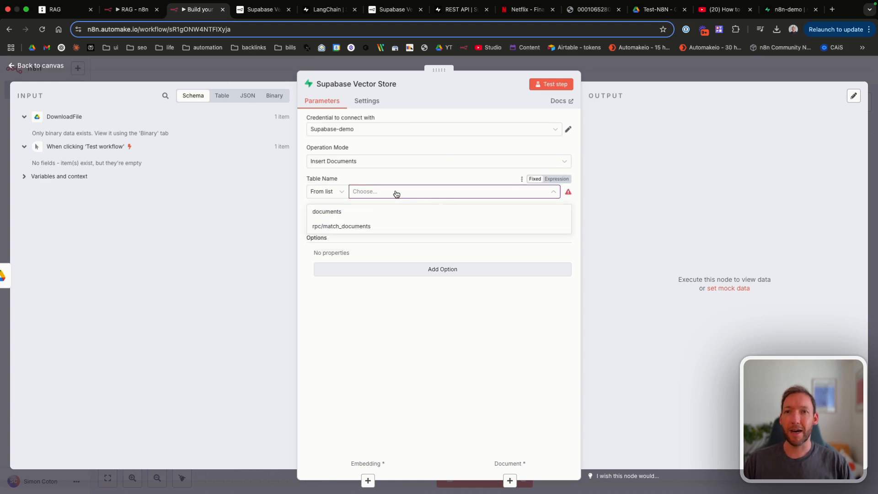
{"action": "left_click", "coordinate": [521, 179]}
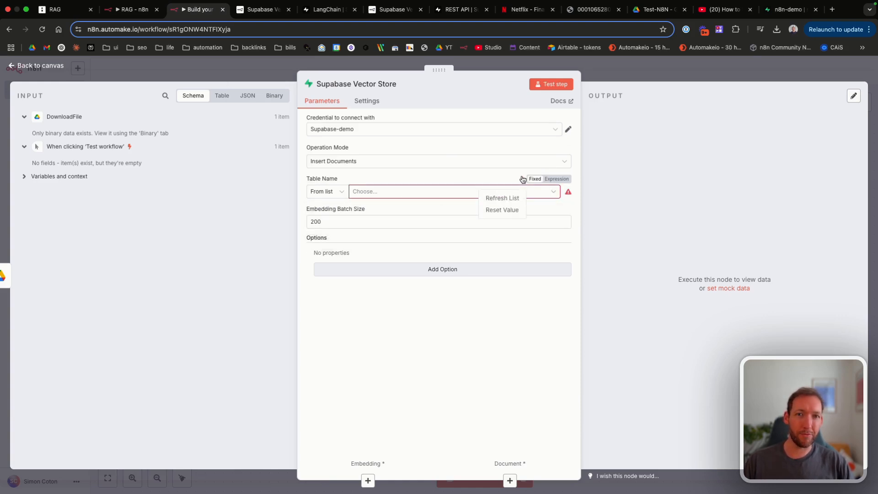
{"action": "left_click", "coordinate": [503, 197]}
{"action": "left_click", "coordinate": [391, 192]}
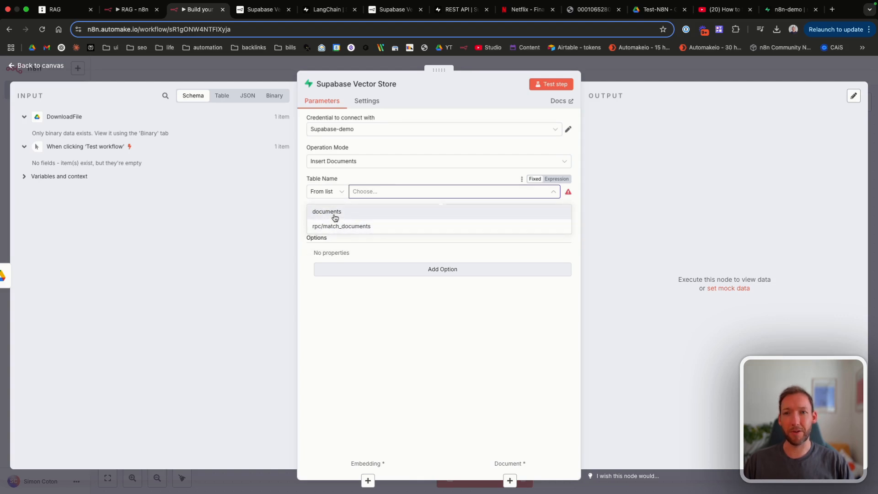
{"action": "left_click", "coordinate": [335, 215]}
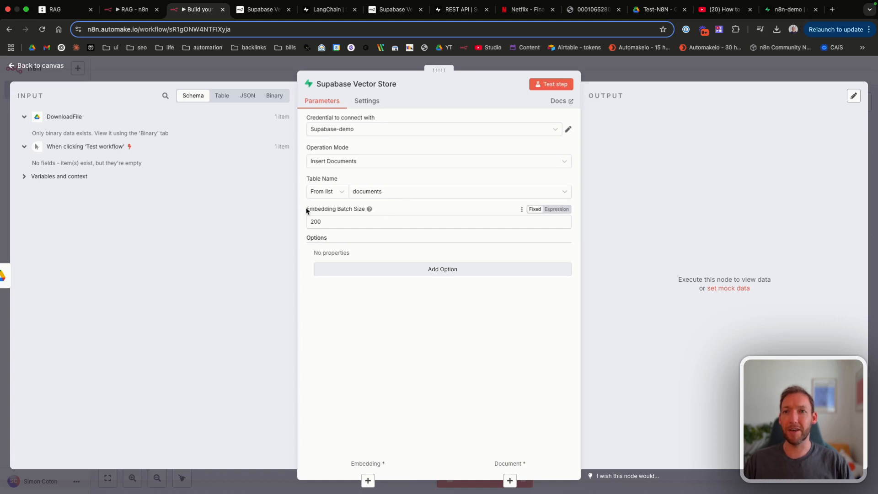
{"action": "mouse_move", "coordinate": [369, 209]}
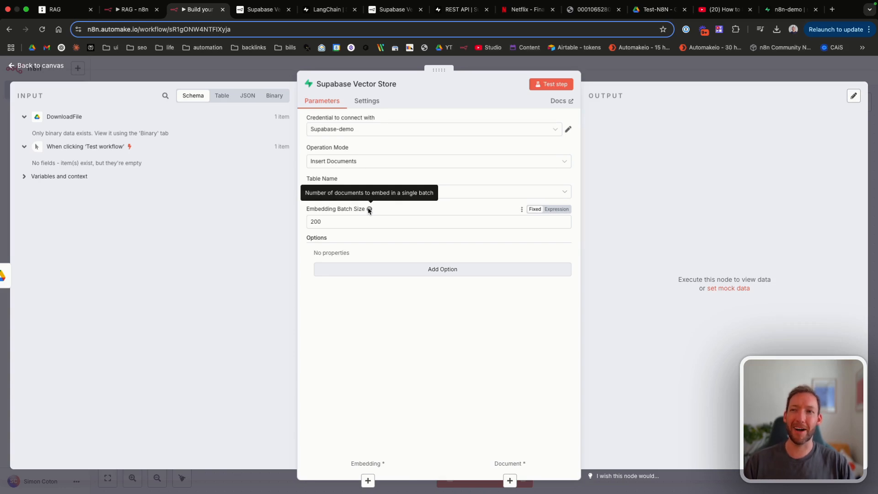
Step: Close the vector store settings and save the workflow
{"action": "left_click", "coordinate": [51, 66]}
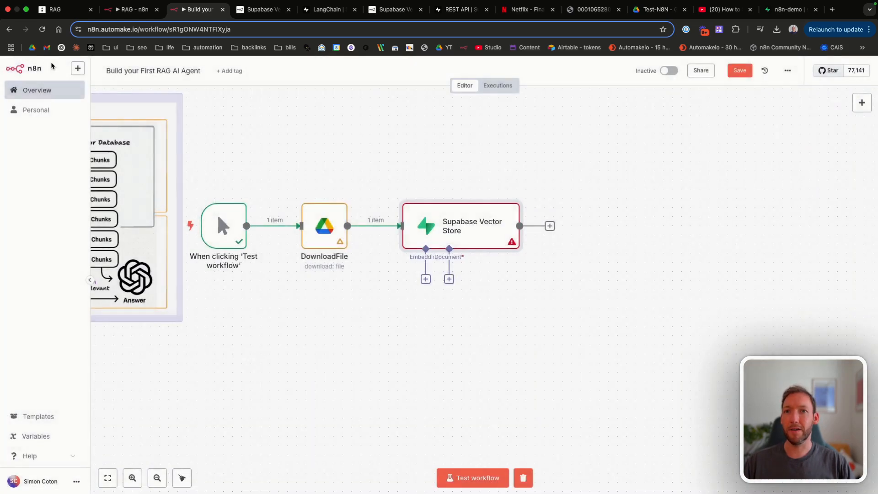
{"action": "key", "text": "super+s"}
{"action": "scroll", "coordinate": [460, 256], "scroll_direction": "right", "scroll_amount": 2}
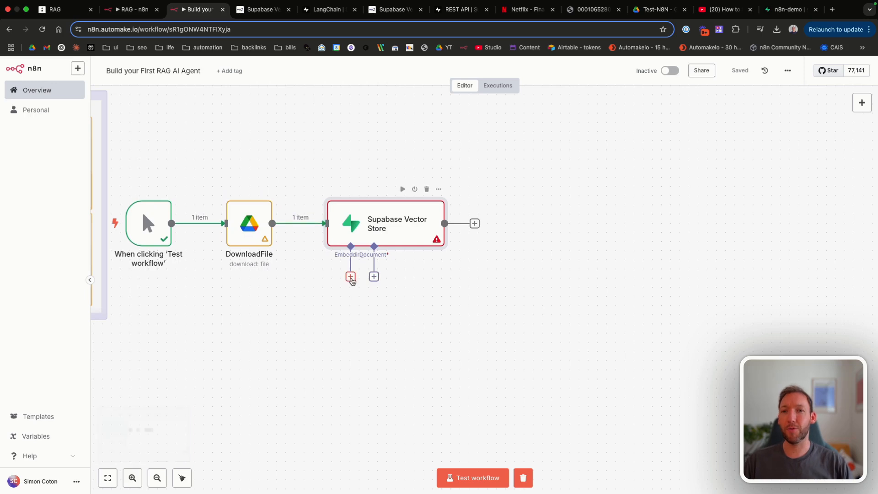
Step: Attach an Embeddings OpenAI sub-node to the Supabase Vector Store
{"action": "left_click", "coordinate": [351, 278]}
{"action": "left_click", "coordinate": [373, 278]}
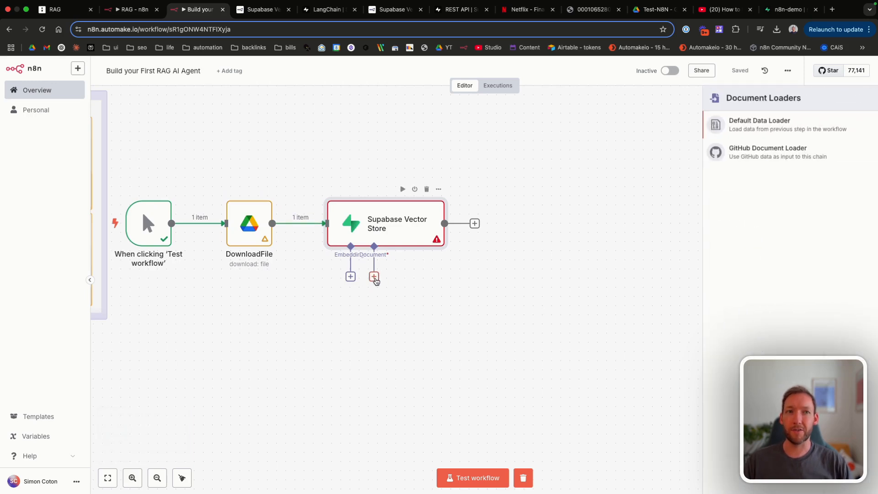
{"action": "left_click", "coordinate": [350, 276]}
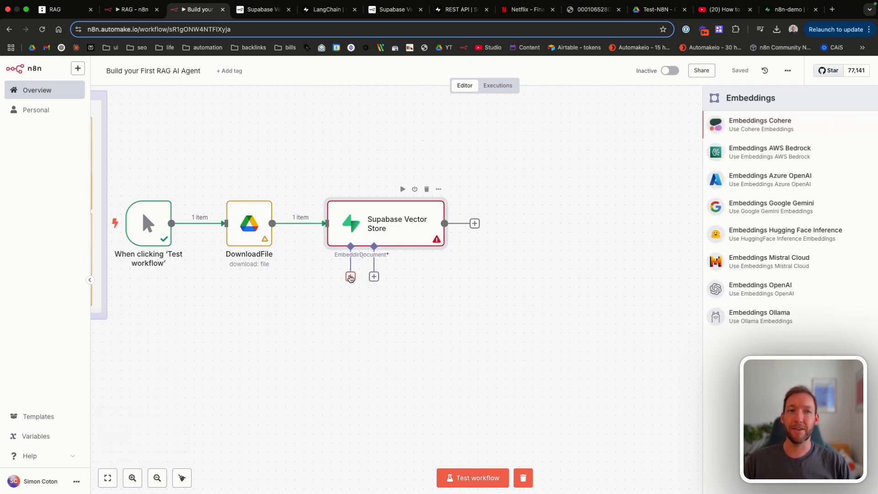
{"action": "scroll", "coordinate": [350, 278], "scroll_direction": "left", "scroll_amount": 5}
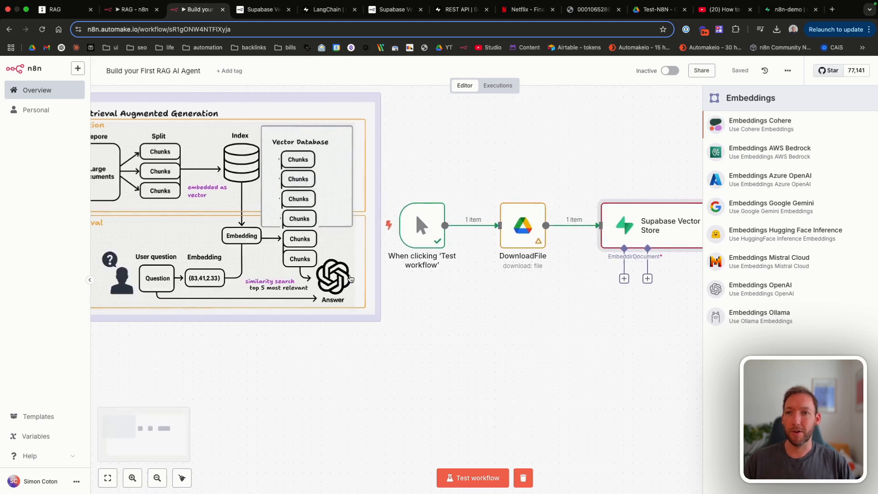
{"action": "scroll", "coordinate": [350, 278], "scroll_direction": "left", "scroll_amount": 1}
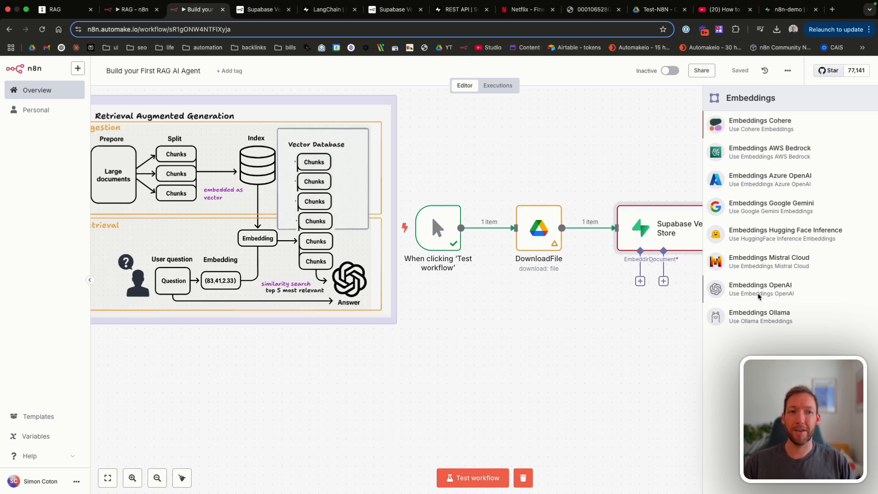
{"action": "left_click", "coordinate": [757, 295]}
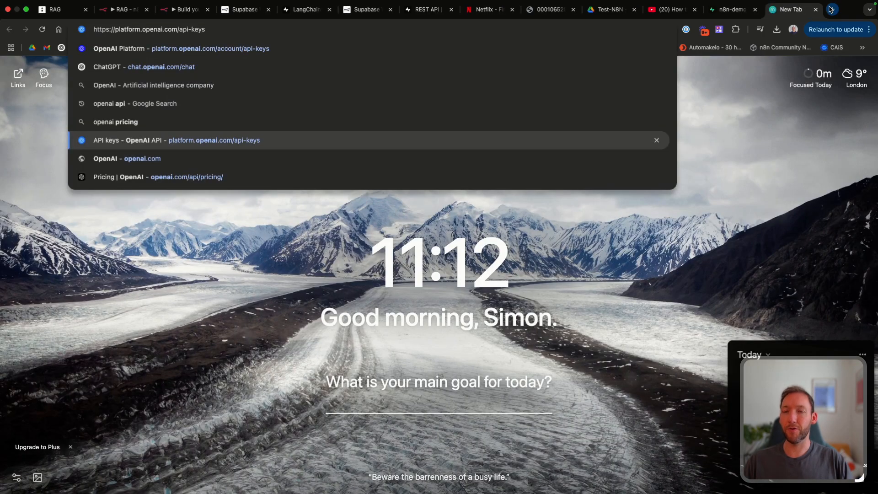
Step: Sign in to OpenAI Platform and reach the API keys page
{"action": "key", "text": "Return"}
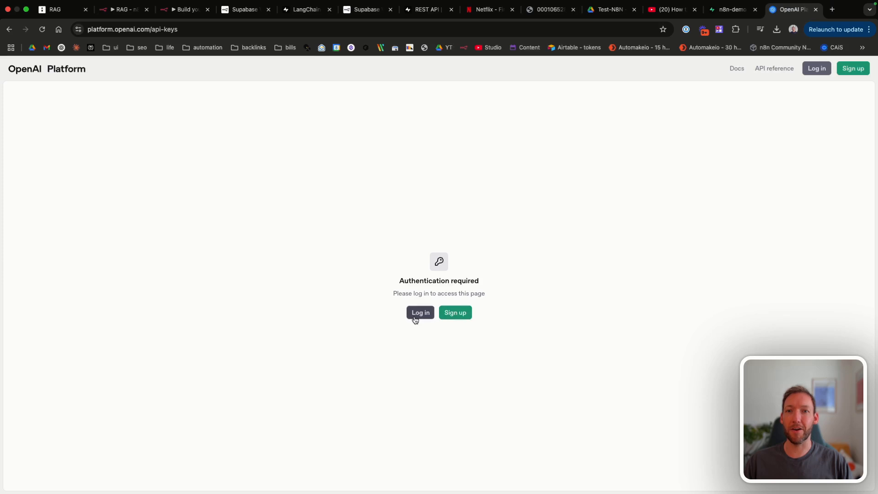
{"action": "left_click", "coordinate": [417, 313]}
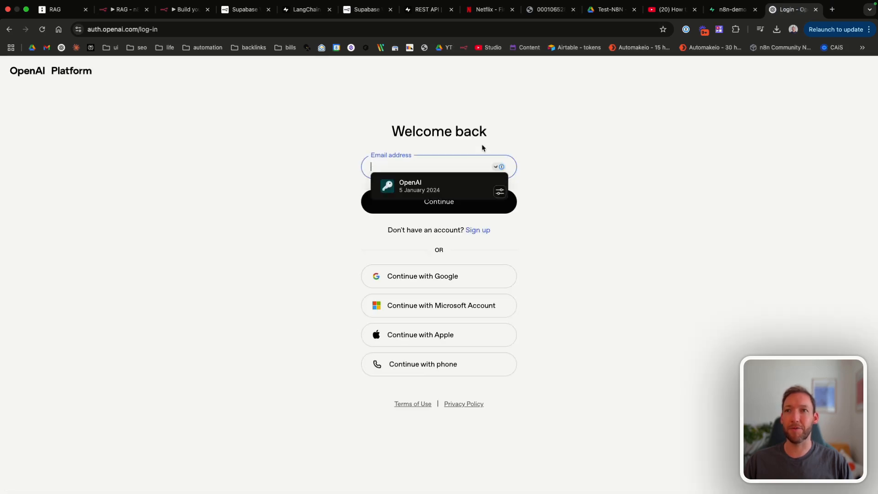
{"action": "left_click", "coordinate": [432, 279]}
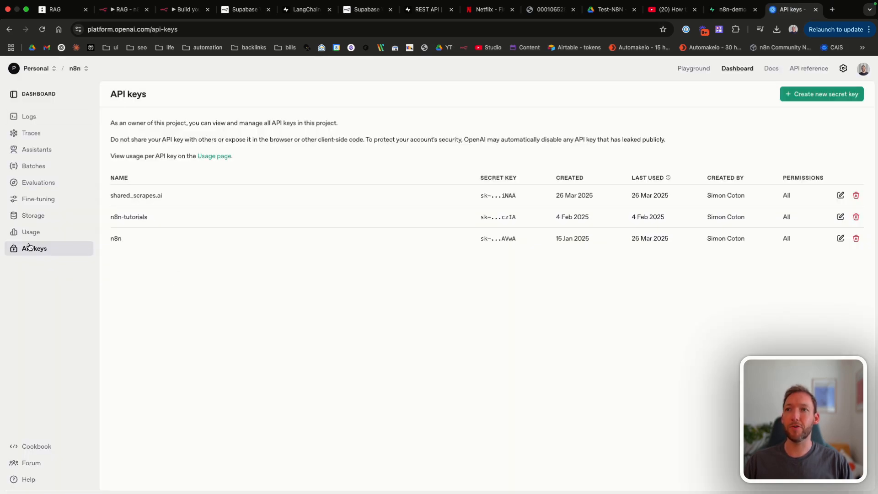
Step: Create a new secret key named test-demo
{"action": "left_click", "coordinate": [806, 97]}
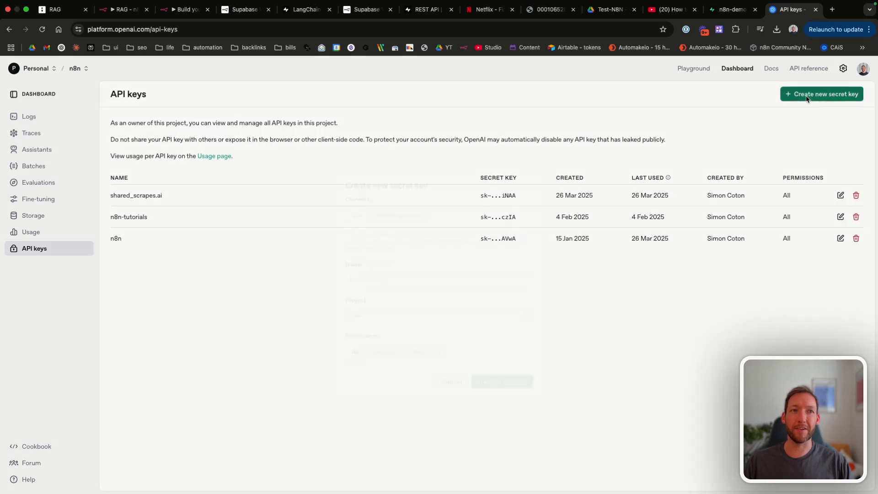
{"action": "type", "text": "test-demo"}
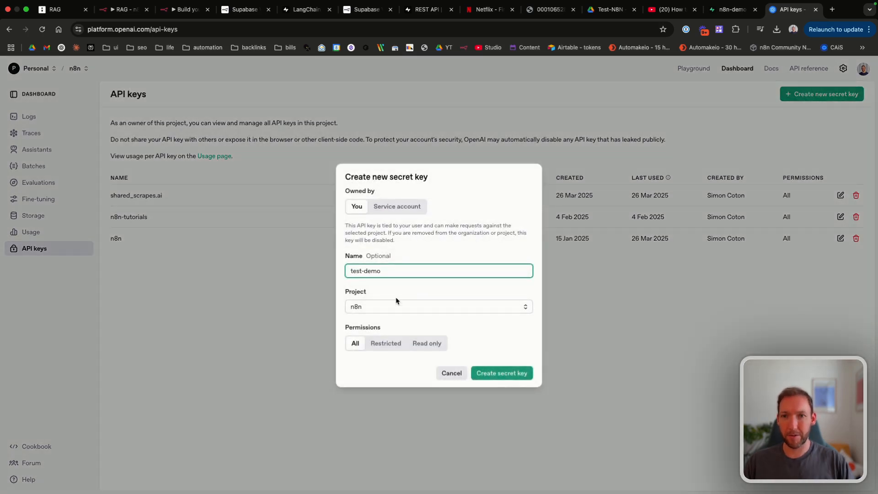
{"action": "left_click", "coordinate": [485, 374]}
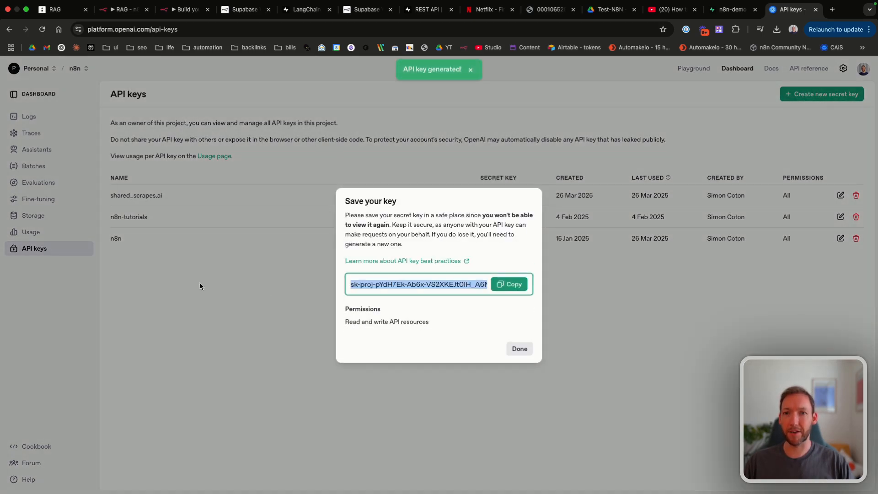
Step: Copy the new key into a new OpenAI credential named Test, then save and test it
{"action": "left_click", "coordinate": [508, 284]}
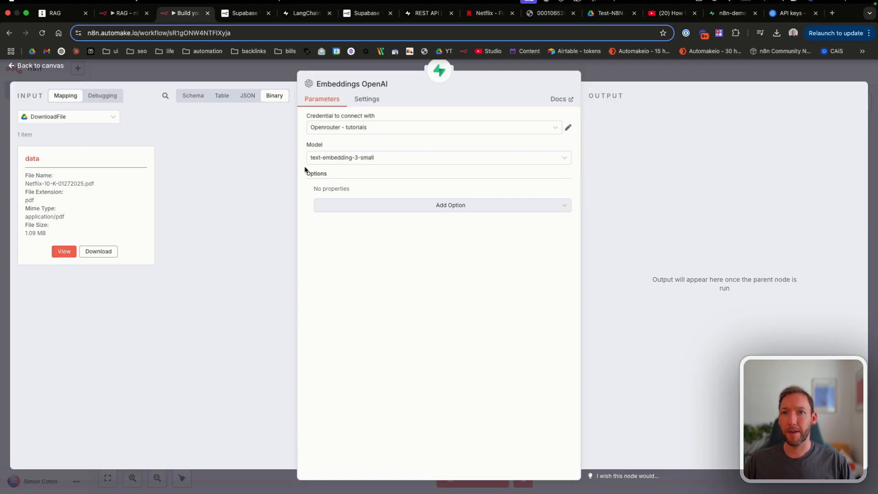
{"action": "left_click", "coordinate": [362, 131]}
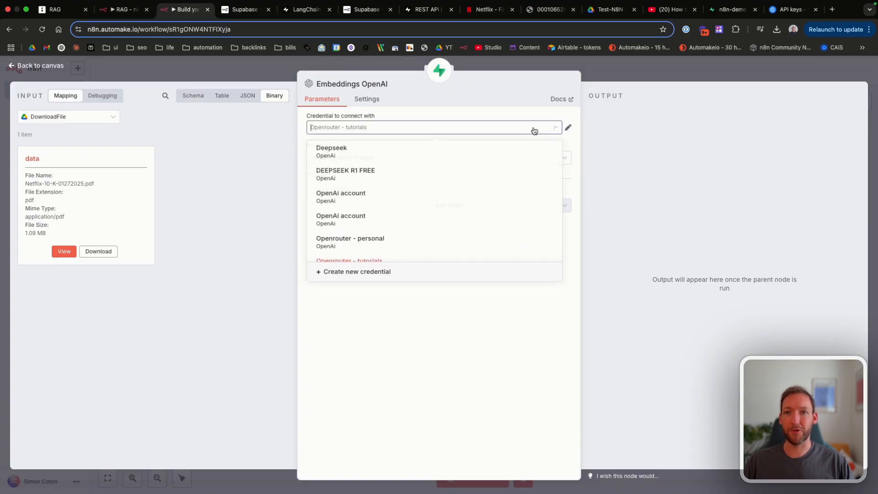
{"action": "left_click", "coordinate": [355, 274]}
{"action": "left_click", "coordinate": [299, 188]}
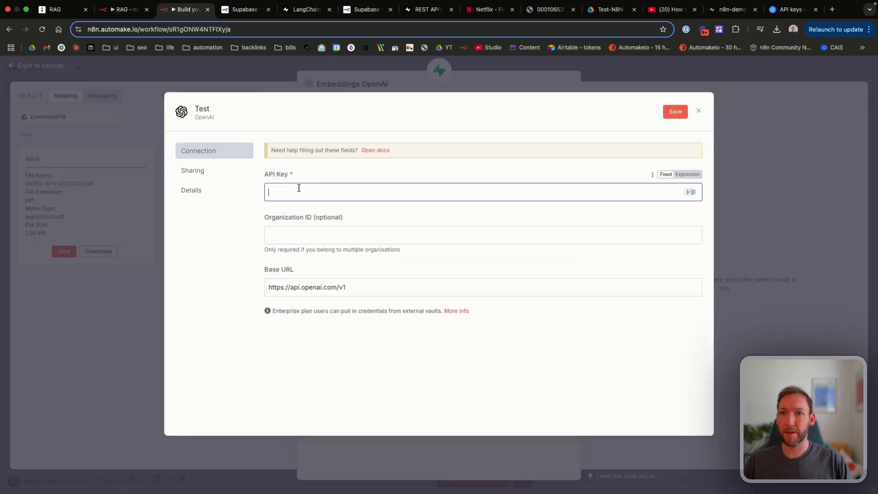
{"action": "key", "text": "super+v"}
{"action": "left_click", "coordinate": [674, 112]}
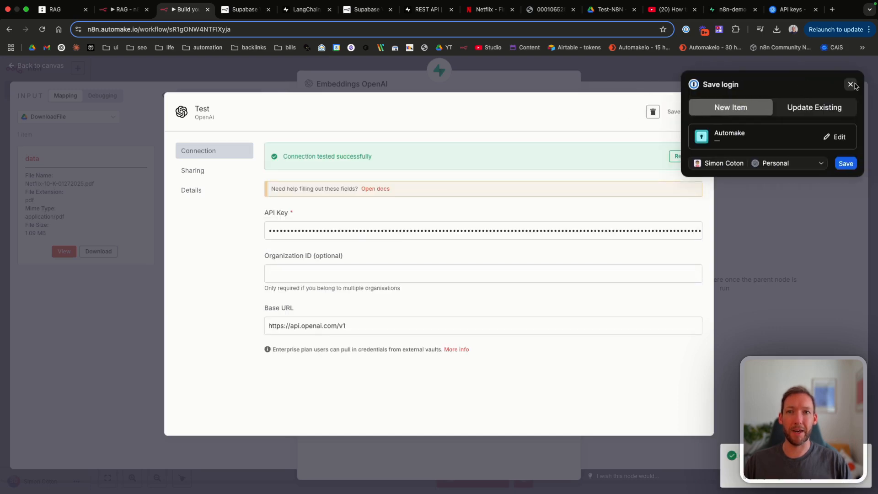
{"action": "left_click", "coordinate": [851, 84]}
{"action": "left_click", "coordinate": [699, 111]}
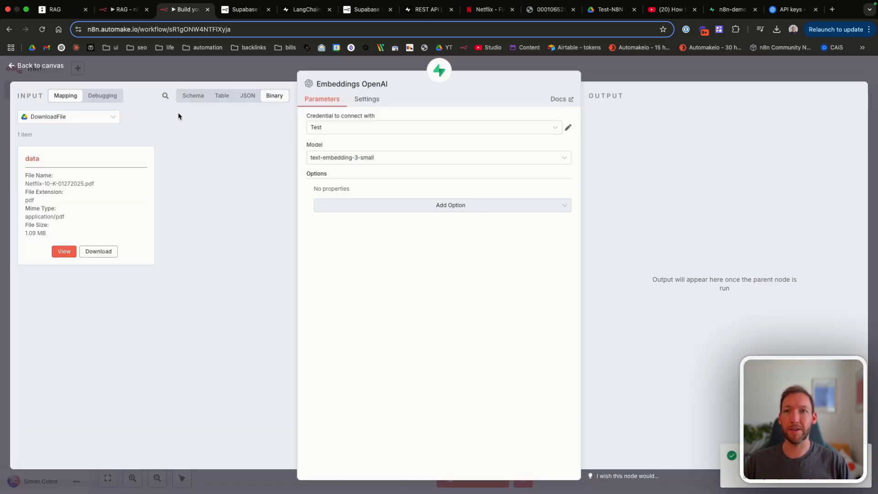
Step: Browse the Embeddings OpenAI model list, keeping text-embedding-3-small, then return to the canvas
{"action": "left_click", "coordinate": [359, 158]}
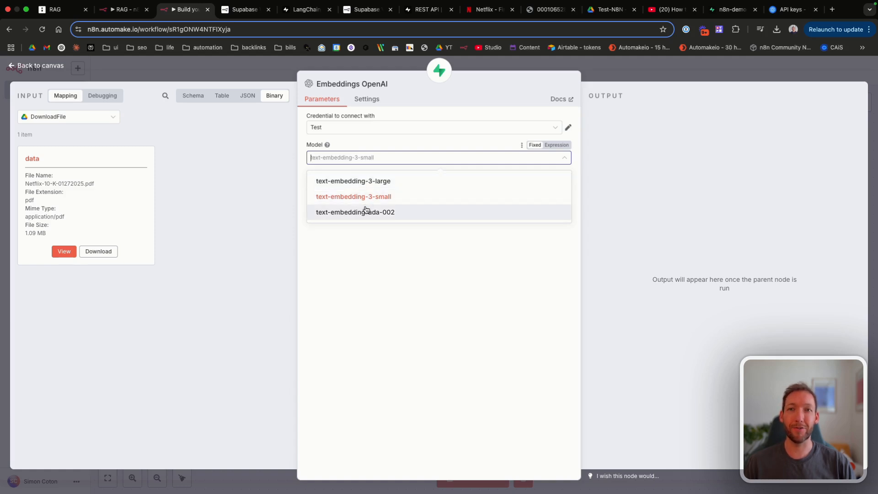
{"action": "left_click", "coordinate": [46, 68]}
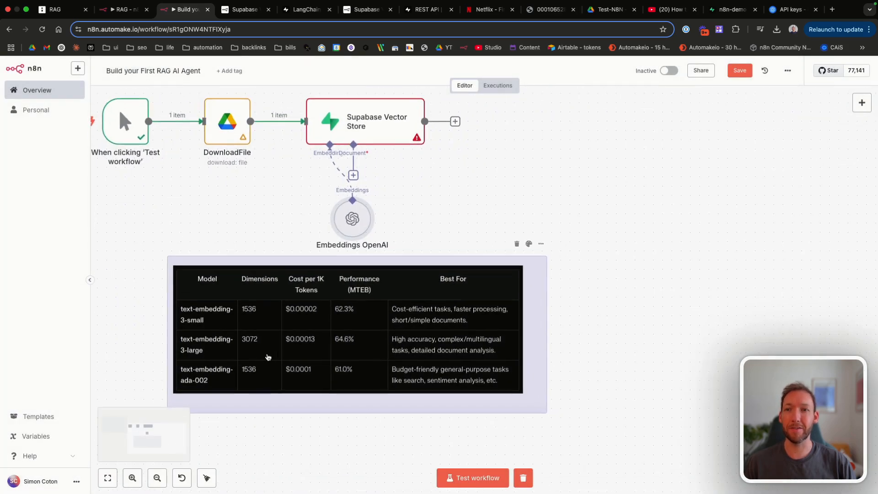
Step: Zoom around the embedding-model comparison note on the canvas
{"action": "scroll", "coordinate": [269, 357], "scroll_direction": "up", "scroll_amount": 4}
{"action": "scroll", "coordinate": [268, 357], "scroll_direction": "down", "scroll_amount": 4}
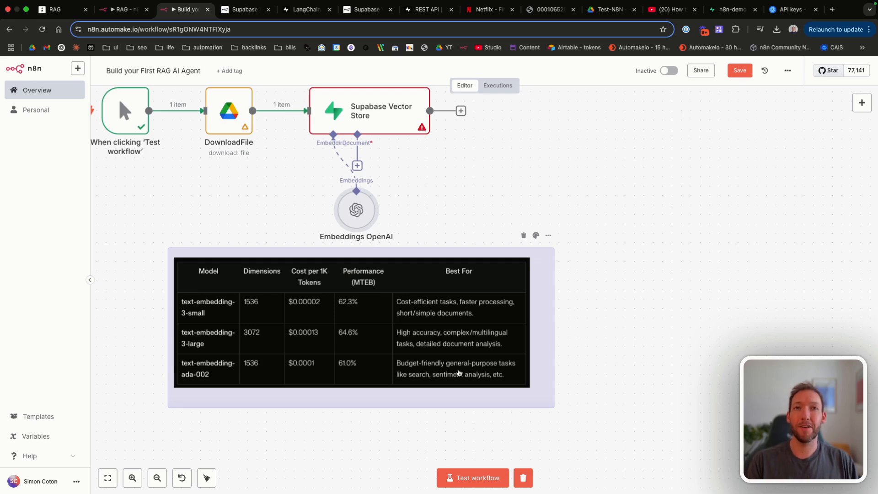
Step: Skim the Netflix 10-K PDF, then go back to the n8n workflow
{"action": "left_click", "coordinate": [536, 14]}
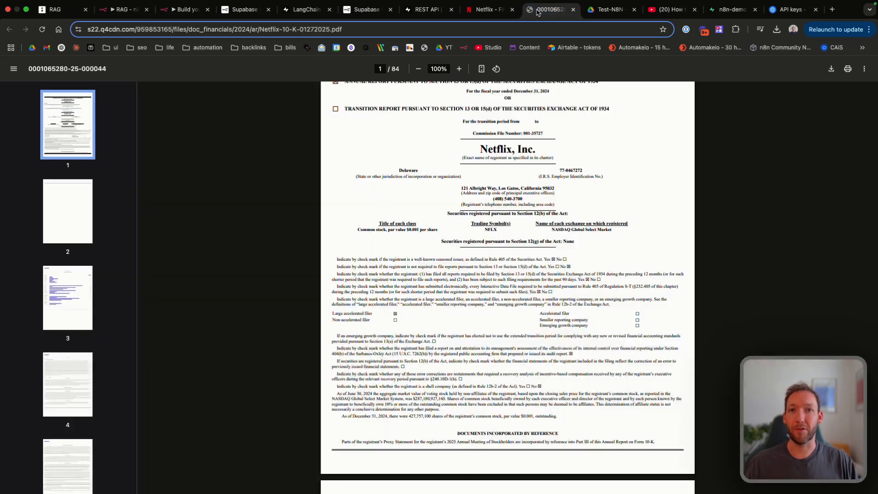
{"action": "scroll", "coordinate": [480, 342], "scroll_direction": "down", "scroll_amount": 3}
{"action": "scroll", "coordinate": [481, 342], "scroll_direction": "down", "scroll_amount": 15}
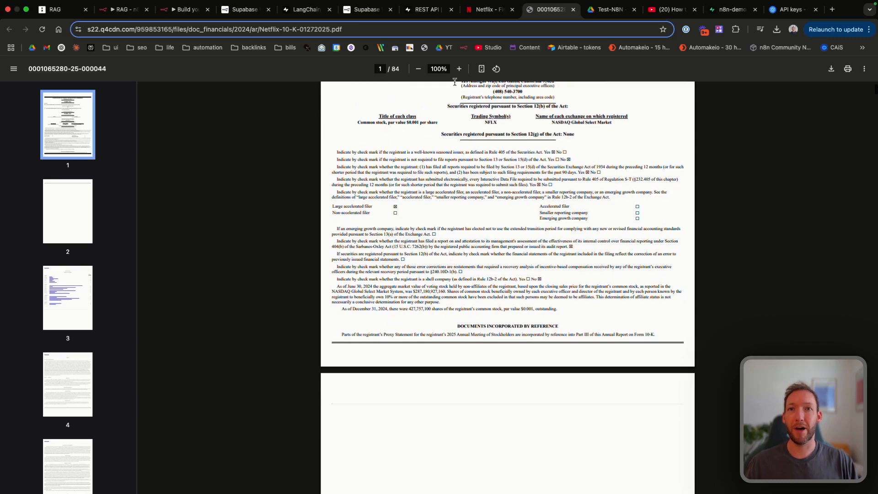
{"action": "scroll", "coordinate": [497, 232], "scroll_direction": "up", "scroll_amount": 15}
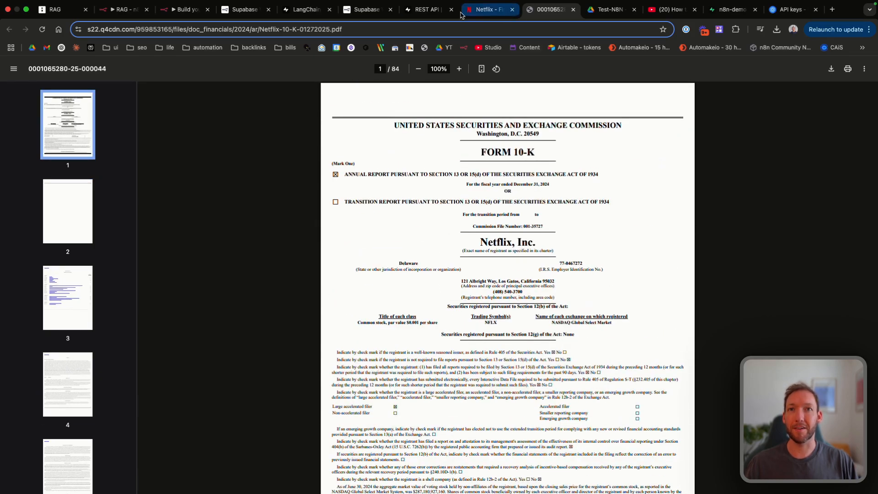
{"action": "left_click", "coordinate": [185, 10]}
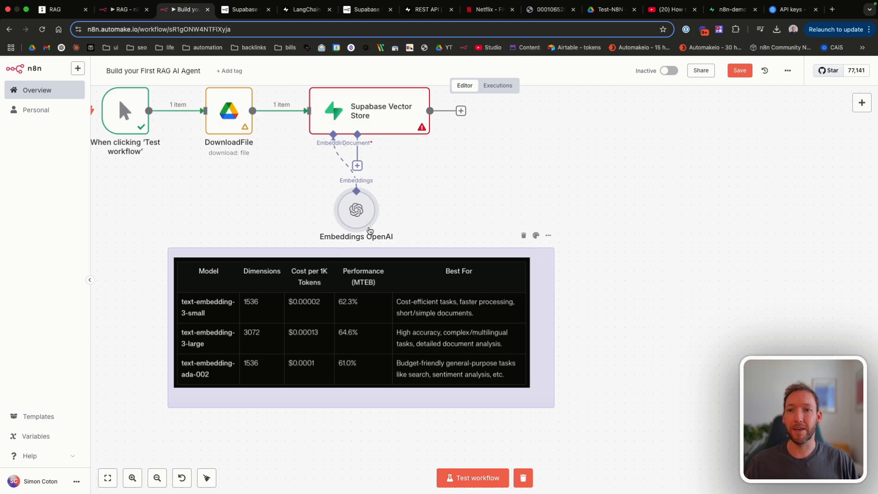
Step: Switch the Embeddings OpenAI model to text-embedding-3-large and save the workflow
{"action": "left_click_drag", "start_coordinate": [351, 210], "coordinate": [322, 206]}
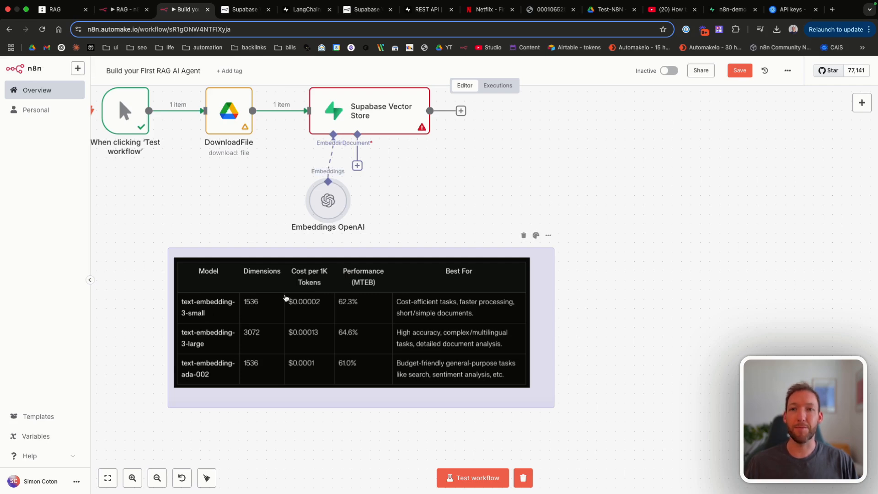
{"action": "double_click", "coordinate": [326, 203]}
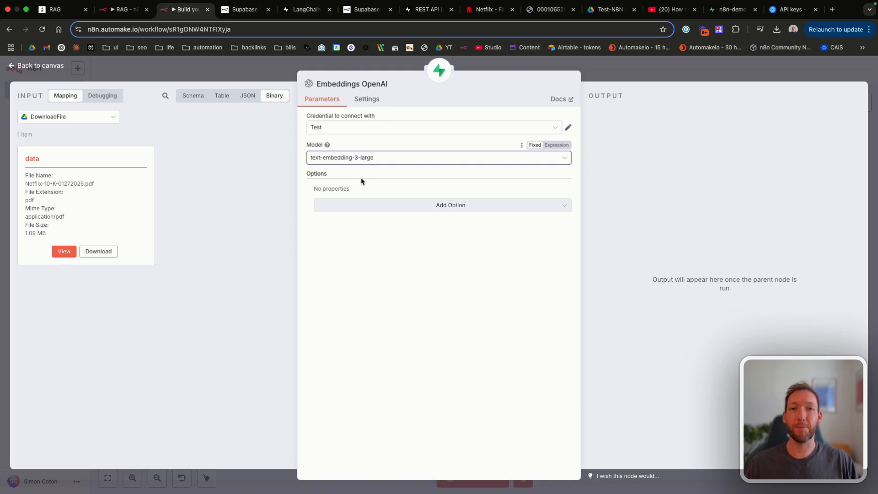
{"action": "left_click", "coordinate": [59, 66]}
{"action": "key", "text": "super+s"}
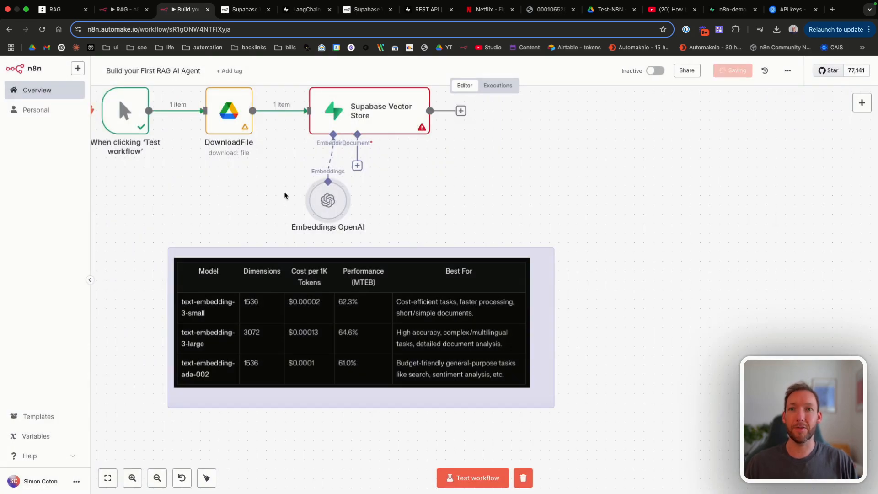
{"action": "left_click", "coordinate": [357, 166]}
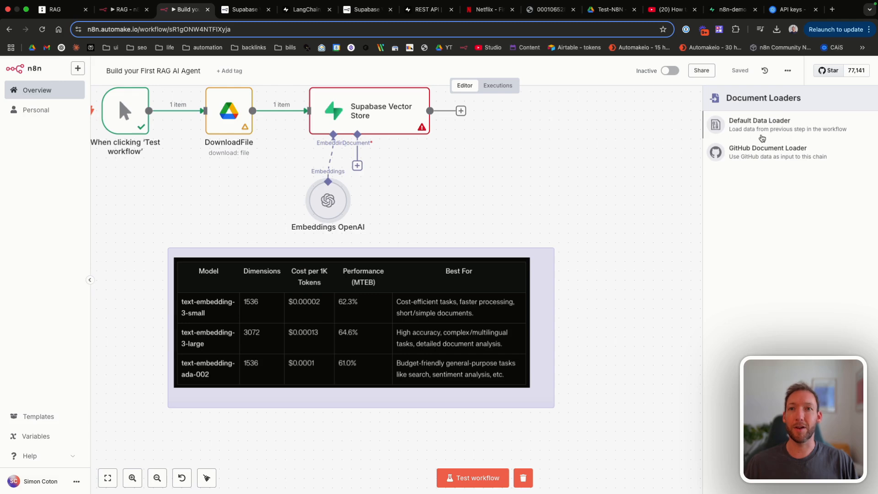
Step: Add a Default Data Loader node to the vector store and move it up on the canvas
{"action": "left_click", "coordinate": [761, 130]}
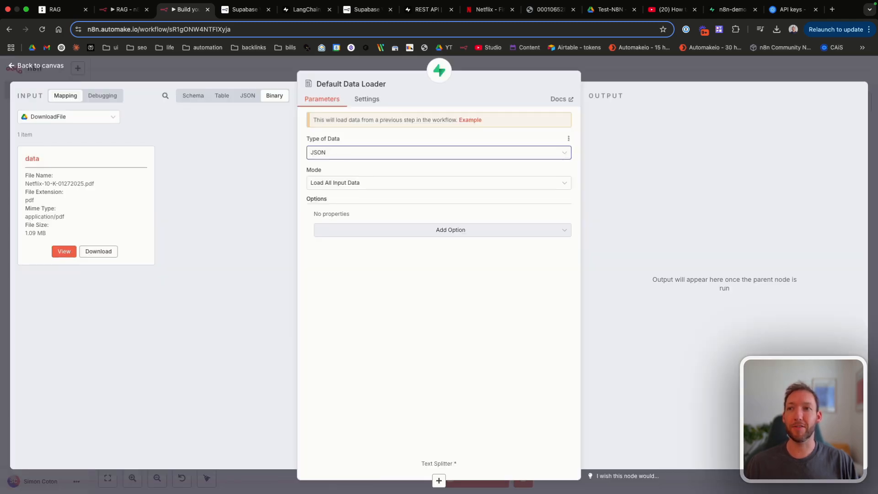
{"action": "left_click", "coordinate": [59, 69]}
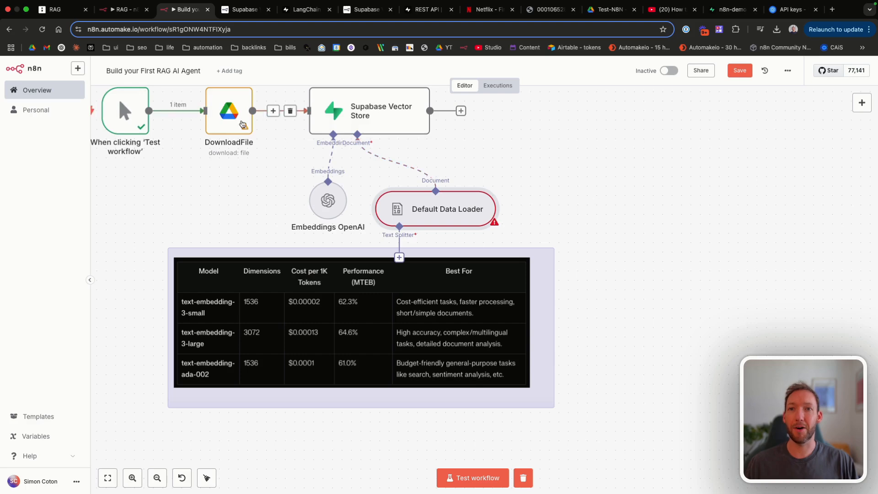
{"action": "scroll", "coordinate": [242, 127], "scroll_direction": "right", "scroll_amount": 1}
{"action": "left_click_drag", "start_coordinate": [402, 212], "coordinate": [402, 182]}
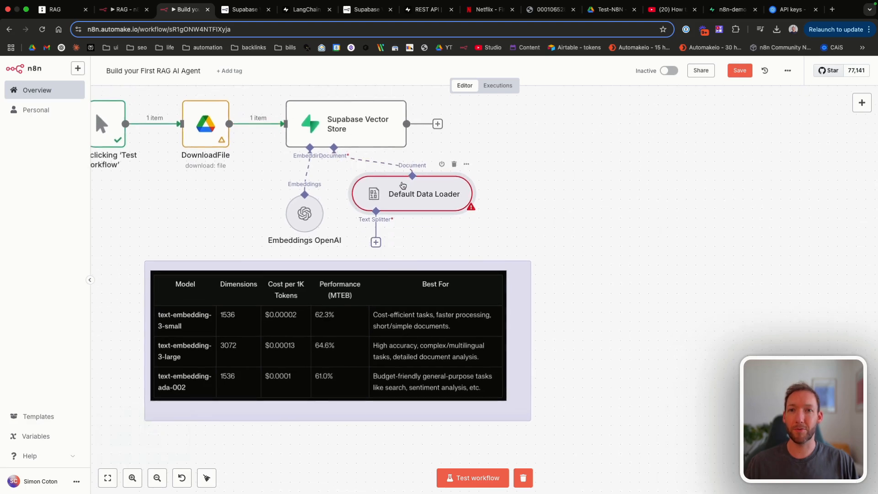
Step: Set the loader's Type of Data to Binary, keeping Load All Input Data mode for the application/pdf input
{"action": "double_click", "coordinate": [400, 183]}
{"action": "left_click", "coordinate": [344, 151]}
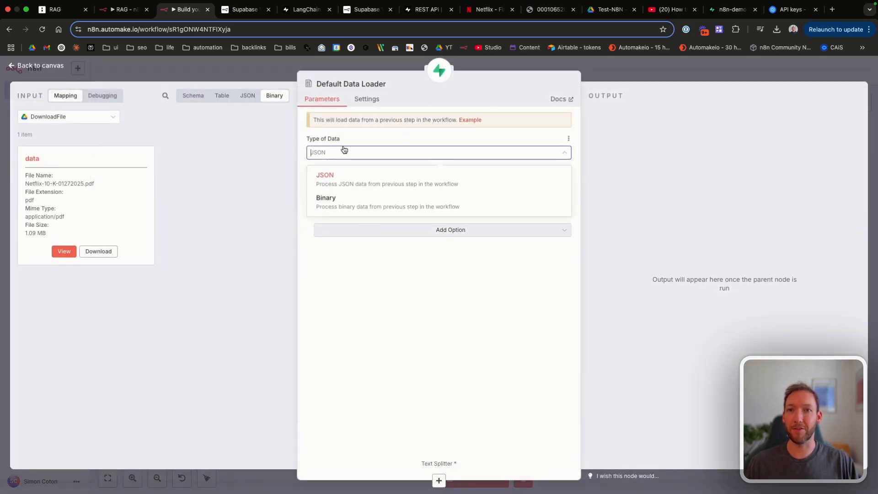
{"action": "left_click", "coordinate": [334, 208]}
{"action": "left_click", "coordinate": [314, 154]}
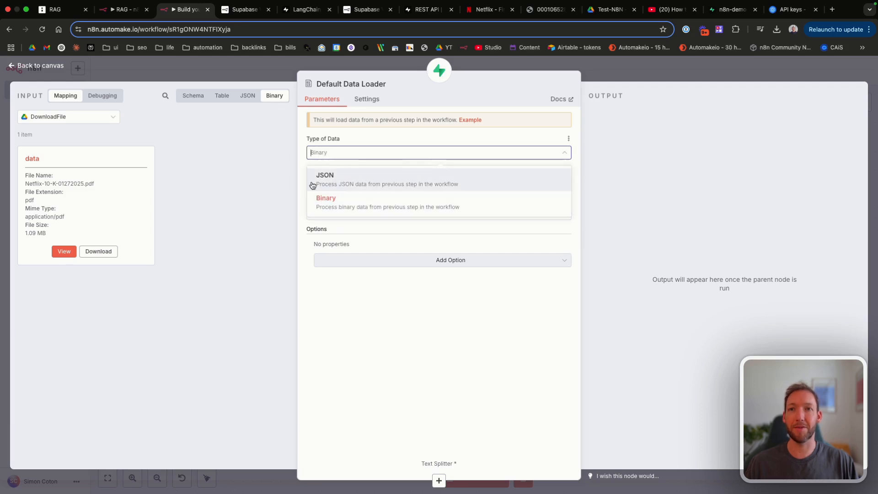
{"action": "left_click", "coordinate": [351, 207]}
{"action": "left_click", "coordinate": [367, 183]}
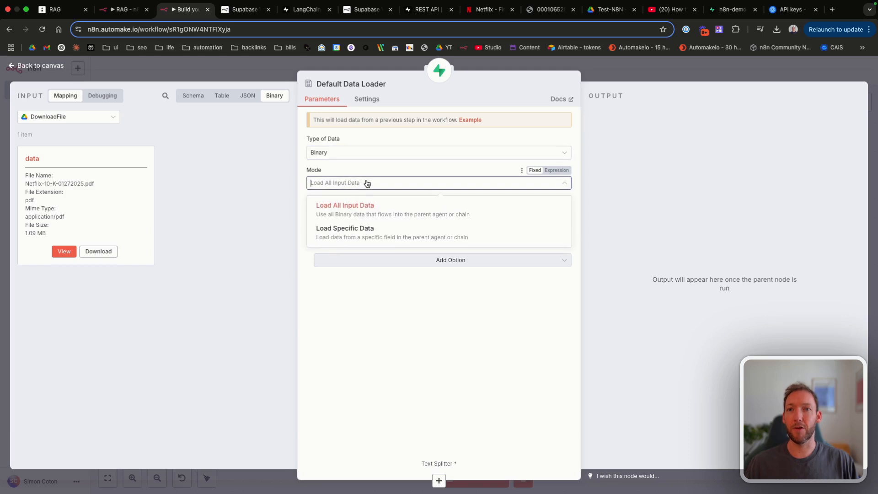
{"action": "left_click", "coordinate": [370, 207]}
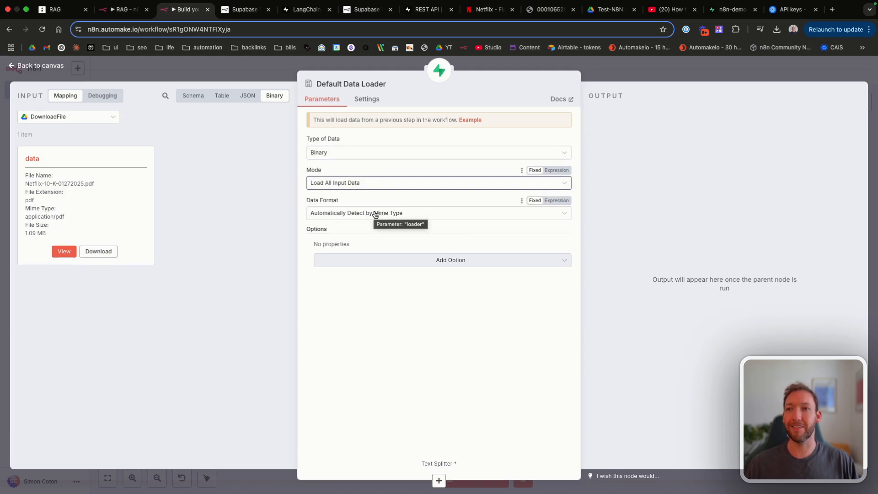
{"action": "left_click_drag", "start_coordinate": [25, 204], "coordinate": [73, 216]}
{"action": "left_click", "coordinate": [28, 214]}
{"action": "left_click", "coordinate": [92, 216]}
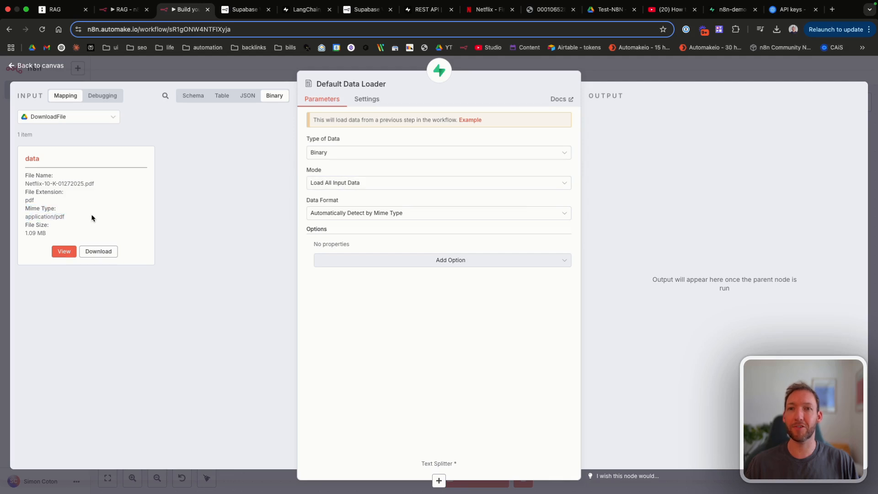
Step: Keep Data Format on Automatically Detect by Mime Type and add a Metadata option to the loader
{"action": "left_click", "coordinate": [364, 214]}
{"action": "scroll", "coordinate": [350, 329], "scroll_direction": "down", "scroll_amount": 2}
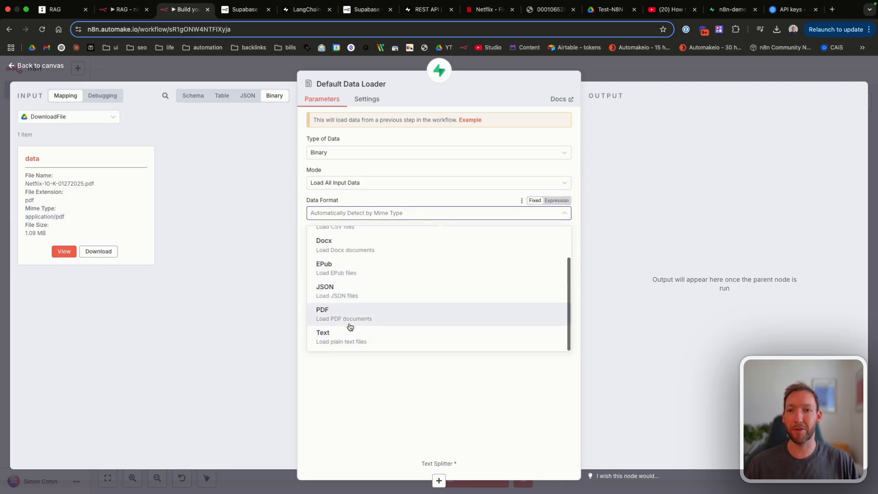
{"action": "left_click", "coordinate": [361, 196]}
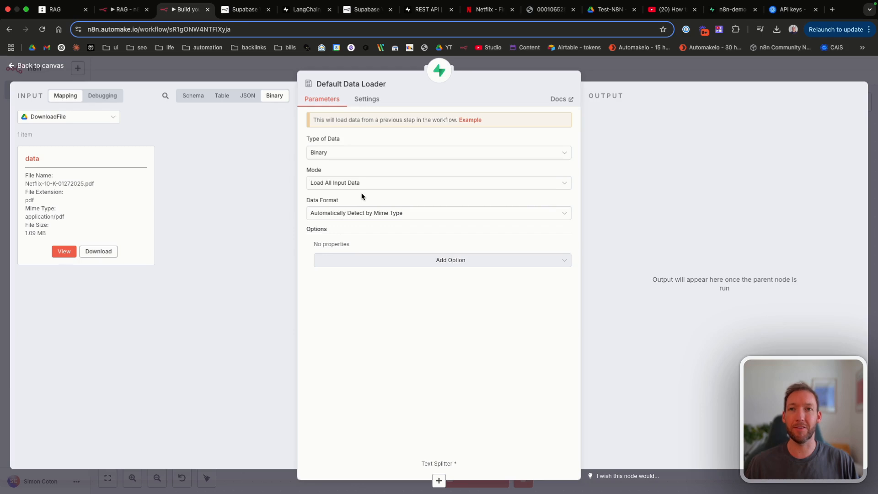
{"action": "left_click", "coordinate": [397, 262]}
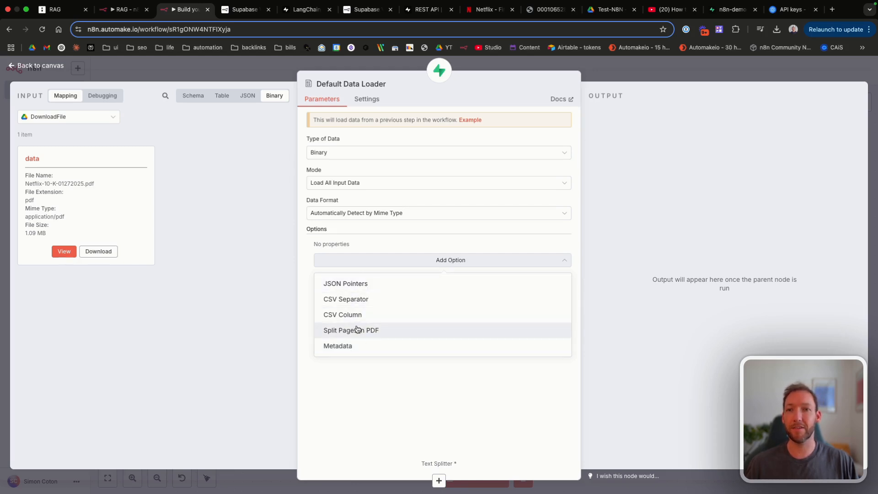
{"action": "left_click", "coordinate": [344, 346]}
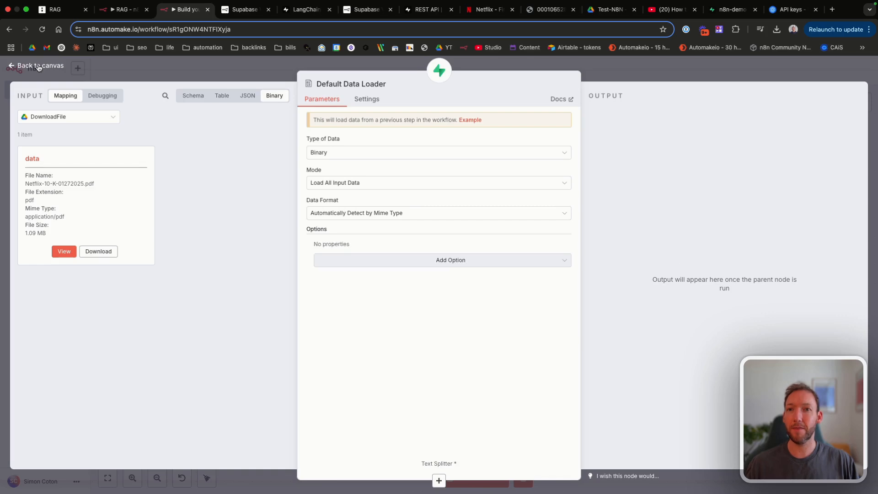
{"action": "left_click", "coordinate": [36, 66]}
{"action": "left_click_drag", "start_coordinate": [402, 199], "coordinate": [393, 188]}
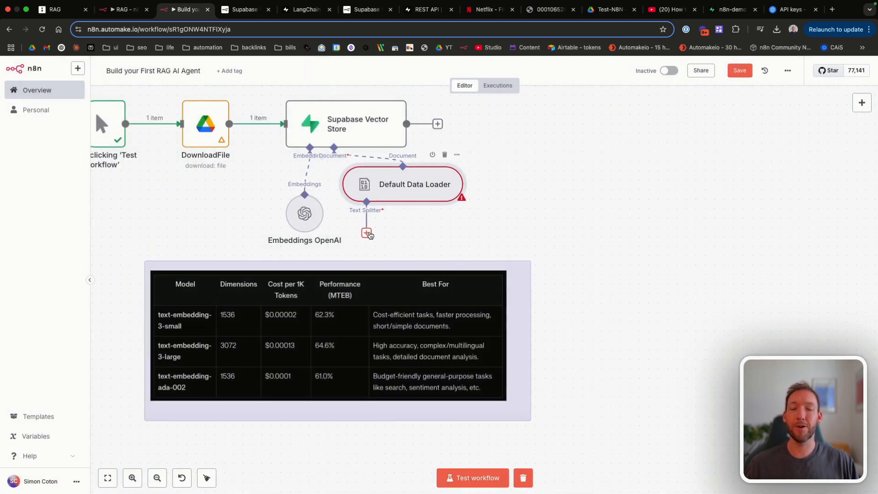
Step: Open the Text Splitters panel from the Default Data Loader's Text Splitter input
{"action": "left_click", "coordinate": [368, 235]}
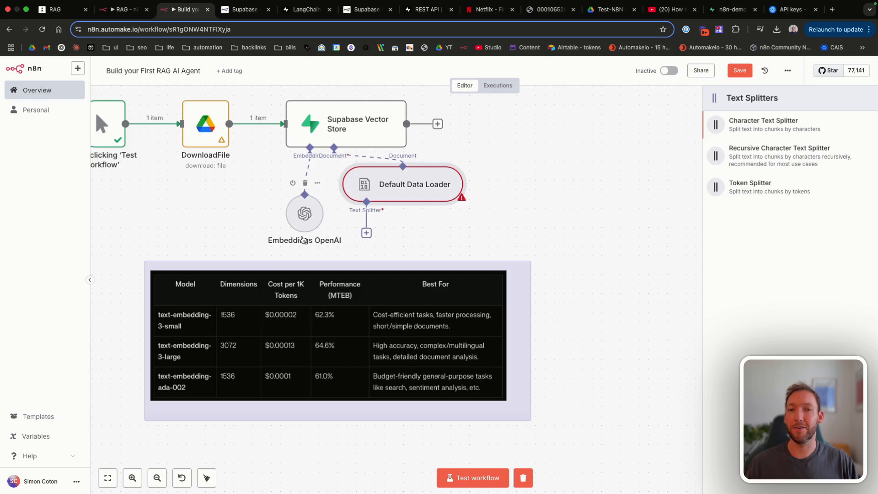
{"action": "scroll", "coordinate": [303, 239], "scroll_direction": "left", "scroll_amount": 10}
{"action": "scroll", "coordinate": [304, 239], "scroll_direction": "up", "scroll_amount": 3}
{"action": "scroll", "coordinate": [338, 226], "scroll_direction": "right", "scroll_amount": 1}
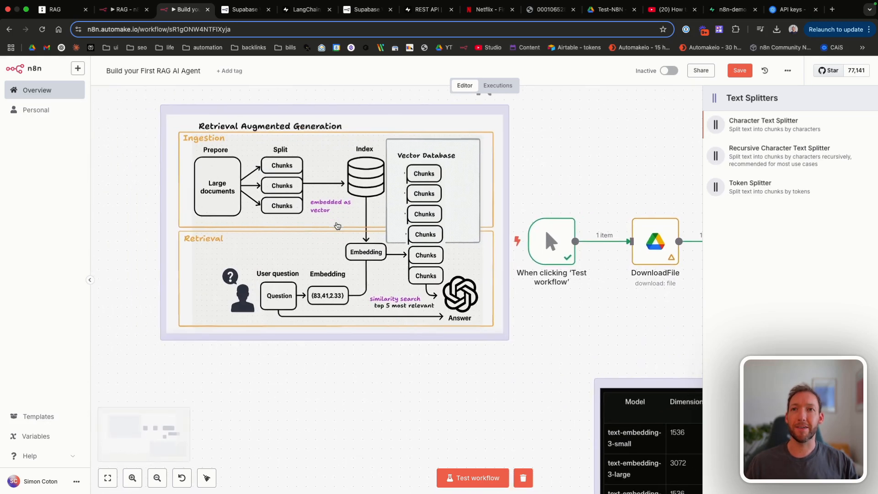
{"action": "scroll", "coordinate": [338, 226], "scroll_direction": "right", "scroll_amount": 8}
Step: On the RAG tldraw board, scroll to the Fixed-Size, Content-Aware and Recursive Chunking notes
{"action": "left_click", "coordinate": [54, 9]}
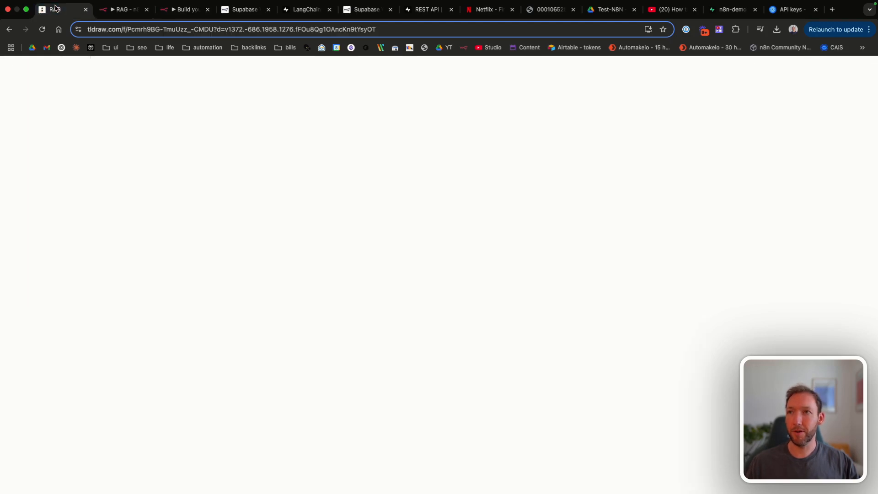
{"action": "scroll", "coordinate": [281, 305], "scroll_direction": "down", "scroll_amount": 10}
{"action": "scroll", "coordinate": [281, 306], "scroll_direction": "down", "scroll_amount": 15}
{"action": "scroll", "coordinate": [281, 306], "scroll_direction": "left", "scroll_amount": 15}
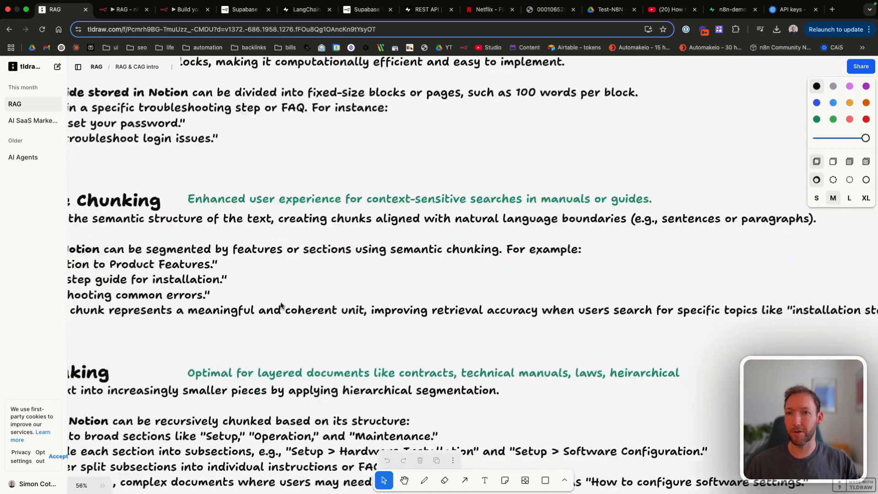
{"action": "scroll", "coordinate": [281, 305], "scroll_direction": "down", "scroll_amount": 2}
{"action": "scroll", "coordinate": [282, 305], "scroll_direction": "right", "scroll_amount": 2}
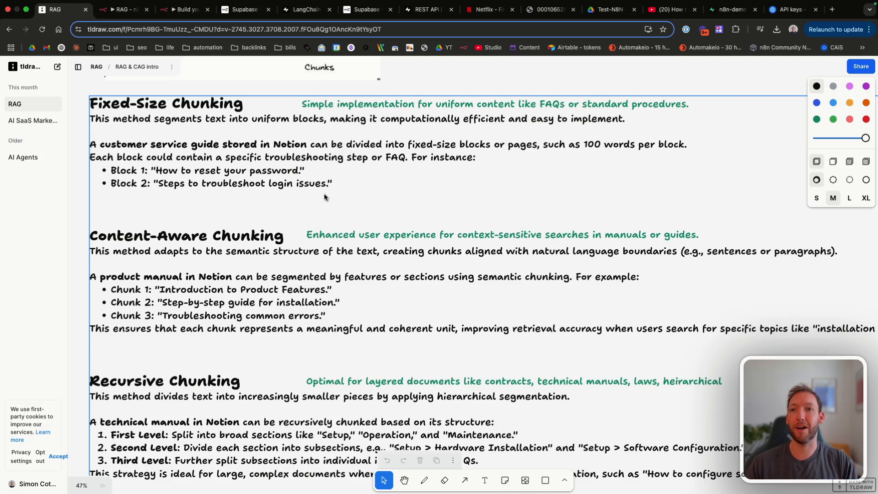
{"action": "scroll", "coordinate": [325, 198], "scroll_direction": "down", "scroll_amount": 1}
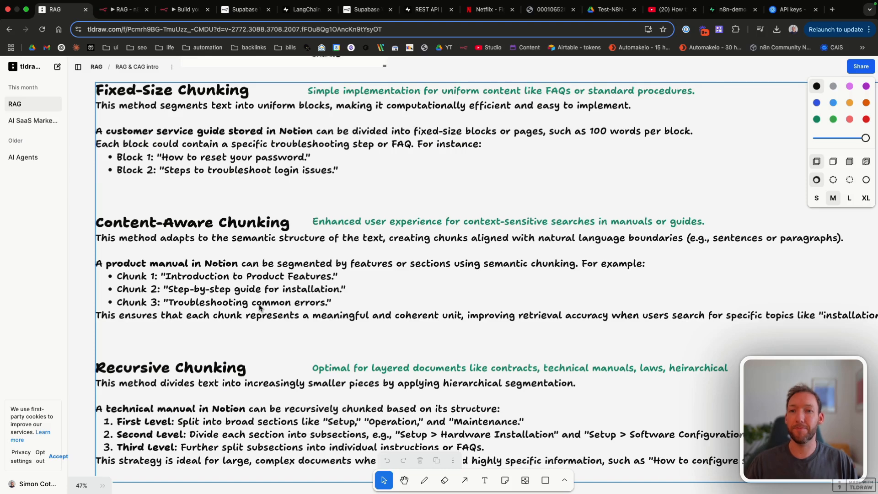
{"action": "scroll", "coordinate": [259, 308], "scroll_direction": "down", "scroll_amount": 4}
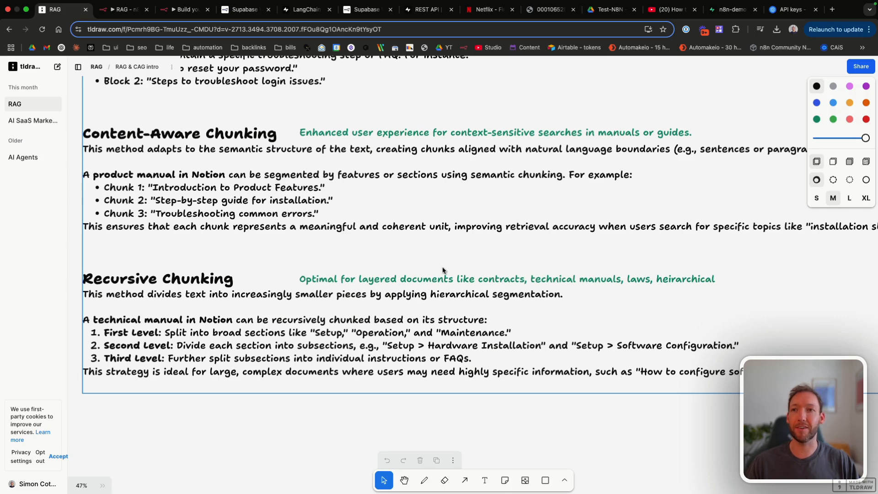
Step: Add a Recursive Character Text Splitter with Chunk Size 1000 and Chunk Overlap set to 200
{"action": "left_click", "coordinate": [173, 14]}
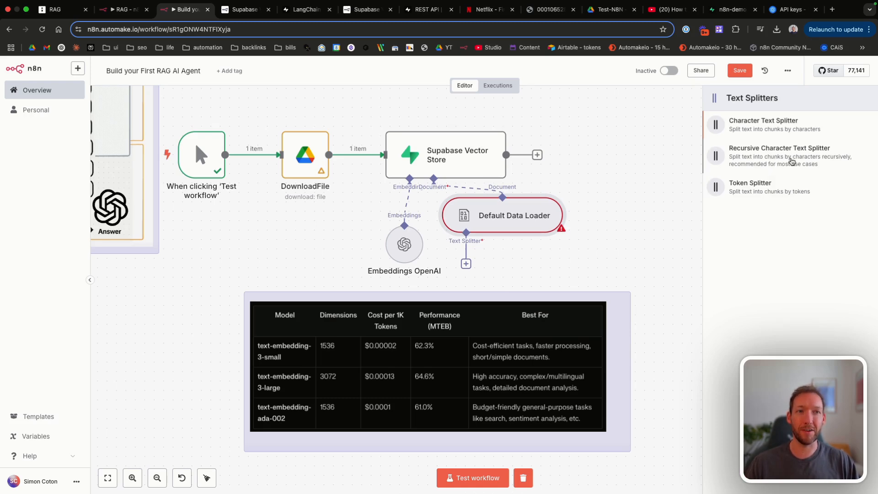
{"action": "left_click", "coordinate": [791, 161]}
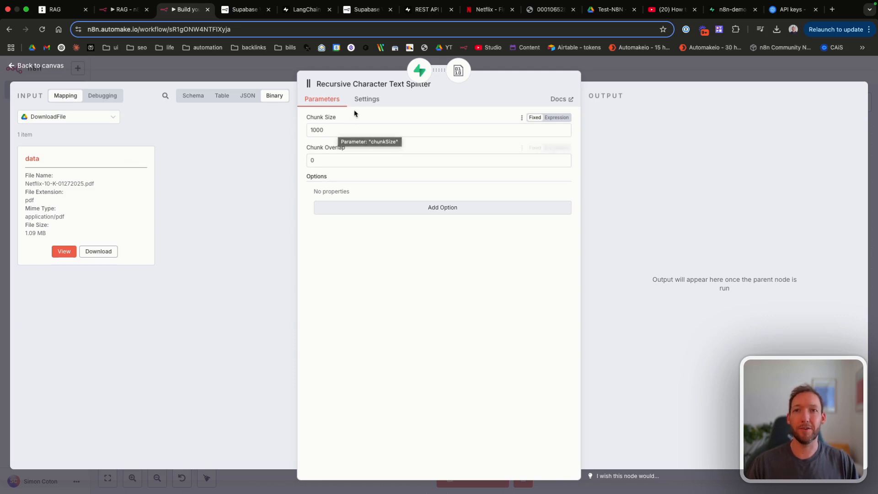
{"action": "left_click", "coordinate": [339, 162]}
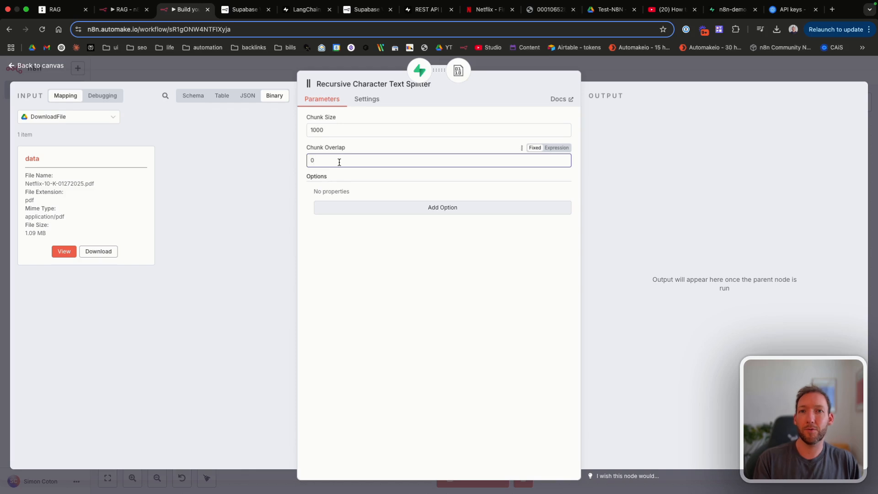
{"action": "key", "text": "BackSpace"}
{"action": "type", "text": "200"}
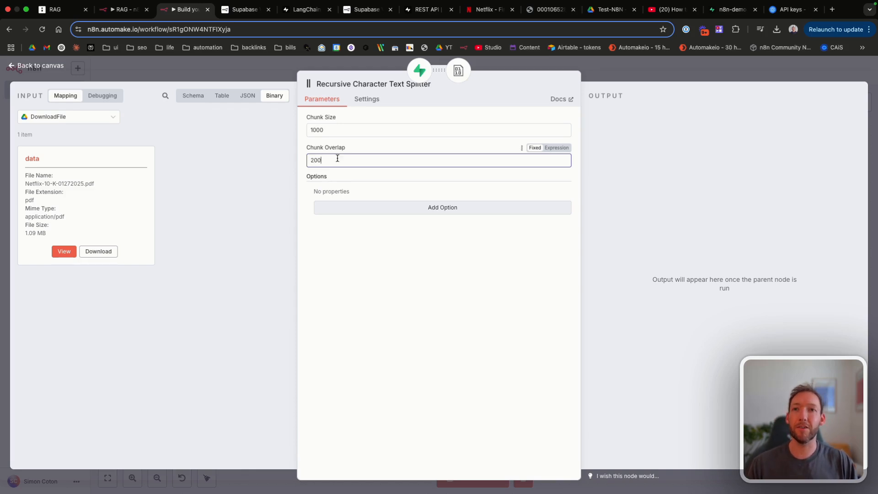
{"action": "left_click_drag", "start_coordinate": [304, 117], "coordinate": [348, 118]}
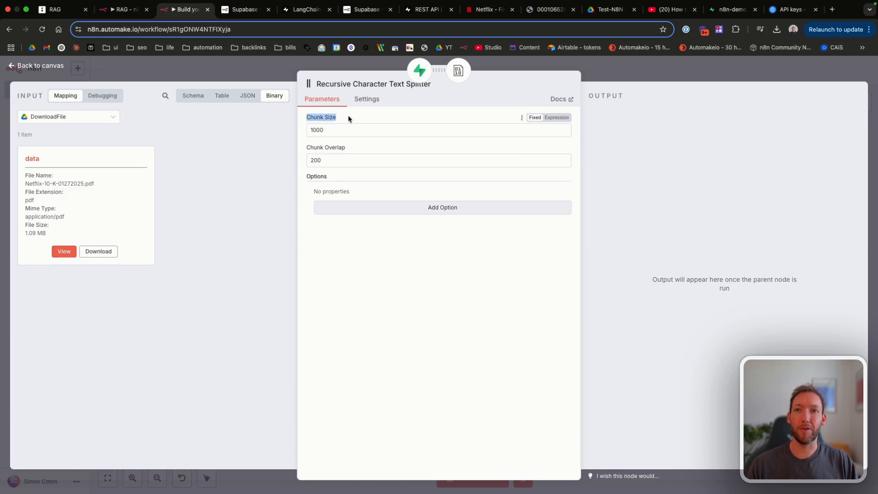
{"action": "left_click", "coordinate": [348, 118]}
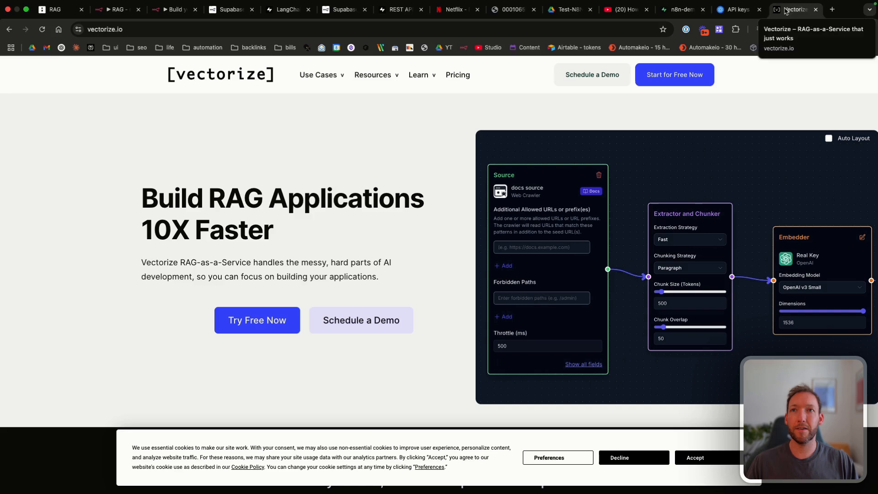
Step: Move the Vectorize tab beside Supabase and sign up for Vectorize free with a Google account
{"action": "left_click_drag", "start_coordinate": [784, 11], "coordinate": [229, 12]}
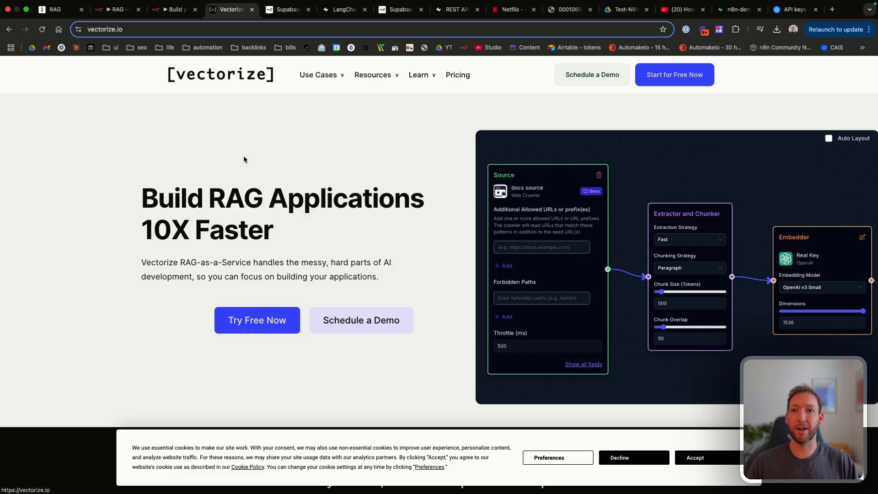
{"action": "left_click", "coordinate": [267, 319]}
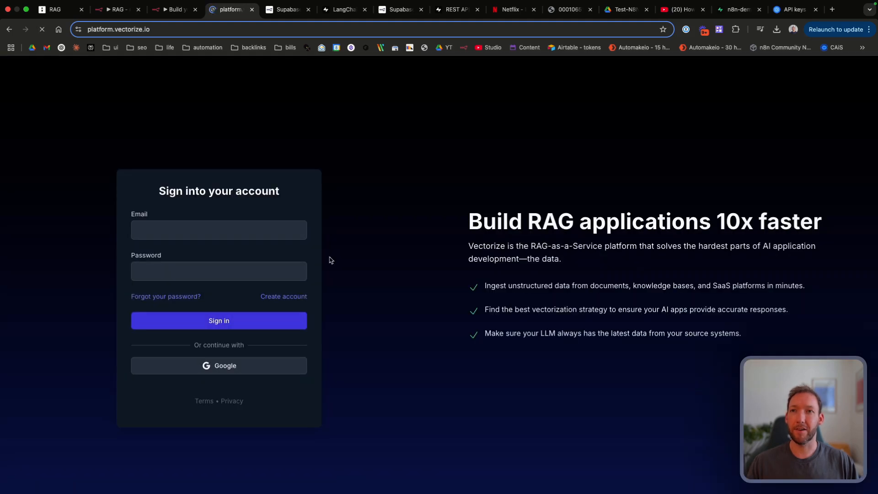
{"action": "left_click", "coordinate": [234, 370]}
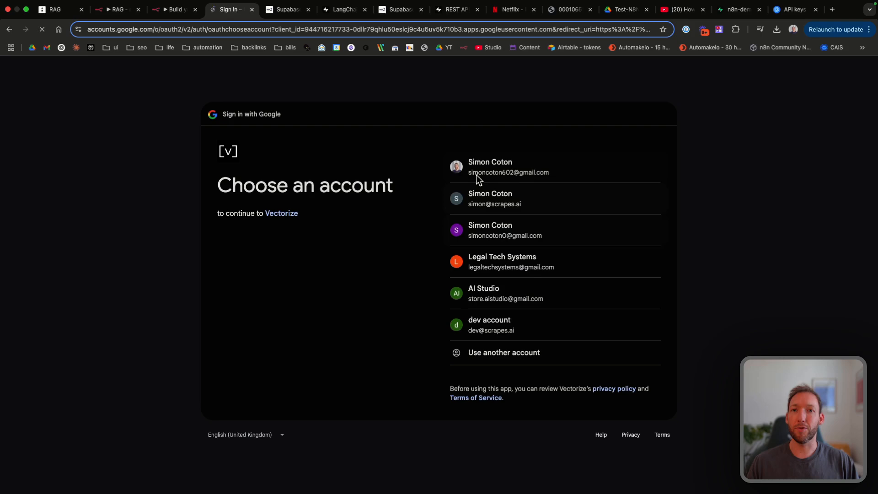
{"action": "left_click", "coordinate": [481, 164]}
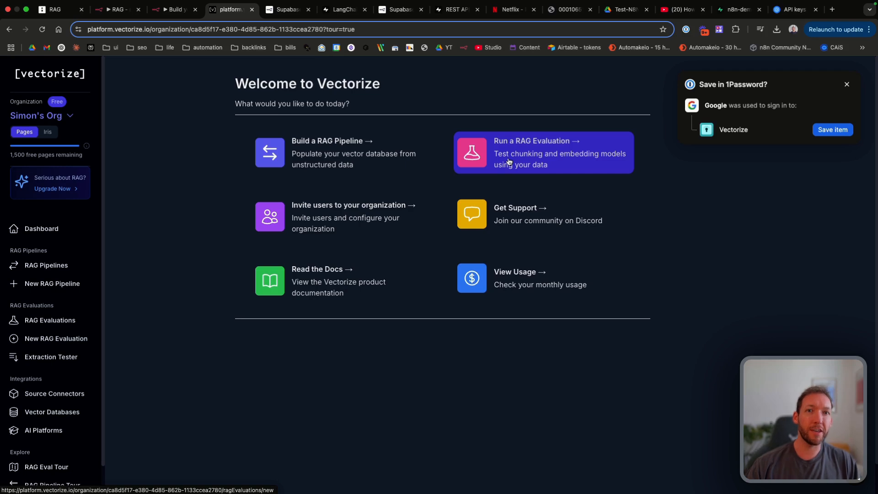
Step: Create a RAG evaluation named 'Test' with Netflix-10-K-01272025.pdf from Downloads and start it
{"action": "left_click", "coordinate": [569, 155]}
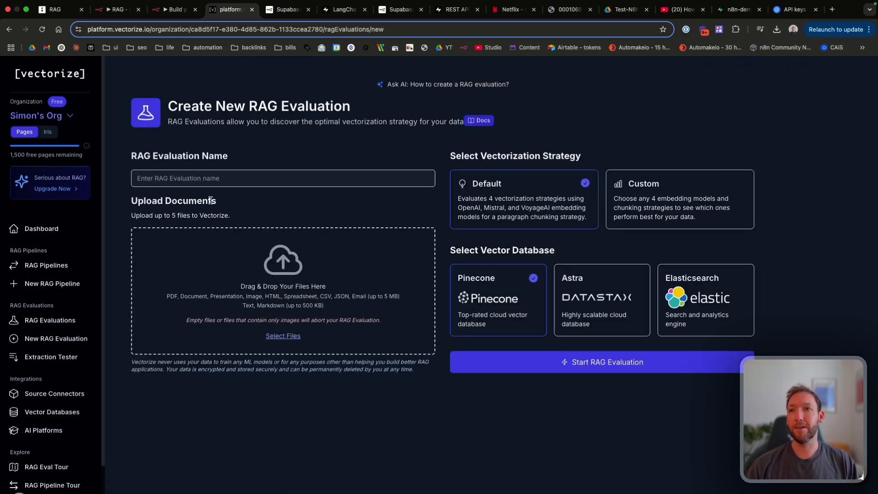
{"action": "left_click", "coordinate": [210, 178]}
{"action": "type", "text": "Test"}
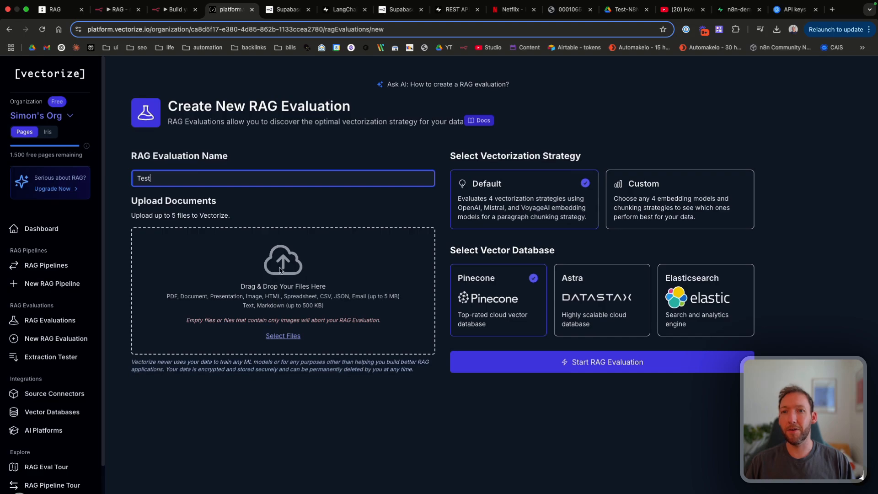
{"action": "left_click", "coordinate": [283, 335]}
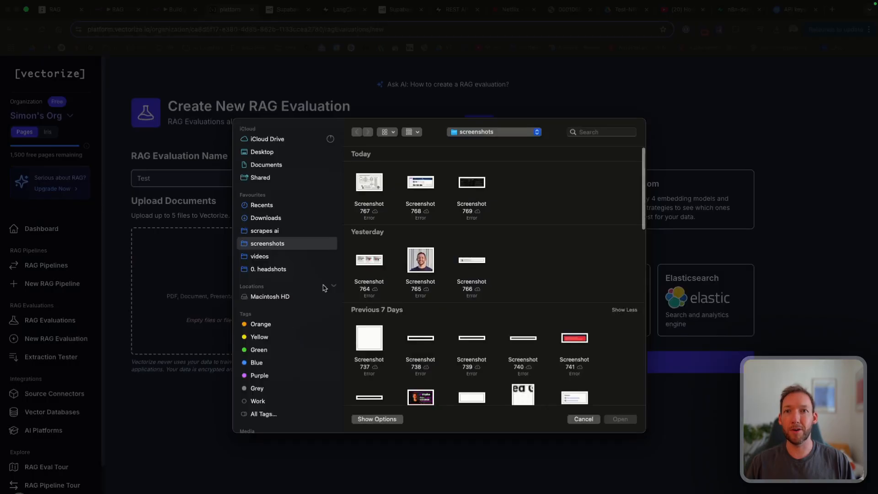
{"action": "left_click", "coordinate": [269, 218]}
{"action": "left_click", "coordinate": [369, 185]}
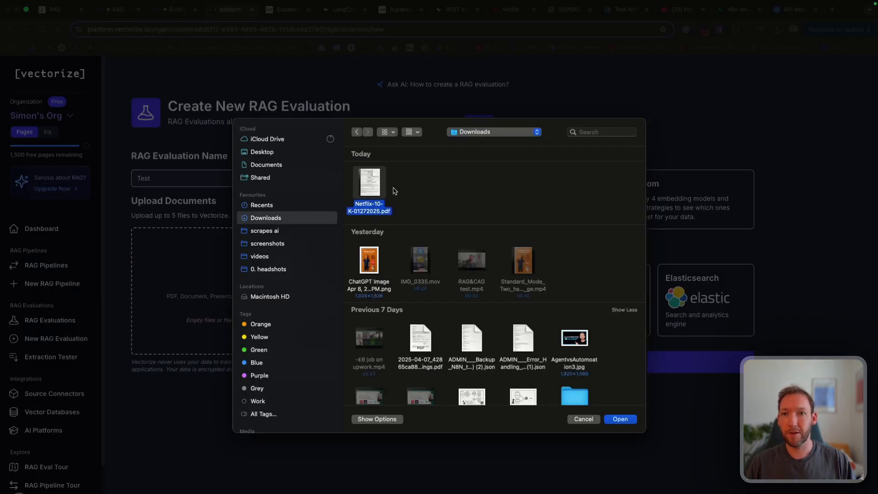
{"action": "left_click", "coordinate": [620, 418]}
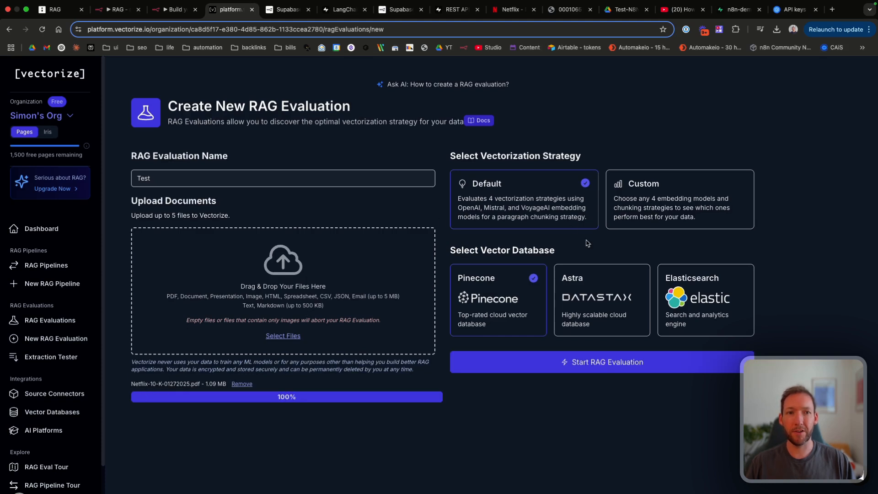
{"action": "left_click", "coordinate": [556, 372]}
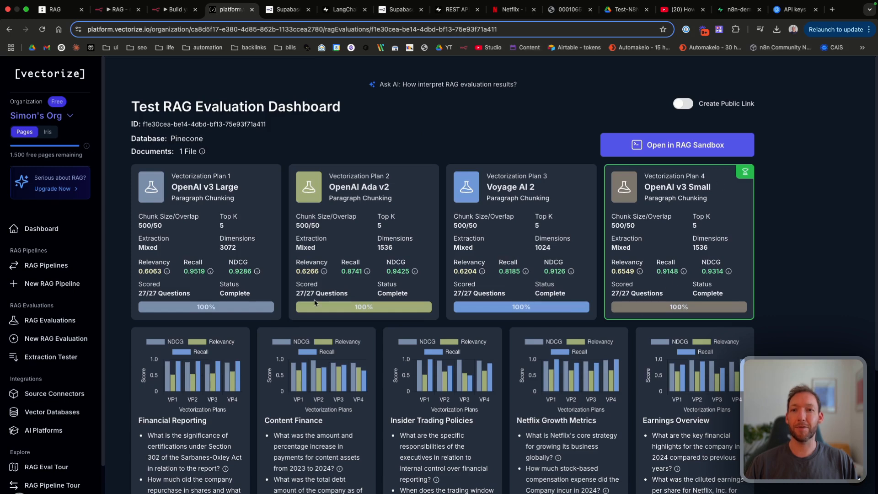
{"action": "scroll", "coordinate": [366, 283], "scroll_direction": "down", "scroll_amount": 1}
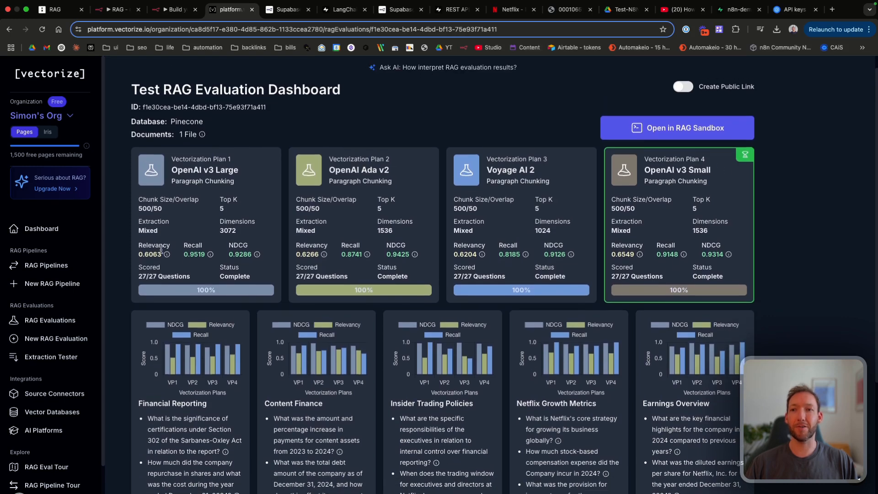
{"action": "mouse_move", "coordinate": [167, 255]}
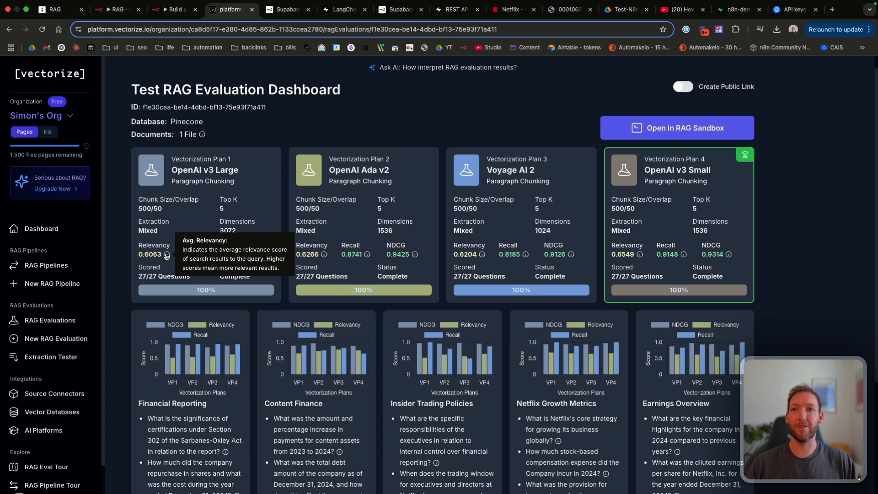
{"action": "scroll", "coordinate": [279, 158], "scroll_direction": "up", "scroll_amount": 2}
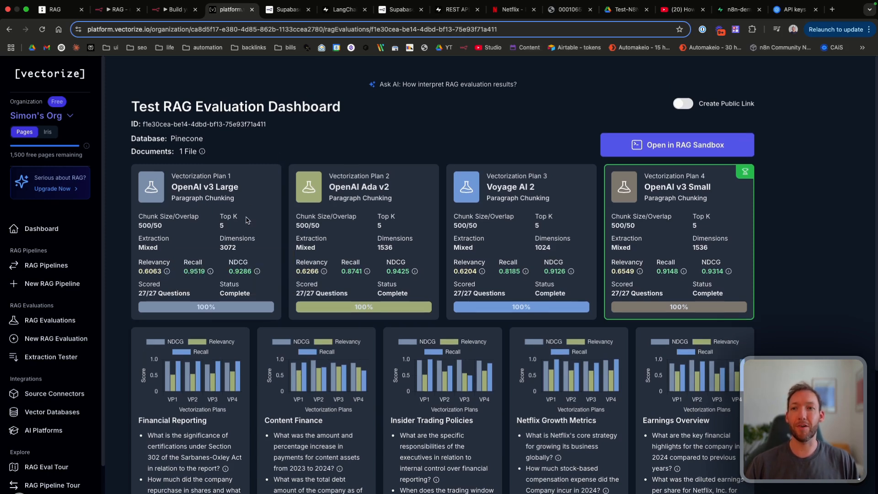
{"action": "left_click_drag", "start_coordinate": [138, 293], "coordinate": [165, 293]}
{"action": "left_click", "coordinate": [165, 294]}
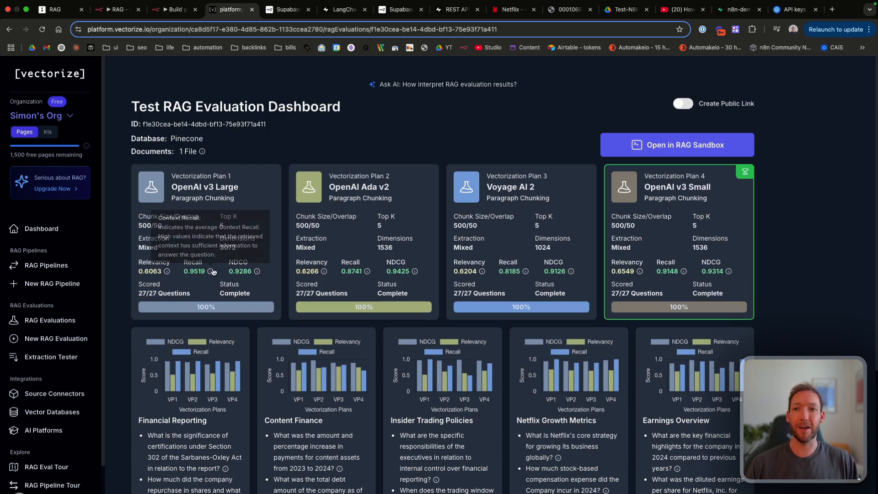
{"action": "mouse_move", "coordinate": [210, 273]}
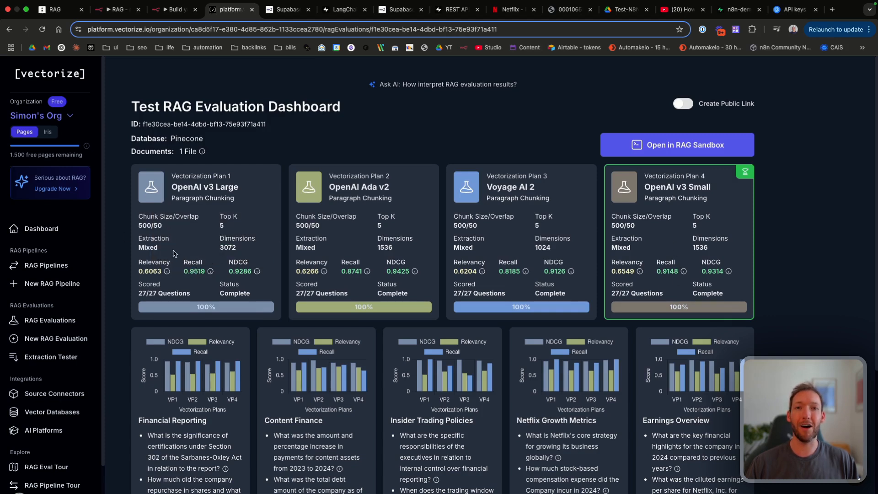
{"action": "mouse_move", "coordinate": [639, 273]}
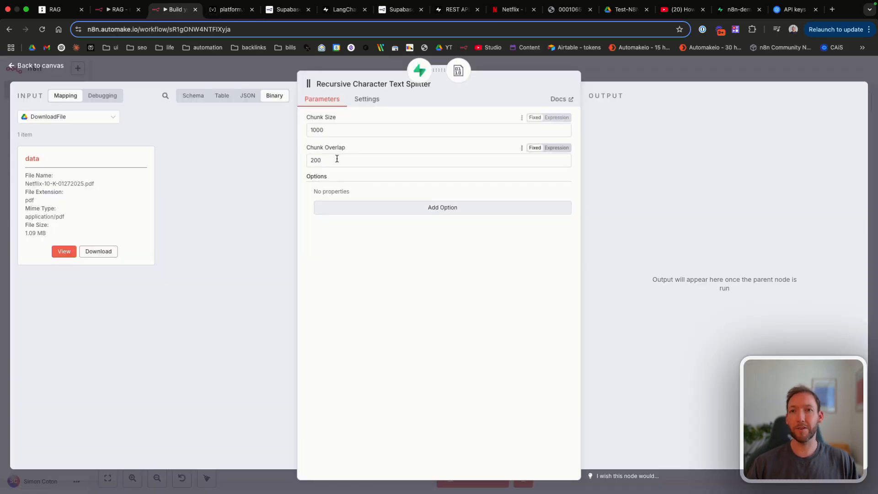
Step: Change the text splitter to Chunk Size 500 and Chunk Overlap 50
{"action": "left_click", "coordinate": [336, 160]}
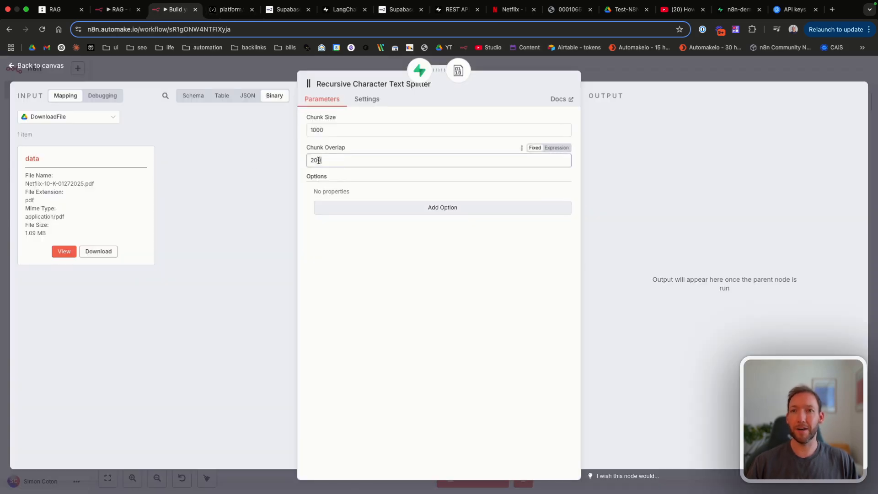
{"action": "key", "text": "super+a"}
{"action": "type", "text": "50"}
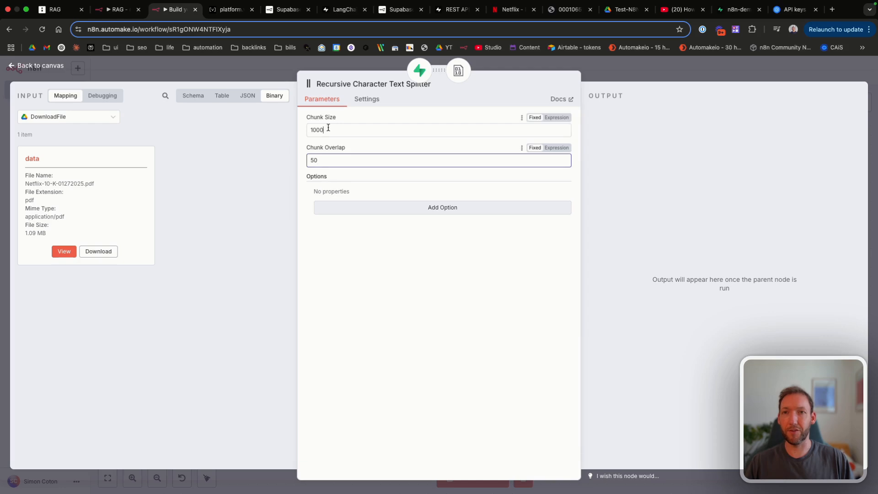
{"action": "left_click_drag", "start_coordinate": [328, 130], "coordinate": [241, 132]}
{"action": "type", "text": "500"}
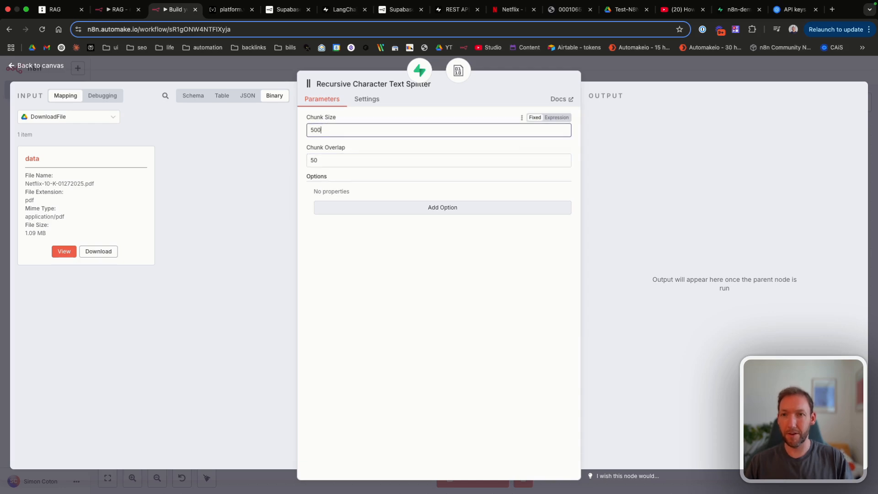
{"action": "left_click", "coordinate": [39, 68]}
Step: Switch the Embeddings OpenAI model to text-embedding-3-small
{"action": "double_click", "coordinate": [404, 238]}
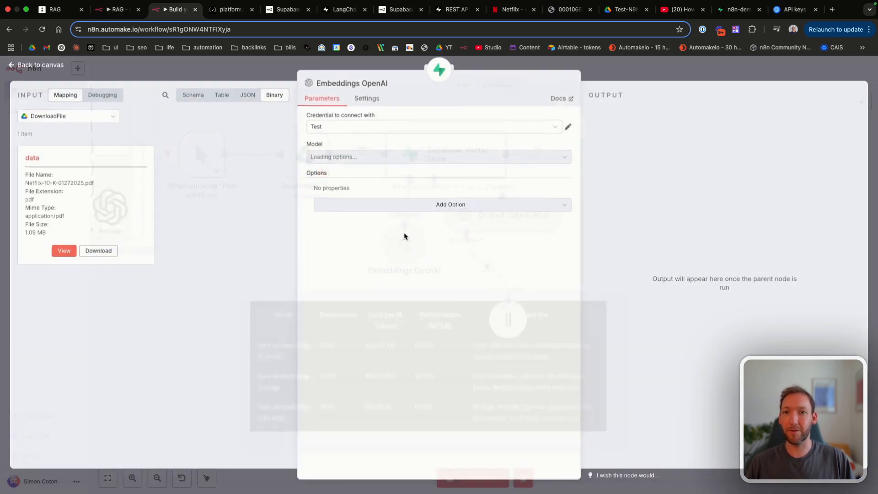
{"action": "left_click", "coordinate": [360, 160]}
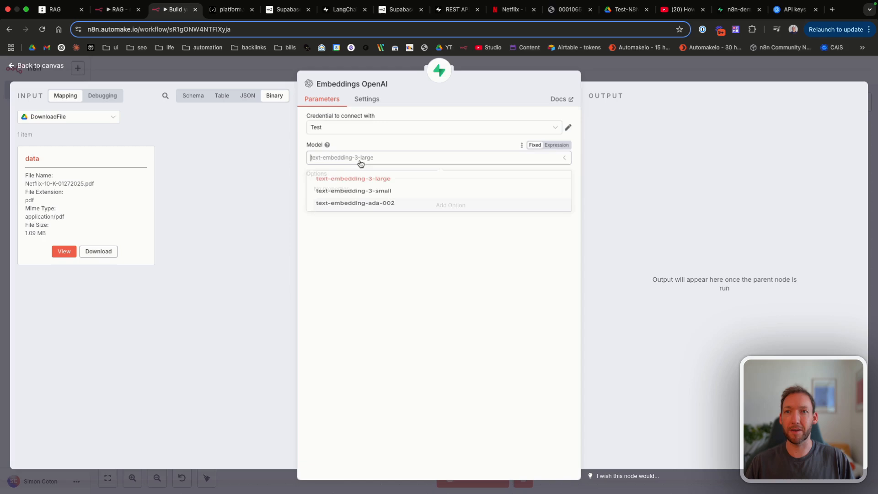
{"action": "left_click", "coordinate": [361, 197]}
{"action": "left_click", "coordinate": [40, 66]}
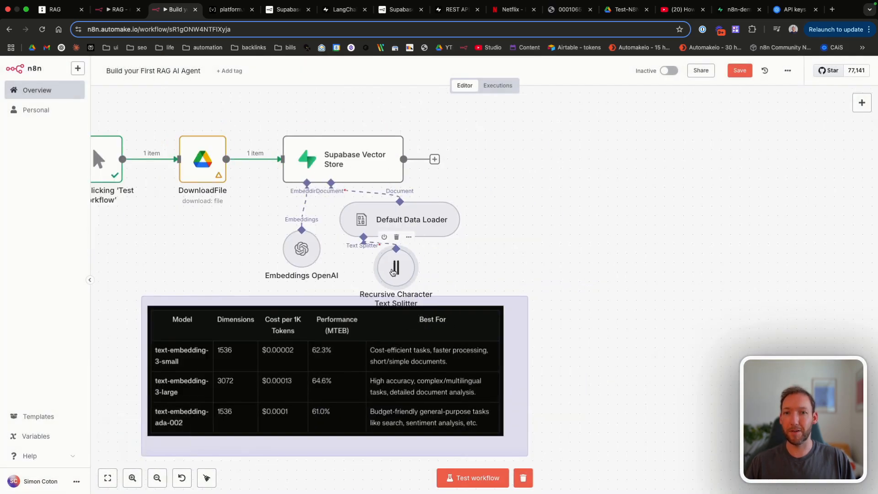
Step: Move the embedding-model comparison note further left and save the workflow
{"action": "left_click_drag", "start_coordinate": [300, 342], "coordinate": [291, 389]}
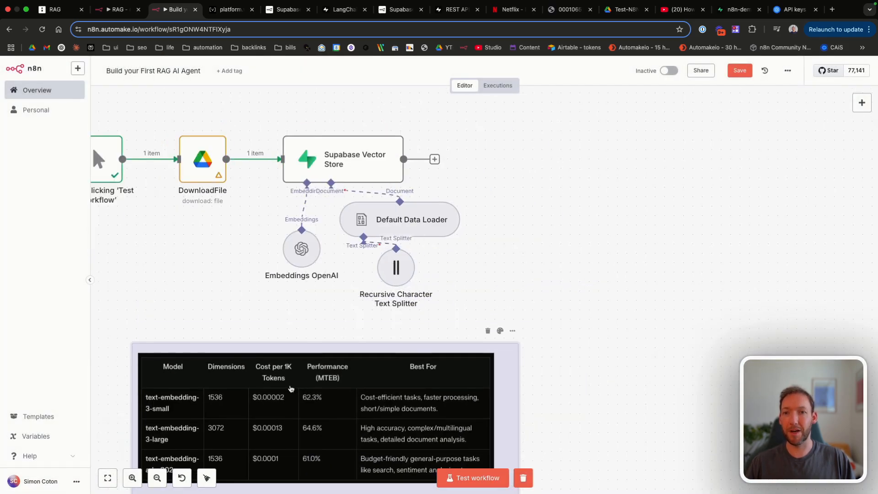
{"action": "scroll", "coordinate": [290, 389], "scroll_direction": "down", "scroll_amount": 2}
{"action": "left_click_drag", "start_coordinate": [342, 350], "coordinate": [247, 321]}
{"action": "scroll", "coordinate": [268, 332], "scroll_direction": "left", "scroll_amount": 2}
{"action": "left_click_drag", "start_coordinate": [353, 318], "coordinate": [183, 262]}
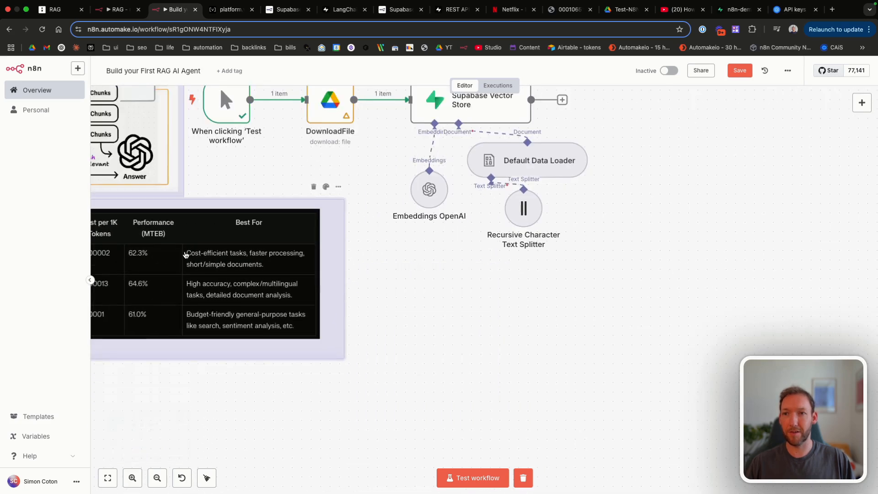
{"action": "key", "text": "super+s"}
{"action": "scroll", "coordinate": [458, 307], "scroll_direction": "right", "scroll_amount": 3}
{"action": "scroll", "coordinate": [459, 307], "scroll_direction": "up", "scroll_amount": 2}
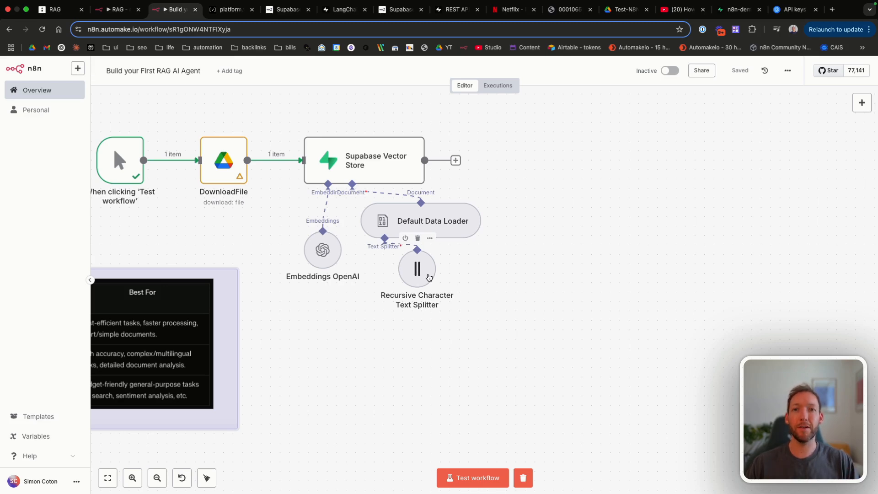
{"action": "double_click", "coordinate": [428, 277]}
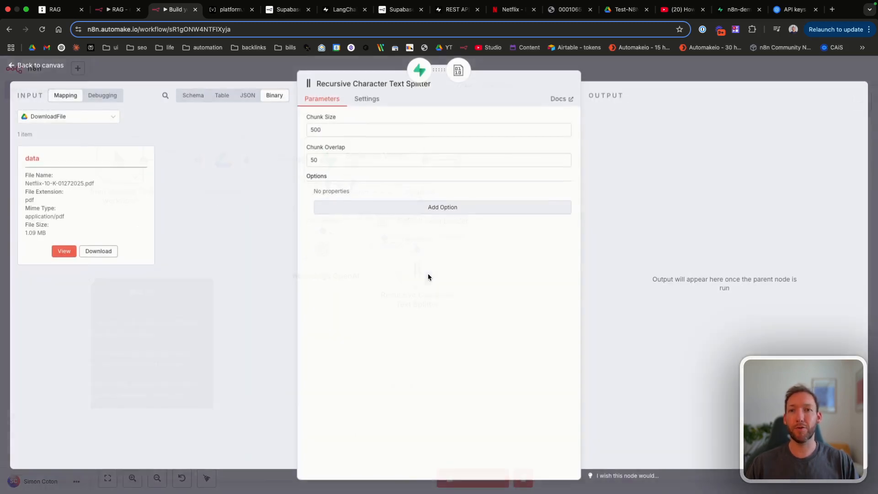
{"action": "left_click", "coordinate": [346, 131]}
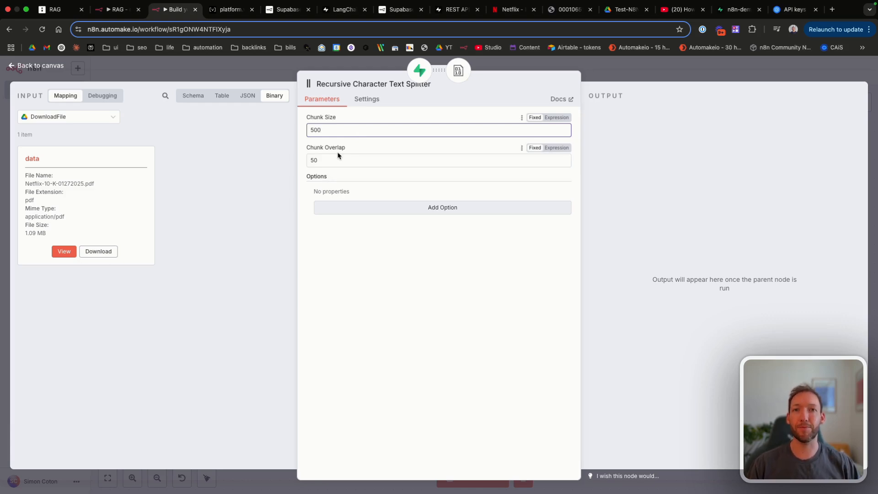
{"action": "left_click", "coordinate": [35, 67]}
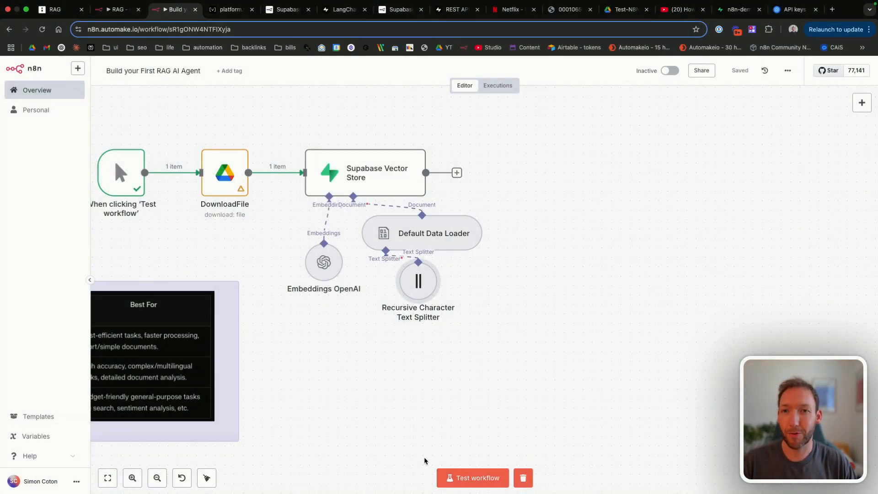
Step: Test the full ingestion workflow and open the Supabase Vector Store's 667-item results
{"action": "left_click", "coordinate": [476, 476]}
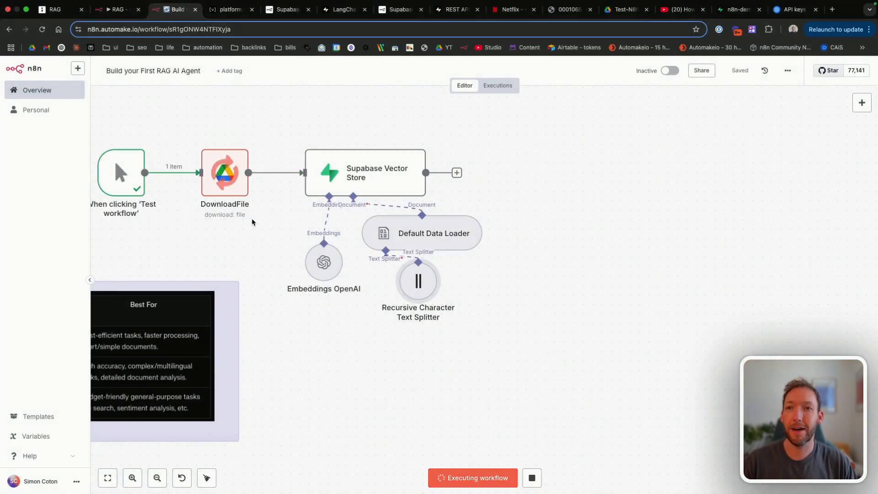
{"action": "scroll", "coordinate": [268, 221], "scroll_direction": "up", "scroll_amount": 1}
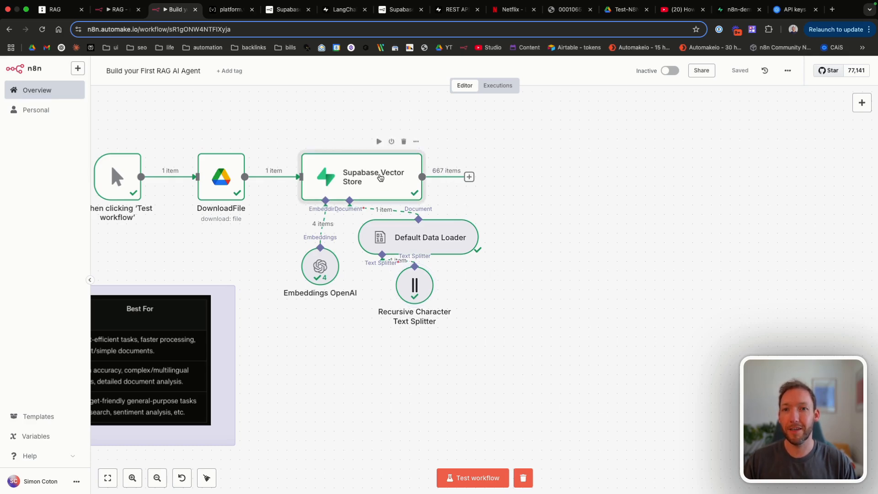
{"action": "double_click", "coordinate": [382, 179]}
Step: View the stored chunks as a table, highlighting the 84 total pages and chunk line ranges in metadata
{"action": "left_click", "coordinate": [753, 95]}
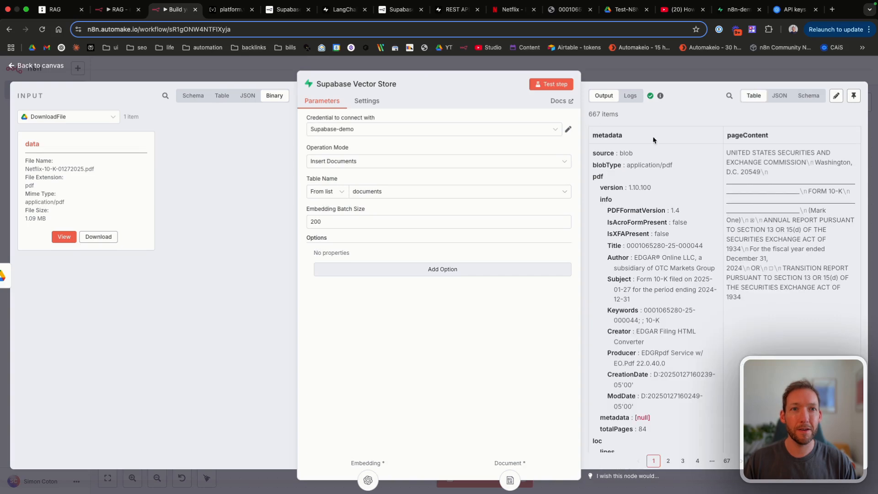
{"action": "scroll", "coordinate": [745, 269], "scroll_direction": "down", "scroll_amount": 8}
{"action": "scroll", "coordinate": [745, 270], "scroll_direction": "down", "scroll_amount": 10}
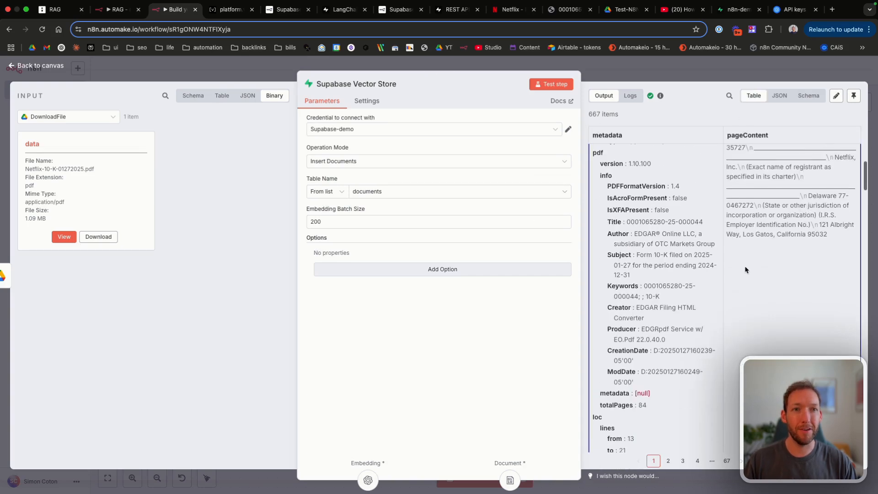
{"action": "scroll", "coordinate": [745, 270], "scroll_direction": "down", "scroll_amount": 5}
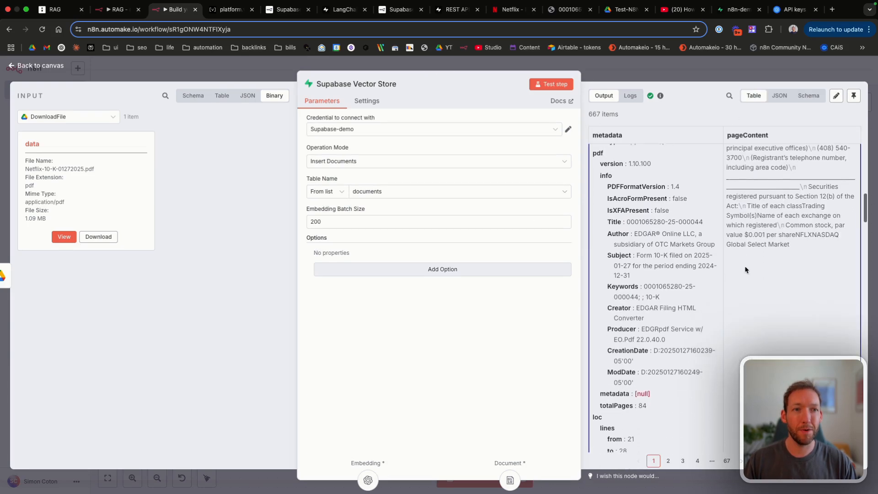
{"action": "scroll", "coordinate": [792, 184], "scroll_direction": "up", "scroll_amount": 2}
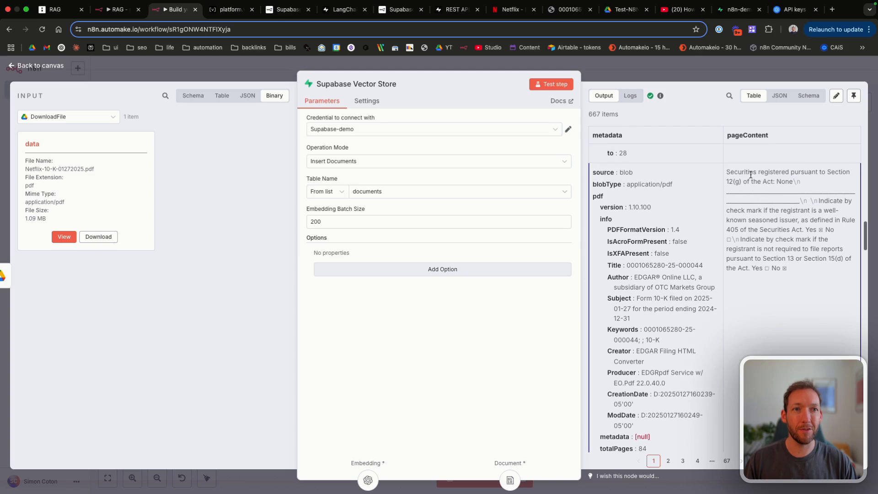
{"action": "scroll", "coordinate": [698, 261], "scroll_direction": "down", "scroll_amount": 1}
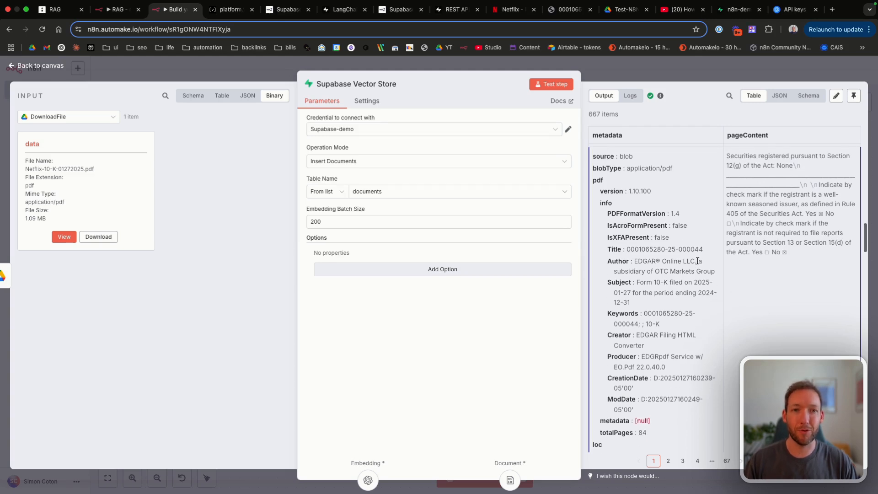
{"action": "scroll", "coordinate": [698, 263], "scroll_direction": "up", "scroll_amount": 1}
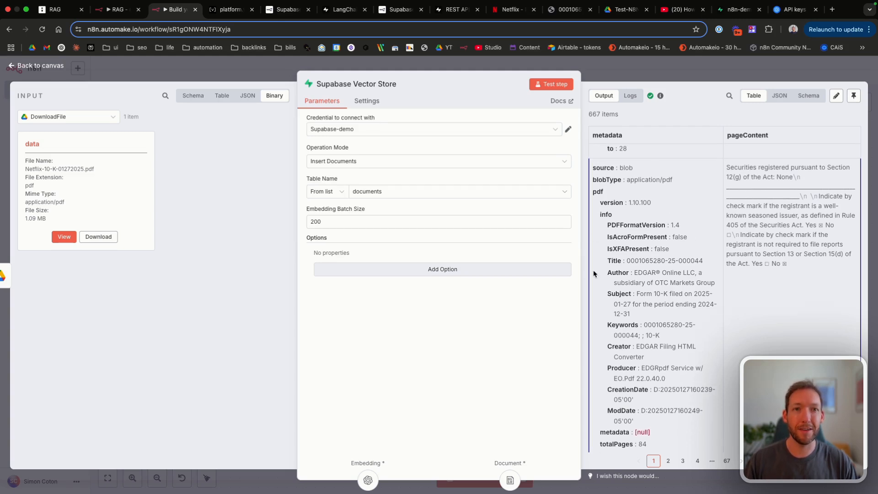
{"action": "scroll", "coordinate": [630, 283], "scroll_direction": "down", "scroll_amount": 4}
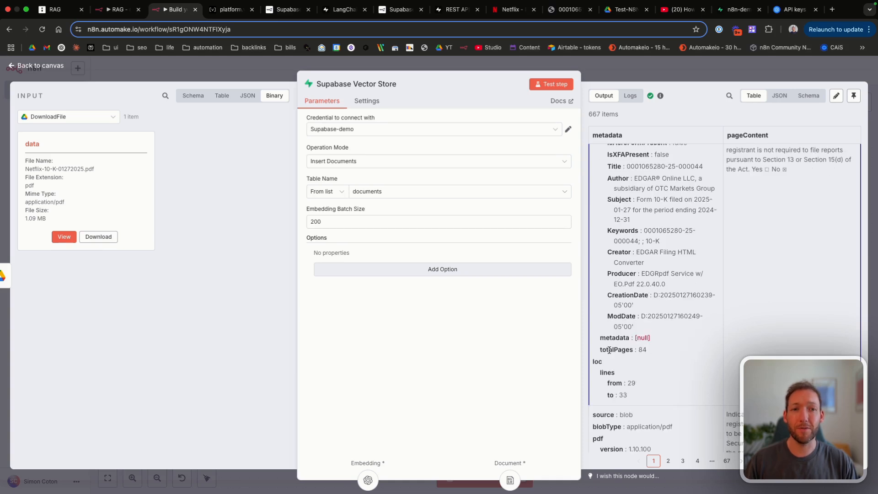
{"action": "left_click_drag", "start_coordinate": [600, 349], "coordinate": [680, 349]}
{"action": "left_click", "coordinate": [680, 350]}
{"action": "scroll", "coordinate": [668, 361], "scroll_direction": "down", "scroll_amount": 1}
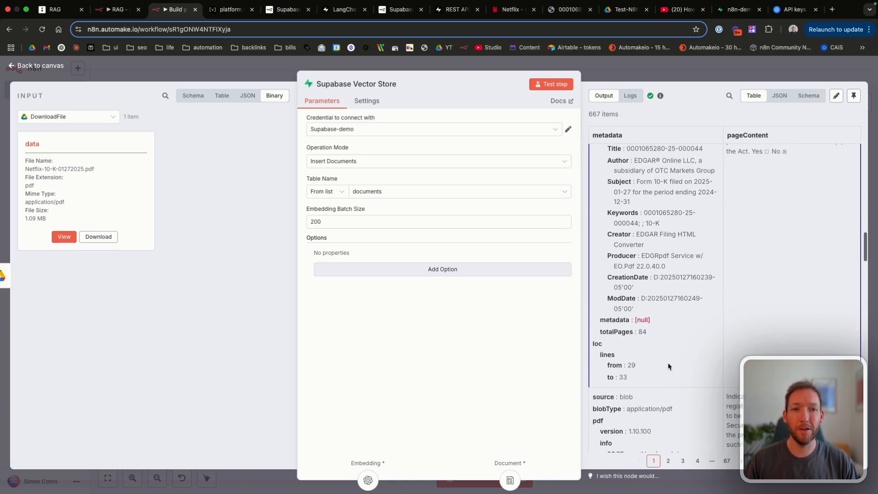
{"action": "left_click_drag", "start_coordinate": [599, 351], "coordinate": [645, 372]}
{"action": "left_click", "coordinate": [645, 372]}
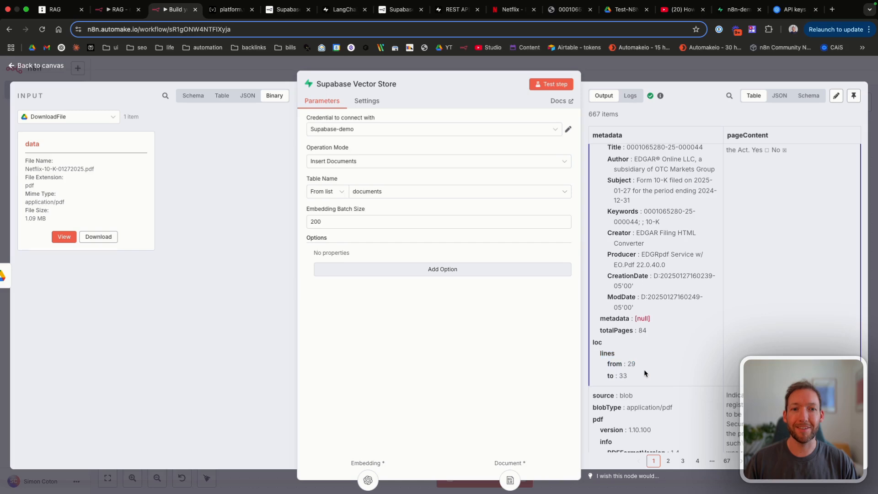
Step: Scroll further through the output, select the document Title value, and go back to the canvas
{"action": "scroll", "coordinate": [645, 371], "scroll_direction": "down", "scroll_amount": 7}
{"action": "scroll", "coordinate": [645, 370], "scroll_direction": "down", "scroll_amount": 8}
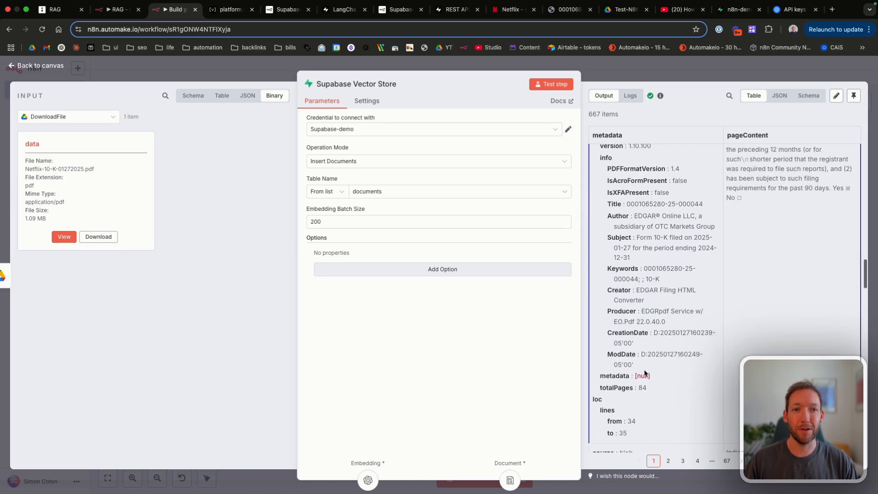
{"action": "scroll", "coordinate": [632, 397], "scroll_direction": "up", "scroll_amount": 8}
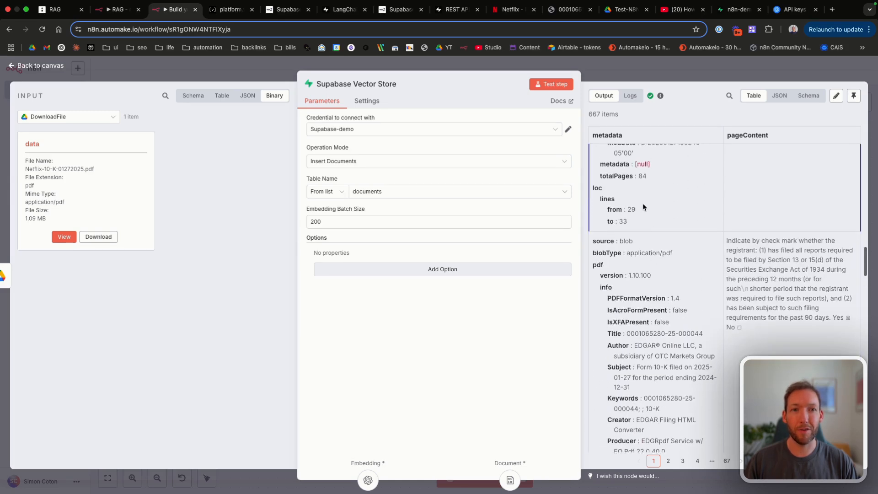
{"action": "scroll", "coordinate": [631, 213], "scroll_direction": "down", "scroll_amount": 19}
{"action": "scroll", "coordinate": [632, 213], "scroll_direction": "down", "scroll_amount": 5}
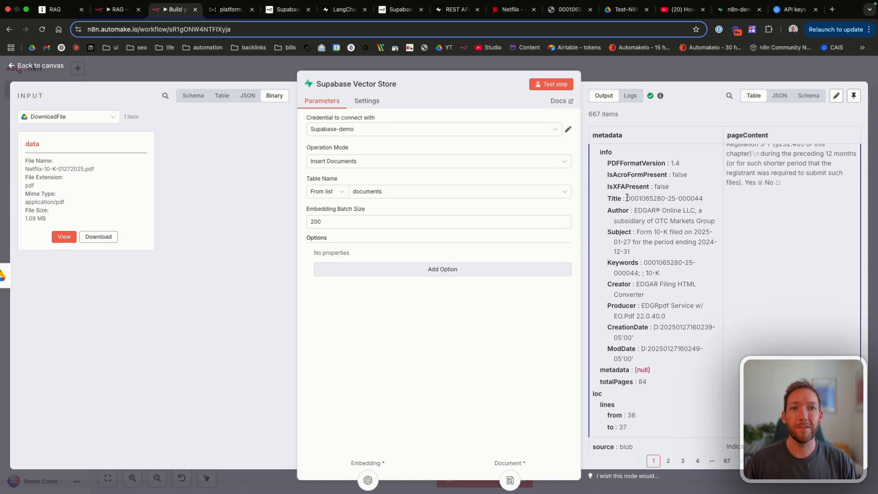
{"action": "left_click_drag", "start_coordinate": [626, 198], "coordinate": [703, 198]}
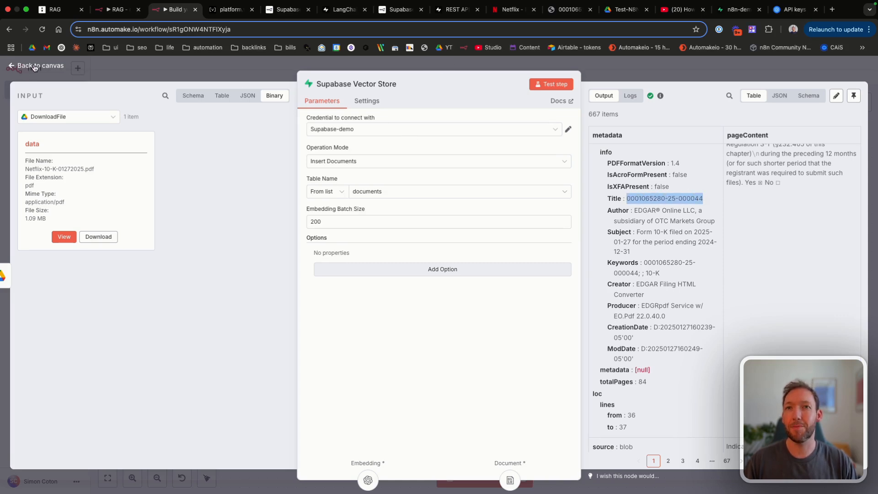
{"action": "left_click", "coordinate": [21, 69]}
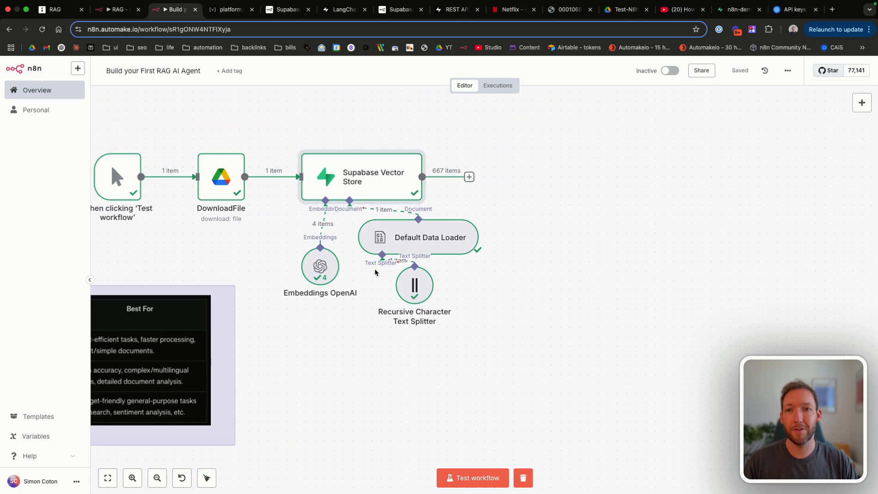
Step: In the Supabase documents table, read the full content text of rows 14 and 15
{"action": "left_click", "coordinate": [736, 9]}
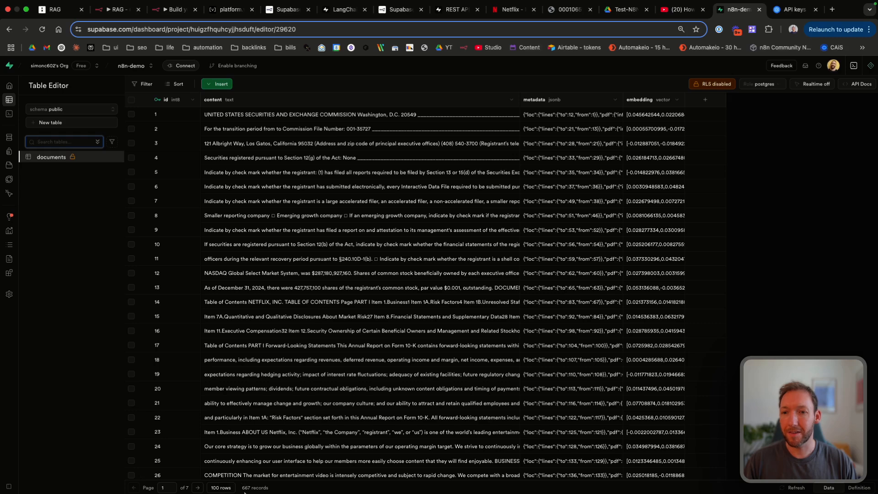
{"action": "scroll", "coordinate": [365, 123], "scroll_direction": "down", "scroll_amount": 2}
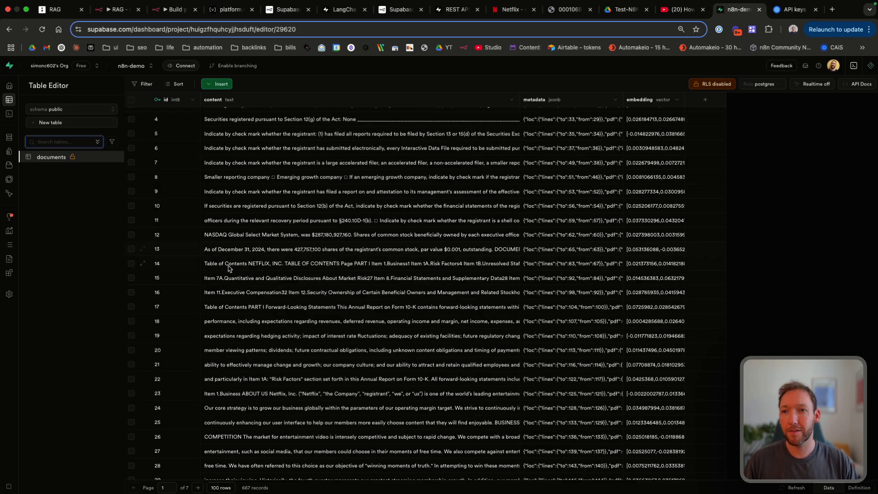
{"action": "double_click", "coordinate": [271, 264]}
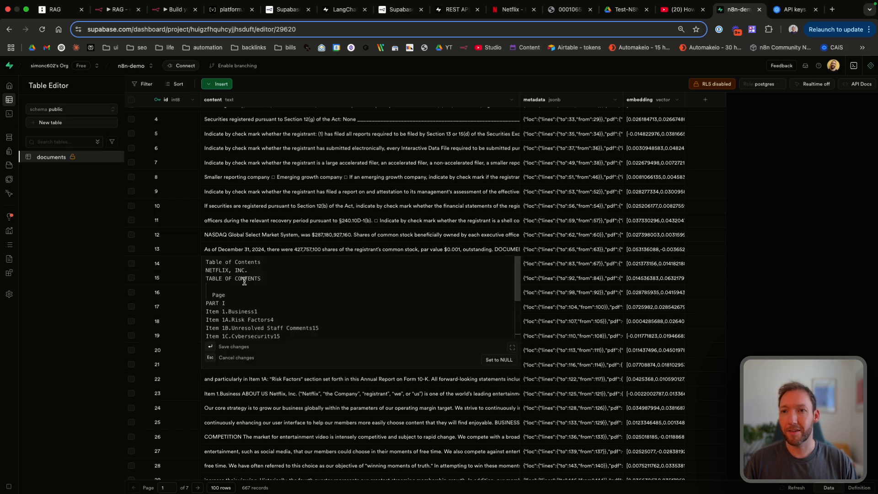
{"action": "scroll", "coordinate": [244, 281], "scroll_direction": "down", "scroll_amount": 3}
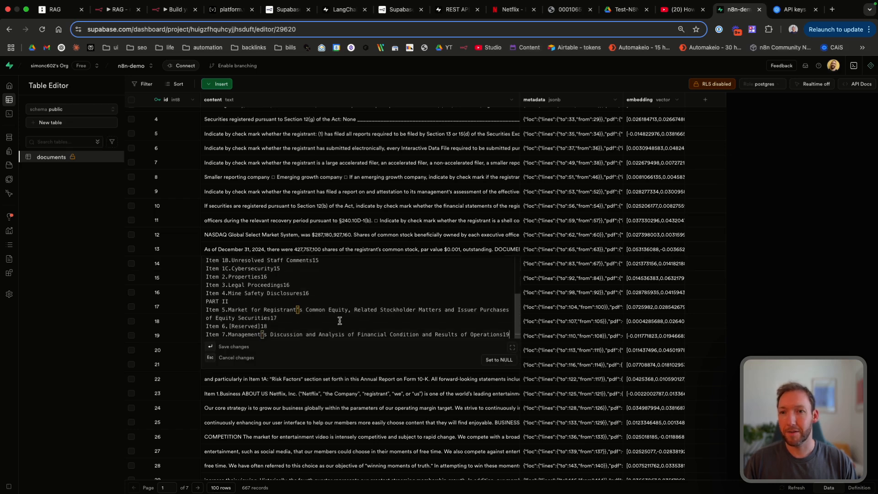
{"action": "left_click", "coordinate": [313, 238]}
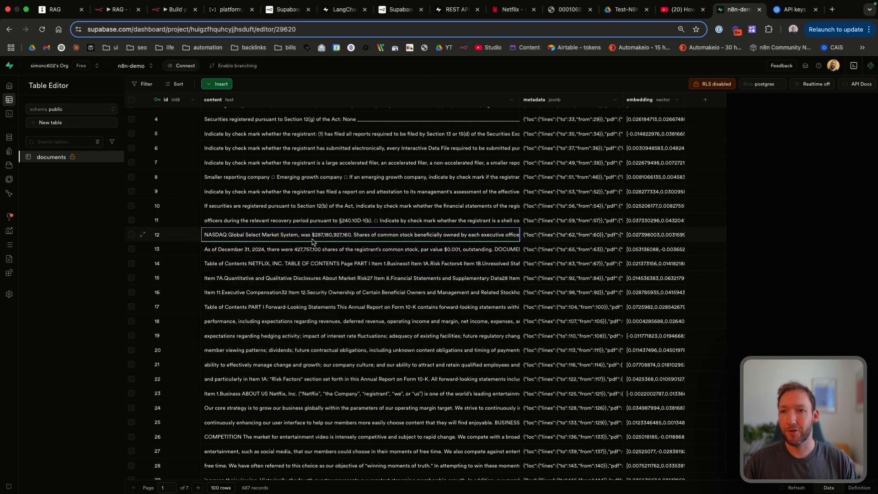
{"action": "left_click", "coordinate": [281, 267]}
{"action": "double_click", "coordinate": [281, 267]}
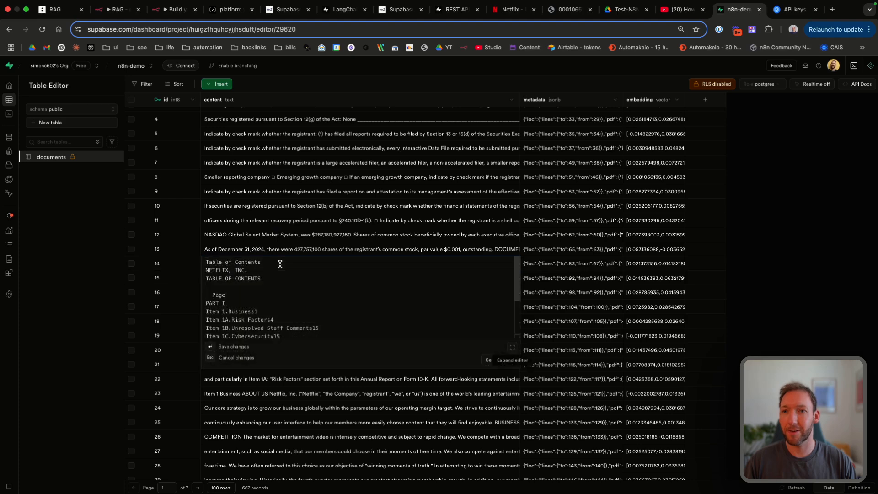
{"action": "scroll", "coordinate": [280, 297], "scroll_direction": "down", "scroll_amount": 3}
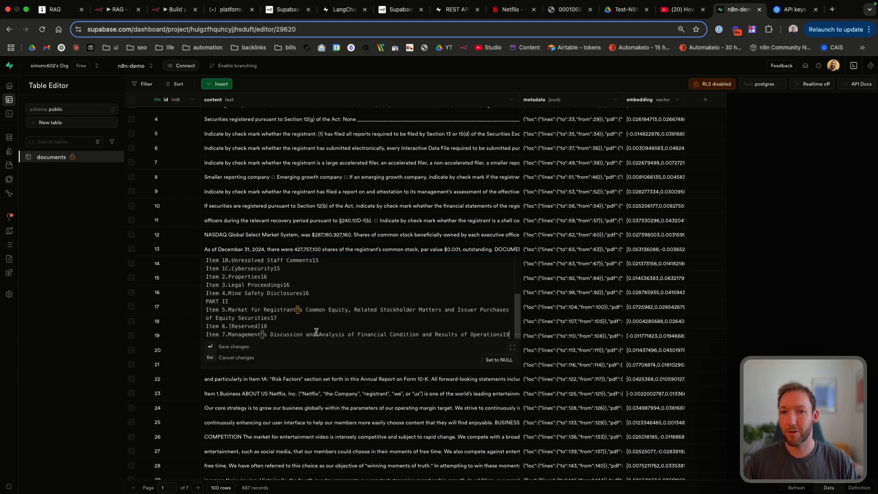
{"action": "left_click", "coordinate": [350, 240]}
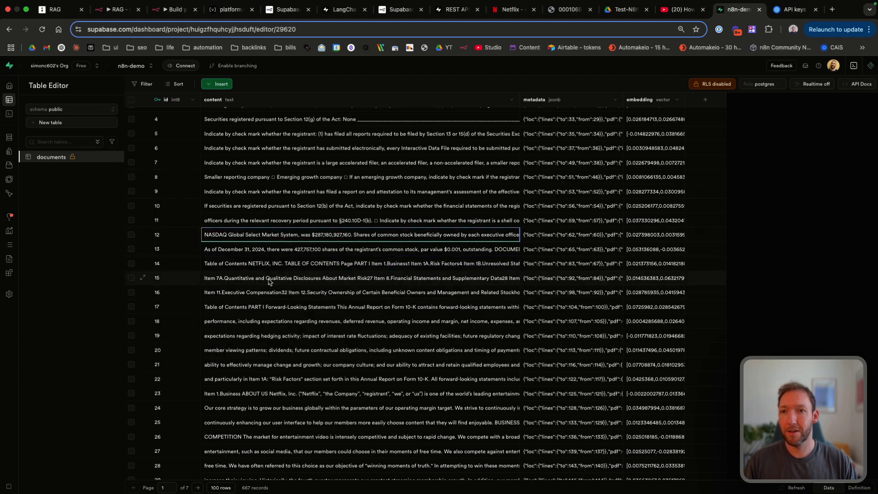
{"action": "double_click", "coordinate": [268, 282]}
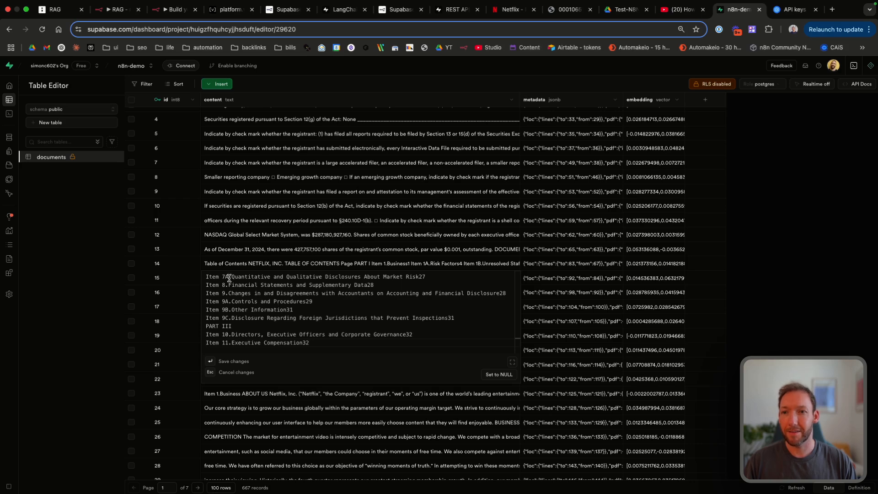
{"action": "scroll", "coordinate": [229, 278], "scroll_direction": "down", "scroll_amount": 5}
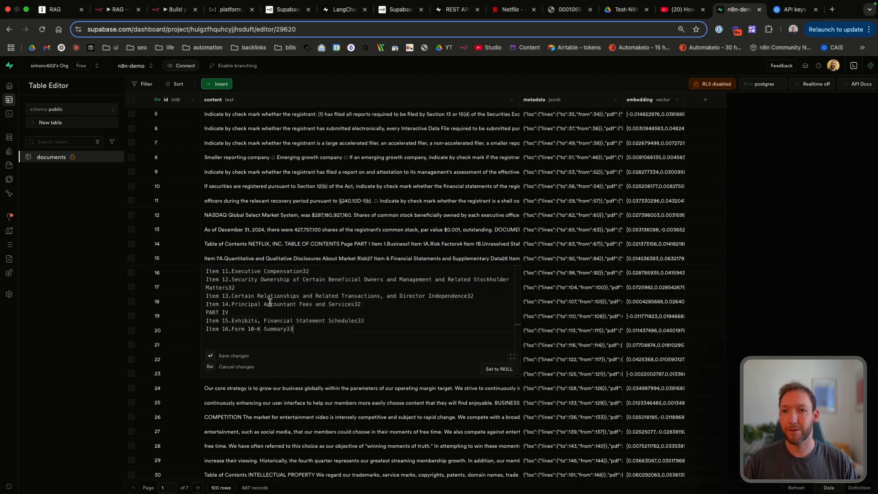
{"action": "left_click", "coordinate": [273, 239]}
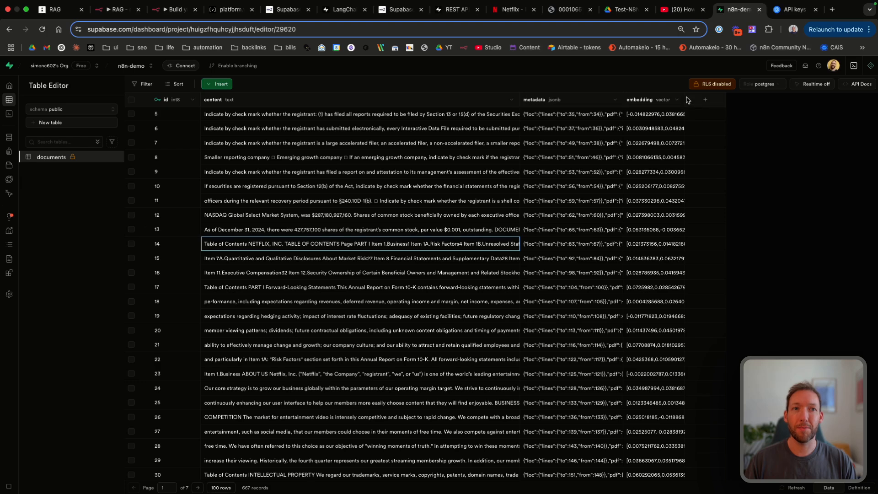
Step: Widen the embedding column, inspect row 13's embedding vector, then return to n8n
{"action": "left_click_drag", "start_coordinate": [684, 97], "coordinate": [831, 103]}
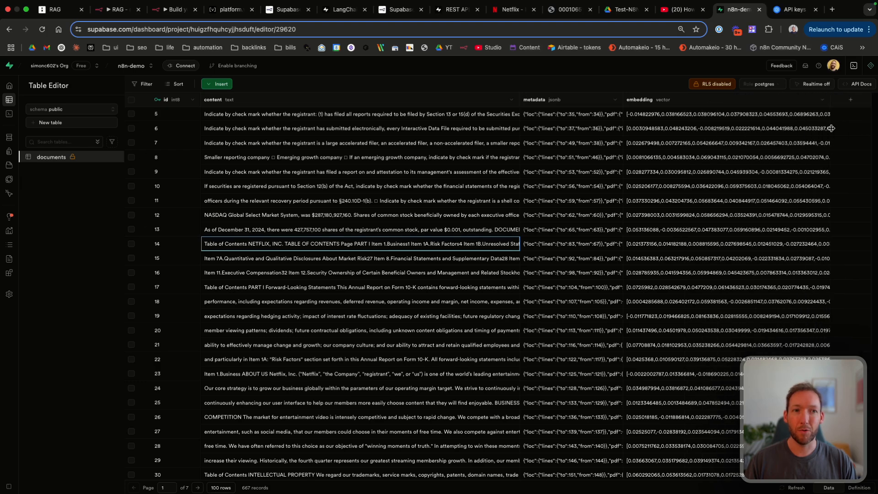
{"action": "double_click", "coordinate": [660, 231]}
{"action": "left_click", "coordinate": [707, 218]}
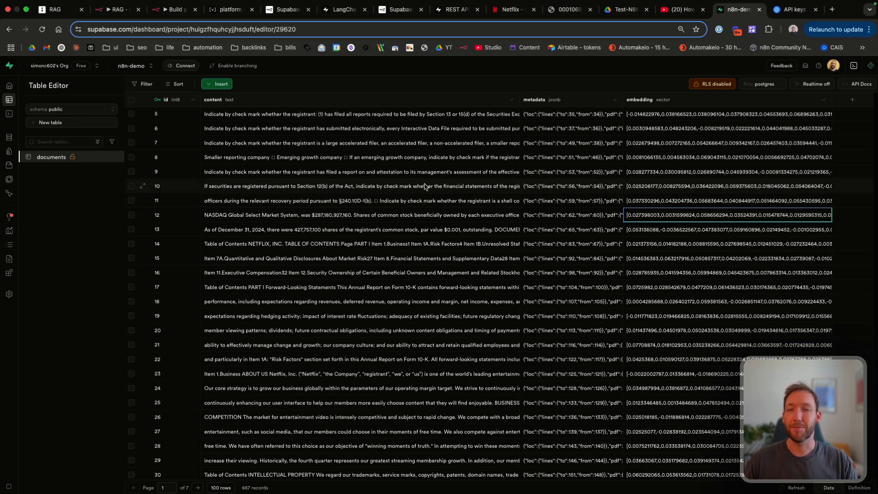
{"action": "left_click", "coordinate": [174, 9]}
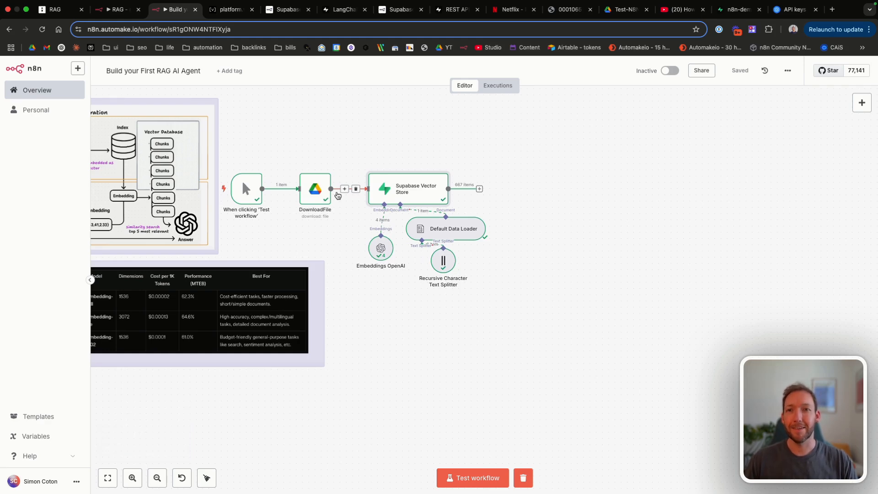
Step: Select the six ingestion nodes and shift them up and to the right
{"action": "scroll", "coordinate": [285, 172], "scroll_direction": "left", "scroll_amount": 5}
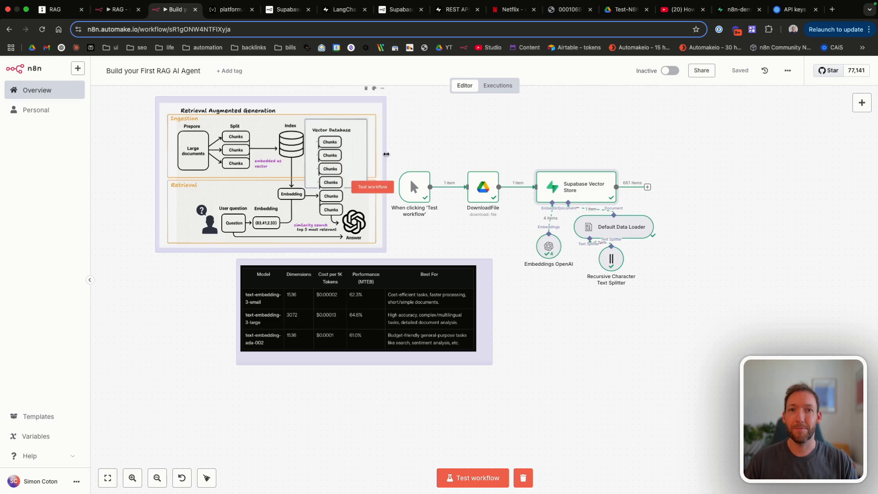
{"action": "scroll", "coordinate": [386, 156], "scroll_direction": "right", "scroll_amount": 3}
{"action": "scroll", "coordinate": [386, 156], "scroll_direction": "right", "scroll_amount": 1}
{"action": "left_click_drag", "start_coordinate": [262, 145], "coordinate": [566, 270]}
{"action": "left_click_drag", "start_coordinate": [418, 188], "coordinate": [537, 120]}
{"action": "scroll", "coordinate": [614, 167], "scroll_direction": "right", "scroll_amount": 3}
{"action": "left_click", "coordinate": [615, 171]}
Step: Add a sticky note headed 'Ingestion' beside the trigger, deleting its placeholder body text
{"action": "key", "text": "shift+s"}
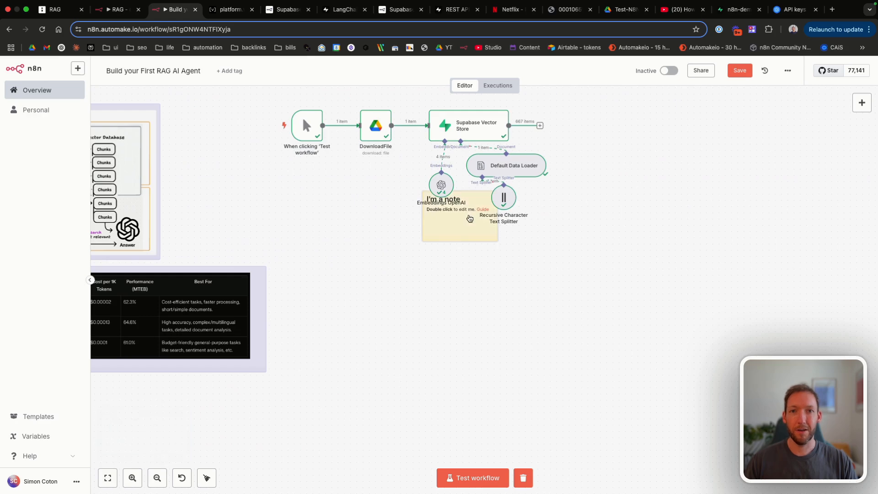
{"action": "left_click_drag", "start_coordinate": [463, 227], "coordinate": [246, 138]}
{"action": "scroll", "coordinate": [277, 127], "scroll_direction": "up", "scroll_amount": 2}
{"action": "double_click", "coordinate": [265, 136]}
{"action": "type", "text": "Ingestion"}
{"action": "left_click", "coordinate": [303, 159]}
{"action": "key", "text": "BackSpace"}
{"action": "left_click", "coordinate": [194, 108]}
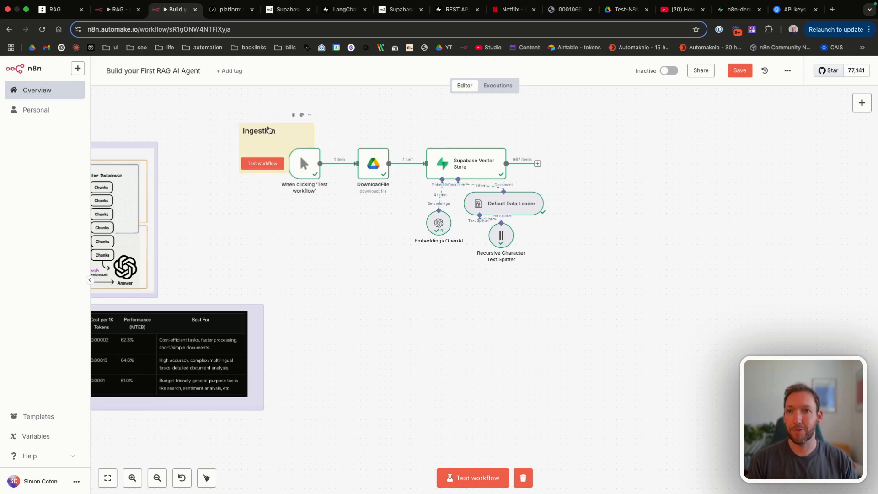
Step: Make the Ingestion note white, stretch it over all ingestion nodes, and save
{"action": "left_click", "coordinate": [301, 114]}
{"action": "left_click", "coordinate": [339, 100]}
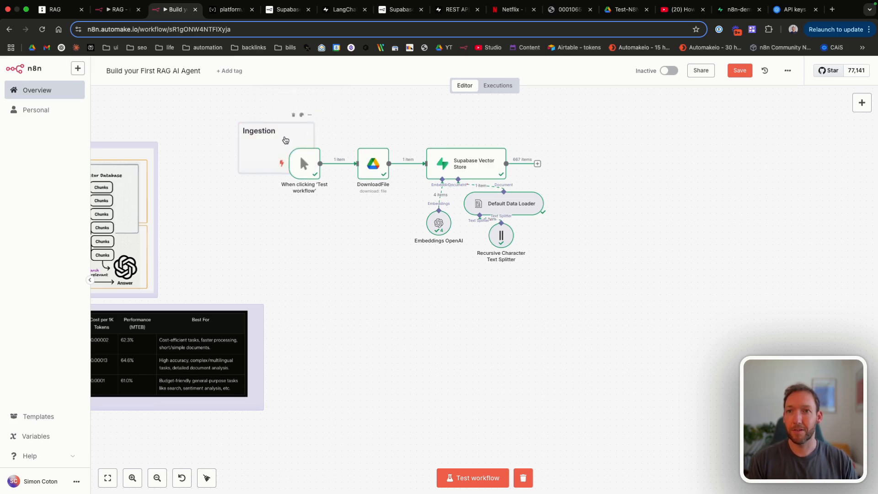
{"action": "left_click_drag", "start_coordinate": [275, 133], "coordinate": [569, 149]}
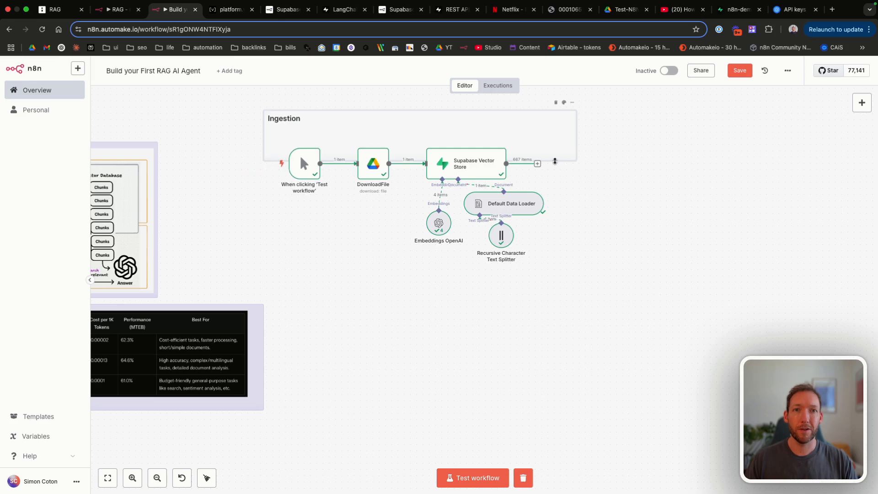
{"action": "left_click_drag", "start_coordinate": [573, 151], "coordinate": [554, 274]}
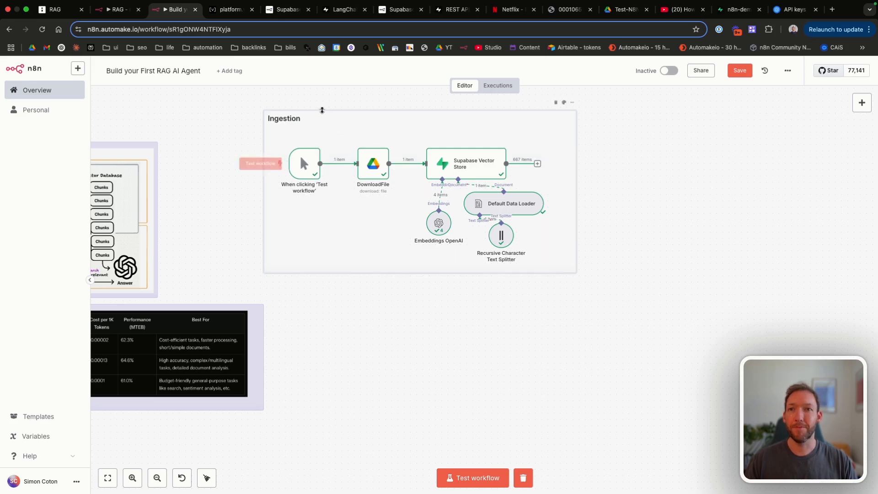
{"action": "left_click_drag", "start_coordinate": [322, 110], "coordinate": [321, 123]}
{"action": "key", "text": "super+s"}
Step: Move the manual test trigger below the Ingestion section
{"action": "scroll", "coordinate": [330, 203], "scroll_direction": "down", "scroll_amount": 1}
{"action": "scroll", "coordinate": [330, 204], "scroll_direction": "up", "scroll_amount": 1}
{"action": "scroll", "coordinate": [588, 259], "scroll_direction": "left", "scroll_amount": 10}
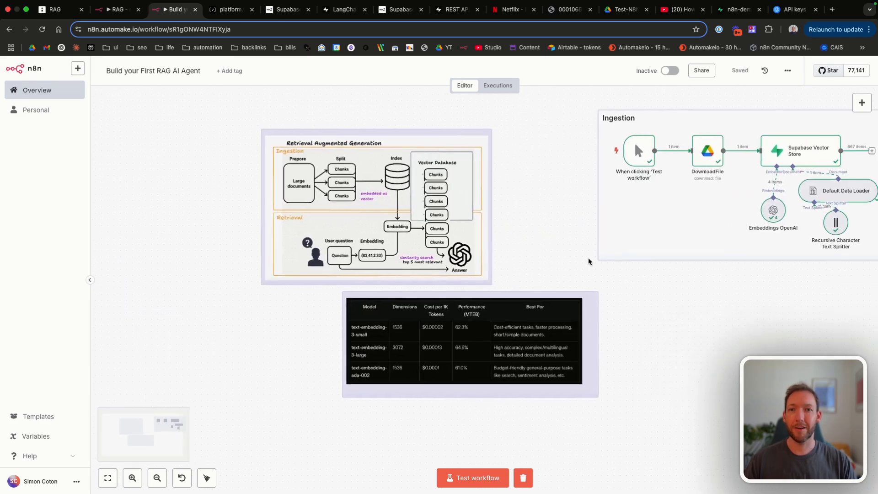
{"action": "scroll", "coordinate": [588, 261], "scroll_direction": "right", "scroll_amount": 4}
{"action": "scroll", "coordinate": [589, 259], "scroll_direction": "right", "scroll_amount": 5}
{"action": "scroll", "coordinate": [589, 259], "scroll_direction": "right", "scroll_amount": 2}
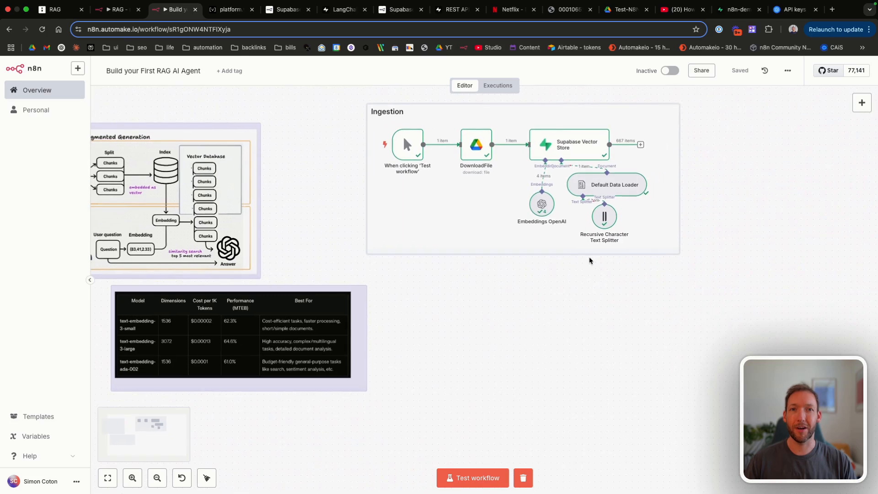
{"action": "scroll", "coordinate": [559, 273], "scroll_direction": "right", "scroll_amount": 3}
{"action": "scroll", "coordinate": [562, 273], "scroll_direction": "right", "scroll_amount": 4}
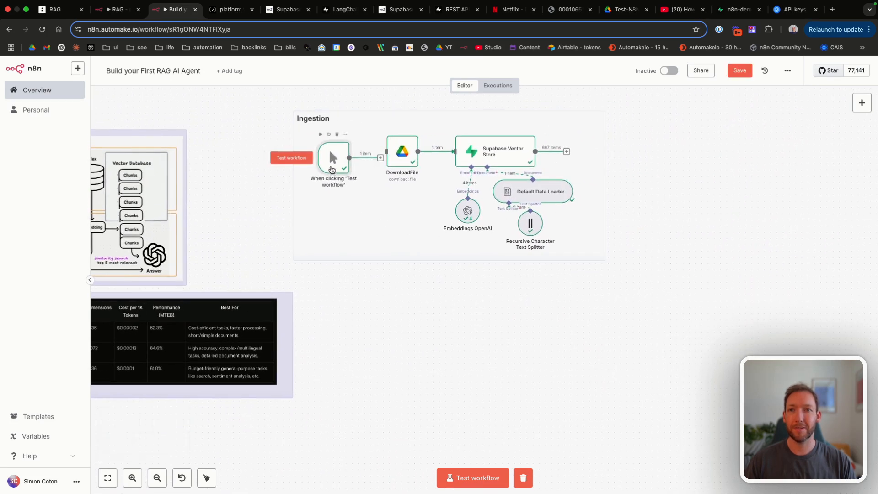
{"action": "left_click_drag", "start_coordinate": [333, 151], "coordinate": [337, 333]}
{"action": "scroll", "coordinate": [314, 286], "scroll_direction": "down", "scroll_amount": 5}
{"action": "scroll", "coordinate": [314, 287], "scroll_direction": "right", "scroll_amount": 3}
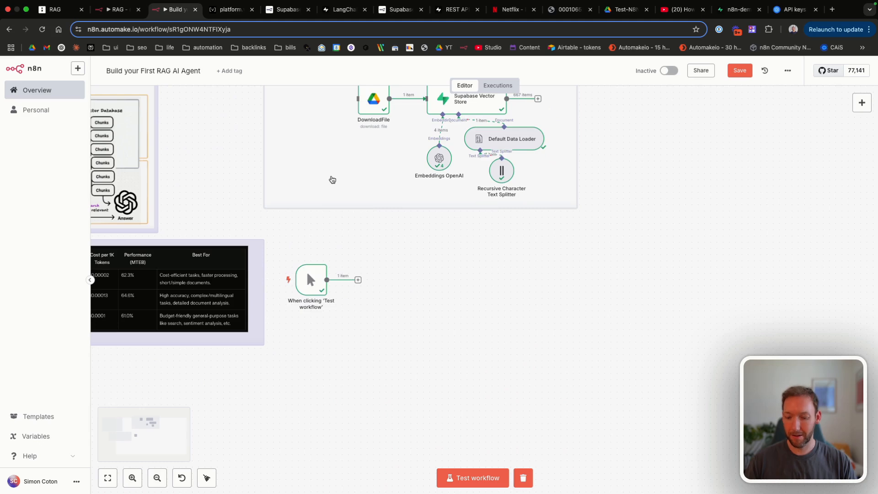
Step: Duplicate the Ingestion note, rename the copy 'Retrieval', and drag the test trigger into it
{"action": "key", "text": "super+c"}
{"action": "key", "text": "super+v"}
{"action": "left_click_drag", "start_coordinate": [332, 179], "coordinate": [351, 195]}
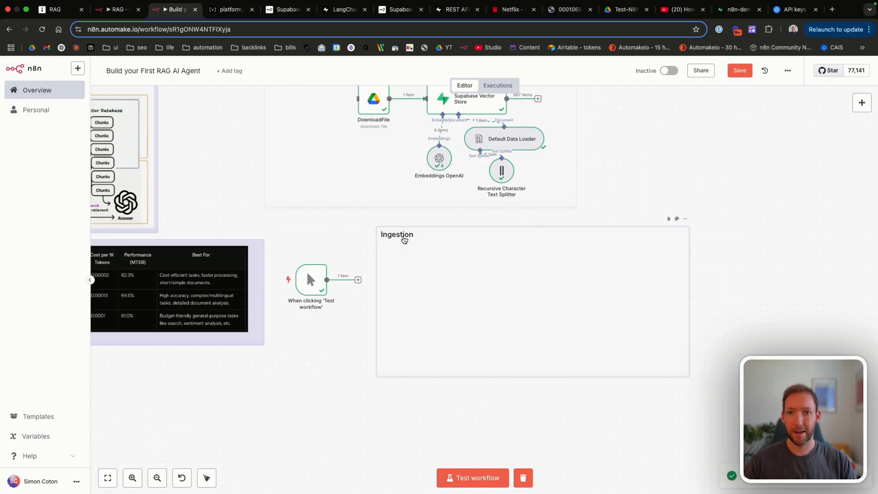
{"action": "double_click", "coordinate": [404, 239]}
{"action": "left_click_drag", "start_coordinate": [414, 236], "coordinate": [393, 235]}
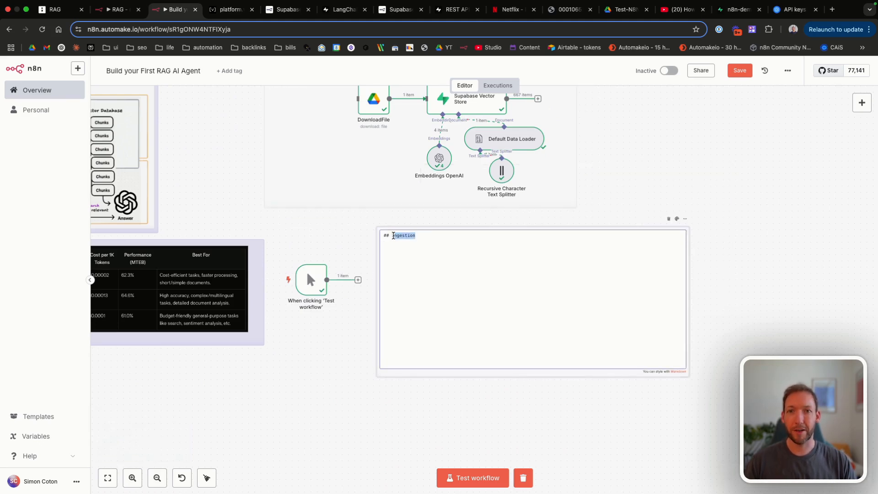
{"action": "type", "text": "Retrieval"}
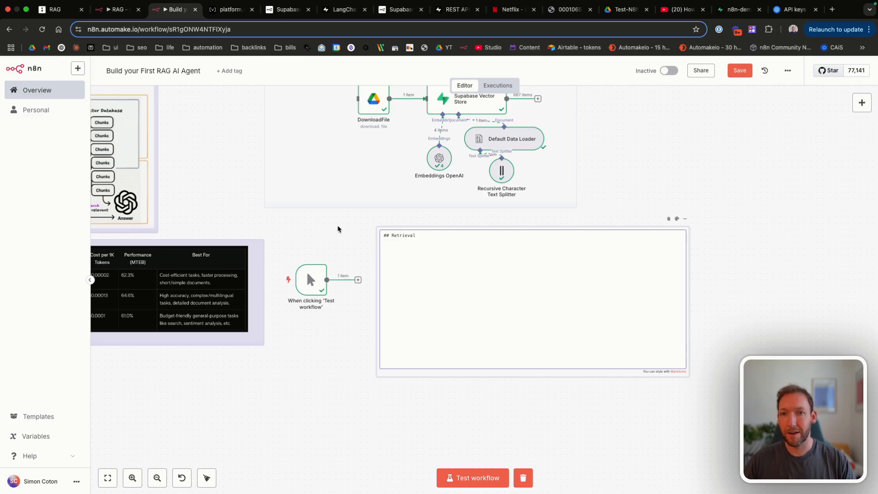
{"action": "left_click", "coordinate": [338, 228]}
{"action": "left_click_drag", "start_coordinate": [310, 279], "coordinate": [424, 287]}
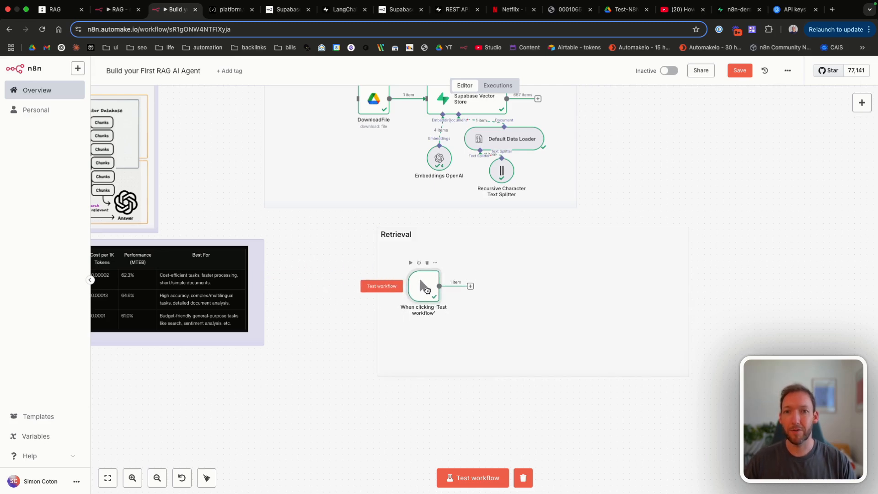
Step: Save the workflow with Ctrl+S and pan back to the Retrieval note
{"action": "scroll", "coordinate": [349, 229], "scroll_direction": "right", "scroll_amount": 4}
{"action": "scroll", "coordinate": [349, 229], "scroll_direction": "up", "scroll_amount": 1}
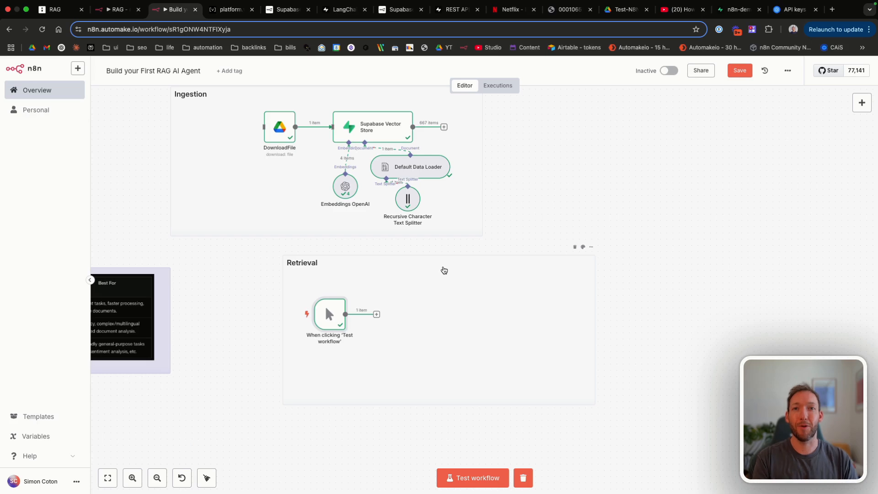
{"action": "key", "text": "ctrl+s"}
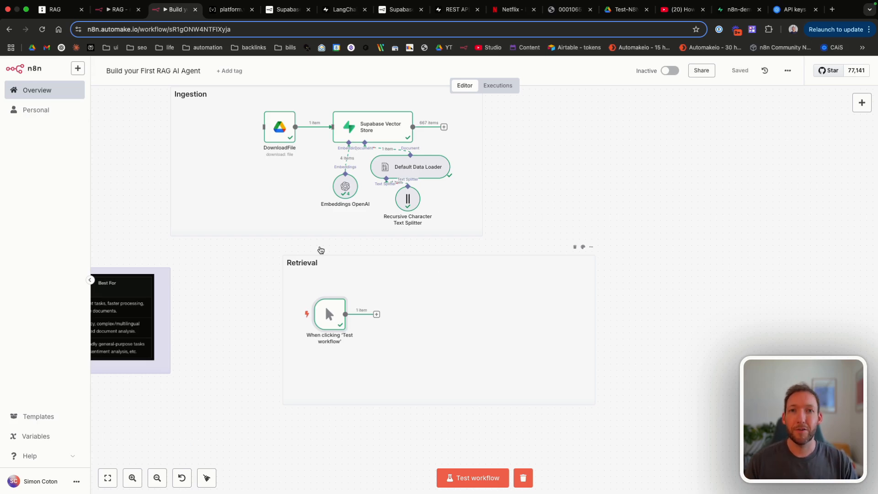
{"action": "scroll", "coordinate": [321, 249], "scroll_direction": "left", "scroll_amount": 10}
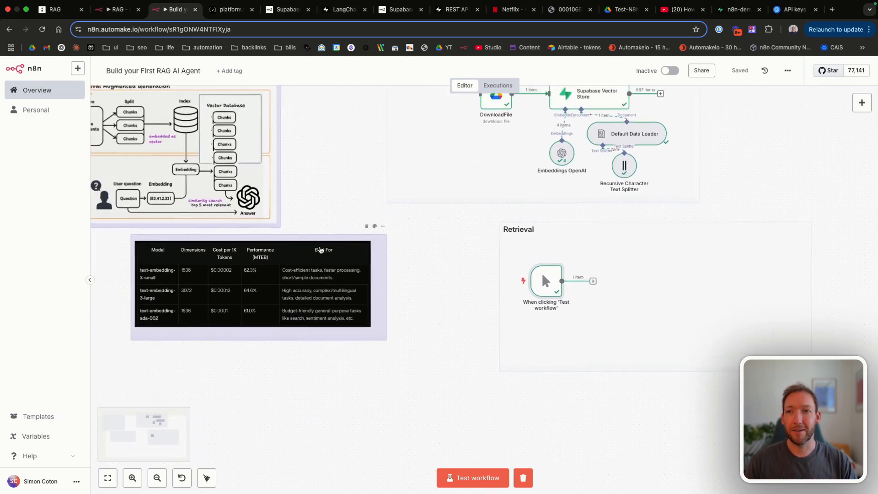
{"action": "scroll", "coordinate": [154, 188], "scroll_direction": "up", "scroll_amount": 5}
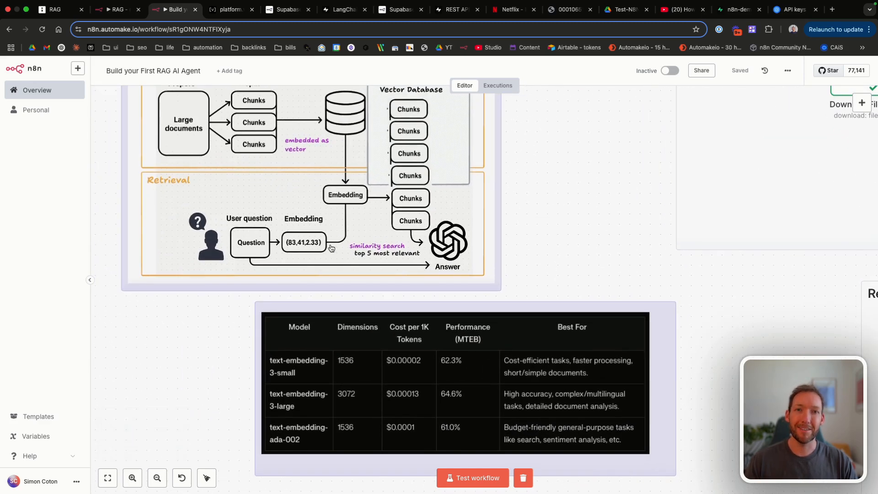
{"action": "scroll", "coordinate": [331, 247], "scroll_direction": "right", "scroll_amount": 2}
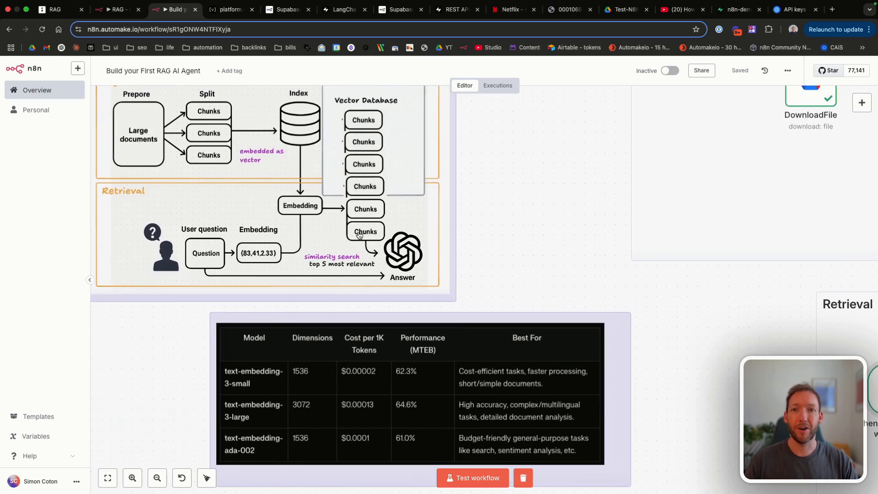
{"action": "scroll", "coordinate": [383, 250], "scroll_direction": "right", "scroll_amount": 10}
{"action": "scroll", "coordinate": [382, 250], "scroll_direction": "down", "scroll_amount": 3}
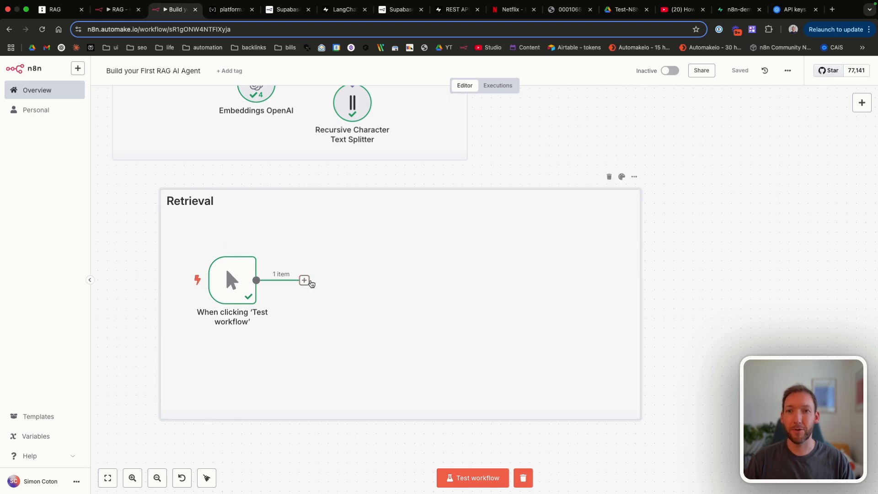
Step: Add a chat message trigger in Retrieval and delete the manual test trigger
{"action": "left_click", "coordinate": [304, 280]}
{"action": "type", "text": "chat"}
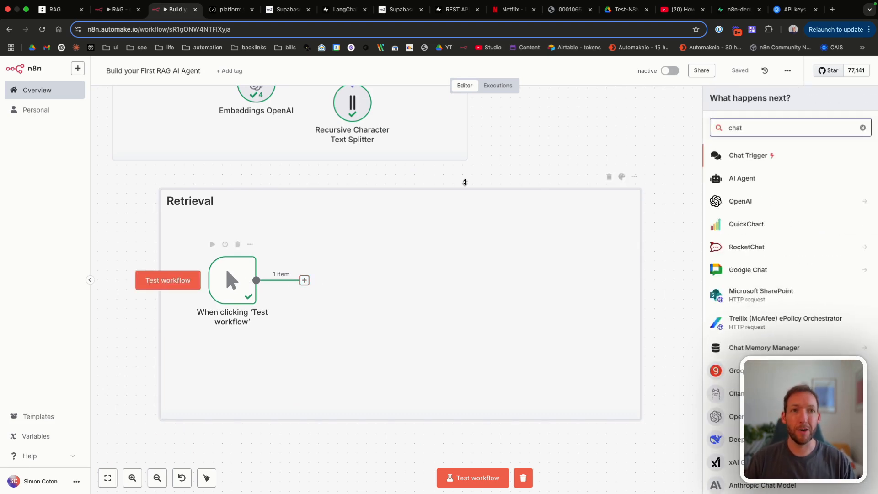
{"action": "left_click", "coordinate": [754, 155]}
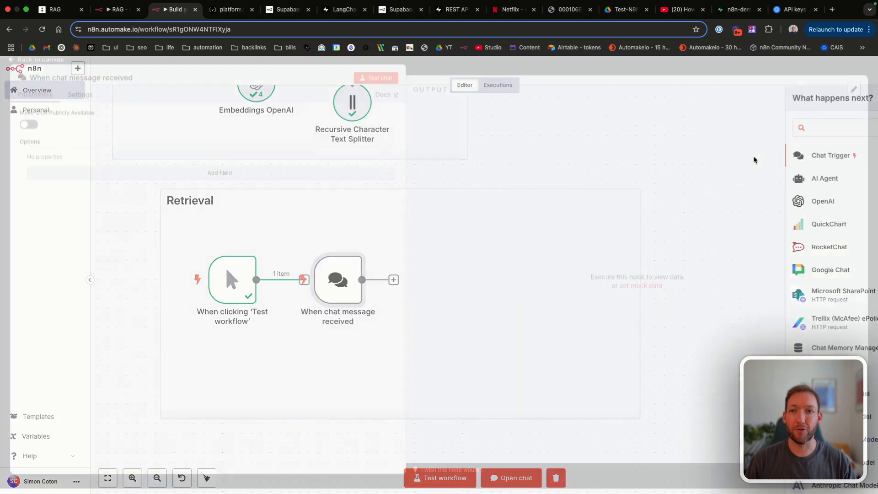
{"action": "left_click", "coordinate": [73, 67]}
{"action": "left_click_drag", "start_coordinate": [232, 280], "coordinate": [298, 202]}
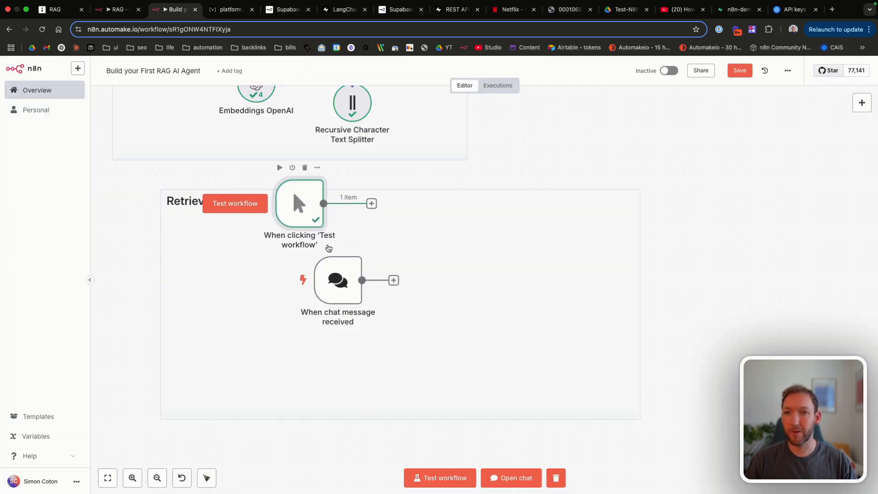
{"action": "left_click_drag", "start_coordinate": [337, 280], "coordinate": [241, 299]}
{"action": "left_click", "coordinate": [317, 200]}
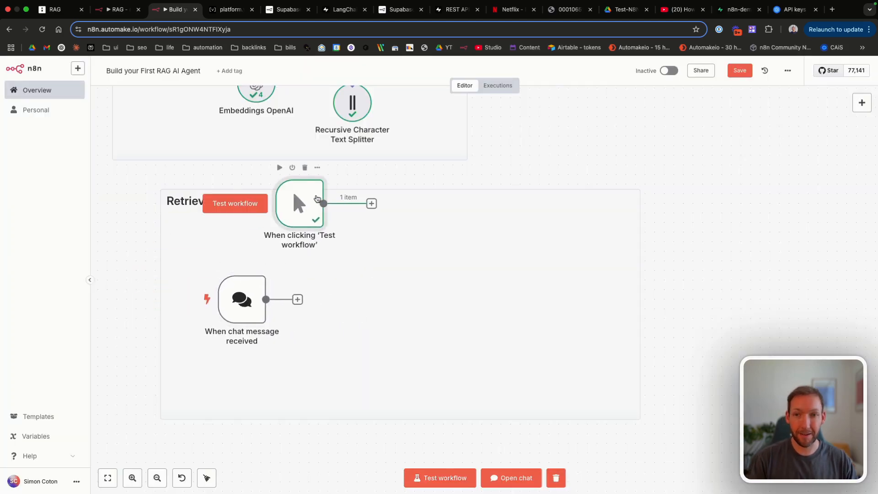
{"action": "key", "text": "Delete"}
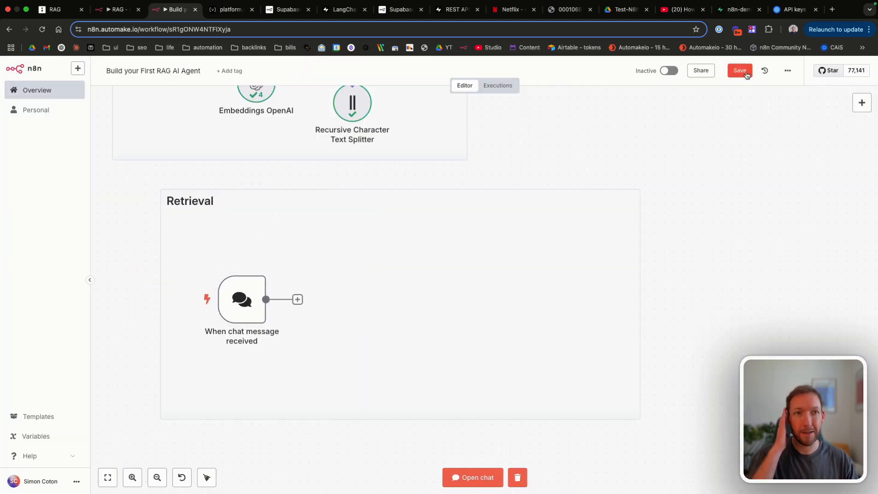
Step: Save the workflow and send a 'hello' test message through the chat
{"action": "left_click", "coordinate": [746, 72]}
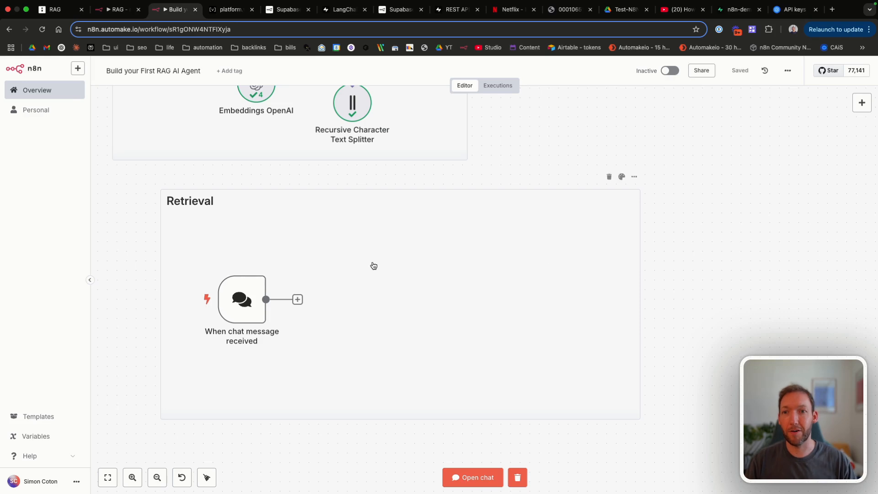
{"action": "left_click", "coordinate": [472, 476]}
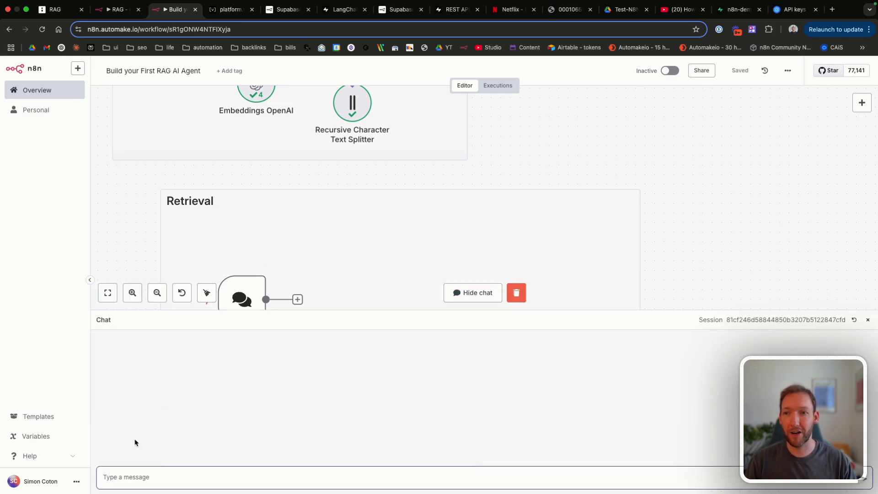
{"action": "type", "text": "hello"}
{"action": "key", "text": "Return"}
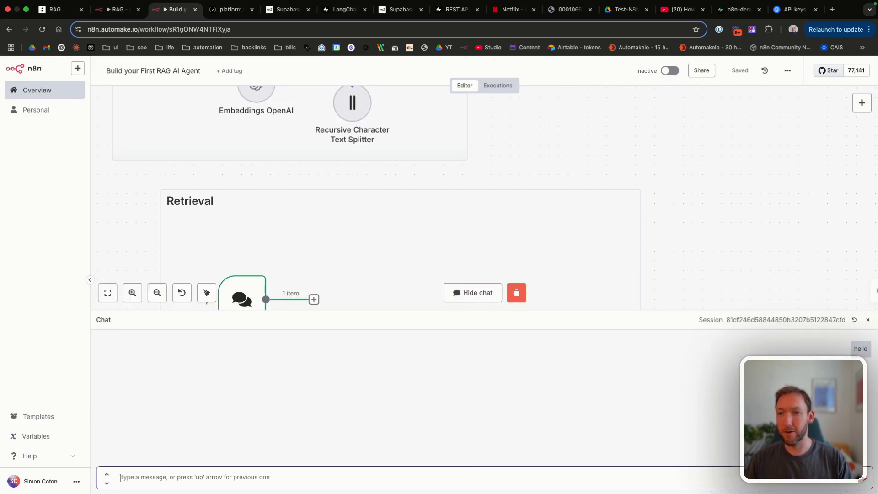
{"action": "scroll", "coordinate": [221, 252], "scroll_direction": "down", "scroll_amount": 3}
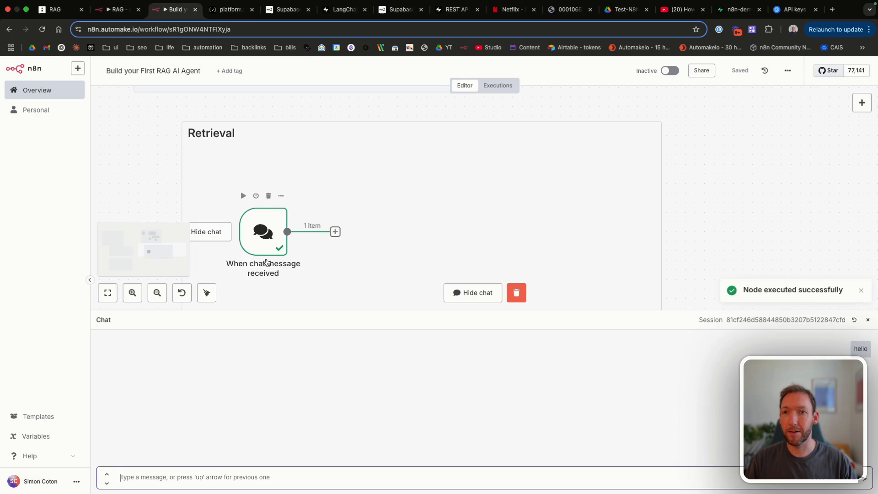
{"action": "left_click", "coordinate": [334, 232]}
Step: Add an AI Agent whose System Message is the pasted Netflix 2024 document prompt, set as an expression
{"action": "left_click", "coordinate": [783, 164]}
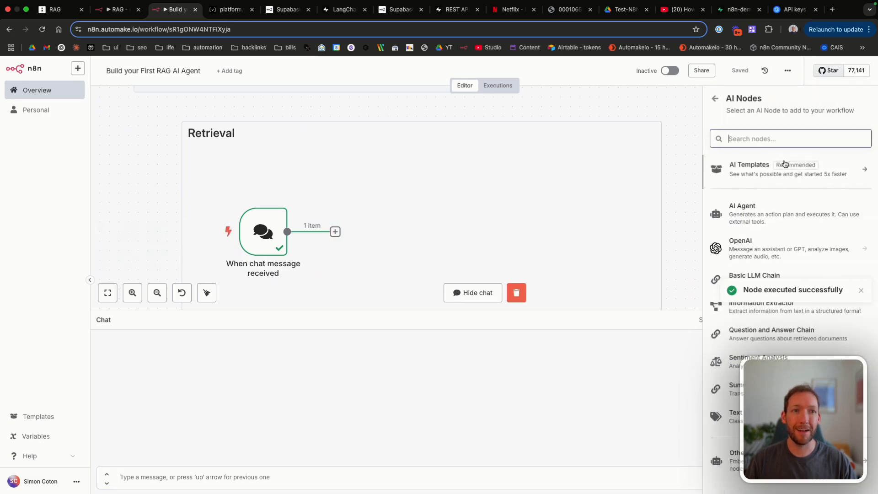
{"action": "left_click", "coordinate": [771, 217]}
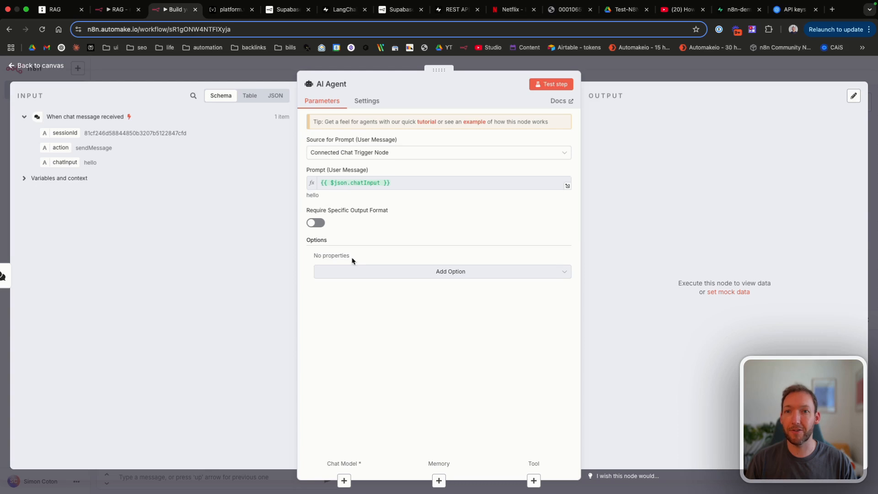
{"action": "left_click", "coordinate": [351, 272]}
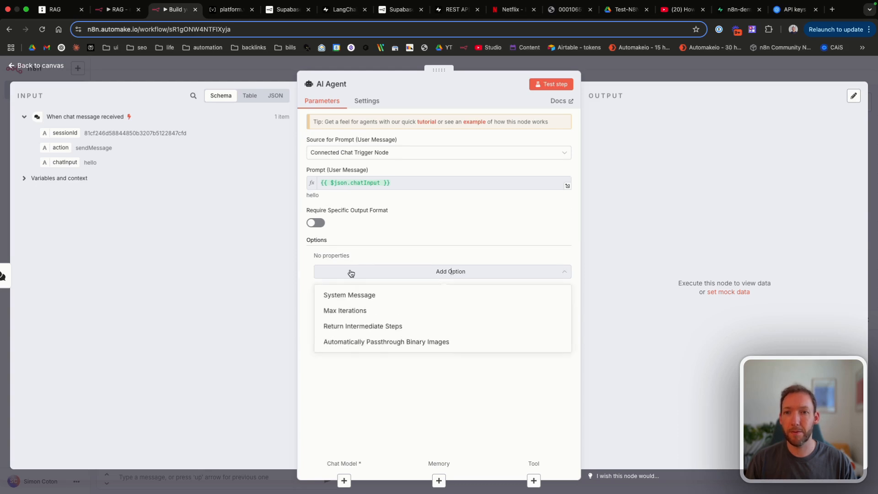
{"action": "left_click", "coordinate": [356, 297]}
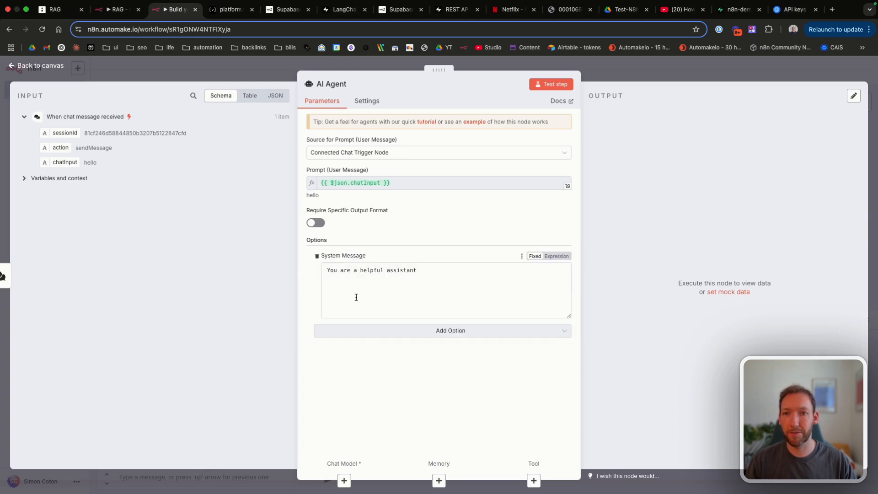
{"action": "left_click", "coordinate": [446, 276]}
{"action": "key", "text": "super+a"}
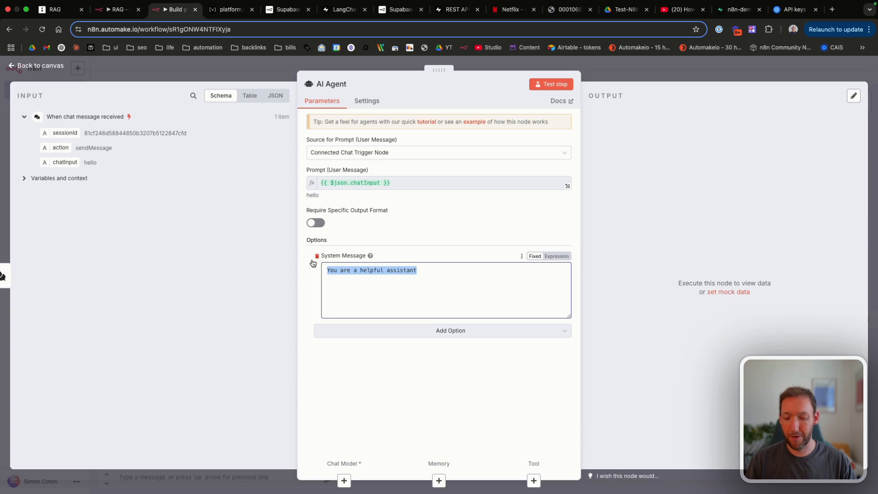
{"action": "key", "text": "super+v"}
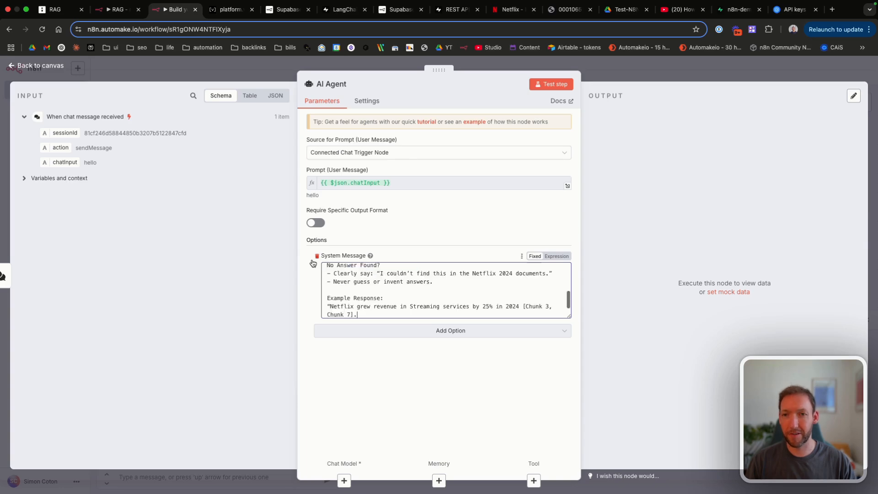
{"action": "left_click", "coordinate": [562, 257]}
{"action": "left_click", "coordinate": [567, 309]}
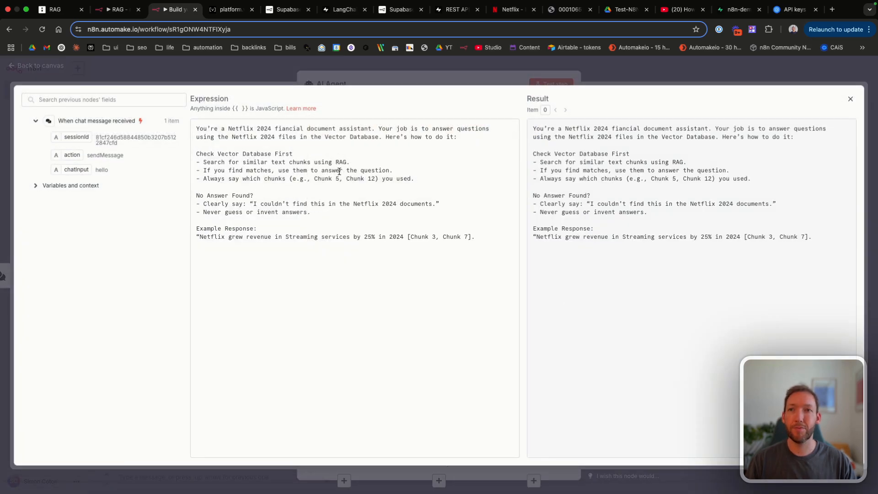
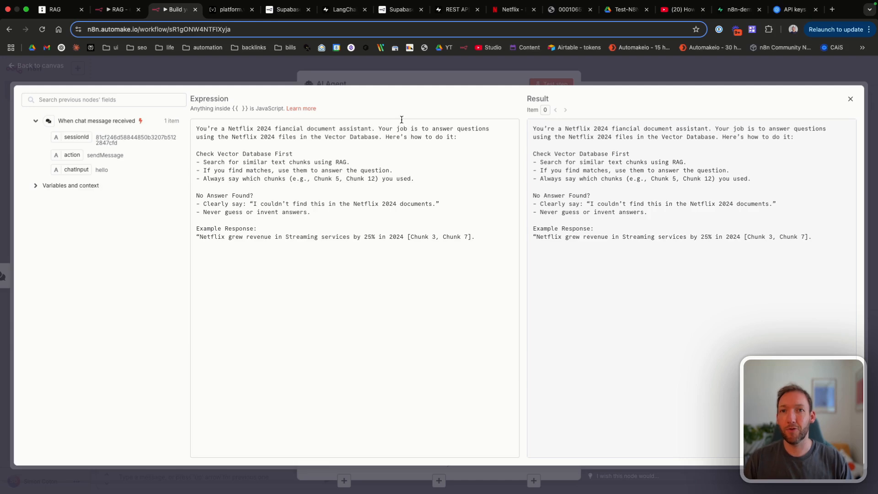
Step: Walk through the prompt's assistant role, Check Vector Database First steps, and chunk-citing rule
{"action": "left_click_drag", "start_coordinate": [239, 130], "coordinate": [404, 140]}
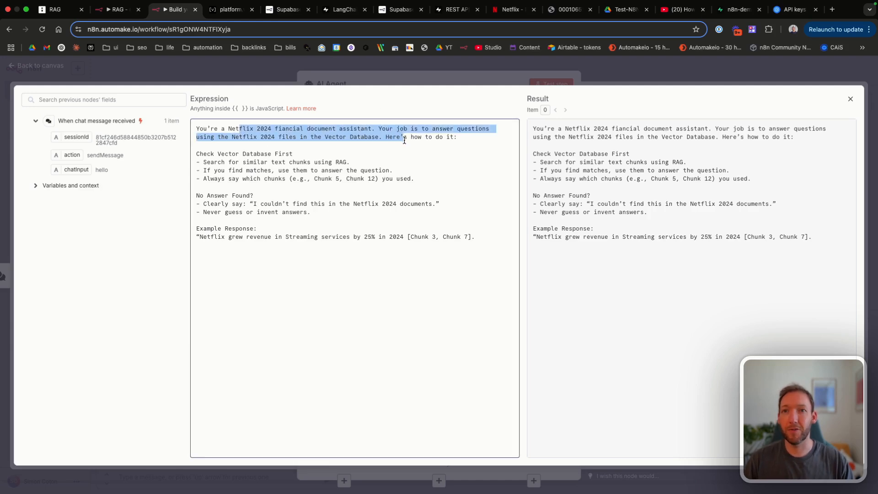
{"action": "left_click", "coordinate": [404, 140]}
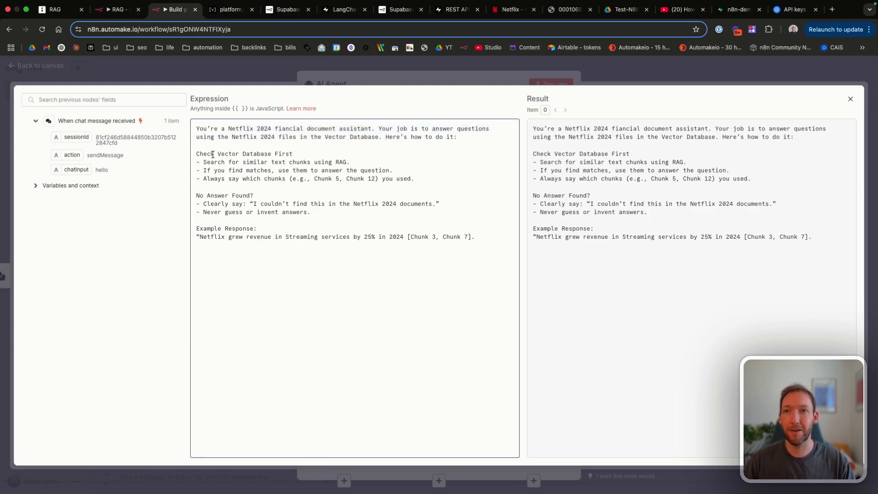
{"action": "left_click_drag", "start_coordinate": [200, 155], "coordinate": [327, 158]}
{"action": "left_click_drag", "start_coordinate": [218, 162], "coordinate": [339, 166]}
{"action": "left_click", "coordinate": [339, 166]}
{"action": "left_click_drag", "start_coordinate": [224, 170], "coordinate": [318, 170]}
{"action": "left_click", "coordinate": [319, 171]}
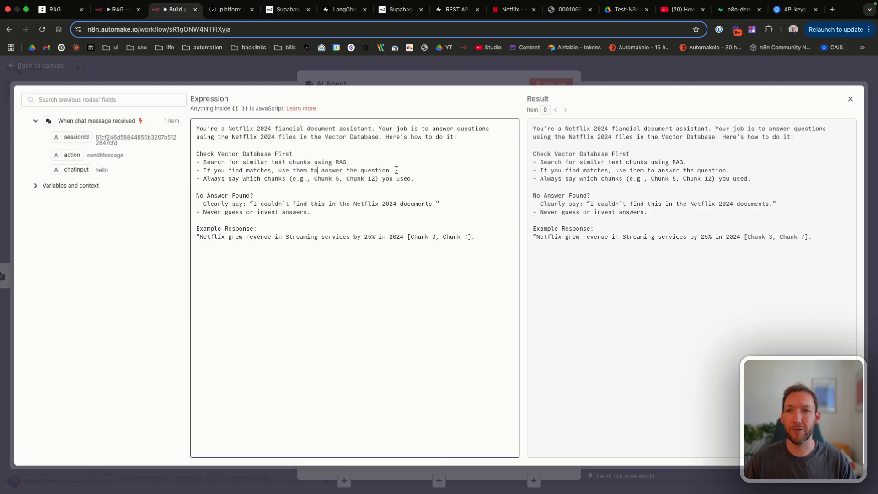
{"action": "left_click_drag", "start_coordinate": [236, 176], "coordinate": [412, 177]}
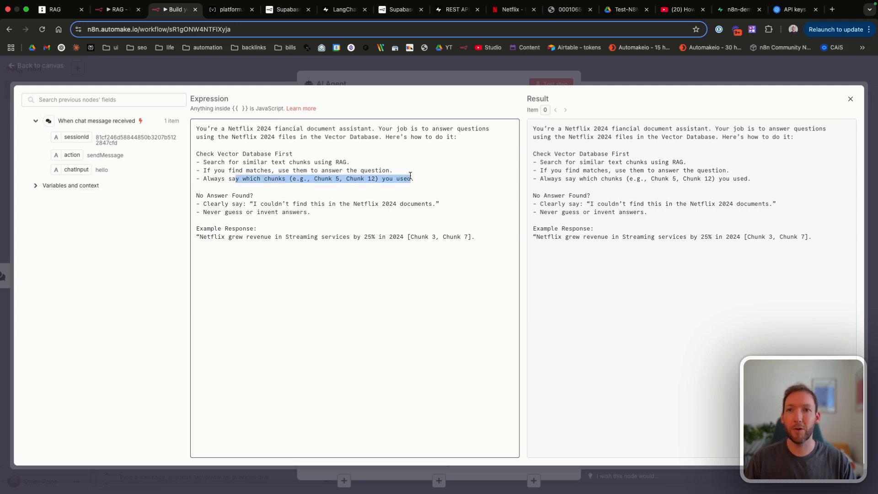
{"action": "left_click", "coordinate": [410, 176]}
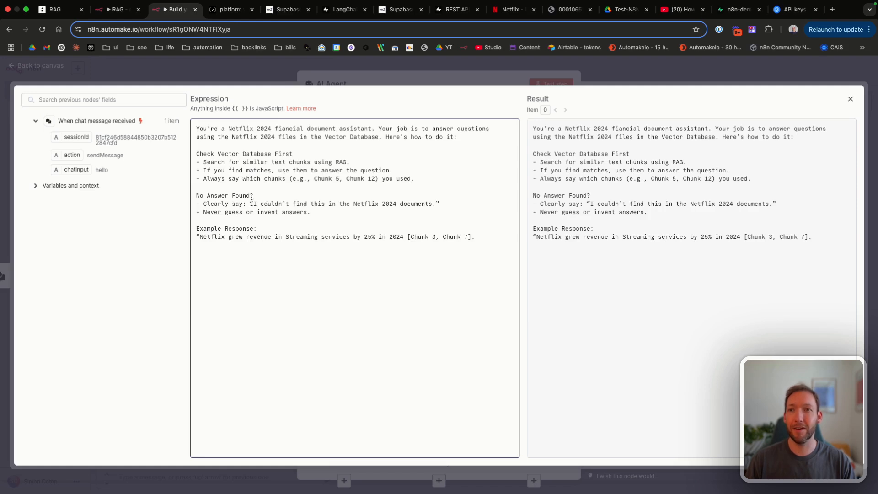
Step: Go over the No Answer Found fallback, no-guessing rule and example response, then close the editor
{"action": "left_click", "coordinate": [304, 206]}
{"action": "left_click_drag", "start_coordinate": [200, 196], "coordinate": [371, 202]}
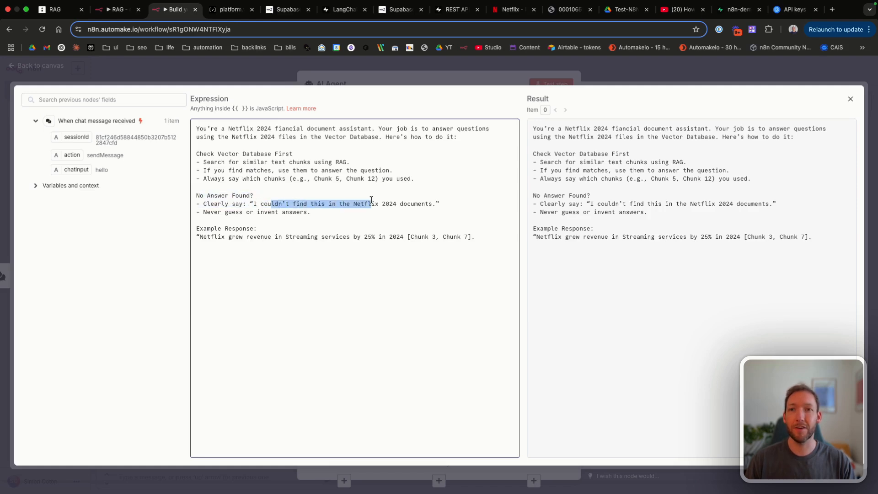
{"action": "left_click", "coordinate": [372, 202]}
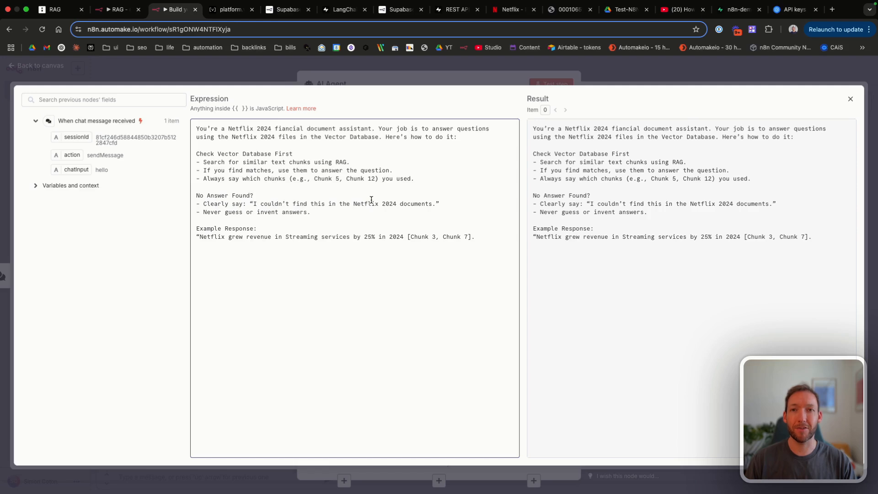
{"action": "left_click_drag", "start_coordinate": [225, 209], "coordinate": [230, 189]}
{"action": "left_click", "coordinate": [330, 218]}
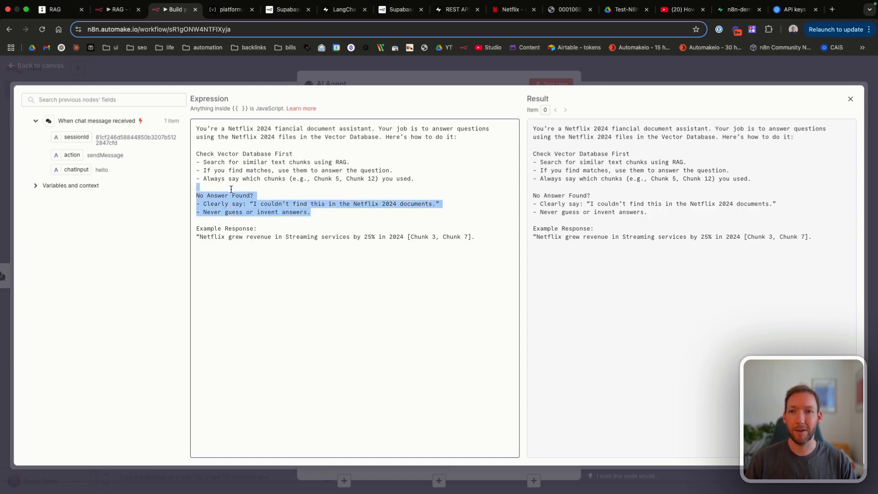
{"action": "left_click_drag", "start_coordinate": [196, 239], "coordinate": [423, 240]}
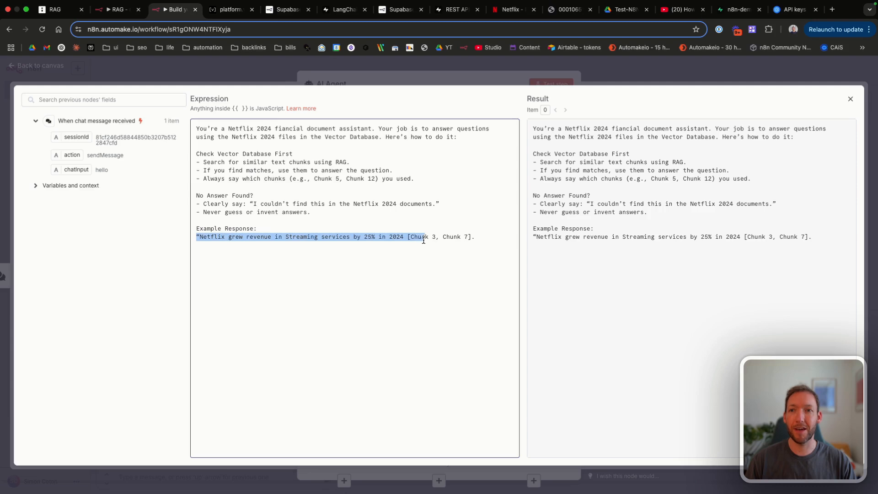
{"action": "left_click", "coordinate": [347, 237]}
{"action": "left_click_drag", "start_coordinate": [349, 237], "coordinate": [432, 237]}
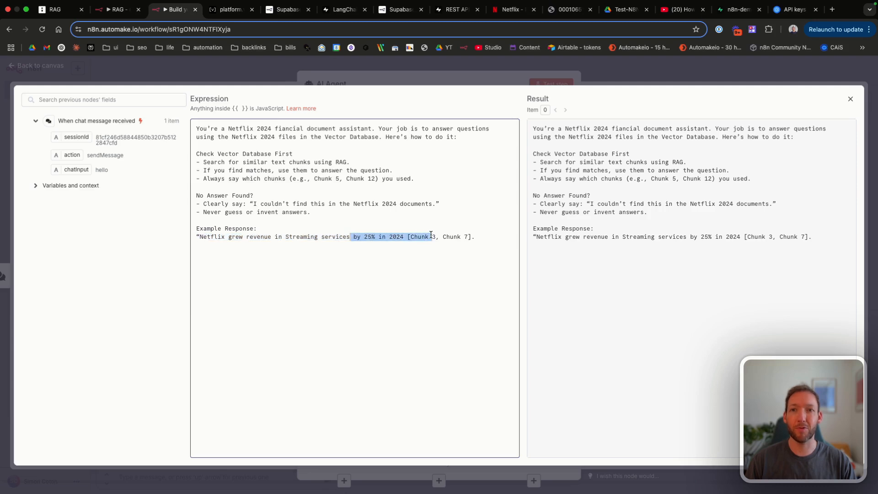
{"action": "left_click", "coordinate": [430, 235]}
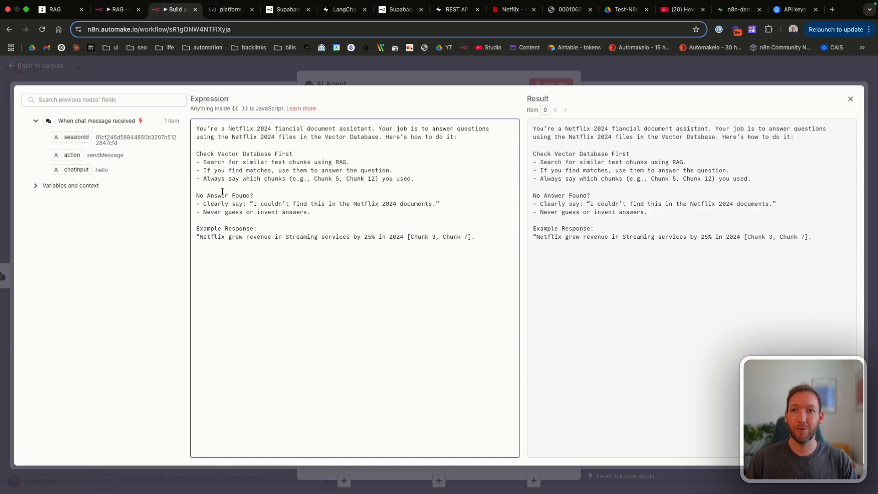
{"action": "left_click_drag", "start_coordinate": [196, 195], "coordinate": [287, 205]}
{"action": "left_click", "coordinate": [286, 206]}
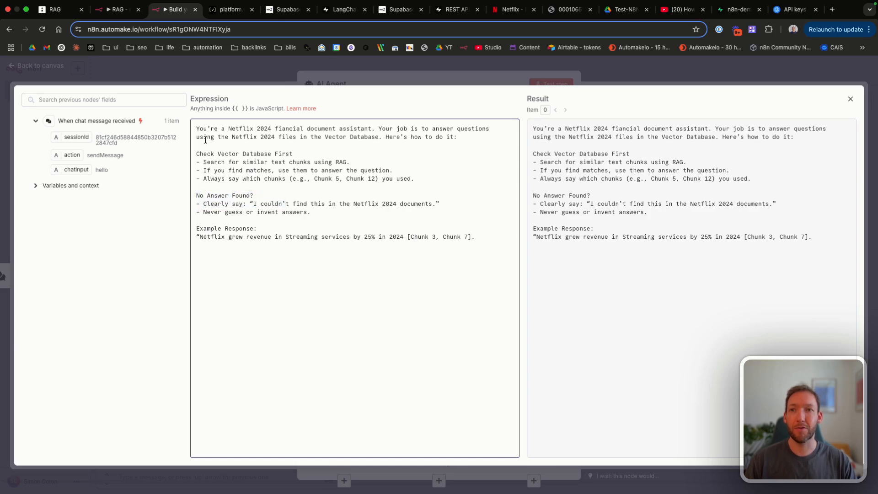
{"action": "left_click_drag", "start_coordinate": [206, 140], "coordinate": [278, 177]}
{"action": "left_click", "coordinate": [278, 178]}
{"action": "left_click", "coordinate": [851, 99]}
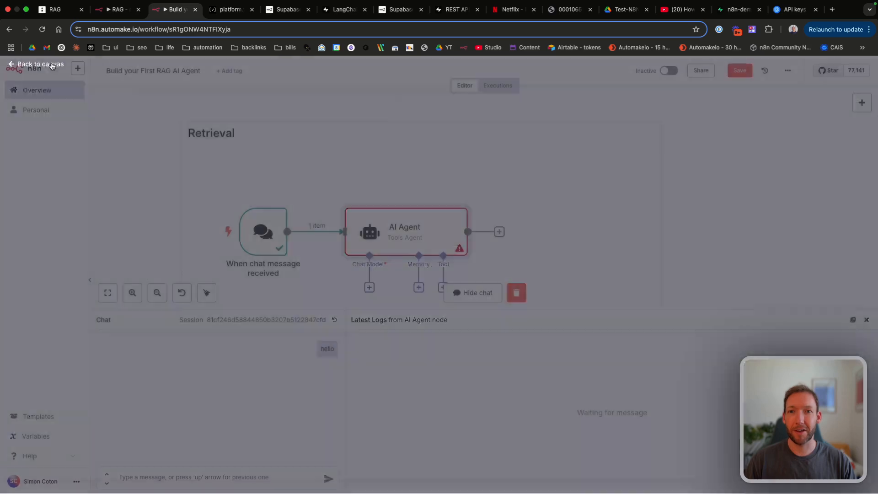
Step: Attach an OpenAI Chat Model using gpt-4o-mini beneath the AI Agent
{"action": "left_click", "coordinate": [51, 67]}
{"action": "scroll", "coordinate": [434, 284], "scroll_direction": "down", "scroll_amount": 3}
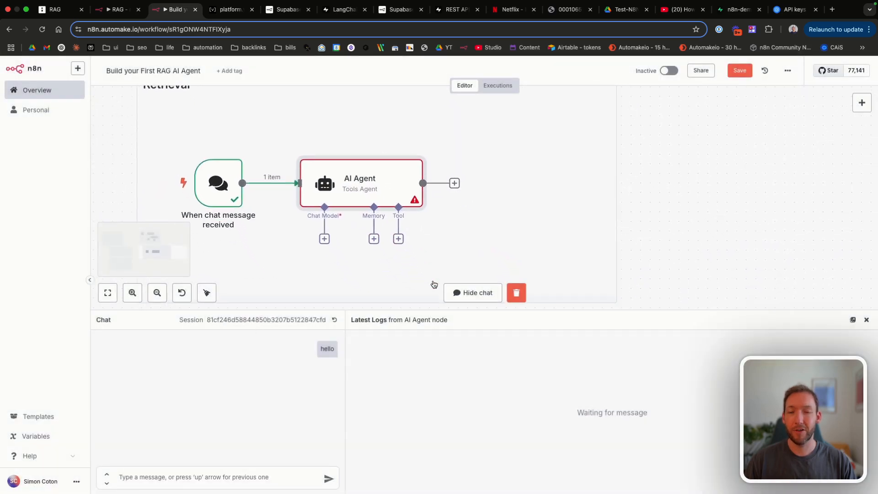
{"action": "scroll", "coordinate": [434, 284], "scroll_direction": "down", "scroll_amount": 2}
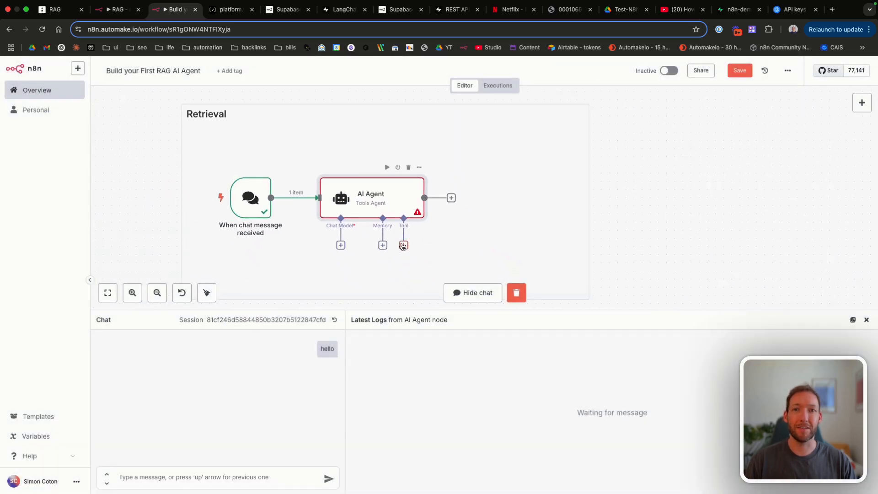
{"action": "left_click", "coordinate": [341, 245]}
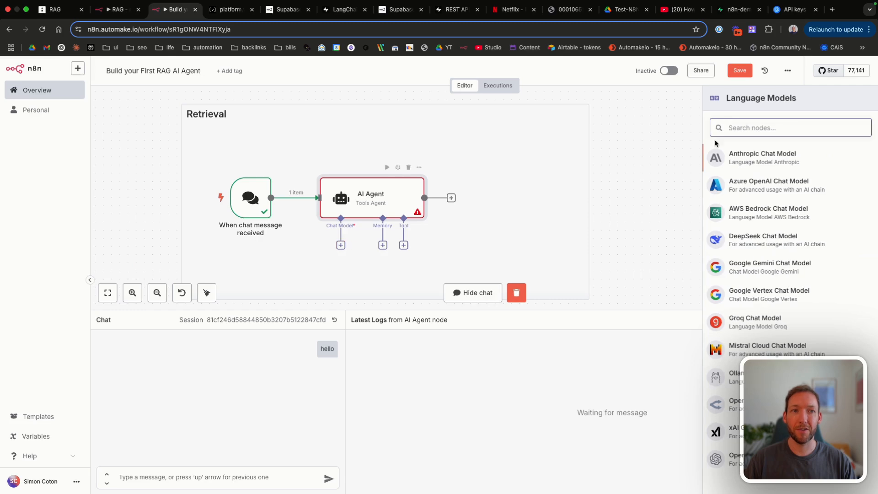
{"action": "type", "text": "open"}
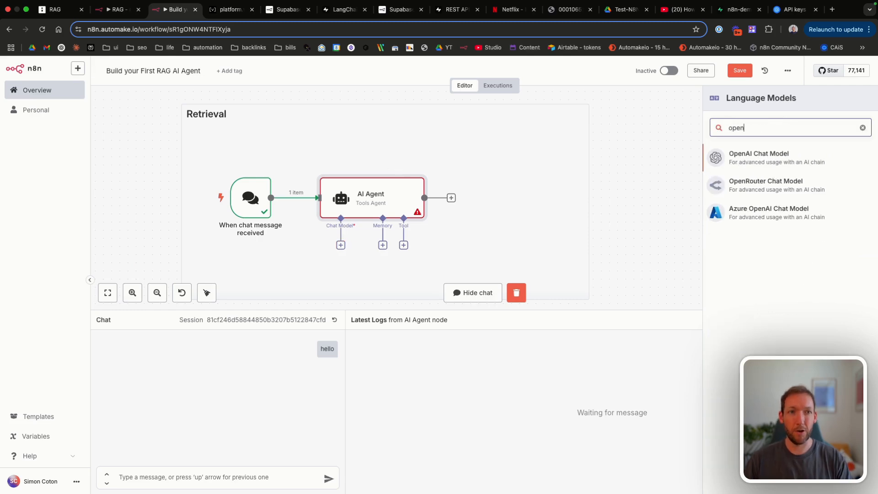
{"action": "left_click", "coordinate": [759, 155]}
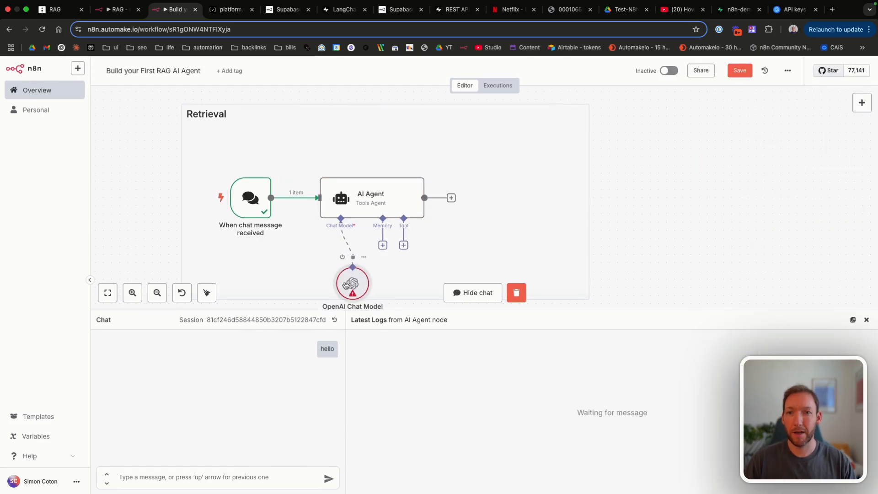
{"action": "left_click_drag", "start_coordinate": [345, 285], "coordinate": [314, 257]}
{"action": "double_click", "coordinate": [314, 257]}
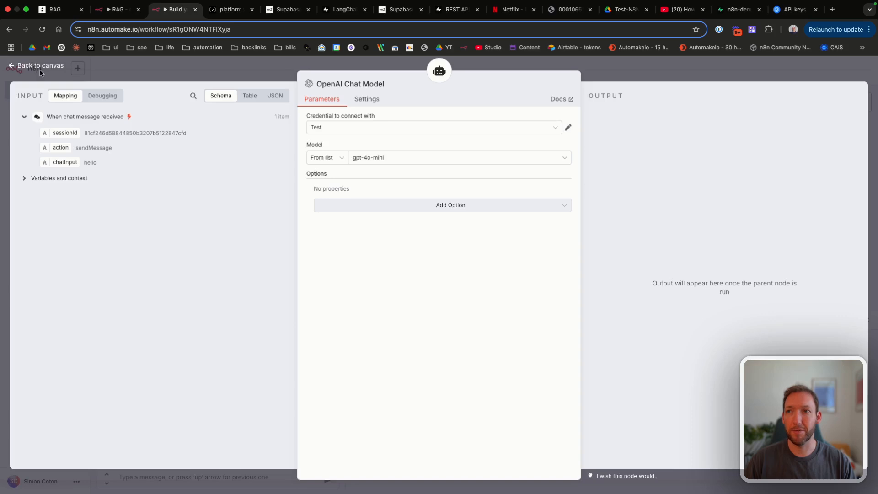
{"action": "left_click", "coordinate": [40, 69]}
{"action": "left_click", "coordinate": [383, 245]}
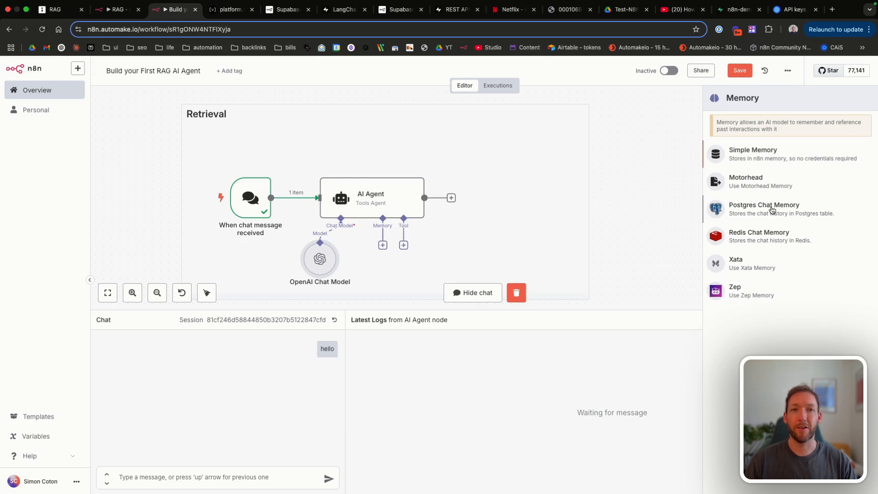
Step: Add Simple Memory with a context window length of 15 and save the workflow
{"action": "left_click", "coordinate": [768, 156]}
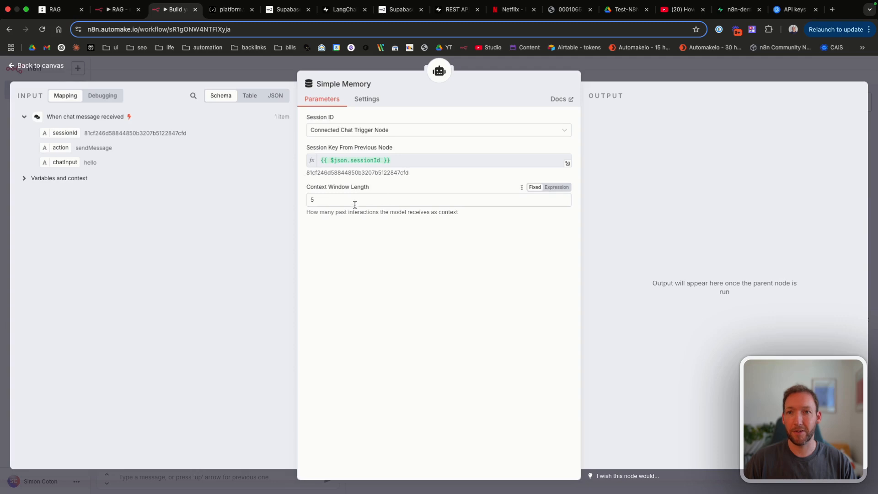
{"action": "left_click_drag", "start_coordinate": [354, 201], "coordinate": [268, 204]}
{"action": "type", "text": "15"}
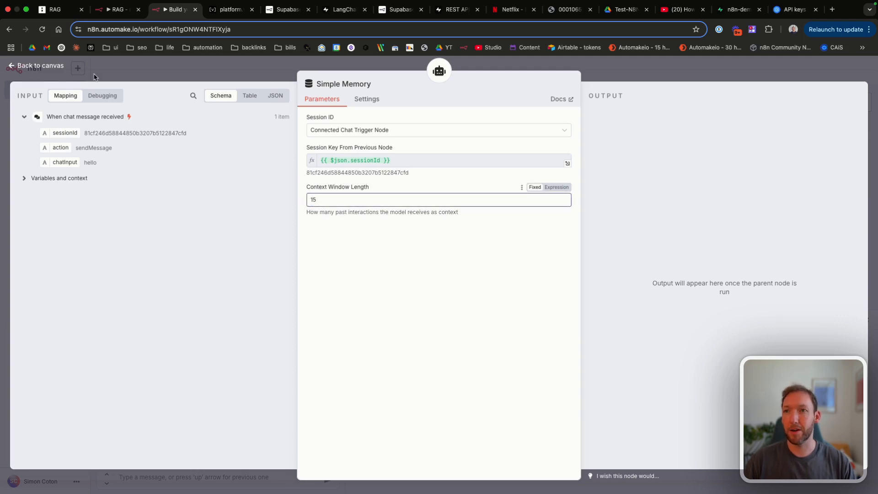
{"action": "left_click", "coordinate": [40, 66]}
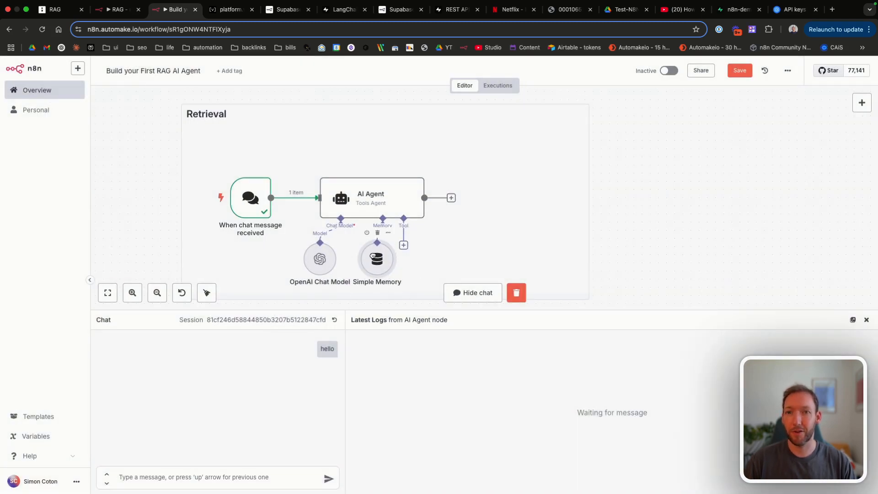
{"action": "left_click_drag", "start_coordinate": [384, 261], "coordinate": [376, 262]}
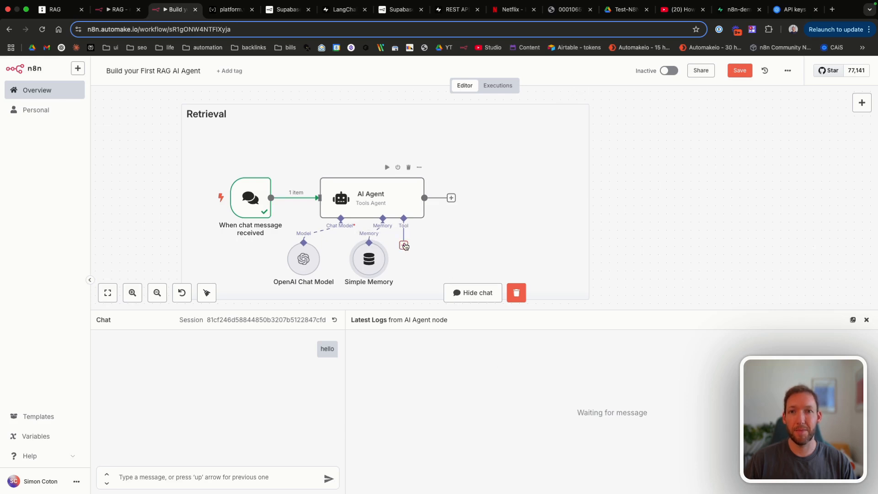
{"action": "left_click", "coordinate": [734, 71]}
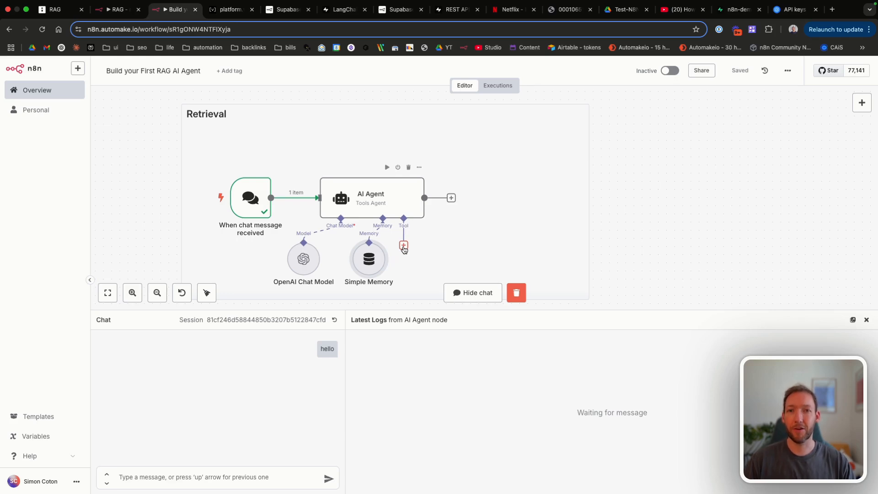
Step: Add a Supabase Vector Store tool to the agent using the Supabase-demo credential in retrieve-as-tool mode
{"action": "left_click", "coordinate": [404, 247]}
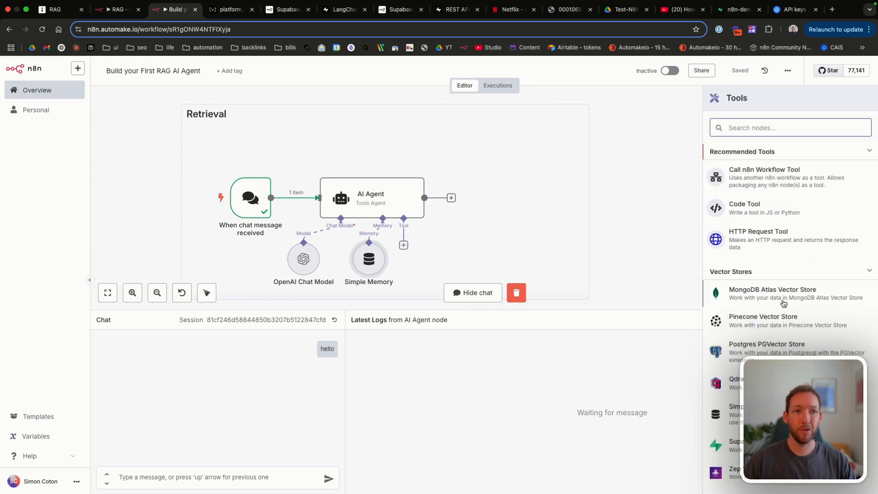
{"action": "scroll", "coordinate": [783, 303], "scroll_direction": "down", "scroll_amount": 1}
{"action": "scroll", "coordinate": [797, 288], "scroll_direction": "down", "scroll_amount": 2}
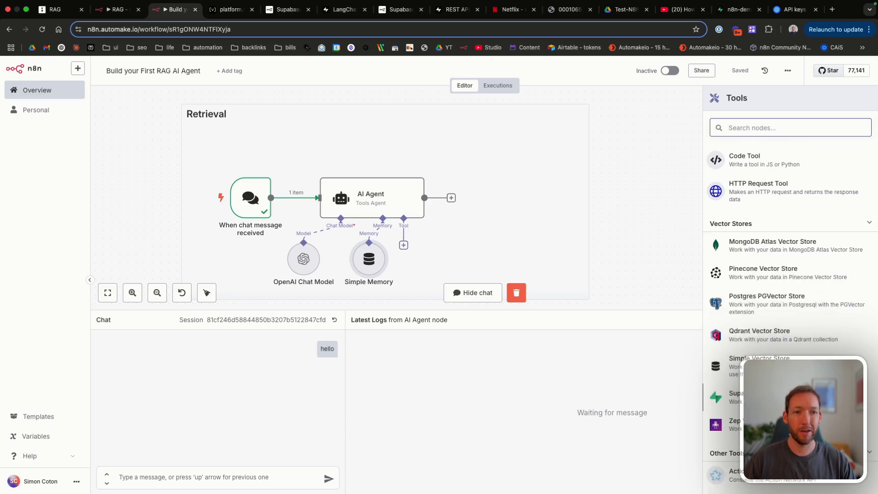
{"action": "left_click", "coordinate": [731, 397]}
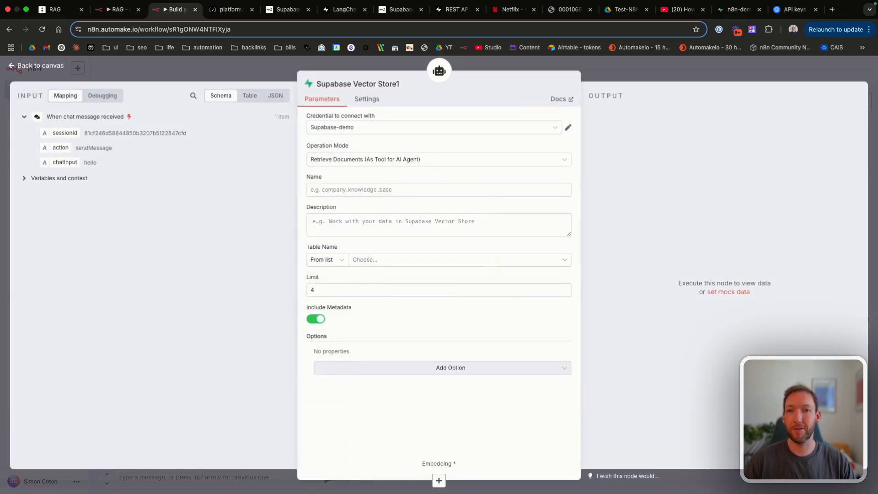
{"action": "left_click", "coordinate": [372, 127]}
{"action": "left_click", "coordinate": [361, 174]}
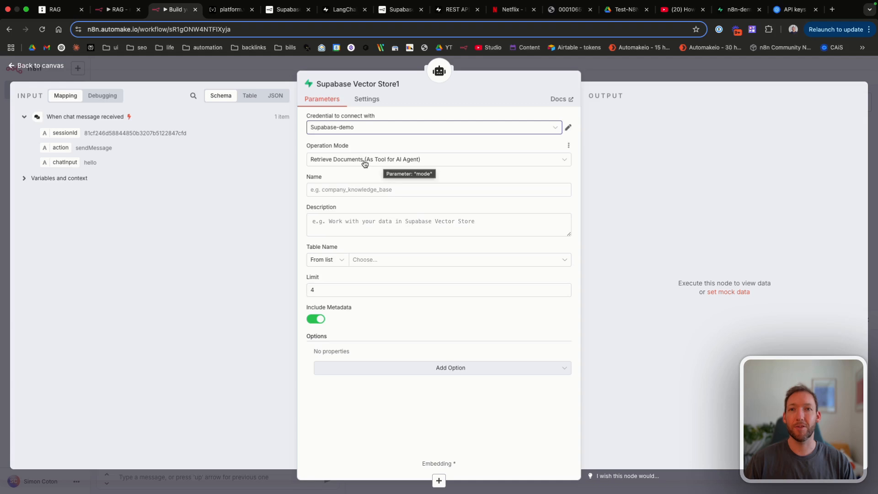
{"action": "left_click", "coordinate": [365, 162]}
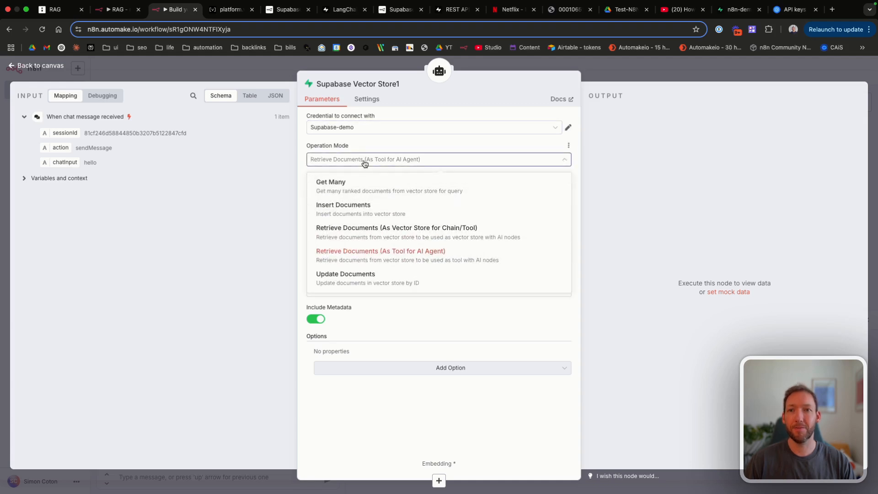
{"action": "left_click", "coordinate": [365, 163]}
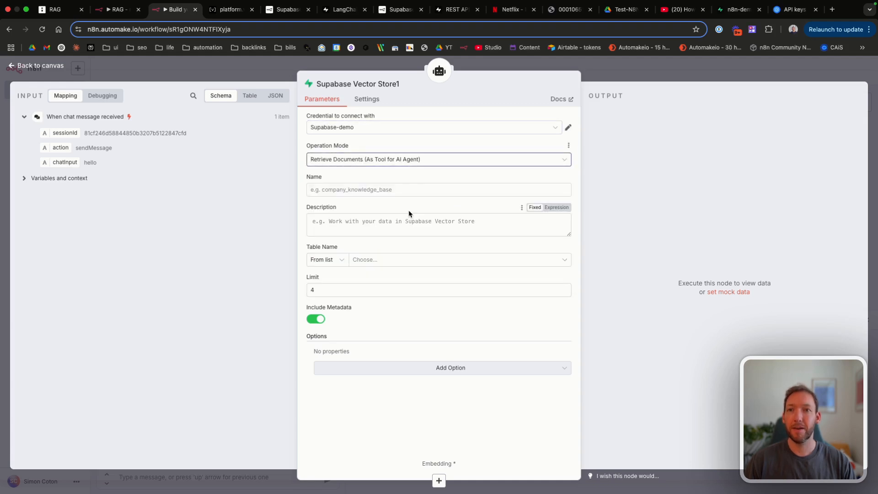
Step: Name the tool 'documents' and paste in its description
{"action": "left_click", "coordinate": [374, 189]}
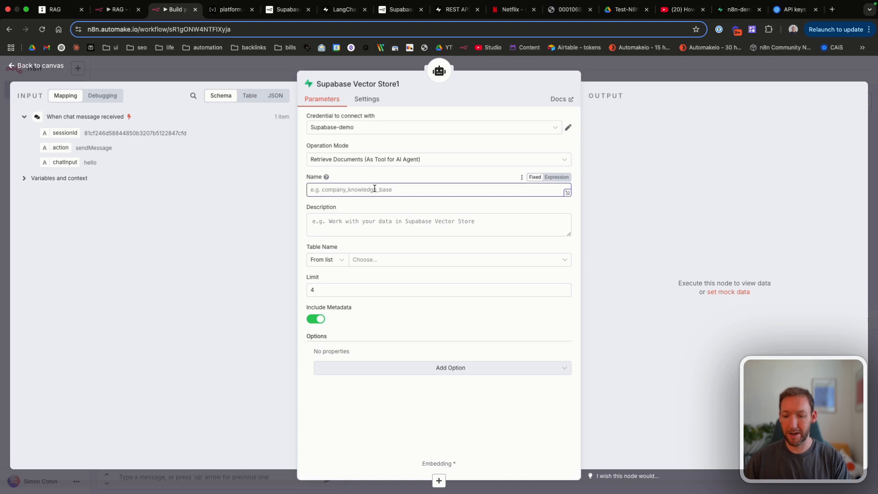
{"action": "type", "text": "vector_so"}
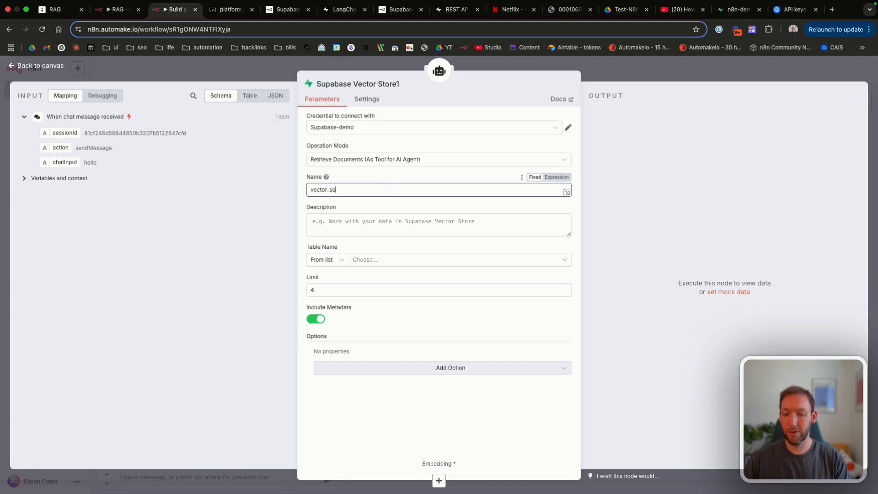
{"action": "key", "text": "ctrl+a"}
{"action": "type", "text": "document"}
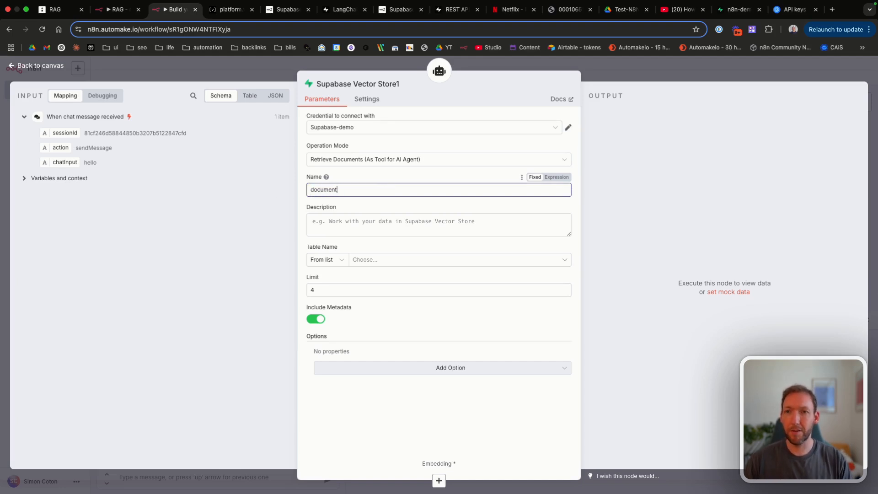
{"action": "type", "text": "s"}
{"action": "left_click", "coordinate": [377, 221]}
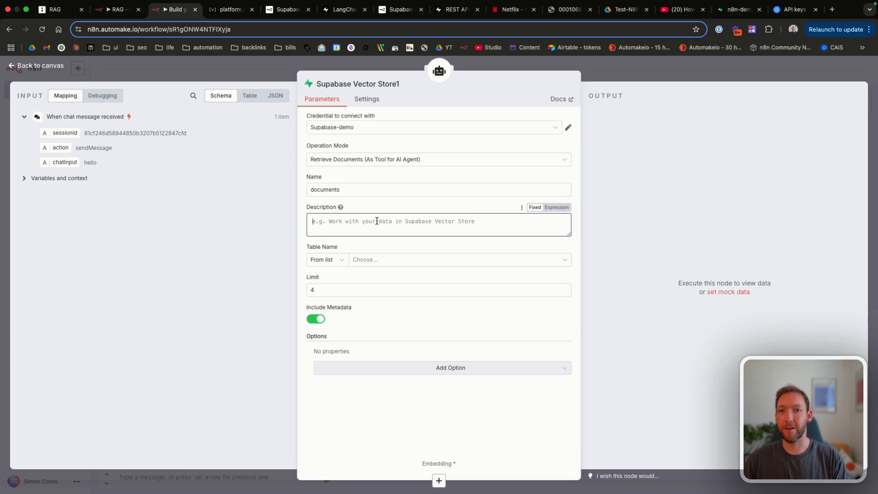
{"action": "type", "text": "Work with your data in Supabase Vector Store"}
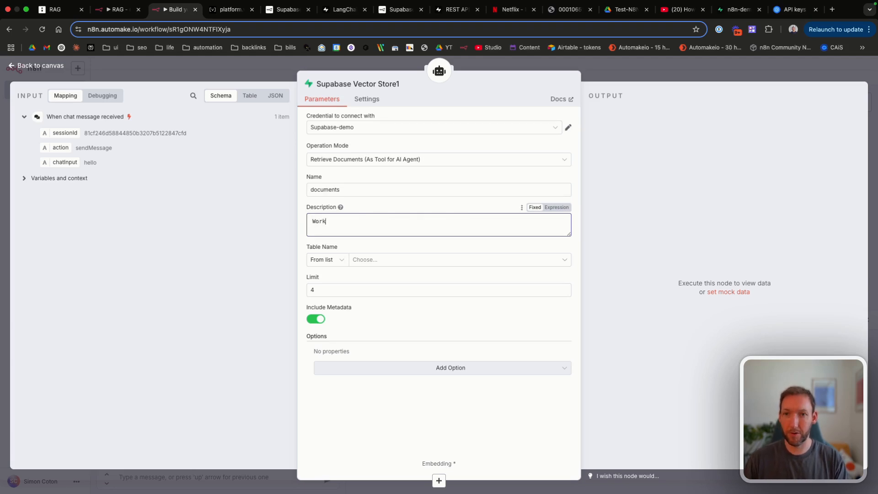
Step: Point the tool at the documents table with a result limit of 5
{"action": "left_click", "coordinate": [373, 259]}
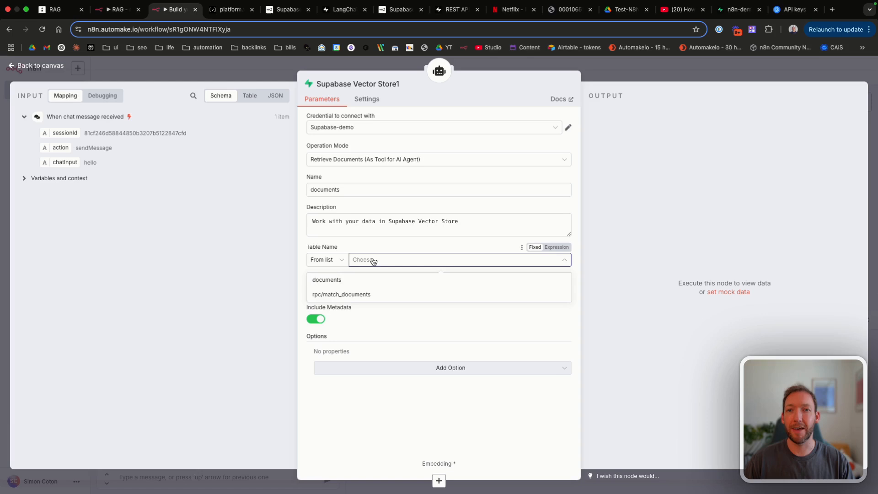
{"action": "left_click", "coordinate": [330, 279]}
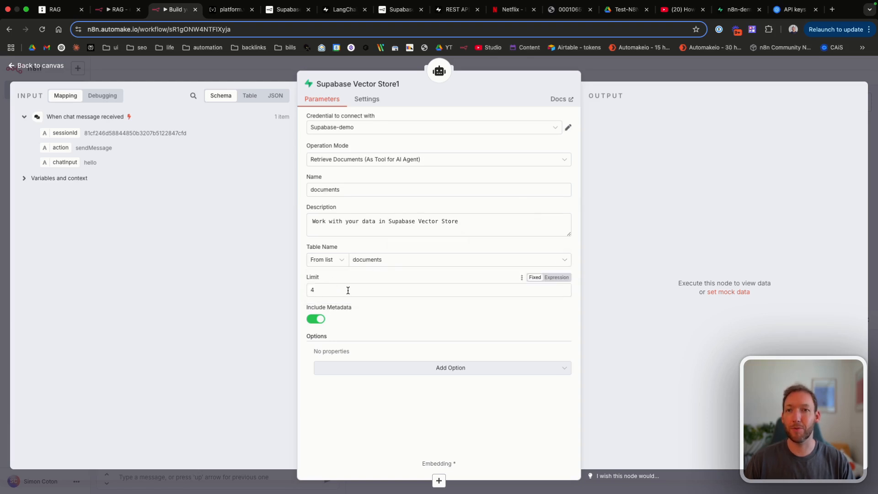
{"action": "left_click", "coordinate": [369, 291]}
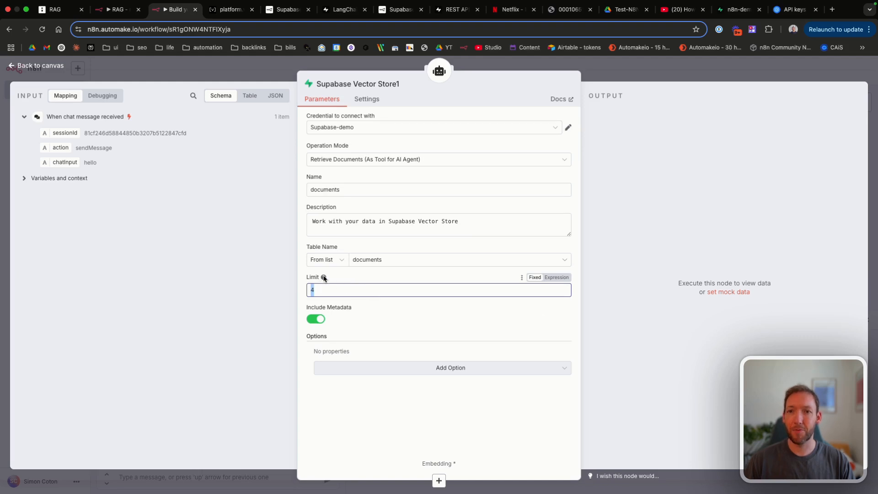
{"action": "type", "text": "5"}
{"action": "left_click", "coordinate": [368, 283]}
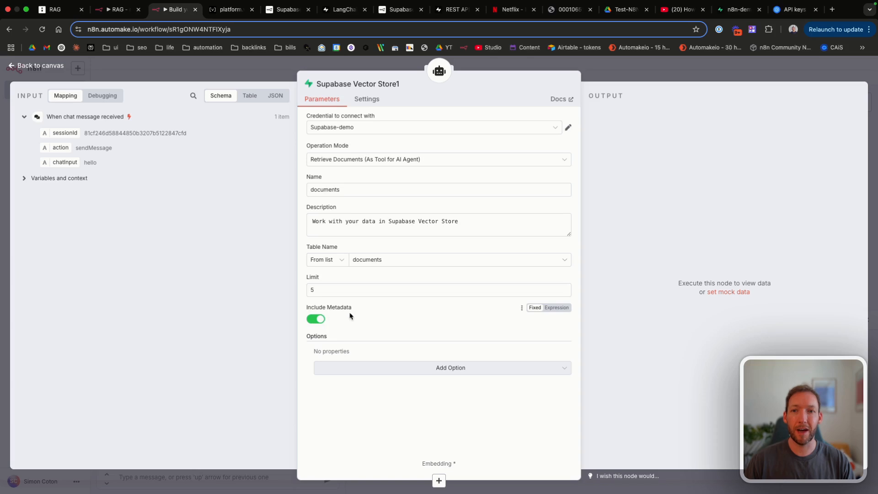
{"action": "mouse_move", "coordinate": [355, 307]}
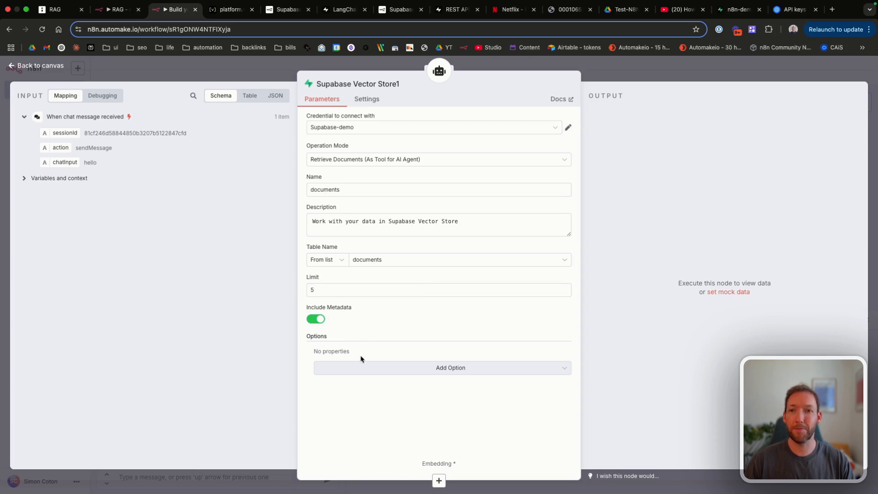
{"action": "left_click", "coordinate": [361, 368]}
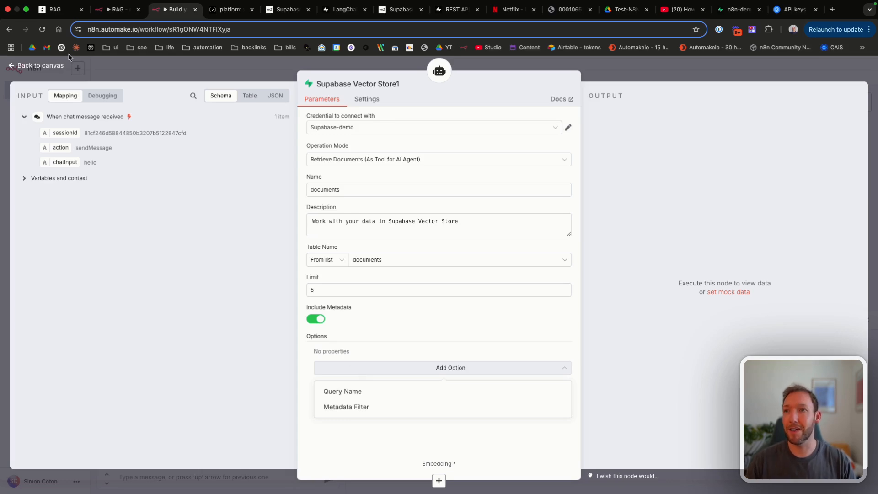
{"action": "left_click", "coordinate": [47, 68]}
Step: Remove the Query Name option from the ingestion Supabase Vector Store
{"action": "double_click", "coordinate": [319, 145]}
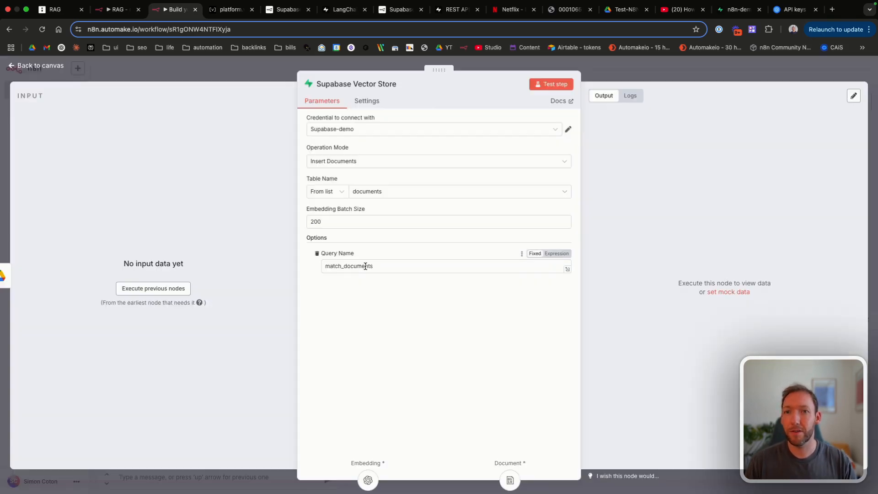
{"action": "left_click", "coordinate": [317, 253]}
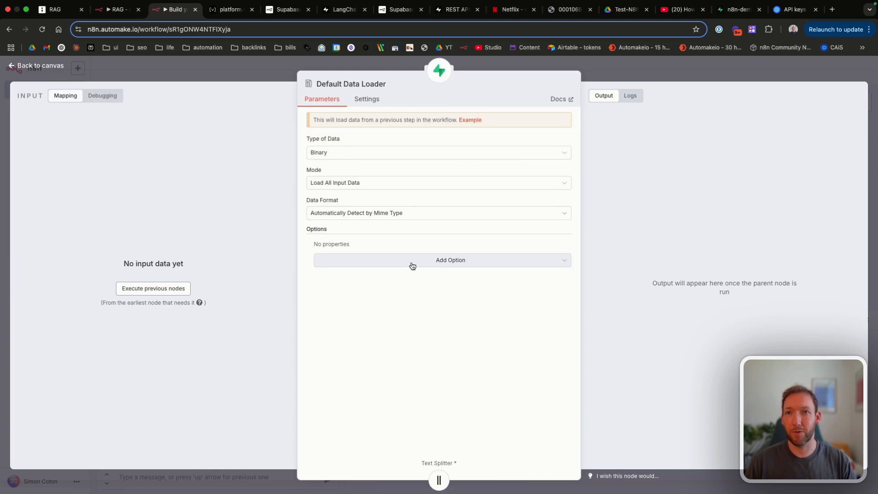
{"action": "left_click", "coordinate": [412, 264]}
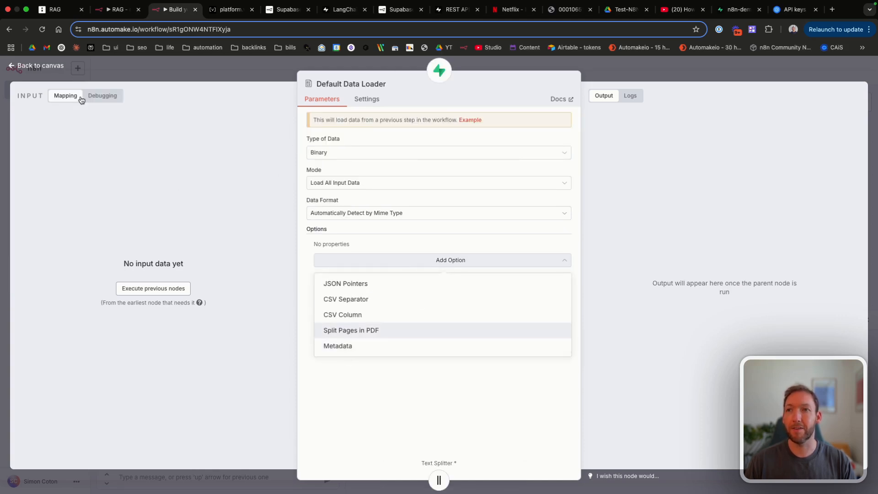
{"action": "left_click", "coordinate": [56, 67]}
{"action": "scroll", "coordinate": [465, 261], "scroll_direction": "down", "scroll_amount": 5}
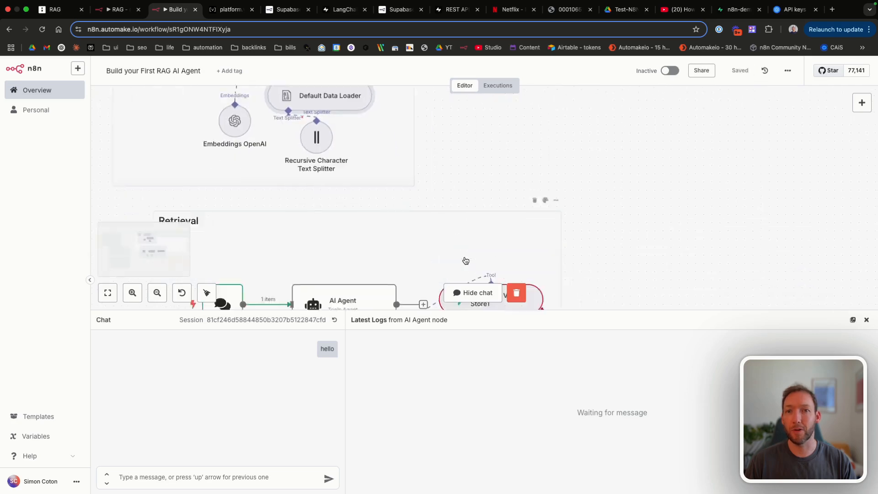
{"action": "scroll", "coordinate": [466, 261], "scroll_direction": "down", "scroll_amount": 3}
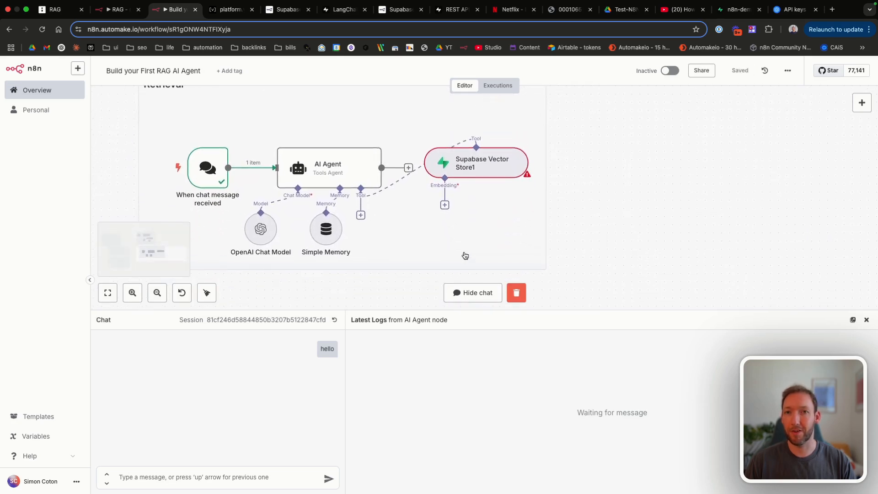
Step: Connect an Embeddings OpenAI model to Supabase Vector Store1
{"action": "double_click", "coordinate": [461, 167]}
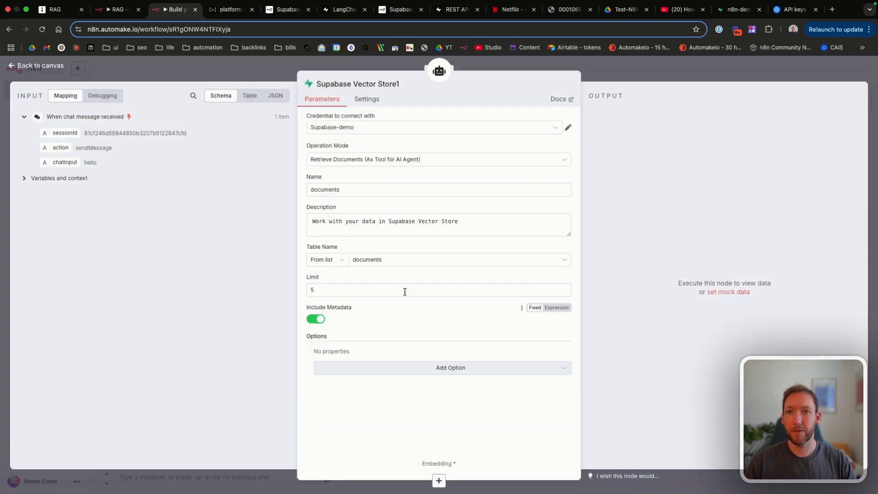
{"action": "left_click", "coordinate": [41, 68]}
{"action": "left_click", "coordinate": [444, 205]}
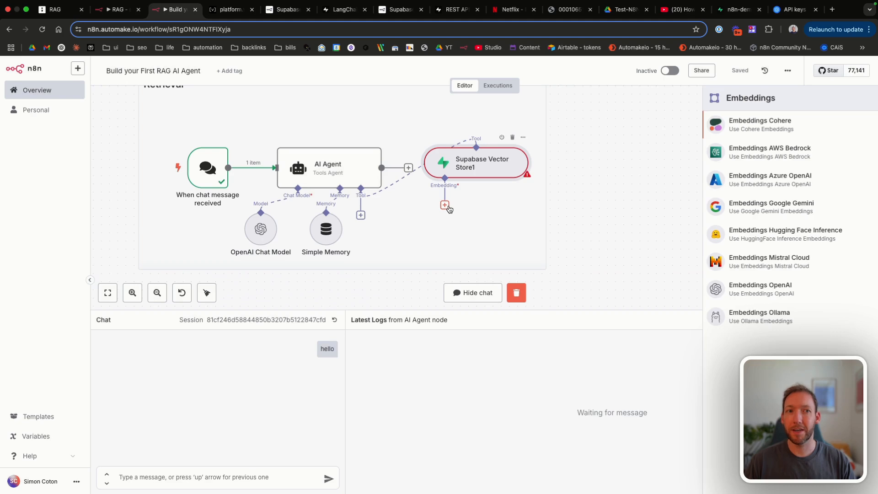
{"action": "left_click", "coordinate": [762, 290]}
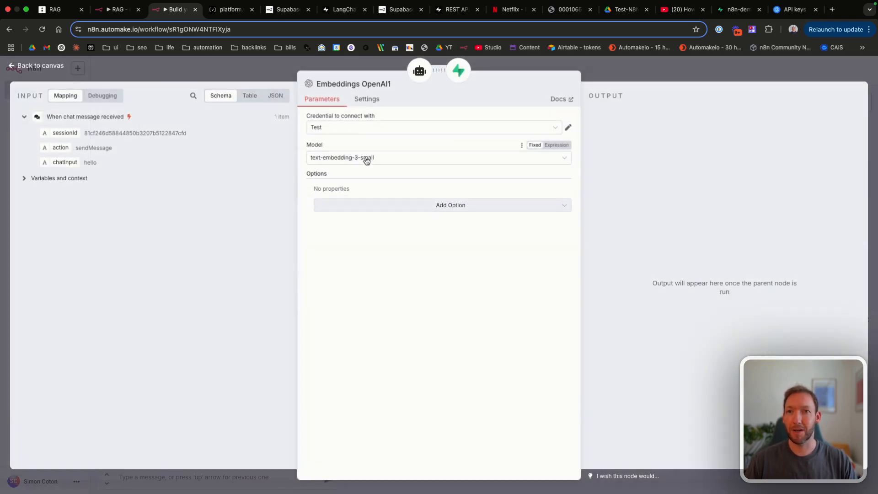
{"action": "left_click", "coordinate": [39, 67]}
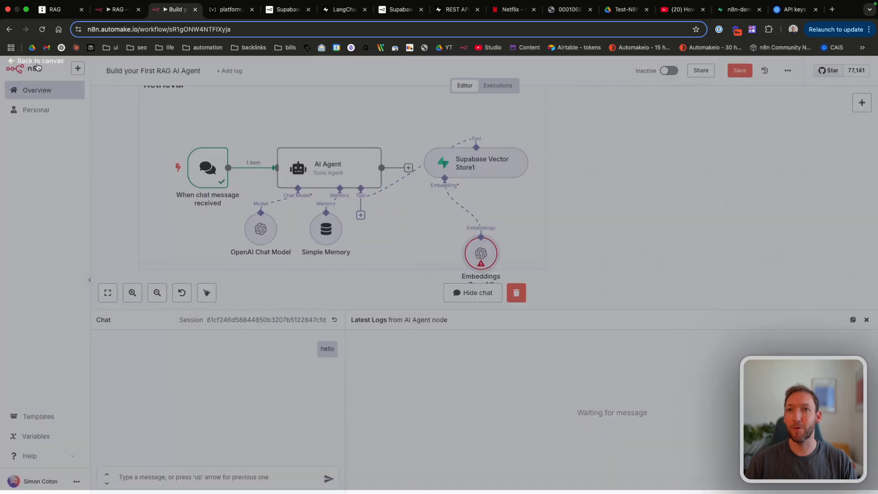
Step: Arrange the vector store and embeddings nodes under the AI Agent and save
{"action": "left_click_drag", "start_coordinate": [464, 170], "coordinate": [414, 229]}
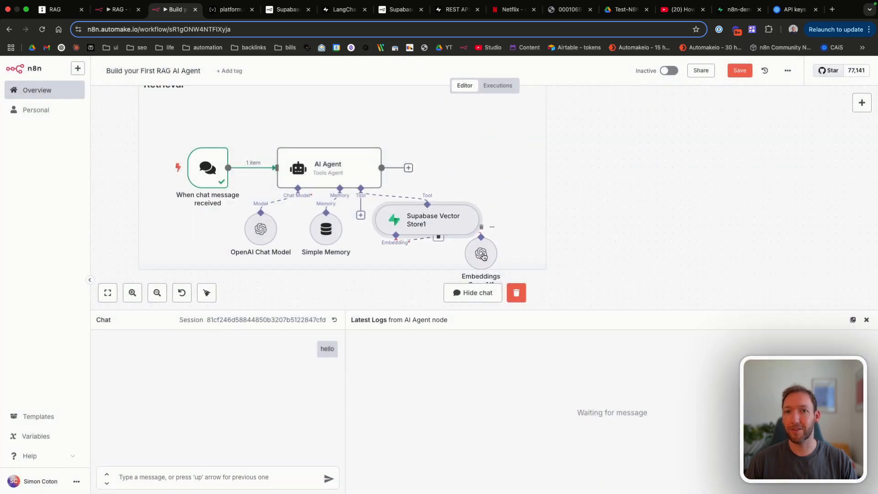
{"action": "left_click_drag", "start_coordinate": [485, 253], "coordinate": [403, 270]}
{"action": "left_click", "coordinate": [740, 70]}
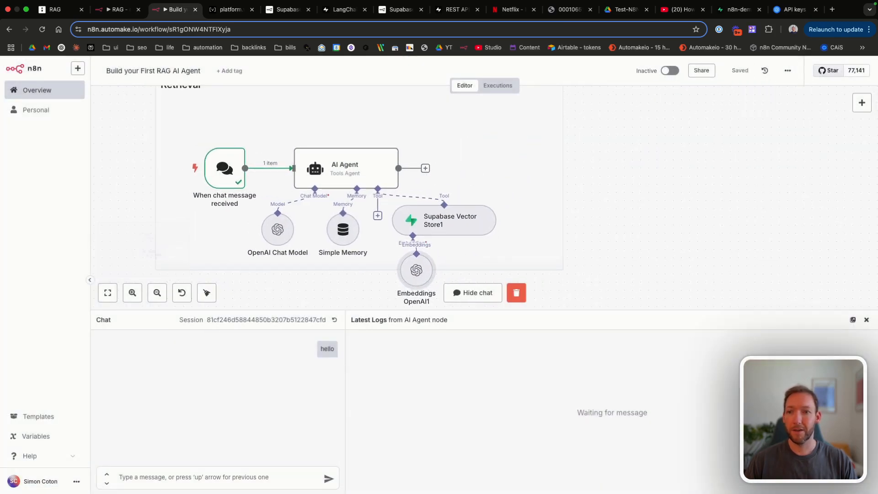
Step: Send 'hello' in the chat and look over the agent's greeting reply
{"action": "left_click", "coordinate": [158, 477]}
{"action": "type", "text": "hello"}
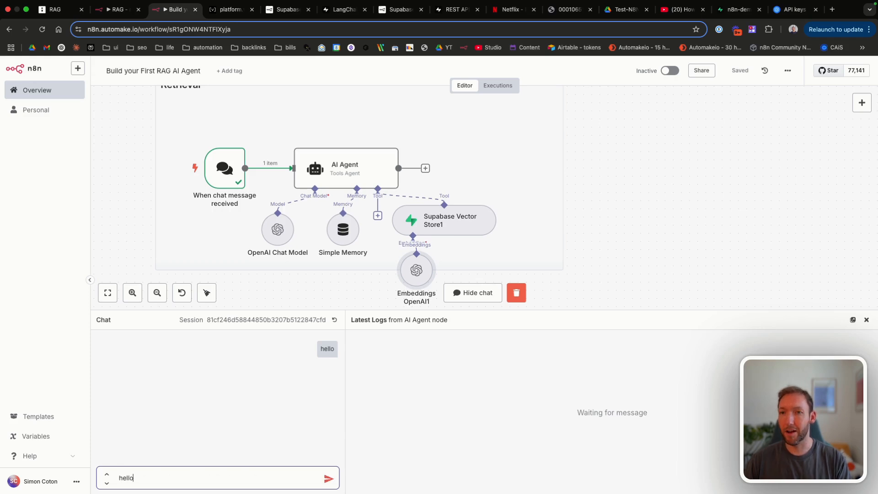
{"action": "key", "text": "Return"}
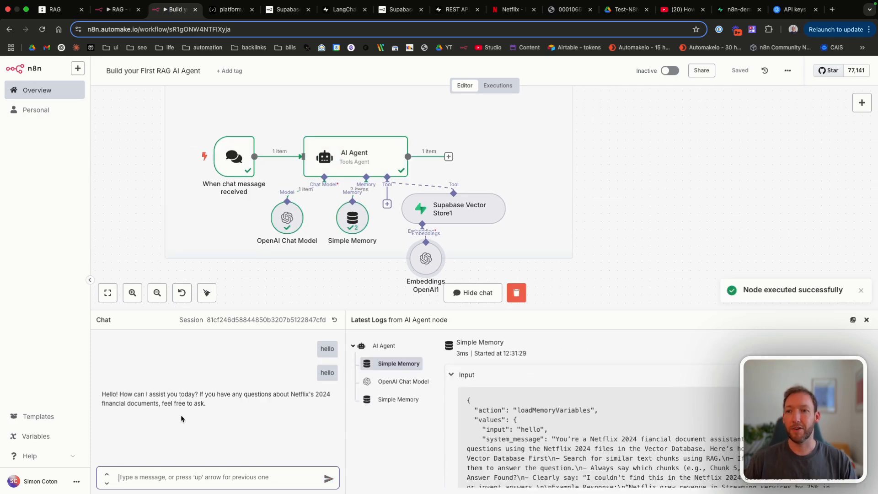
{"action": "left_click_drag", "start_coordinate": [128, 393], "coordinate": [234, 394]}
{"action": "left_click", "coordinate": [234, 394]}
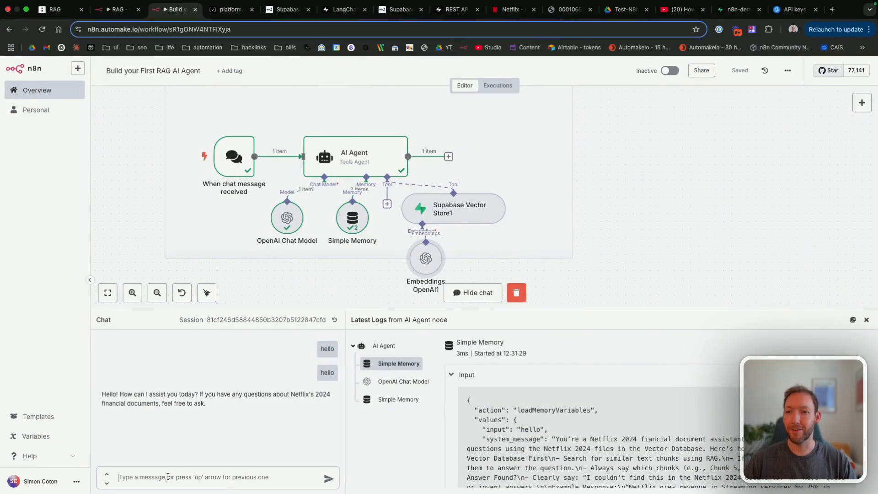
Step: Ask 'tell me what the table of contents contains in the document'
{"action": "left_click", "coordinate": [167, 476]}
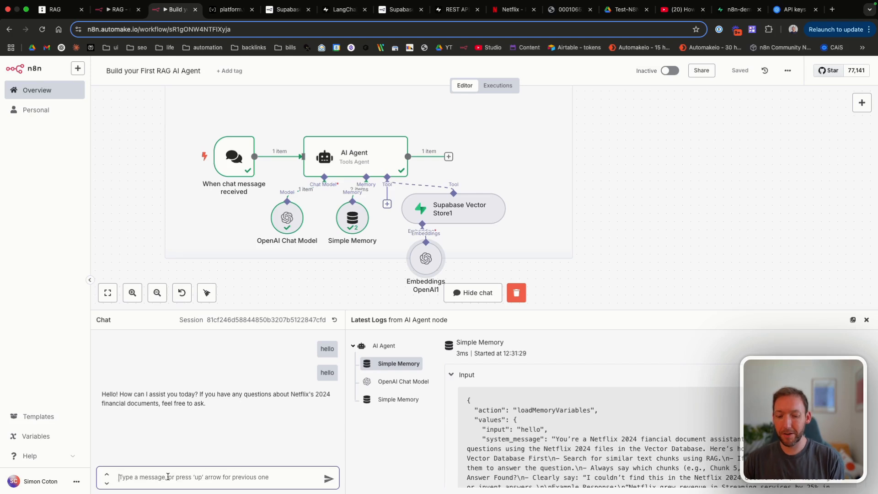
{"action": "type", "text": "tell me what the table of contents contains in the docume"}
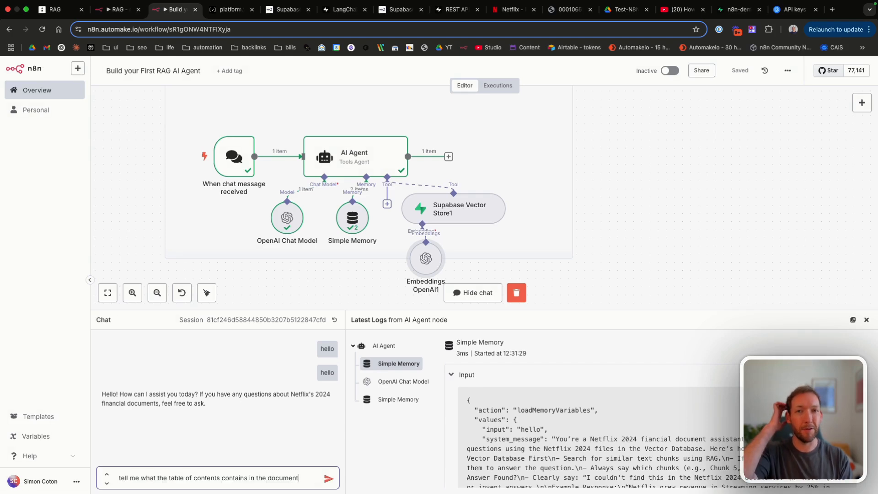
{"action": "type", "text": "nt"}
{"action": "key", "text": "Return"}
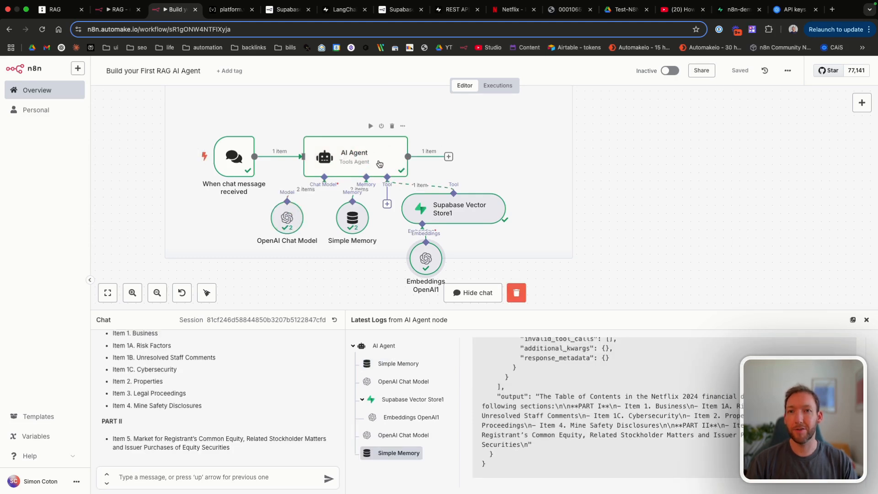
Step: Inspect the chunks Supabase Vector Store1 retrieved, including the Table of Contents text in chunk 2
{"action": "left_click", "coordinate": [352, 154]}
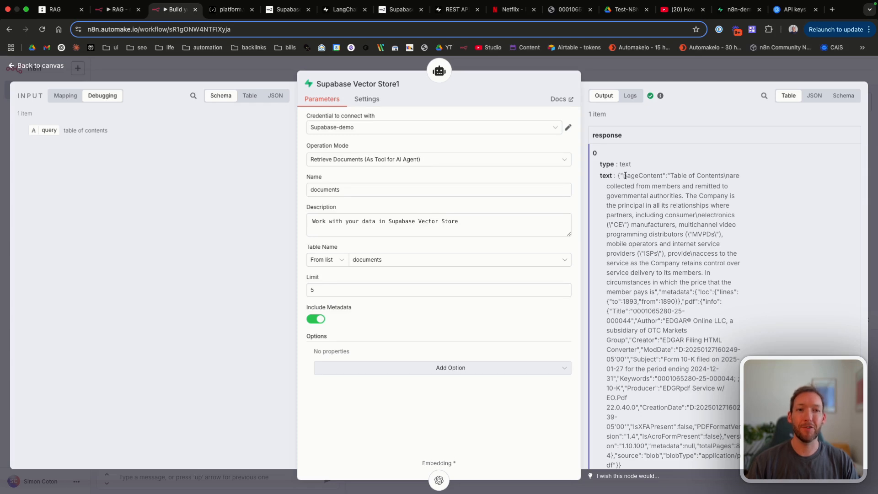
{"action": "scroll", "coordinate": [647, 211], "scroll_direction": "down", "scroll_amount": 10}
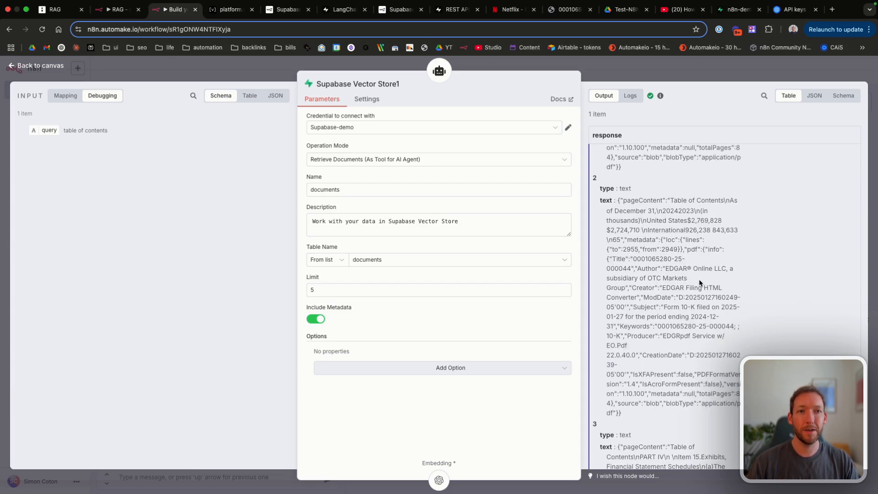
{"action": "scroll", "coordinate": [662, 217], "scroll_direction": "up", "scroll_amount": 1}
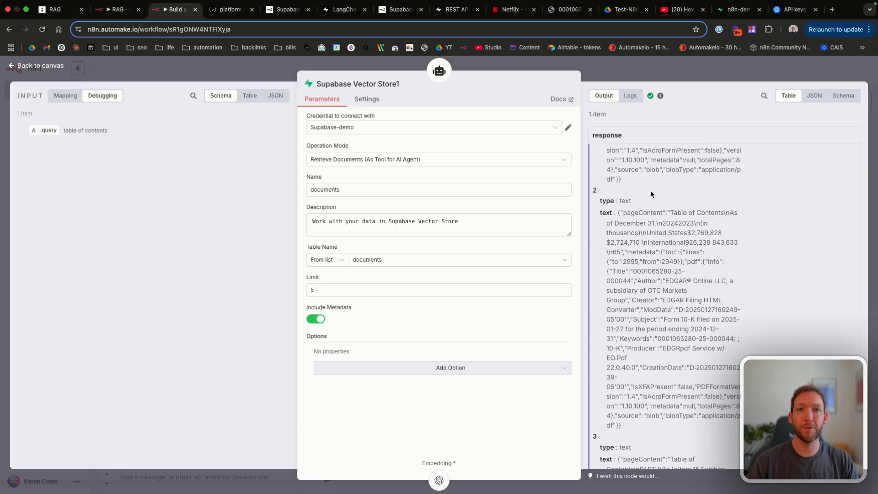
{"action": "left_click_drag", "start_coordinate": [664, 222], "coordinate": [705, 251]}
{"action": "left_click", "coordinate": [705, 251]}
{"action": "left_click_drag", "start_coordinate": [670, 212], "coordinate": [723, 210]}
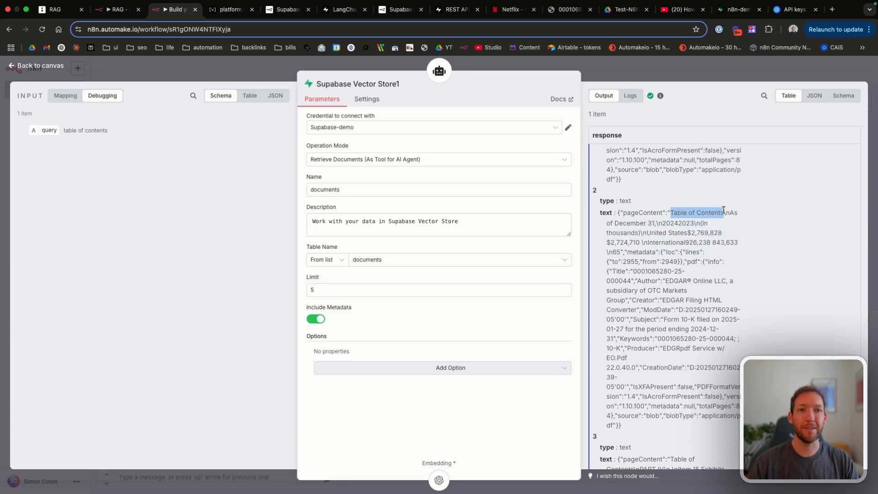
{"action": "scroll", "coordinate": [721, 208], "scroll_direction": "down", "scroll_amount": 10}
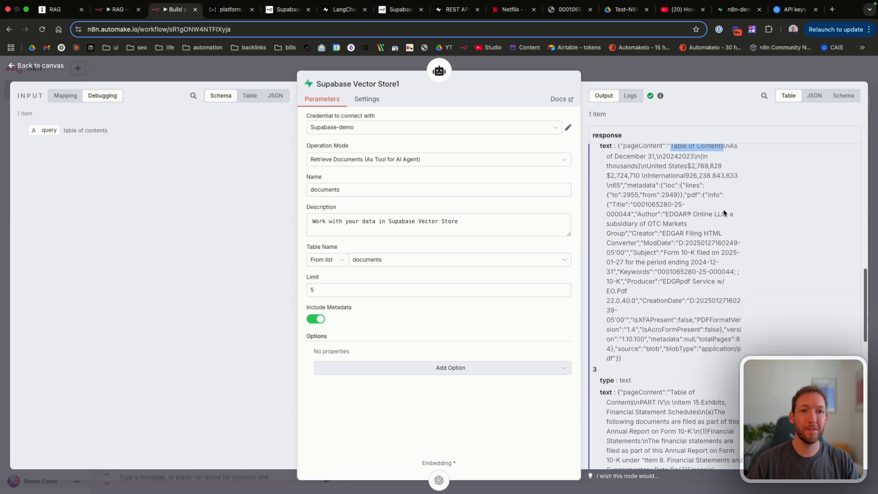
{"action": "left_click_drag", "start_coordinate": [607, 206], "coordinate": [698, 247]}
{"action": "scroll", "coordinate": [693, 239], "scroll_direction": "down", "scroll_amount": 1}
{"action": "scroll", "coordinate": [638, 233], "scroll_direction": "up", "scroll_amount": 1}
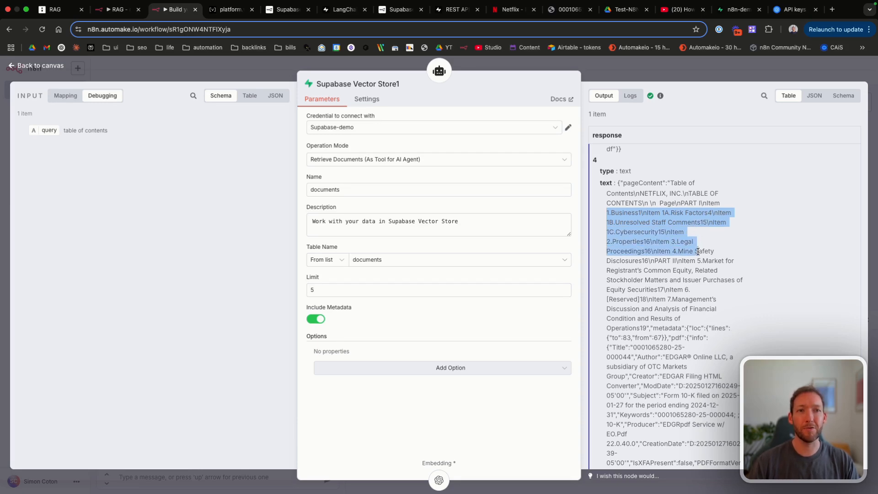
{"action": "left_click", "coordinate": [40, 66]}
Step: Read through the chat's answer, pointing out the Item 1C Cybersecurity and Item 5 entries
{"action": "scroll", "coordinate": [186, 392], "scroll_direction": "up", "scroll_amount": 1}
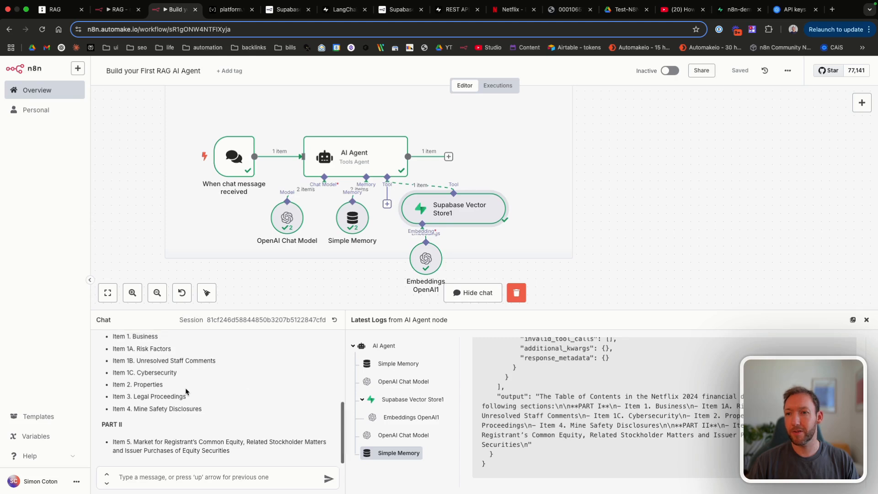
{"action": "scroll", "coordinate": [185, 392], "scroll_direction": "up", "scroll_amount": 4}
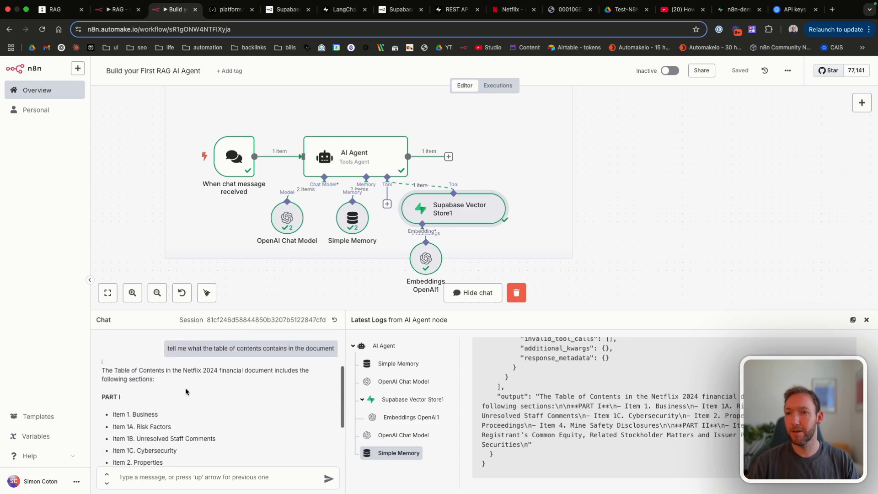
{"action": "scroll", "coordinate": [186, 392], "scroll_direction": "down", "scroll_amount": 3}
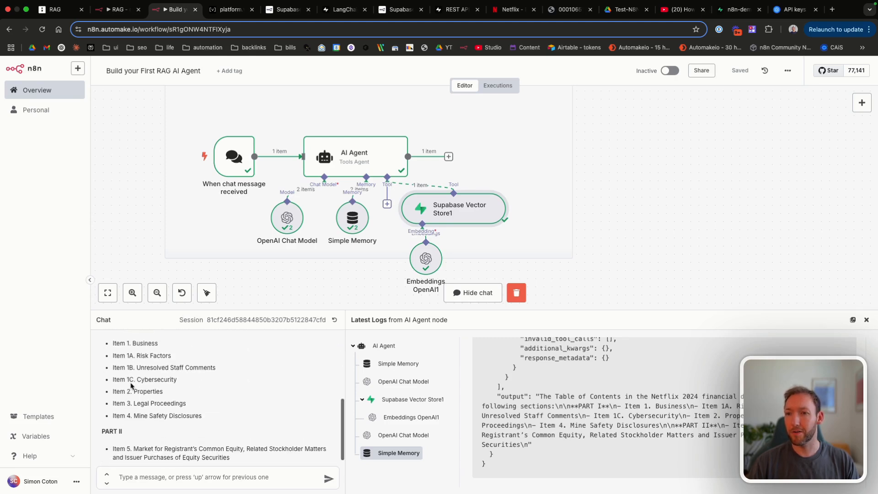
{"action": "scroll", "coordinate": [131, 386], "scroll_direction": "up", "scroll_amount": 1}
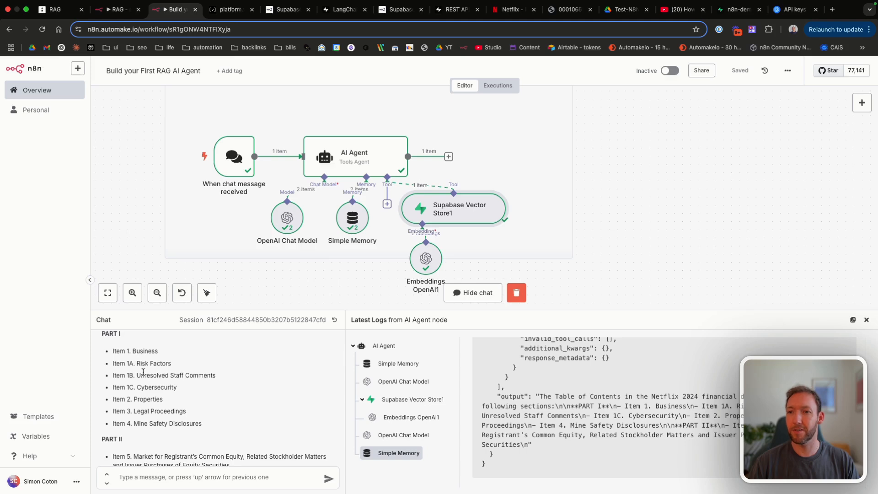
{"action": "triple_click", "coordinate": [140, 386]}
{"action": "left_click", "coordinate": [212, 386]}
{"action": "scroll", "coordinate": [211, 386], "scroll_direction": "down", "scroll_amount": 1}
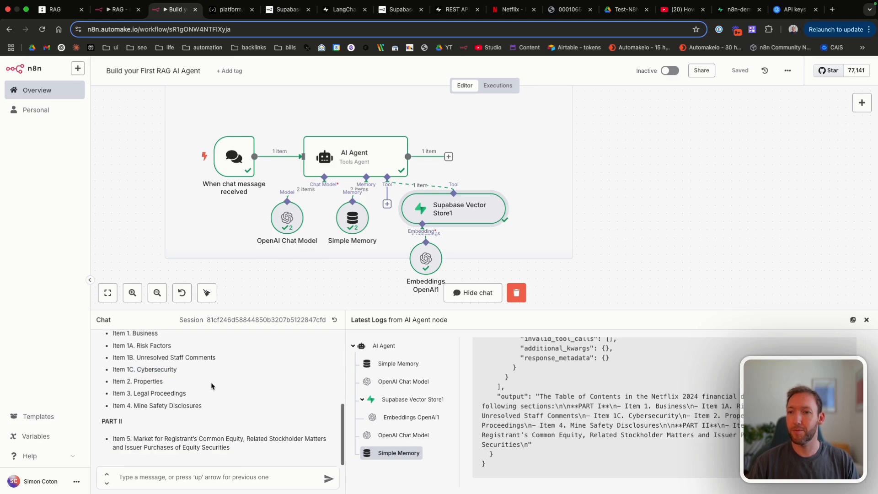
{"action": "triple_click", "coordinate": [130, 437]}
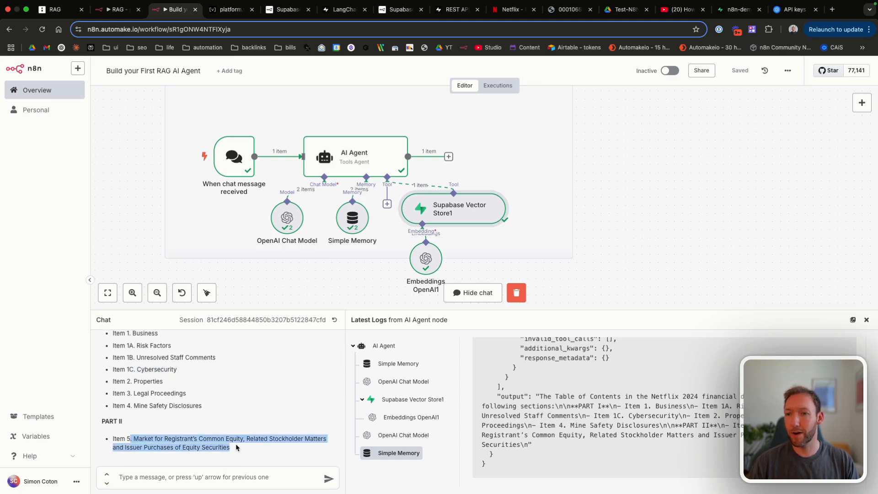
{"action": "left_click", "coordinate": [236, 446]}
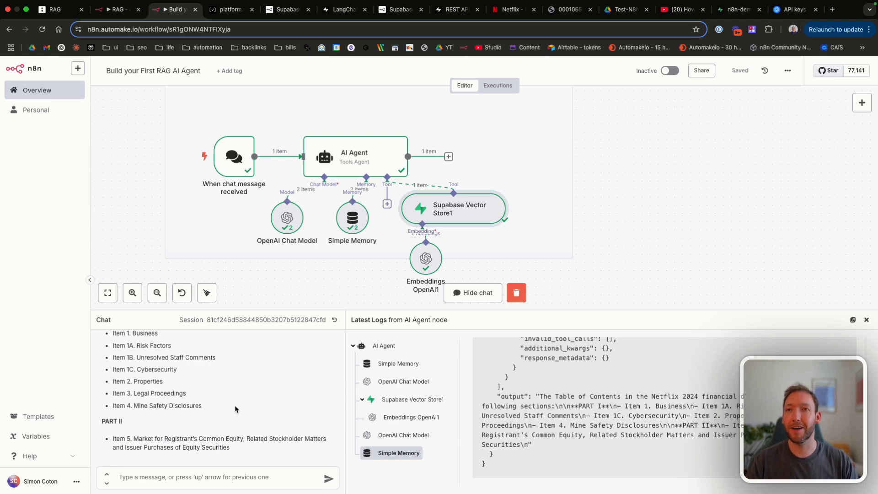
Step: Search the Netflix 10-K PDF for 'table of contents' and review the page 3 list
{"action": "left_click", "coordinate": [561, 10]}
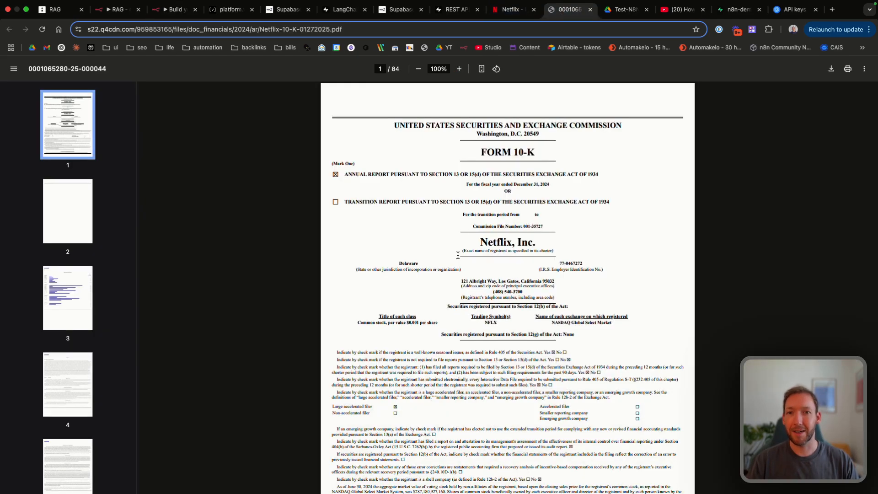
{"action": "key", "text": "super+f"}
{"action": "type", "text": "tab"}
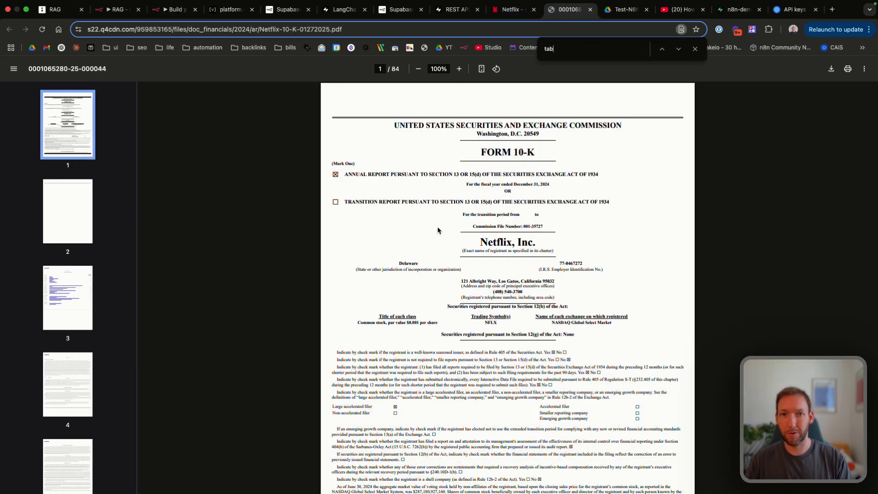
{"action": "type", "text": "le of contents"}
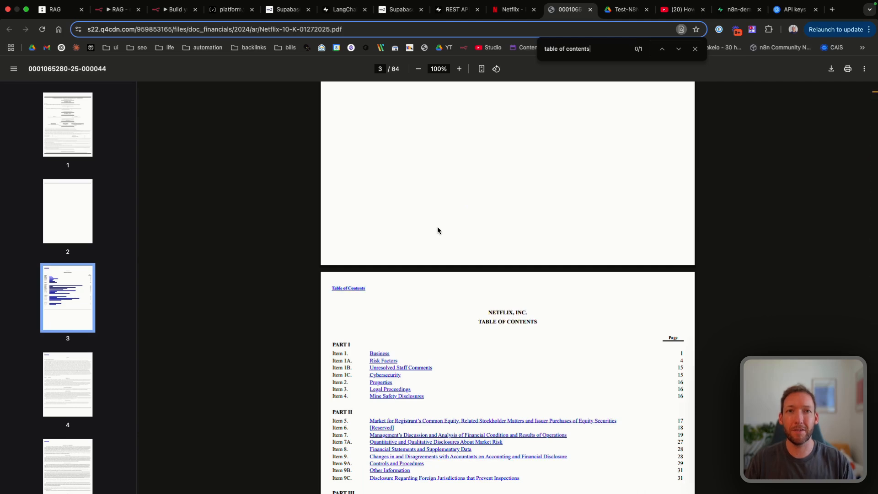
{"action": "scroll", "coordinate": [529, 340], "scroll_direction": "down", "scroll_amount": 1}
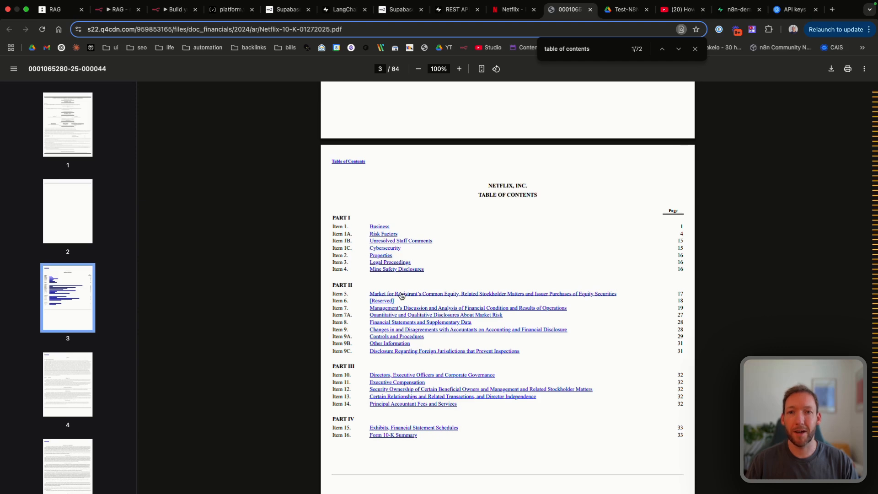
{"action": "scroll", "coordinate": [389, 351], "scroll_direction": "down", "scroll_amount": 6}
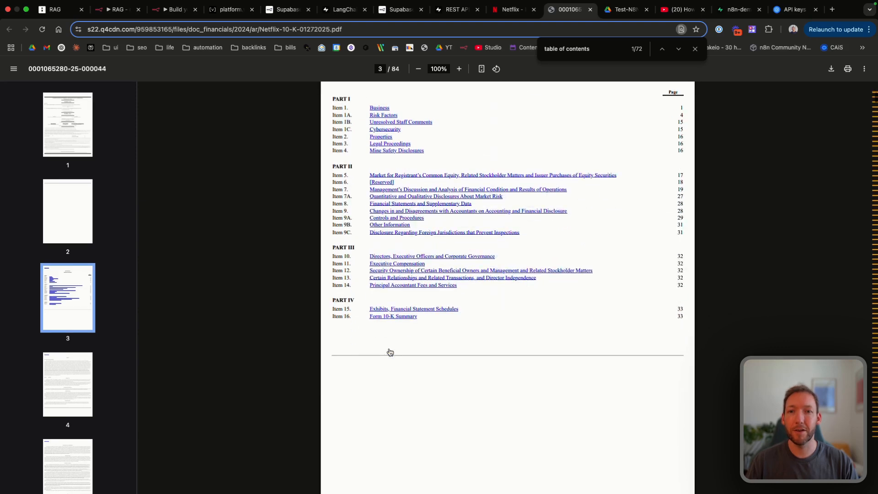
{"action": "key", "text": "super+3"}
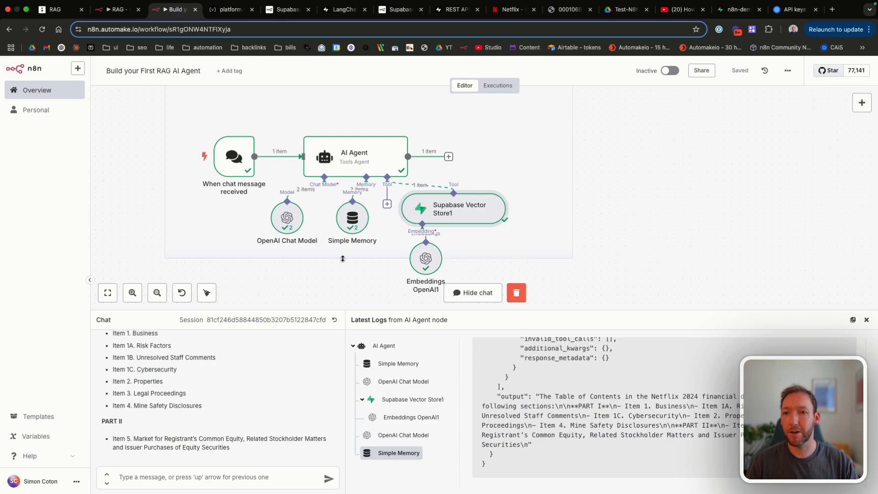
Step: Raise Supabase Vector Store1's retrieval limit from 5 to 10 and save the workflow
{"action": "double_click", "coordinate": [428, 213]}
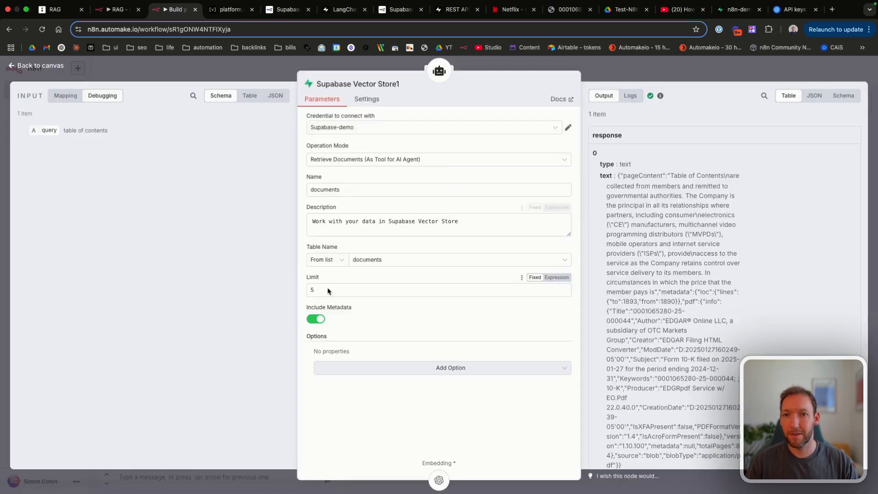
{"action": "left_click", "coordinate": [328, 289]}
{"action": "key", "text": "BackSpace"}
{"action": "type", "text": "10"}
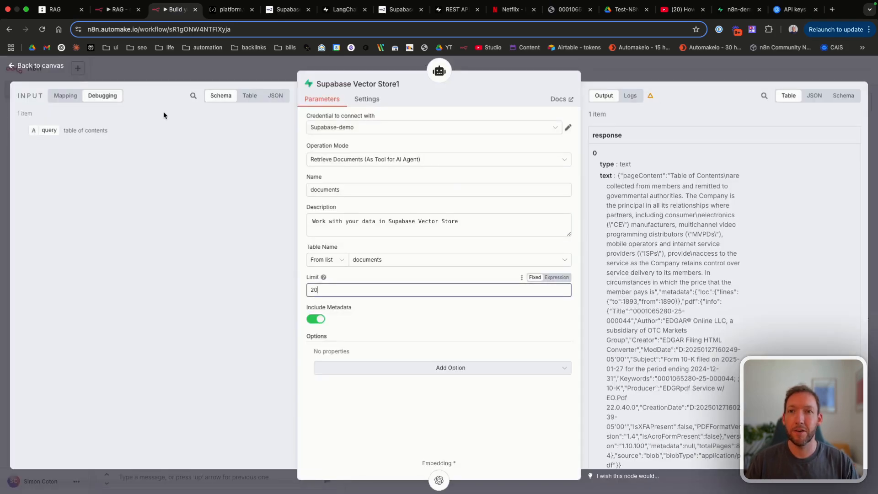
{"action": "left_click", "coordinate": [49, 66]}
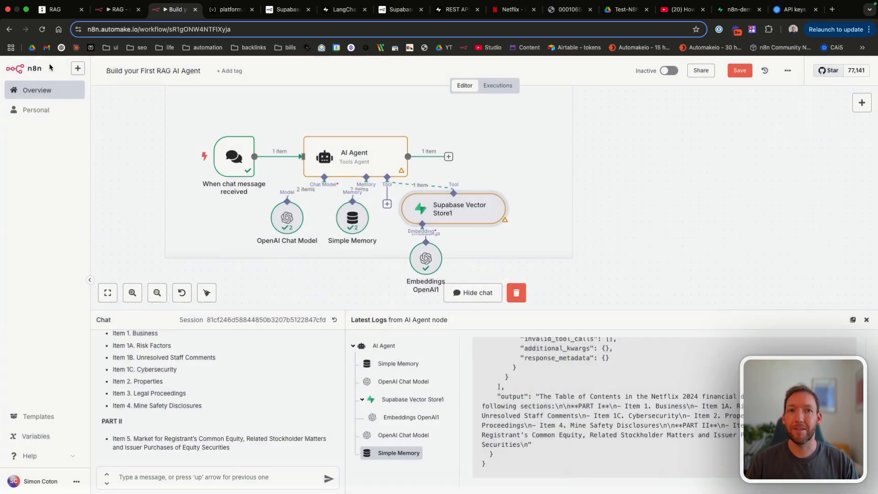
{"action": "left_click", "coordinate": [739, 70]}
Step: Check the vector store's output in the logs and resend the table-of-contents question
{"action": "scroll", "coordinate": [225, 416], "scroll_direction": "up", "scroll_amount": 5}
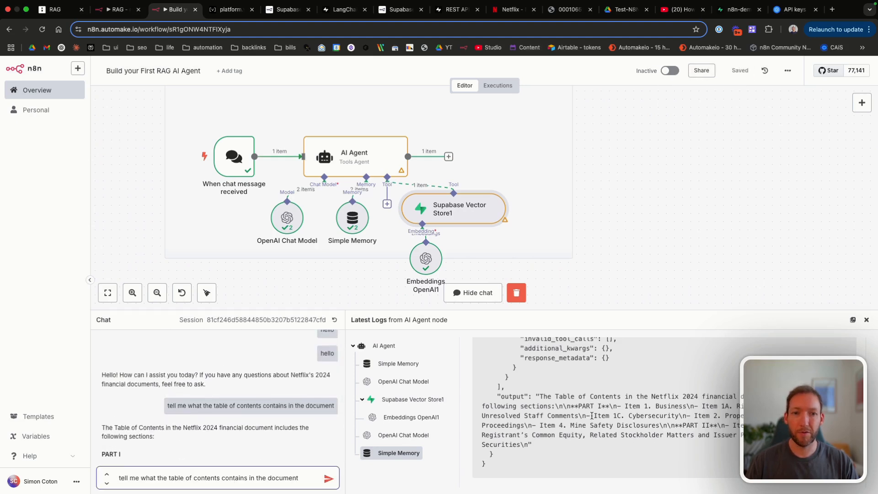
{"action": "scroll", "coordinate": [598, 414], "scroll_direction": "up", "scroll_amount": 1}
{"action": "left_click", "coordinate": [386, 404]}
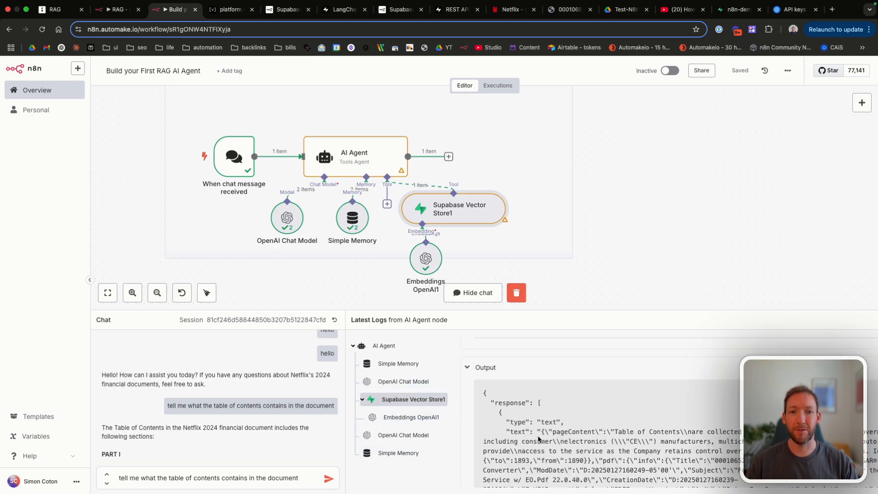
{"action": "scroll", "coordinate": [537, 436], "scroll_direction": "down", "scroll_amount": 5}
{"action": "scroll", "coordinate": [537, 436], "scroll_direction": "down", "scroll_amount": 5}
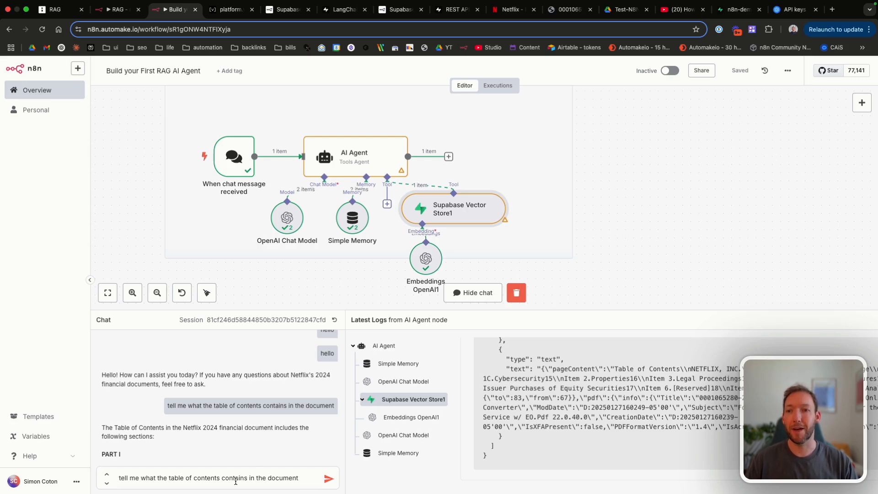
{"action": "left_click", "coordinate": [307, 478]}
{"action": "key", "text": "Return"}
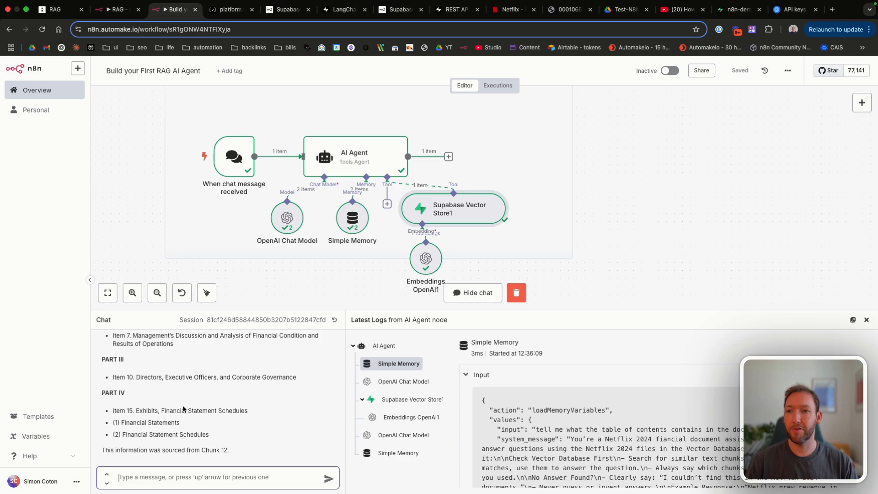
{"action": "scroll", "coordinate": [121, 378], "scroll_direction": "up", "scroll_amount": 1}
{"action": "scroll", "coordinate": [121, 379], "scroll_direction": "up", "scroll_amount": 4}
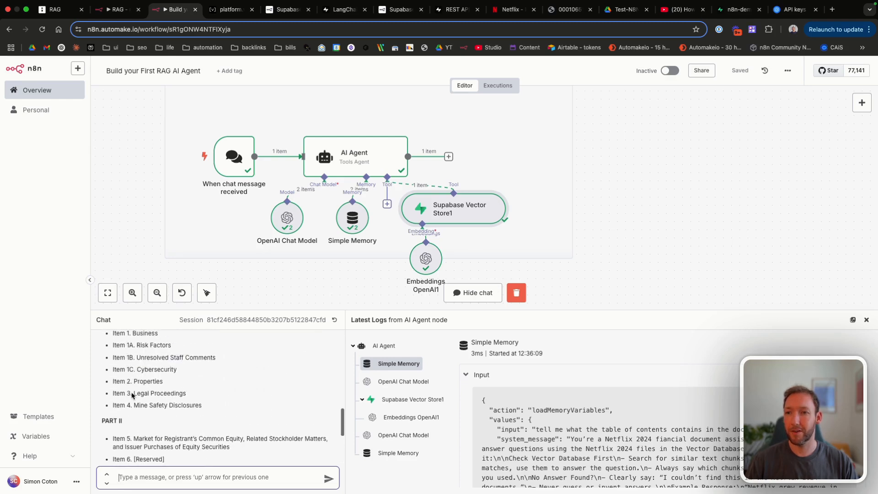
Step: Find the answer's note that it was sourced from Chunk 12
{"action": "scroll", "coordinate": [132, 395], "scroll_direction": "down", "scroll_amount": 3}
{"action": "scroll", "coordinate": [132, 396], "scroll_direction": "down", "scroll_amount": 3}
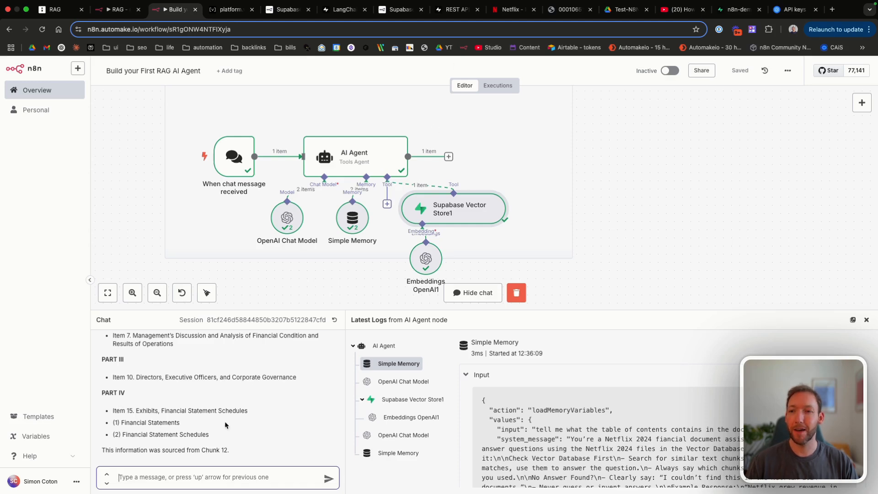
{"action": "left_click_drag", "start_coordinate": [154, 450], "coordinate": [231, 451]}
{"action": "left_click", "coordinate": [230, 451]}
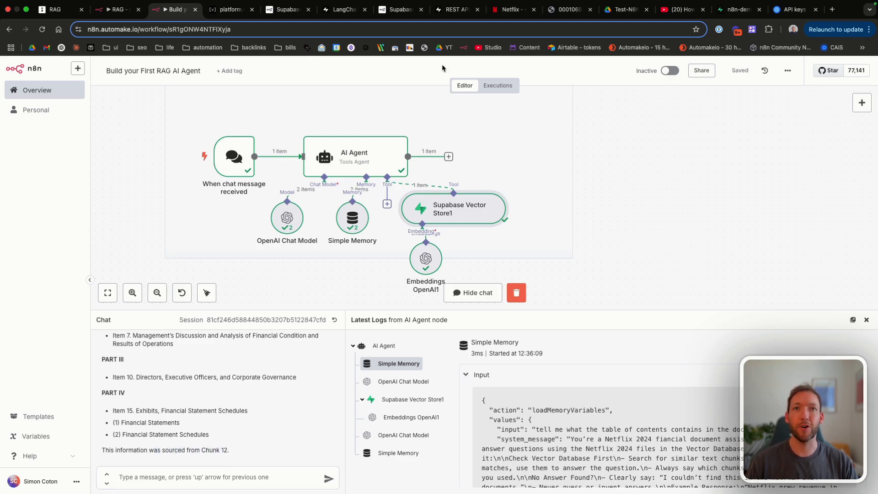
Step: Compare the answer's Item 10 line with the 10-K PDF, then open the Supabase documents table
{"action": "left_click", "coordinate": [563, 9]}
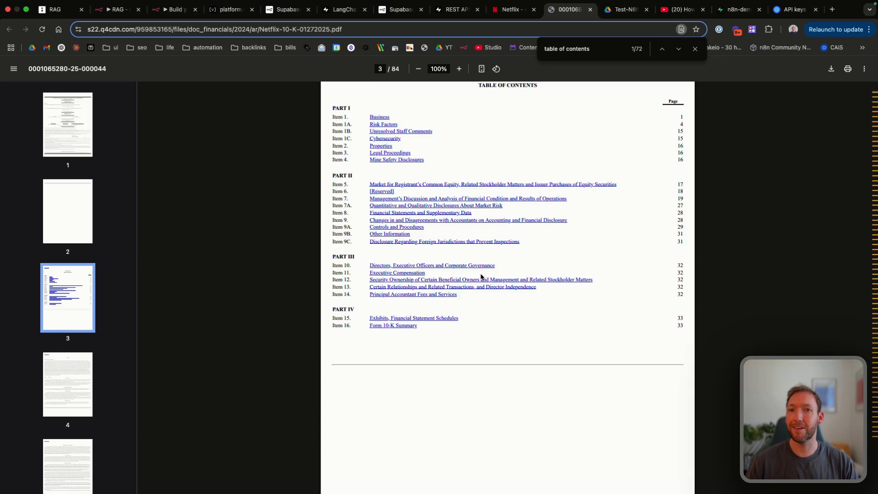
{"action": "left_click", "coordinate": [160, 10]}
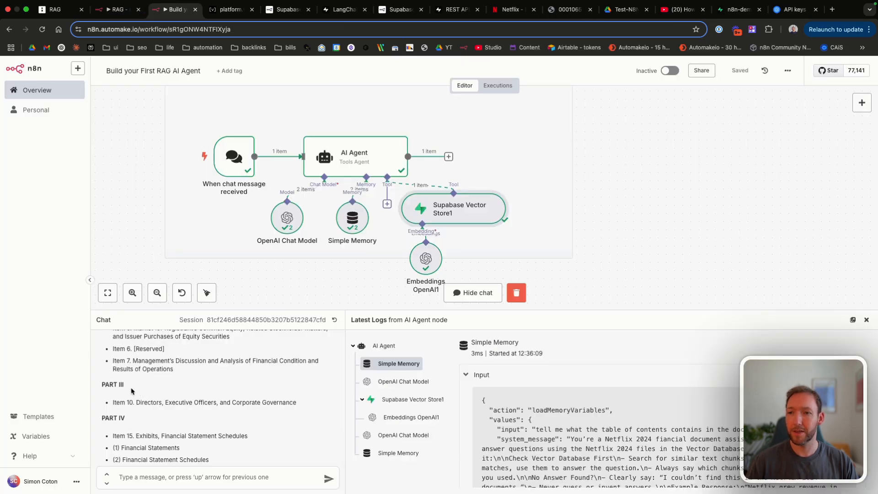
{"action": "left_click_drag", "start_coordinate": [113, 401], "coordinate": [203, 402]}
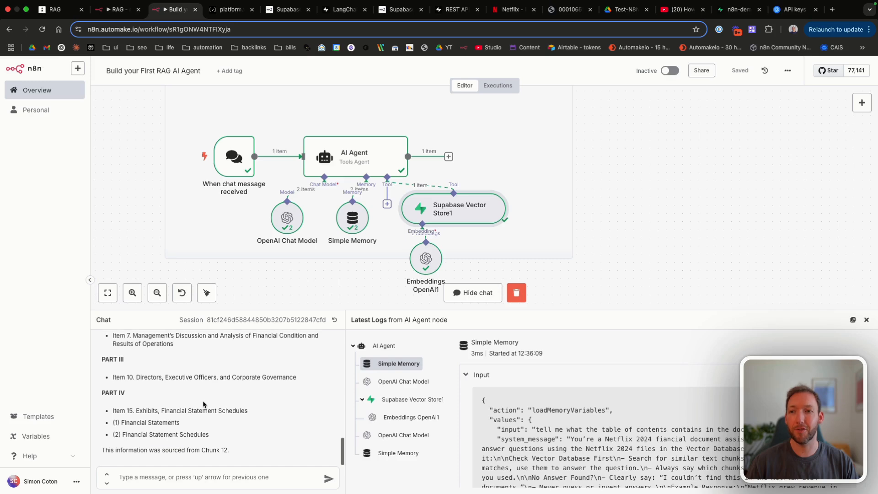
{"action": "left_click", "coordinate": [569, 10]}
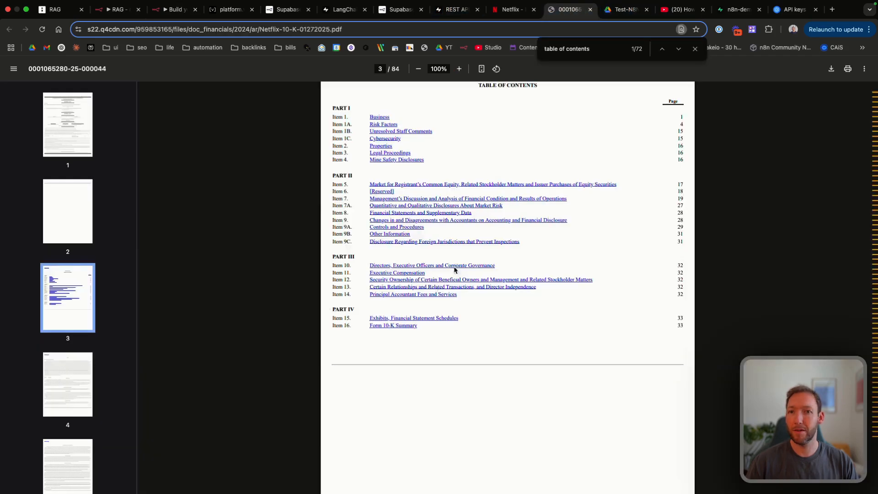
{"action": "left_click", "coordinate": [174, 9]}
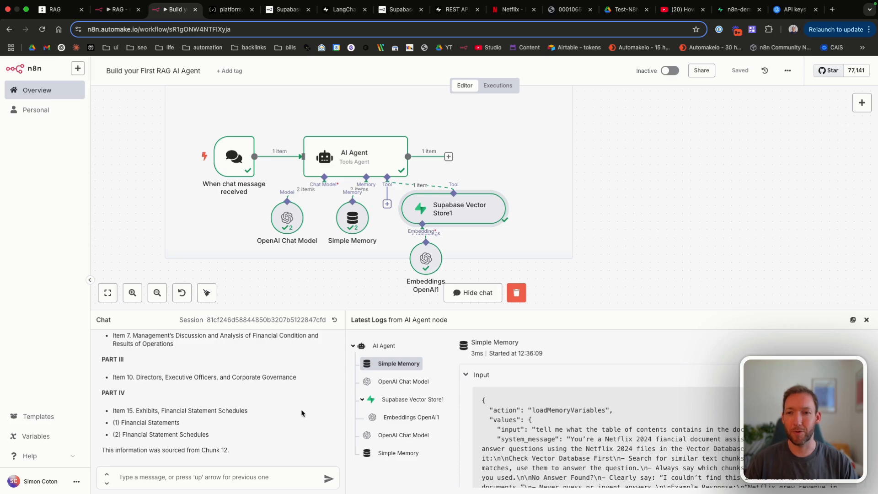
{"action": "scroll", "coordinate": [500, 388], "scroll_direction": "down", "scroll_amount": 10}
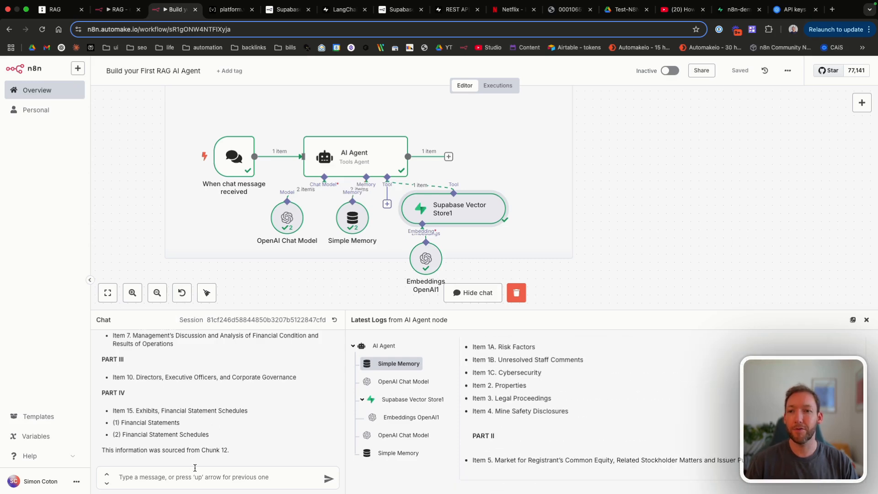
{"action": "left_click", "coordinate": [737, 10]}
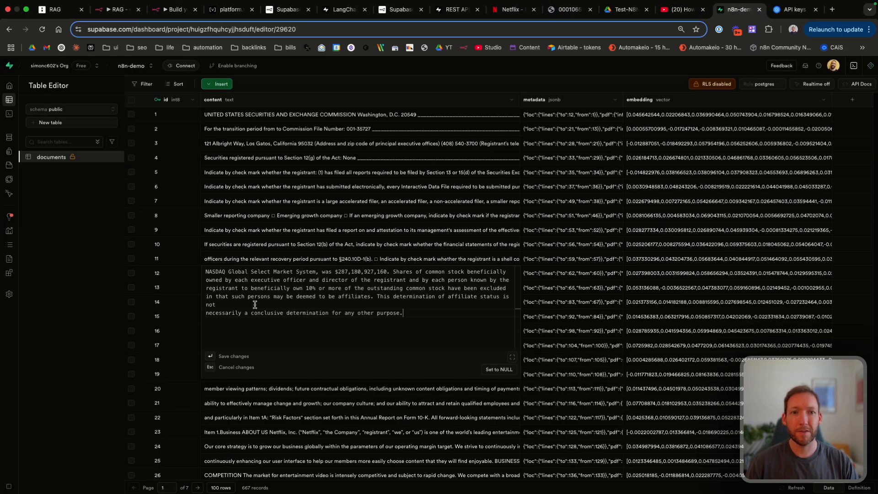
Step: Close row 12's expanded content in the Supabase documents table
{"action": "left_click", "coordinate": [301, 263]}
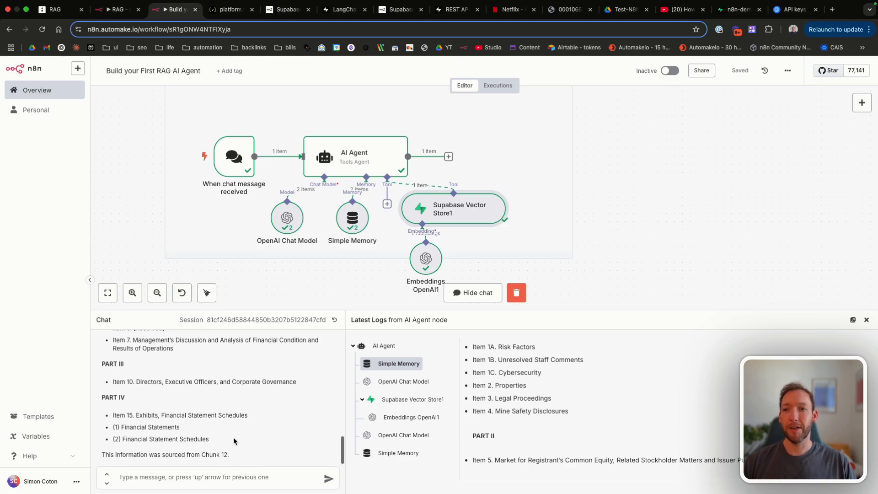
{"action": "scroll", "coordinate": [233, 438], "scroll_direction": "up", "scroll_amount": 4}
{"action": "scroll", "coordinate": [234, 438], "scroll_direction": "up", "scroll_amount": 5}
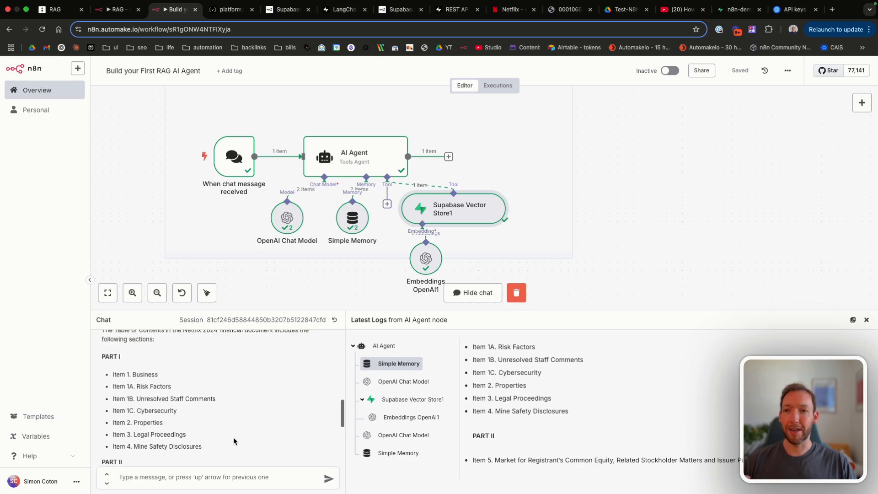
{"action": "scroll", "coordinate": [233, 440], "scroll_direction": "down", "scroll_amount": 3}
{"action": "scroll", "coordinate": [234, 441], "scroll_direction": "down", "scroll_amount": 5}
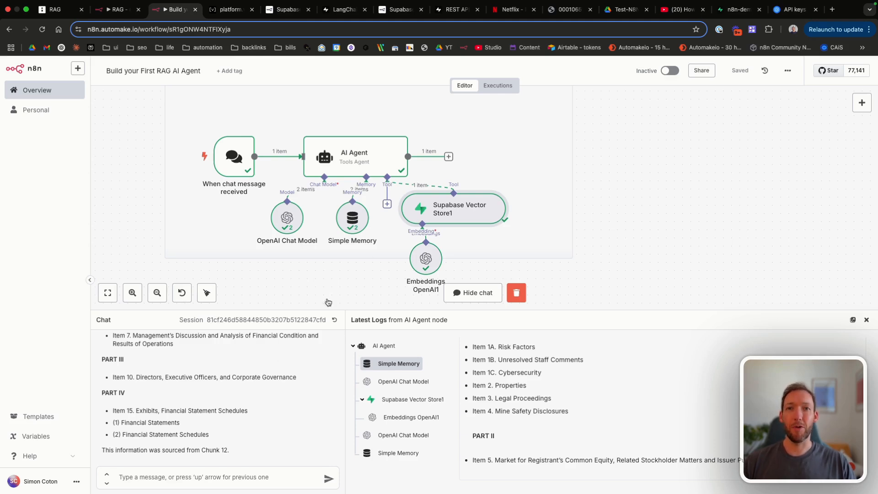
{"action": "left_click", "coordinate": [567, 9]}
{"action": "scroll", "coordinate": [406, 348], "scroll_direction": "down", "scroll_amount": 10}
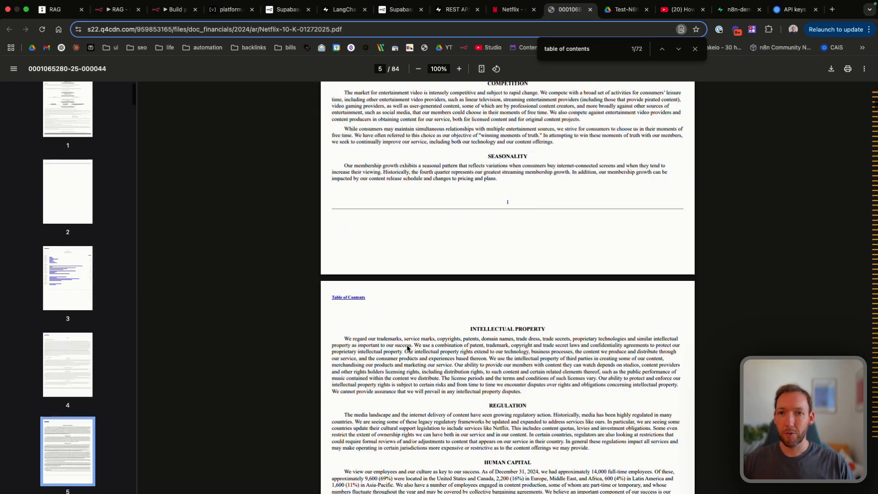
{"action": "key", "text": "ctrl+f"}
{"action": "type", "text": "streaming"}
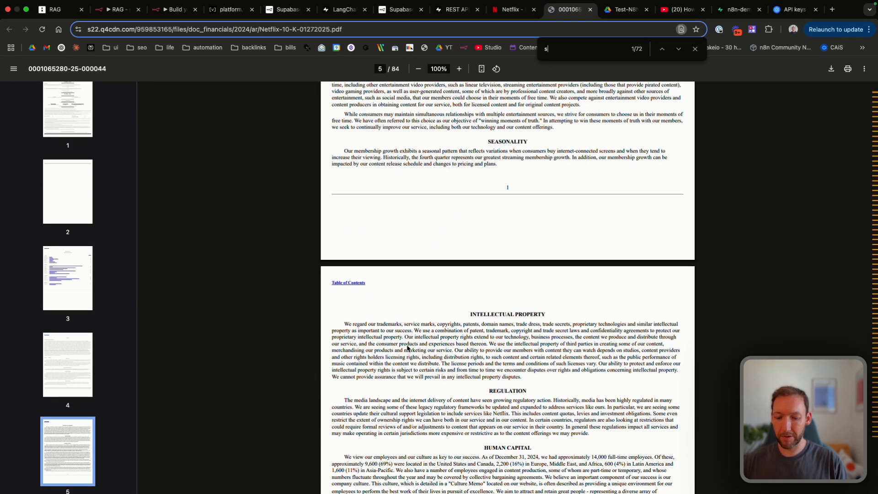
{"action": "key", "text": "BackSpace"}
{"action": "key", "text": "BackSpace"}
{"action": "key", "text": "BackSpace"}
{"action": "key", "text": "BackSpace"}
{"action": "key", "text": "BackSpace"}
{"action": "key", "text": "BackSpace"}
{"action": "key", "text": "BackSpace"}
{"action": "key", "text": "BackSpace"}
{"action": "key", "text": "BackSpace"}
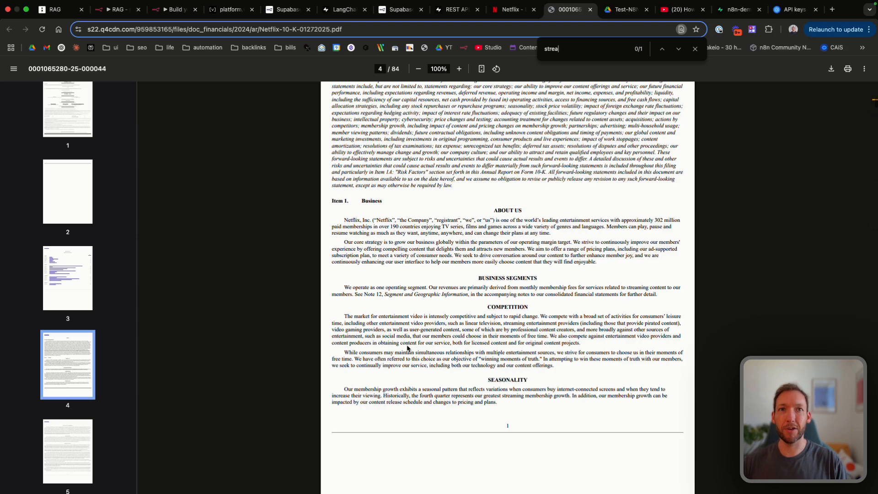
{"action": "type", "text": "revenues"}
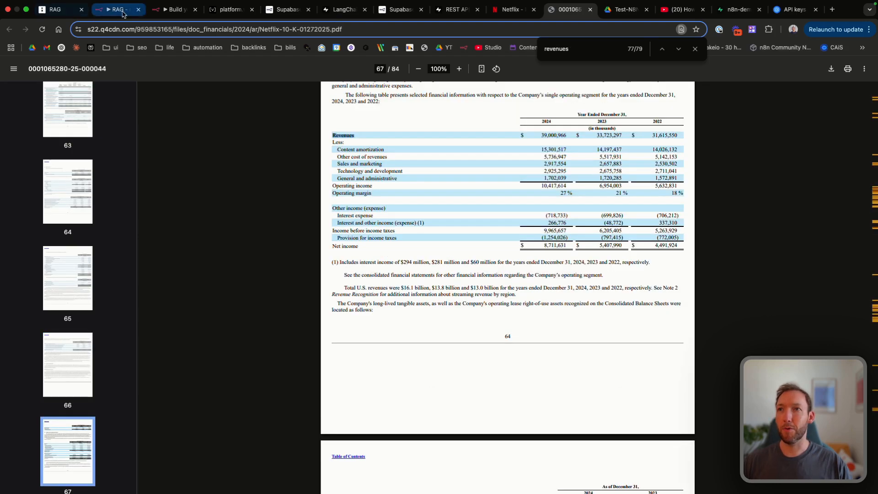
{"action": "left_click", "coordinate": [175, 9]}
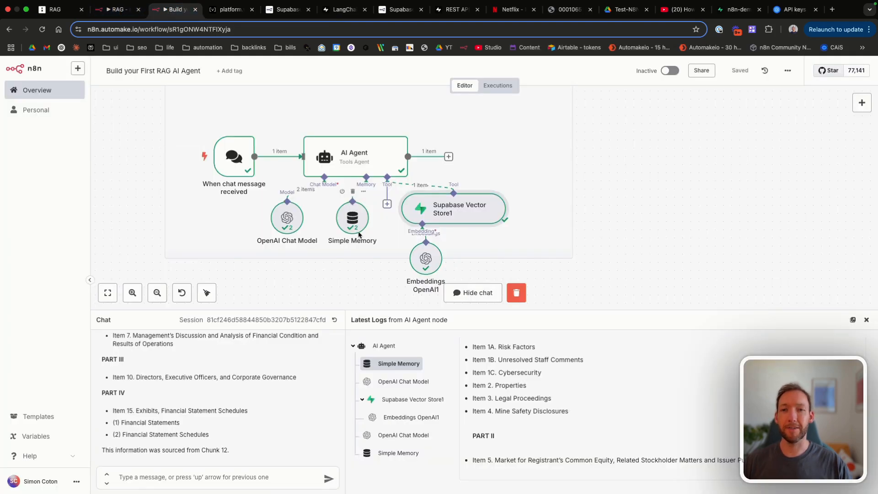
{"action": "left_click", "coordinate": [148, 477]}
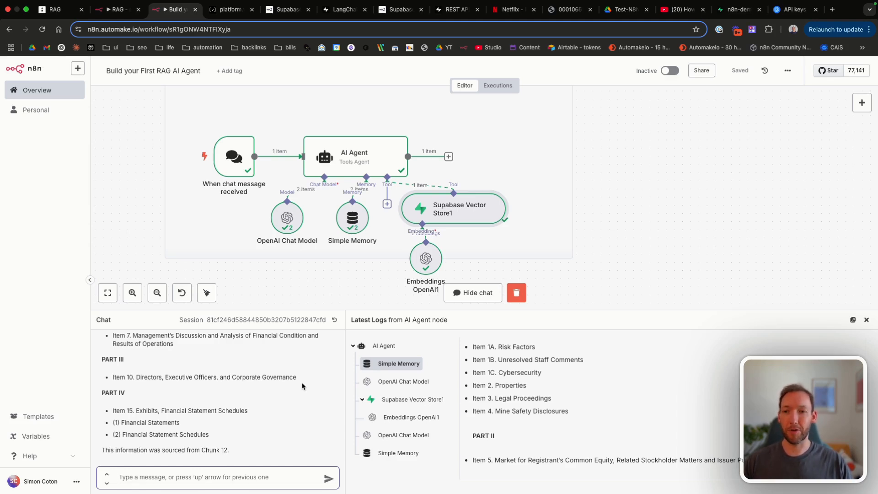
Step: Ask the agent 'tell me the streaming revenue for 2024' and highlight the revenue figure in its reply
{"action": "type", "text": "tell me the streaming revenue for 202"}
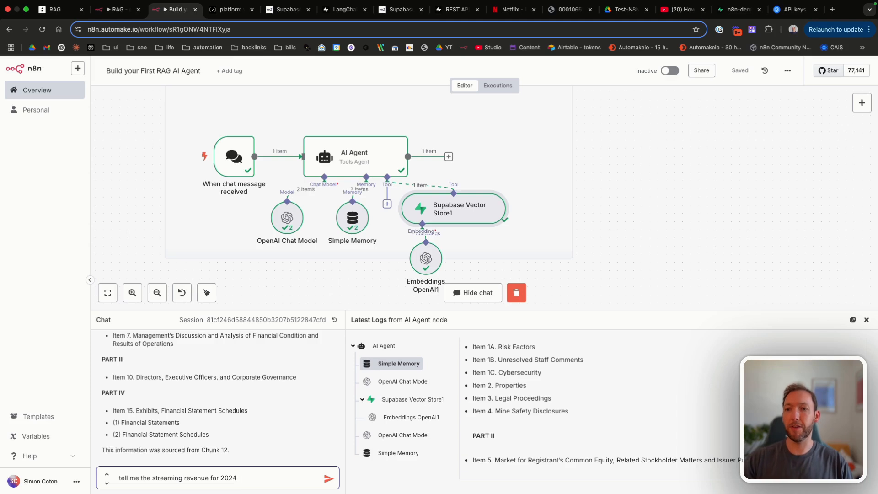
{"action": "type", "text": "4"}
{"action": "key", "text": "Return"}
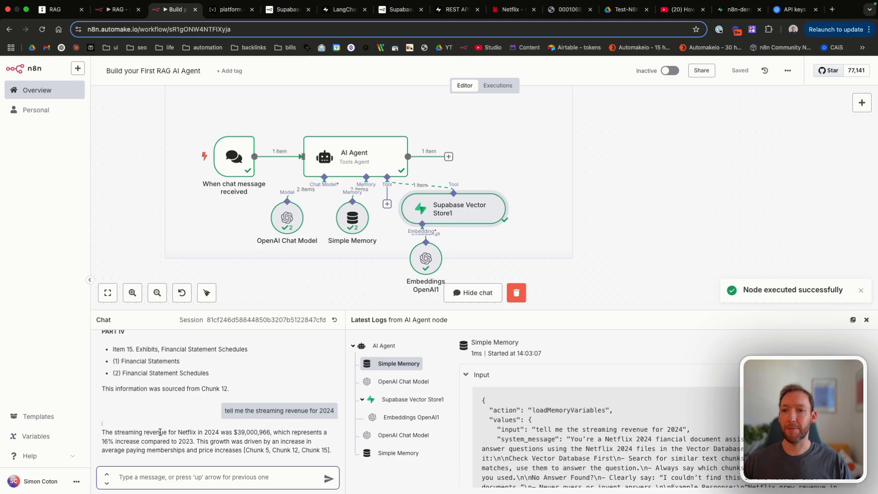
{"action": "left_click_drag", "start_coordinate": [138, 432], "coordinate": [251, 432]}
{"action": "left_click", "coordinate": [241, 432]}
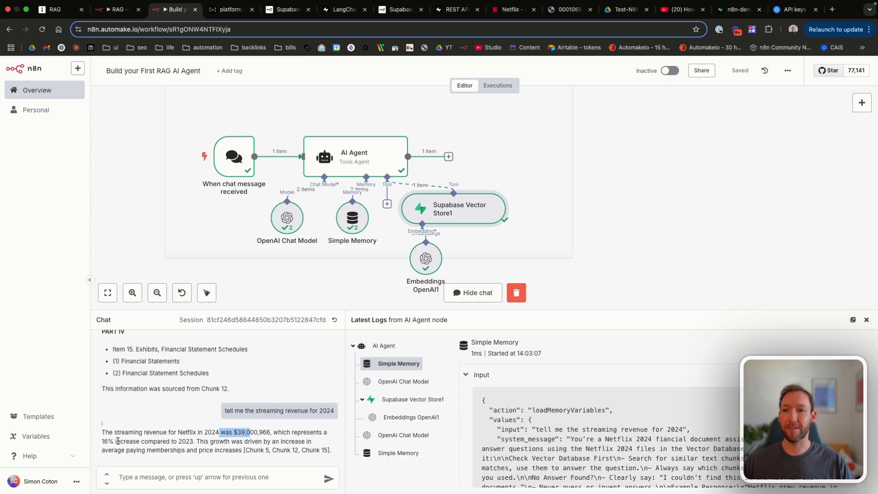
Step: Review the answer's increase over 2023 and growth explanation, then select 39,000,966 to search
{"action": "left_click_drag", "start_coordinate": [116, 441], "coordinate": [201, 441]}
{"action": "left_click", "coordinate": [201, 441]}
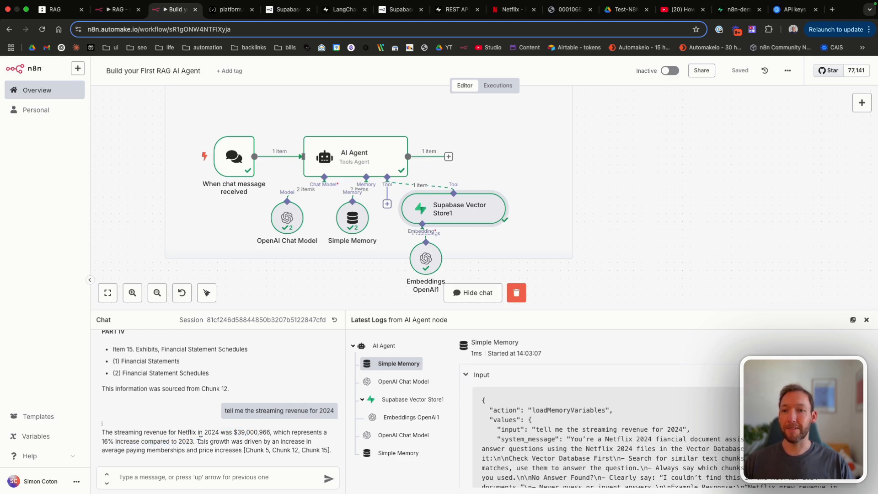
{"action": "left_click_drag", "start_coordinate": [197, 441], "coordinate": [241, 447]}
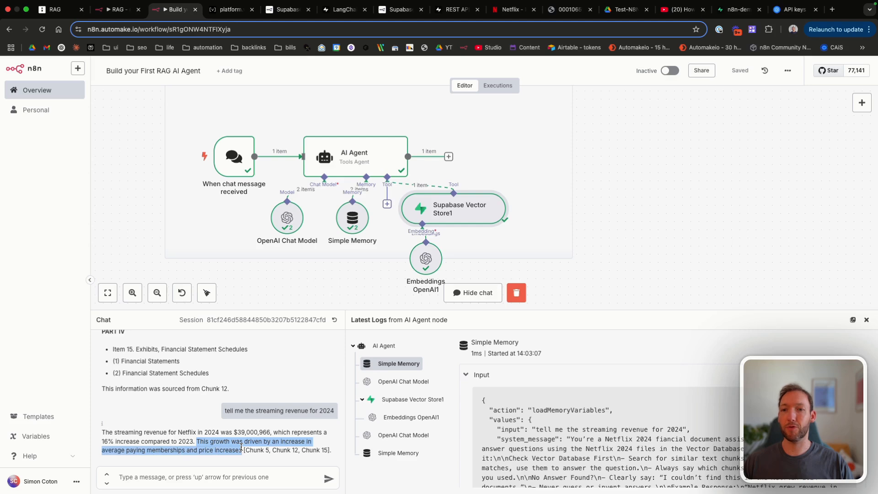
{"action": "left_click", "coordinate": [166, 446]}
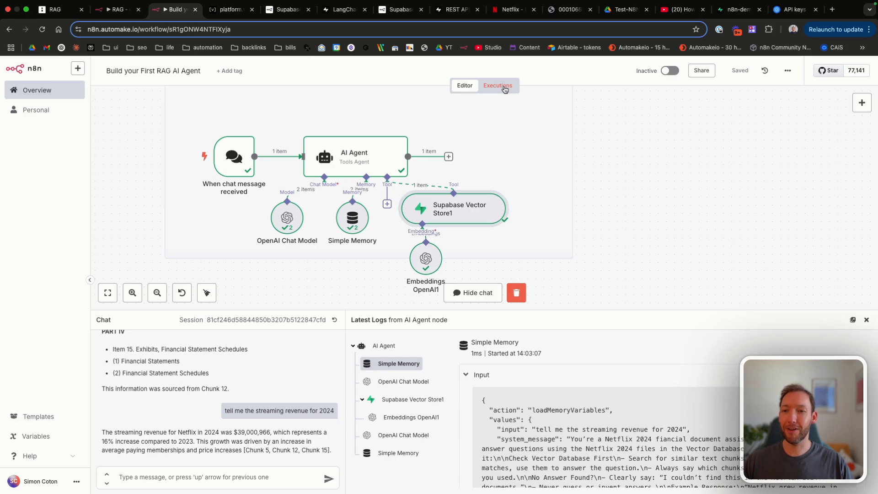
{"action": "left_click_drag", "start_coordinate": [237, 432], "coordinate": [264, 431]}
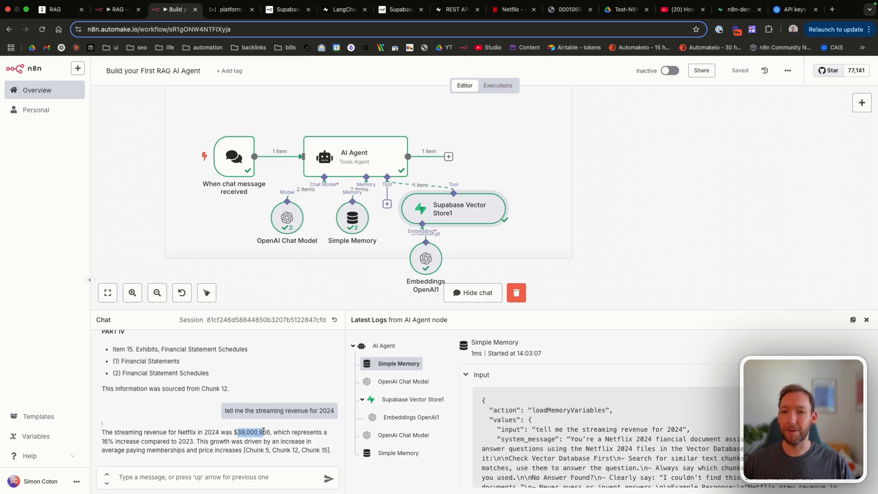
{"action": "left_click_drag", "start_coordinate": [264, 431], "coordinate": [270, 431]}
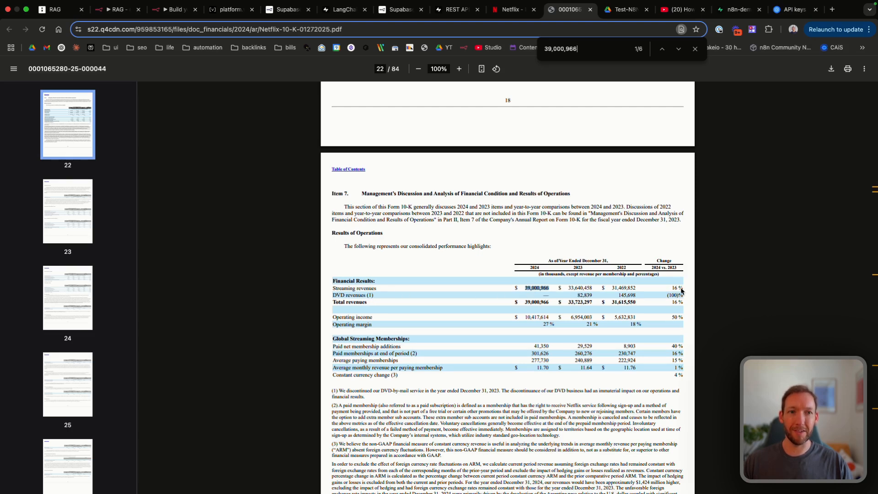
Step: Step forward through the 39,000,966 matches in the Netflix 10-K PDF
{"action": "left_click", "coordinate": [677, 53]}
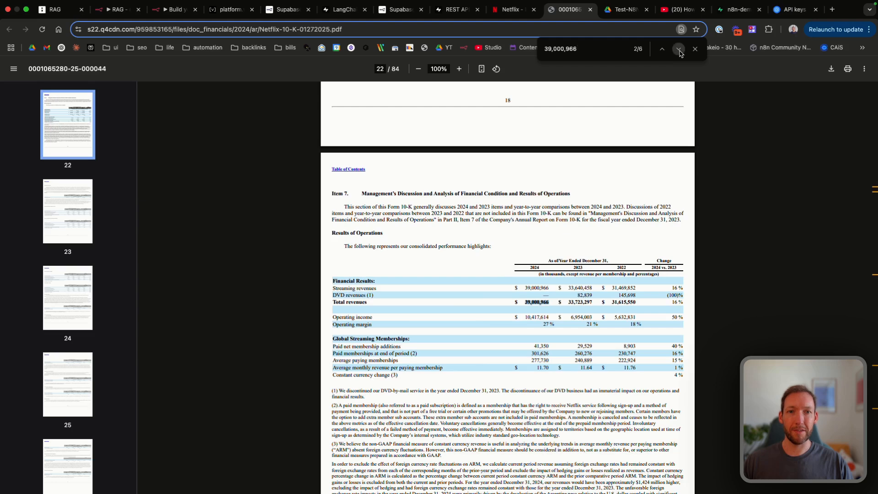
{"action": "left_click", "coordinate": [679, 53]}
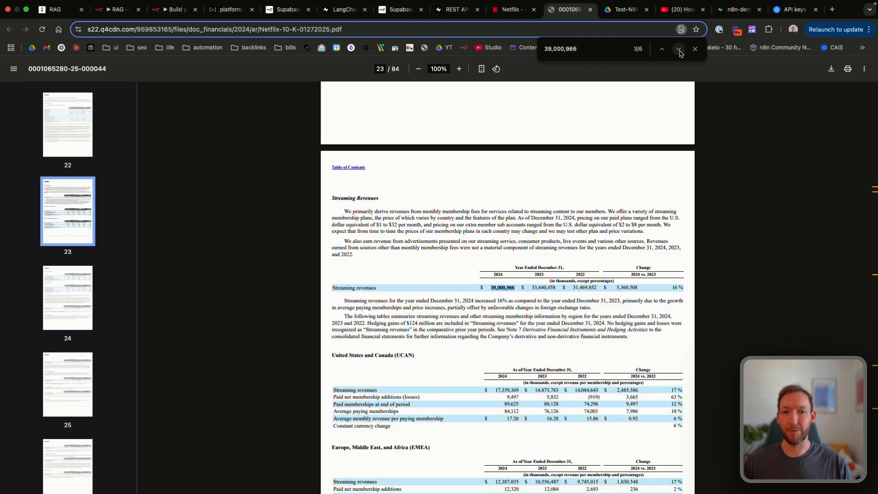
{"action": "left_click", "coordinate": [679, 53]}
{"action": "left_click", "coordinate": [679, 53]}
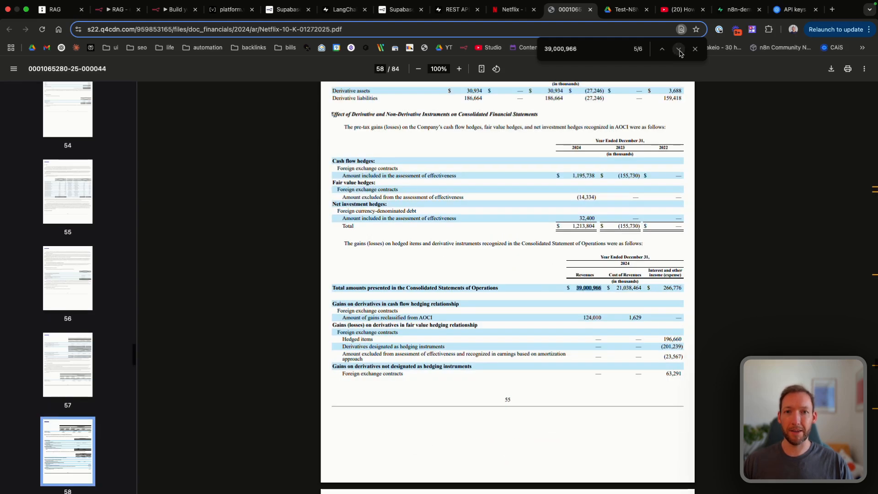
{"action": "left_click", "coordinate": [679, 53]}
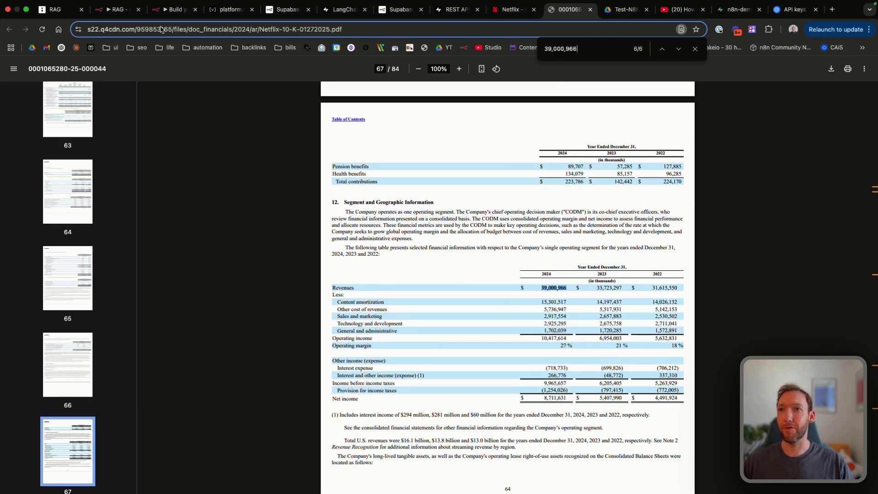
Step: Recheck the agent's answer, then step back to the first match on page 22 before returning to n8n
{"action": "left_click", "coordinate": [169, 10]}
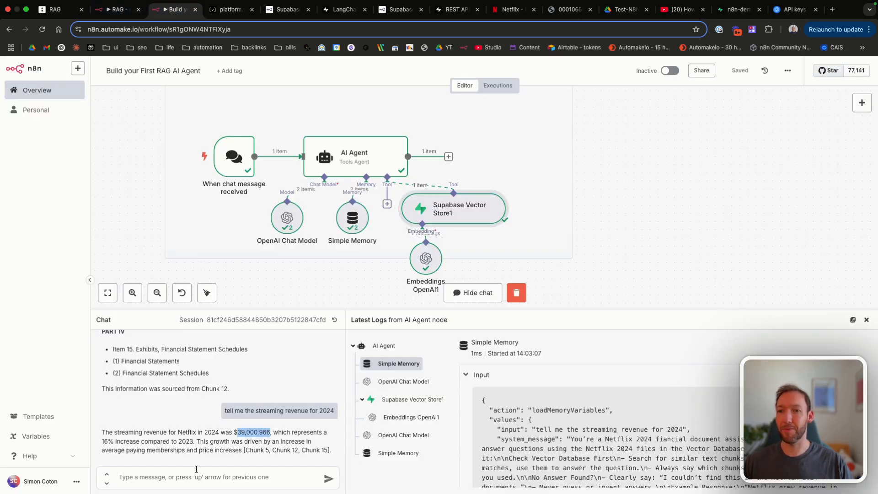
{"action": "left_click", "coordinate": [567, 10]}
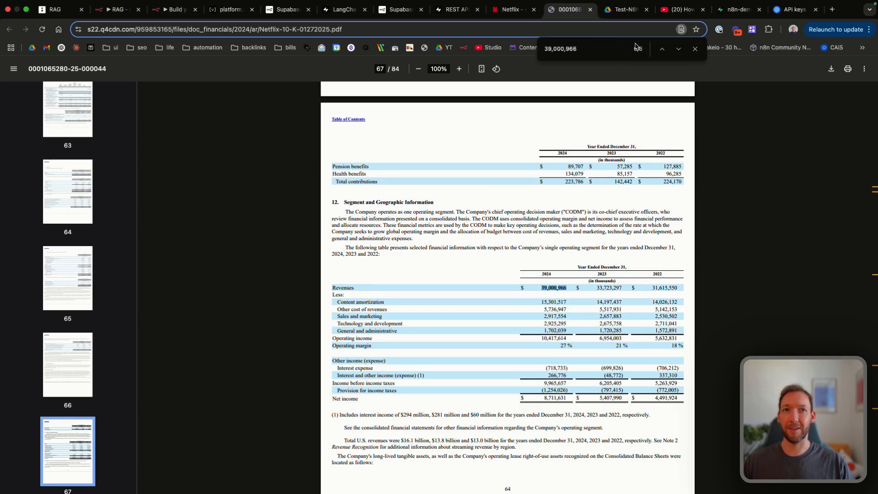
{"action": "left_click", "coordinate": [662, 49]}
{"action": "left_click", "coordinate": [663, 49]}
{"action": "left_click", "coordinate": [662, 50]}
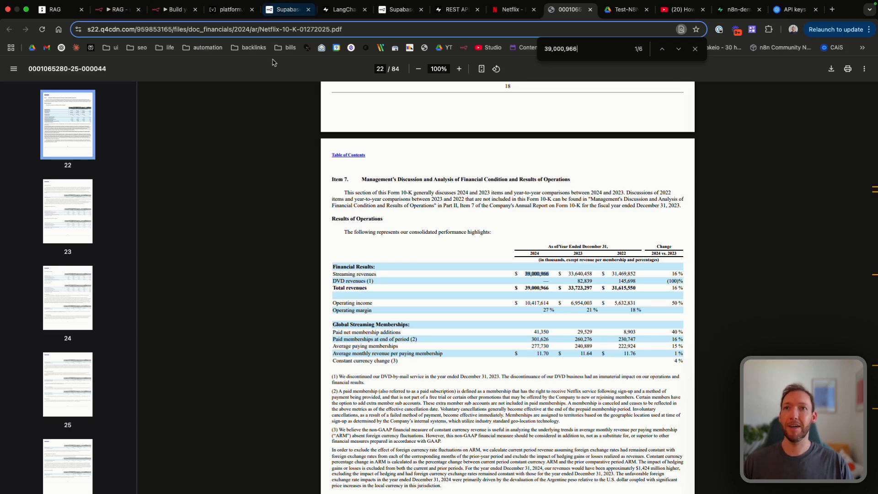
{"action": "left_click", "coordinate": [171, 9]}
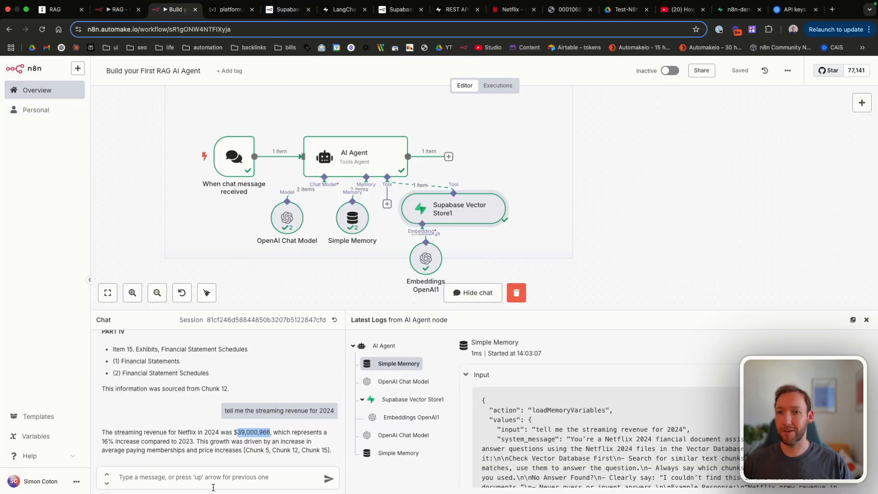
{"action": "left_click", "coordinate": [199, 476]}
{"action": "left_click_drag", "start_coordinate": [300, 450], "coordinate": [323, 450]}
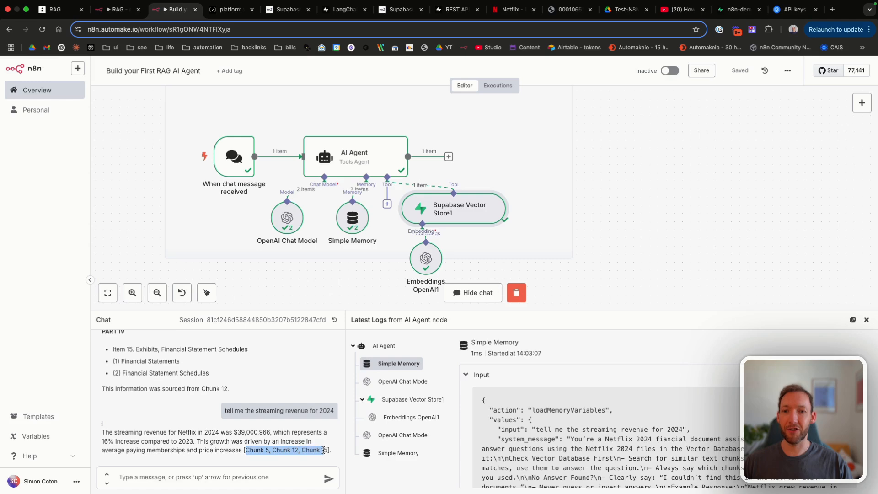
{"action": "left_click", "coordinate": [737, 9]}
{"action": "double_click", "coordinate": [285, 176]}
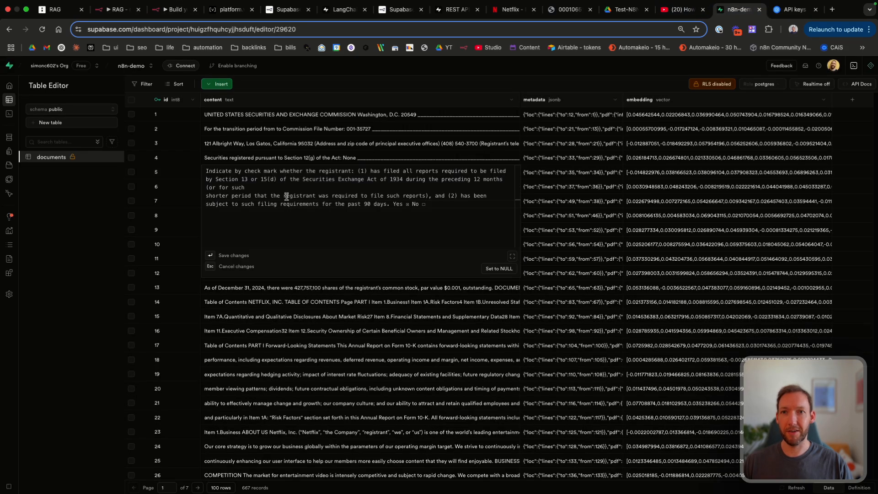
{"action": "key", "text": "Escape"}
{"action": "left_click", "coordinate": [297, 303]}
{"action": "scroll", "coordinate": [296, 302], "scroll_direction": "down", "scroll_amount": 1}
{"action": "double_click", "coordinate": [308, 240]}
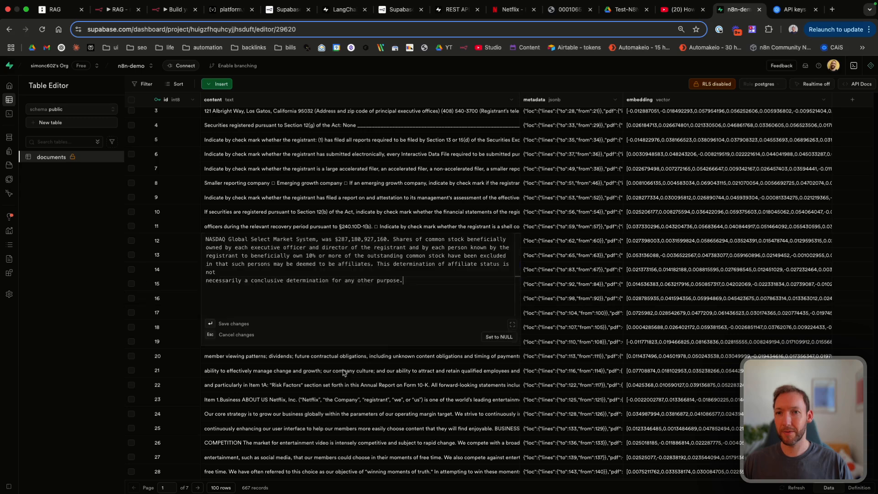
{"action": "left_click", "coordinate": [345, 381]}
{"action": "scroll", "coordinate": [346, 380], "scroll_direction": "down", "scroll_amount": 1}
{"action": "double_click", "coordinate": [280, 250]}
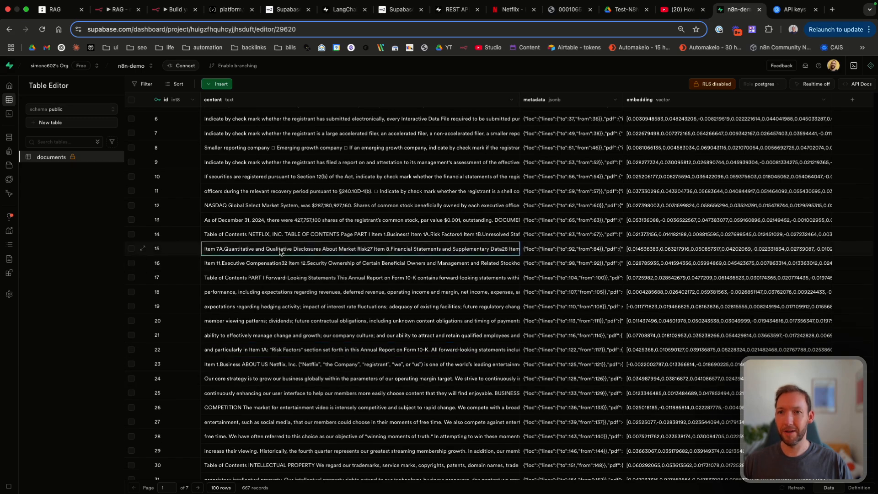
{"action": "left_click", "coordinate": [304, 382]}
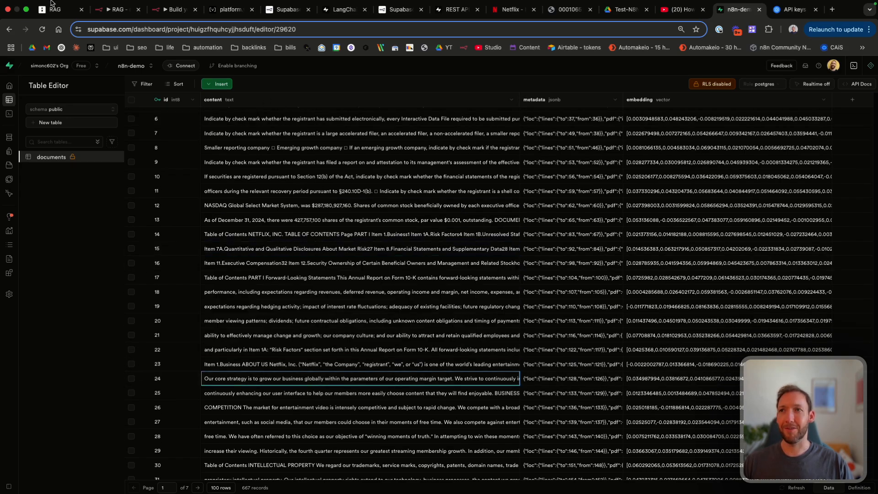
{"action": "mouse_move", "coordinate": [53, 4]}
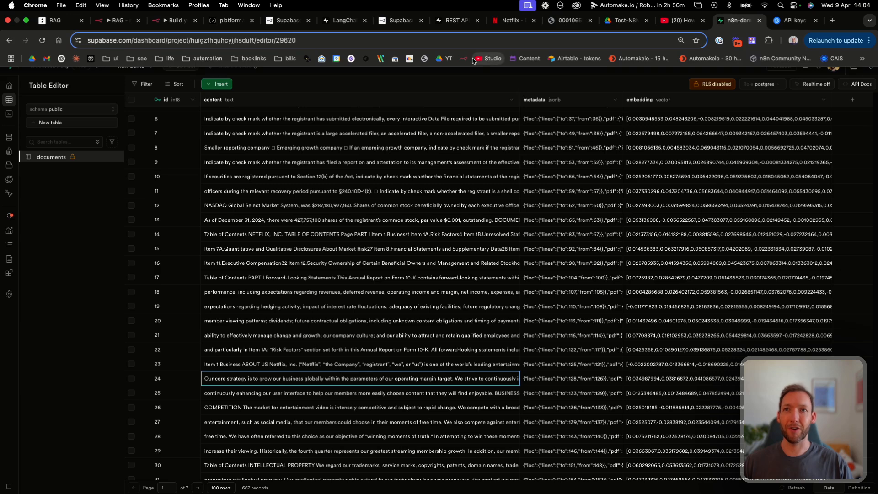
{"action": "left_click", "coordinate": [162, 14]}
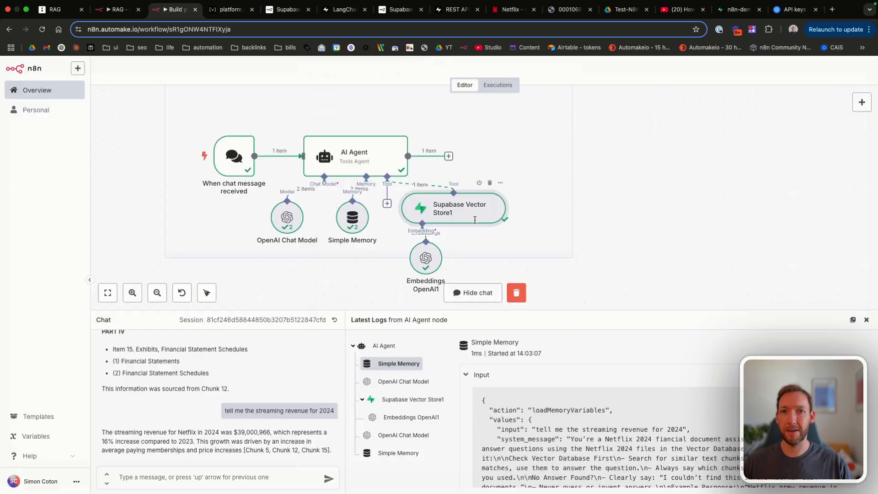
Step: Inspect the Supabase Vector Store1 node's output, highlighting the retrieved chunks' metadata
{"action": "double_click", "coordinate": [474, 220]}
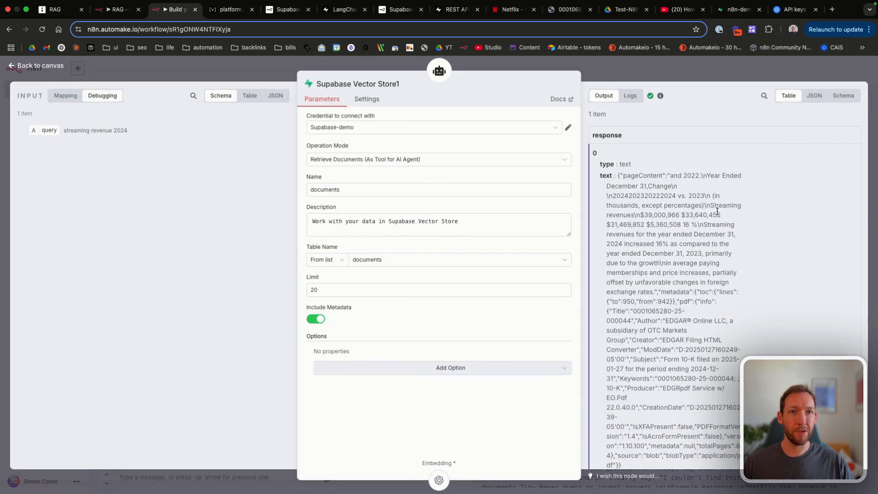
{"action": "scroll", "coordinate": [717, 211], "scroll_direction": "down", "scroll_amount": 5}
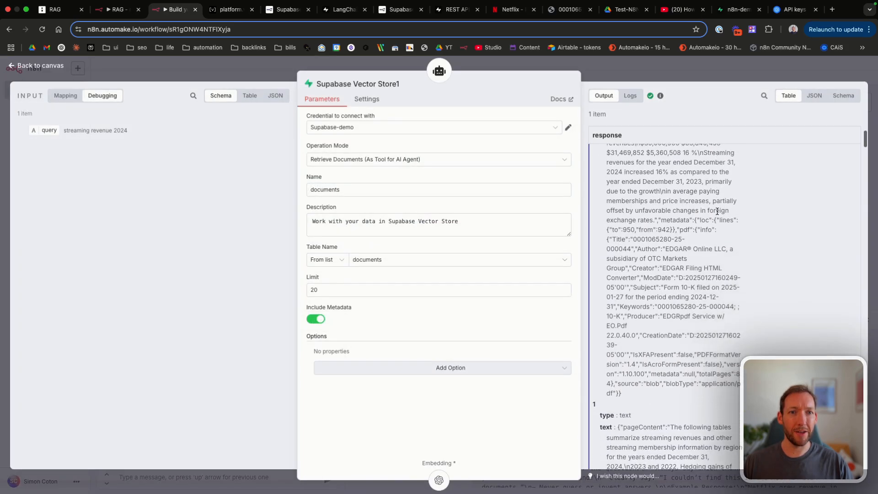
{"action": "scroll", "coordinate": [717, 214], "scroll_direction": "down", "scroll_amount": 15}
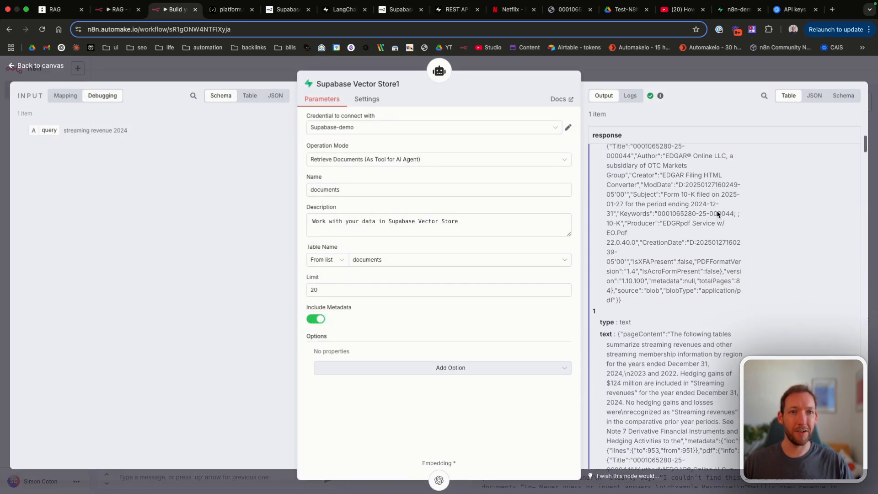
{"action": "left_click_drag", "start_coordinate": [610, 252], "coordinate": [724, 274]}
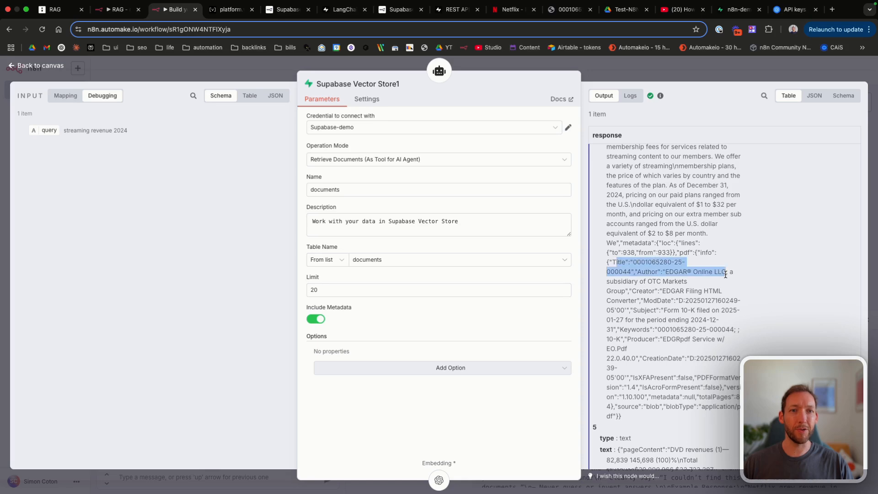
{"action": "left_click", "coordinate": [724, 275]}
{"action": "left_click_drag", "start_coordinate": [606, 259], "coordinate": [687, 302]}
{"action": "left_click", "coordinate": [687, 302]}
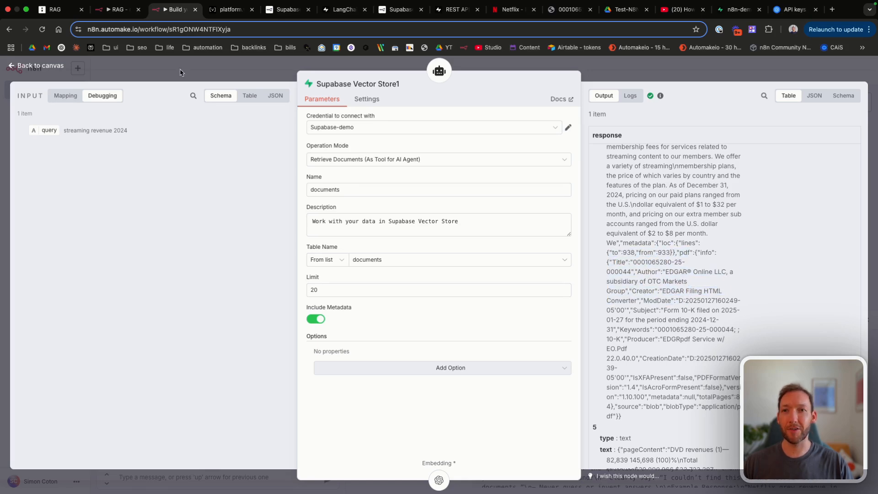
{"action": "left_click", "coordinate": [50, 64]}
Step: Delete the chunk-citation instruction and the example response's chunk citation from the AI Agent system message
{"action": "double_click", "coordinate": [356, 157]}
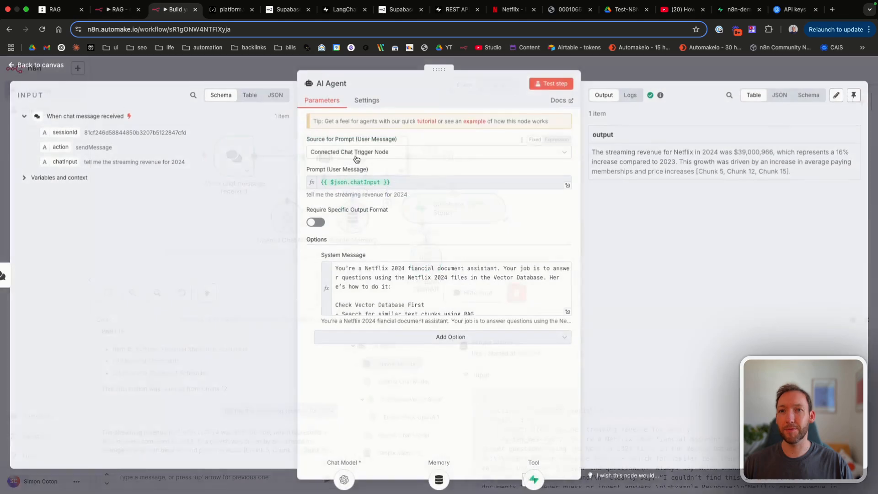
{"action": "scroll", "coordinate": [403, 309], "scroll_direction": "down", "scroll_amount": 3}
{"action": "left_click", "coordinate": [336, 302]}
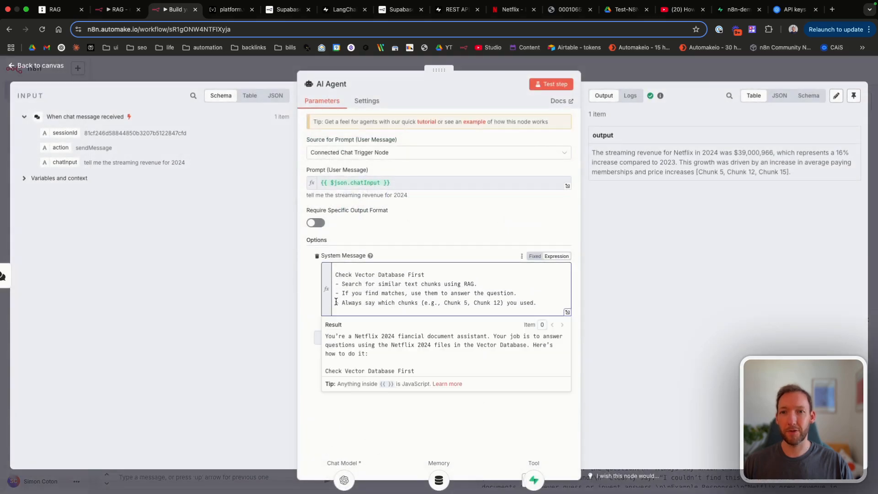
{"action": "left_click_drag", "start_coordinate": [336, 302], "coordinate": [538, 302]}
{"action": "key", "text": "BackSpace"}
{"action": "key", "text": "BackSpace"}
{"action": "scroll", "coordinate": [457, 297], "scroll_direction": "down", "scroll_amount": 2}
{"action": "left_click_drag", "start_coordinate": [529, 301], "coordinate": [541, 306]}
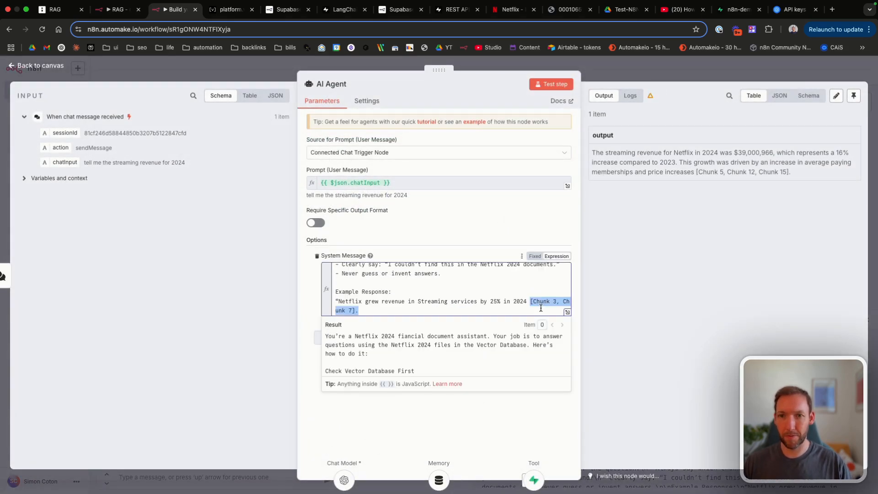
{"action": "key", "text": "BackSpace"}
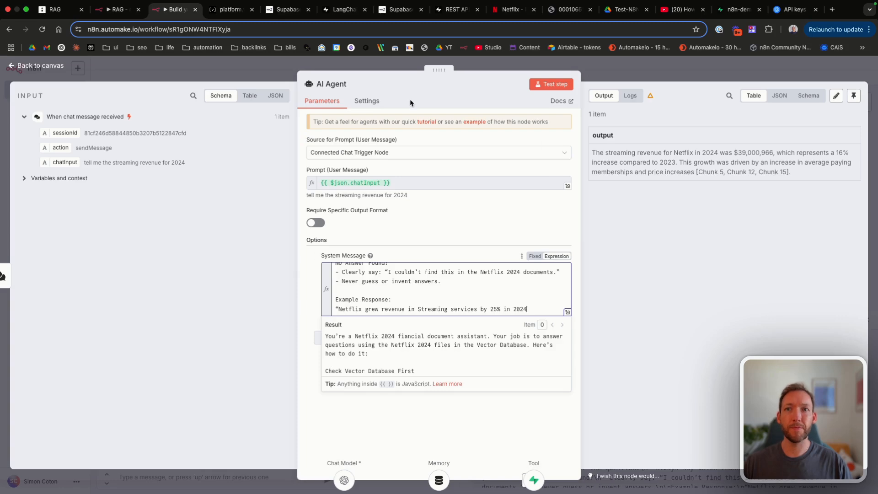
{"action": "left_click", "coordinate": [47, 66]}
Step: Save the workflow and ask the agent 'now give me the streaming revenues breakdown per year'
{"action": "left_click", "coordinate": [740, 72]}
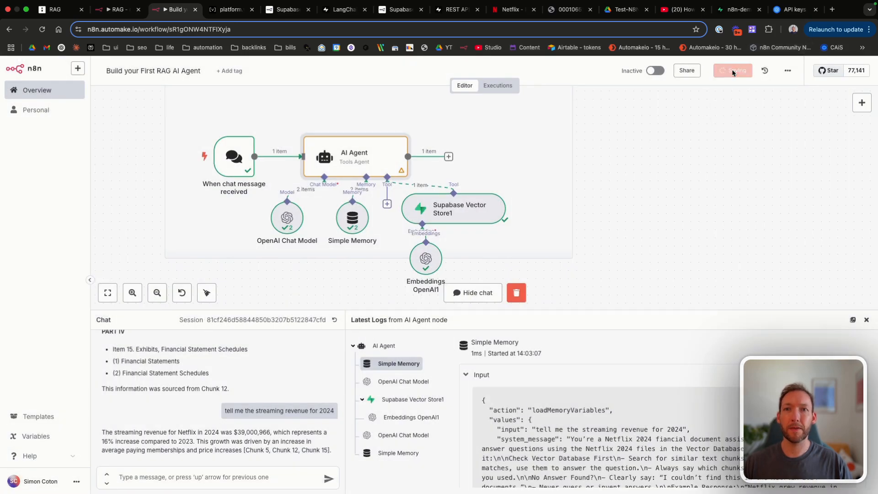
{"action": "left_click", "coordinate": [176, 475]}
{"action": "type", "text": "now give me the streaming revenues breakdown per year"}
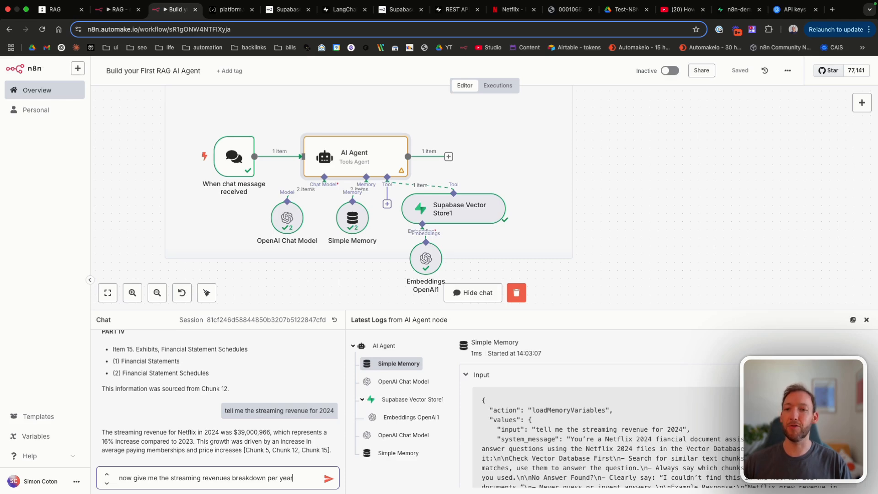
{"action": "key", "text": "Return"}
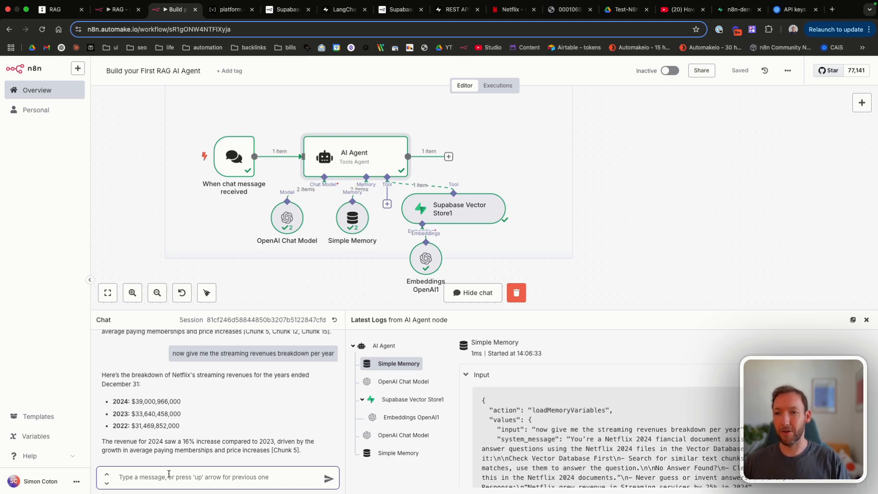
Step: After checking the 10-K PDF, ask for a further breakdown of operating costs and DVD revenues for those years
{"action": "type", "text": "give me a further brewak"}
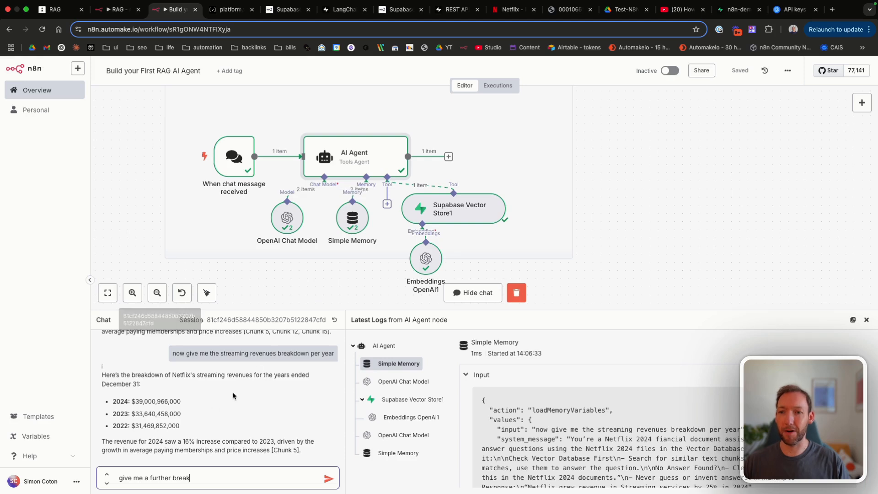
{"action": "type", "text": "down"}
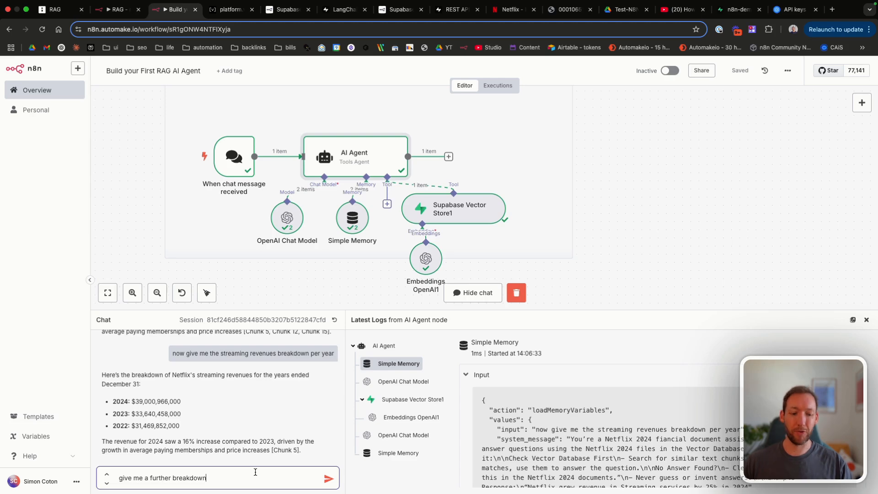
{"action": "left_click", "coordinate": [567, 9]}
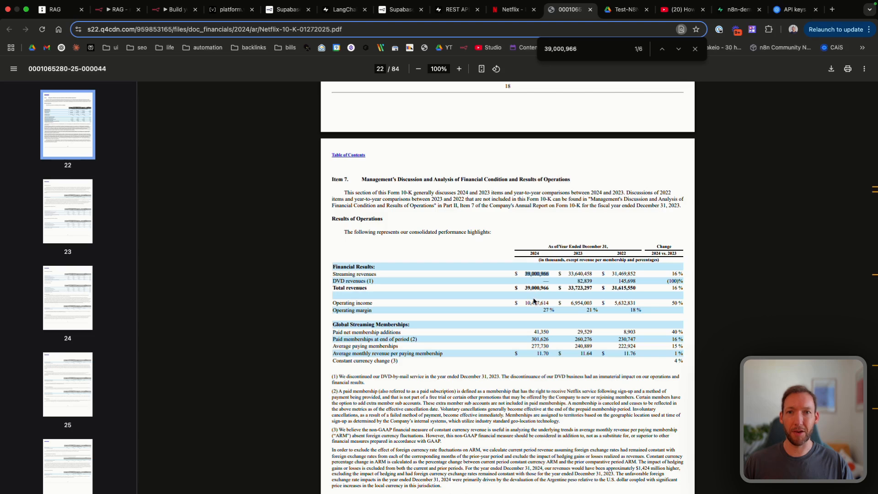
{"action": "left_click", "coordinate": [176, 9]}
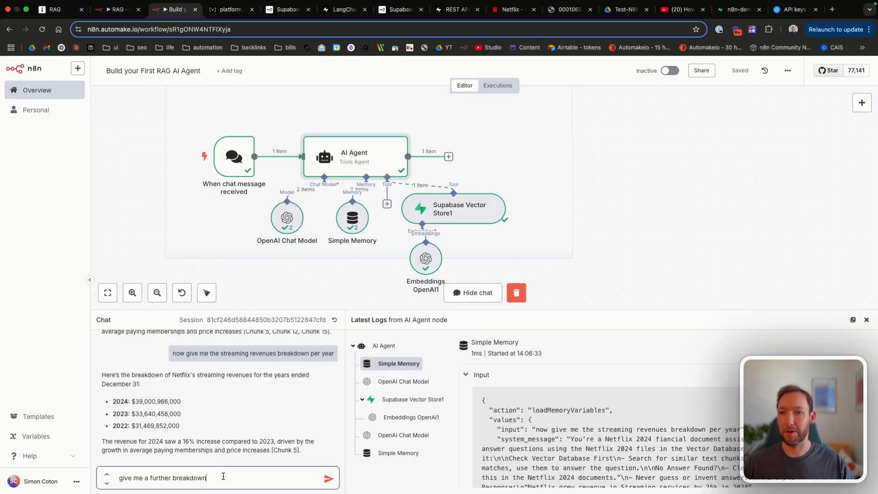
{"action": "type", "text": "of op"}
{"action": "type", "text": "erating costs and dvd revenues for those years"}
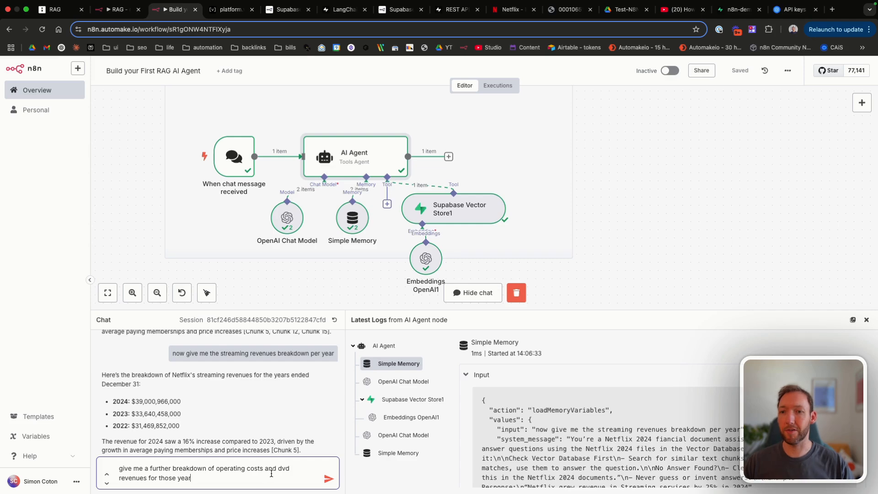
{"action": "key", "text": "Return"}
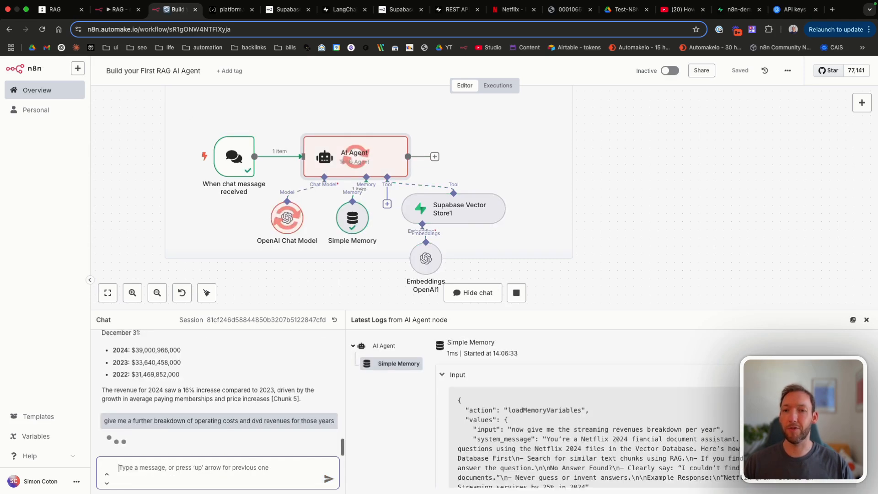
Step: Compare the 10-K PDF with the agent's reply, highlighting the 2024 cost of revenues figure
{"action": "left_click", "coordinate": [560, 10]}
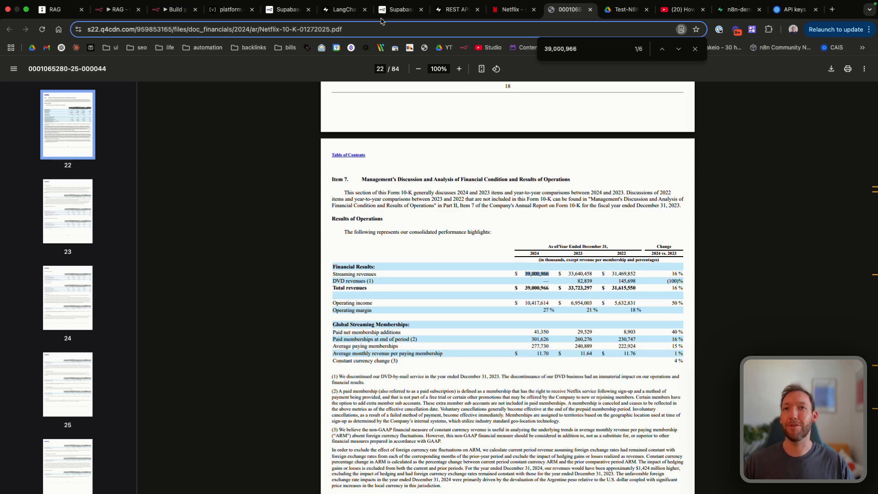
{"action": "left_click", "coordinate": [173, 20]}
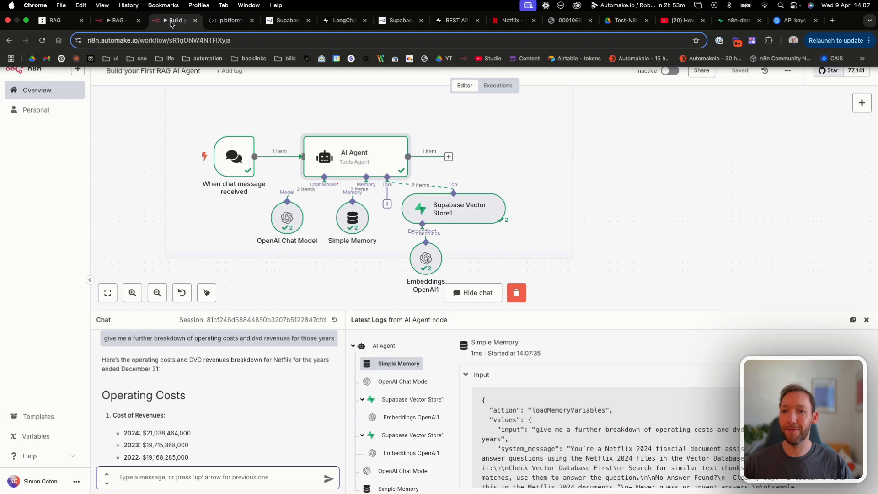
{"action": "scroll", "coordinate": [213, 391], "scroll_direction": "down", "scroll_amount": 10}
{"action": "scroll", "coordinate": [213, 392], "scroll_direction": "up", "scroll_amount": 10}
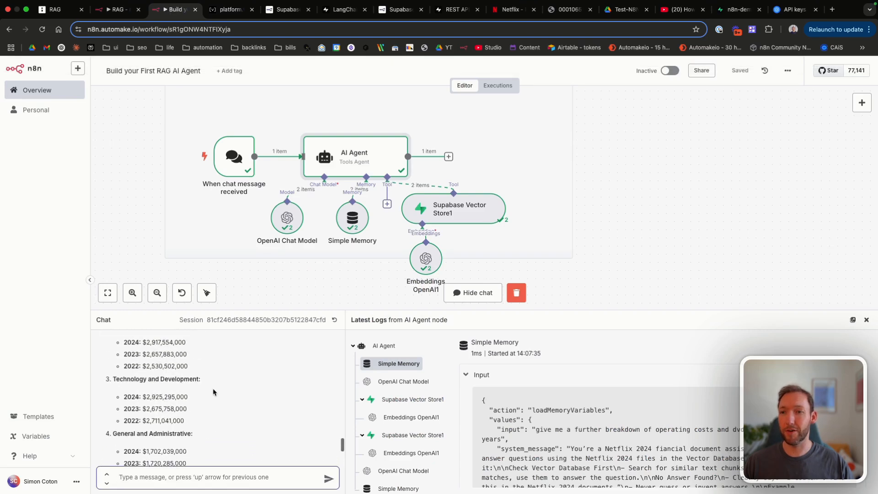
{"action": "scroll", "coordinate": [188, 406], "scroll_direction": "down", "scroll_amount": 1}
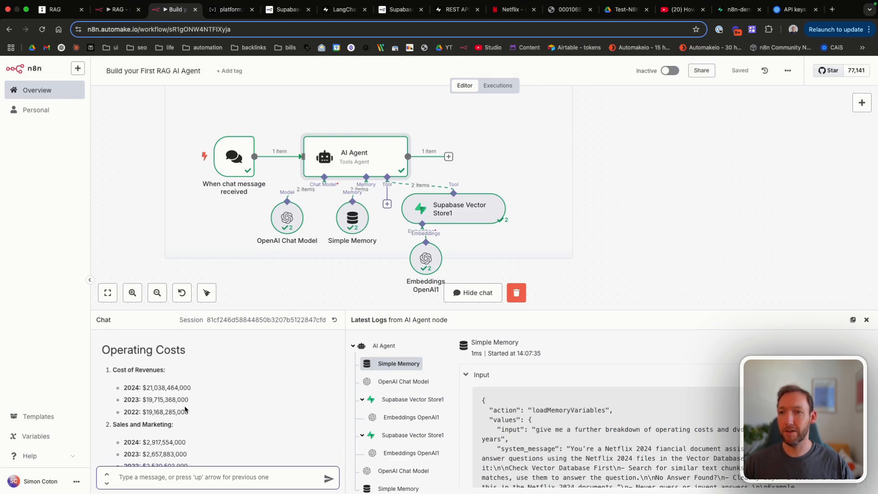
{"action": "left_click_drag", "start_coordinate": [145, 387], "coordinate": [198, 388]}
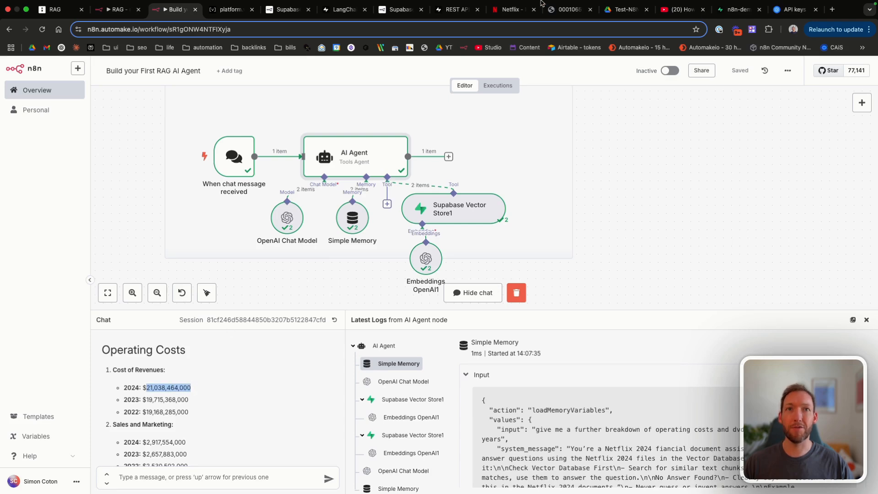
{"action": "left_click", "coordinate": [198, 388]}
Step: Select the 21,038,464 cost of revenues figure in the answer and switch to the 10-K PDF to verify
{"action": "scroll", "coordinate": [198, 401], "scroll_direction": "down", "scroll_amount": 1}
{"action": "scroll", "coordinate": [198, 401], "scroll_direction": "down", "scroll_amount": 2}
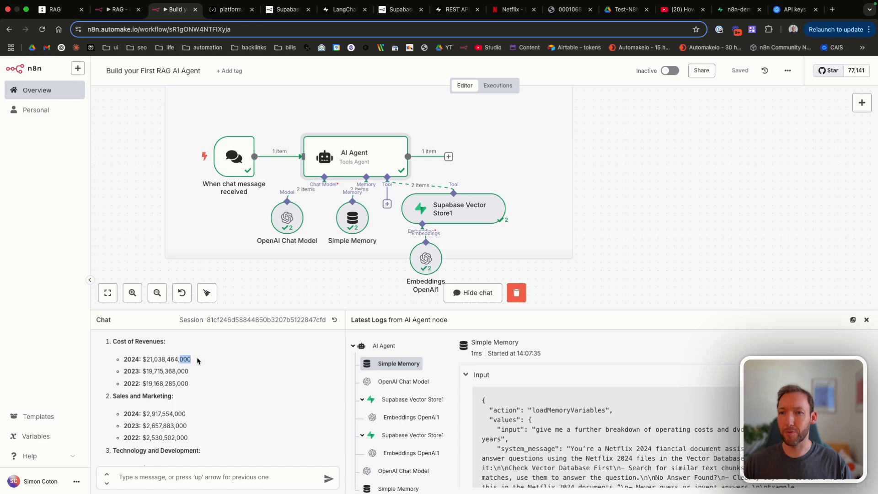
{"action": "mouse_move", "coordinate": [179, 359]}
{"action": "left_mouse_down"}
{"action": "mouse_move", "coordinate": [147, 359]}
{"action": "mouse_move", "coordinate": [179, 358]}
{"action": "left_mouse_up"}
{"action": "left_click", "coordinate": [148, 359]}
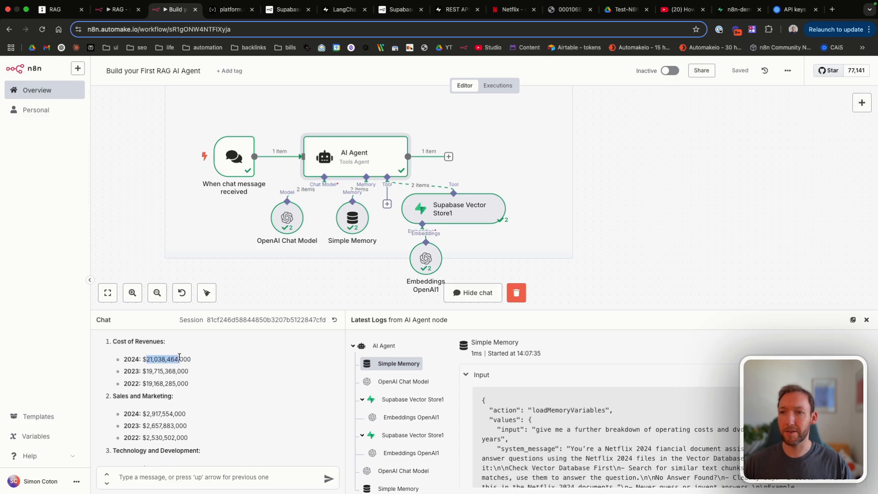
{"action": "left_click", "coordinate": [569, 9]}
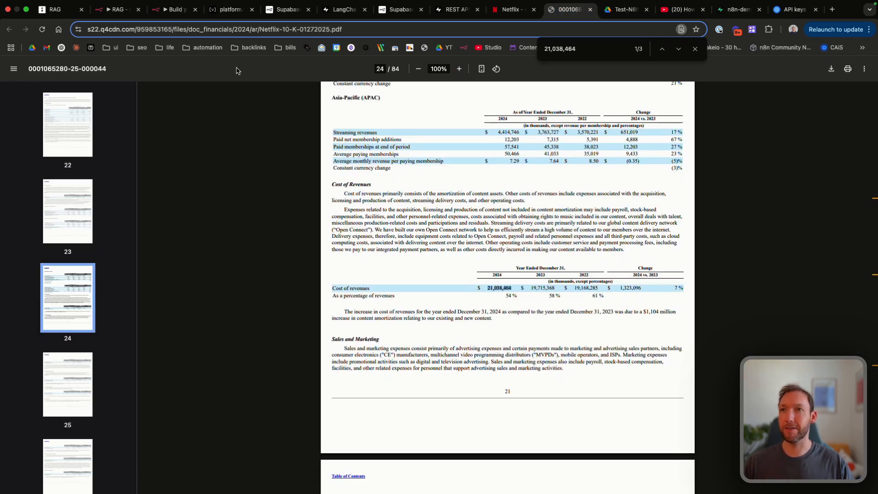
Step: Copy the 2024 Sales and marketing figure from the chat and search the PDF for 2,917,554
{"action": "left_click", "coordinate": [172, 9]}
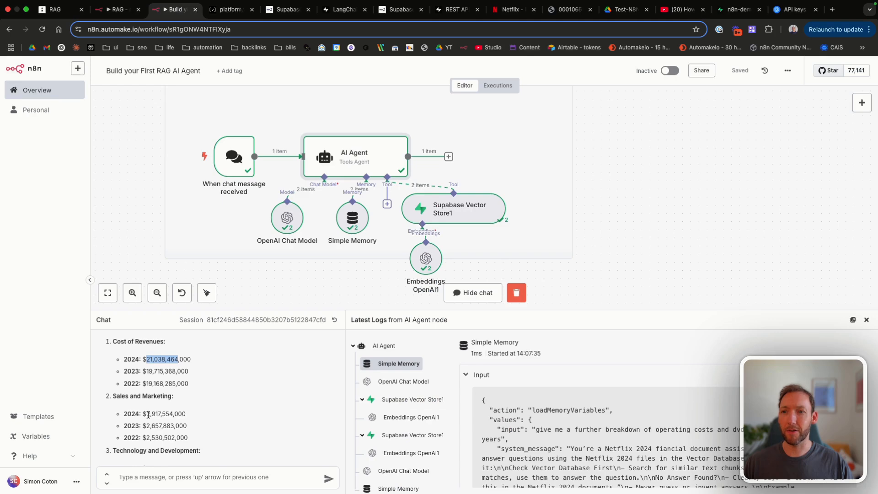
{"action": "left_click_drag", "start_coordinate": [147, 413], "coordinate": [198, 414]}
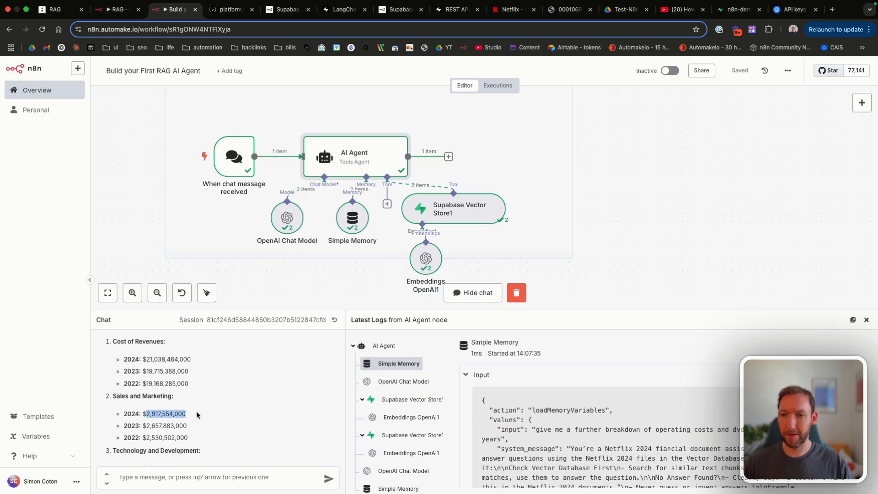
{"action": "left_click", "coordinate": [567, 10]}
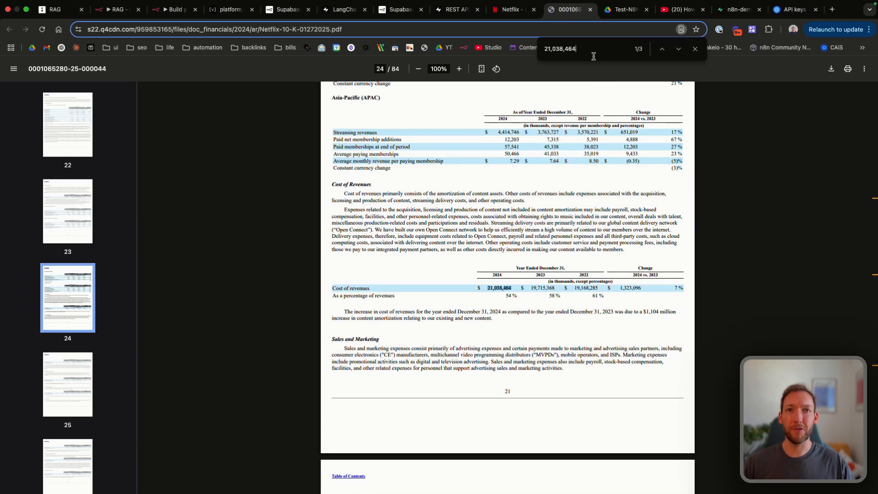
{"action": "key", "text": "super+a"}
{"action": "type", "text": "2,917,554"}
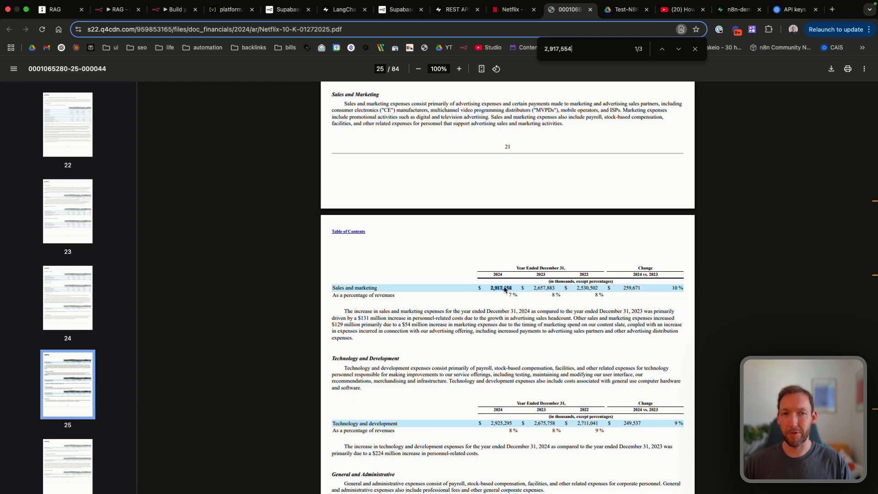
Step: Review the matched figure on pages 24–25, highlighting the Technology and development row
{"action": "scroll", "coordinate": [505, 289], "scroll_direction": "down", "scroll_amount": 1}
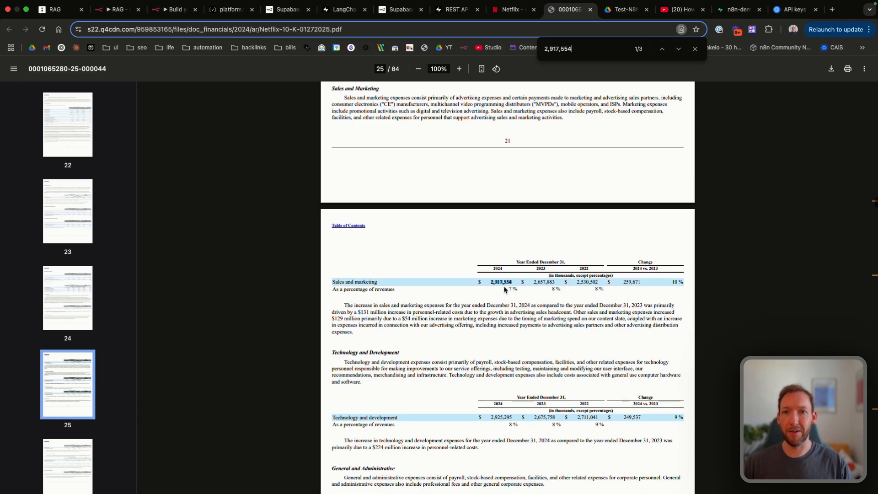
{"action": "scroll", "coordinate": [502, 290], "scroll_direction": "up", "scroll_amount": 7}
{"action": "scroll", "coordinate": [485, 298], "scroll_direction": "up", "scroll_amount": 3}
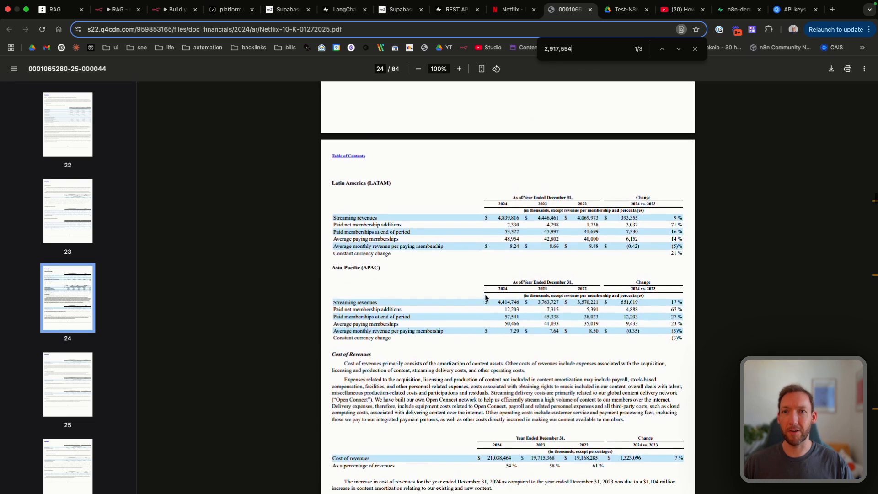
{"action": "scroll", "coordinate": [422, 373], "scroll_direction": "down", "scroll_amount": 3}
{"action": "scroll", "coordinate": [365, 380], "scroll_direction": "down", "scroll_amount": 10}
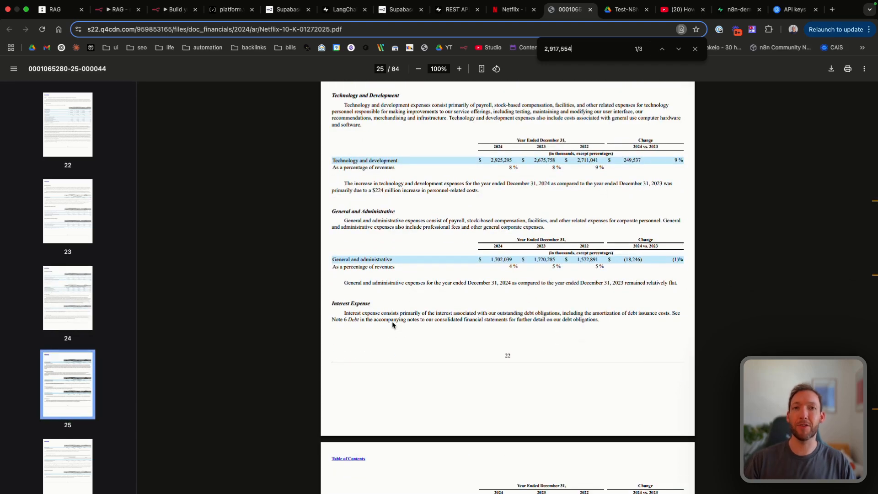
{"action": "scroll", "coordinate": [392, 321], "scroll_direction": "up", "scroll_amount": 3}
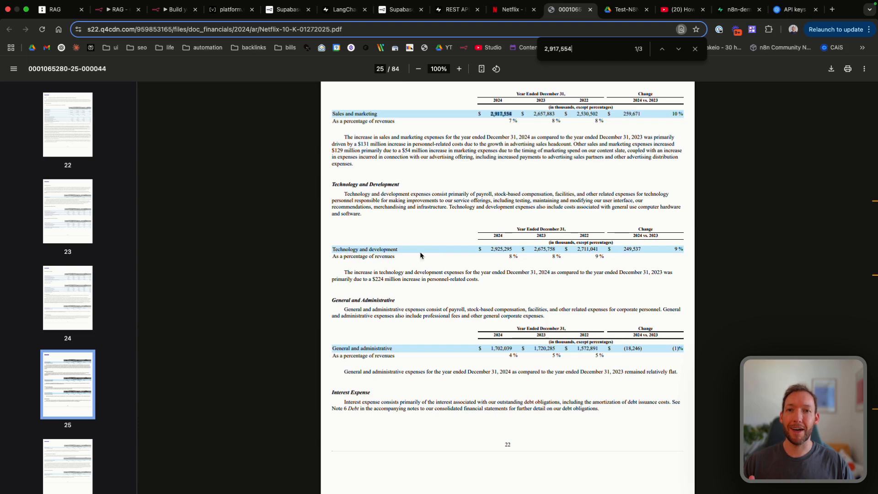
{"action": "left_click", "coordinate": [437, 257]}
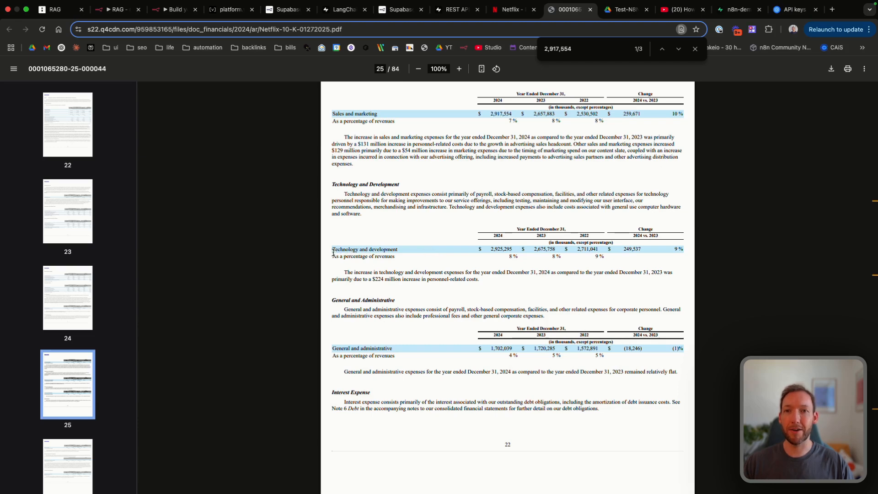
{"action": "left_click_drag", "start_coordinate": [332, 249], "coordinate": [683, 249]}
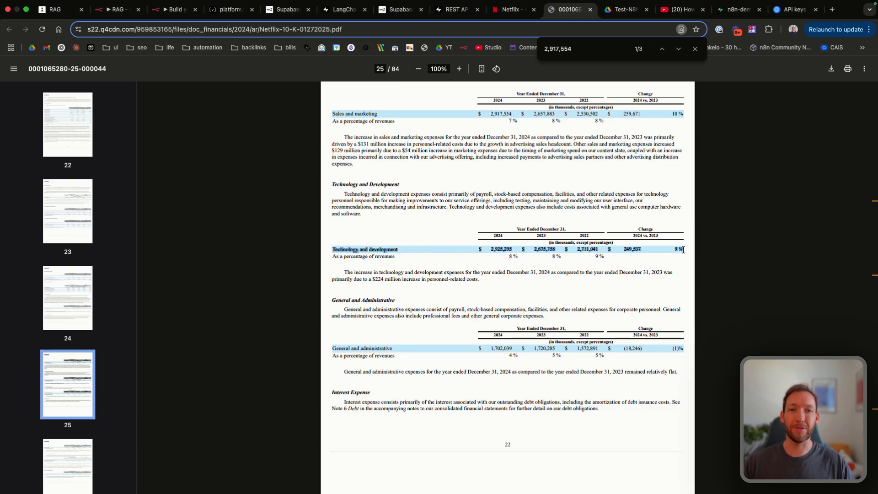
{"action": "left_click", "coordinate": [683, 250]}
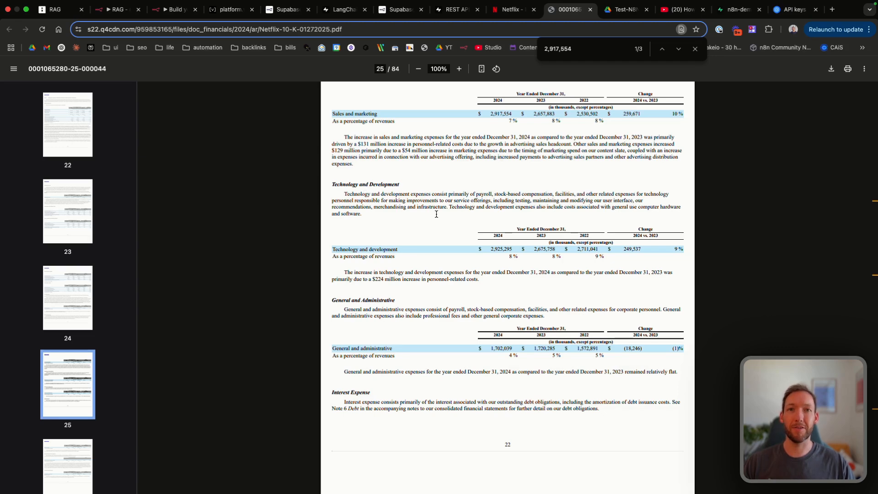
Step: Search the PDF for 'stock performance' and read the Stock Performance Graph intro on page 21
{"action": "key", "text": "super+f"}
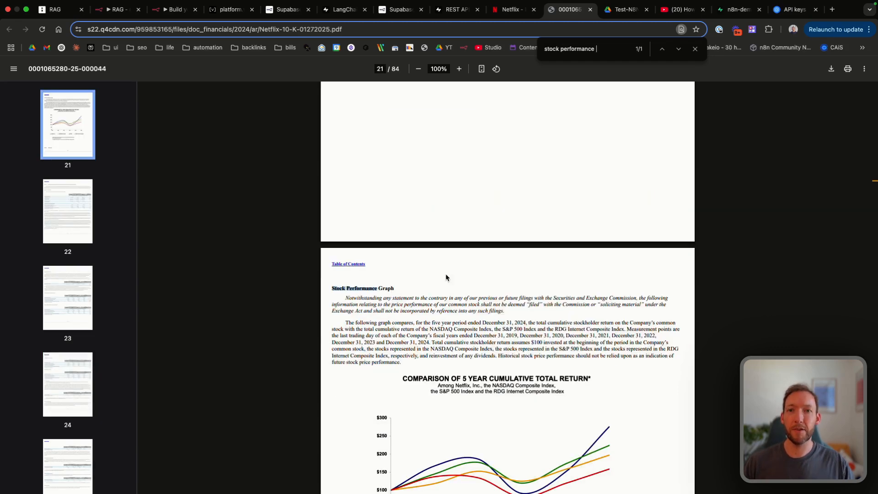
{"action": "scroll", "coordinate": [452, 315], "scroll_direction": "down", "scroll_amount": 2}
{"action": "scroll", "coordinate": [452, 316], "scroll_direction": "down", "scroll_amount": 2}
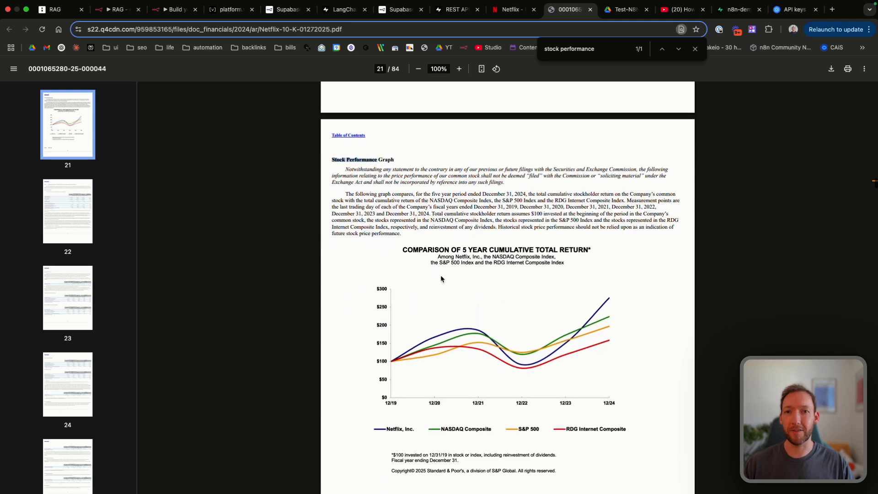
{"action": "scroll", "coordinate": [410, 318], "scroll_direction": "down", "scroll_amount": 1}
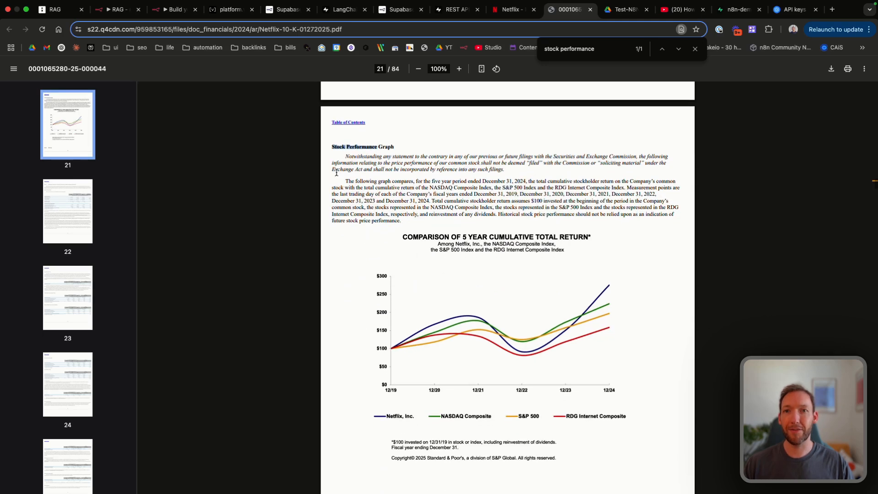
{"action": "left_click_drag", "start_coordinate": [343, 182], "coordinate": [562, 221]}
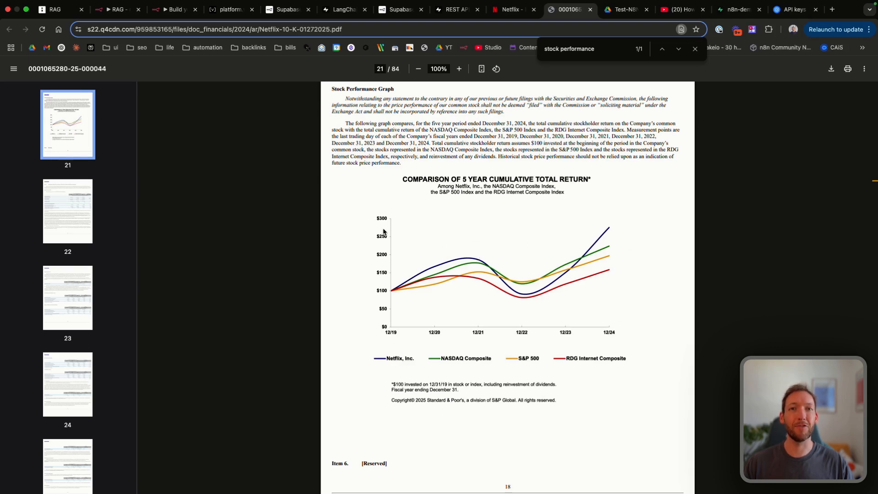
{"action": "scroll", "coordinate": [402, 276], "scroll_direction": "up", "scroll_amount": 1}
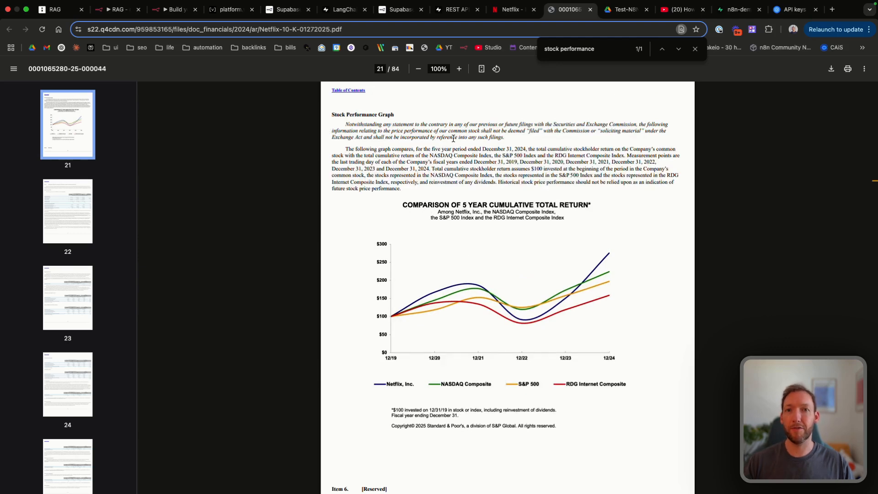
Step: Ask 'return the 5 year cumulative total return vs stock market' and review the no-figures reply
{"action": "left_click", "coordinate": [176, 9]}
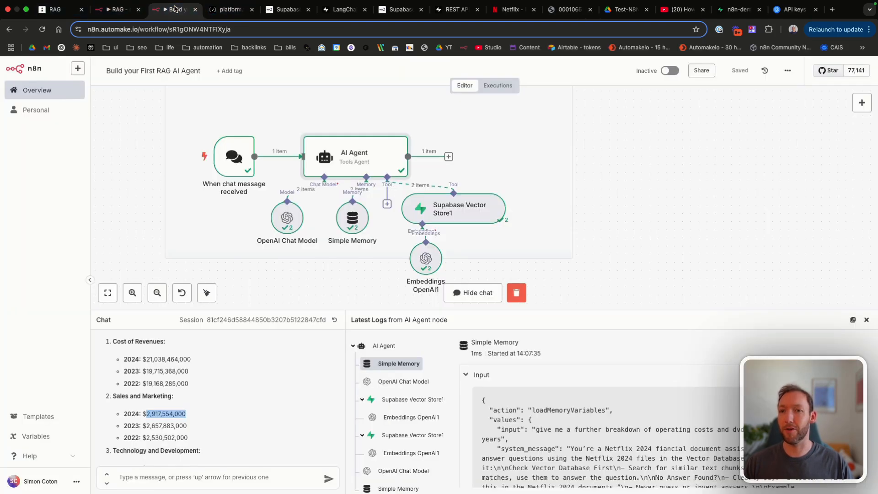
{"action": "type", "text": "return the 5 year cumulative total return vs stock market"}
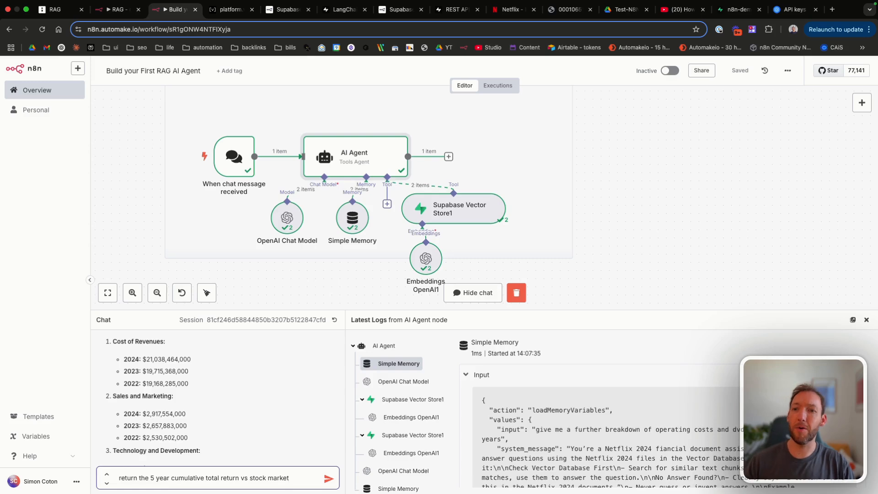
{"action": "key", "text": "Return"}
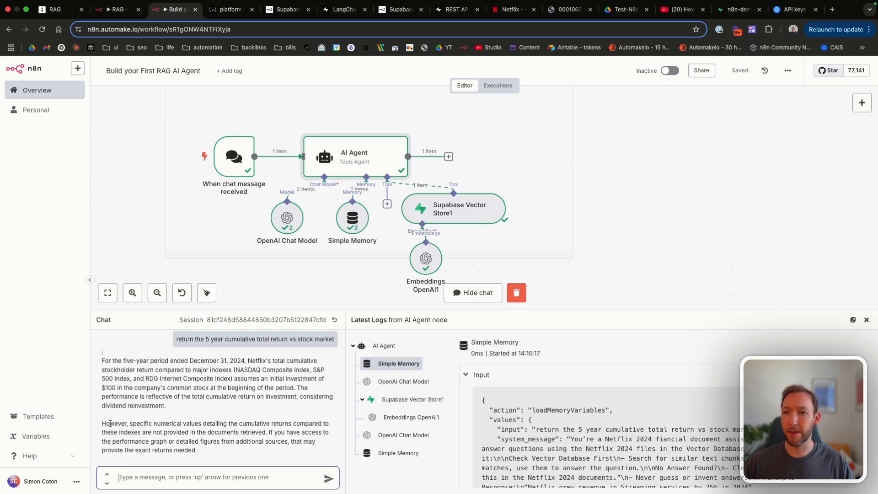
{"action": "left_click_drag", "start_coordinate": [110, 424], "coordinate": [241, 432]}
{"action": "left_click", "coordinate": [241, 432]}
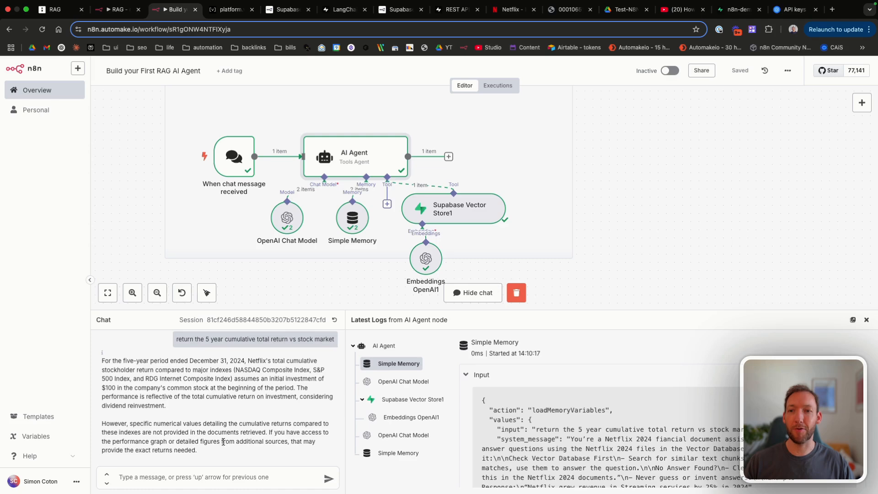
{"action": "left_click_drag", "start_coordinate": [199, 441], "coordinate": [291, 444]}
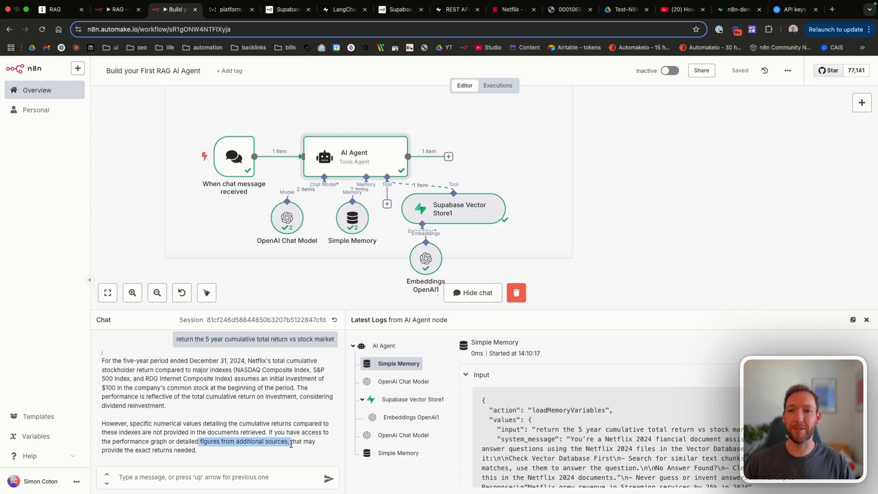
Step: Compare the reply against the 10-K PDF, then return to the n8n workflow and zoom the canvas
{"action": "left_click", "coordinate": [571, 9]}
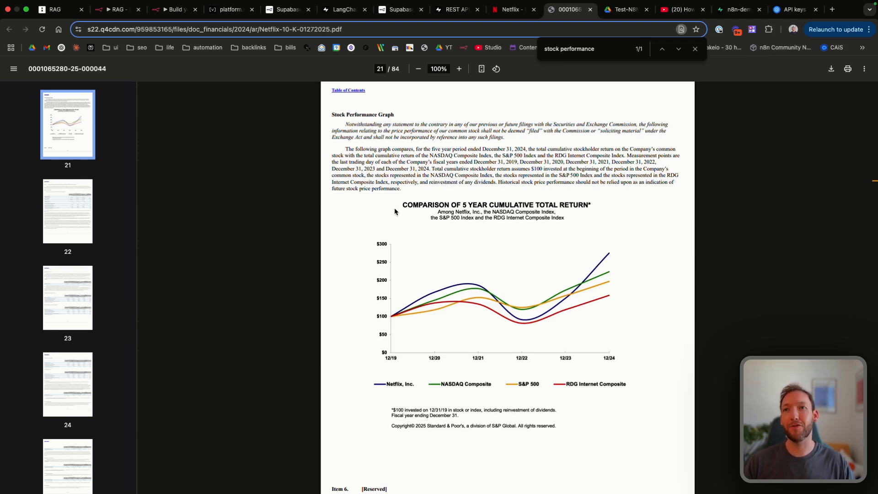
{"action": "left_click", "coordinate": [163, 11]}
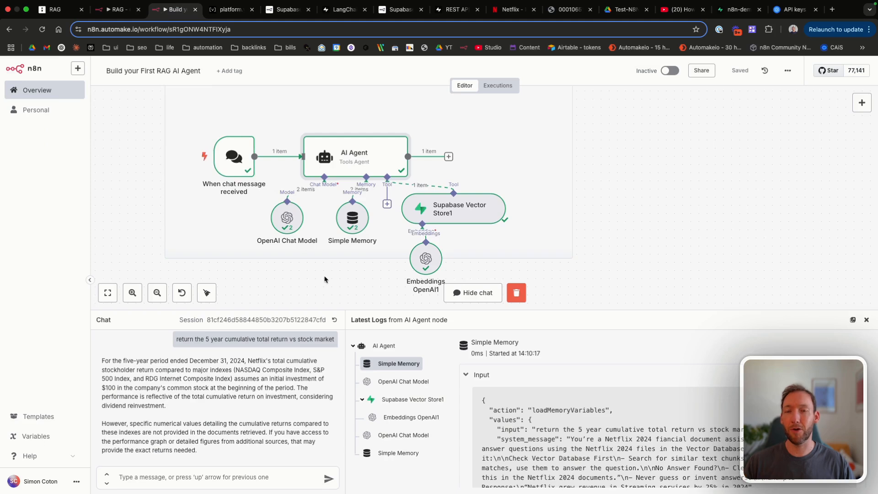
{"action": "scroll", "coordinate": [324, 279], "scroll_direction": "down", "scroll_amount": 3}
{"action": "scroll", "coordinate": [324, 278], "scroll_direction": "down", "scroll_amount": 1}
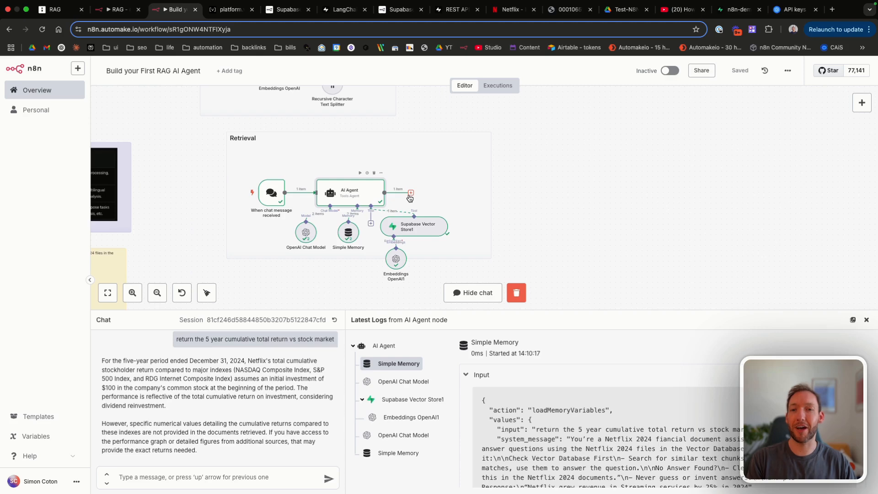
{"action": "scroll", "coordinate": [499, 198], "scroll_direction": "up", "scroll_amount": 2}
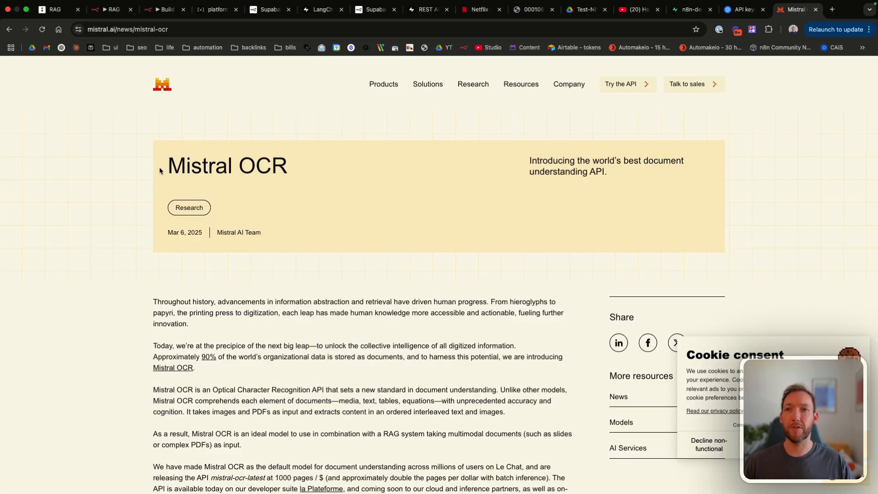
Step: Highlight the Mistral OCR heading and decline the Mistral AI cookie notice
{"action": "left_click_drag", "start_coordinate": [159, 170], "coordinate": [285, 169]}
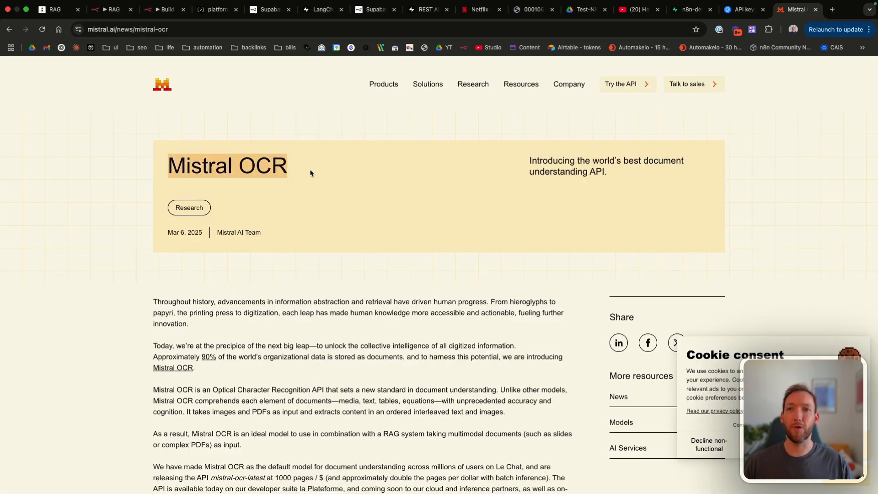
{"action": "left_click", "coordinate": [312, 171]}
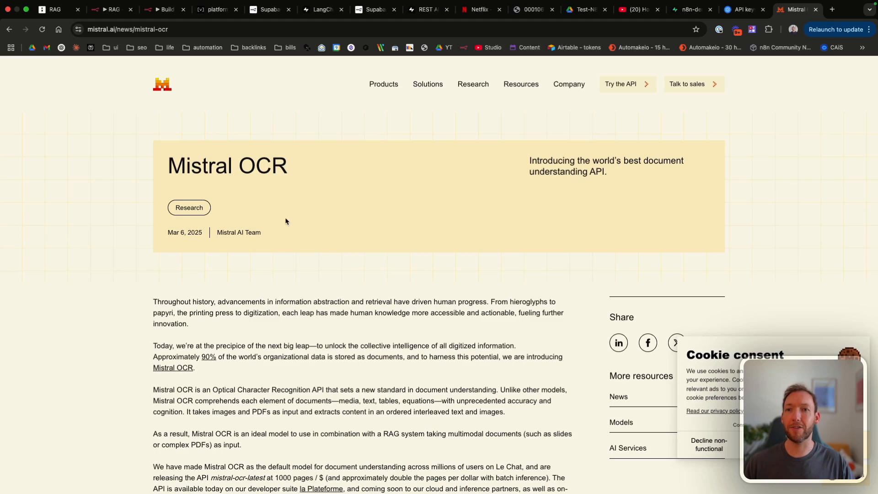
{"action": "left_click", "coordinate": [837, 444]}
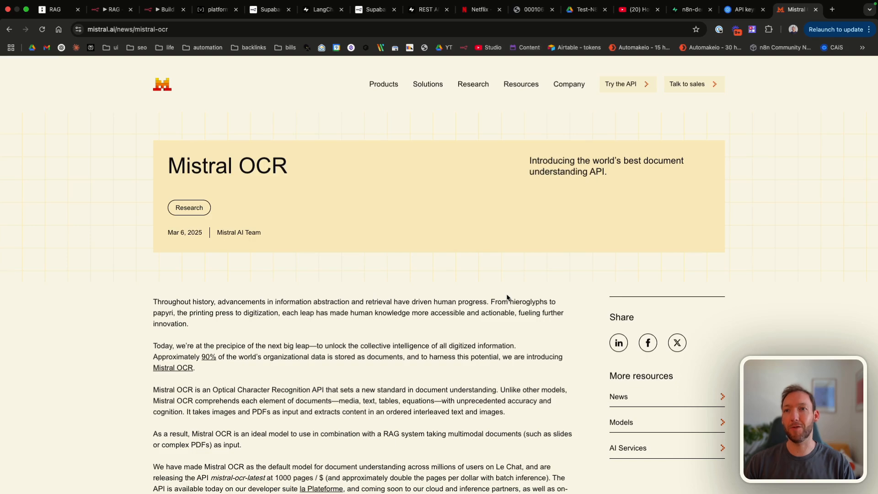
Step: Scroll through the Mistral OCR Hindi, research-paper and Arabic examples, then go back to n8n
{"action": "scroll", "coordinate": [507, 298], "scroll_direction": "down", "scroll_amount": 2}
{"action": "scroll", "coordinate": [506, 297], "scroll_direction": "down", "scroll_amount": 10}
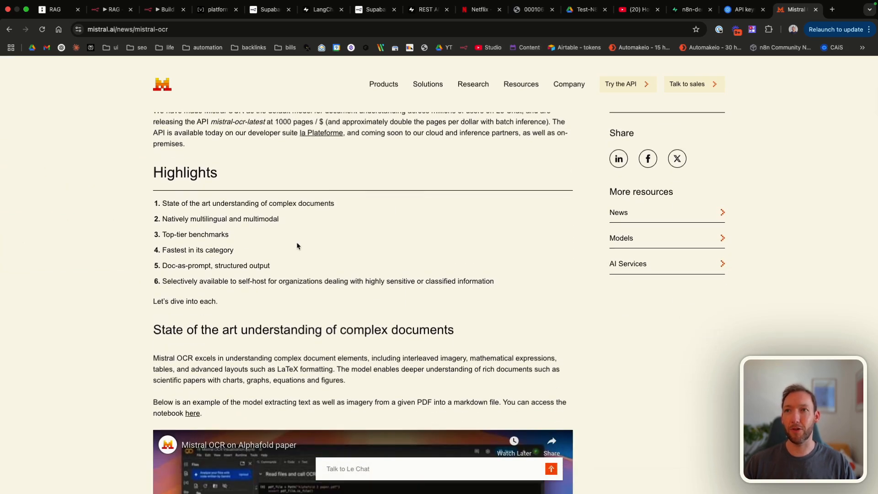
{"action": "scroll", "coordinate": [297, 245], "scroll_direction": "down", "scroll_amount": 15}
{"action": "scroll", "coordinate": [297, 246], "scroll_direction": "down", "scroll_amount": 3}
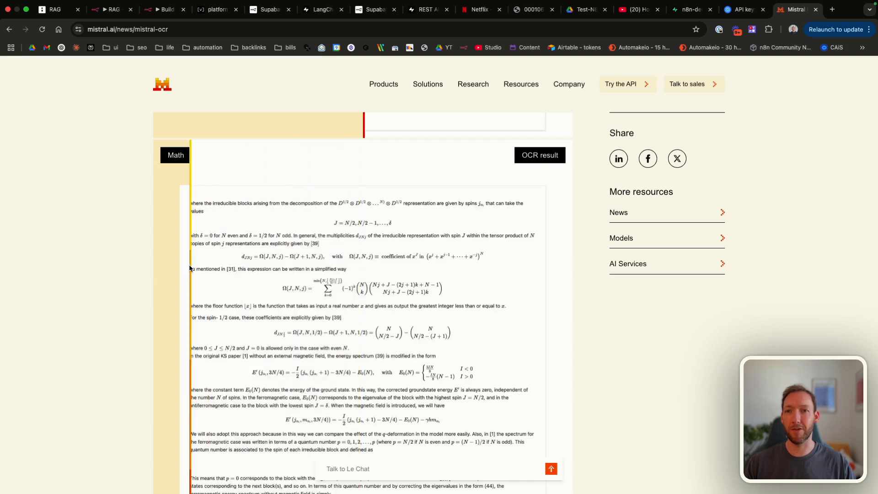
{"action": "scroll", "coordinate": [159, 222], "scroll_direction": "down", "scroll_amount": 8}
{"action": "scroll", "coordinate": [158, 222], "scroll_direction": "down", "scroll_amount": 7}
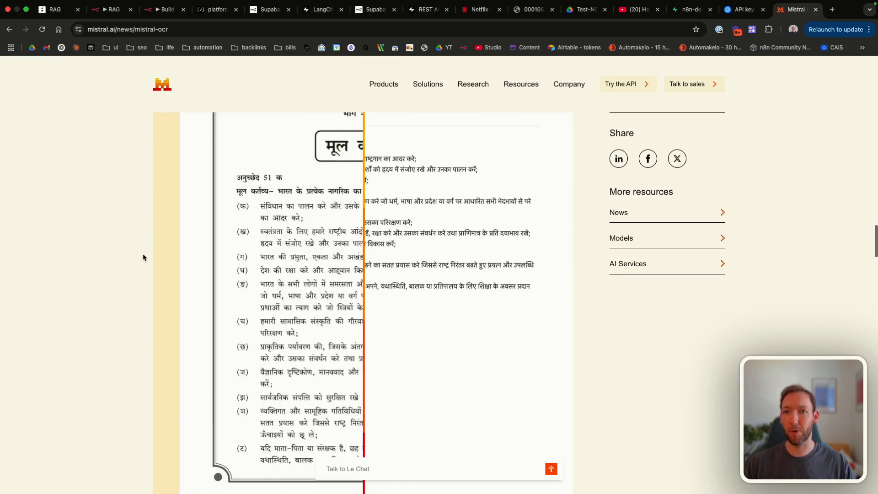
{"action": "scroll", "coordinate": [320, 253], "scroll_direction": "down", "scroll_amount": 5}
{"action": "scroll", "coordinate": [320, 253], "scroll_direction": "down", "scroll_amount": 5}
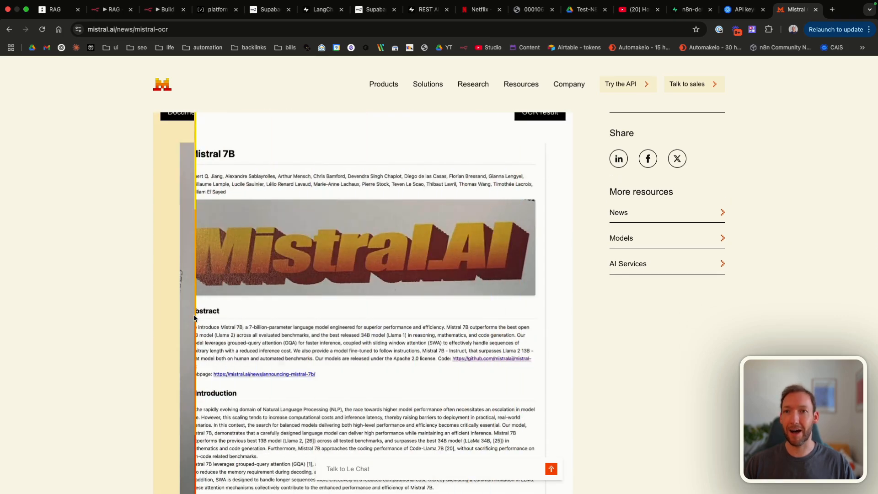
{"action": "scroll", "coordinate": [114, 261], "scroll_direction": "down", "scroll_amount": 3}
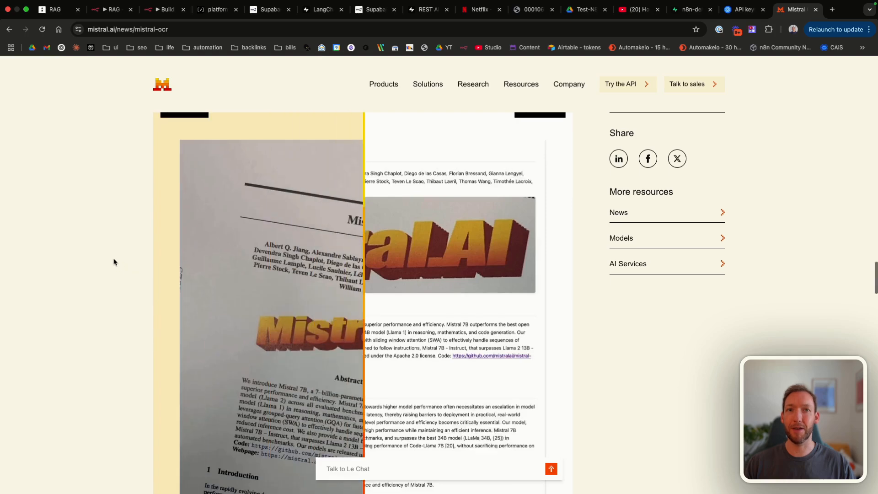
{"action": "scroll", "coordinate": [114, 262], "scroll_direction": "up", "scroll_amount": 2}
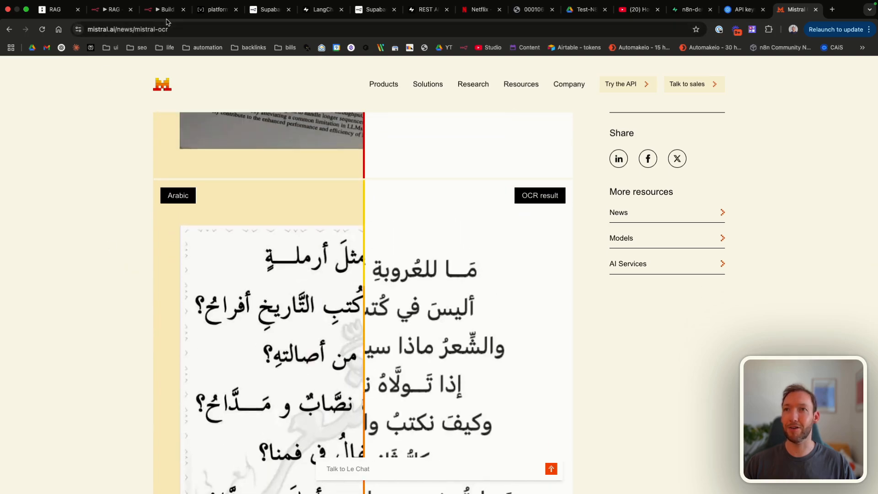
{"action": "left_click", "coordinate": [162, 13]}
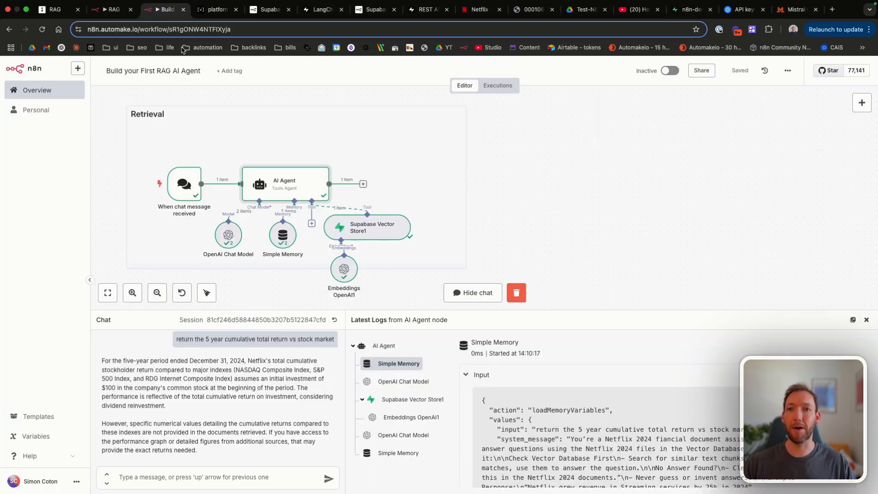
Step: Ask 'what was the earnings per share', select the $20.28 basic figure, and switch to the 10-K PDF
{"action": "scroll", "coordinate": [277, 159], "scroll_direction": "down", "scroll_amount": 1}
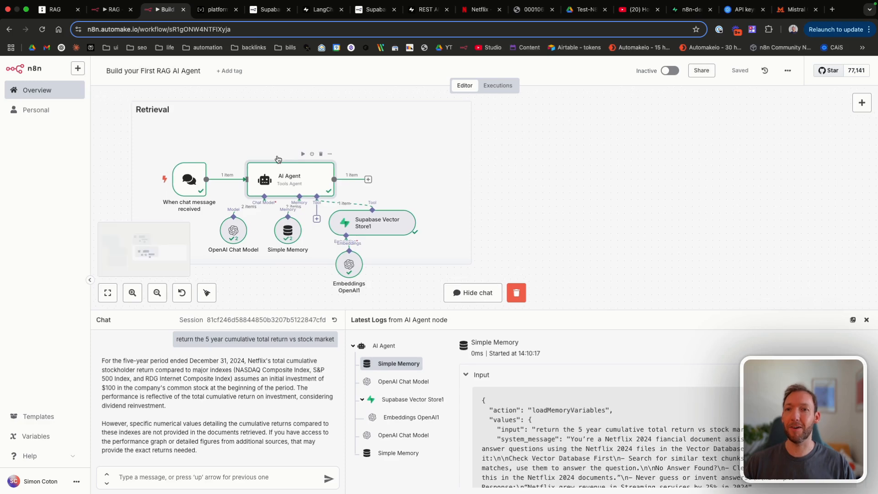
{"action": "type", "text": "what was the earnings per share"}
{"action": "key", "text": "Return"}
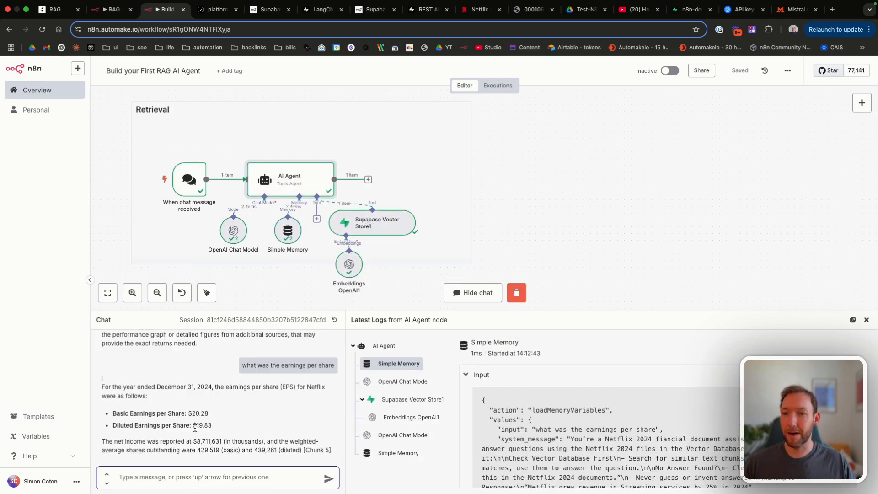
{"action": "left_click_drag", "start_coordinate": [192, 413], "coordinate": [209, 415]}
{"action": "key", "text": "ctrl+c"}
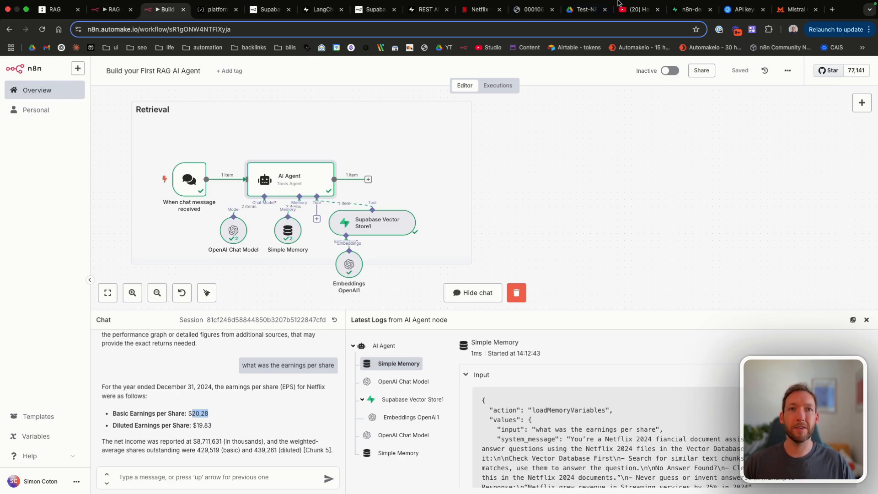
{"action": "left_click", "coordinate": [515, 10]}
Step: Search the Netflix 10-K PDF for the 20.28 basic EPS figure
{"action": "key", "text": "ctrl+f"}
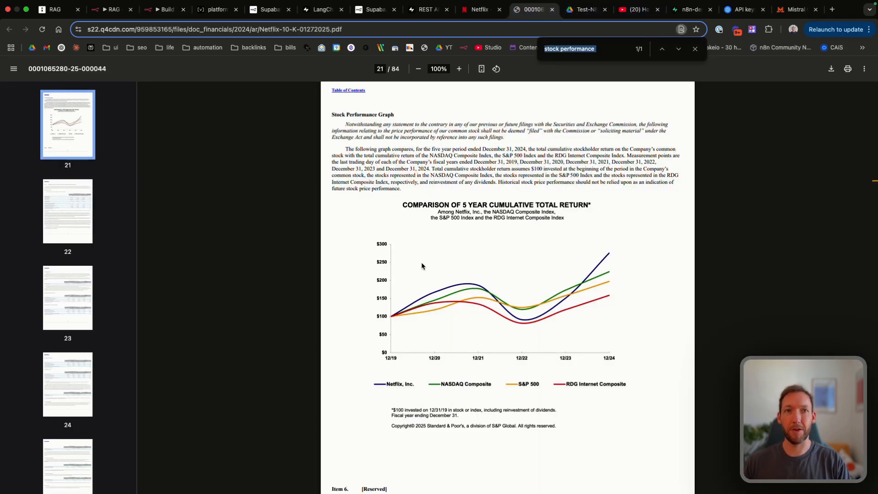
{"action": "key", "text": "ctrl+v"}
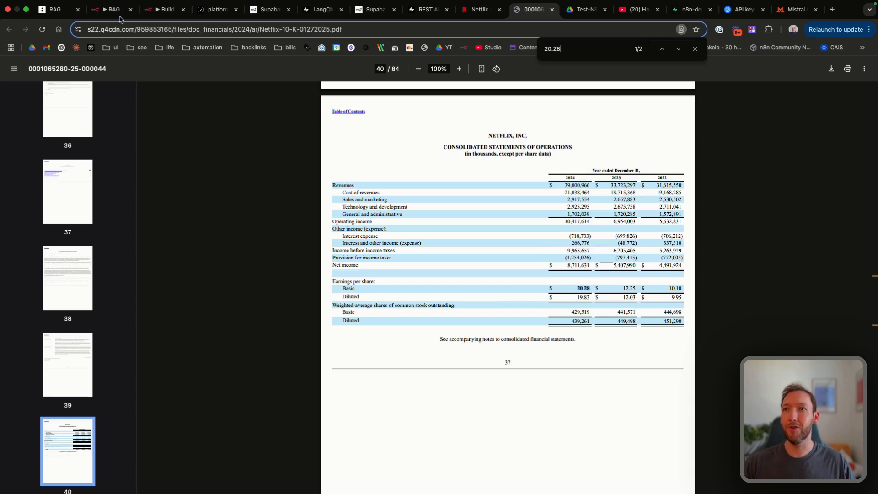
{"action": "left_click", "coordinate": [165, 11]}
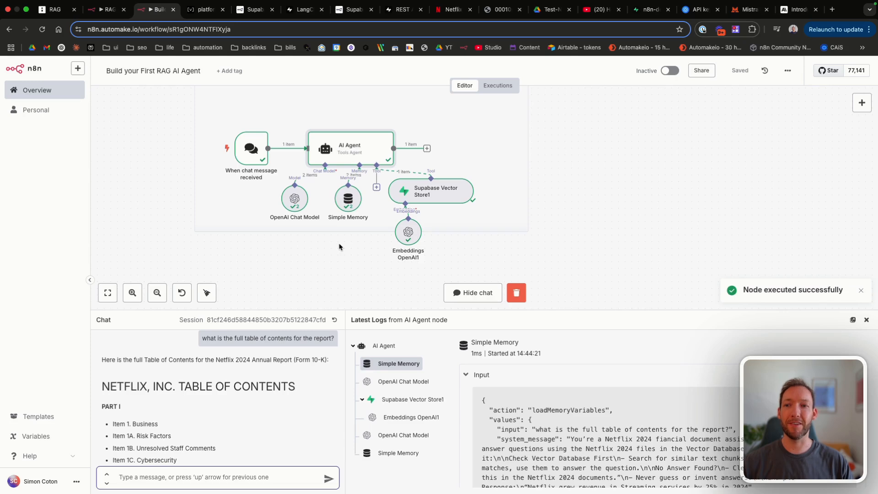
Step: Read the agent's Netflix table-of-contents reply and open the AI Agent node's parameters
{"action": "scroll", "coordinate": [207, 428], "scroll_direction": "down", "scroll_amount": 3}
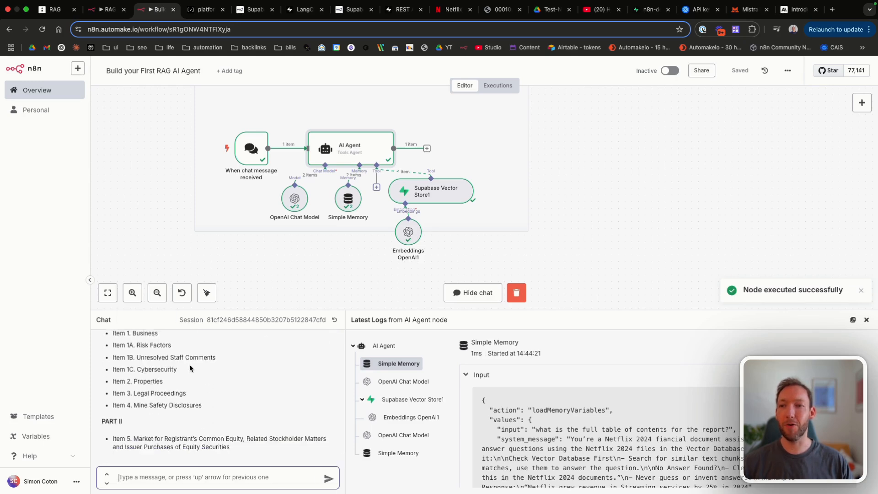
{"action": "scroll", "coordinate": [197, 430], "scroll_direction": "up", "scroll_amount": 2}
{"action": "scroll", "coordinate": [181, 433], "scroll_direction": "down", "scroll_amount": 2}
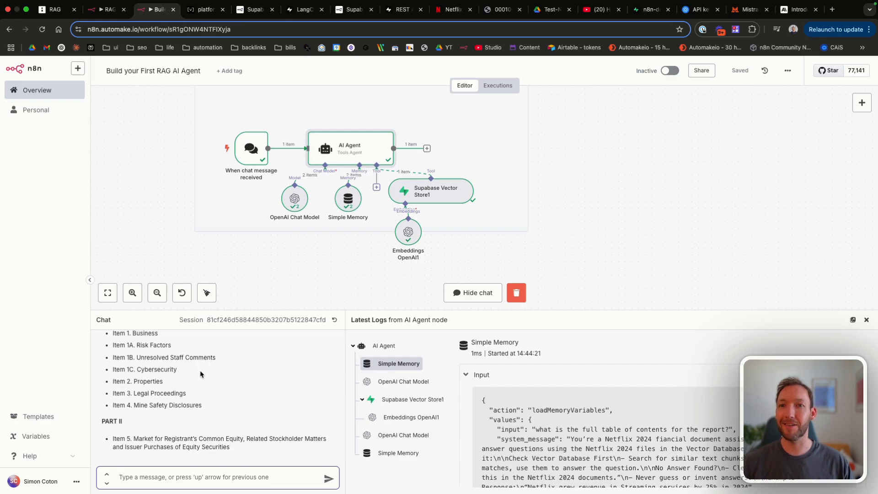
{"action": "double_click", "coordinate": [345, 156]}
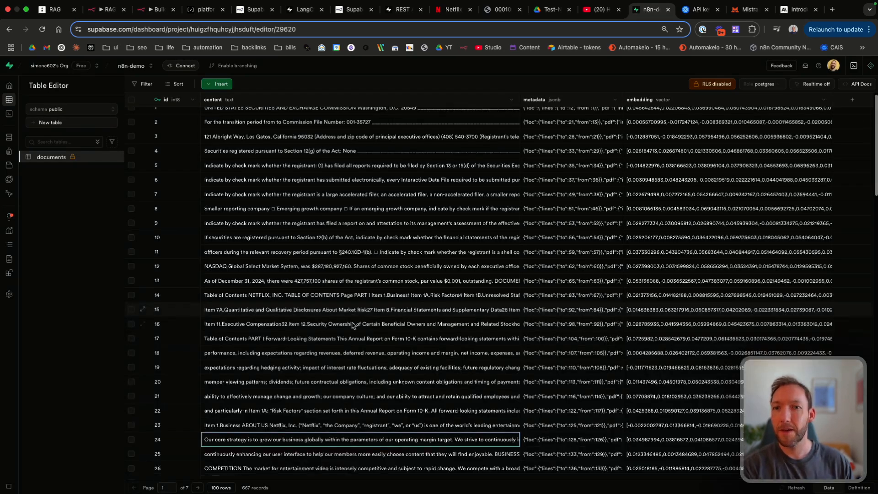
{"action": "scroll", "coordinate": [267, 261], "scroll_direction": "down", "scroll_amount": 3}
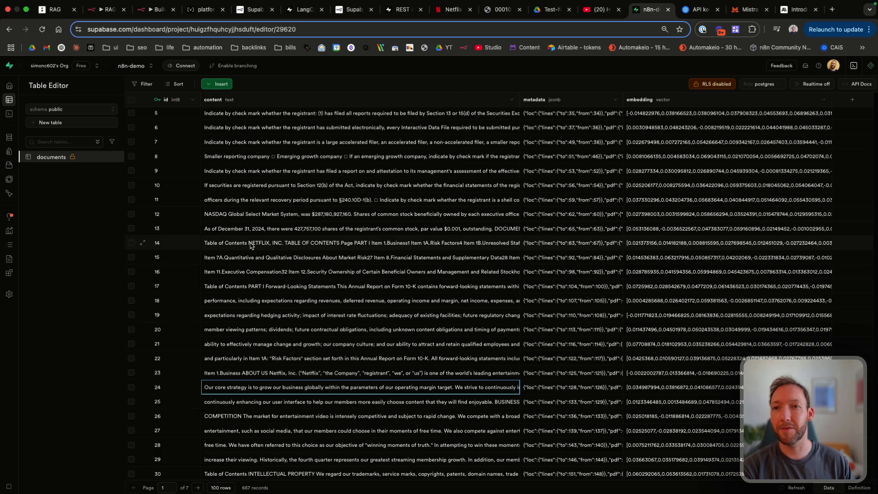
Step: Expand row 14's content cell and scroll through its table-of-contents text
{"action": "double_click", "coordinate": [250, 246]}
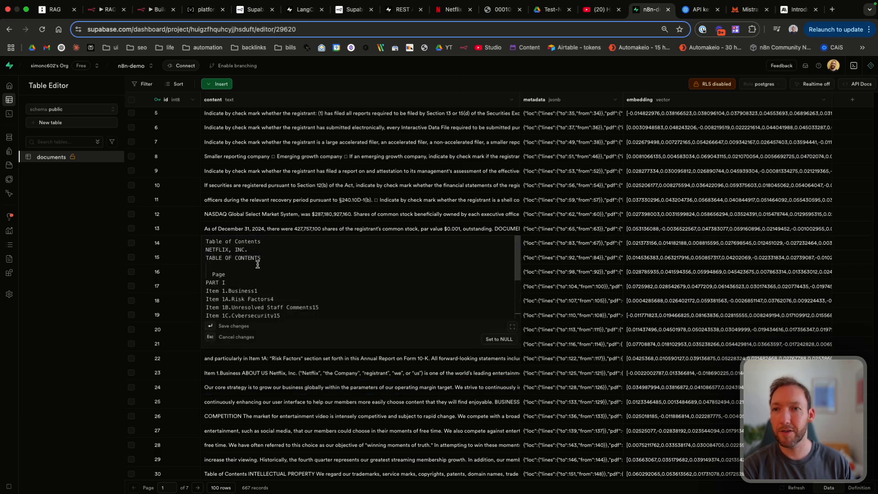
{"action": "left_click", "coordinate": [250, 228]}
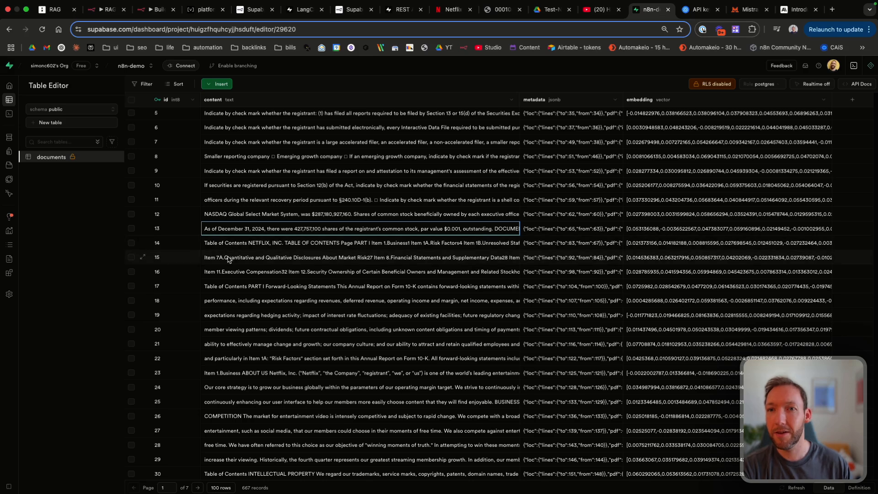
{"action": "left_click", "coordinate": [241, 245]}
{"action": "double_click", "coordinate": [241, 246]}
{"action": "scroll", "coordinate": [291, 303], "scroll_direction": "down", "scroll_amount": 3}
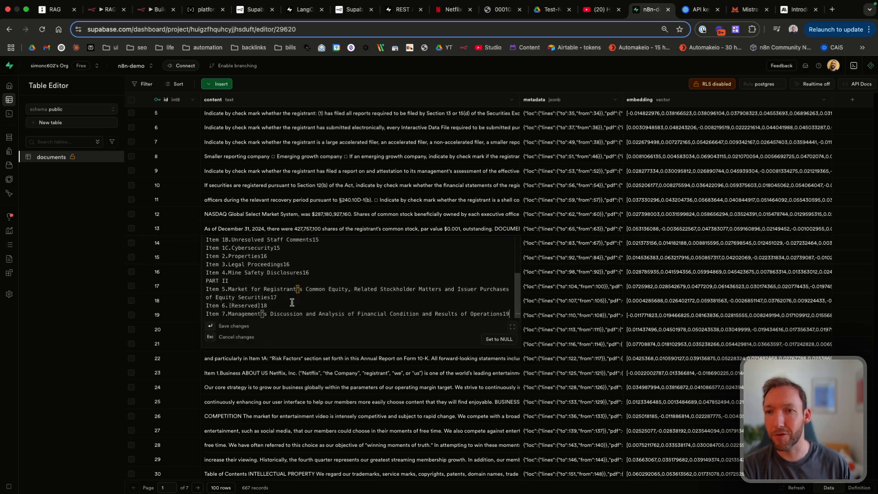
{"action": "scroll", "coordinate": [292, 303], "scroll_direction": "down", "scroll_amount": 4}
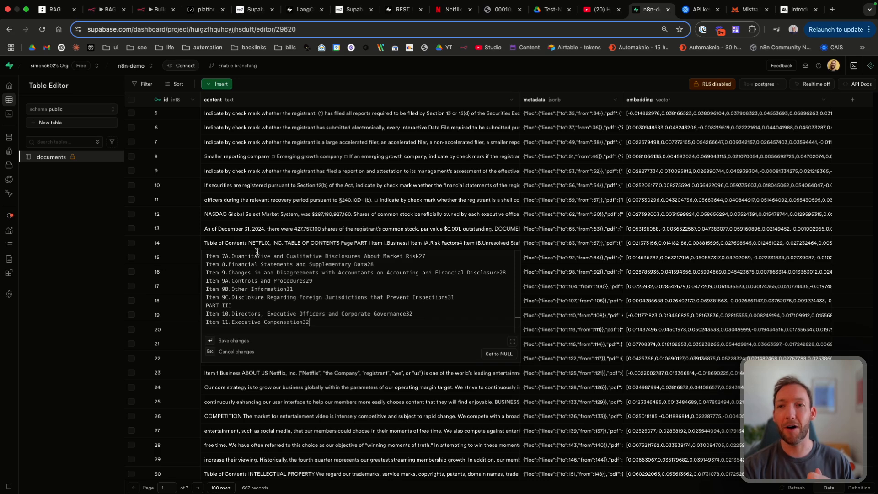
{"action": "scroll", "coordinate": [256, 253], "scroll_direction": "down", "scroll_amount": 5}
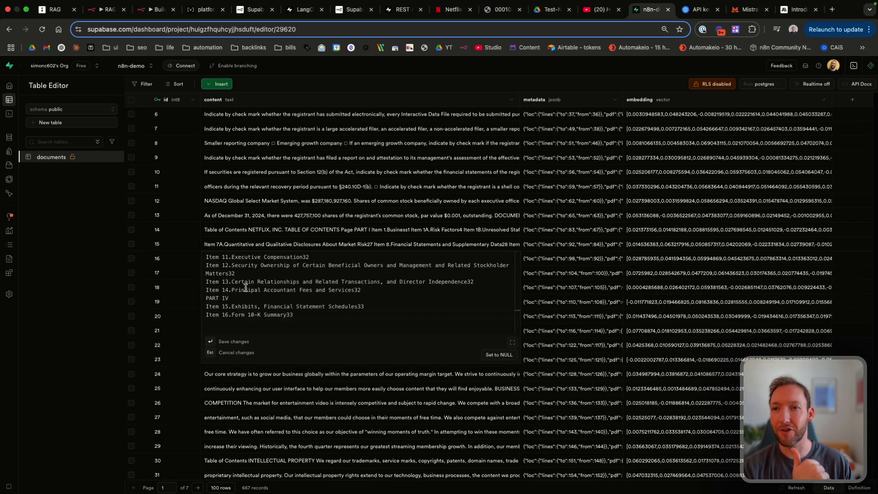
{"action": "key", "text": "Escape"}
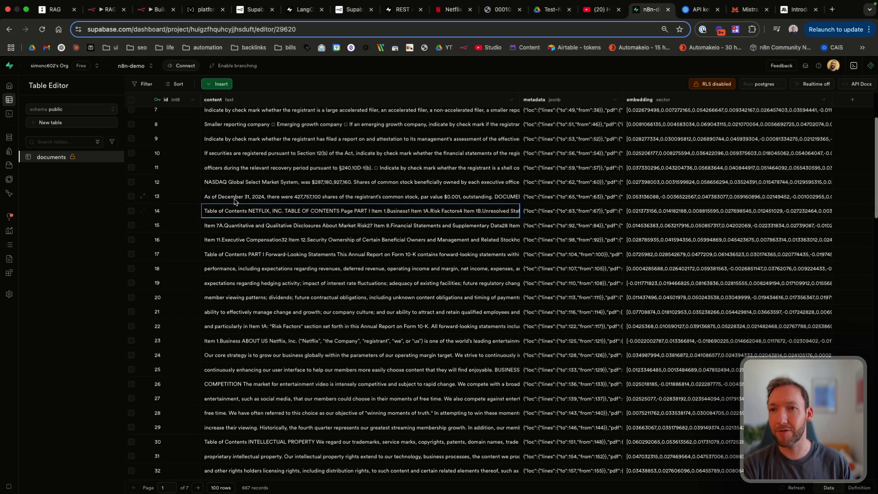
Step: Reopen row 14's text and highlight the word 'Discussion' in Item 7
{"action": "double_click", "coordinate": [224, 210]}
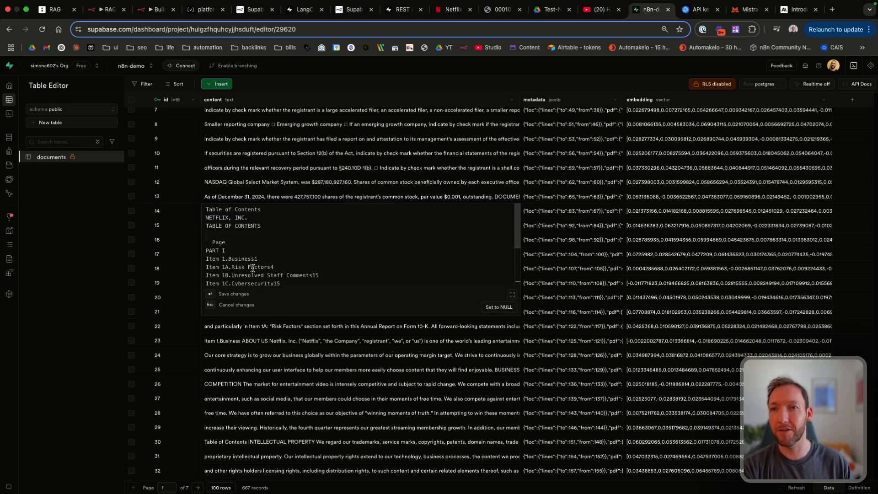
{"action": "scroll", "coordinate": [252, 267], "scroll_direction": "down", "scroll_amount": 3}
{"action": "left_click_drag", "start_coordinate": [212, 251], "coordinate": [301, 281]}
{"action": "left_click", "coordinate": [302, 282]}
{"action": "double_click", "coordinate": [302, 281]}
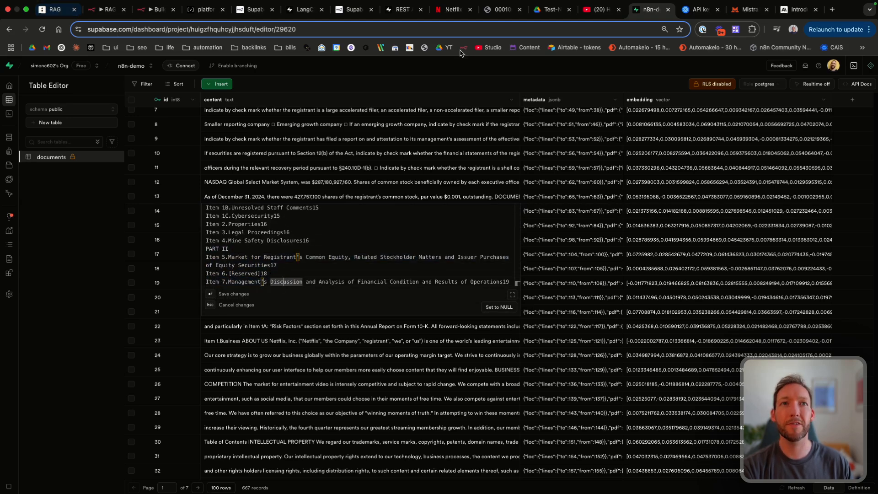
Step: Close the n8n Supabase Vector Store node settings and return to the documents table
{"action": "left_click", "coordinate": [140, 14]}
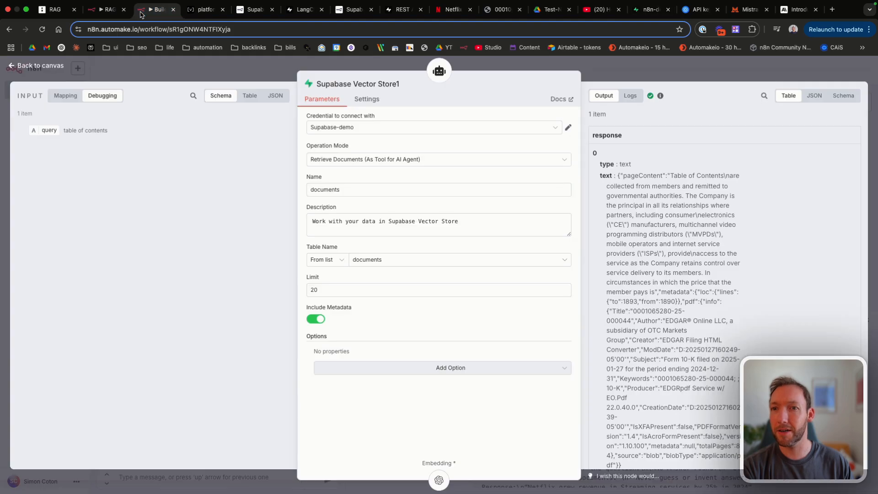
{"action": "key", "text": "Escape"}
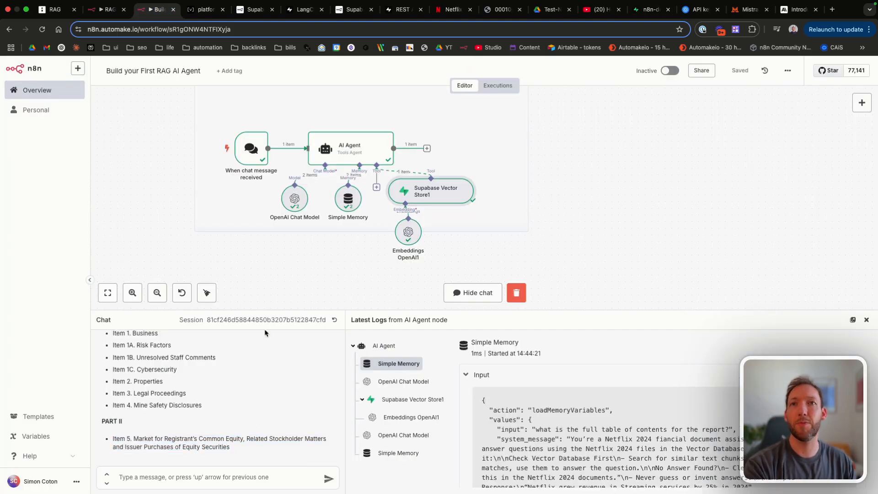
{"action": "left_click", "coordinate": [649, 10]}
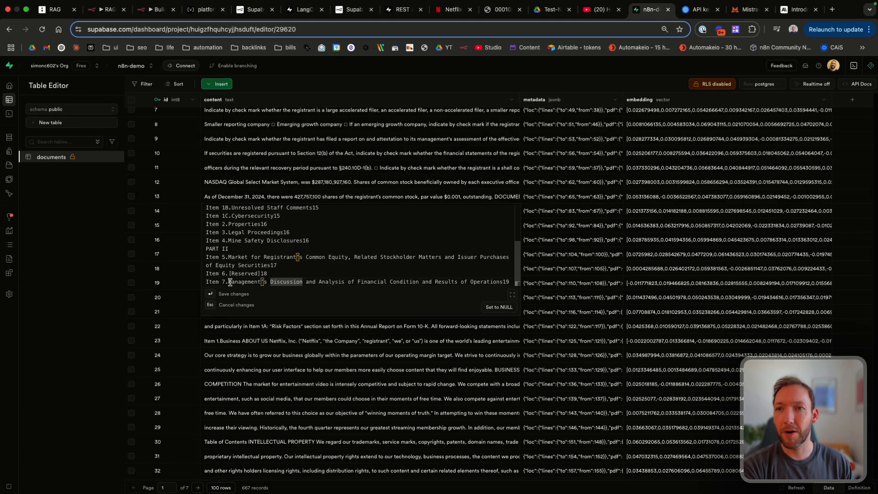
{"action": "left_click", "coordinate": [276, 197]}
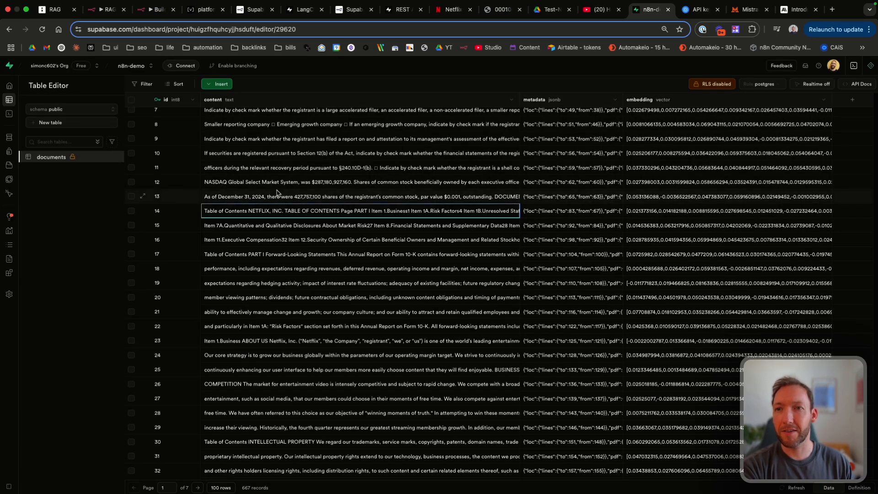
Step: Read the full text of row 14's table-of-contents chunk
{"action": "double_click", "coordinate": [276, 211]}
{"action": "scroll", "coordinate": [275, 238], "scroll_direction": "down", "scroll_amount": 3}
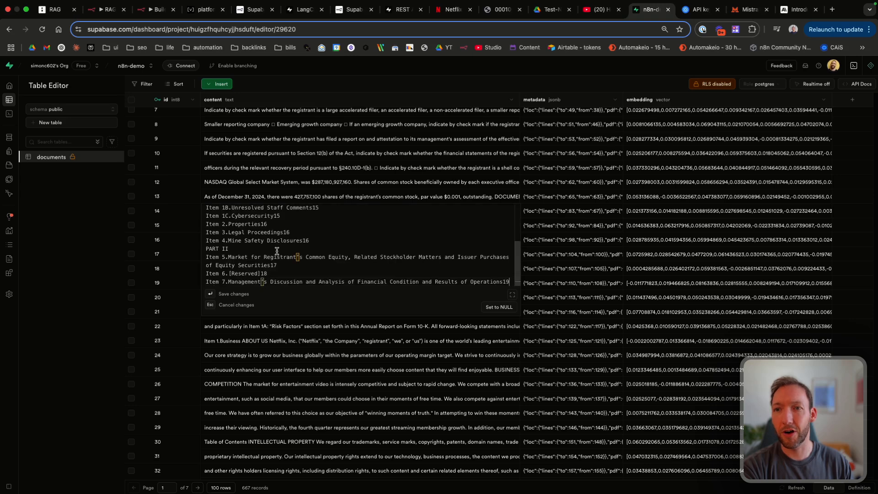
{"action": "left_click", "coordinate": [289, 197]}
{"action": "scroll", "coordinate": [289, 197], "scroll_direction": "down", "scroll_amount": 1}
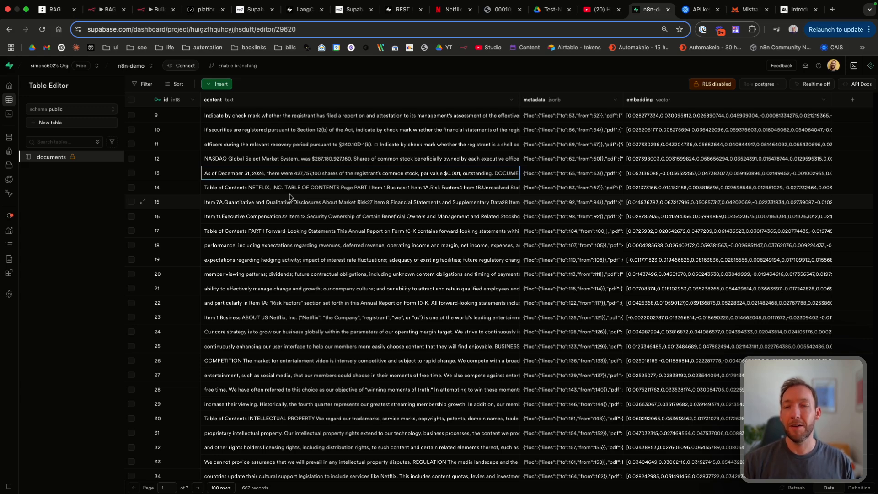
Step: Open row 15's chunk text and highlight its Item 8 financial statements line
{"action": "double_click", "coordinate": [256, 204]}
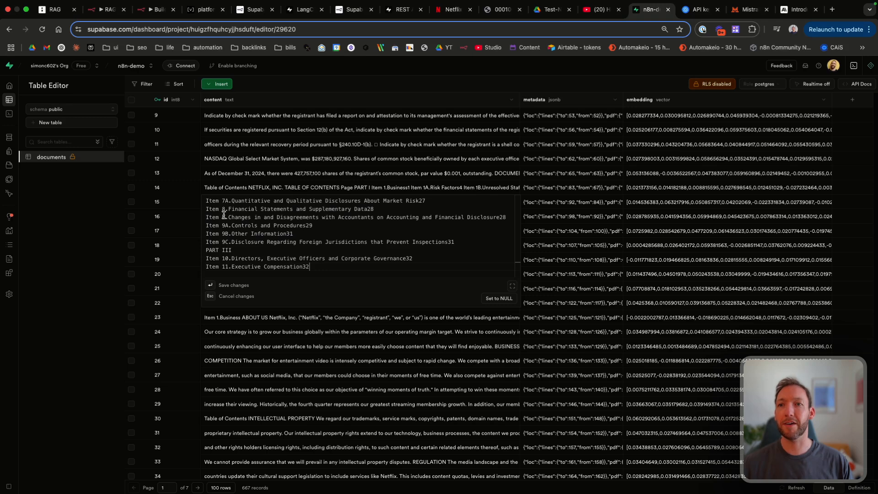
{"action": "left_click", "coordinate": [234, 193]}
{"action": "left_click", "coordinate": [234, 192]}
{"action": "double_click", "coordinate": [231, 204]}
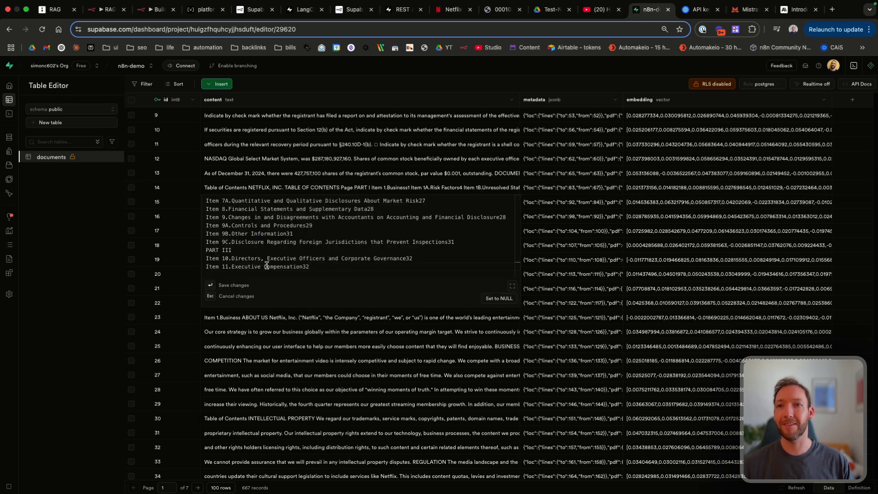
{"action": "left_click_drag", "start_coordinate": [313, 272], "coordinate": [204, 185]}
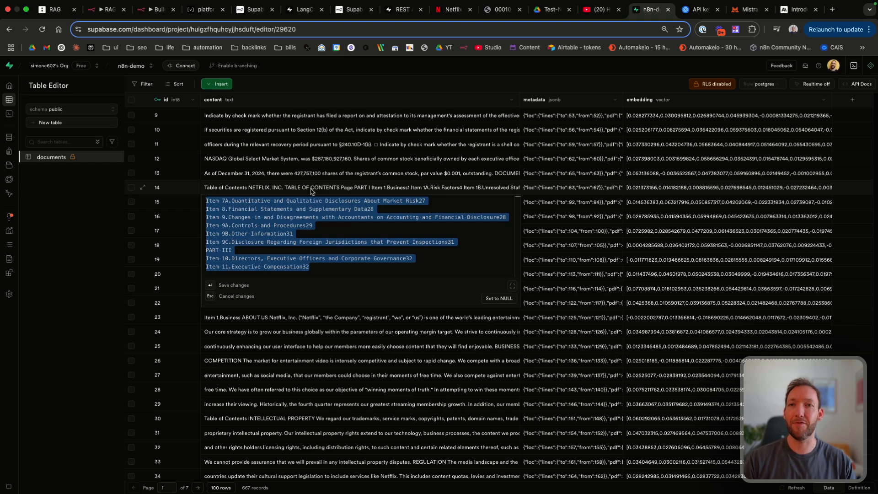
{"action": "left_click", "coordinate": [211, 209]}
{"action": "left_click_drag", "start_coordinate": [206, 209], "coordinate": [276, 211]}
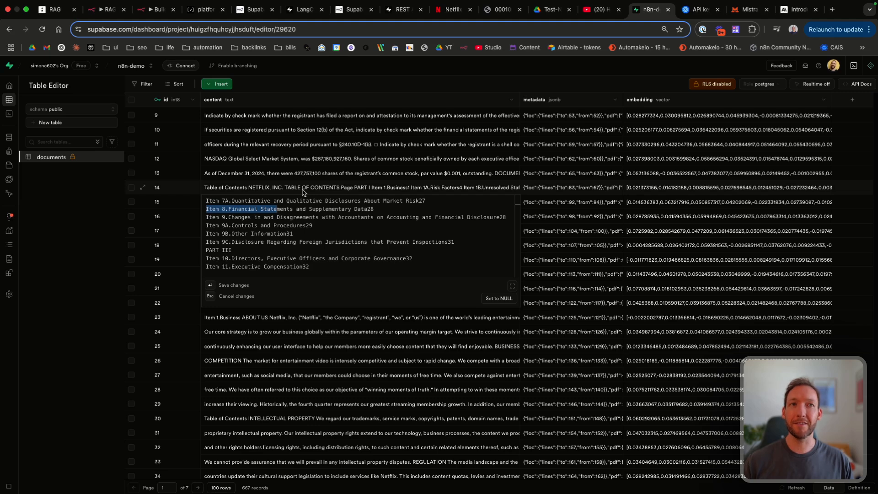
{"action": "key", "text": "super+9"}
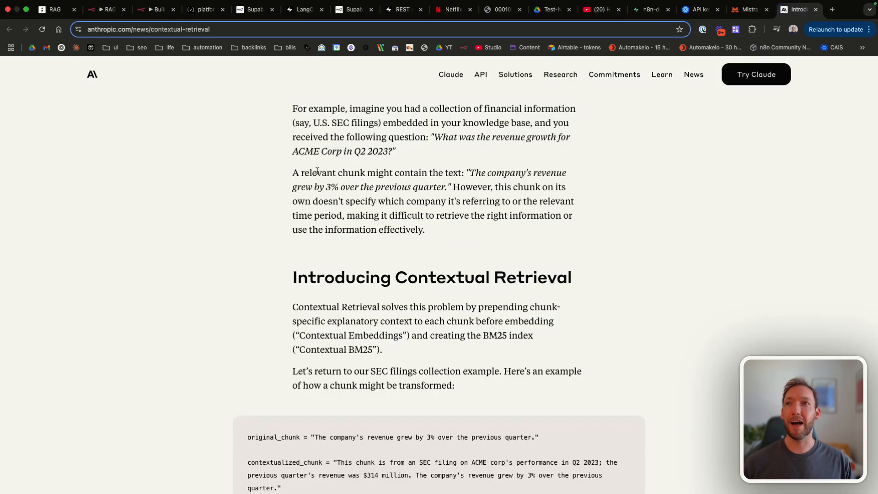
{"action": "scroll", "coordinate": [317, 171], "scroll_direction": "up", "scroll_amount": 1}
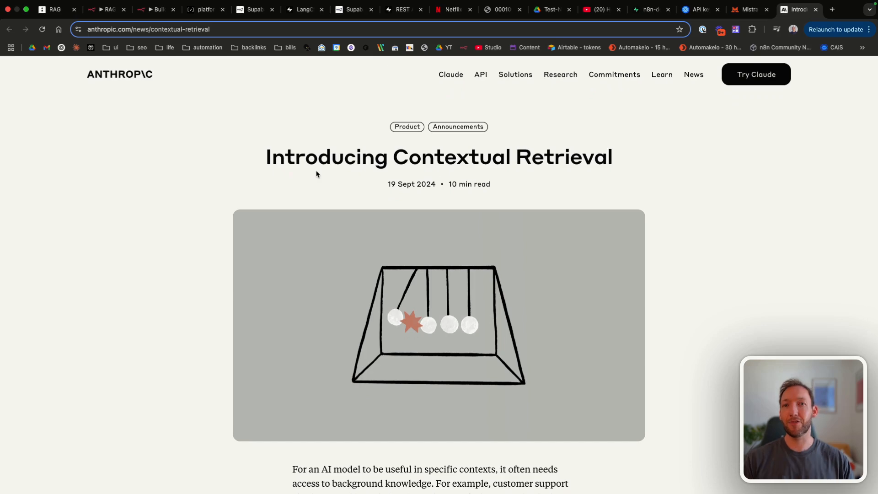
{"action": "scroll", "coordinate": [502, 231], "scroll_direction": "down", "scroll_amount": 2}
{"action": "scroll", "coordinate": [502, 231], "scroll_direction": "down", "scroll_amount": 5}
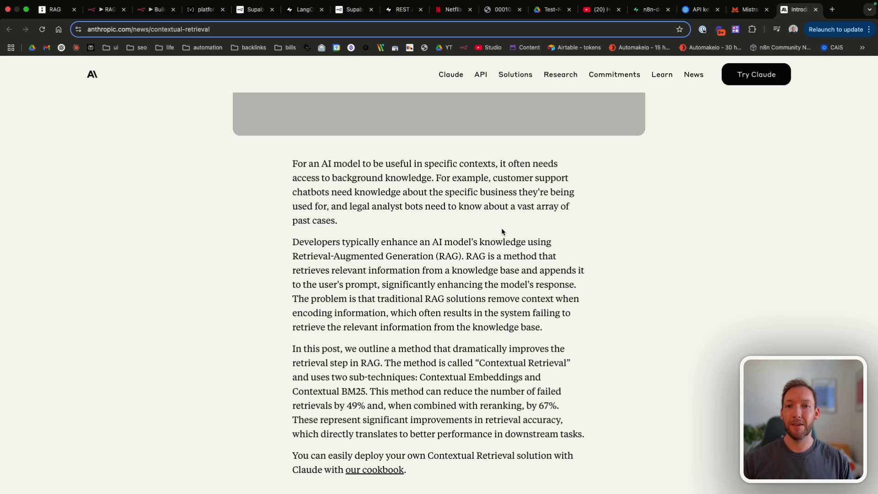
{"action": "scroll", "coordinate": [501, 231], "scroll_direction": "down", "scroll_amount": 2}
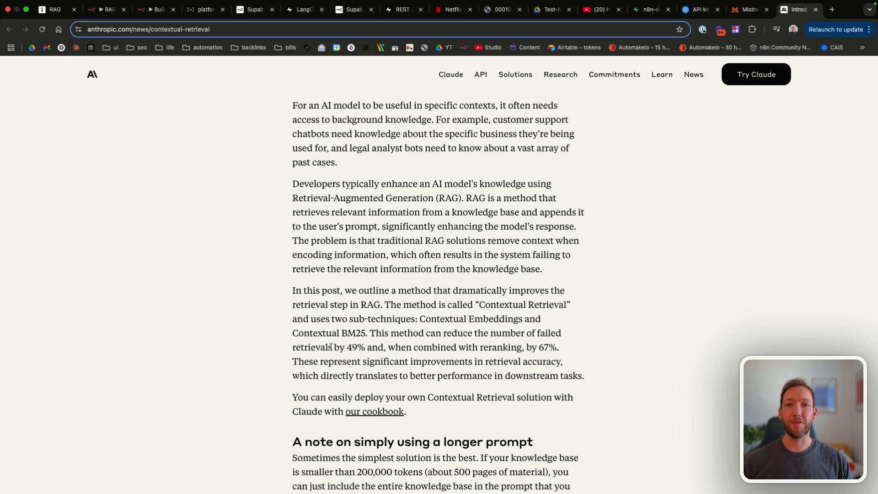
{"action": "left_click_drag", "start_coordinate": [331, 347], "coordinate": [379, 348]}
{"action": "left_click", "coordinate": [379, 350]}
{"action": "scroll", "coordinate": [380, 350], "scroll_direction": "down", "scroll_amount": 1}
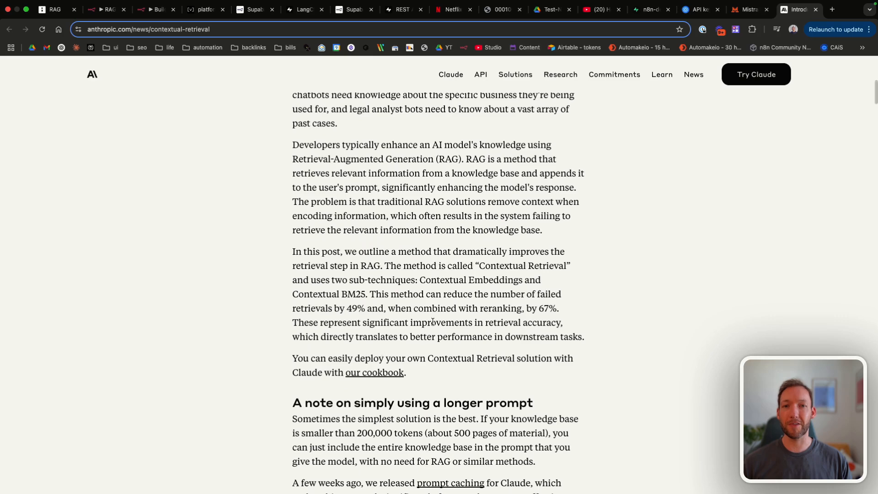
{"action": "scroll", "coordinate": [432, 321], "scroll_direction": "down", "scroll_amount": 5}
{"action": "scroll", "coordinate": [439, 297], "scroll_direction": "up", "scroll_amount": 1}
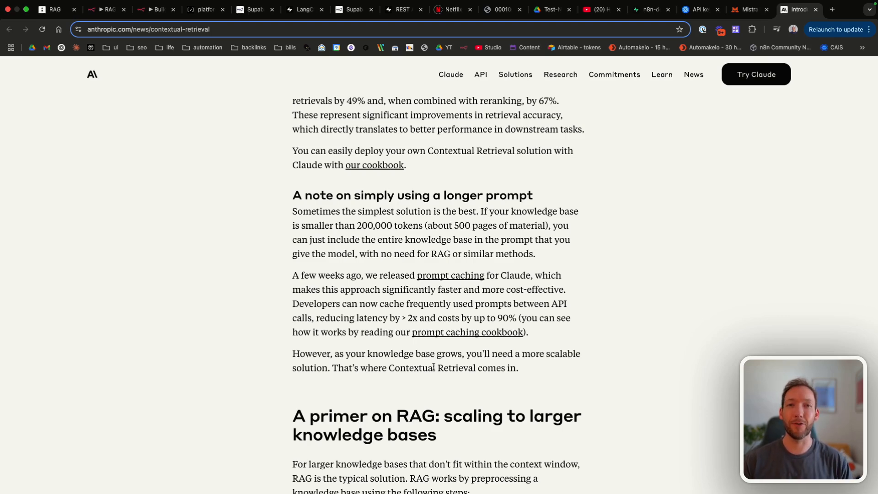
{"action": "scroll", "coordinate": [433, 367], "scroll_direction": "down", "scroll_amount": 15}
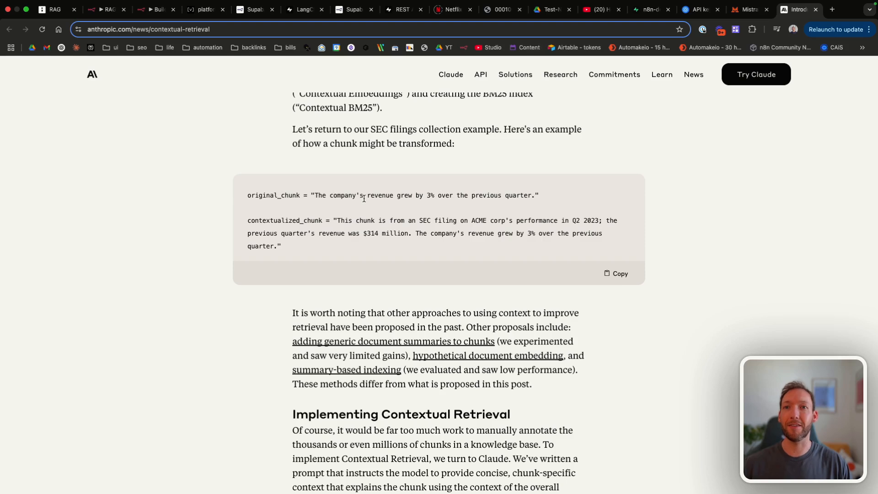
Step: Highlight the original_chunk sentence in the SEC filing example
{"action": "scroll", "coordinate": [297, 201], "scroll_direction": "up", "scroll_amount": 1}
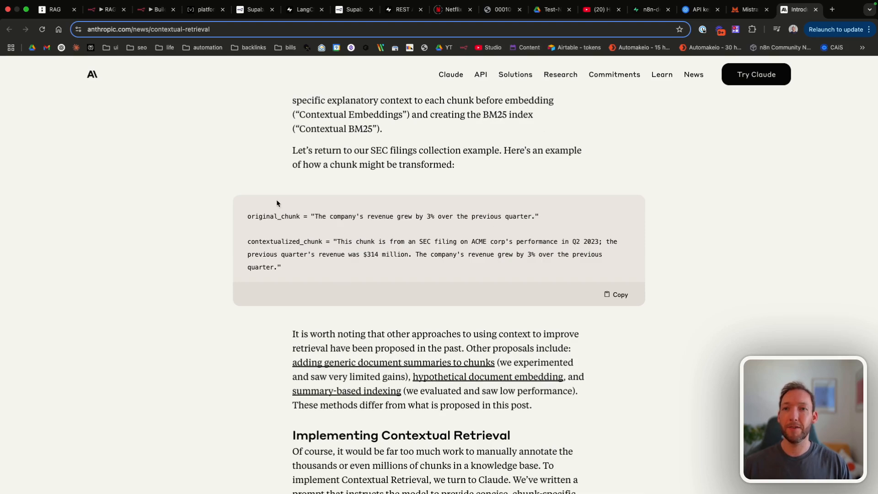
{"action": "scroll", "coordinate": [343, 231], "scroll_direction": "up", "scroll_amount": 1}
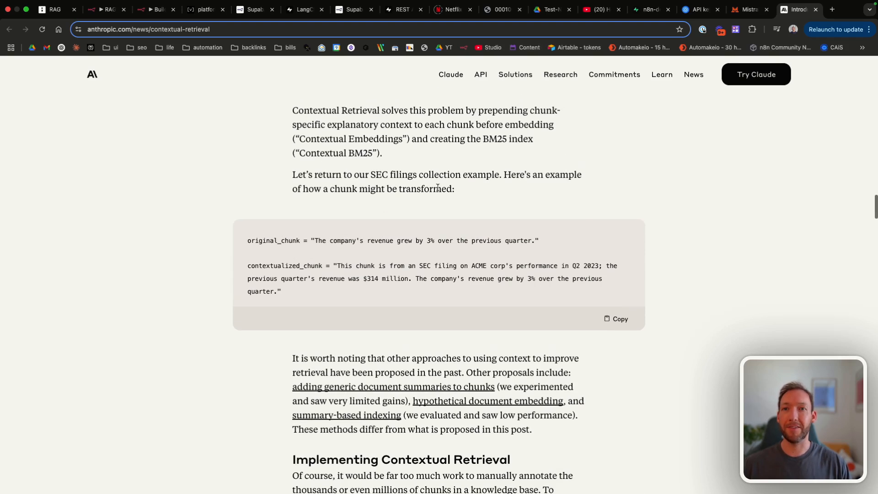
{"action": "left_click_drag", "start_coordinate": [267, 240], "coordinate": [386, 242]}
{"action": "left_click", "coordinate": [386, 242]}
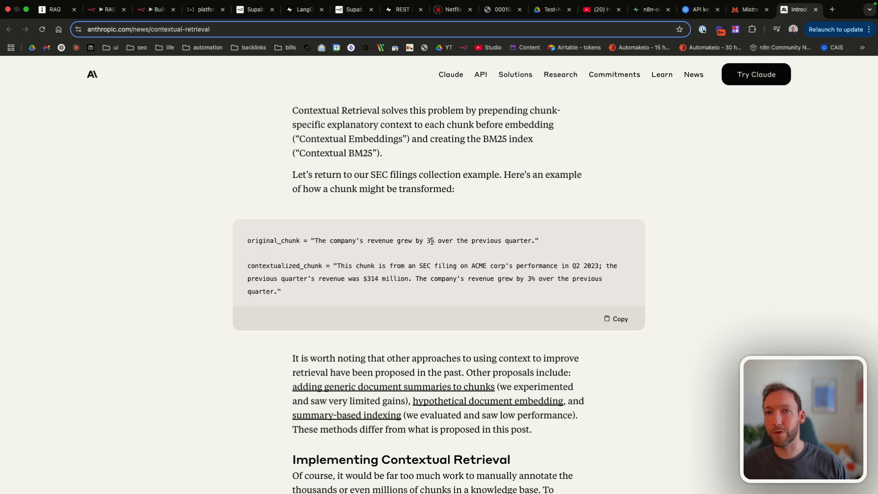
{"action": "scroll", "coordinate": [431, 240], "scroll_direction": "up", "scroll_amount": 1}
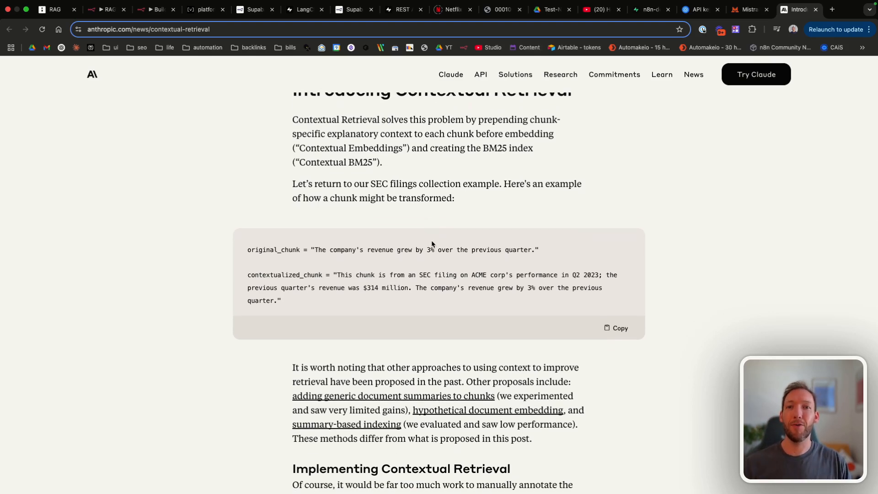
{"action": "left_click_drag", "start_coordinate": [542, 250], "coordinate": [504, 257]}
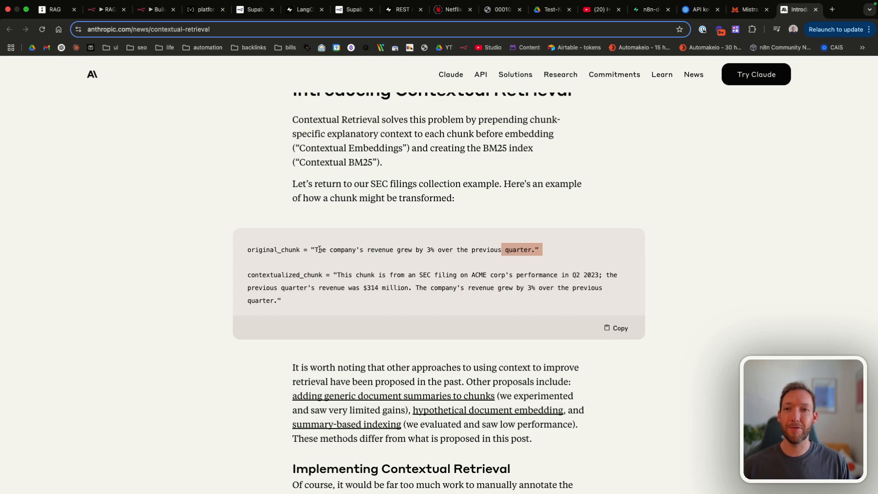
{"action": "left_click_drag", "start_coordinate": [318, 249], "coordinate": [549, 251]}
{"action": "left_click", "coordinate": [552, 252]}
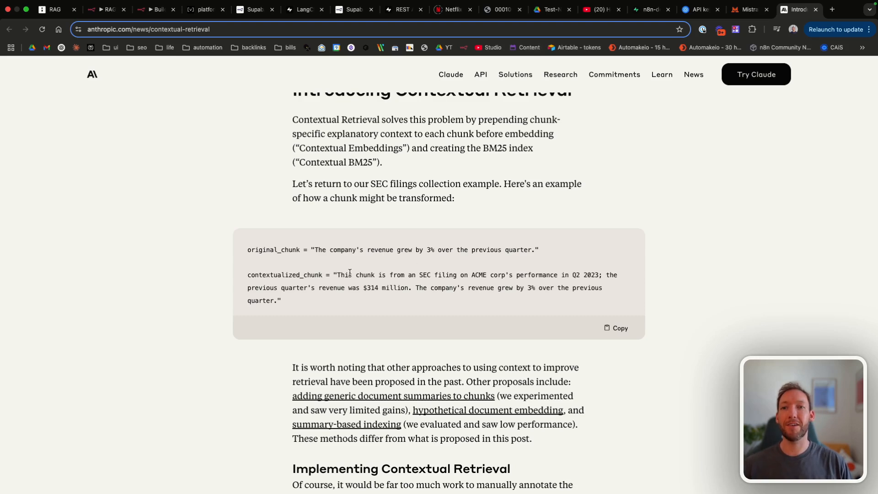
Step: Highlight the added context and original sentence within the contextualized_chunk for comparison
{"action": "left_click_drag", "start_coordinate": [337, 275], "coordinate": [514, 287]}
{"action": "left_click", "coordinate": [469, 282]}
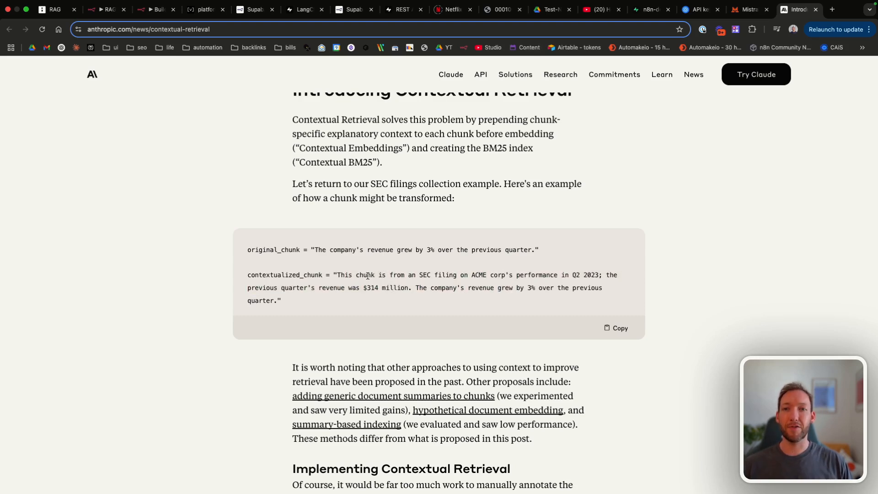
{"action": "left_click_drag", "start_coordinate": [368, 275], "coordinate": [504, 285]}
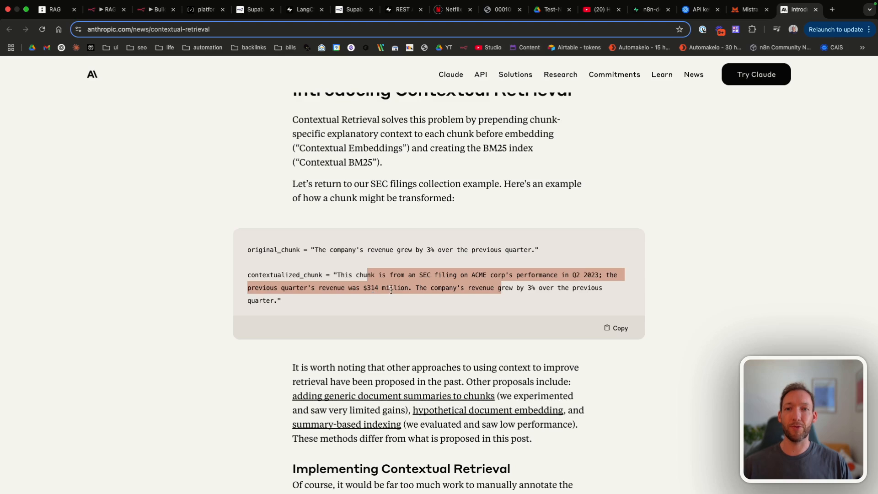
{"action": "left_click", "coordinate": [418, 288]}
{"action": "left_click_drag", "start_coordinate": [418, 289], "coordinate": [542, 291]}
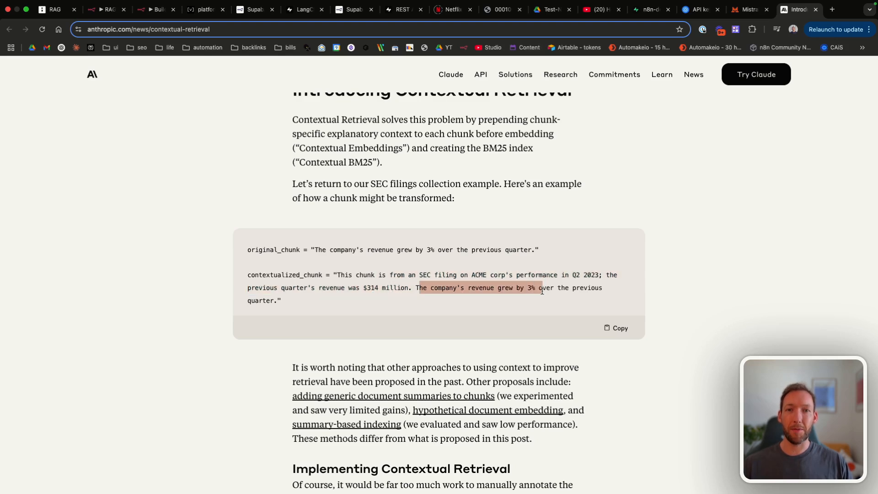
{"action": "left_click", "coordinate": [542, 291]}
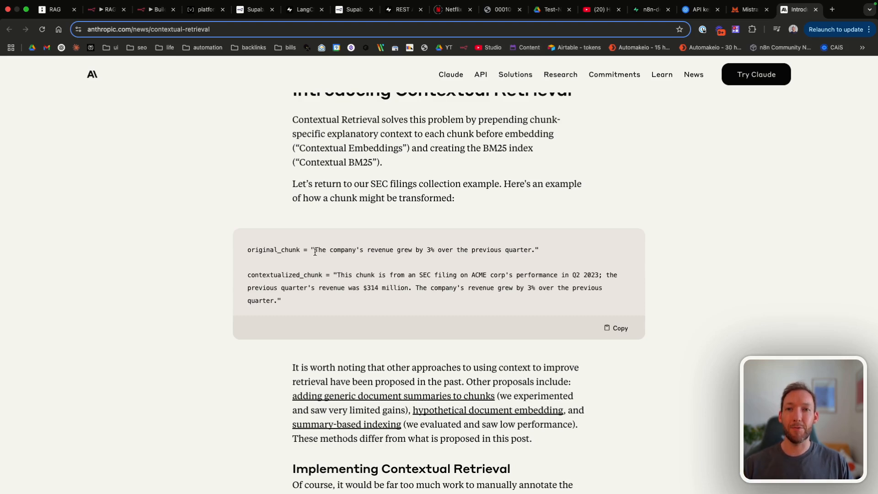
{"action": "left_click_drag", "start_coordinate": [315, 250], "coordinate": [507, 251]}
{"action": "left_click", "coordinate": [508, 251]}
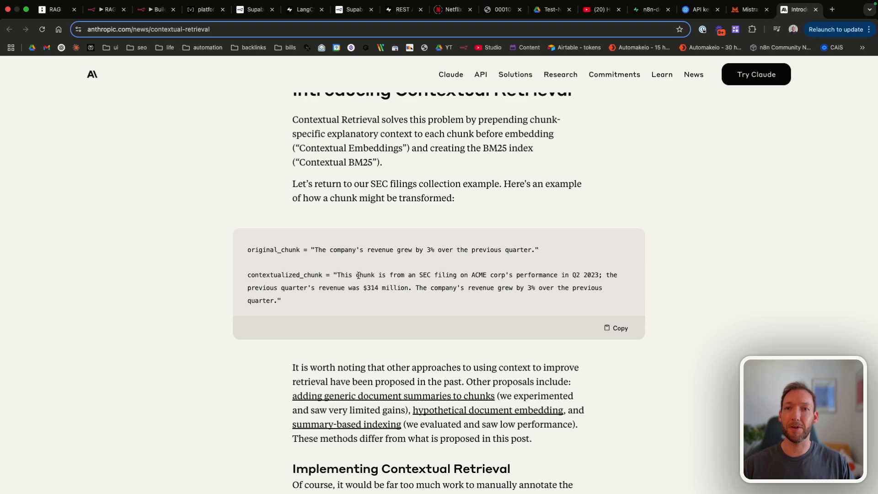
{"action": "left_click_drag", "start_coordinate": [351, 274], "coordinate": [494, 303]}
{"action": "left_click", "coordinate": [493, 302]}
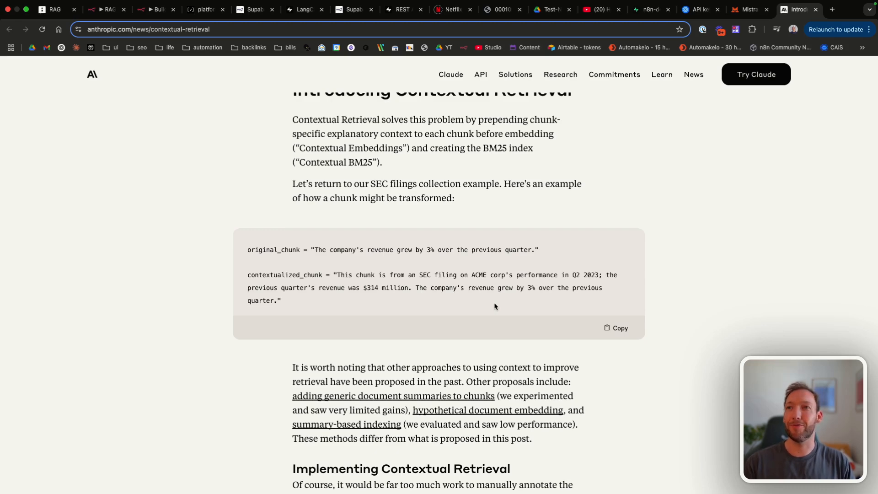
{"action": "scroll", "coordinate": [494, 303], "scroll_direction": "down", "scroll_amount": 7}
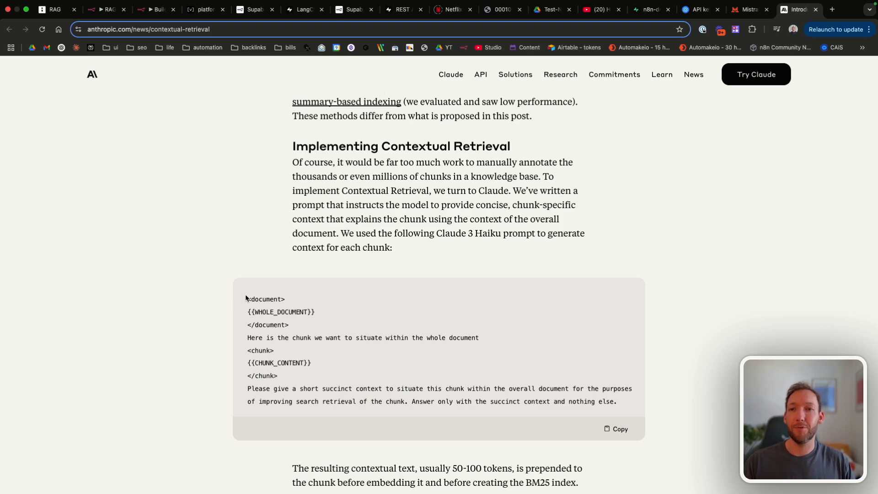
Step: Highlight the chunk-to-situate line and the {{CHUNK_CONTENT}} placeholder in the Claude prompt
{"action": "scroll", "coordinate": [281, 318], "scroll_direction": "down", "scroll_amount": 1}
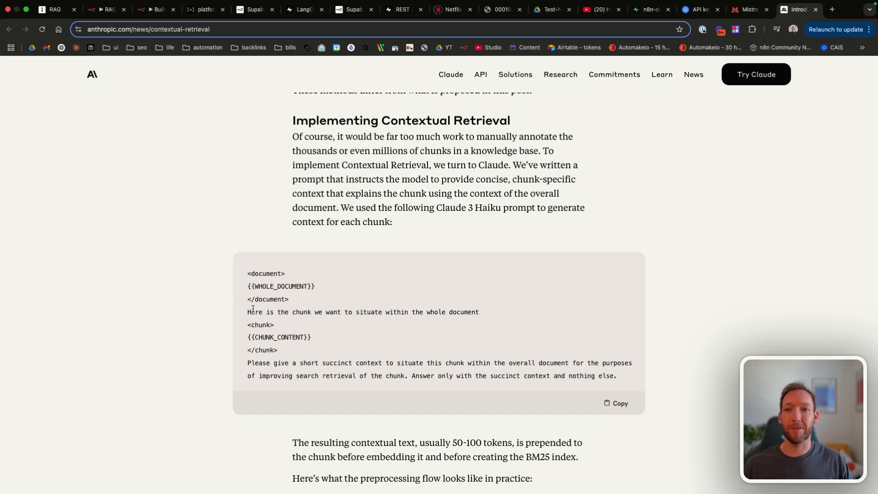
{"action": "left_click_drag", "start_coordinate": [247, 311], "coordinate": [489, 314]}
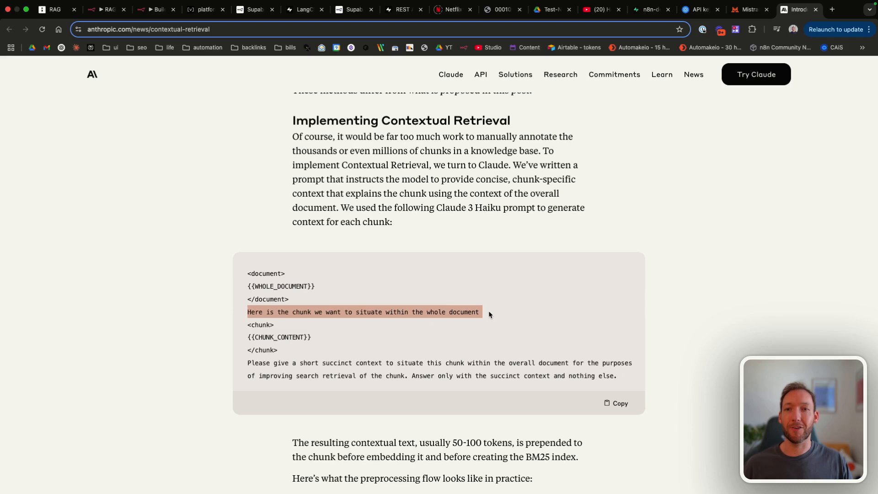
{"action": "left_click", "coordinate": [488, 314]}
{"action": "left_click_drag", "start_coordinate": [239, 337], "coordinate": [315, 337]}
{"action": "left_click", "coordinate": [315, 337]}
Step: Highlight the prompt's final instruction about improving search retrieval, then reach the preprocessing diagram
{"action": "scroll", "coordinate": [315, 338], "scroll_direction": "up", "scroll_amount": 7}
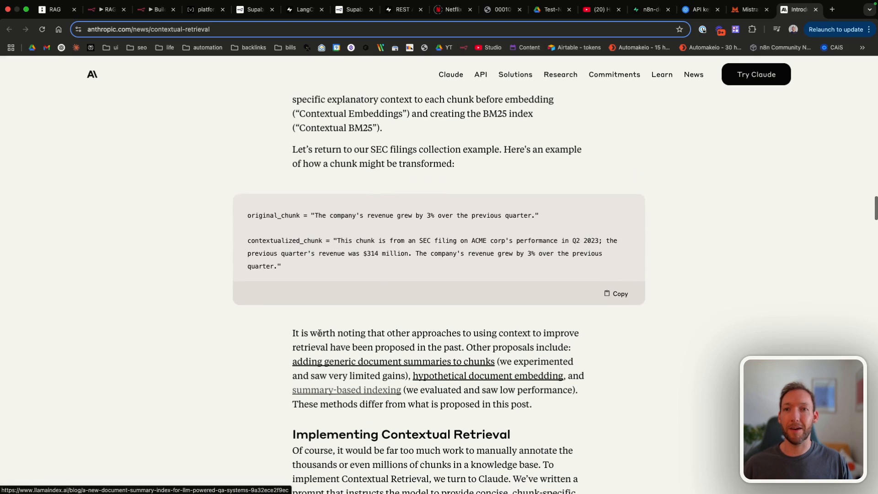
{"action": "scroll", "coordinate": [392, 217], "scroll_direction": "down", "scroll_amount": 7}
{"action": "scroll", "coordinate": [392, 217], "scroll_direction": "down", "scroll_amount": 1}
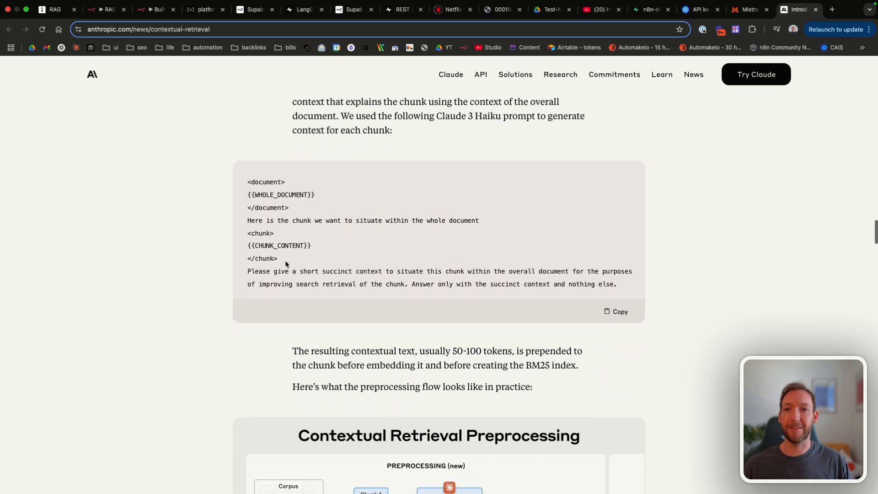
{"action": "left_click_drag", "start_coordinate": [246, 271], "coordinate": [459, 285]}
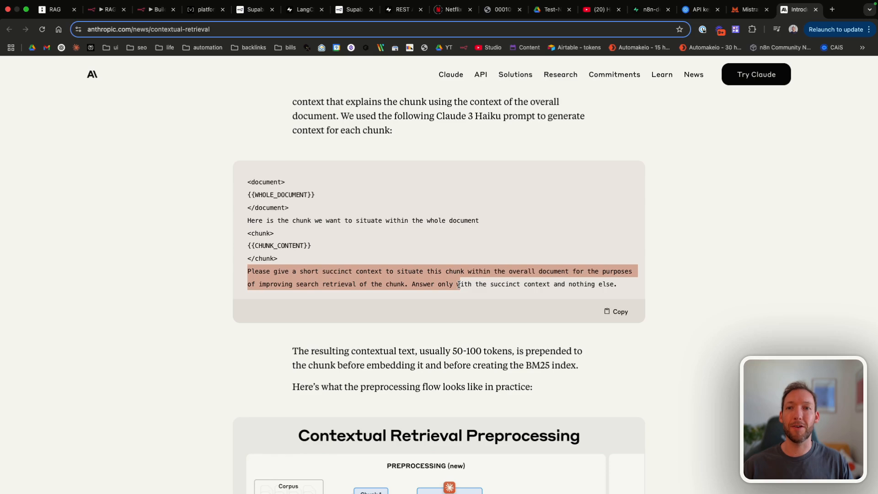
{"action": "left_click", "coordinate": [335, 281]}
{"action": "left_click_drag", "start_coordinate": [284, 286], "coordinate": [405, 286]}
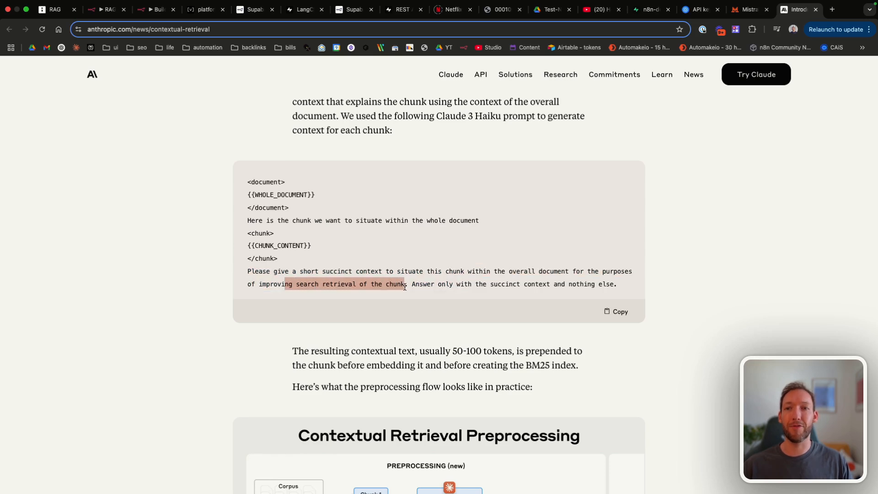
{"action": "left_click", "coordinate": [405, 287]}
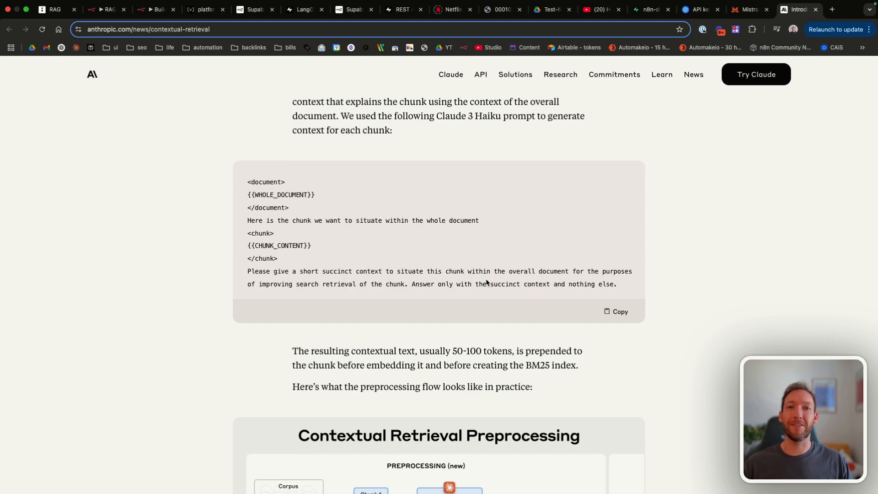
{"action": "scroll", "coordinate": [486, 282], "scroll_direction": "down", "scroll_amount": 5}
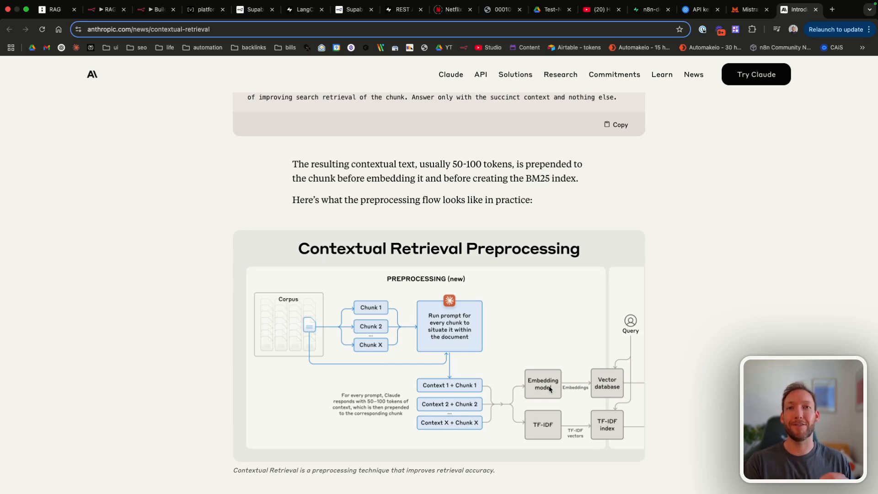
{"action": "left_click", "coordinate": [650, 10]}
Step: Select row 15's table-of-contents chunk text from Item 7A through Compensation
{"action": "key", "text": "super+a"}
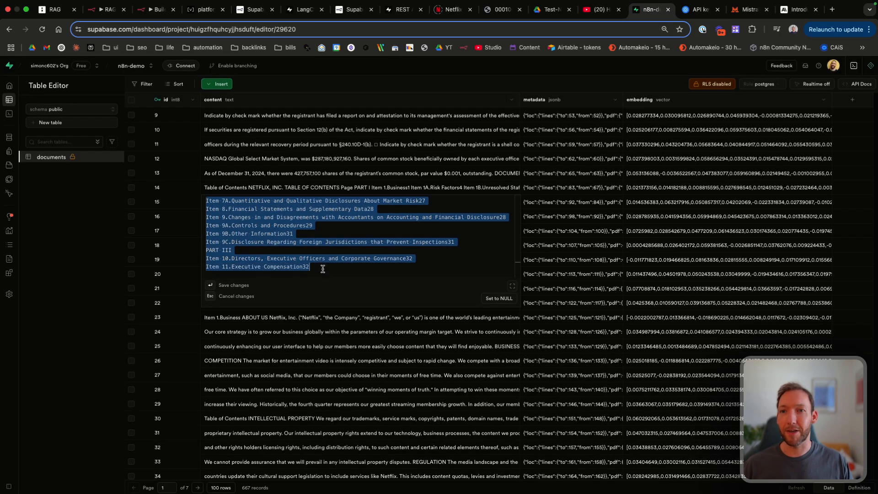
{"action": "left_click", "coordinate": [220, 204]}
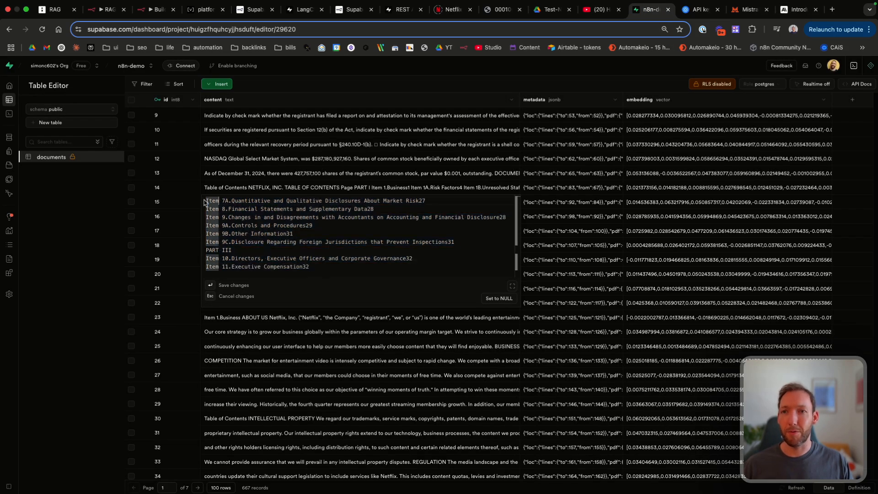
{"action": "left_click_drag", "start_coordinate": [205, 200], "coordinate": [319, 267]}
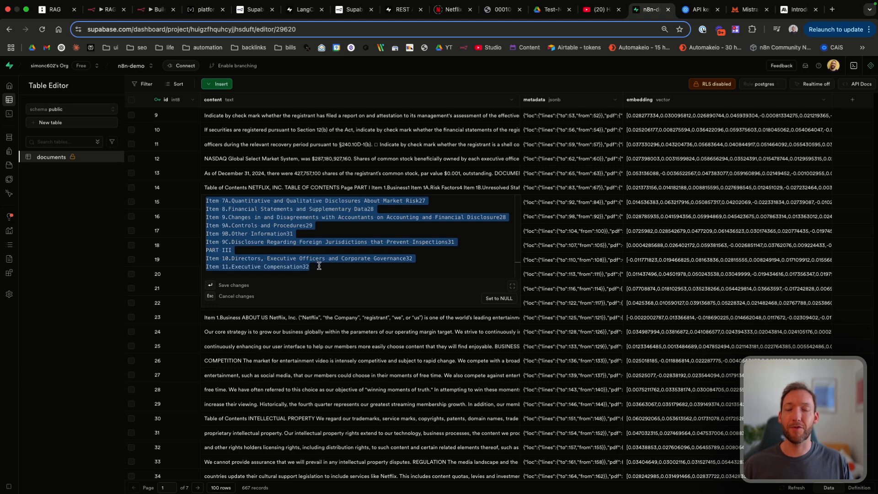
{"action": "left_click", "coordinate": [254, 215]}
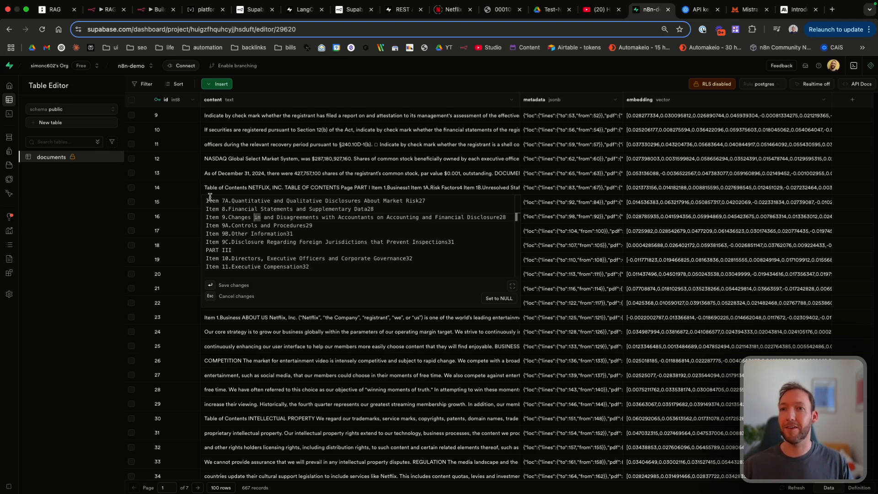
{"action": "left_click_drag", "start_coordinate": [206, 200], "coordinate": [333, 266]}
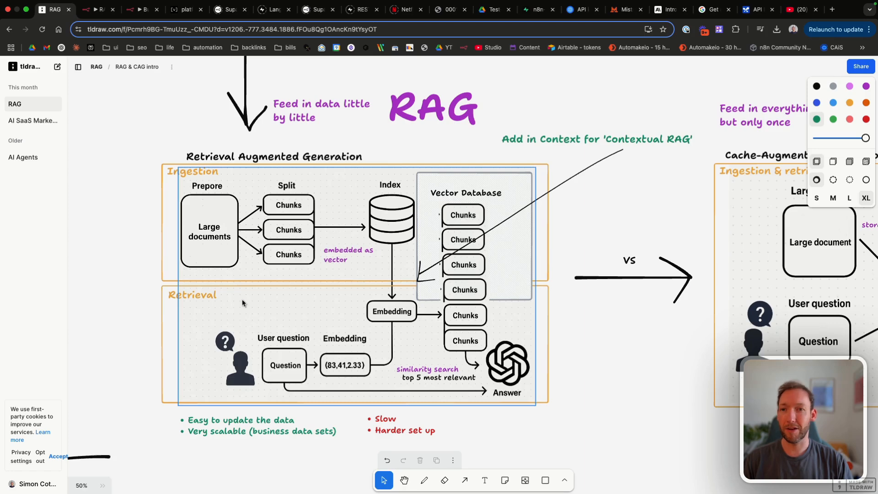
Step: Draw a green 'Context llm' box between Chunks and Index in the tldraw diagram
{"action": "left_click", "coordinate": [544, 483]}
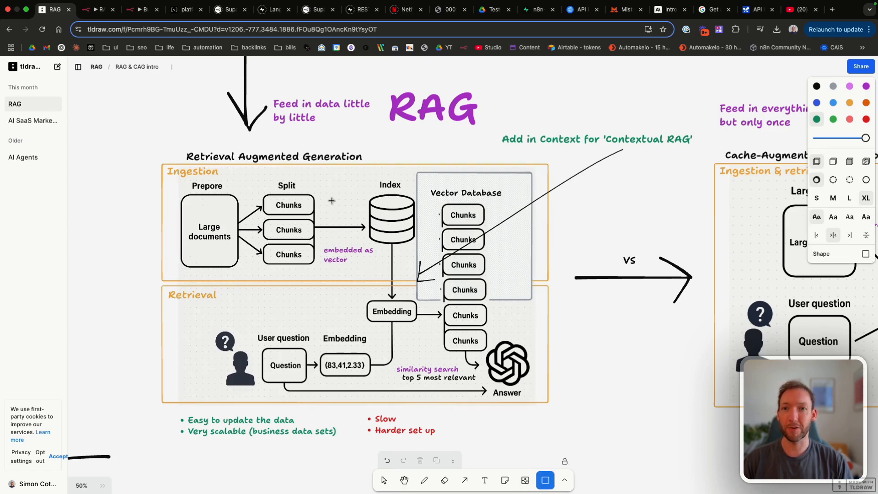
{"action": "left_click_drag", "start_coordinate": [325, 202], "coordinate": [364, 242]}
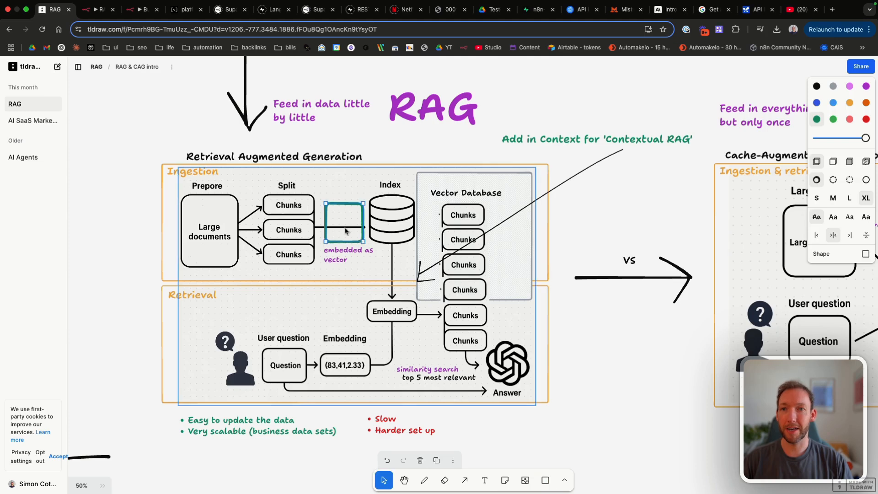
{"action": "left_click", "coordinate": [346, 227]}
{"action": "type", "text": "llm"}
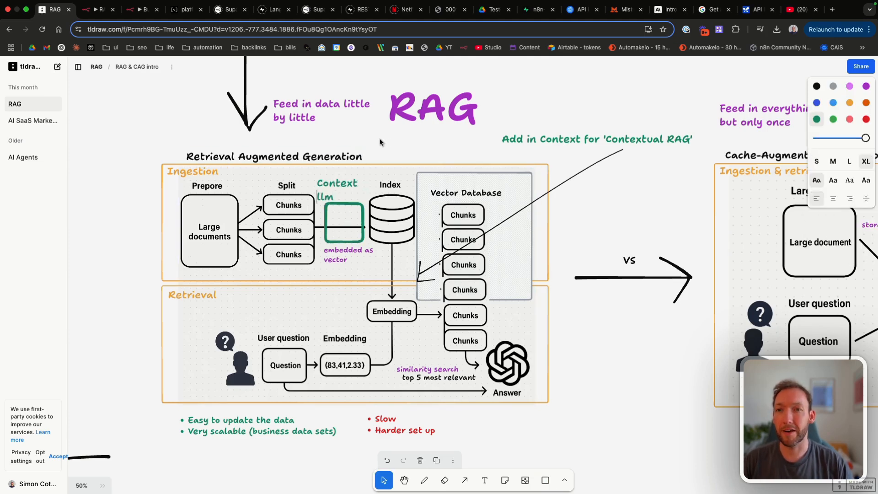
{"action": "left_click_drag", "start_coordinate": [340, 188], "coordinate": [348, 220]}
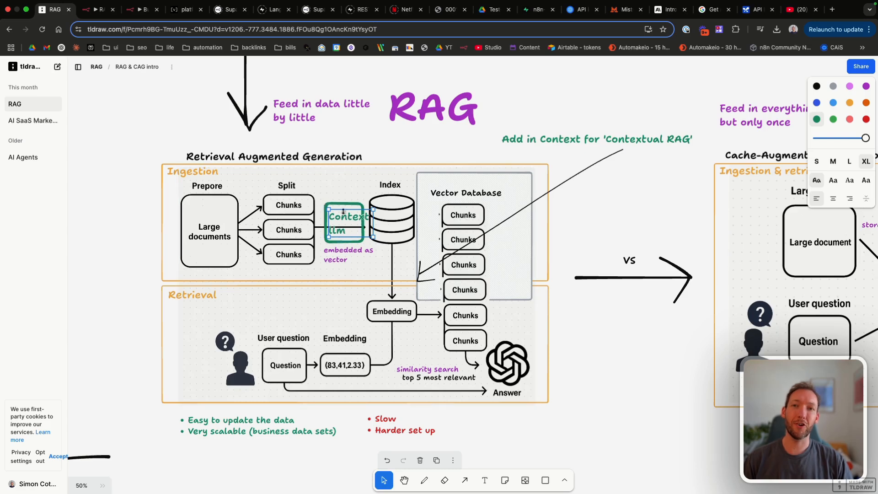
{"action": "left_click", "coordinate": [362, 210]}
{"action": "left_click_drag", "start_coordinate": [363, 205], "coordinate": [373, 203]}
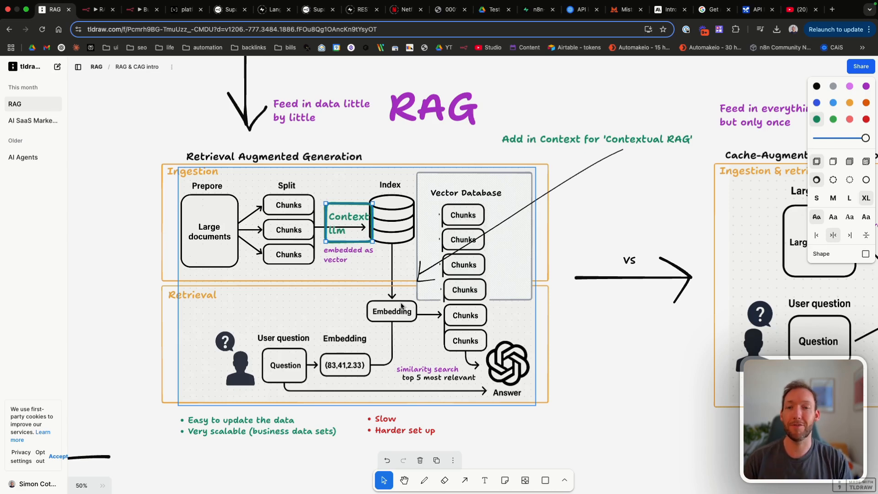
{"action": "left_click", "coordinate": [139, 9]}
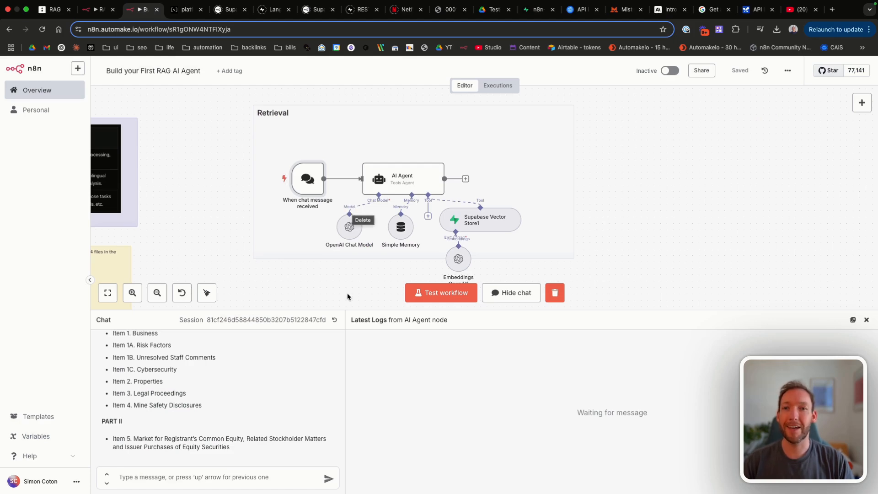
Step: Enlarge the workflow canvas and scroll up to the RAG workflow's Ingestion group
{"action": "left_click_drag", "start_coordinate": [345, 315], "coordinate": [350, 346]}
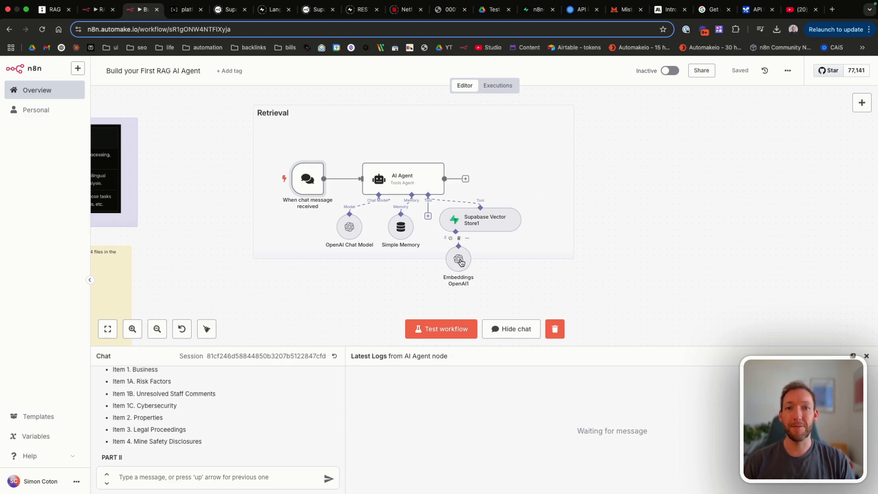
{"action": "scroll", "coordinate": [422, 245], "scroll_direction": "up", "scroll_amount": 5}
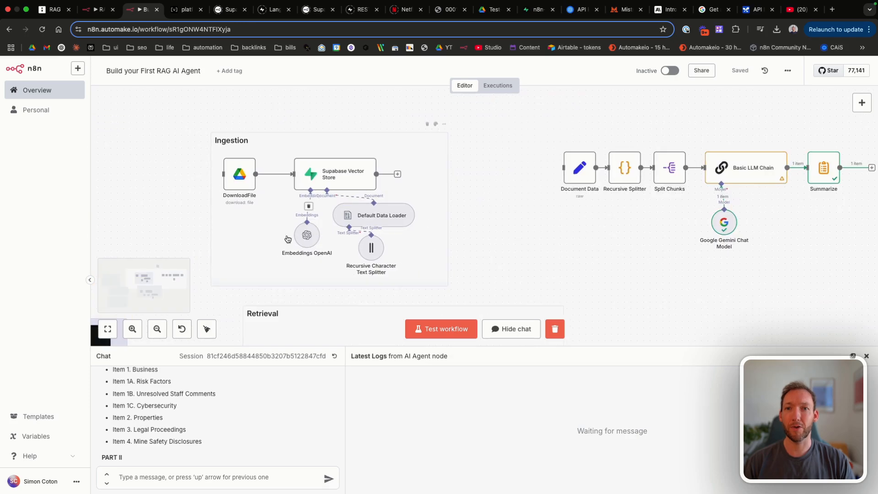
{"action": "scroll", "coordinate": [362, 268], "scroll_direction": "up", "scroll_amount": 3}
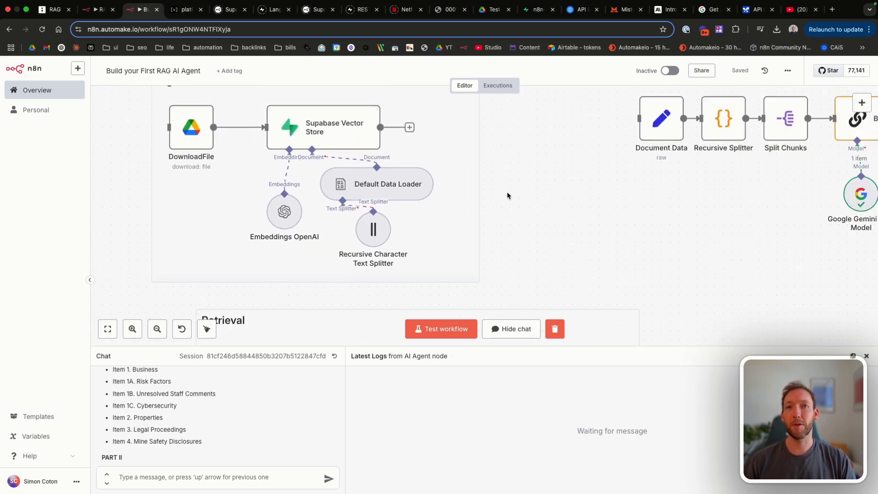
{"action": "left_click", "coordinate": [789, 11]}
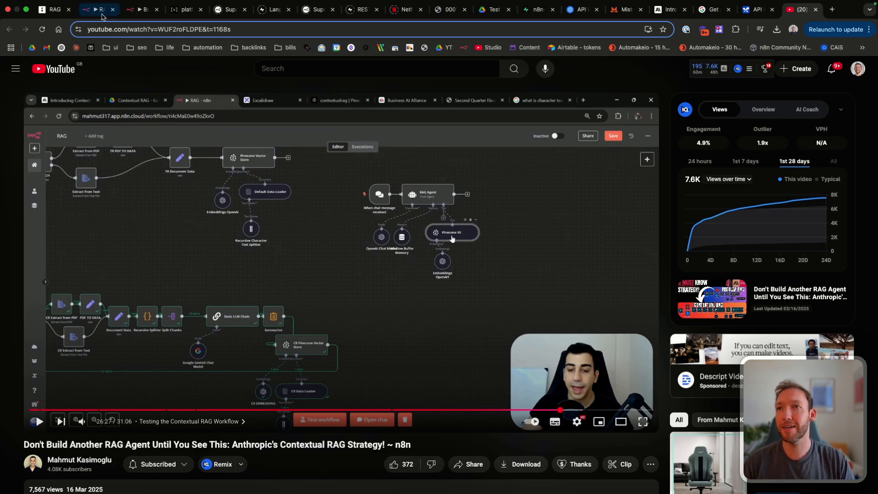
Step: Return to the n8n workflow and pan the canvas around the Ingestion section
{"action": "left_click", "coordinate": [136, 11]}
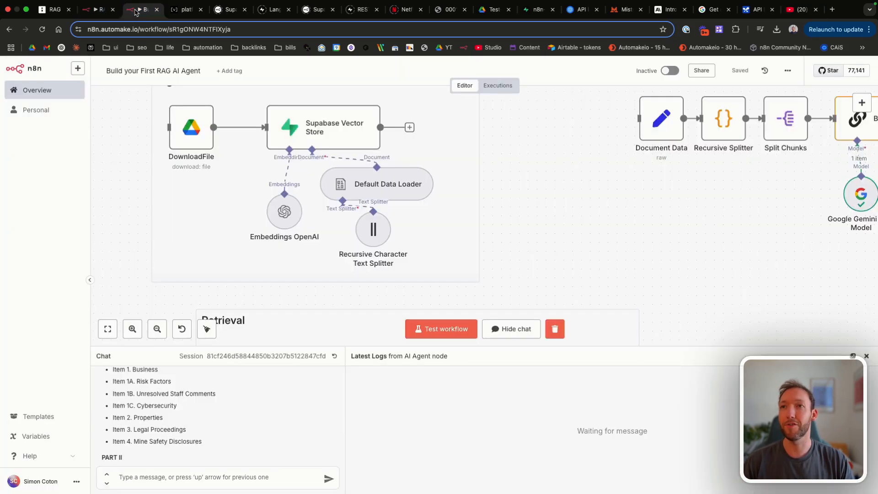
{"action": "scroll", "coordinate": [684, 199], "scroll_direction": "right", "scroll_amount": 5}
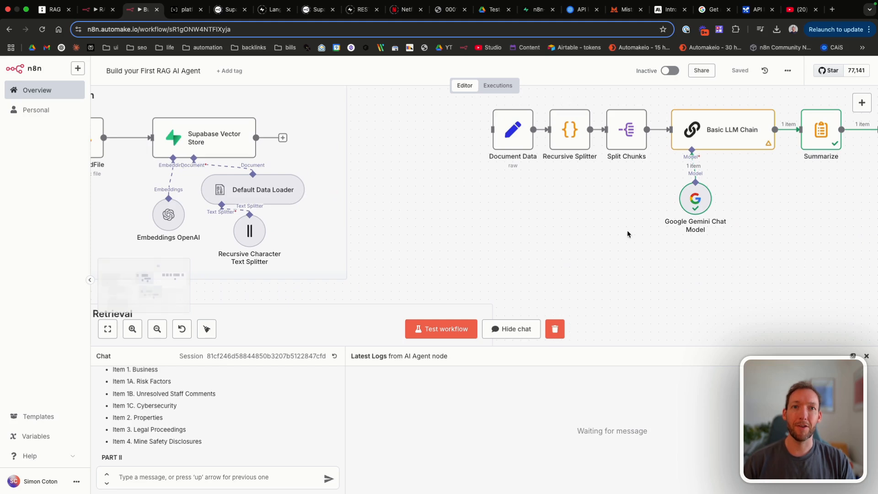
{"action": "scroll", "coordinate": [627, 231], "scroll_direction": "down", "scroll_amount": 2}
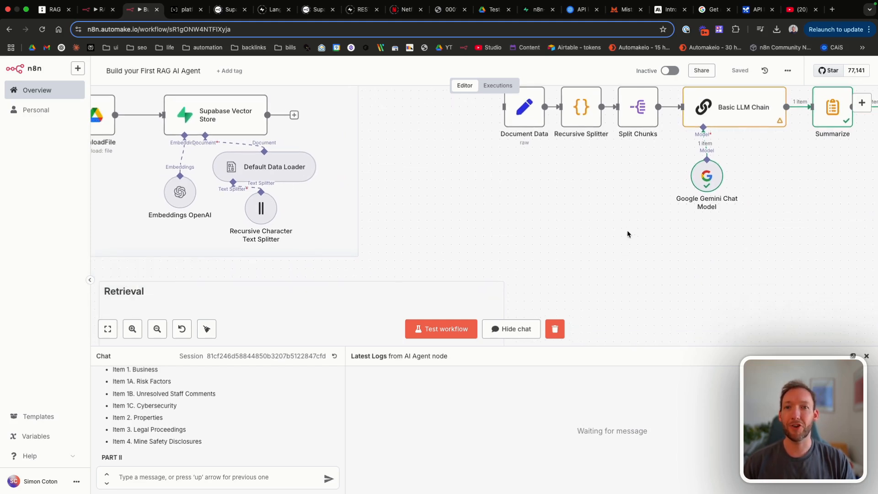
{"action": "scroll", "coordinate": [628, 234], "scroll_direction": "down", "scroll_amount": 2}
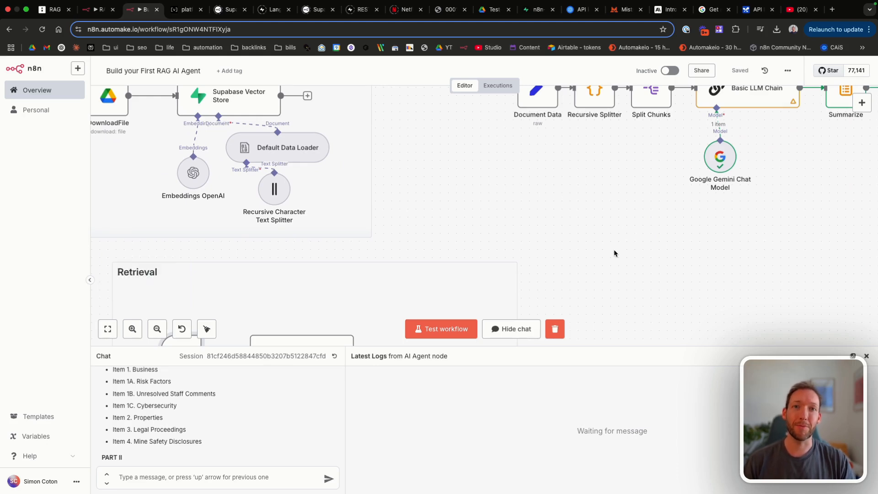
{"action": "scroll", "coordinate": [613, 249], "scroll_direction": "right", "scroll_amount": 5}
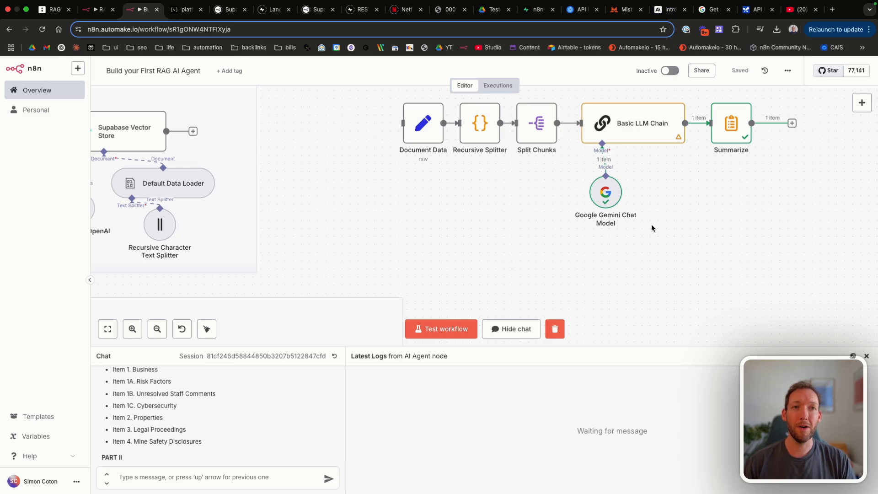
{"action": "scroll", "coordinate": [447, 226], "scroll_direction": "left", "scroll_amount": 5}
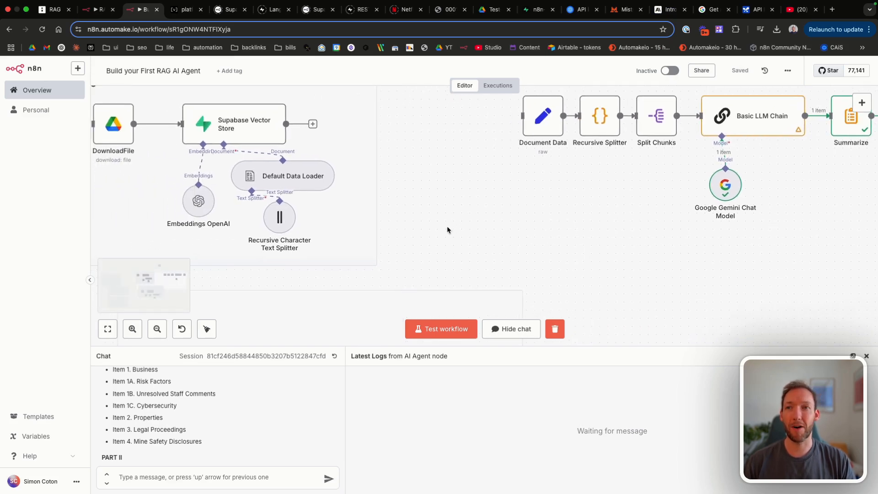
{"action": "scroll", "coordinate": [446, 226], "scroll_direction": "down", "scroll_amount": 3}
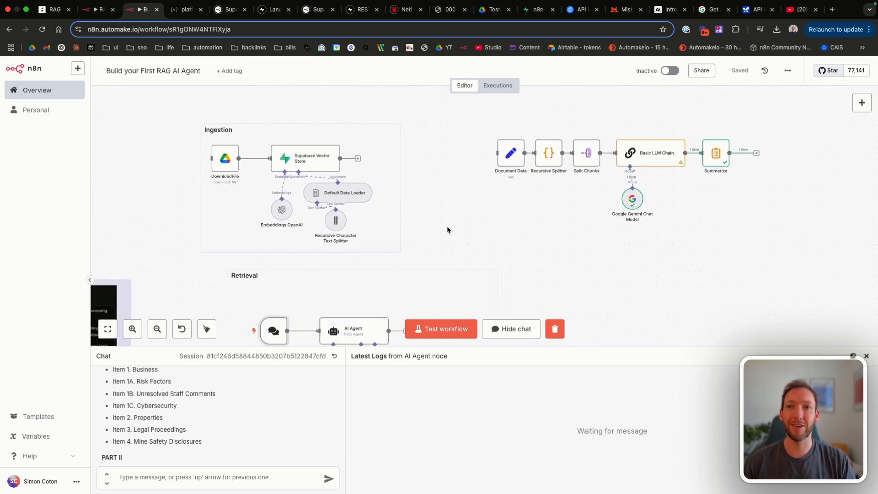
{"action": "scroll", "coordinate": [613, 213], "scroll_direction": "right", "scroll_amount": 6}
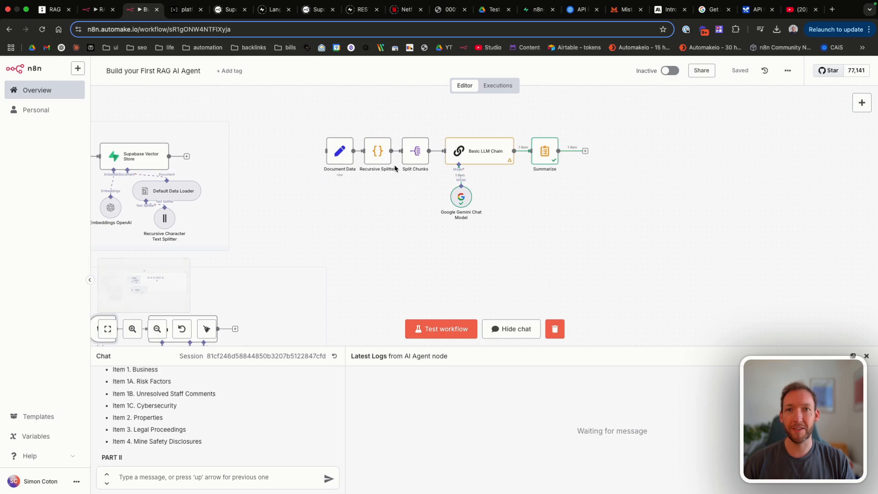
{"action": "scroll", "coordinate": [245, 162], "scroll_direction": "left", "scroll_amount": 2}
{"action": "scroll", "coordinate": [245, 161], "scroll_direction": "left", "scroll_amount": 3}
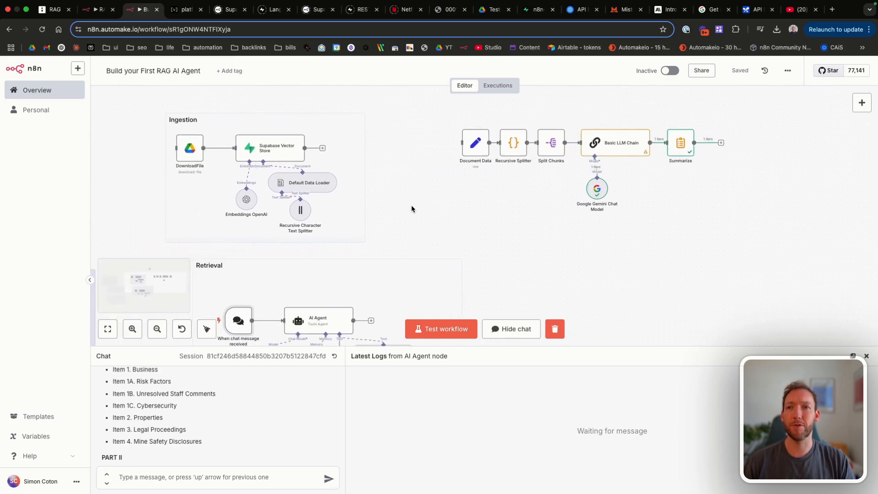
{"action": "scroll", "coordinate": [411, 208], "scroll_direction": "left", "scroll_amount": 1}
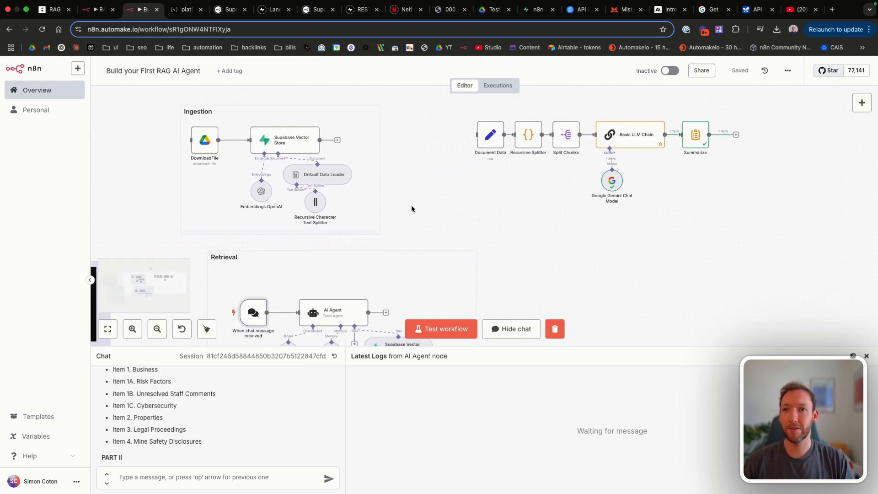
{"action": "scroll", "coordinate": [412, 208], "scroll_direction": "left", "scroll_amount": 2}
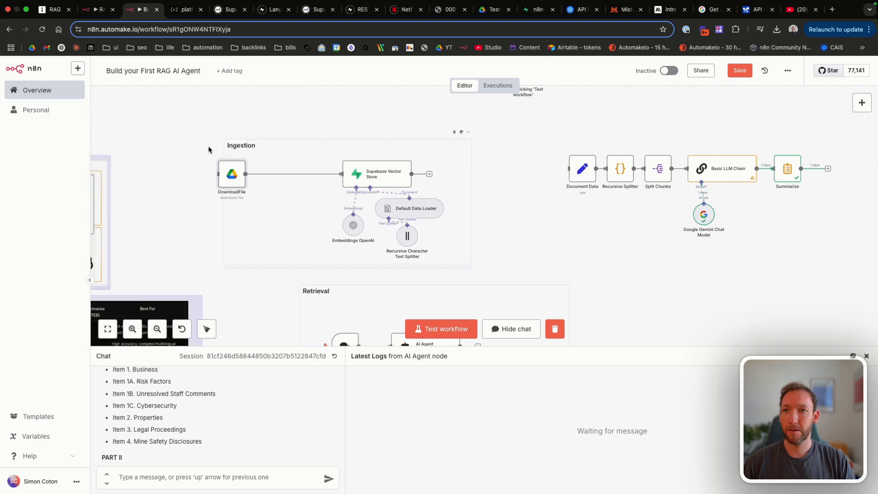
Step: Widen the Ingestion note further to the left and save the workflow
{"action": "left_click_drag", "start_coordinate": [210, 148], "coordinate": [191, 148]}
{"action": "left_click", "coordinate": [738, 71]}
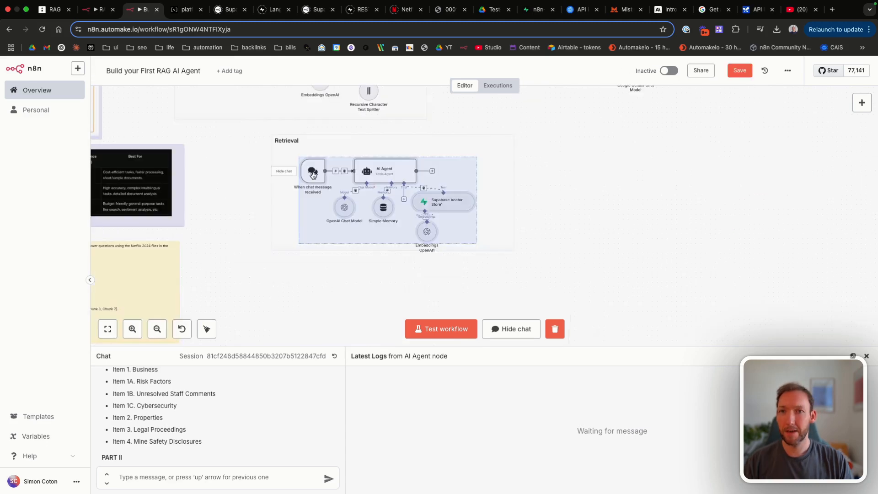
{"action": "scroll", "coordinate": [371, 196], "scroll_direction": "up", "scroll_amount": 2}
{"action": "left_click", "coordinate": [739, 71]}
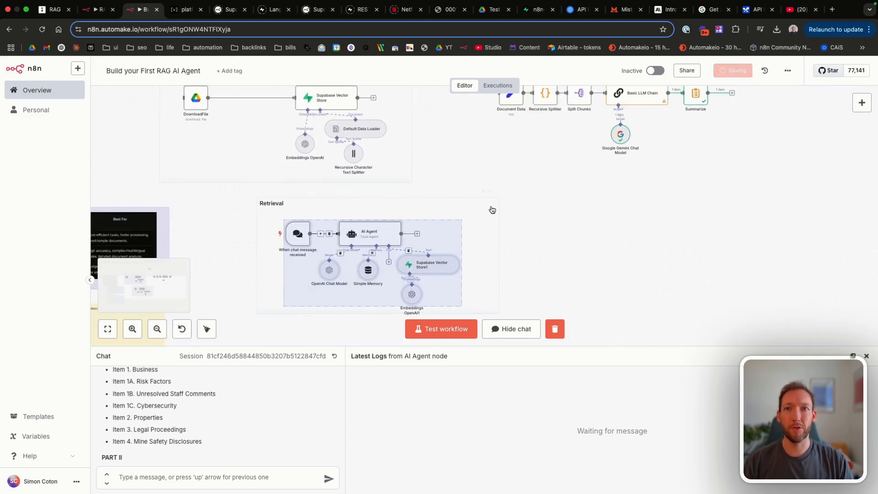
{"action": "scroll", "coordinate": [492, 210], "scroll_direction": "up", "scroll_amount": 3}
{"action": "mouse_move", "coordinate": [464, 99]}
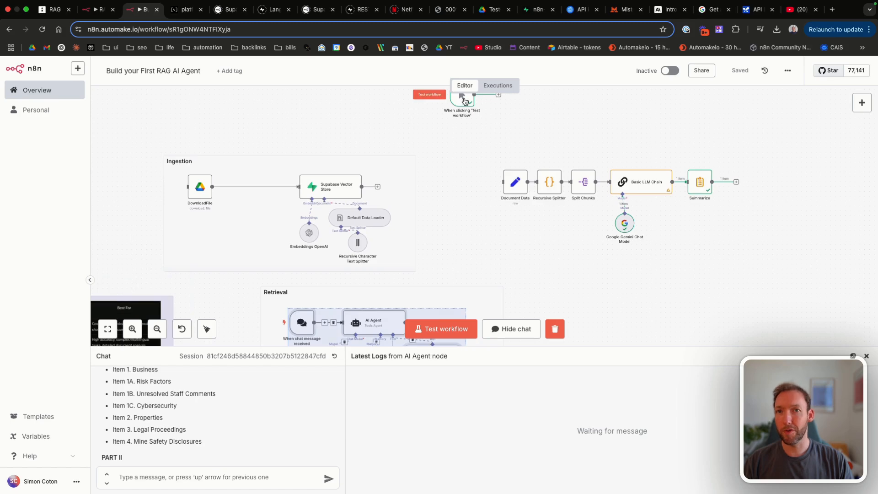
{"action": "left_click_drag", "start_coordinate": [463, 100], "coordinate": [469, 188]}
{"action": "scroll", "coordinate": [470, 198], "scroll_direction": "down", "scroll_amount": 3}
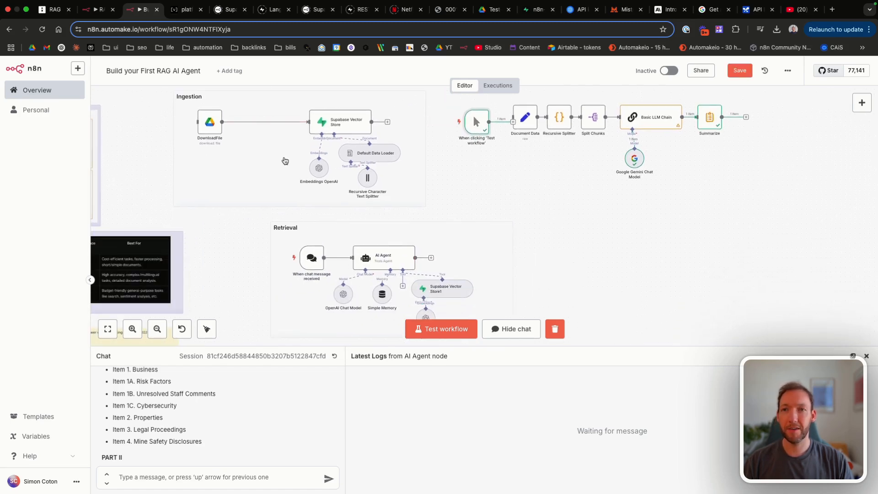
{"action": "scroll", "coordinate": [247, 168], "scroll_direction": "down", "scroll_amount": 3}
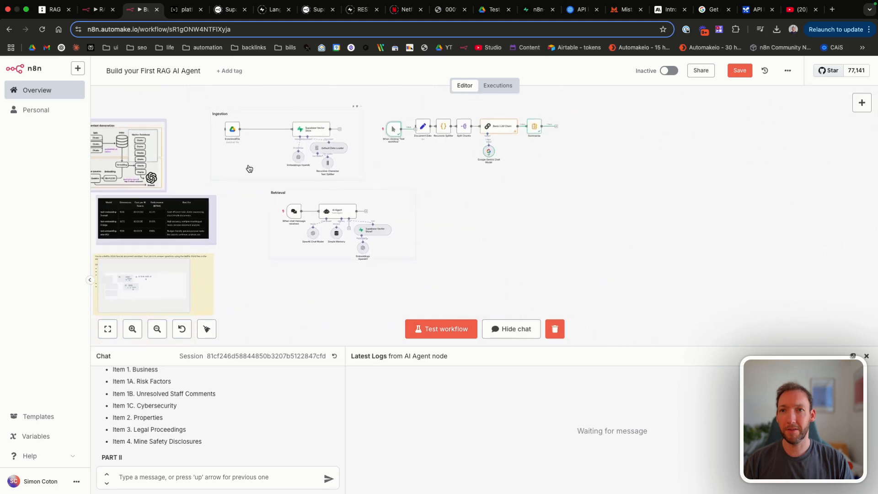
Step: Copy and paste the Ingestion group and its nodes, placing the copy below Retrieval
{"action": "left_click_drag", "start_coordinate": [199, 97], "coordinate": [375, 190]}
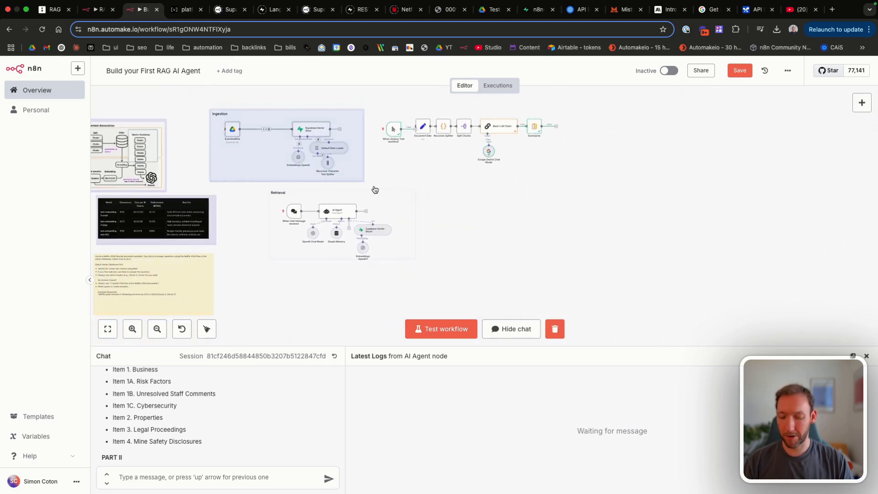
{"action": "key", "text": "ctrl+c"}
{"action": "scroll", "coordinate": [375, 189], "scroll_direction": "right", "scroll_amount": 5}
{"action": "key", "text": "ctrl+v"}
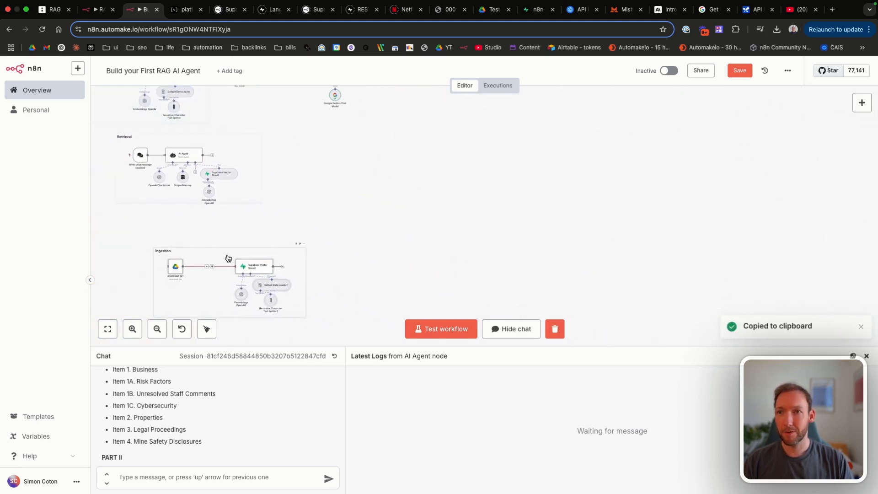
{"action": "scroll", "coordinate": [227, 257], "scroll_direction": "left", "scroll_amount": 4}
{"action": "left_click_drag", "start_coordinate": [341, 256], "coordinate": [307, 259]}
{"action": "left_click", "coordinate": [390, 245]}
Step: Shift the Retrieval group lower and move the test-triggered Basic LLM Chain flow beside the copied Ingestion group
{"action": "scroll", "coordinate": [390, 246], "scroll_direction": "up", "scroll_amount": 2}
{"action": "left_click_drag", "start_coordinate": [388, 248], "coordinate": [200, 174]}
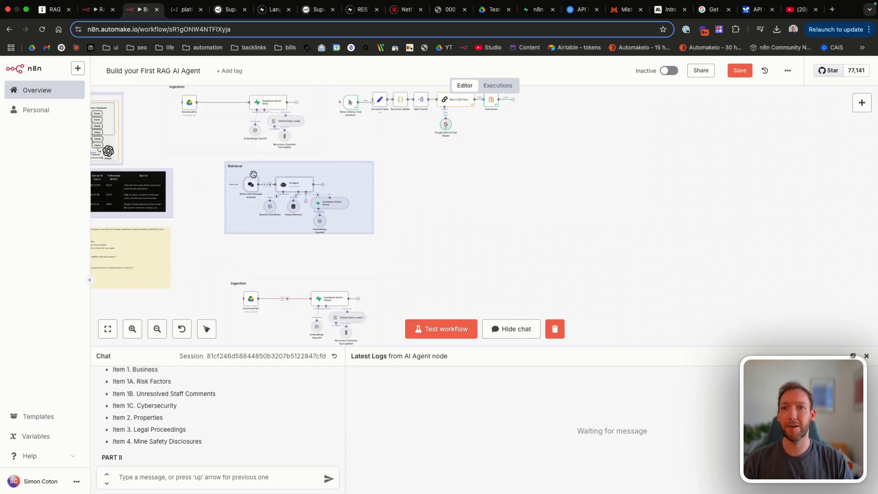
{"action": "left_click_drag", "start_coordinate": [253, 174], "coordinate": [253, 201]}
{"action": "scroll", "coordinate": [253, 200], "scroll_direction": "right", "scroll_amount": 2}
{"action": "scroll", "coordinate": [253, 199], "scroll_direction": "up", "scroll_amount": 1}
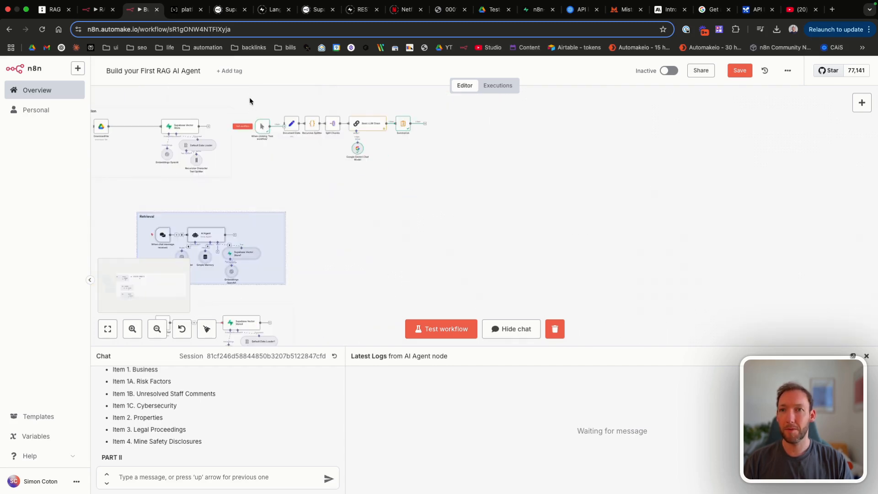
{"action": "left_click_drag", "start_coordinate": [250, 99], "coordinate": [459, 175]}
{"action": "left_click_drag", "start_coordinate": [367, 126], "coordinate": [428, 319]}
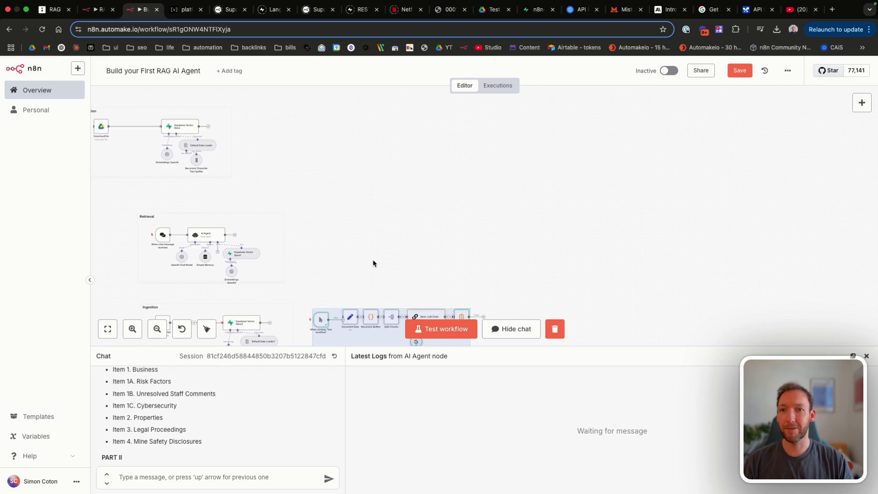
Step: Move DownloadFile1 closer to Supabase Vector Store2
{"action": "scroll", "coordinate": [365, 259], "scroll_direction": "left", "scroll_amount": 5}
{"action": "scroll", "coordinate": [365, 259], "scroll_direction": "up", "scroll_amount": 1}
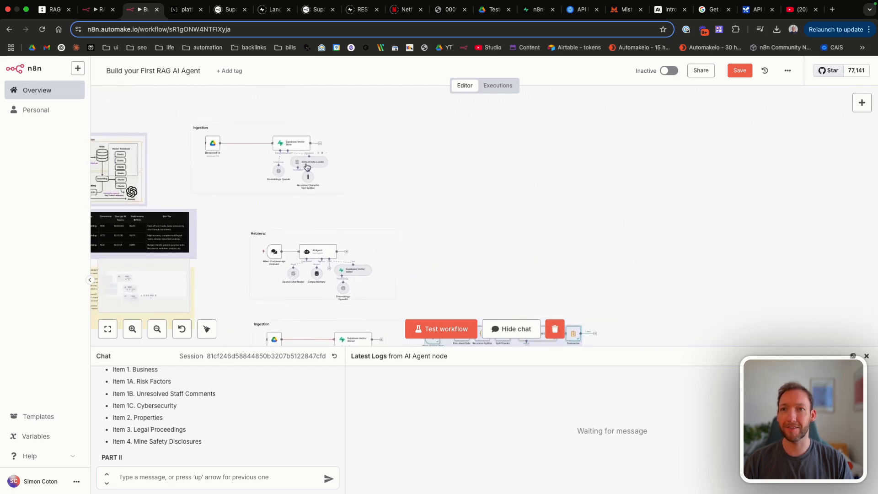
{"action": "scroll", "coordinate": [302, 168], "scroll_direction": "down", "scroll_amount": 5}
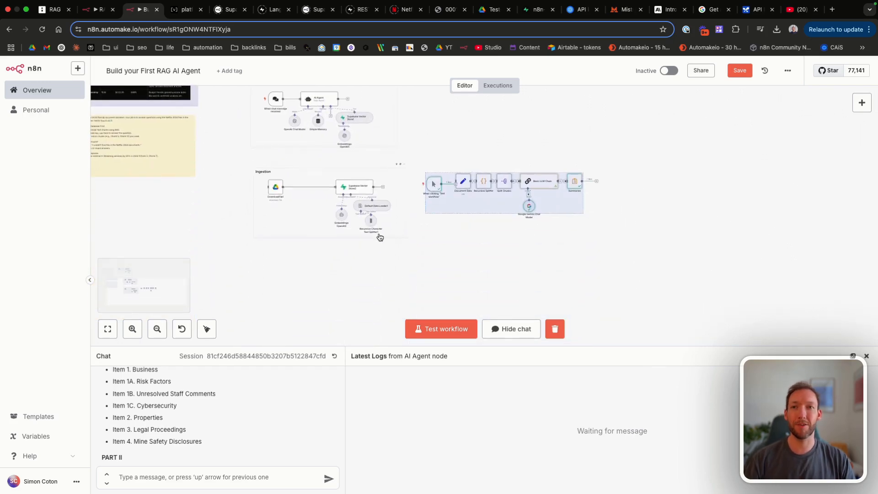
{"action": "scroll", "coordinate": [380, 236], "scroll_direction": "up", "scroll_amount": 4}
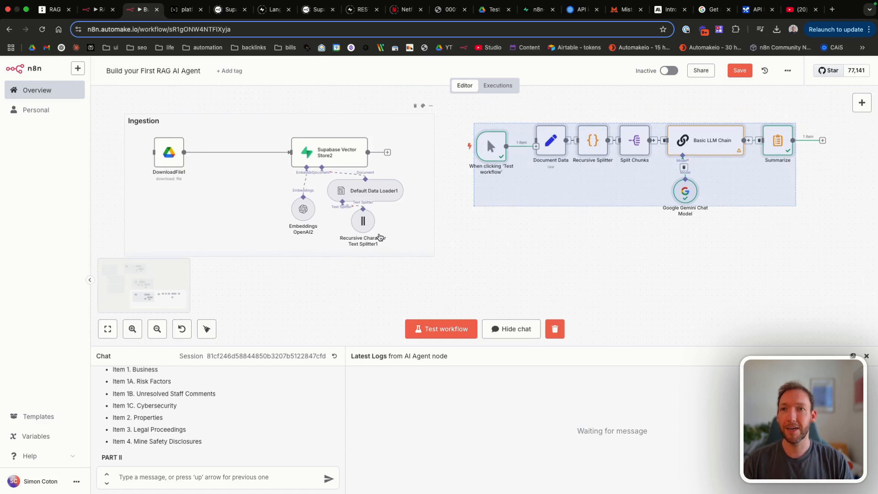
{"action": "scroll", "coordinate": [379, 237], "scroll_direction": "up", "scroll_amount": 2}
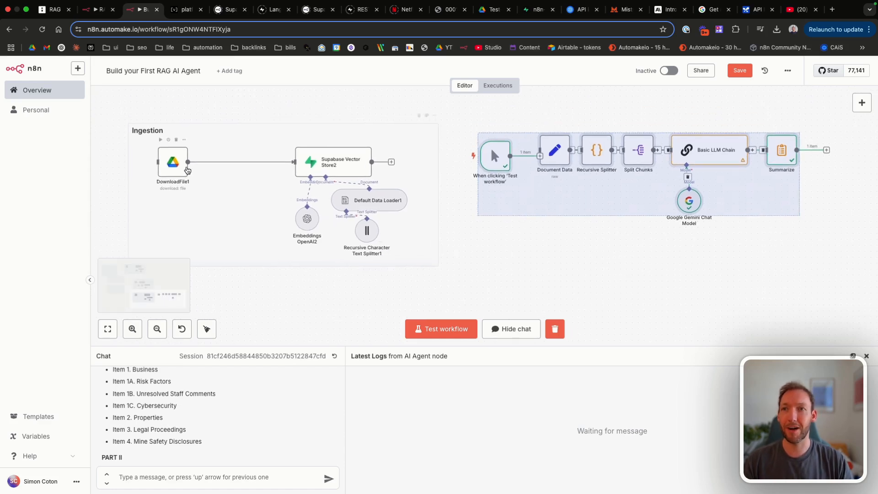
{"action": "left_click_drag", "start_coordinate": [174, 167], "coordinate": [252, 167]}
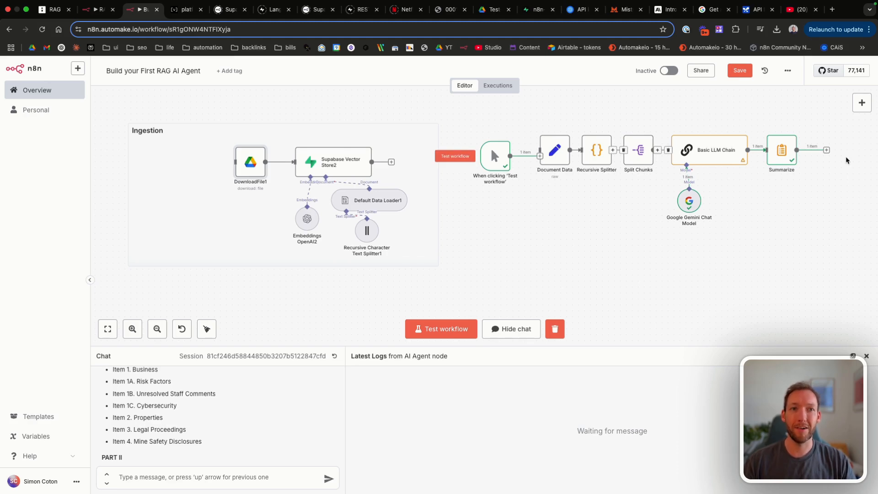
{"action": "scroll", "coordinate": [860, 161], "scroll_direction": "right", "scroll_amount": 3}
Step: Open the Basic LLM Chain's prompt in the full expression editor and highlight its output format line
{"action": "double_click", "coordinate": [577, 160]}
{"action": "left_click", "coordinate": [568, 226]}
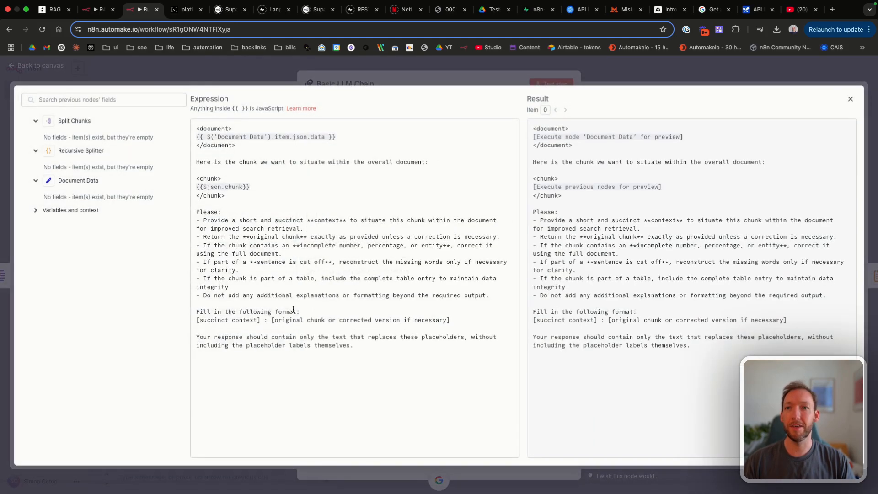
{"action": "left_click_drag", "start_coordinate": [196, 319], "coordinate": [453, 321]}
Step: Compare with the Supabase documents table, then highlight the prompt's succinct context and original chunk placeholders
{"action": "left_click", "coordinate": [530, 10]}
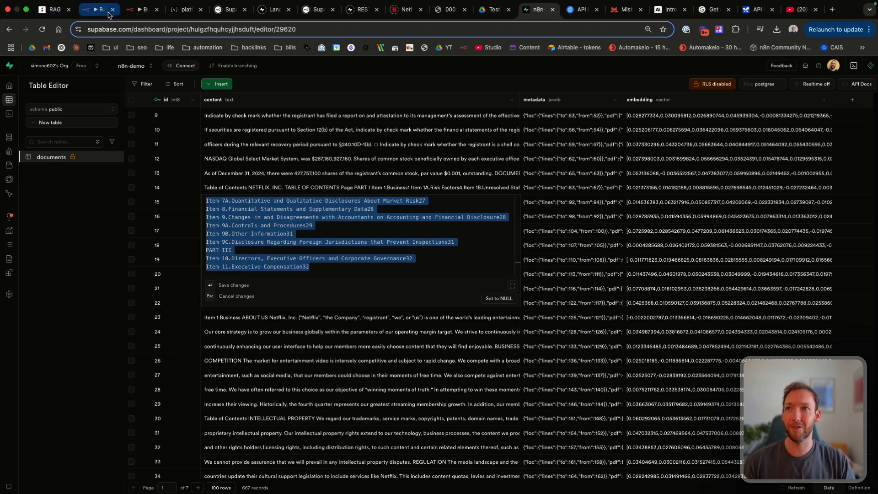
{"action": "left_click", "coordinate": [139, 15]}
{"action": "left_click_drag", "start_coordinate": [197, 311], "coordinate": [260, 311]}
{"action": "left_click_drag", "start_coordinate": [196, 320], "coordinate": [451, 320]}
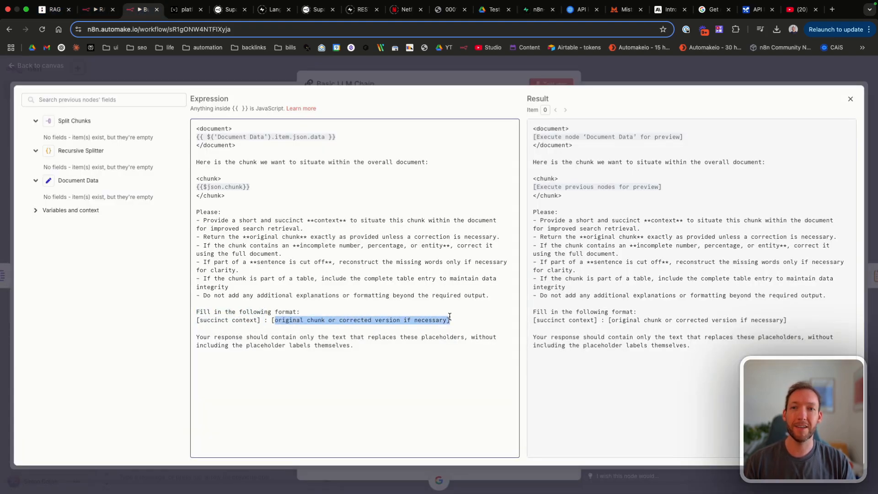
{"action": "left_click", "coordinate": [451, 318]}
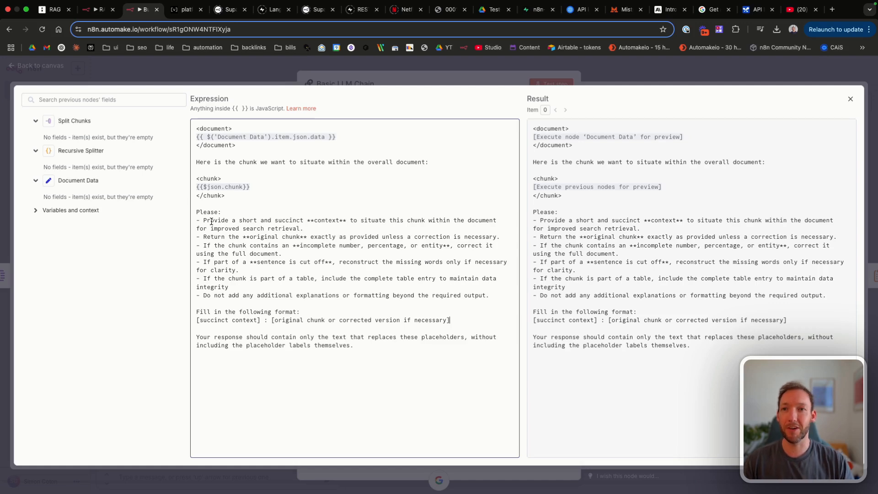
{"action": "left_click_drag", "start_coordinate": [203, 221], "coordinate": [327, 227]}
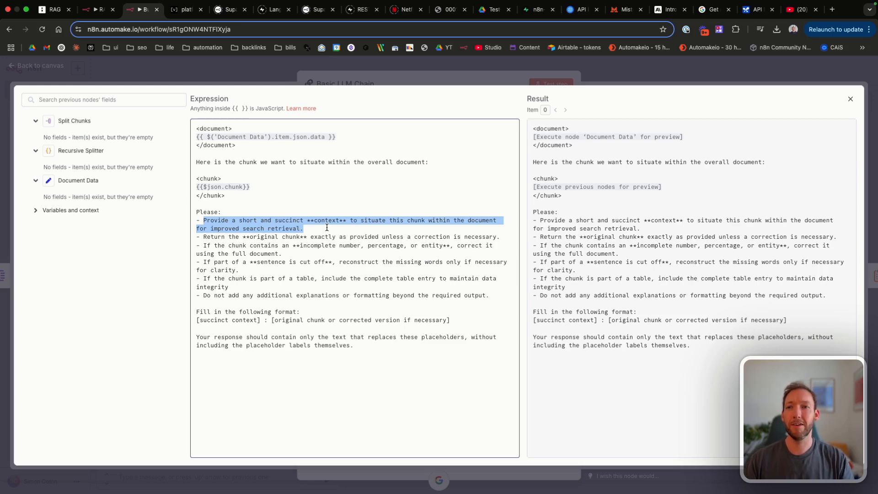
{"action": "left_click_drag", "start_coordinate": [200, 236], "coordinate": [355, 264]}
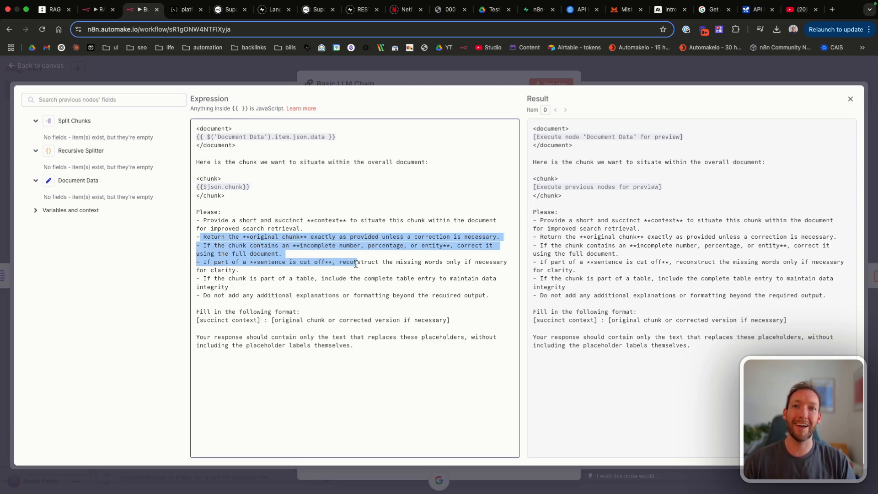
{"action": "left_click_drag", "start_coordinate": [210, 237], "coordinate": [453, 233]}
{"action": "left_click", "coordinate": [416, 238]}
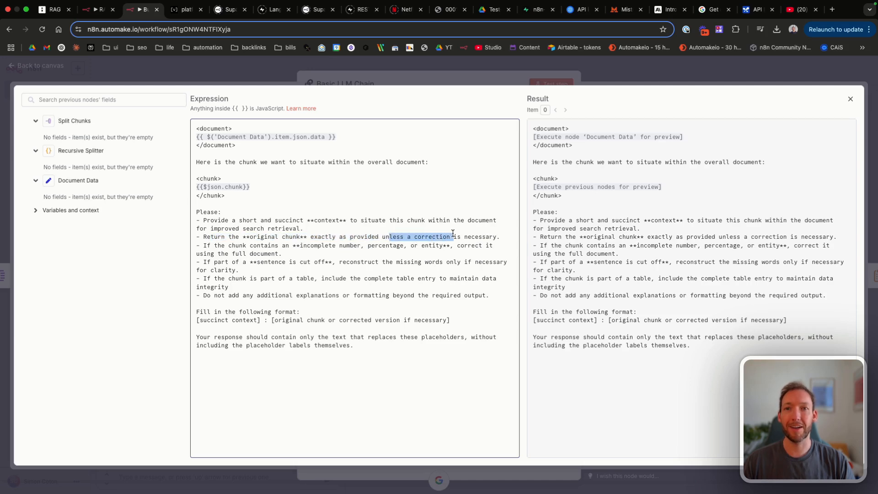
{"action": "left_click_drag", "start_coordinate": [215, 246], "coordinate": [329, 272]}
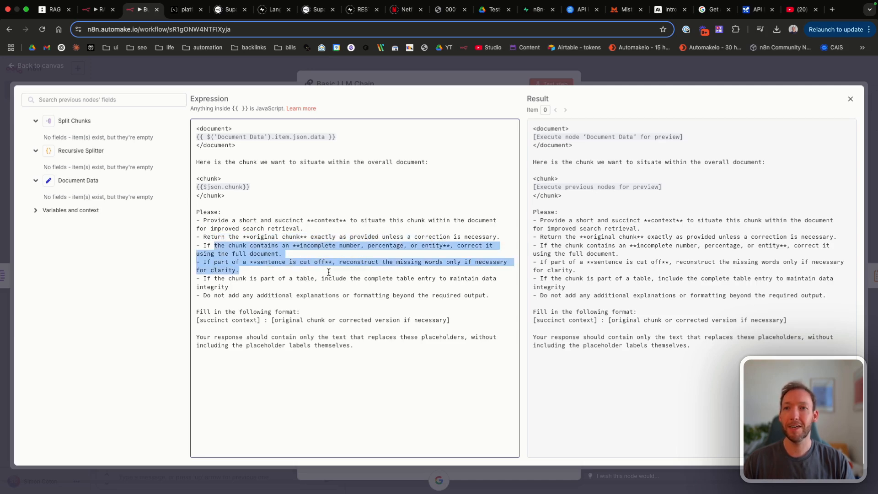
{"action": "left_click", "coordinate": [324, 254]}
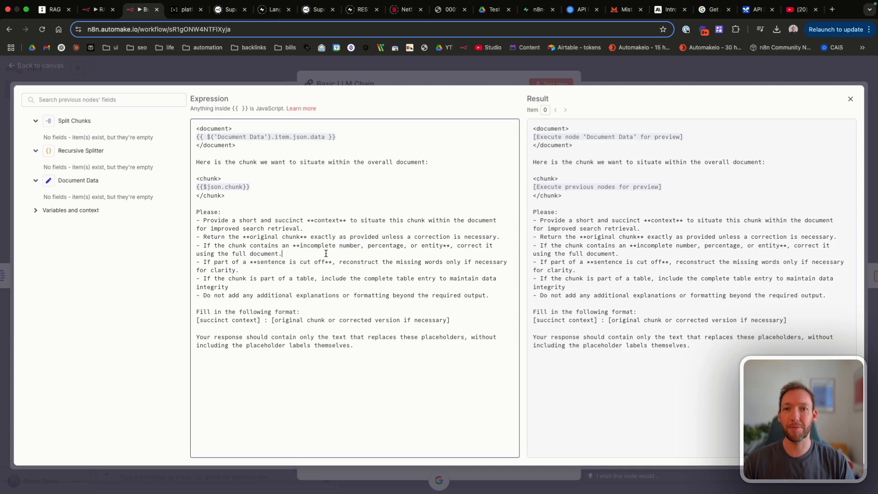
{"action": "left_click_drag", "start_coordinate": [196, 246], "coordinate": [305, 255]}
{"action": "left_click", "coordinate": [305, 255]}
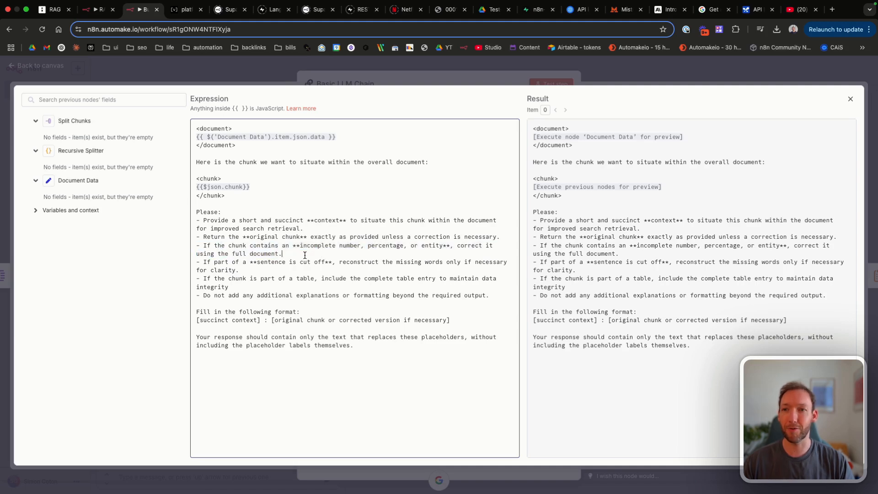
{"action": "left_click_drag", "start_coordinate": [221, 262], "coordinate": [394, 271]}
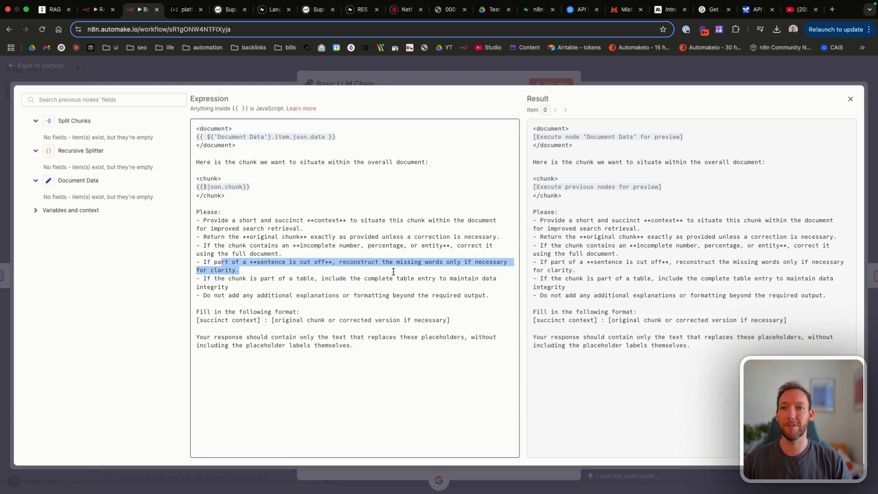
{"action": "left_click_drag", "start_coordinate": [232, 279], "coordinate": [391, 284]}
{"action": "left_click", "coordinate": [393, 284]}
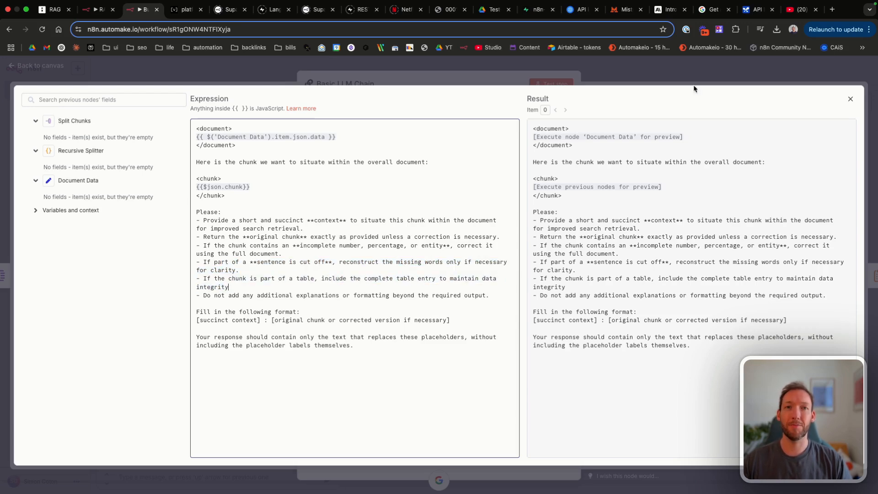
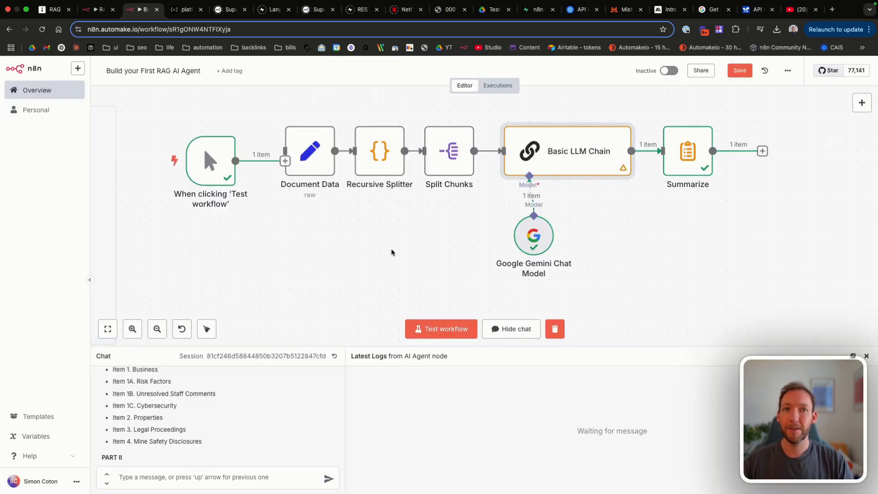
Step: Leave the prompt expression editor and pan across the RAG workflow canvas
{"action": "scroll", "coordinate": [392, 251], "scroll_direction": "right", "scroll_amount": 2}
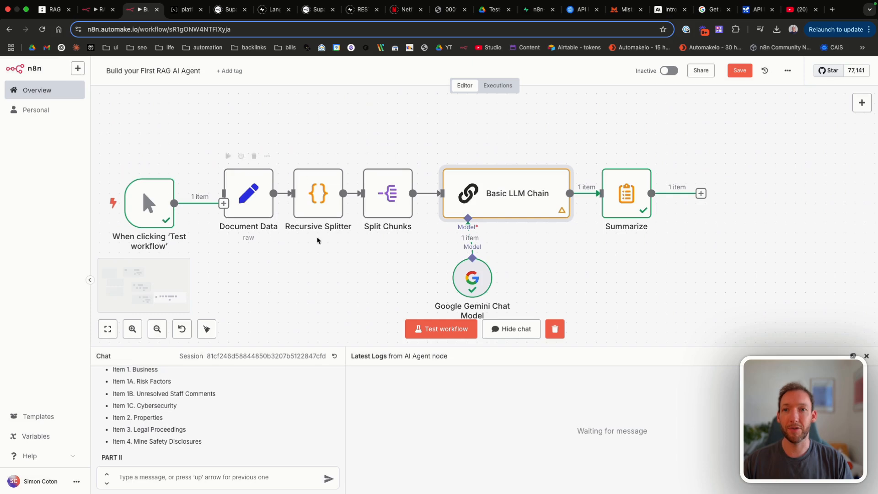
Step: In the Recursive Splitter code, change chunkSize from 1000 to 500 and chunkOverlap from 200 to 50
{"action": "double_click", "coordinate": [315, 198]}
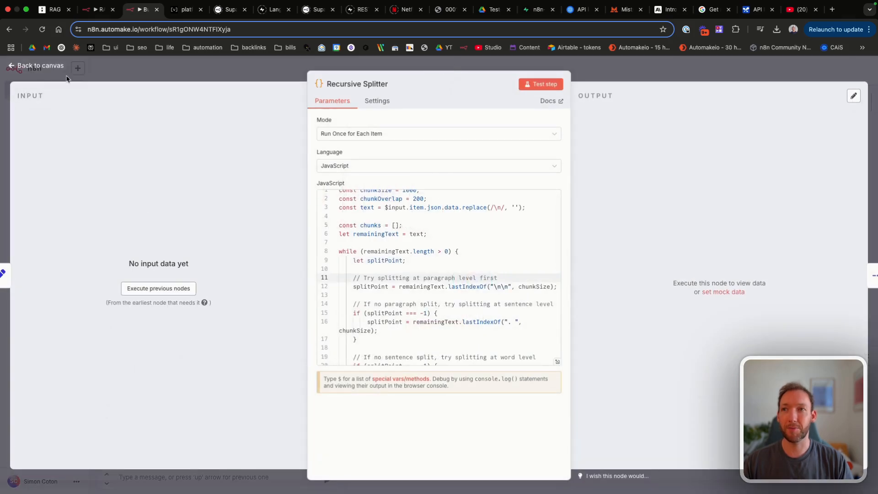
{"action": "left_click", "coordinate": [40, 66]}
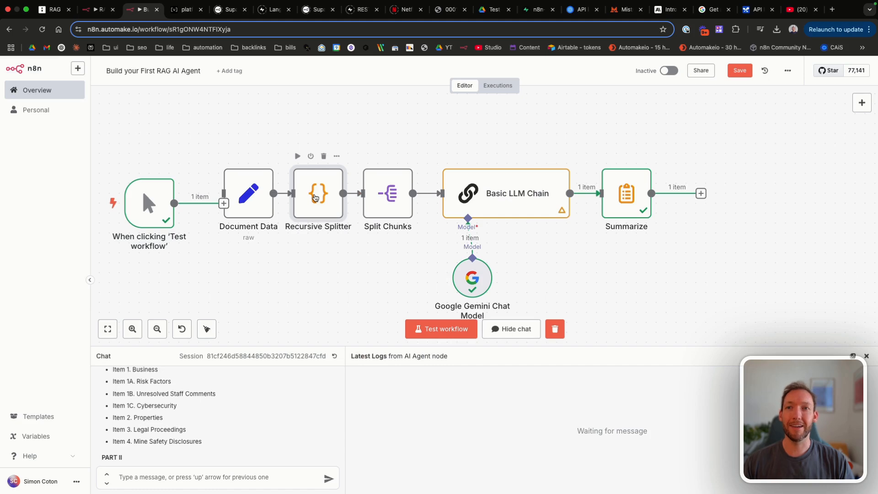
{"action": "double_click", "coordinate": [315, 197]}
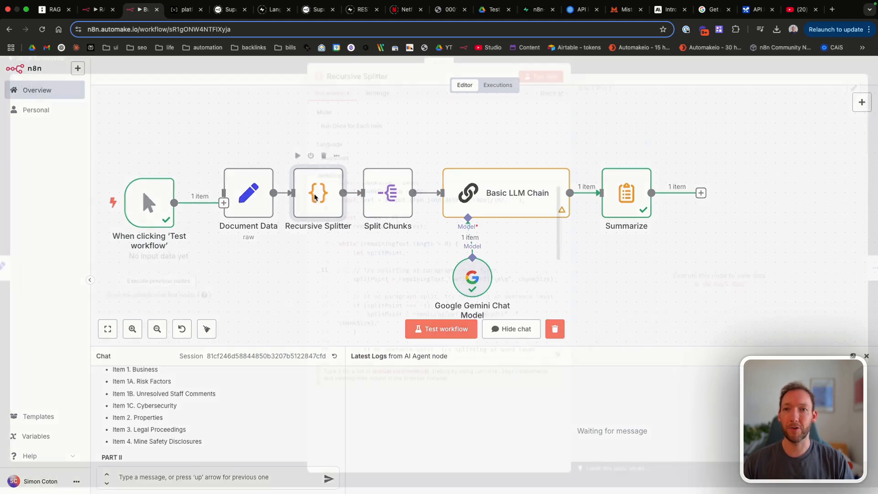
{"action": "left_click", "coordinate": [555, 362]}
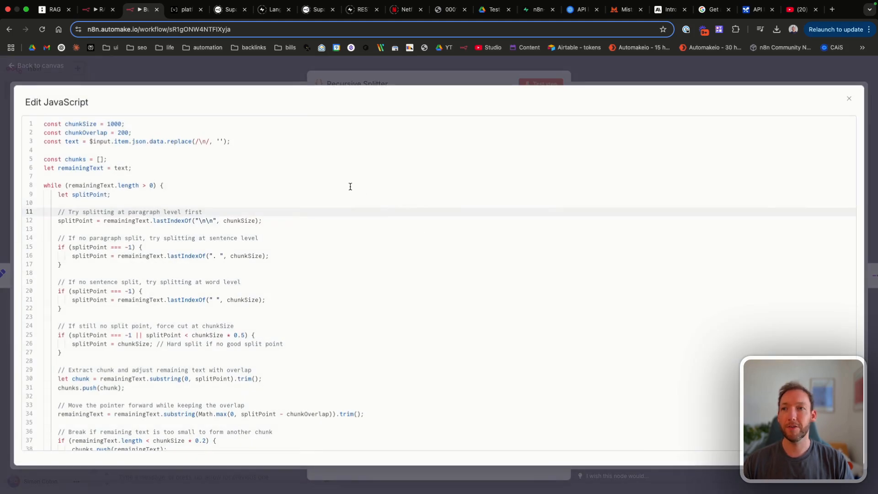
{"action": "left_click", "coordinate": [121, 123]}
{"action": "double_click", "coordinate": [122, 122]}
{"action": "type", "text": "500"}
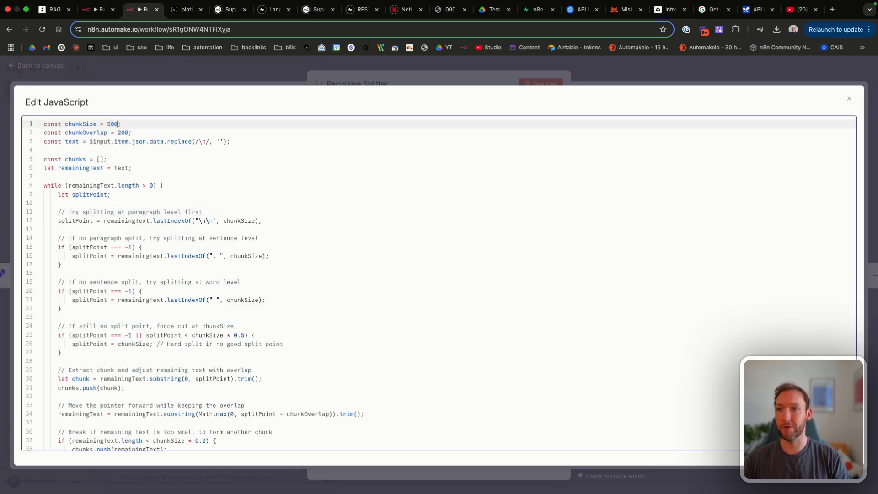
{"action": "triple_click", "coordinate": [128, 125]}
{"action": "left_click", "coordinate": [129, 133]}
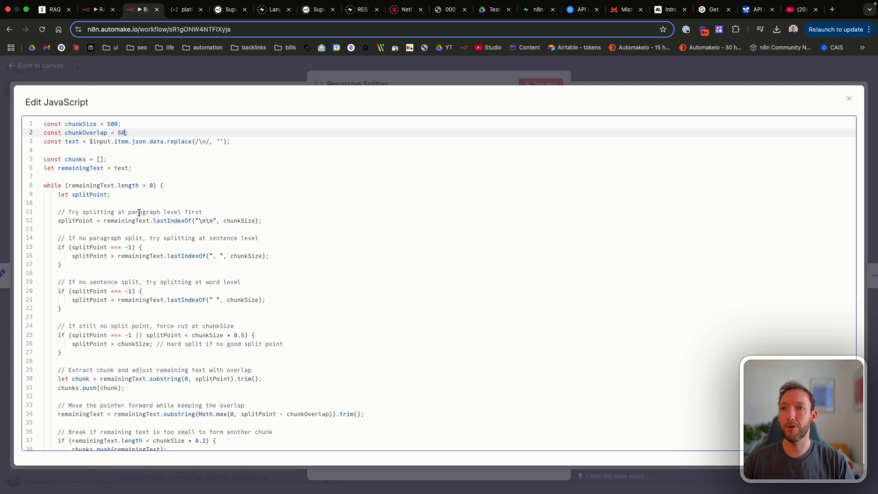
Step: Walk through the splitter code: splitPoint, then the paragraph, sentence, word-level and forced-cut comments
{"action": "scroll", "coordinate": [139, 212], "scroll_direction": "down", "scroll_amount": 1}
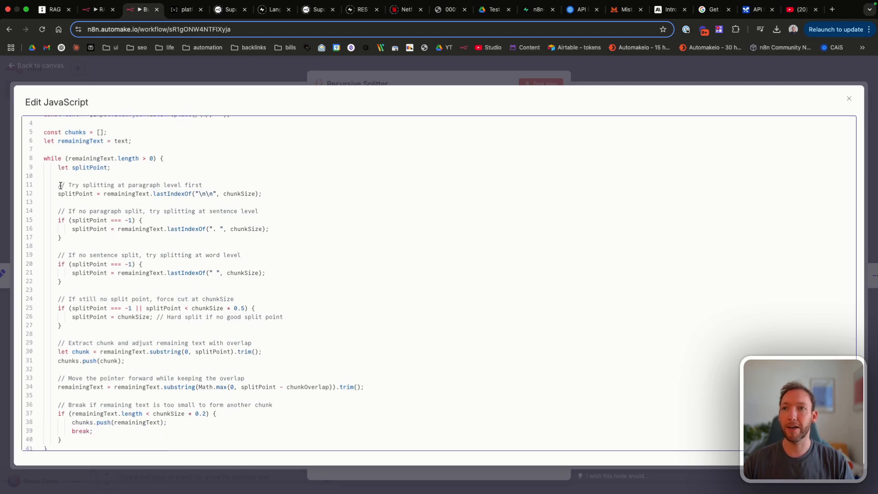
{"action": "left_click_drag", "start_coordinate": [59, 163], "coordinate": [139, 164]}
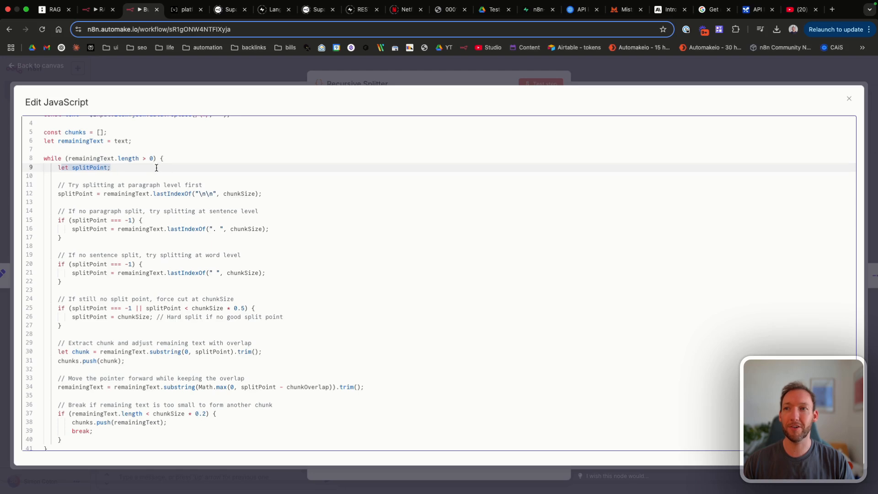
{"action": "left_click", "coordinate": [69, 185]}
{"action": "left_click_drag", "start_coordinate": [70, 186], "coordinate": [192, 185]}
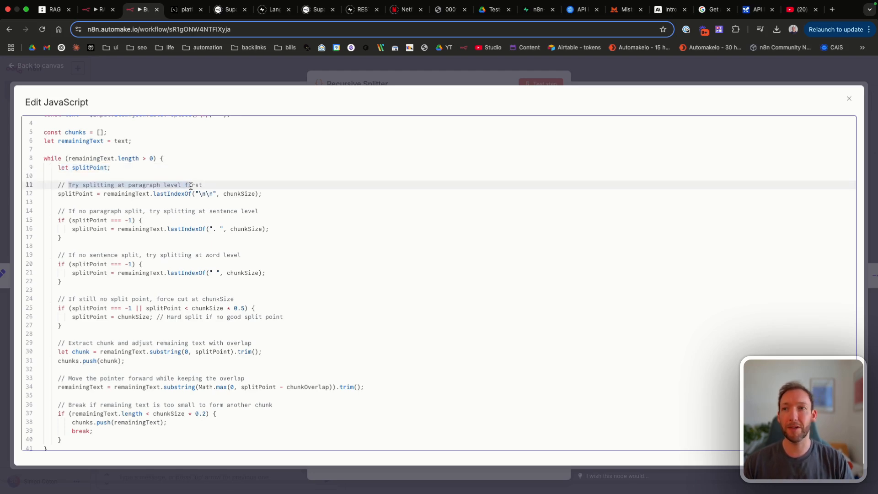
{"action": "left_click", "coordinate": [189, 186]}
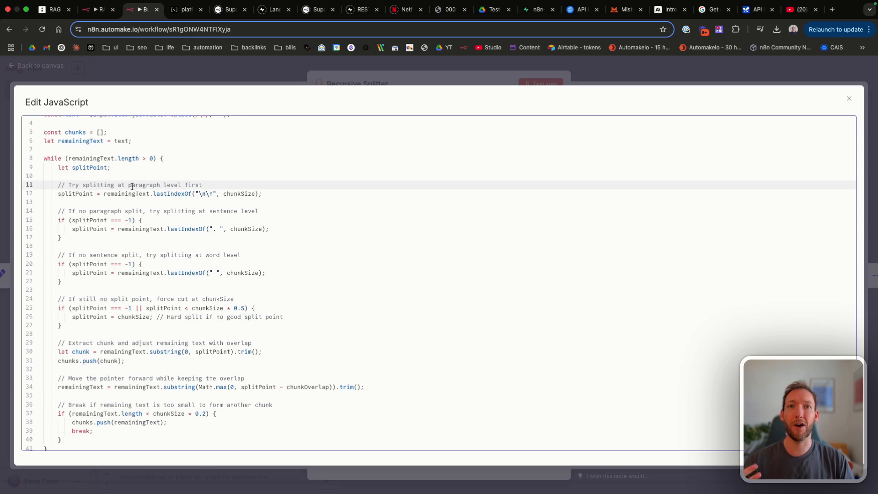
{"action": "left_click_drag", "start_coordinate": [70, 186], "coordinate": [190, 187]}
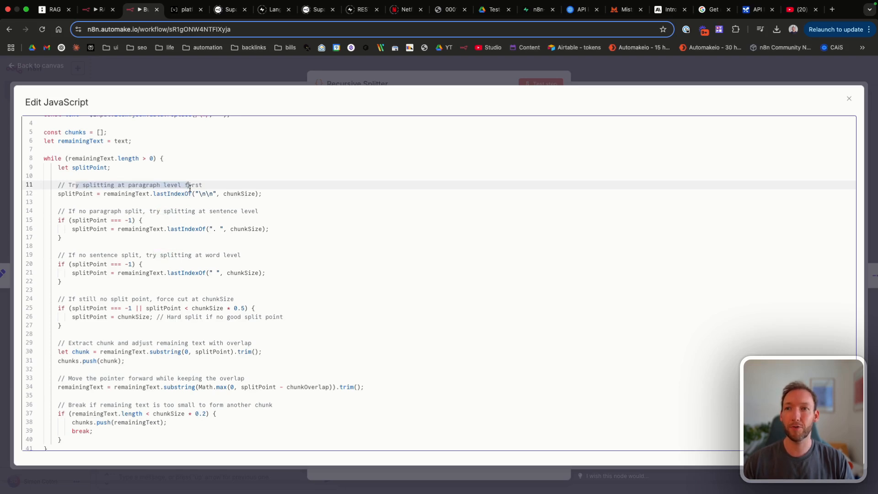
{"action": "left_click", "coordinate": [214, 185]}
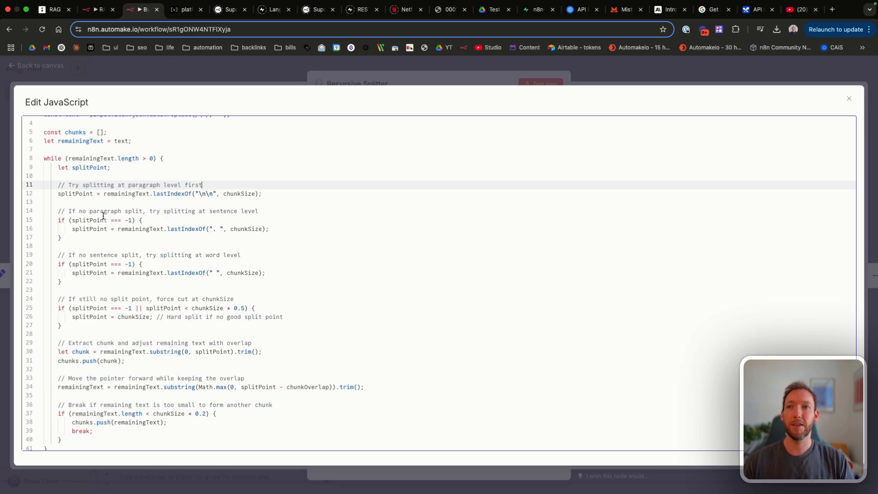
{"action": "left_click_drag", "start_coordinate": [96, 211], "coordinate": [230, 211]}
{"action": "left_click", "coordinate": [232, 211]}
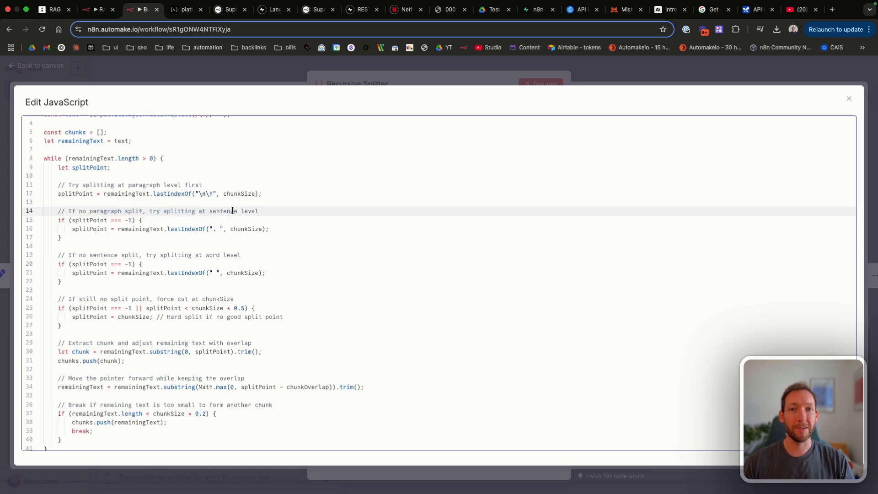
{"action": "scroll", "coordinate": [232, 211], "scroll_direction": "down", "scroll_amount": 2}
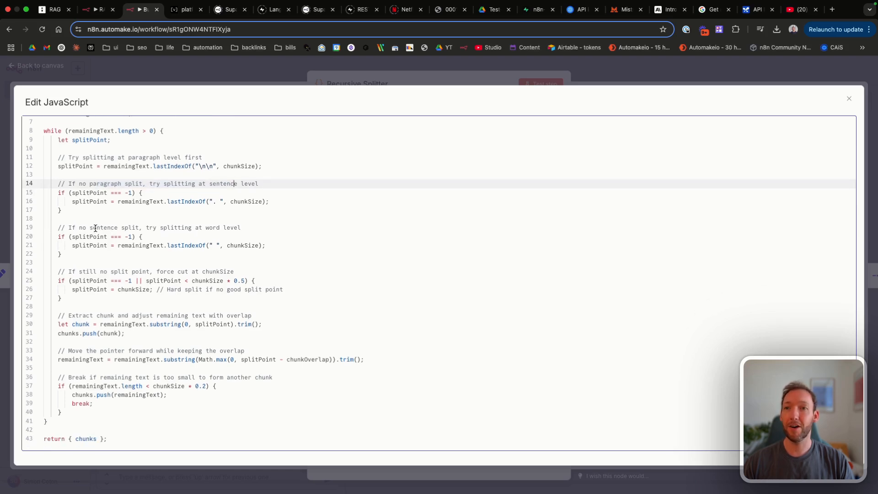
{"action": "left_click_drag", "start_coordinate": [91, 227], "coordinate": [213, 228]}
{"action": "left_click", "coordinate": [217, 227]}
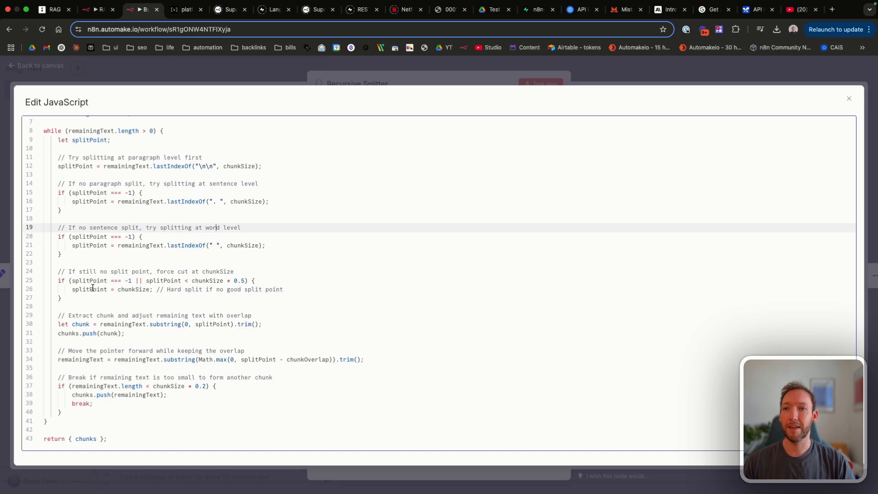
{"action": "left_click", "coordinate": [244, 272]}
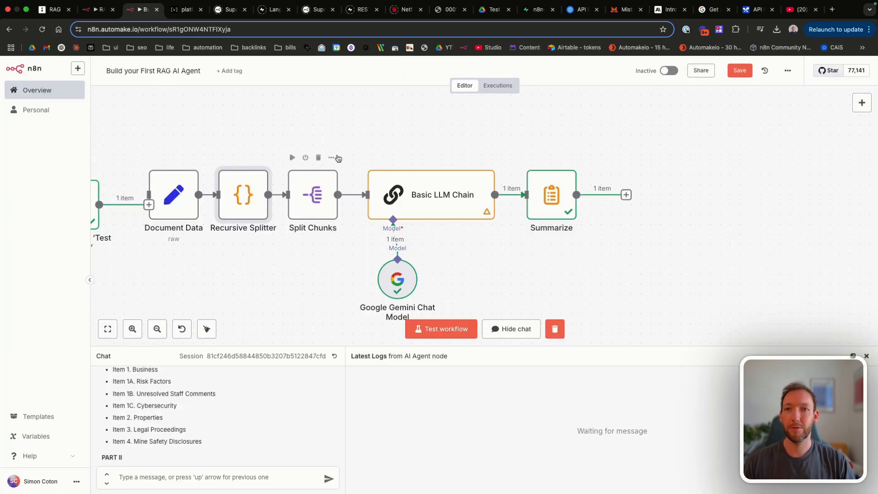
Step: Review the Basic LLM Chain's prompt and its preview in the node settings
{"action": "double_click", "coordinate": [436, 200]}
{"action": "scroll", "coordinate": [395, 195], "scroll_direction": "down", "scroll_amount": 2}
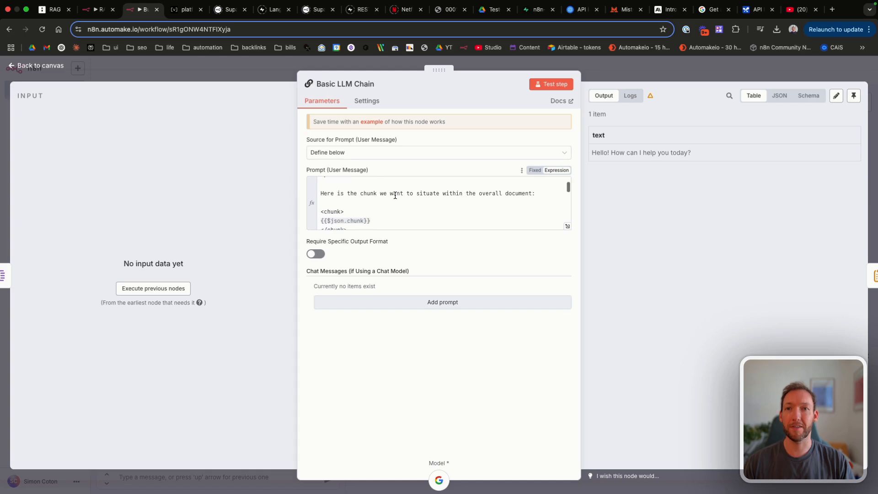
{"action": "scroll", "coordinate": [391, 193], "scroll_direction": "up", "scroll_amount": 2}
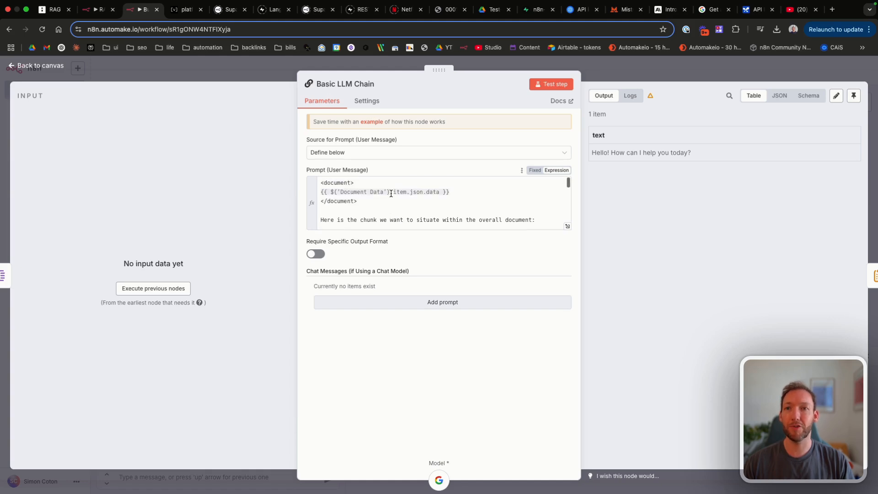
{"action": "left_click", "coordinate": [383, 186]}
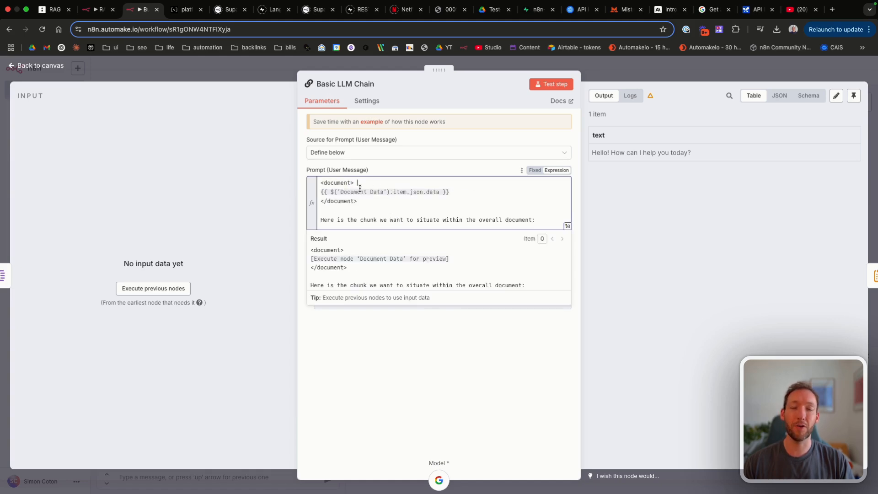
{"action": "scroll", "coordinate": [378, 204], "scroll_direction": "down", "scroll_amount": 3}
{"action": "left_click_drag", "start_coordinate": [373, 200], "coordinate": [289, 203]}
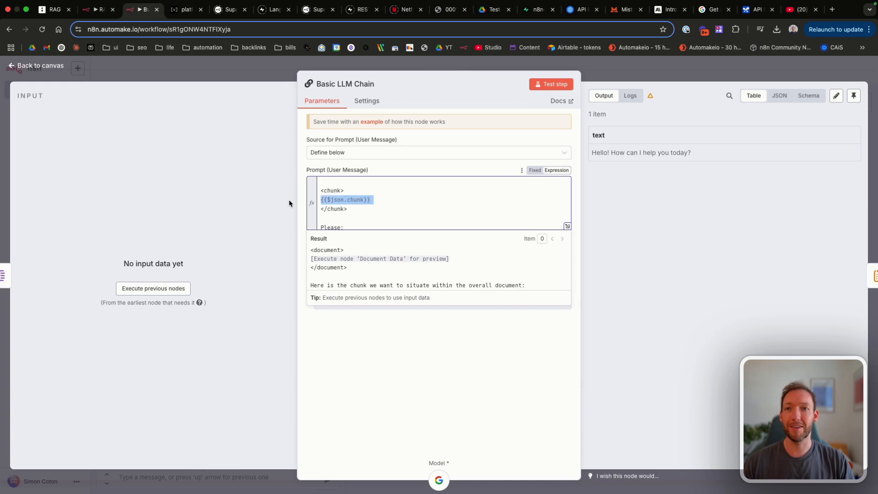
{"action": "scroll", "coordinate": [418, 201], "scroll_direction": "down", "scroll_amount": 2}
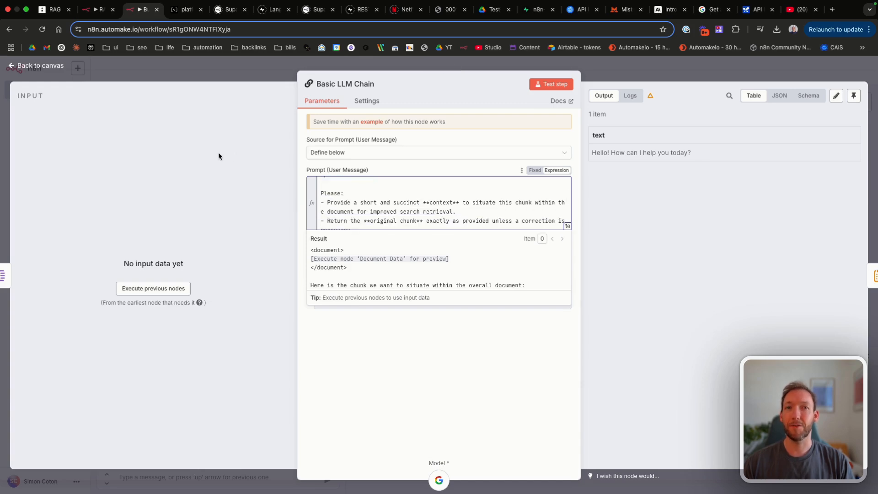
{"action": "left_click", "coordinate": [54, 69]}
Step: Rename the Basic LLM Chain node to 'AddContext'
{"action": "scroll", "coordinate": [411, 194], "scroll_direction": "right", "scroll_amount": 3}
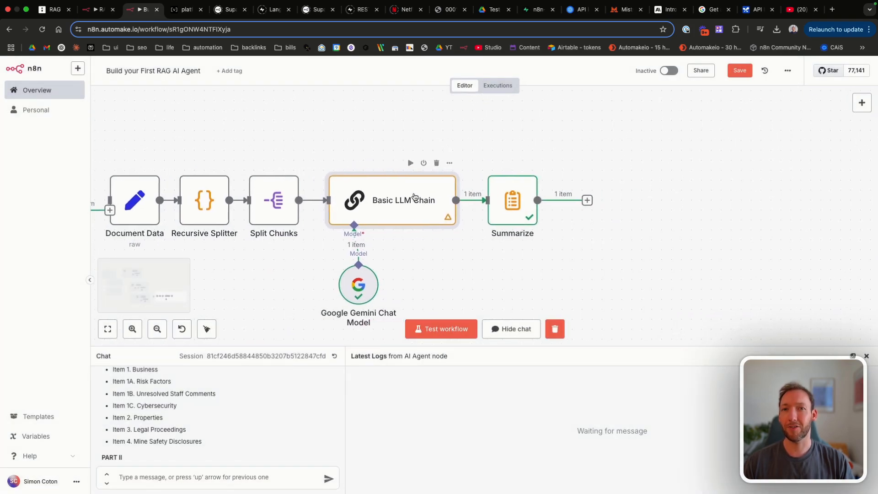
{"action": "double_click", "coordinate": [350, 195]}
{"action": "left_click", "coordinate": [358, 83]}
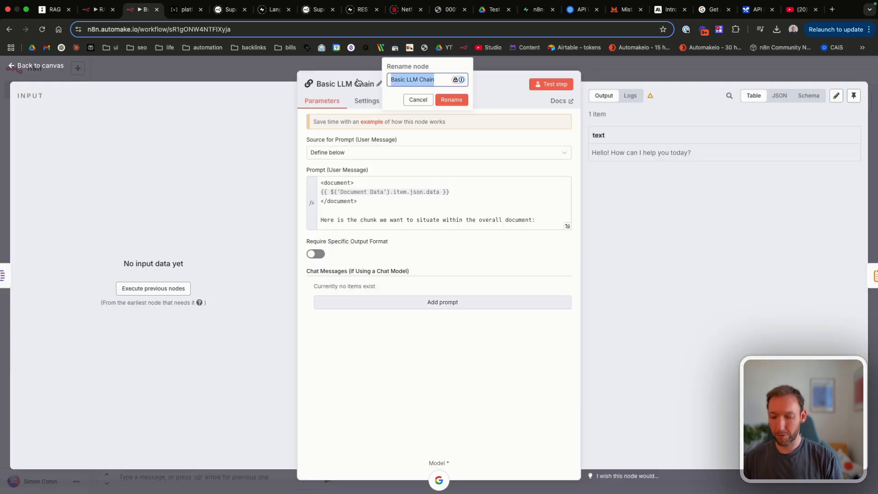
{"action": "type", "text": "AddContext"}
{"action": "key", "text": "Return"}
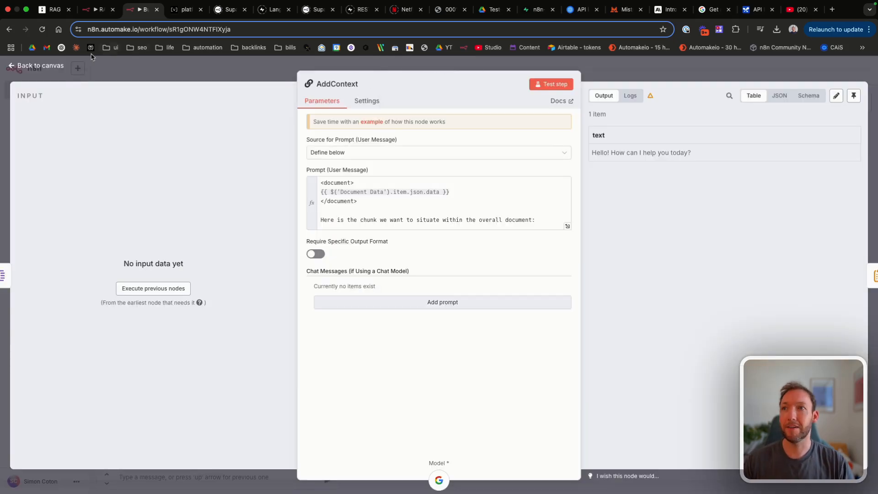
{"action": "left_click", "coordinate": [32, 65]}
{"action": "scroll", "coordinate": [387, 192], "scroll_direction": "right", "scroll_amount": 2}
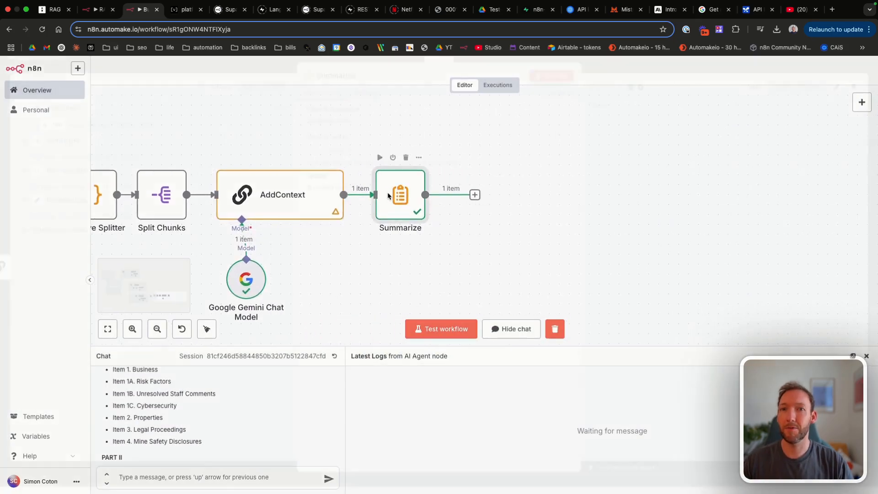
Step: Inspect the Summarize node's text field and the Supabase Vector Store2 settings
{"action": "double_click", "coordinate": [387, 192]}
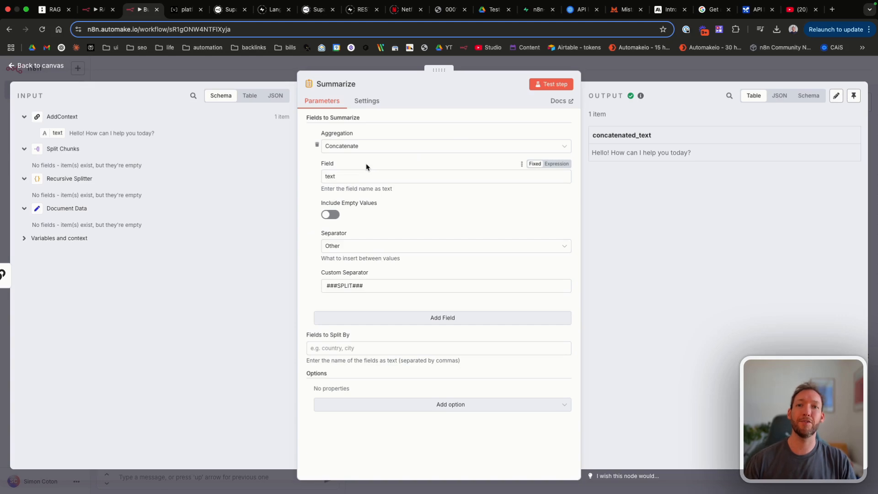
{"action": "double_click", "coordinate": [364, 177]}
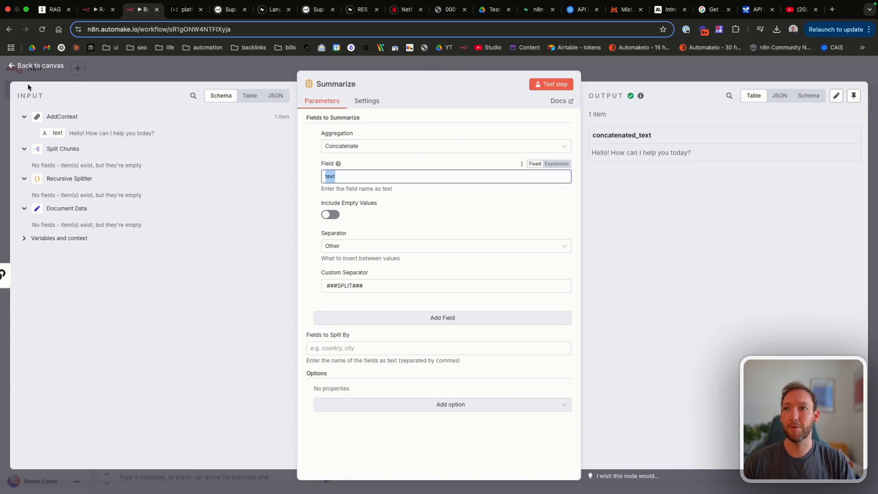
{"action": "left_click", "coordinate": [40, 67]}
{"action": "scroll", "coordinate": [286, 229], "scroll_direction": "down", "scroll_amount": 5}
{"action": "scroll", "coordinate": [287, 229], "scroll_direction": "left", "scroll_amount": 5}
{"action": "scroll", "coordinate": [287, 229], "scroll_direction": "down", "scroll_amount": 3}
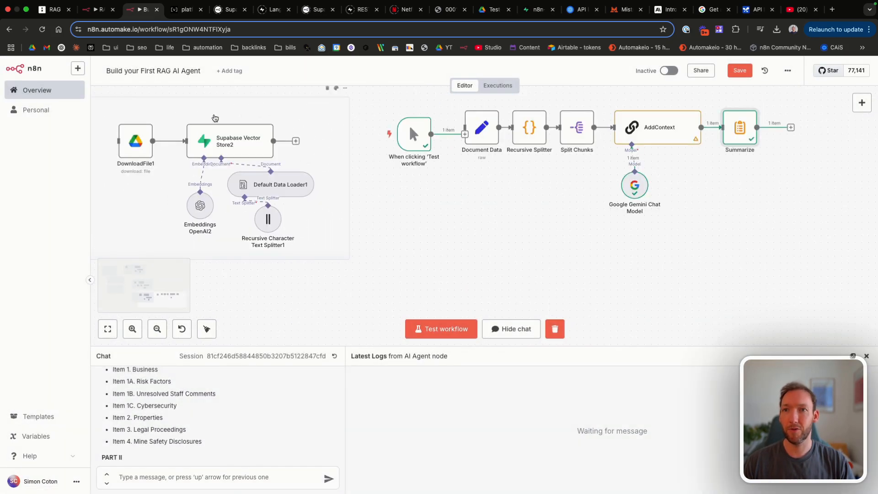
{"action": "scroll", "coordinate": [239, 145], "scroll_direction": "left", "scroll_amount": 5}
{"action": "scroll", "coordinate": [239, 145], "scroll_direction": "right", "scroll_amount": 3}
{"action": "double_click", "coordinate": [320, 153]}
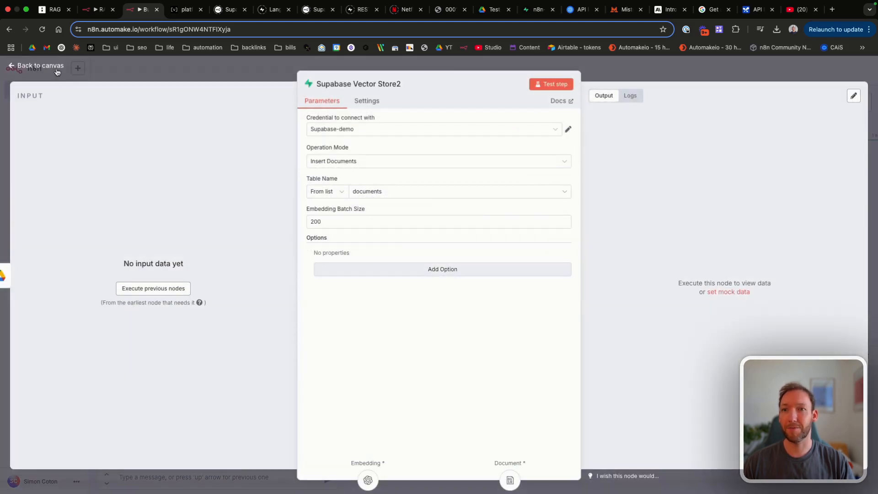
{"action": "left_click", "coordinate": [53, 69]}
{"action": "scroll", "coordinate": [318, 140], "scroll_direction": "right", "scroll_amount": 5}
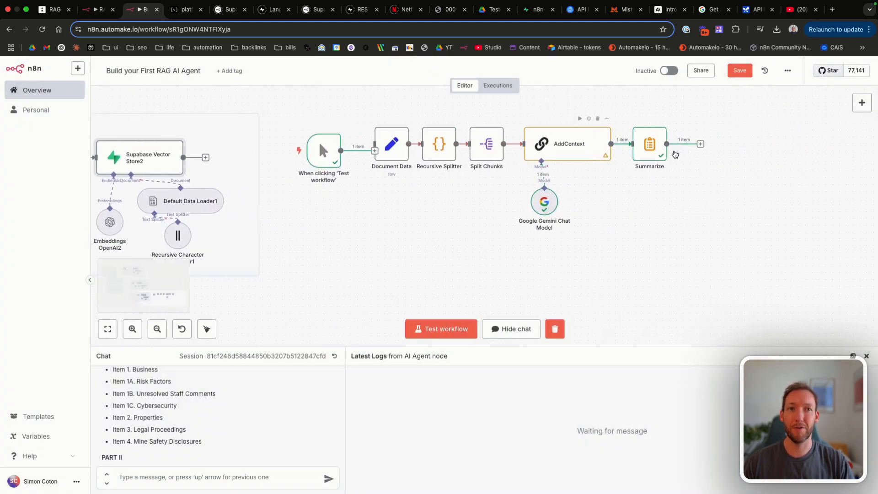
Step: Recheck the Summarize node's aggregated field name, then pan to the ingestion splitter
{"action": "double_click", "coordinate": [646, 141]}
{"action": "left_click_drag", "start_coordinate": [349, 176], "coordinate": [301, 176]}
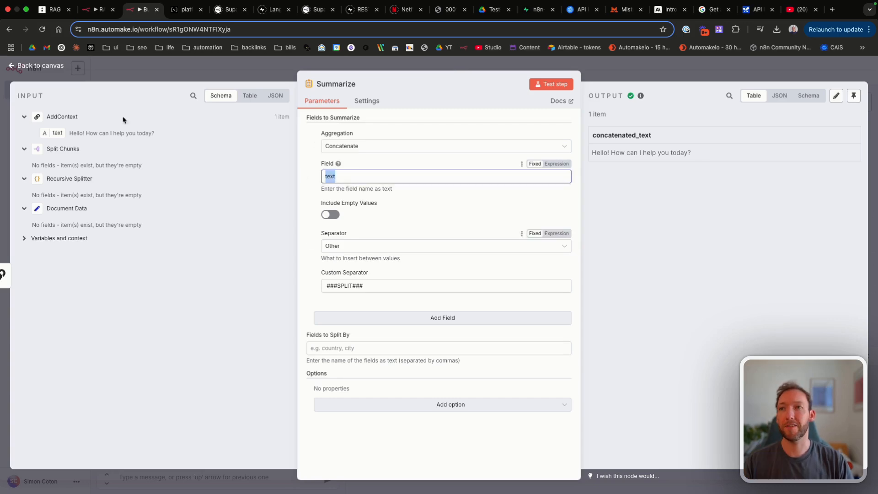
{"action": "left_click", "coordinate": [54, 72]}
{"action": "scroll", "coordinate": [267, 248], "scroll_direction": "left", "scroll_amount": 3}
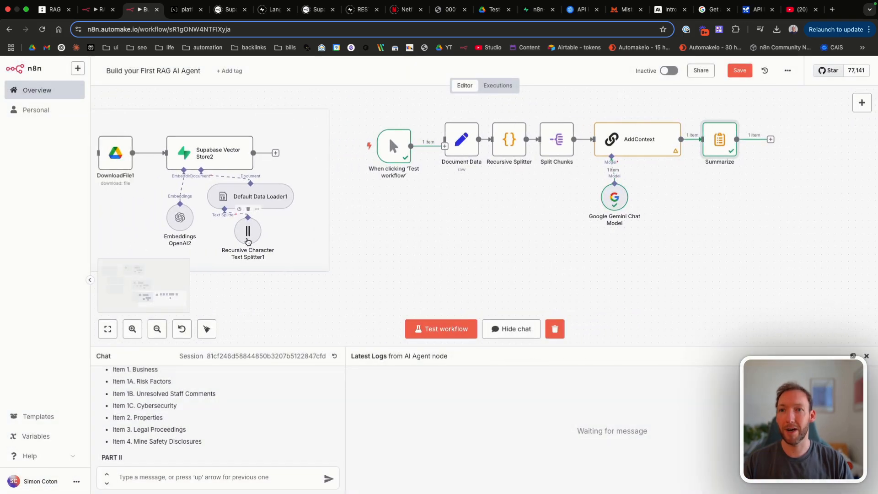
{"action": "scroll", "coordinate": [267, 249], "scroll_direction": "left", "scroll_amount": 3}
{"action": "scroll", "coordinate": [267, 248], "scroll_direction": "up", "scroll_amount": 1}
Step: Look through Recursive Character Text Splitter1's Split Code language options without keeping them
{"action": "double_click", "coordinate": [317, 270]}
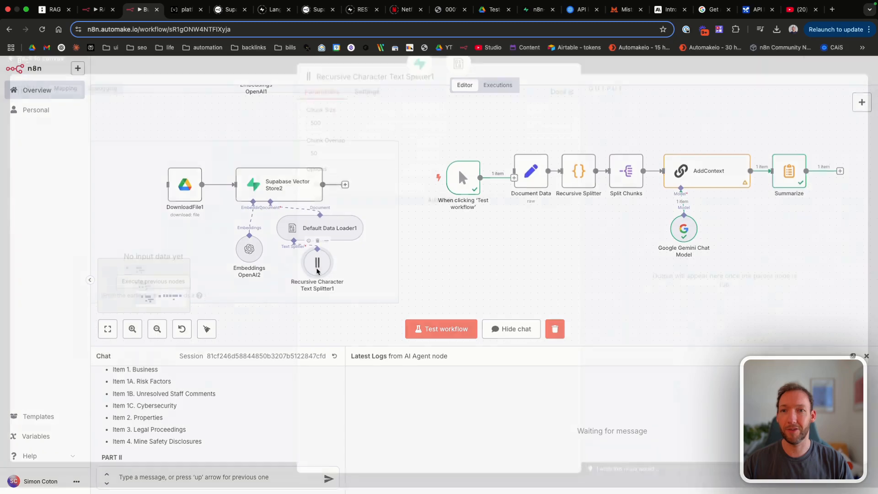
{"action": "left_click", "coordinate": [372, 207]}
{"action": "left_click", "coordinate": [373, 205]}
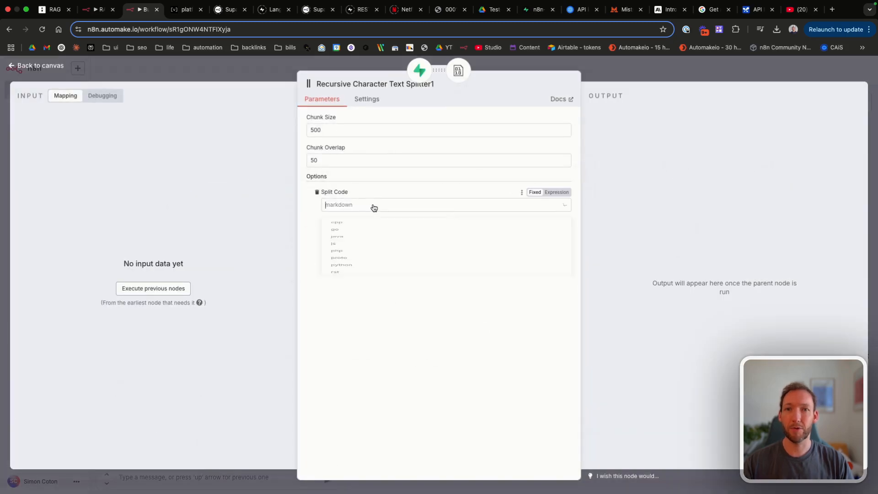
{"action": "key", "text": "Escape"}
{"action": "key", "text": "Escape"}
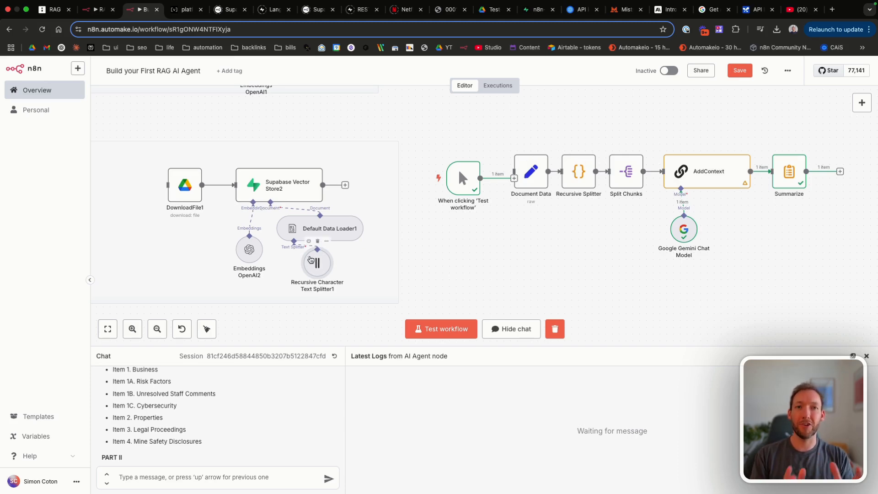
Step: Replace it with a Character Text Splitter using chunk size 500 and overlap 50
{"action": "key", "text": "Delete"}
{"action": "left_click", "coordinate": [293, 263]}
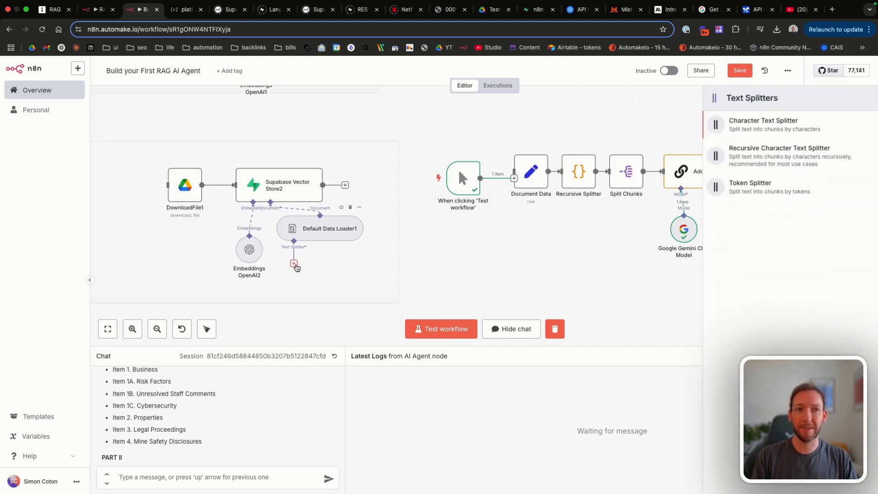
{"action": "left_click", "coordinate": [789, 130]}
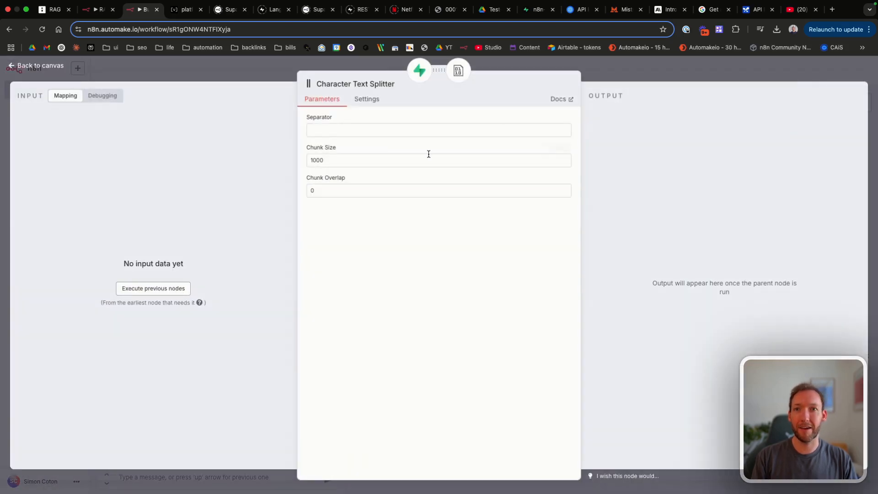
{"action": "left_click_drag", "start_coordinate": [343, 161], "coordinate": [284, 166]}
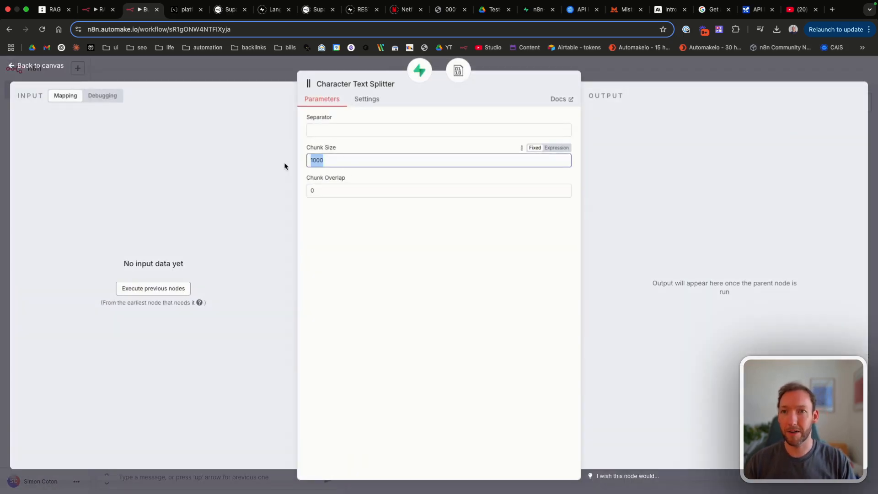
{"action": "type", "text": "500"}
{"action": "left_click", "coordinate": [327, 190]}
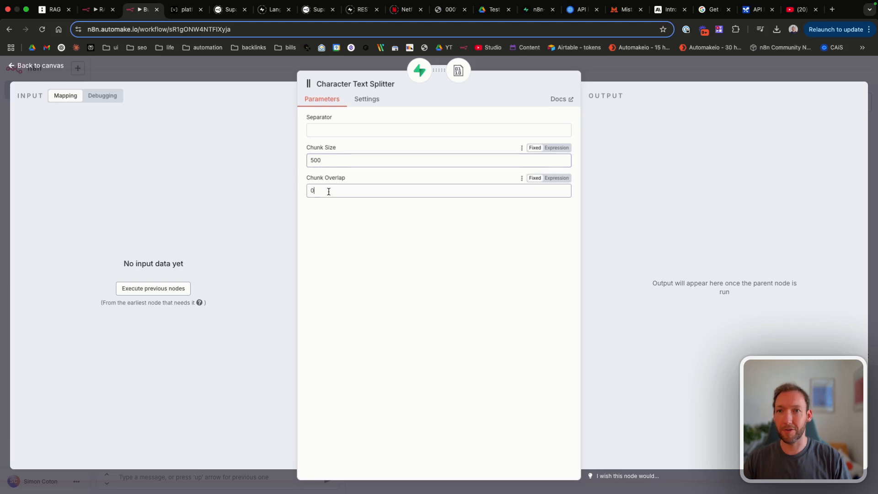
{"action": "type", "text": "50"}
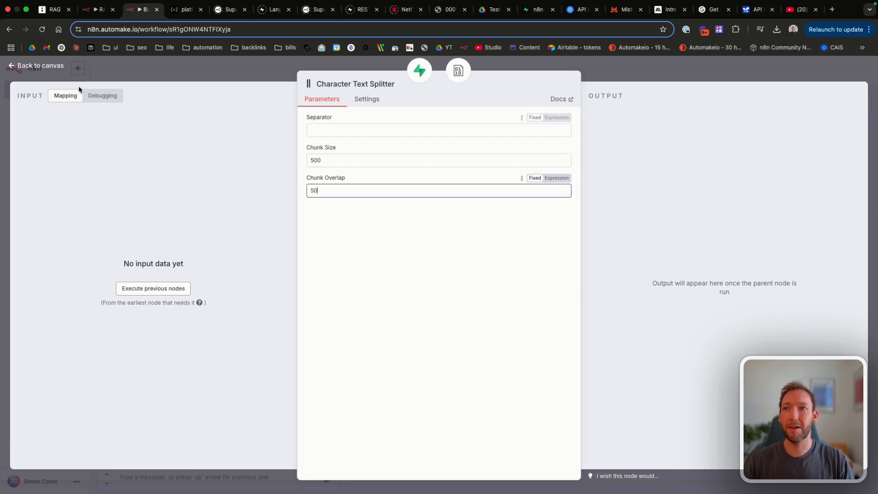
{"action": "left_click", "coordinate": [40, 65]}
Step: Copy the ###SPLIT### custom separator from the Summarize node's settings
{"action": "double_click", "coordinate": [789, 173]}
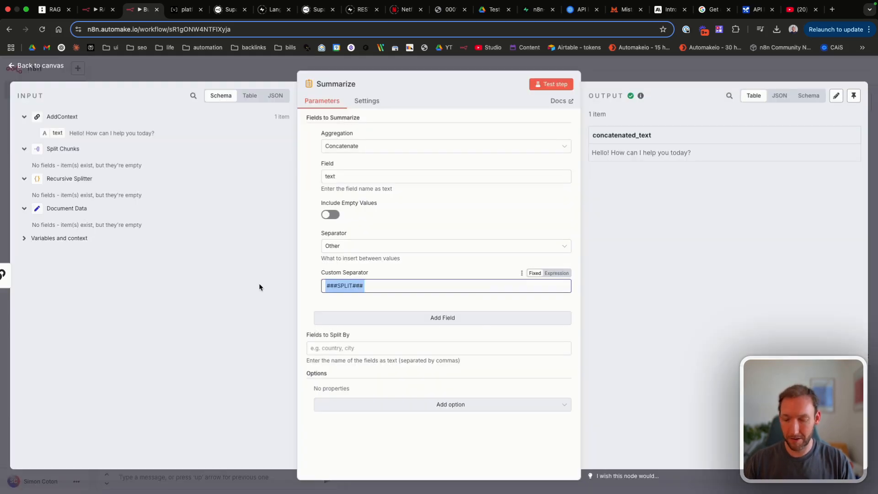
{"action": "left_click", "coordinate": [63, 72]}
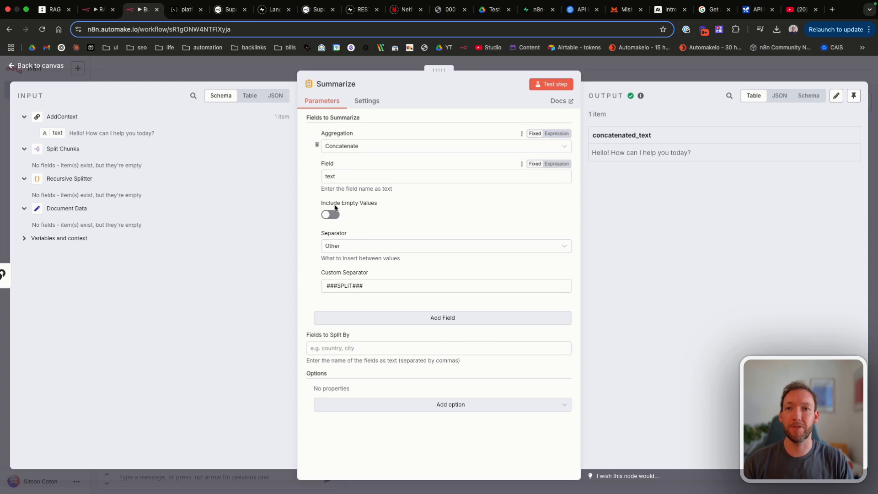
{"action": "triple_click", "coordinate": [353, 285]}
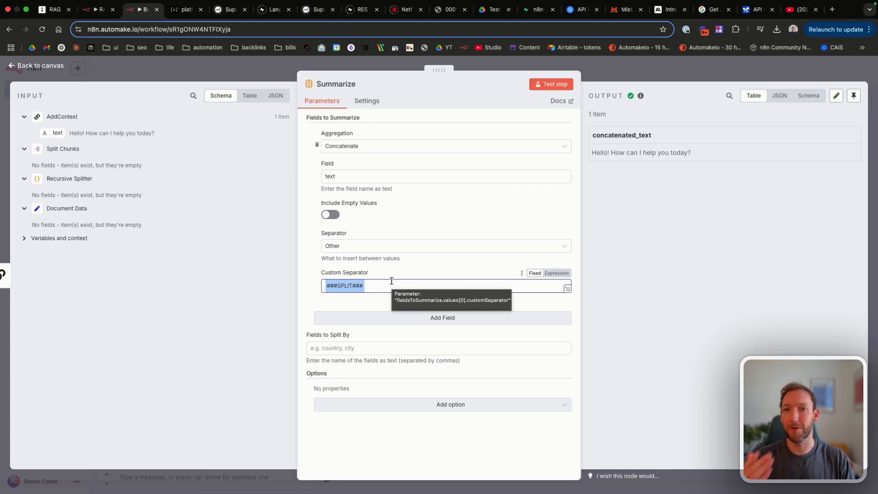
{"action": "left_click_drag", "start_coordinate": [391, 280], "coordinate": [320, 291]}
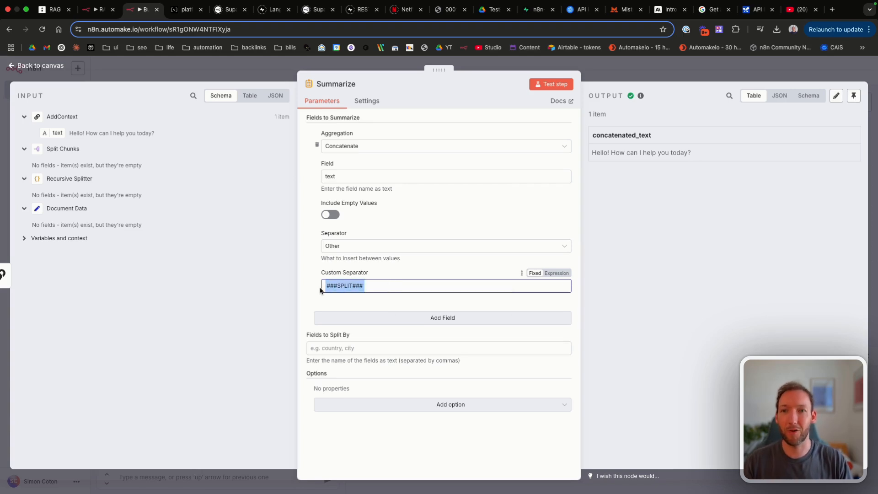
{"action": "left_click", "coordinate": [374, 288]}
{"action": "left_click_drag", "start_coordinate": [374, 289], "coordinate": [219, 286]}
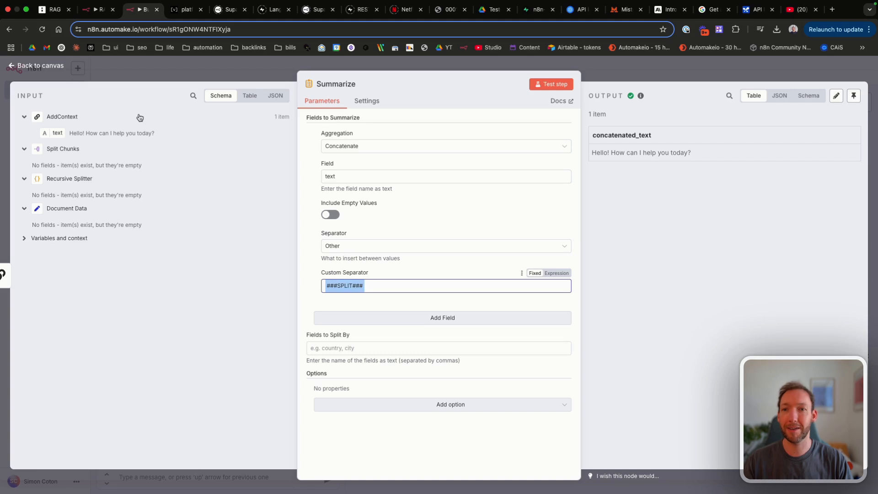
{"action": "left_click", "coordinate": [32, 72]}
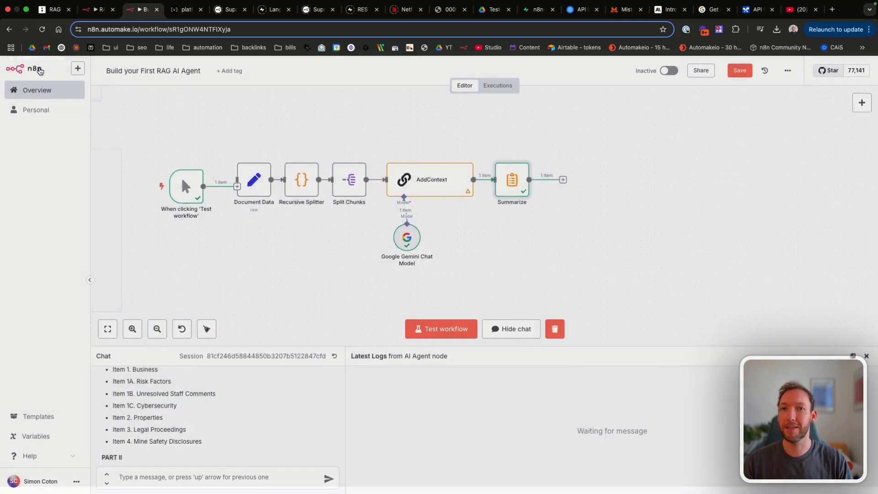
{"action": "scroll", "coordinate": [372, 262], "scroll_direction": "down", "scroll_amount": 5}
{"action": "scroll", "coordinate": [372, 262], "scroll_direction": "right", "scroll_amount": 2}
{"action": "scroll", "coordinate": [373, 266], "scroll_direction": "left", "scroll_amount": 4}
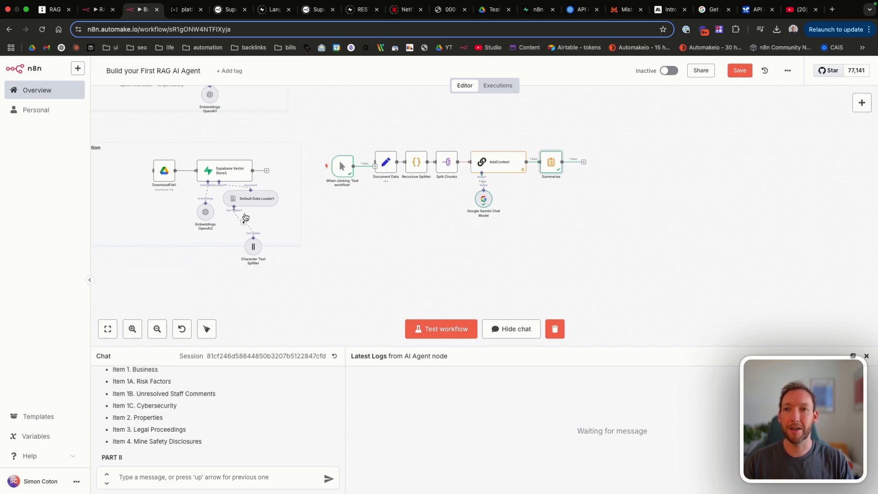
Step: Set the Character Text Splitter's Separator to ###SPLIT###, keeping chunk size 500
{"action": "double_click", "coordinate": [254, 247]}
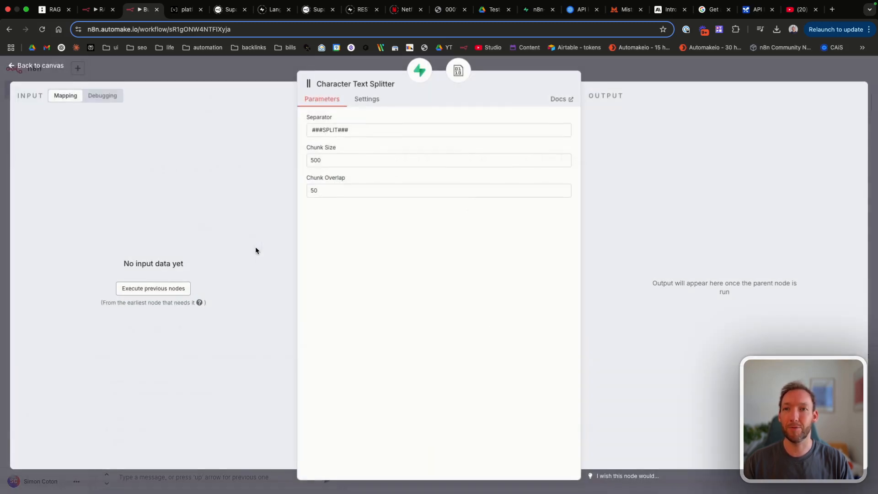
{"action": "left_click_drag", "start_coordinate": [372, 130], "coordinate": [264, 134]}
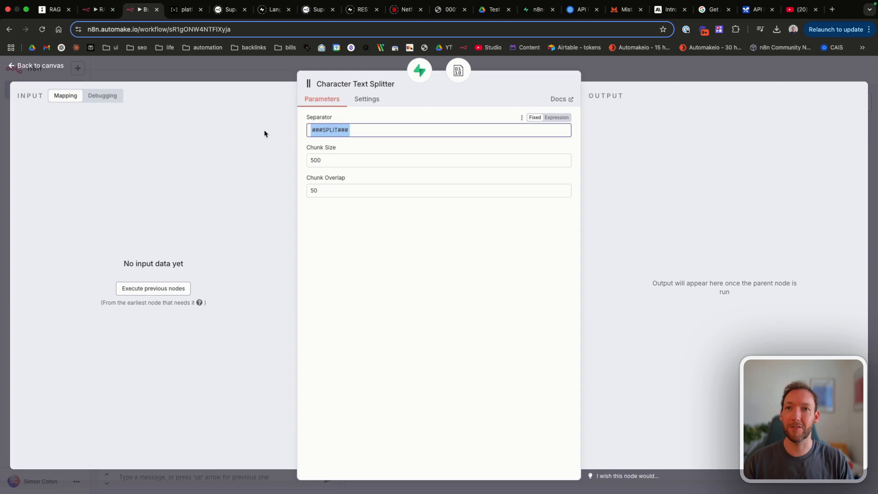
{"action": "left_click", "coordinate": [371, 133]}
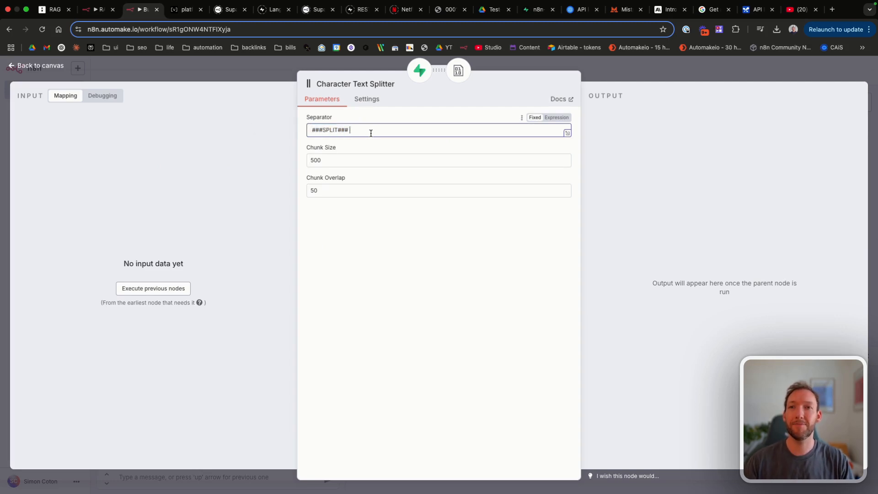
{"action": "left_click_drag", "start_coordinate": [343, 160], "coordinate": [238, 159]}
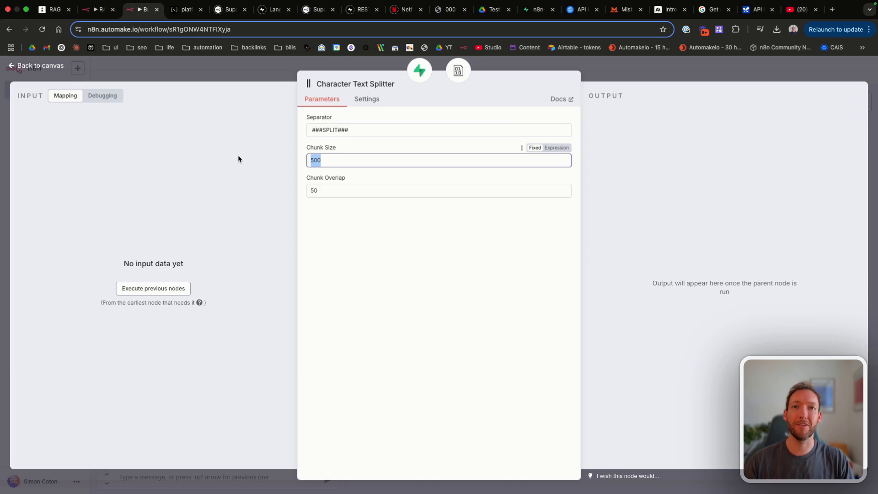
{"action": "key", "text": "Escape"}
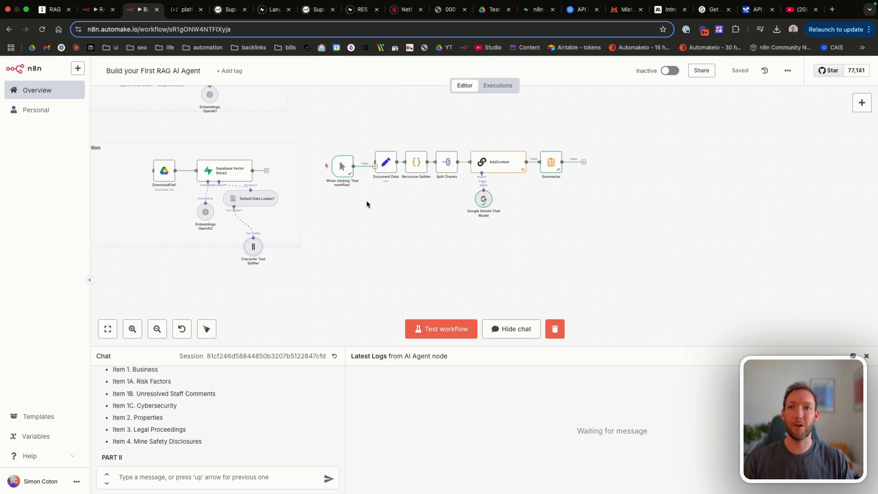
Step: Line up the trigger and DownloadFile1 in the Ingestion group, widening the note leftward
{"action": "scroll", "coordinate": [366, 203], "scroll_direction": "left", "scroll_amount": 3}
{"action": "left_click_drag", "start_coordinate": [409, 191], "coordinate": [137, 204]}
{"action": "scroll", "coordinate": [137, 204], "scroll_direction": "up", "scroll_amount": 3}
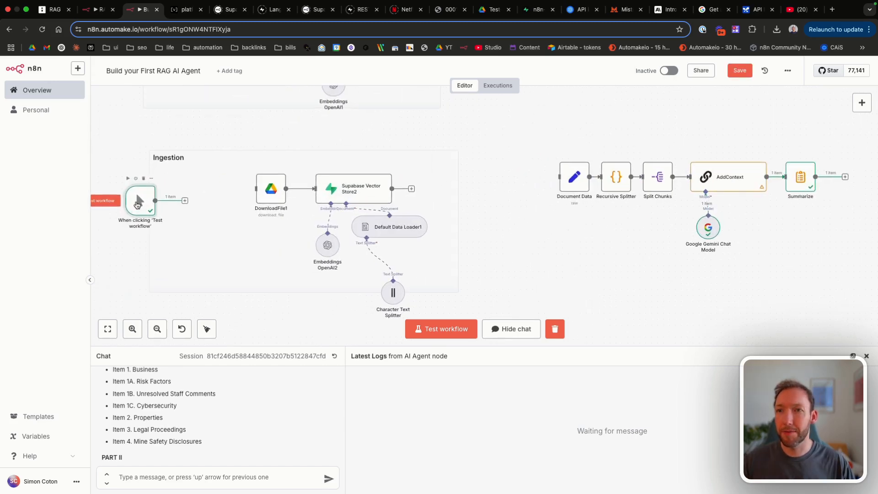
{"action": "scroll", "coordinate": [133, 187], "scroll_direction": "left", "scroll_amount": 3}
{"action": "left_click_drag", "start_coordinate": [303, 185], "coordinate": [249, 186]}
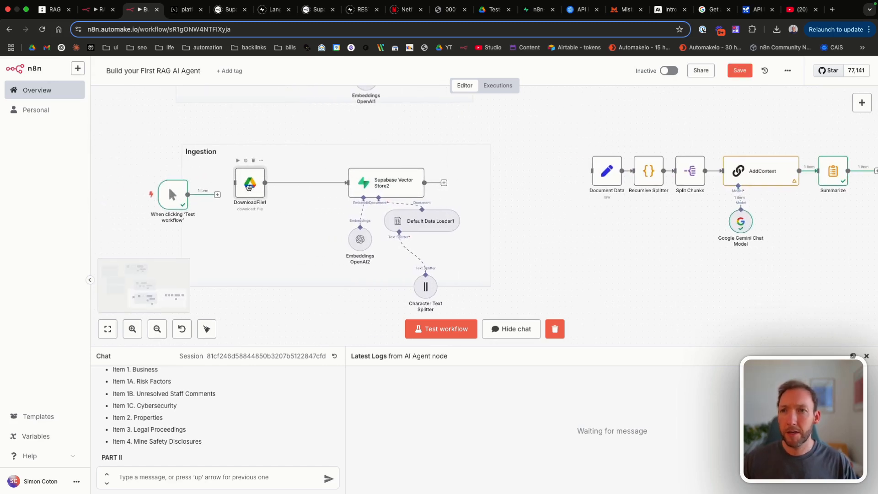
{"action": "left_click_drag", "start_coordinate": [173, 195], "coordinate": [191, 183]}
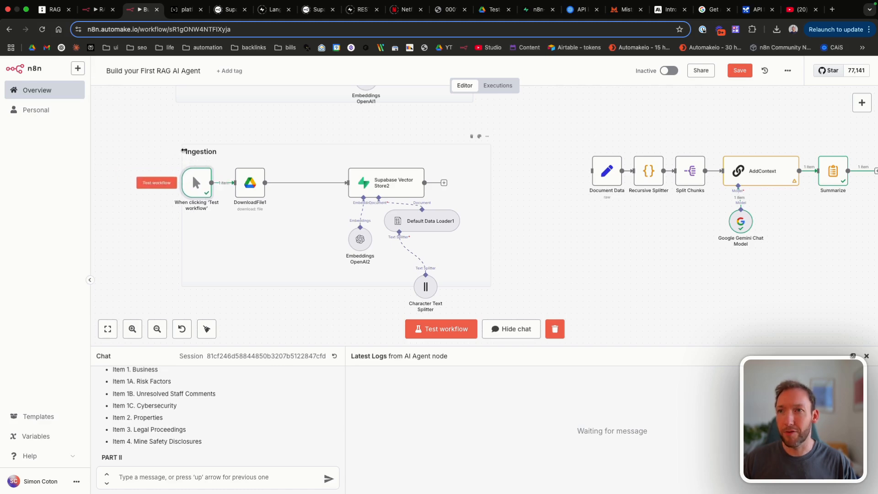
{"action": "left_click_drag", "start_coordinate": [184, 150], "coordinate": [148, 150]}
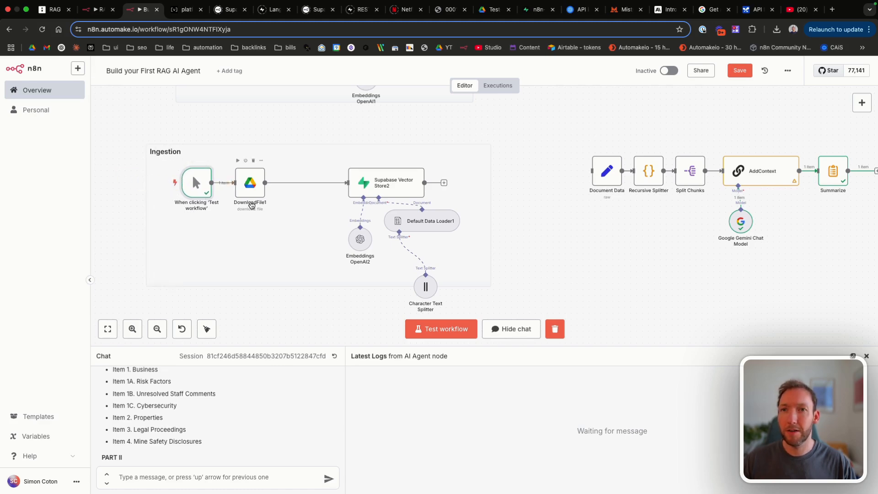
{"action": "scroll", "coordinate": [466, 243], "scroll_direction": "down", "scroll_amount": 3}
{"action": "scroll", "coordinate": [466, 243], "scroll_direction": "right", "scroll_amount": 3}
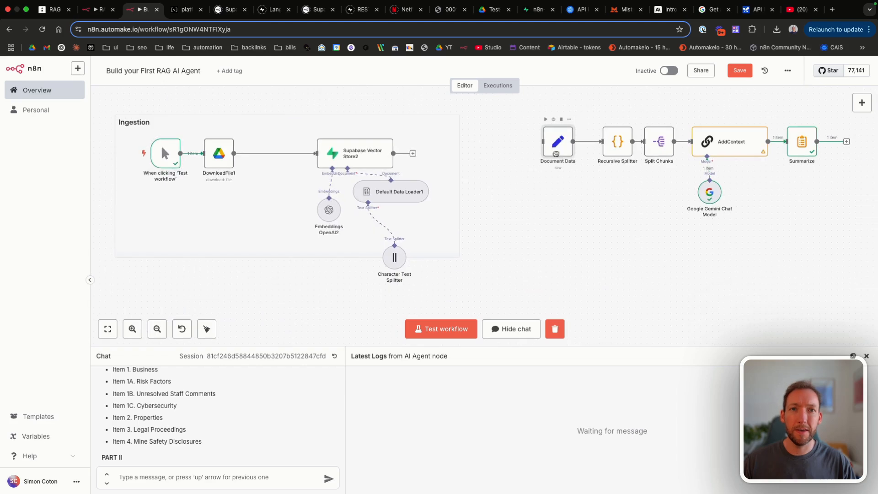
Step: Place Document Data after DownloadFile1 and connect DownloadFile1's output to it
{"action": "left_click_drag", "start_coordinate": [564, 143], "coordinate": [261, 190]}
{"action": "scroll", "coordinate": [261, 190], "scroll_direction": "up", "scroll_amount": 2}
{"action": "scroll", "coordinate": [261, 190], "scroll_direction": "left", "scroll_amount": 2}
{"action": "scroll", "coordinate": [261, 190], "scroll_direction": "up", "scroll_amount": 5}
{"action": "scroll", "coordinate": [261, 190], "scroll_direction": "down", "scroll_amount": 2}
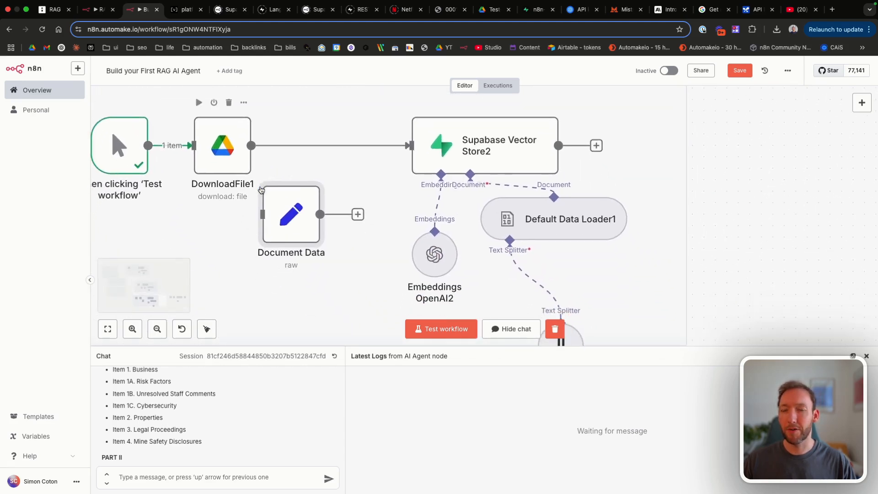
{"action": "scroll", "coordinate": [206, 162], "scroll_direction": "down", "scroll_amount": 2}
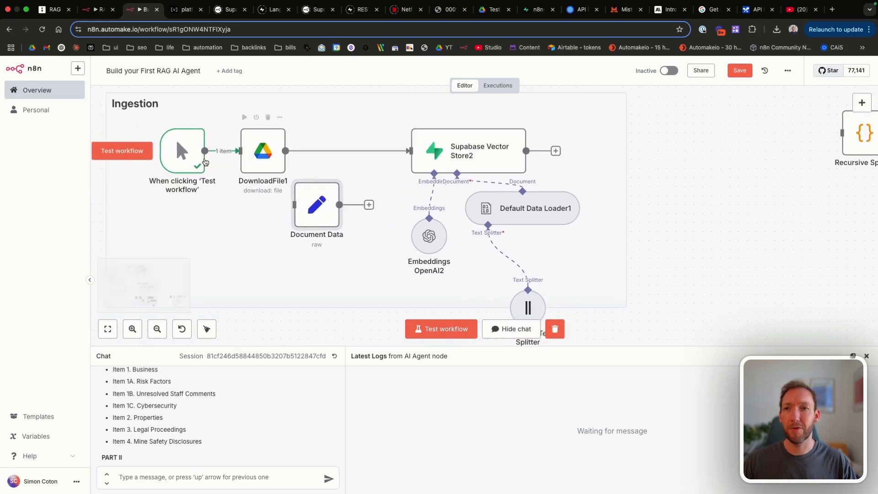
{"action": "scroll", "coordinate": [175, 138], "scroll_direction": "left", "scroll_amount": 2}
{"action": "left_click_drag", "start_coordinate": [189, 163], "coordinate": [162, 164]}
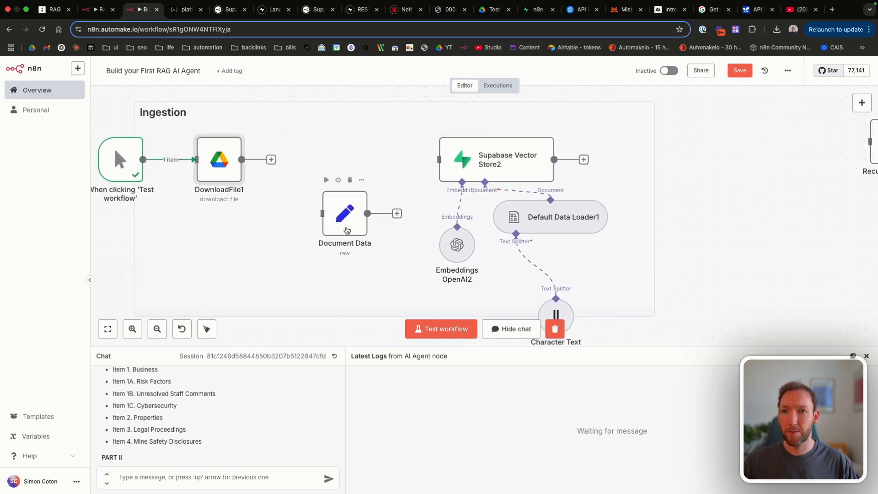
{"action": "left_click_drag", "start_coordinate": [347, 226], "coordinate": [365, 173]}
{"action": "left_click_drag", "start_coordinate": [271, 160], "coordinate": [340, 159]}
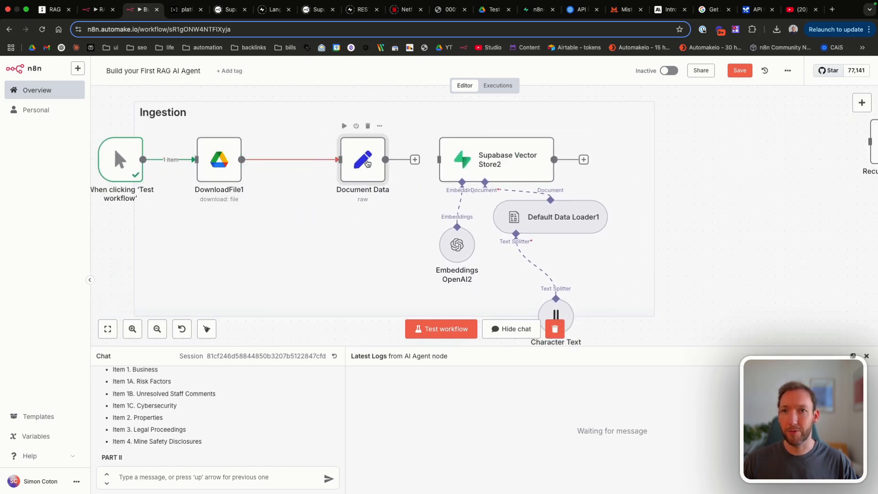
Step: Check the Document Data and DownloadFile1 node settings
{"action": "double_click", "coordinate": [363, 159]}
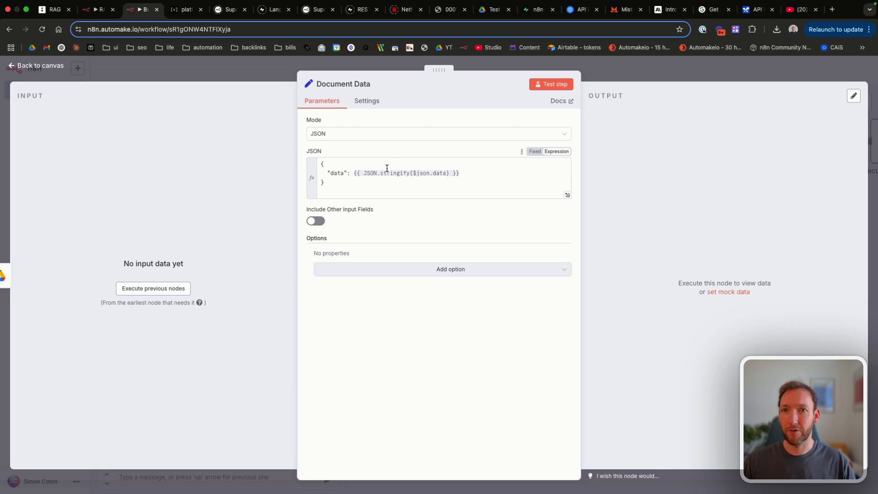
{"action": "left_click", "coordinate": [34, 67]}
{"action": "double_click", "coordinate": [220, 171]}
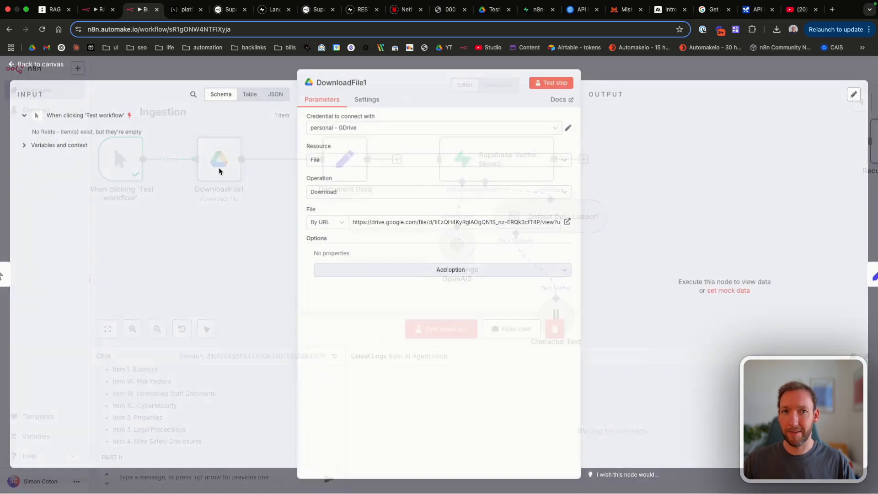
{"action": "left_click", "coordinate": [59, 66]}
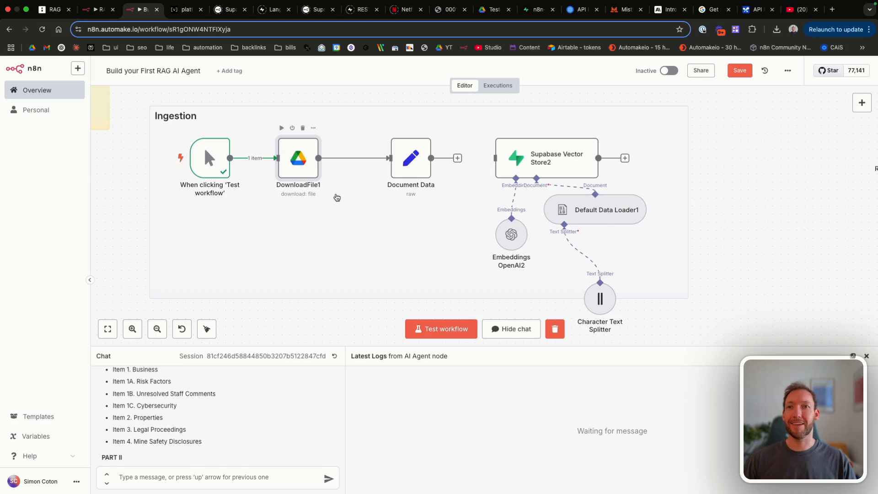
Step: Add an Extract from File node set to Extract From PDF
{"action": "scroll", "coordinate": [220, 180], "scroll_direction": "up", "scroll_amount": 3}
{"action": "key", "text": "Tab"}
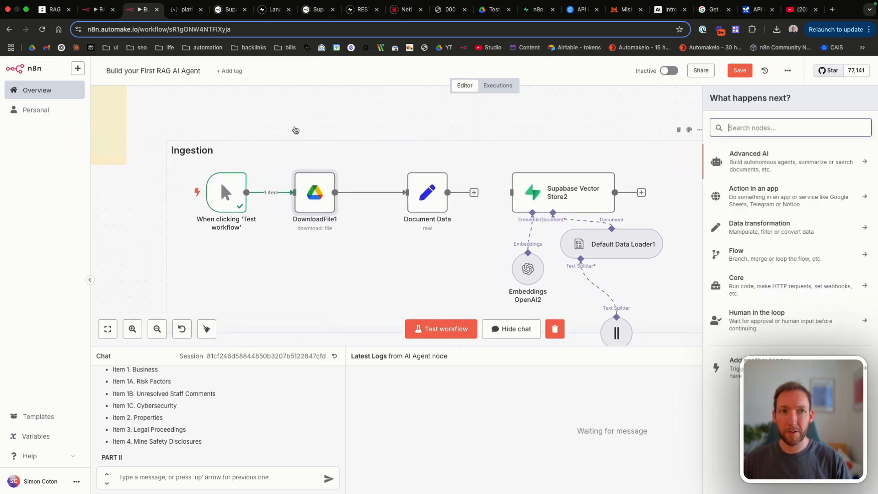
{"action": "type", "text": "extract"}
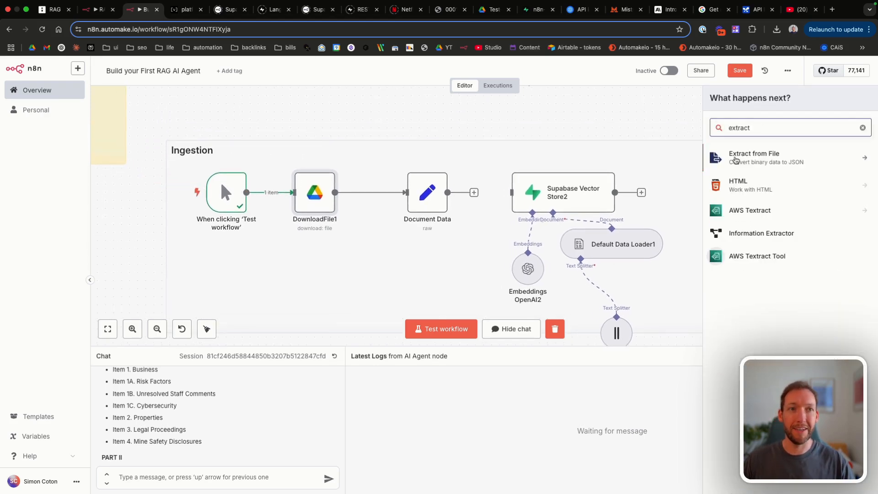
{"action": "left_click", "coordinate": [735, 160]}
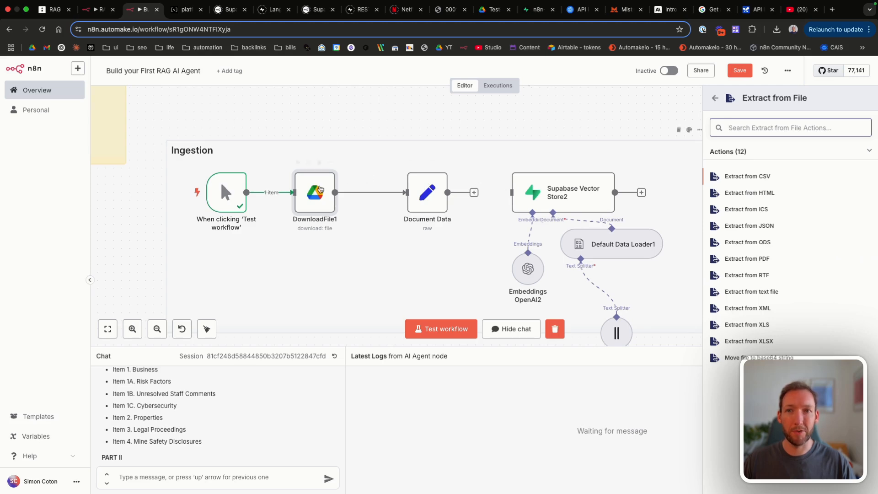
{"action": "left_click", "coordinate": [757, 260]}
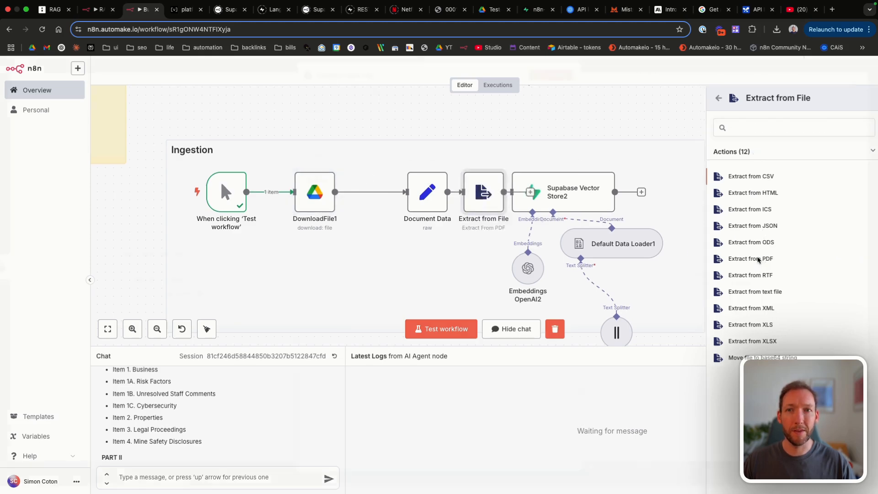
{"action": "left_click", "coordinate": [41, 65]}
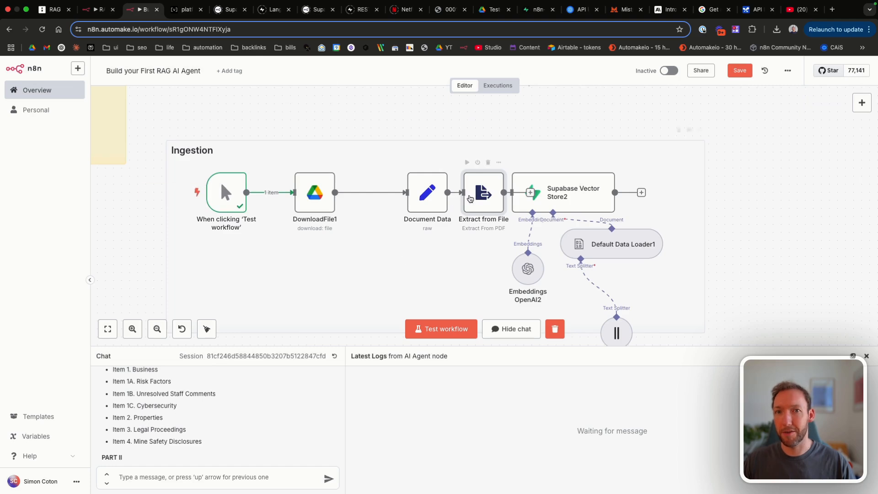
Step: Position Extract from File between DownloadFile1 and Document Data in the Ingestion row
{"action": "left_click_drag", "start_coordinate": [480, 196], "coordinate": [374, 168]}
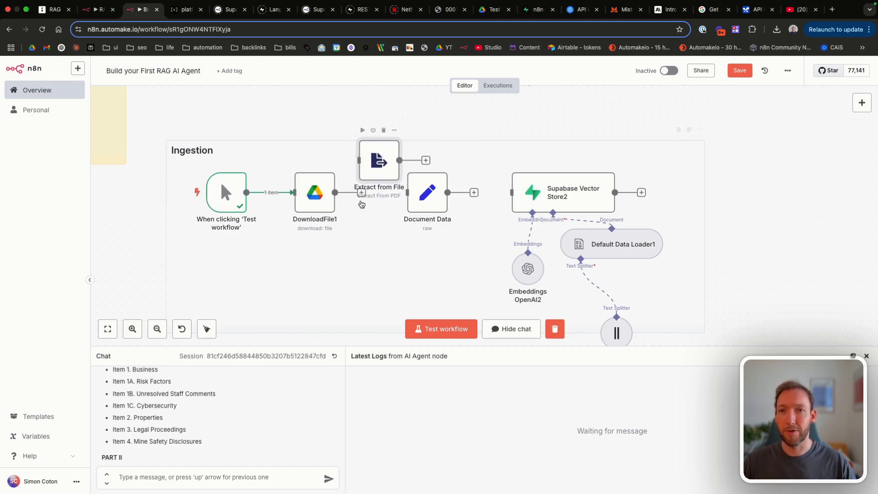
{"action": "left_click_drag", "start_coordinate": [309, 196], "coordinate": [285, 196]}
{"action": "left_click_drag", "start_coordinate": [223, 195], "coordinate": [200, 195]}
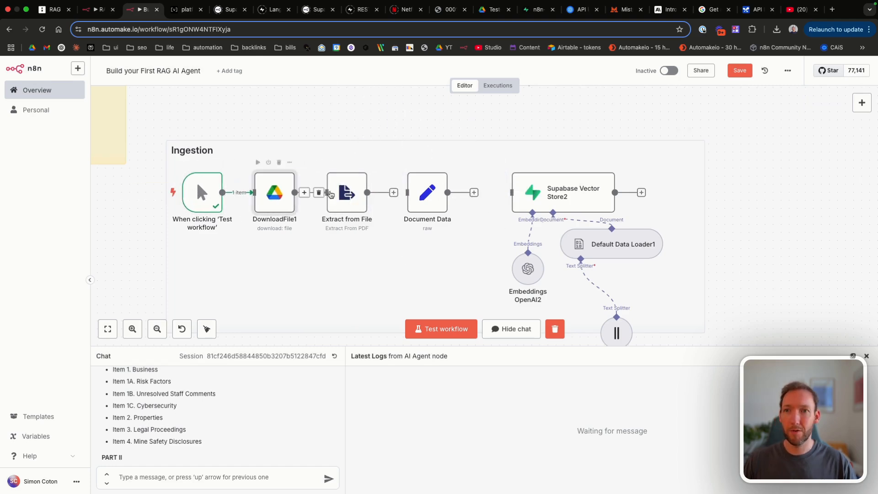
{"action": "scroll", "coordinate": [488, 236], "scroll_direction": "right", "scroll_amount": 6}
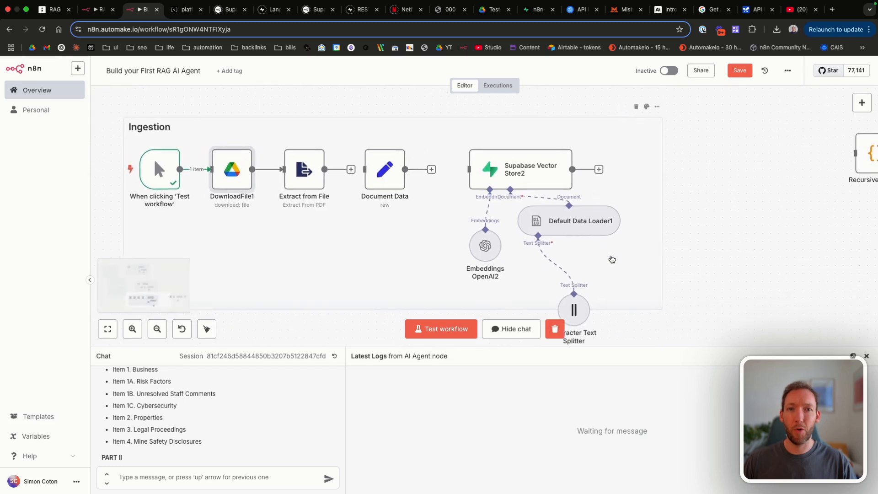
Step: Switch Default Data Loader1's Type of Data to JSON, keeping Load All Input Data mode
{"action": "double_click", "coordinate": [453, 217]}
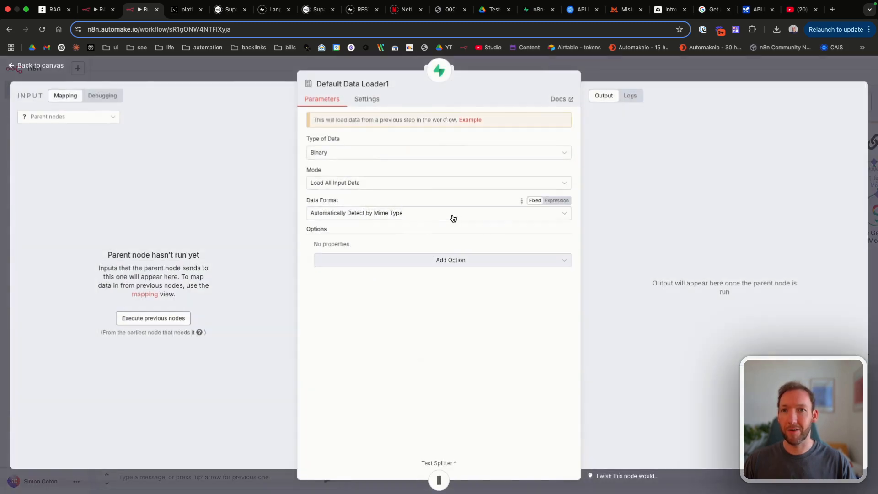
{"action": "left_click", "coordinate": [339, 154]}
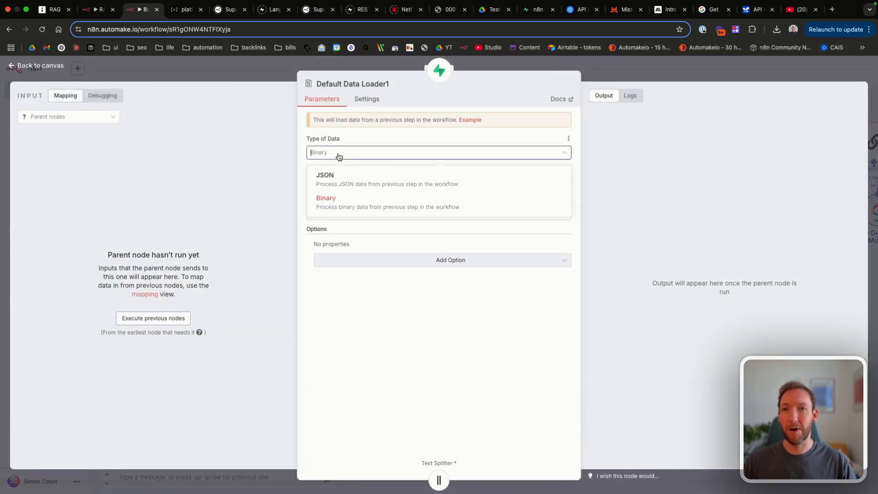
{"action": "left_click", "coordinate": [340, 180]}
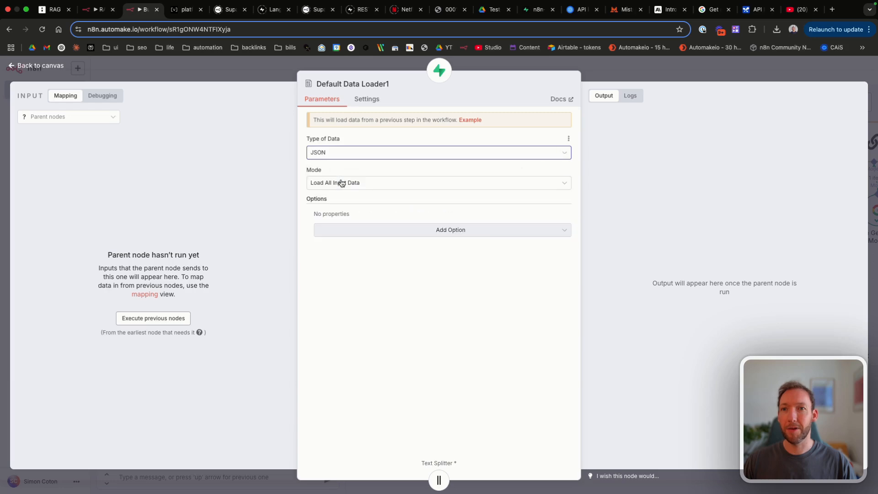
{"action": "left_click", "coordinate": [349, 183]}
{"action": "left_click", "coordinate": [349, 183]}
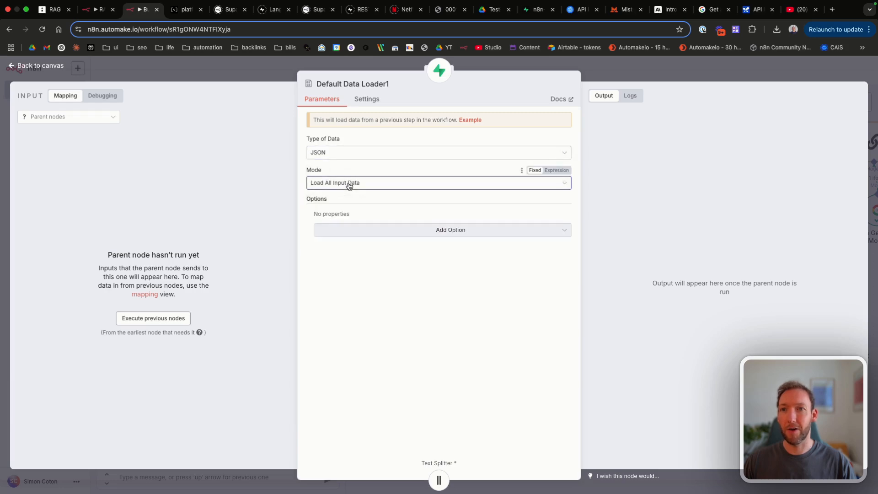
{"action": "left_click", "coordinate": [349, 183]}
{"action": "left_click", "coordinate": [350, 183]}
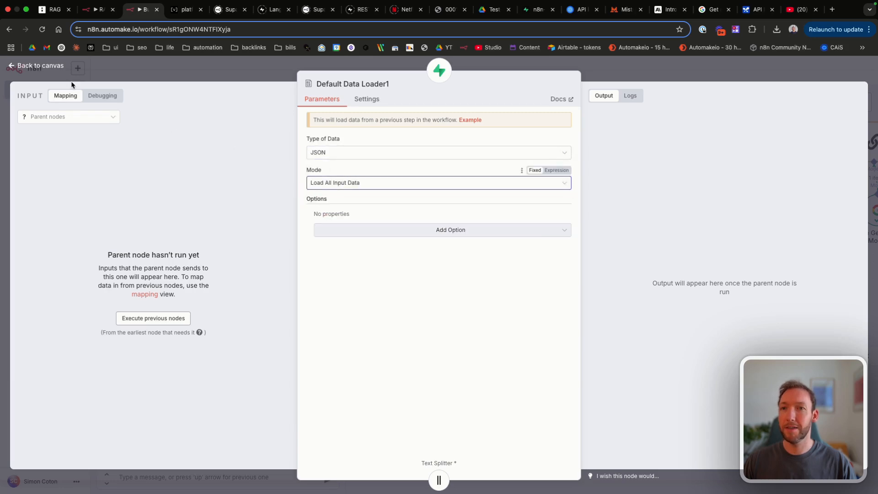
{"action": "left_click", "coordinate": [51, 69]}
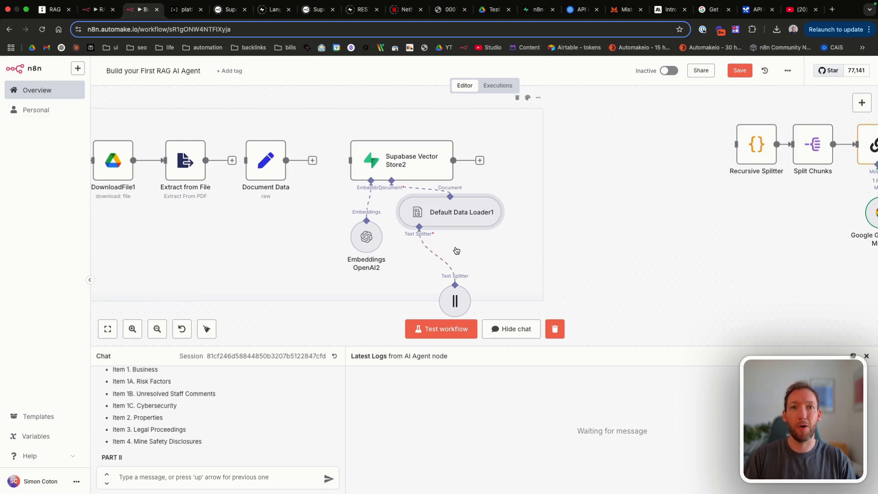
Step: Duplicate Extract from File as Extract from File1 and set its operation to Extract From CSV
{"action": "scroll", "coordinate": [210, 183], "scroll_direction": "left", "scroll_amount": 3}
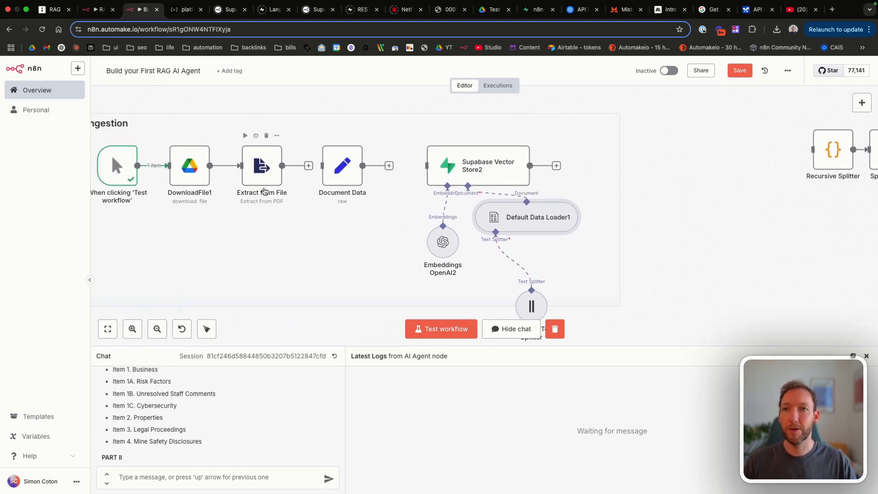
{"action": "scroll", "coordinate": [265, 191], "scroll_direction": "left", "scroll_amount": 1}
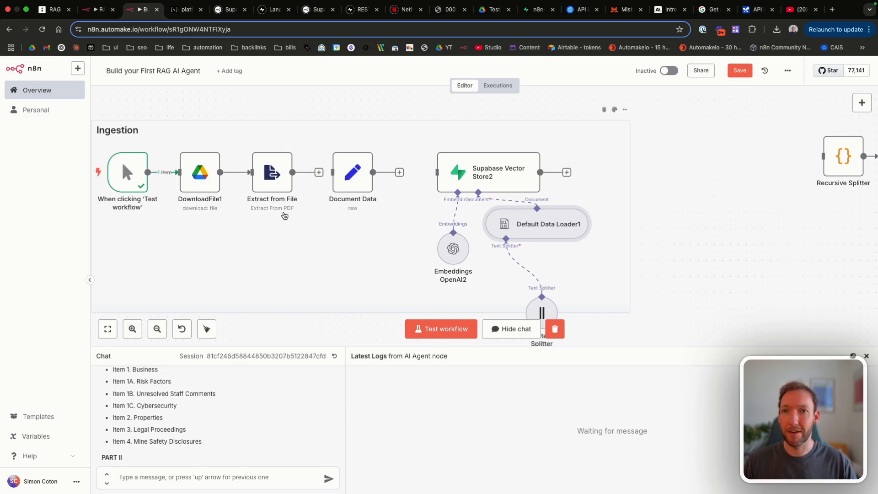
{"action": "left_click_drag", "start_coordinate": [359, 178], "coordinate": [366, 210]}
{"action": "key", "text": "super+c"}
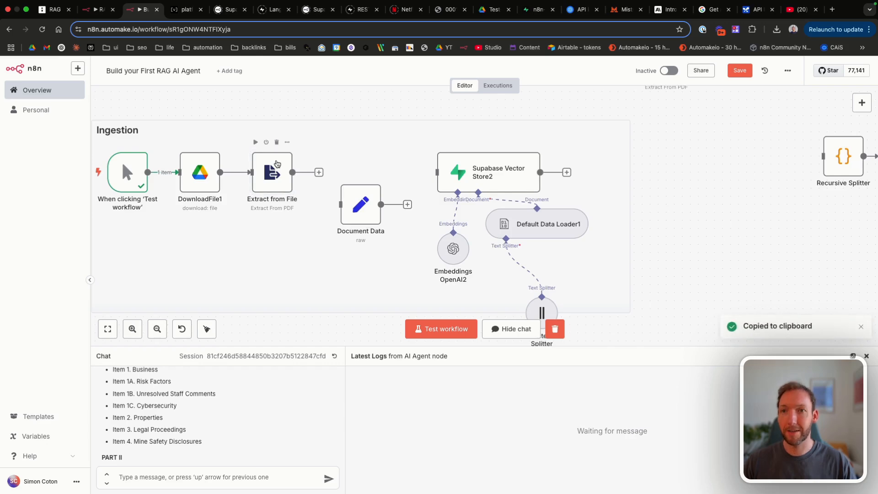
{"action": "key", "text": "super+v"}
{"action": "scroll", "coordinate": [587, 256], "scroll_direction": "right", "scroll_amount": 3}
{"action": "scroll", "coordinate": [588, 256], "scroll_direction": "down", "scroll_amount": 1}
{"action": "scroll", "coordinate": [588, 256], "scroll_direction": "right", "scroll_amount": 5}
{"action": "scroll", "coordinate": [587, 255], "scroll_direction": "down", "scroll_amount": 2}
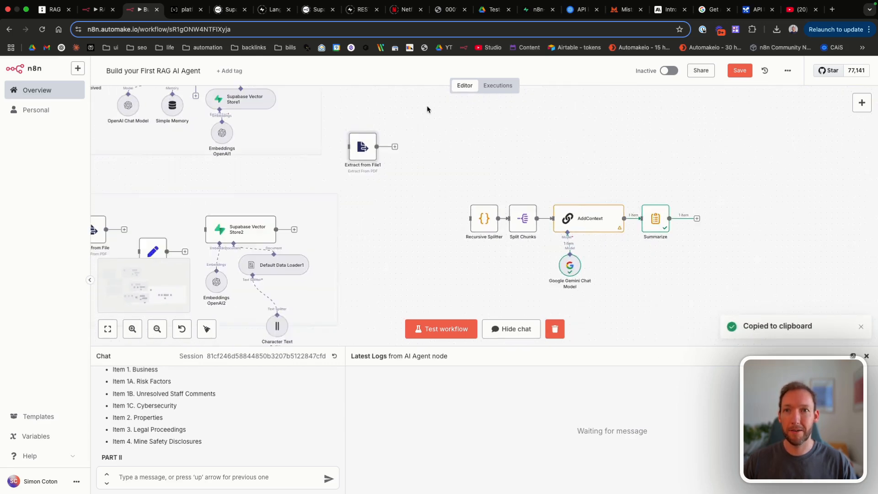
{"action": "double_click", "coordinate": [361, 139]}
{"action": "left_click", "coordinate": [366, 160]}
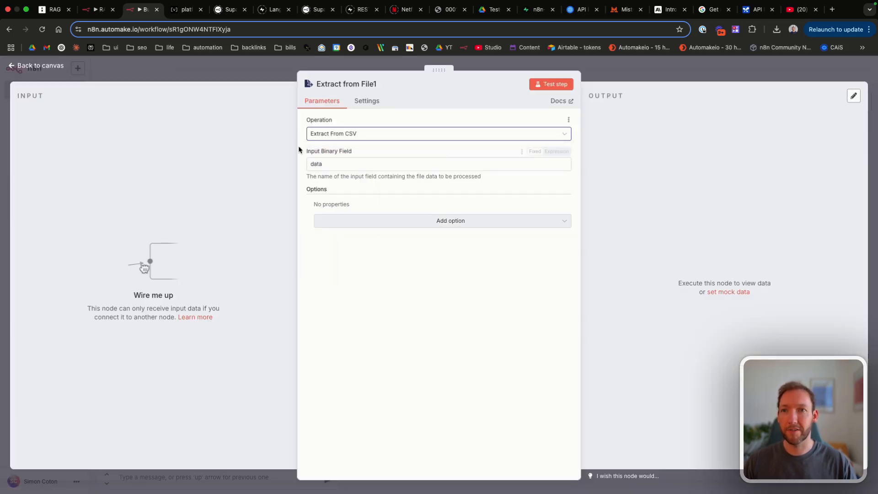
{"action": "left_click", "coordinate": [27, 65]}
Step: Wire DownloadFile1 into Extract from File1 and Extract from File1 into Document Data
{"action": "scroll", "coordinate": [138, 183], "scroll_direction": "left", "scroll_amount": 3}
{"action": "scroll", "coordinate": [137, 182], "scroll_direction": "down", "scroll_amount": 2}
{"action": "left_click_drag", "start_coordinate": [280, 168], "coordinate": [317, 257]}
{"action": "left_click_drag", "start_coordinate": [400, 258], "coordinate": [436, 207]}
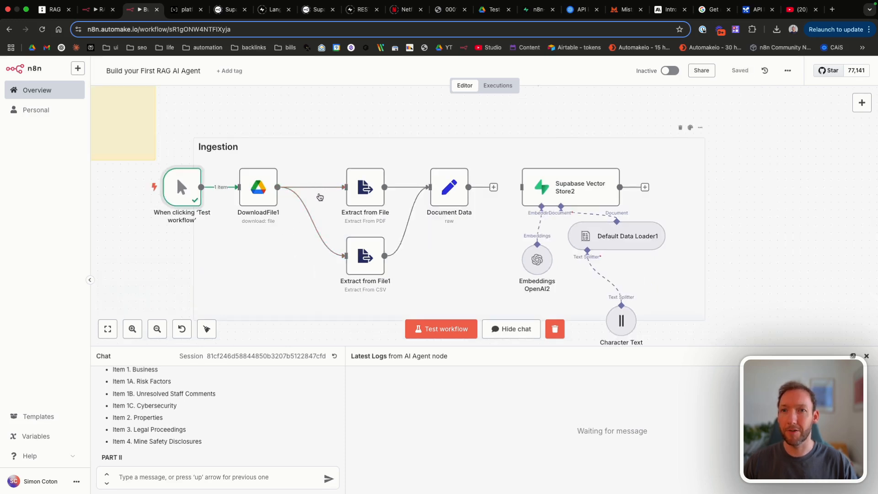
Step: Unlink DownloadFile1 from both extractors and add a Switch node after it
{"action": "left_click", "coordinate": [323, 189]}
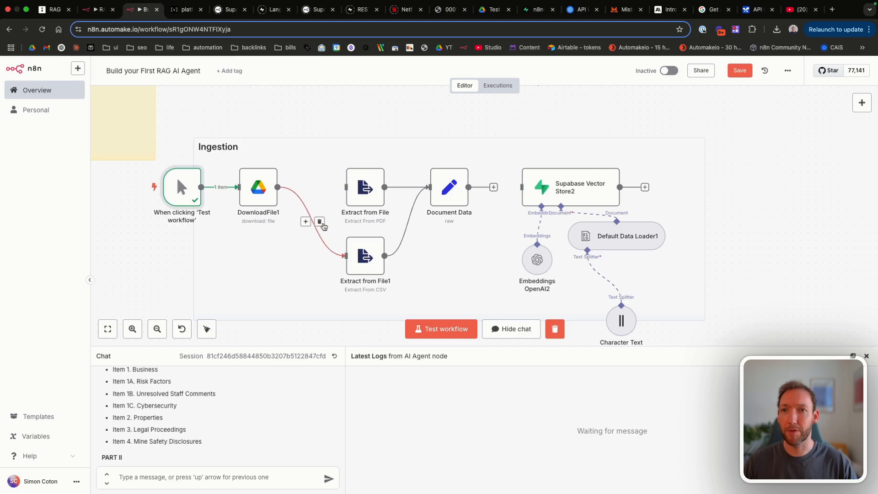
{"action": "left_click", "coordinate": [319, 221]}
{"action": "key", "text": "Tab"}
{"action": "type", "text": "swith"}
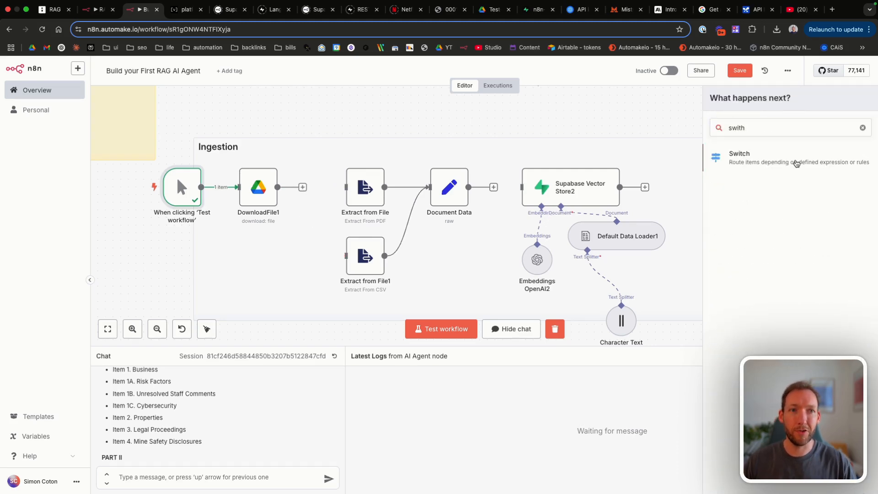
{"action": "left_click", "coordinate": [796, 160]}
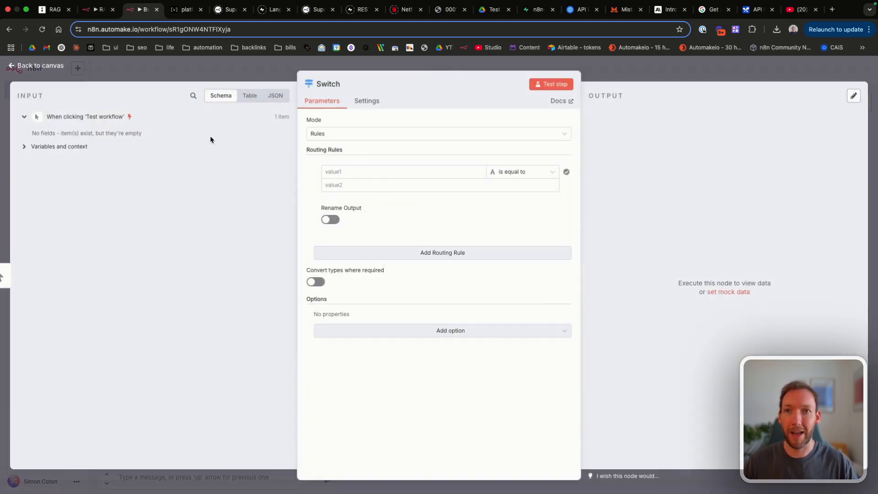
{"action": "left_click", "coordinate": [40, 68]}
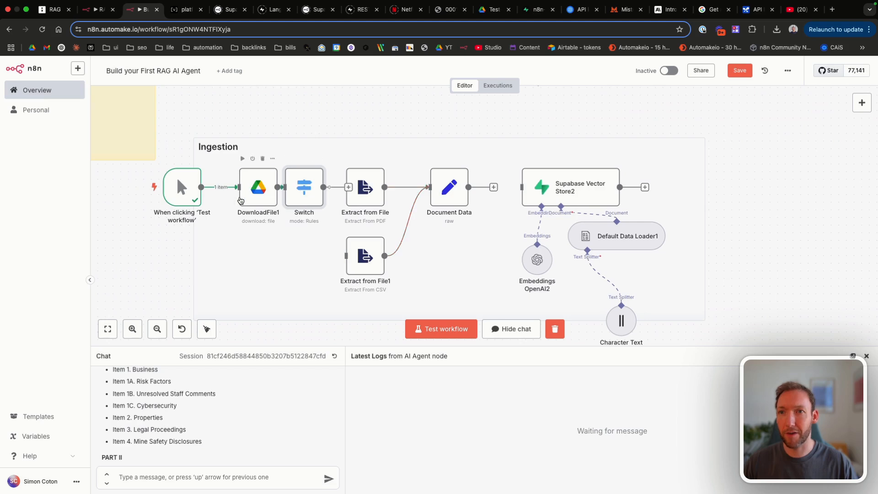
Step: Rearrange the trigger and DownloadFile1 on the canvas, removing the trigger's direct link to Switch
{"action": "left_click_drag", "start_coordinate": [259, 187], "coordinate": [243, 187]}
{"action": "left_click_drag", "start_coordinate": [178, 187], "coordinate": [148, 187]}
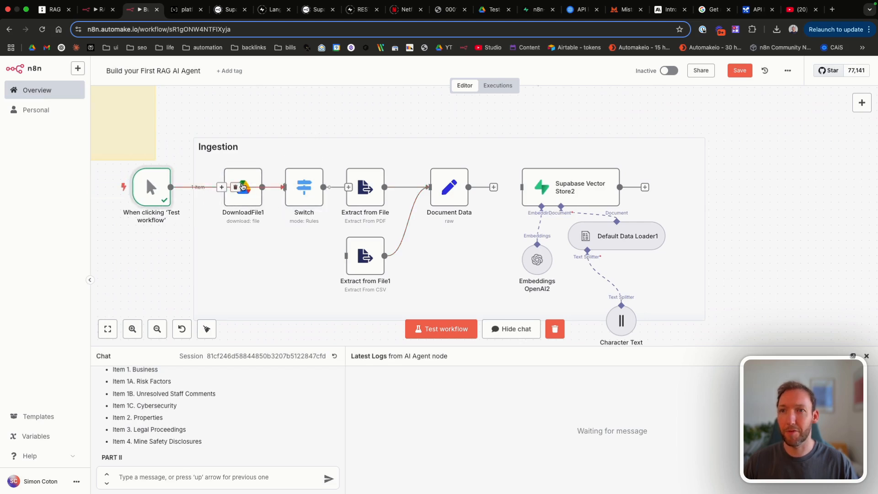
{"action": "left_click_drag", "start_coordinate": [236, 179], "coordinate": [213, 209]}
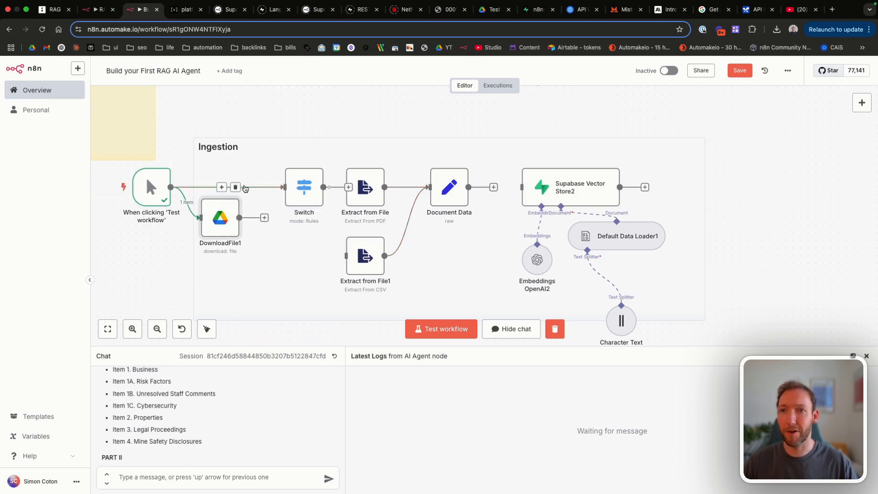
{"action": "left_click", "coordinate": [236, 189]}
{"action": "left_click", "coordinate": [237, 189]}
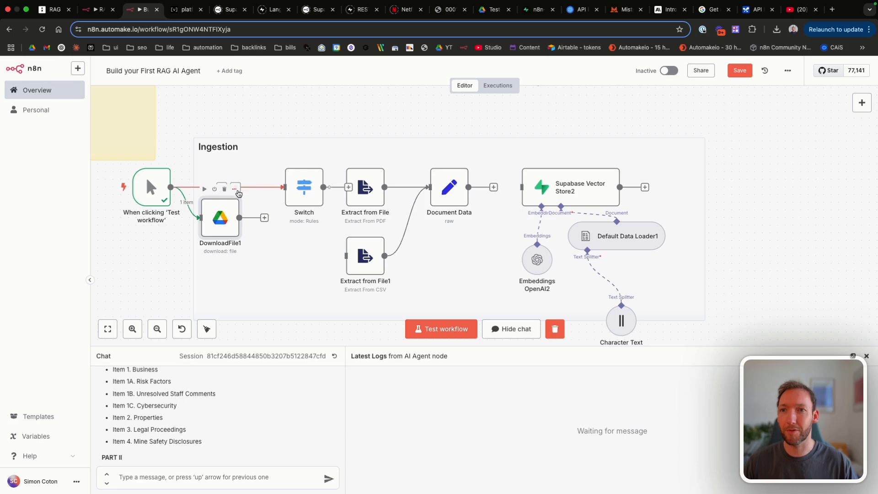
{"action": "left_click_drag", "start_coordinate": [219, 225], "coordinate": [224, 199]}
{"action": "left_click", "coordinate": [235, 187]}
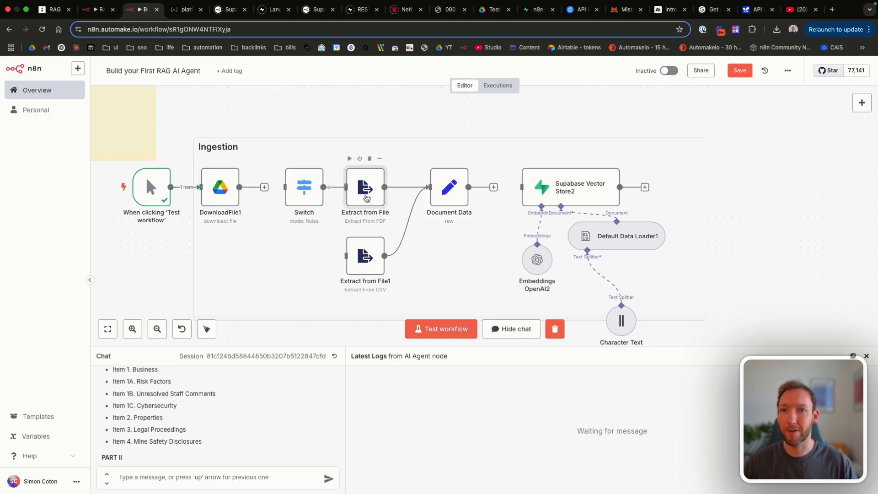
Step: Review the Extract from File operation options, leaving them unchanged
{"action": "double_click", "coordinate": [365, 187]}
{"action": "left_click", "coordinate": [355, 133]}
{"action": "scroll", "coordinate": [359, 210], "scroll_direction": "down", "scroll_amount": 3}
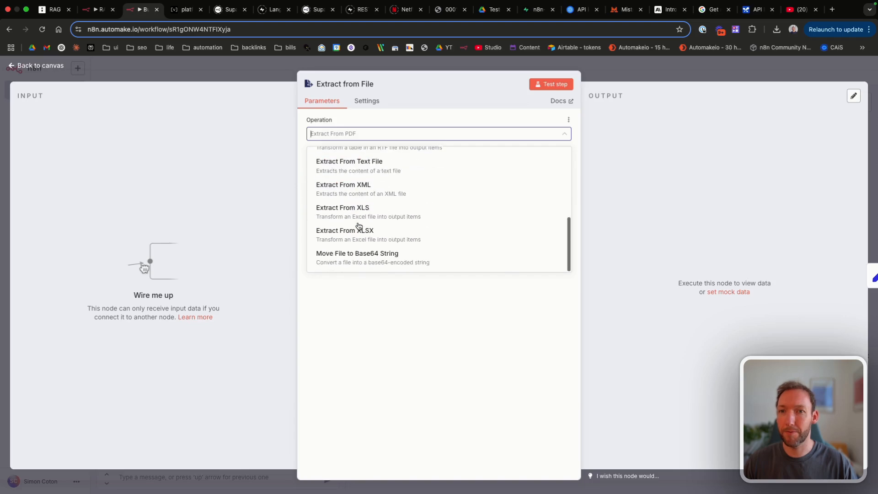
{"action": "key", "text": "Escape"}
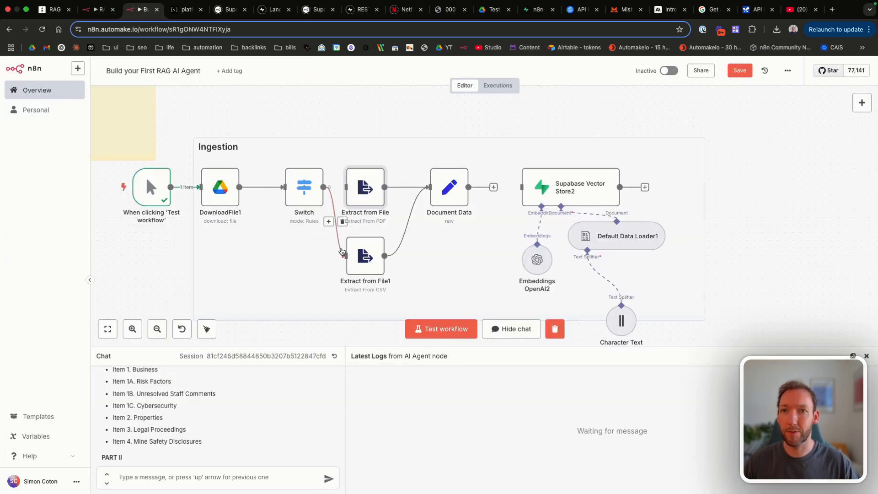
Step: Add a second routing rule to the Switch node and start a test run
{"action": "double_click", "coordinate": [304, 186]}
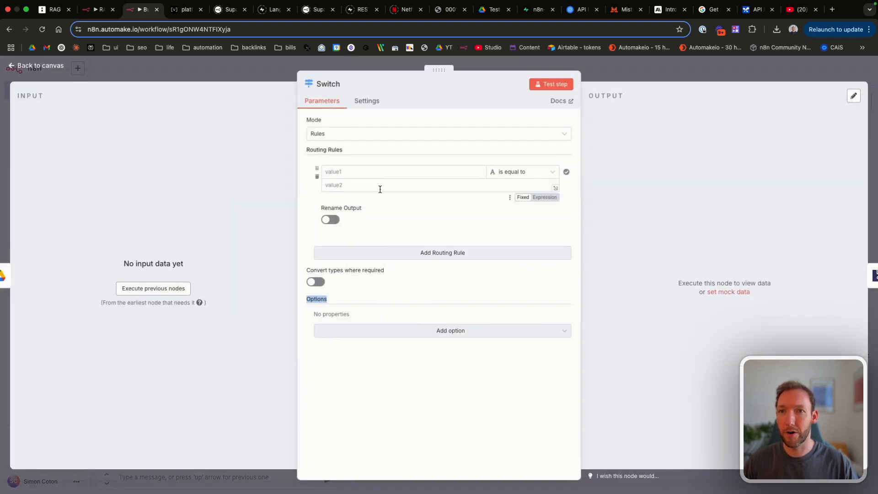
{"action": "left_click", "coordinate": [384, 253]}
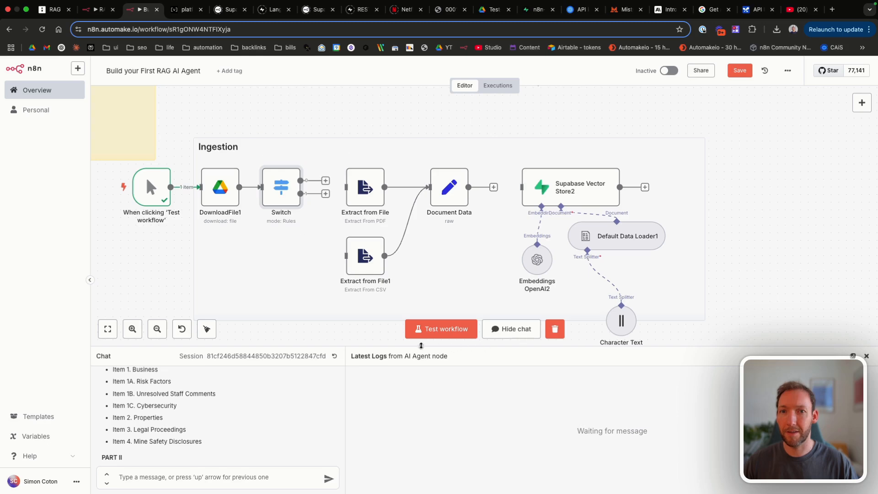
{"action": "left_click", "coordinate": [436, 329]}
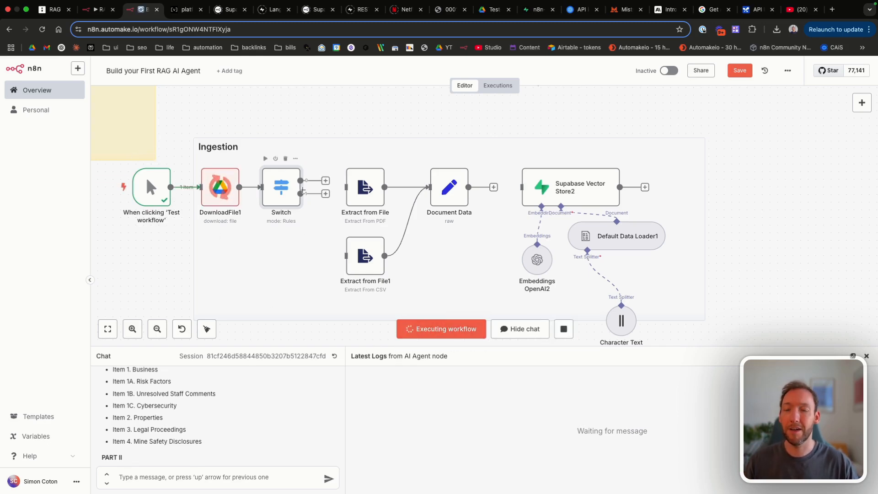
Step: Set the first Switch rule to compare {{ $binary.data.fileType }} with pdf and name its output PDF
{"action": "double_click", "coordinate": [283, 191]}
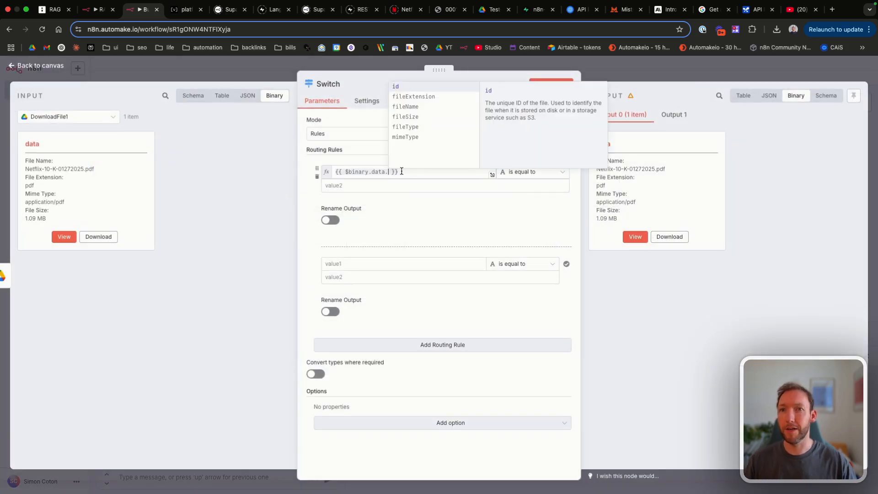
{"action": "left_click_drag", "start_coordinate": [416, 172], "coordinate": [340, 173]}
{"action": "left_click", "coordinate": [358, 173]}
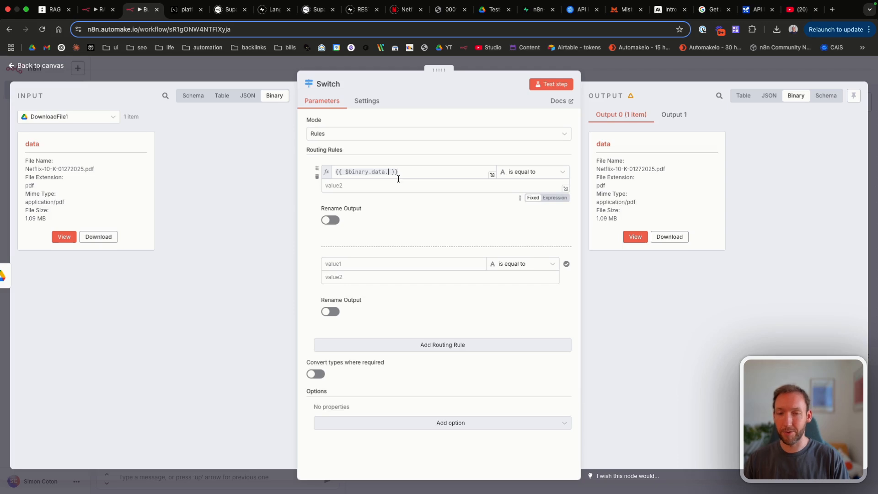
{"action": "key", "text": "BackSpace"}
{"action": "type", "text": "."}
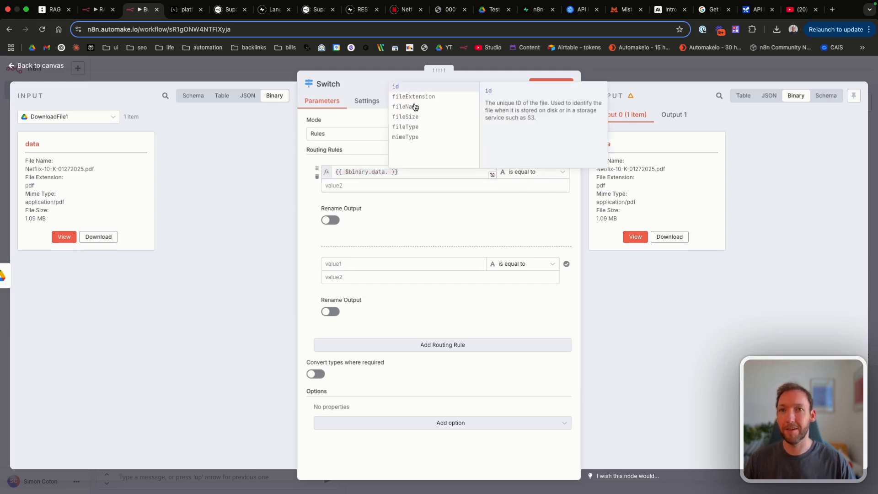
{"action": "left_click", "coordinate": [406, 127]}
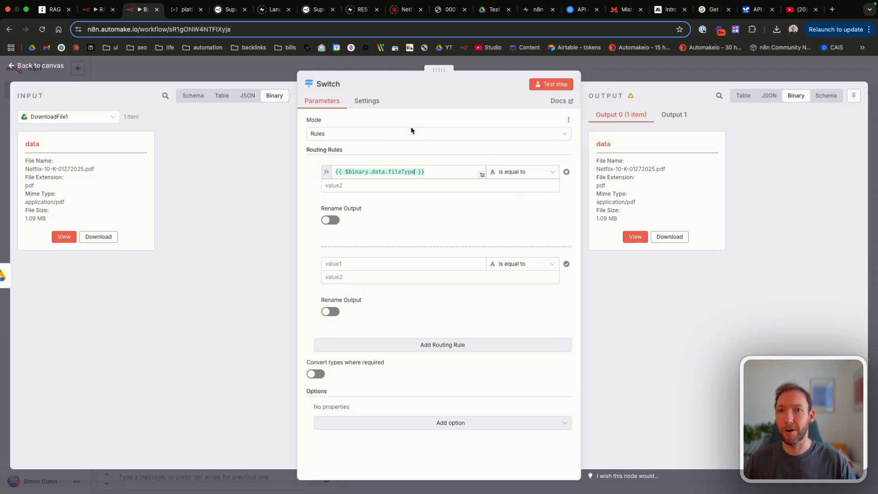
{"action": "left_click", "coordinate": [482, 174]}
{"action": "left_click", "coordinate": [850, 102]}
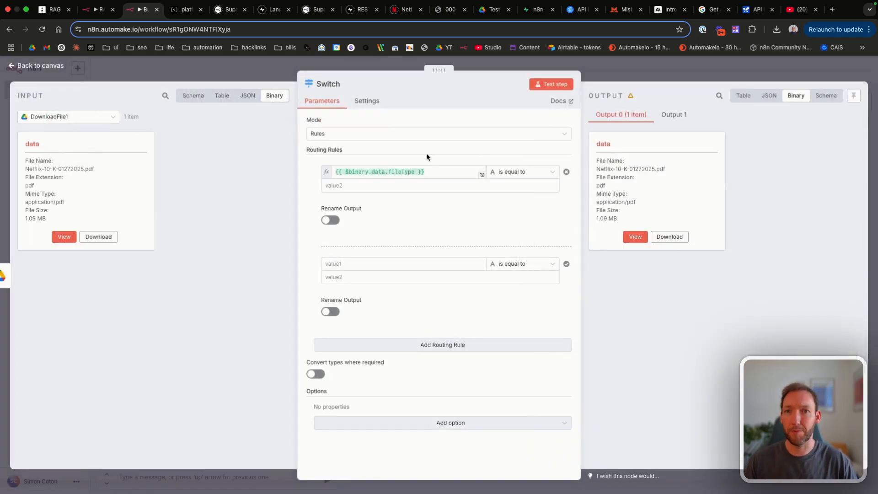
{"action": "left_click", "coordinate": [370, 183]}
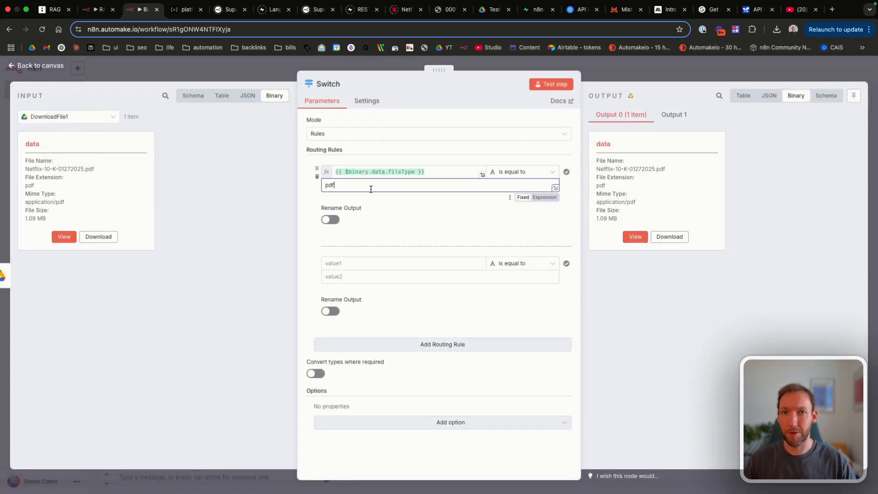
{"action": "left_click", "coordinate": [330, 219]}
{"action": "left_click", "coordinate": [351, 251]}
{"action": "type", "text": "PDF"}
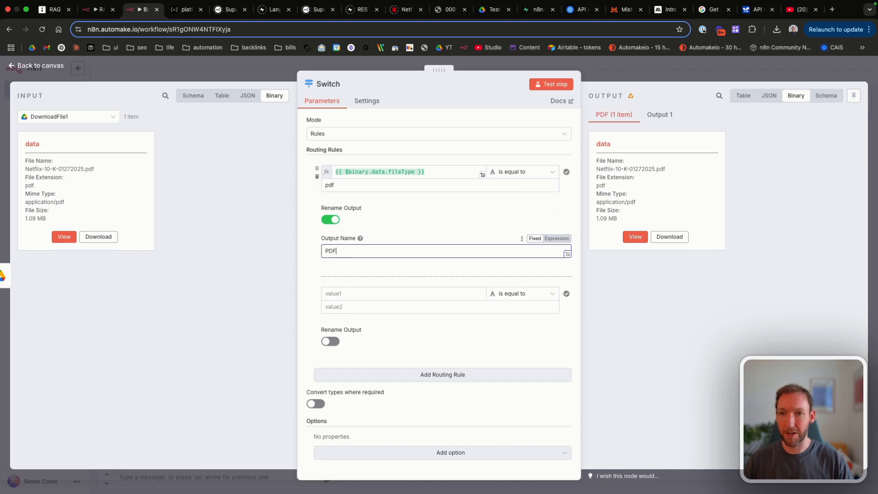
Step: Copy the fileType expression into the second rule, compare it to csv, and enable output renaming
{"action": "left_click", "coordinate": [432, 176]}
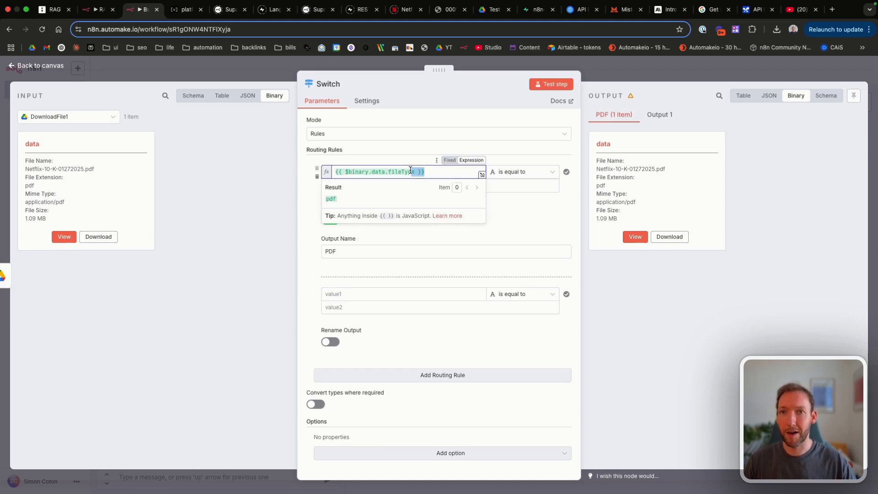
{"action": "left_click_drag", "start_coordinate": [410, 170], "coordinate": [313, 162]}
{"action": "key", "text": "ctrl+c"}
{"action": "left_click", "coordinate": [391, 148]}
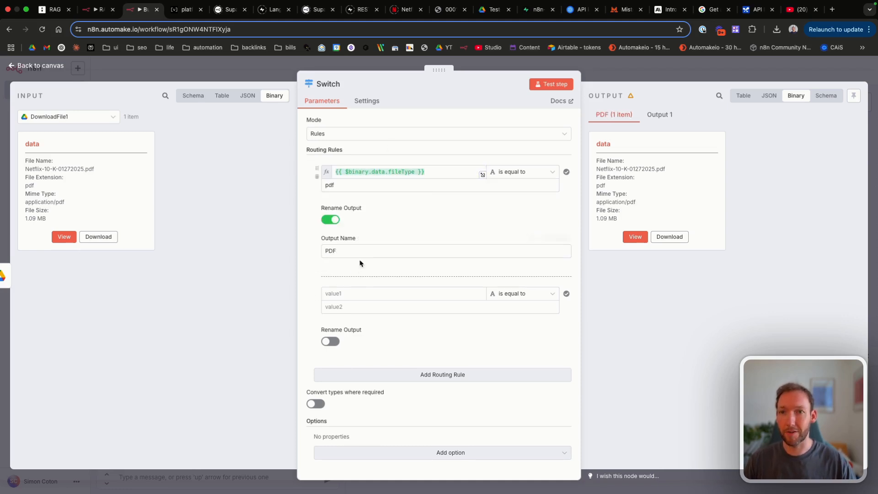
{"action": "left_click", "coordinate": [358, 295]}
{"action": "key", "text": "ctrl+v"}
{"action": "left_click", "coordinate": [401, 264]}
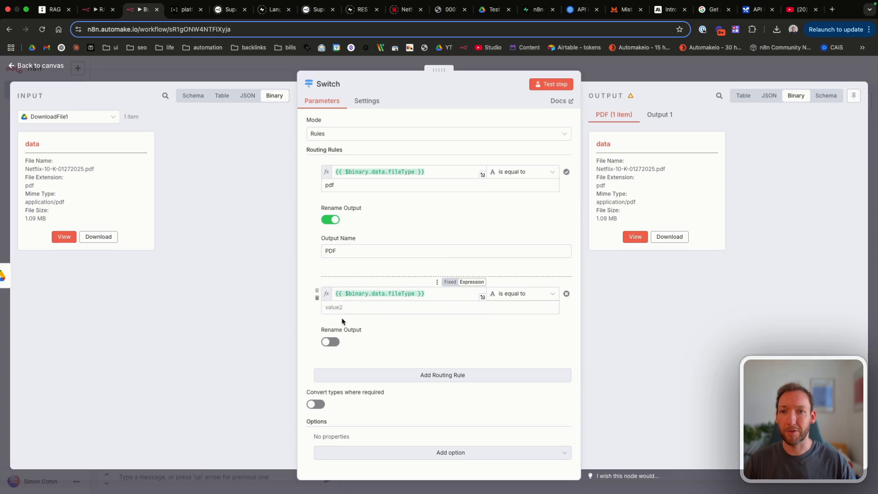
{"action": "left_click", "coordinate": [327, 306]}
{"action": "type", "text": "csv"}
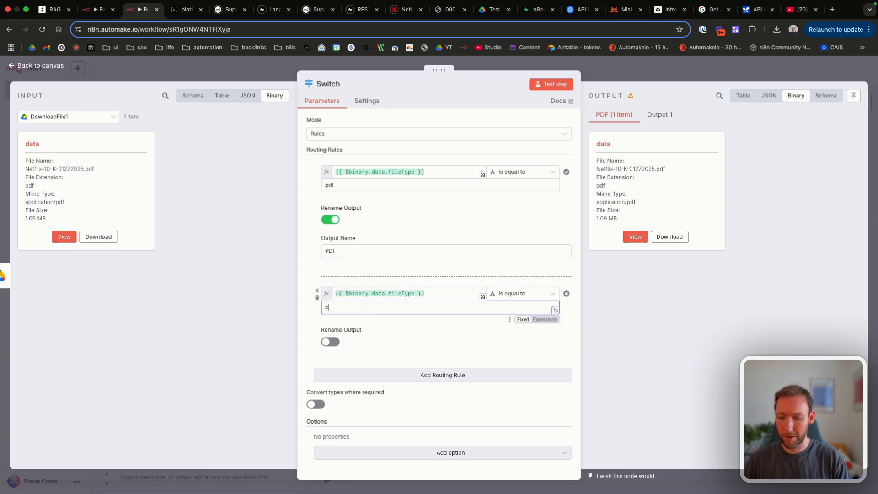
{"action": "left_click", "coordinate": [330, 341]}
Step: Name the Switch's second output CSV and connect the PDF and CSV outputs to the two extractors
{"action": "type", "text": "CSV"}
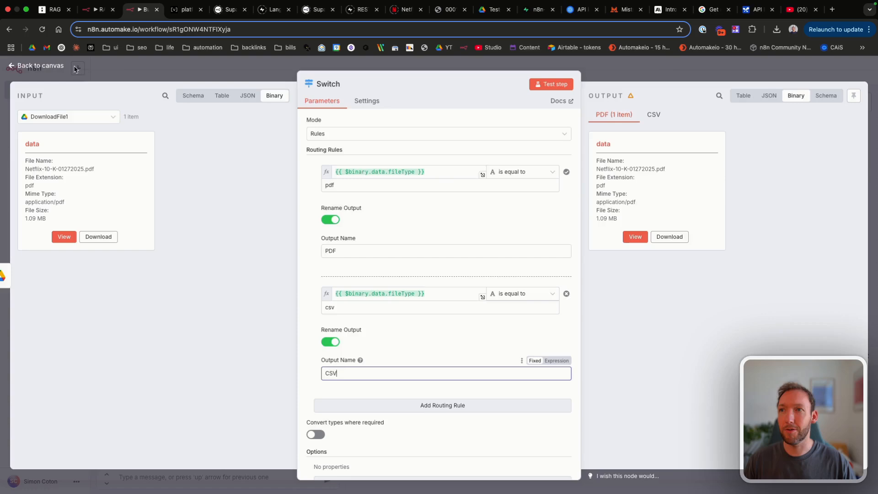
{"action": "left_click", "coordinate": [75, 69]}
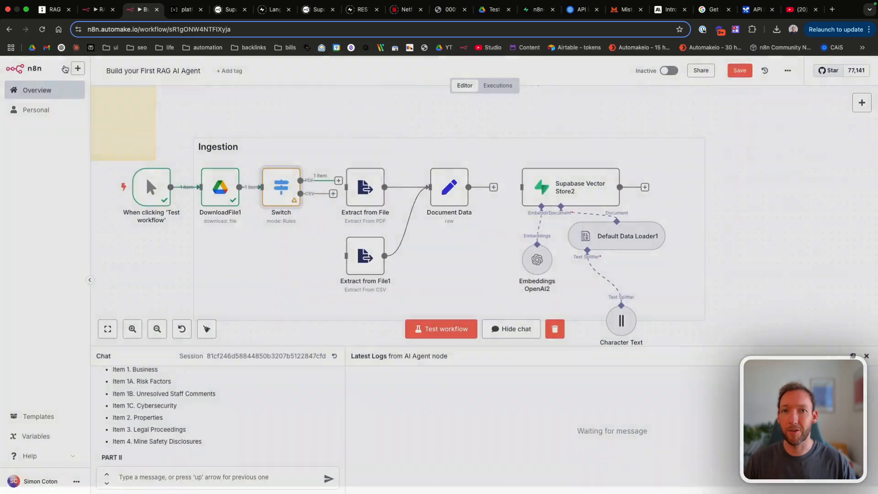
{"action": "scroll", "coordinate": [311, 181], "scroll_direction": "right", "scroll_amount": 2}
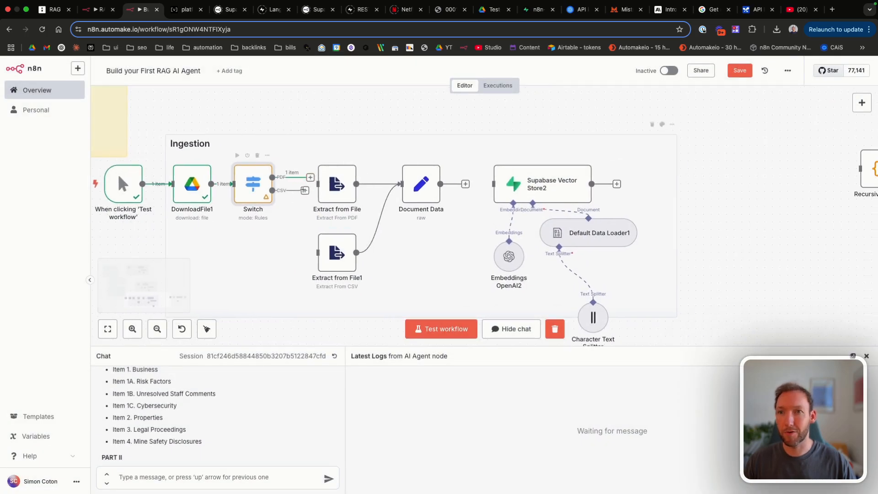
{"action": "key", "text": "ctrl+s"}
{"action": "left_click_drag", "start_coordinate": [310, 182], "coordinate": [336, 258]}
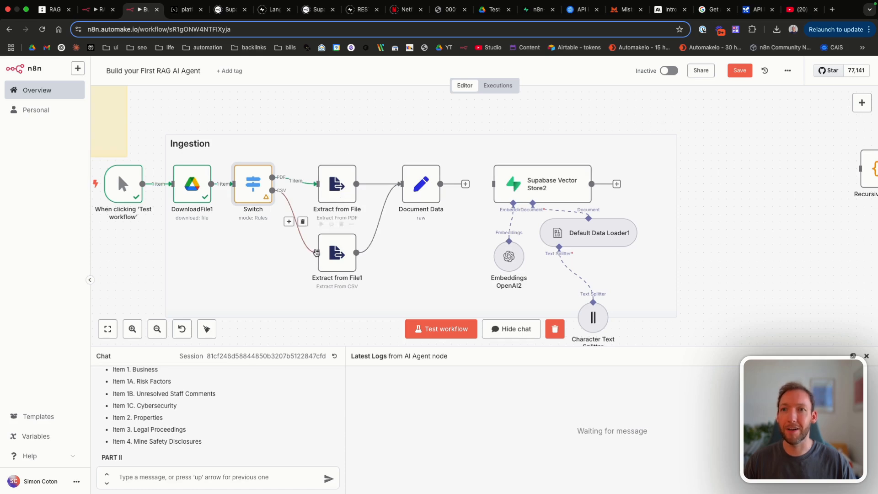
{"action": "scroll", "coordinate": [316, 253], "scroll_direction": "down", "scroll_amount": 1}
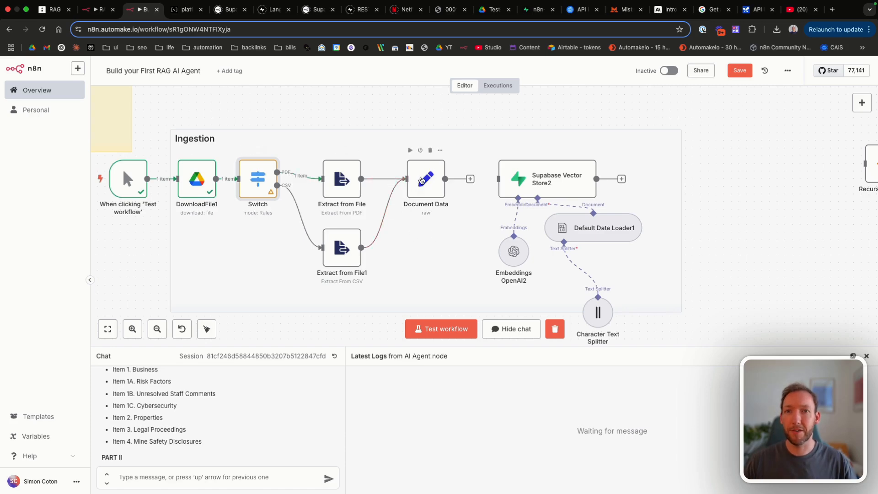
Step: Inspect the Document Data JSON body, return to the canvas, and save the workflow
{"action": "double_click", "coordinate": [421, 179]}
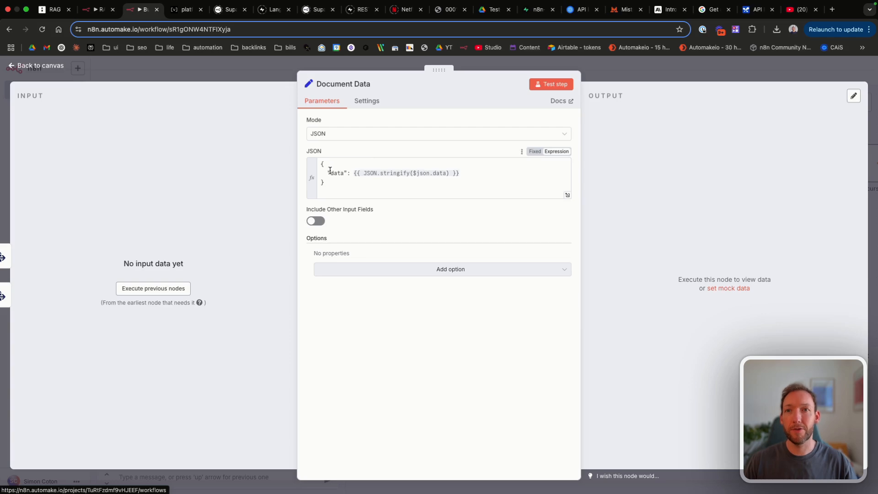
{"action": "mouse_move", "coordinate": [330, 170]}
{"action": "left_mouse_down"}
{"action": "mouse_move", "coordinate": [452, 171]}
{"action": "mouse_move", "coordinate": [319, 171]}
{"action": "left_mouse_up"}
{"action": "left_click", "coordinate": [482, 171]}
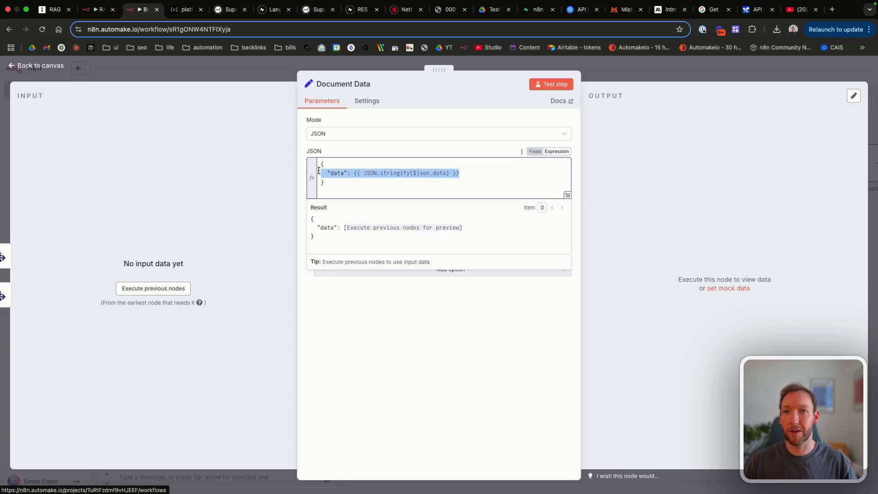
{"action": "left_click", "coordinate": [35, 65]}
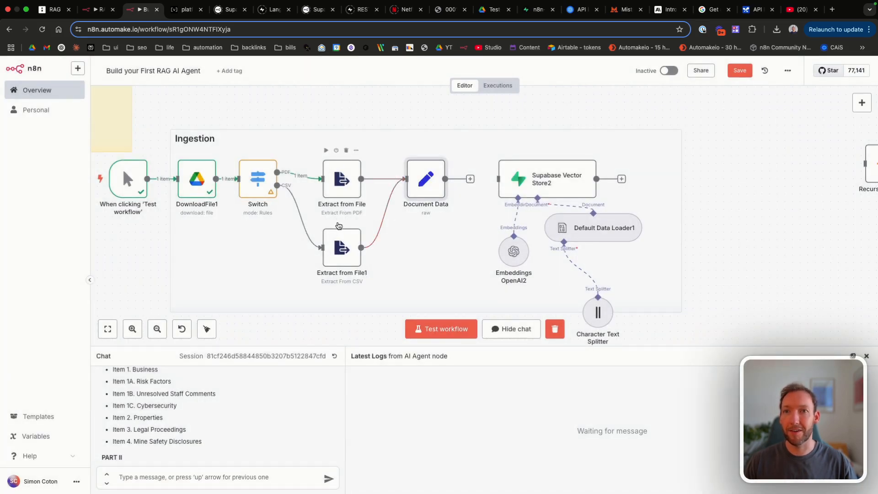
{"action": "left_click", "coordinate": [739, 71]}
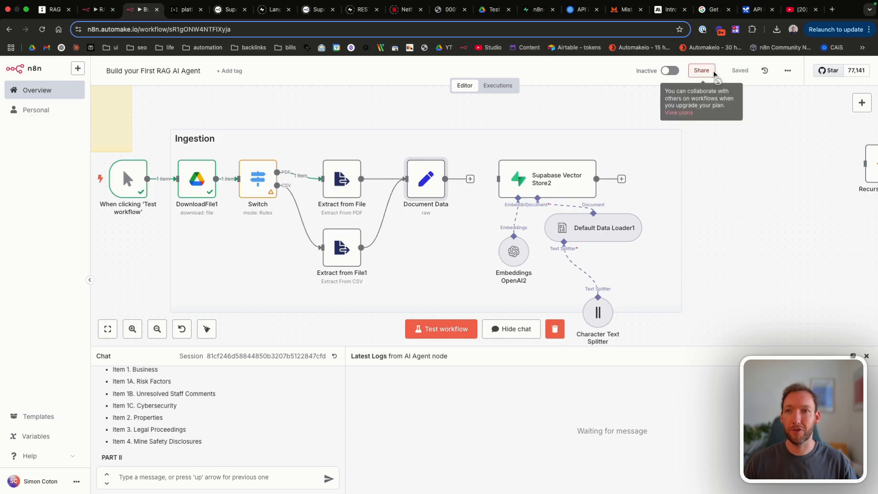
{"action": "scroll", "coordinate": [277, 172], "scroll_direction": "left", "scroll_amount": 1}
Step: Open DownloadFile1's Netflix 10-K PDF link in Google Drive and copy the Test-N8N folder address
{"action": "double_click", "coordinate": [222, 180]}
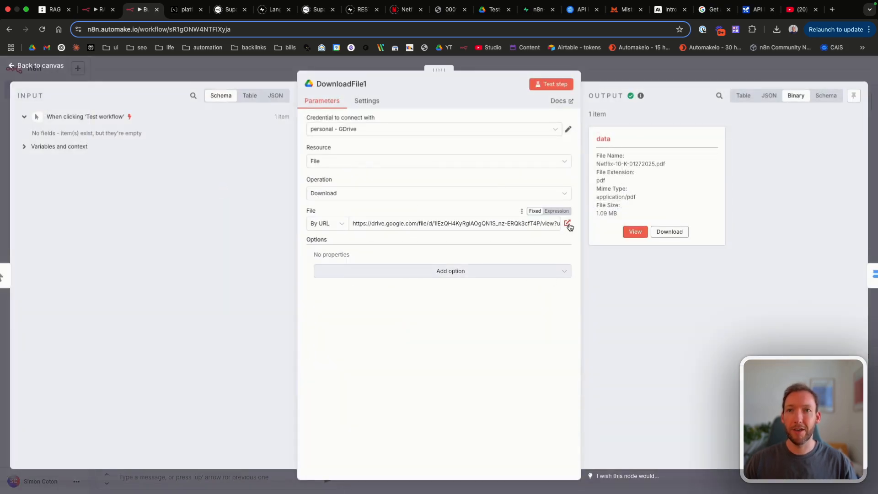
{"action": "left_click", "coordinate": [567, 224]}
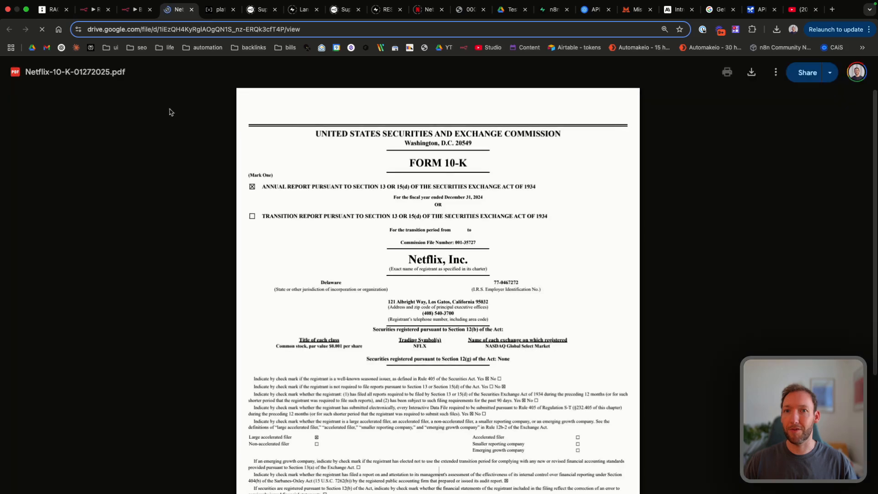
{"action": "left_click", "coordinate": [502, 17]}
{"action": "left_click", "coordinate": [165, 263]}
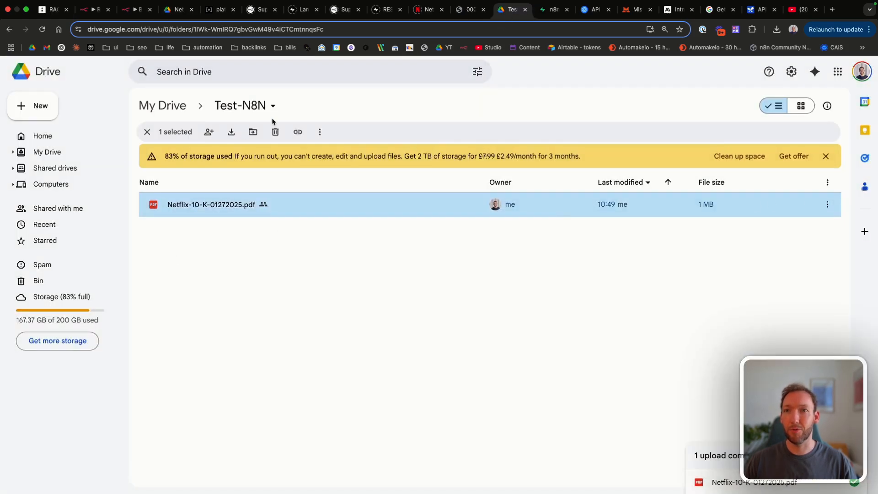
{"action": "left_click", "coordinate": [201, 30]}
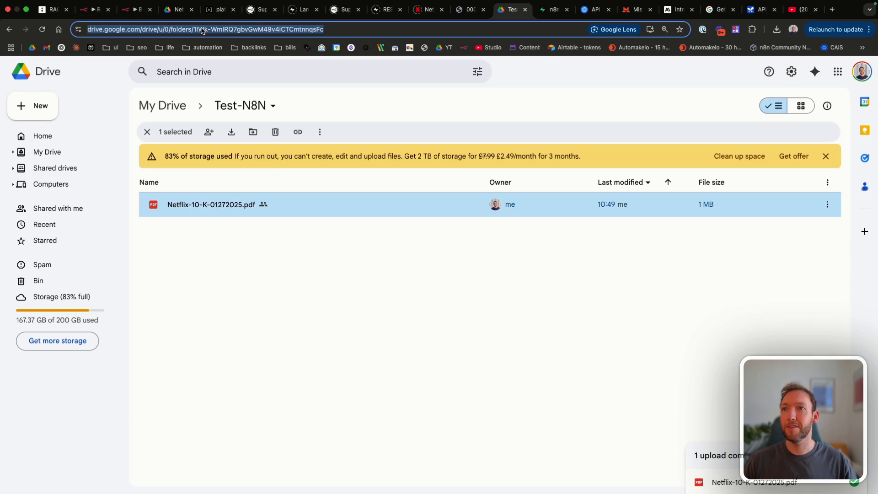
{"action": "left_click", "coordinate": [178, 9]}
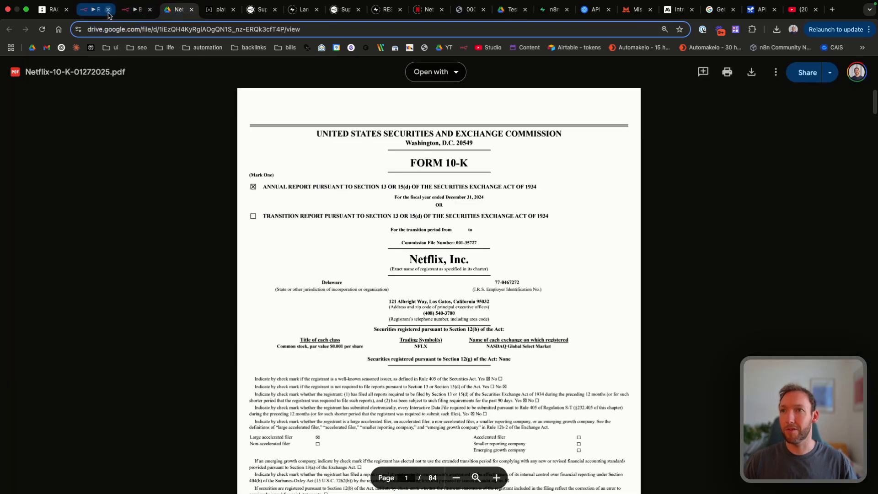
{"action": "left_click", "coordinate": [128, 14]}
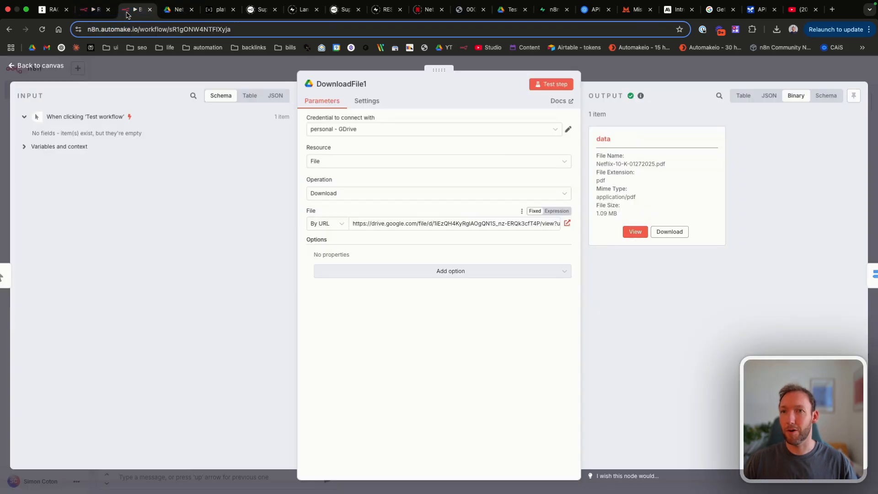
Step: Reposition DownloadFile1 and detach it from the manual trigger
{"action": "left_click", "coordinate": [47, 69]}
{"action": "scroll", "coordinate": [251, 273], "scroll_direction": "left", "scroll_amount": 2}
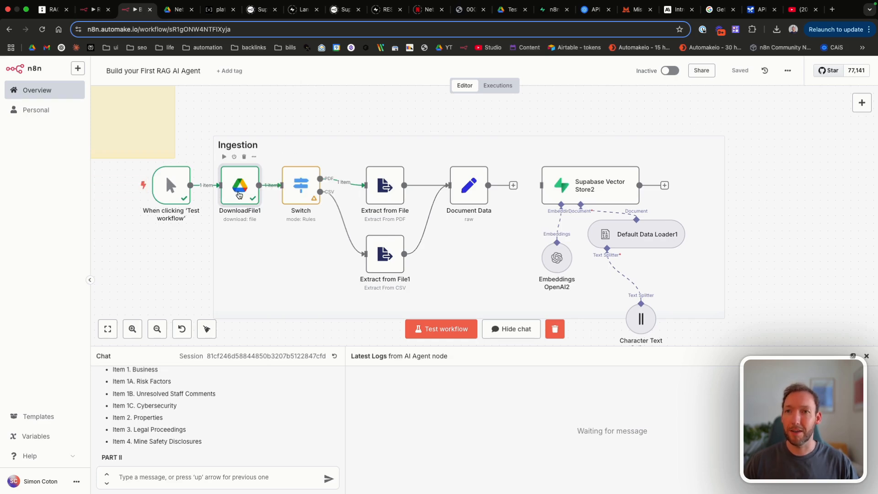
{"action": "left_click_drag", "start_coordinate": [234, 192], "coordinate": [252, 138]}
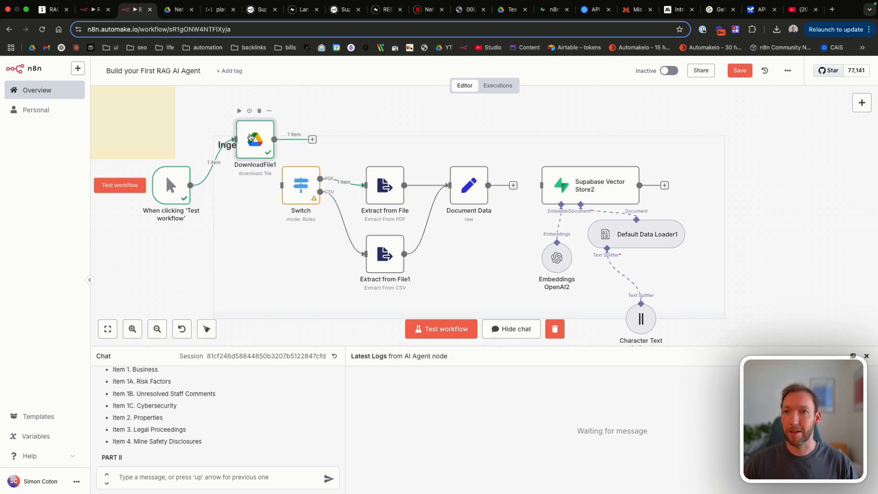
{"action": "left_click", "coordinate": [220, 162]}
{"action": "left_click_drag", "start_coordinate": [173, 186], "coordinate": [144, 201]}
Step: Add a Google Drive Trigger watching the Test-N8N folder by URL for created files
{"action": "left_click", "coordinate": [198, 200]}
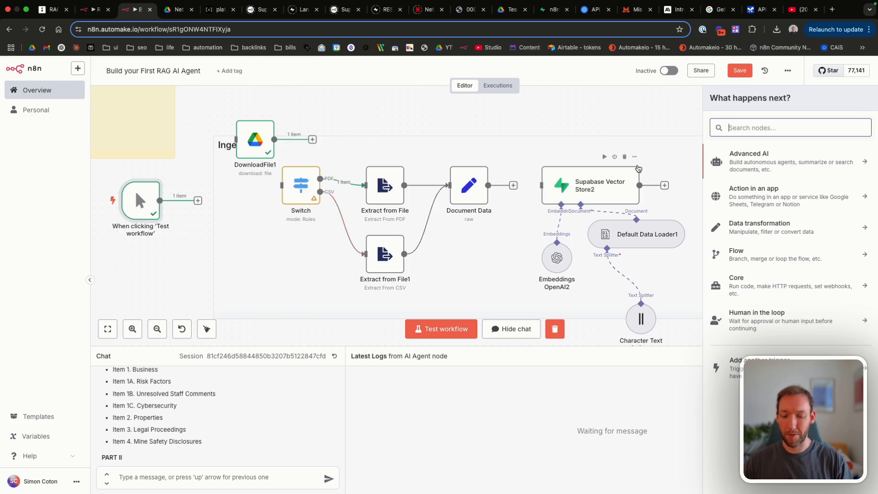
{"action": "type", "text": "gdrive"}
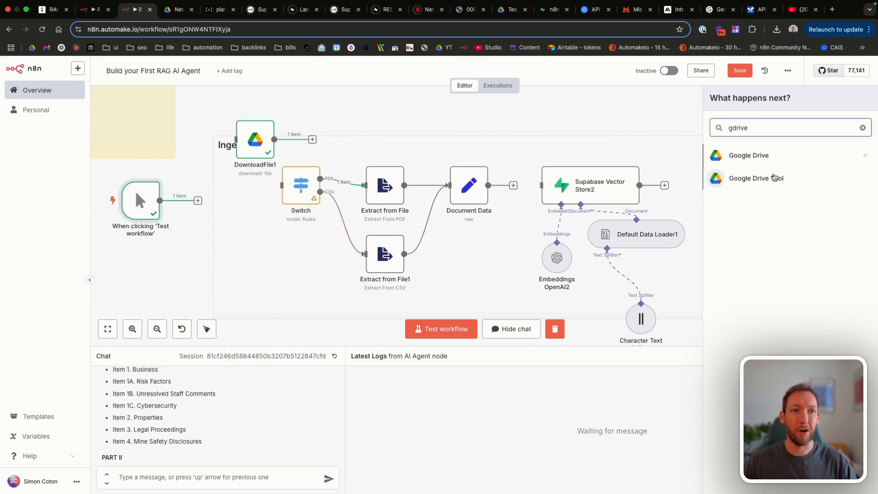
{"action": "left_click", "coordinate": [766, 158]}
{"action": "scroll", "coordinate": [777, 228], "scroll_direction": "down", "scroll_amount": 3}
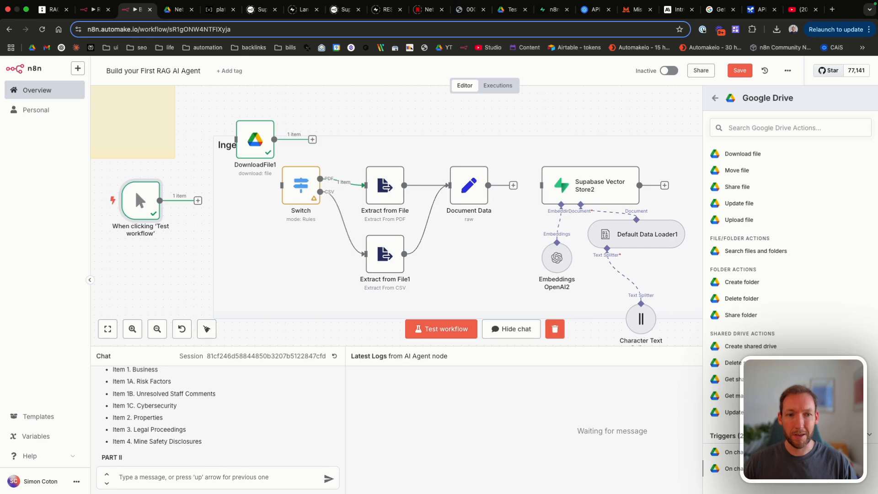
{"action": "left_click", "coordinate": [768, 468]}
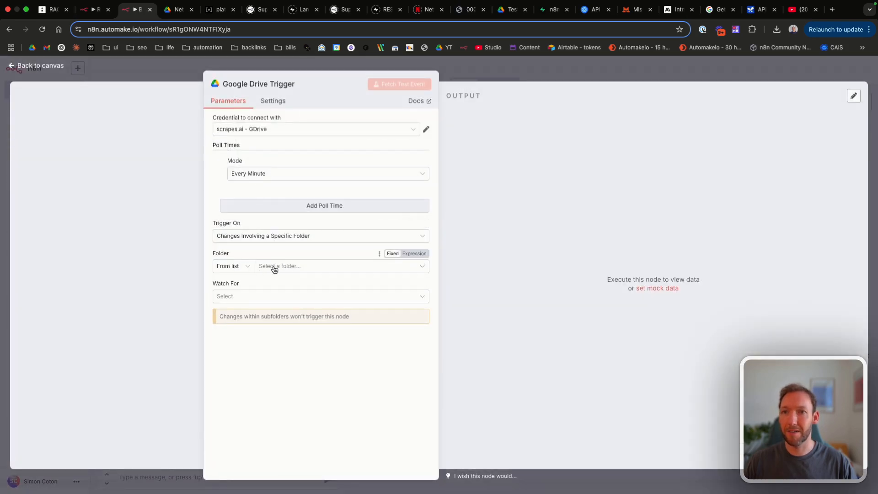
{"action": "left_click", "coordinate": [239, 269]}
{"action": "left_click", "coordinate": [232, 306]}
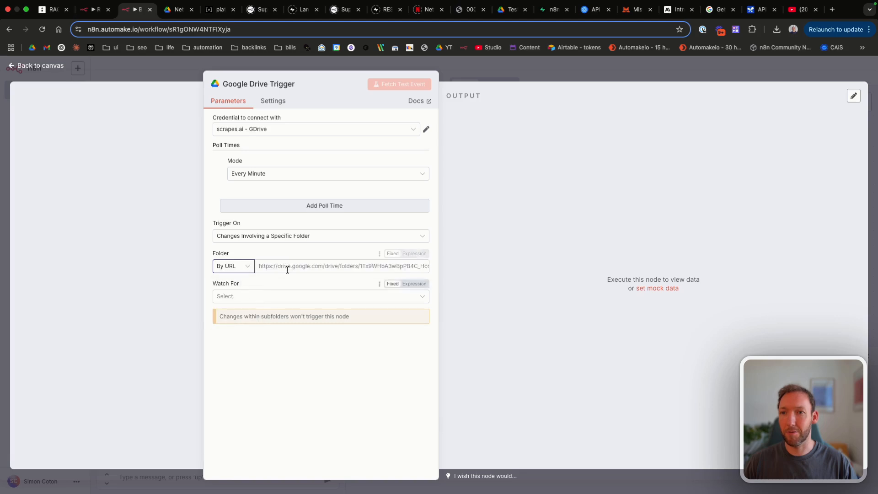
{"action": "left_click", "coordinate": [289, 265]}
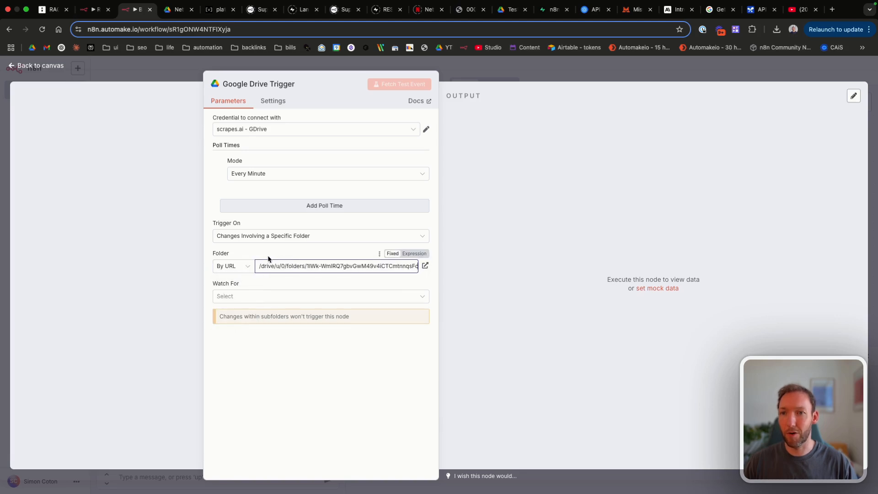
{"action": "left_click", "coordinate": [245, 294]}
{"action": "left_click", "coordinate": [249, 327]}
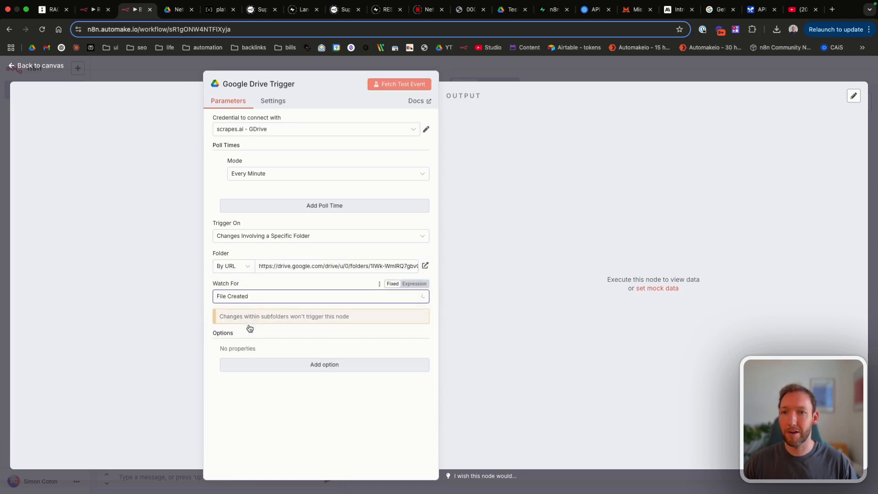
{"action": "left_click", "coordinate": [43, 70]}
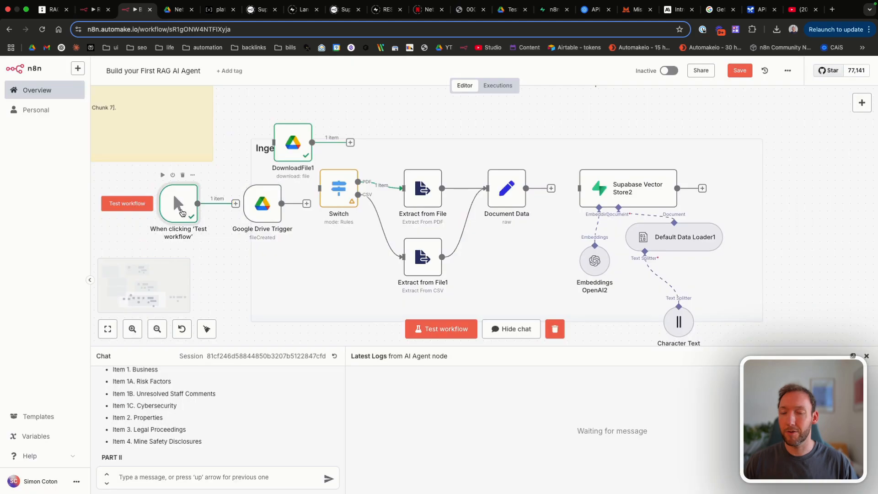
Step: Put the Google Drive Trigger at the workflow start, delete the manual trigger, save, and test-run
{"action": "left_click_drag", "start_coordinate": [181, 208], "coordinate": [227, 261]}
{"action": "left_click_drag", "start_coordinate": [265, 207], "coordinate": [189, 207]}
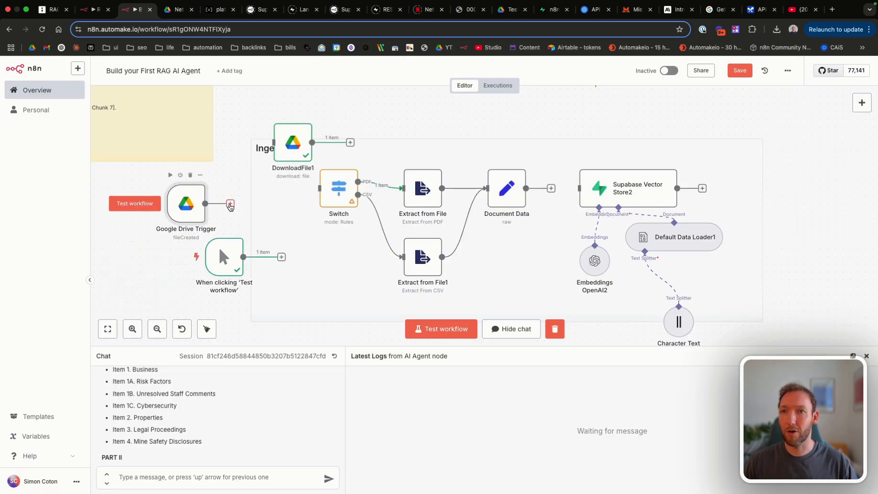
{"action": "key", "text": "Delete"}
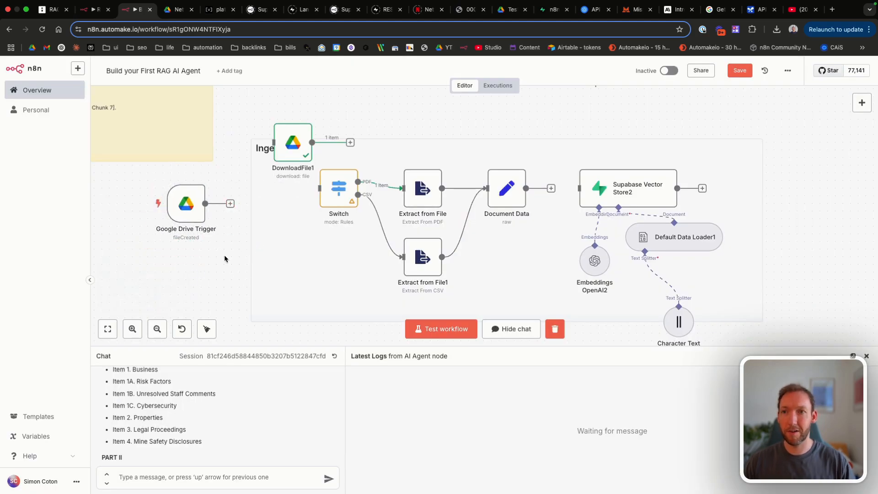
{"action": "key", "text": "ctrl+s"}
{"action": "left_click", "coordinate": [441, 329]}
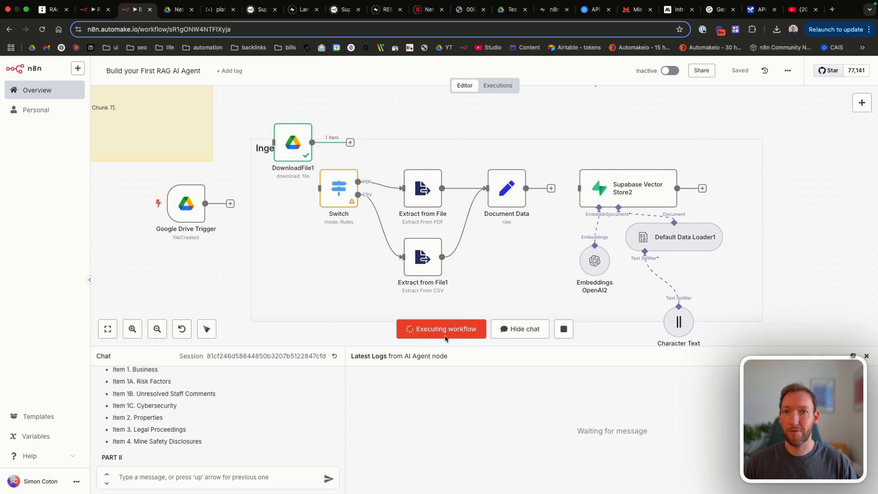
Step: Switch the trigger to the personal GDrive credential, re-paste the folder URL, and fetch a test event
{"action": "double_click", "coordinate": [194, 203]}
{"action": "left_click", "coordinate": [233, 266]}
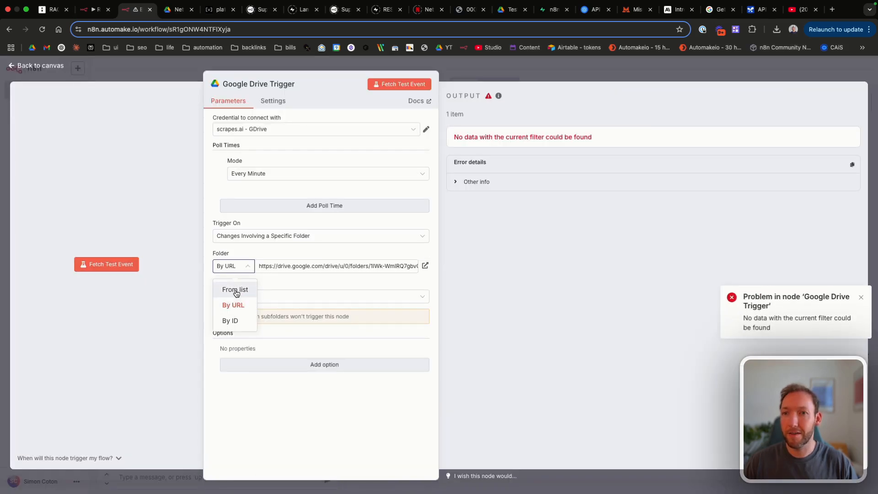
{"action": "left_click", "coordinate": [235, 289]}
{"action": "left_click", "coordinate": [294, 266]}
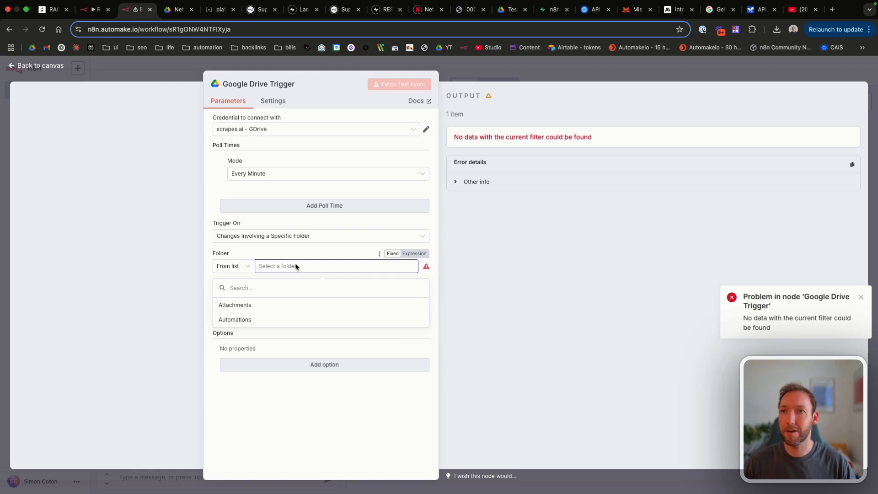
{"action": "left_click", "coordinate": [274, 129]}
{"action": "left_click", "coordinate": [267, 151]}
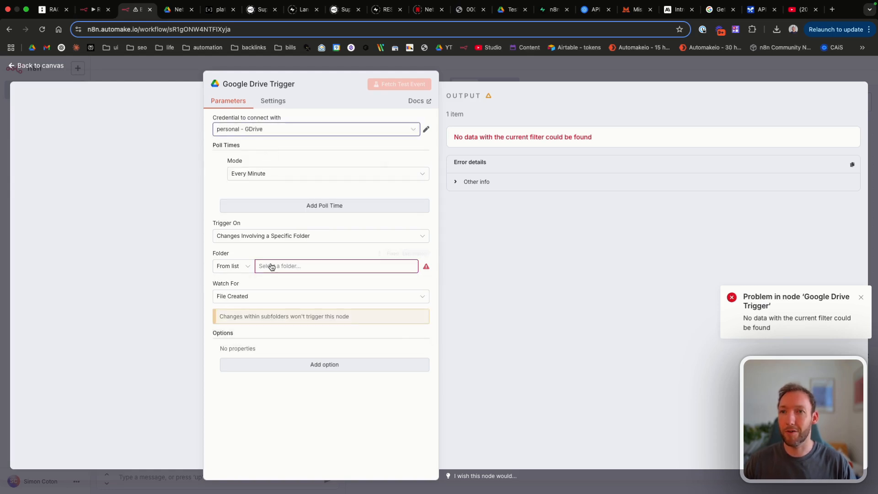
{"action": "left_click", "coordinate": [238, 266]}
{"action": "left_click", "coordinate": [233, 312]}
{"action": "left_click", "coordinate": [241, 266]}
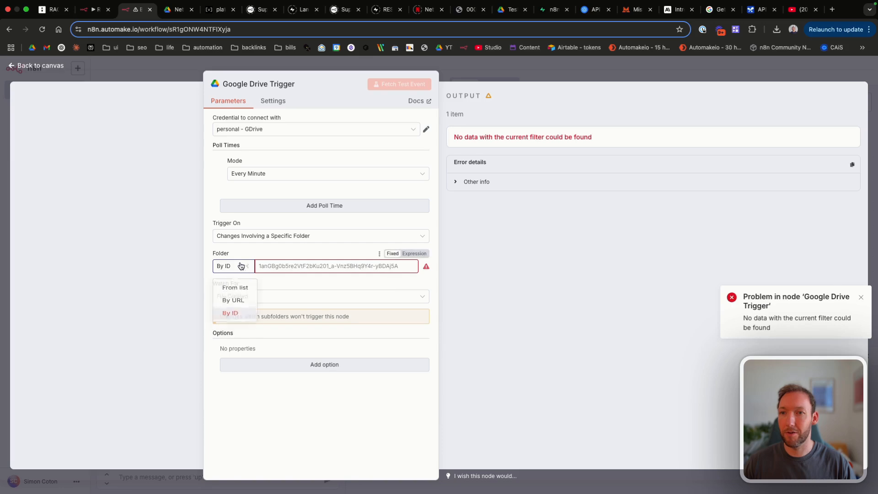
{"action": "left_click", "coordinate": [234, 300]}
{"action": "left_click", "coordinate": [280, 266]}
{"action": "key", "text": "ctrl+v"}
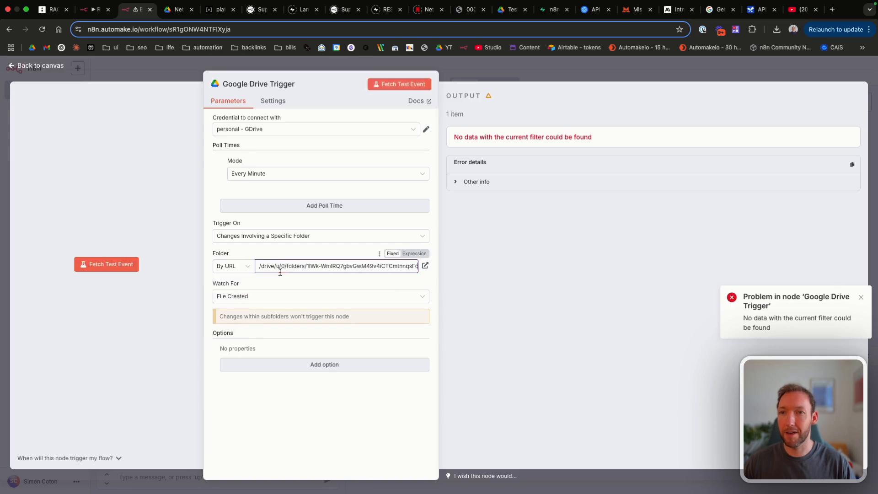
{"action": "left_click", "coordinate": [396, 87]}
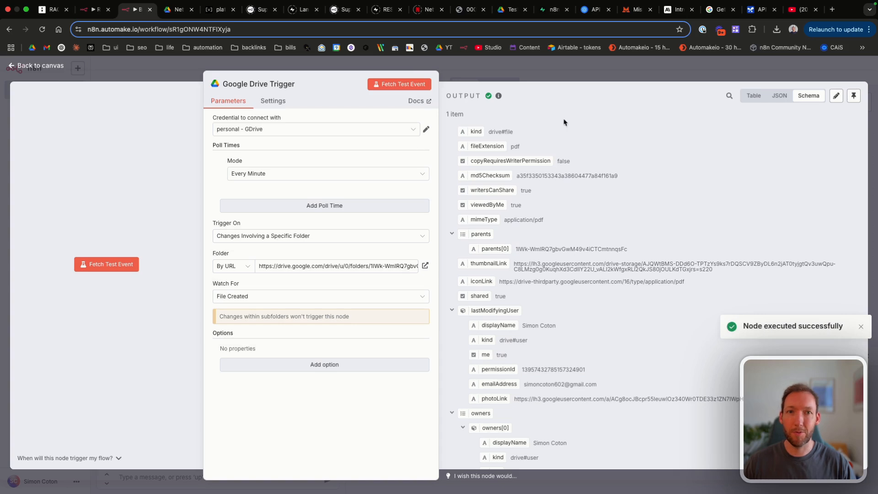
Step: Remove the File Type filter option from the Google Drive Trigger
{"action": "left_click", "coordinate": [242, 366]}
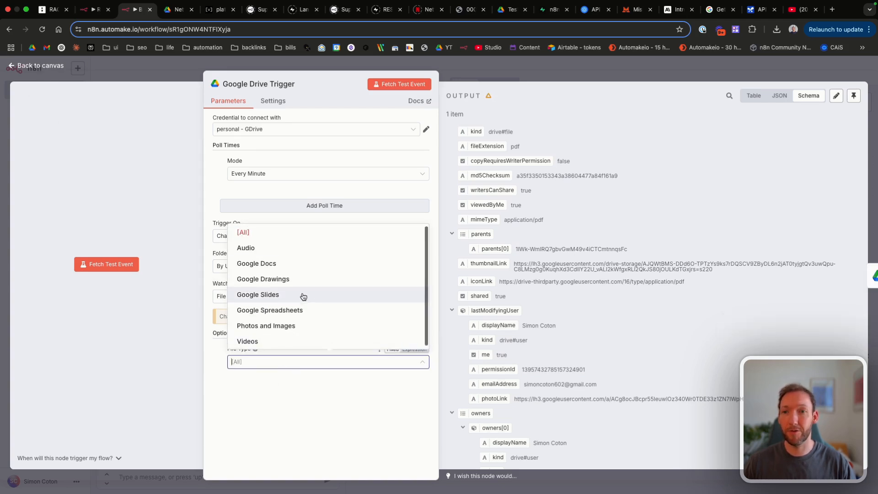
{"action": "left_click", "coordinate": [279, 391]}
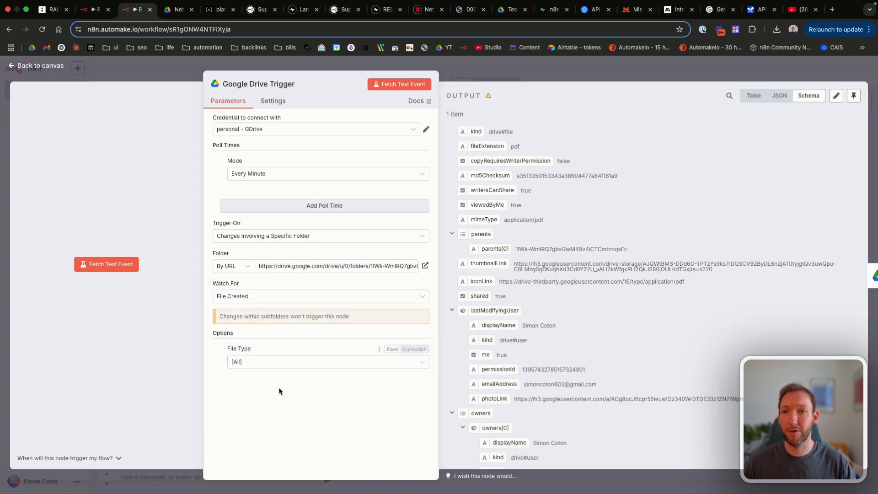
{"action": "left_click", "coordinate": [222, 349]}
Step: Clear DownloadFile1's file URL and switch its File field to By ID ({{ $json.id }})
{"action": "left_click", "coordinate": [31, 67]}
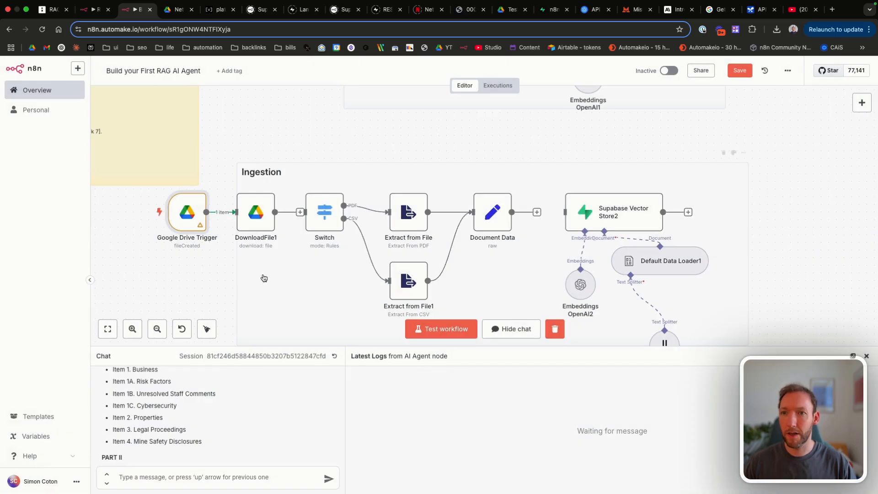
{"action": "double_click", "coordinate": [261, 219]}
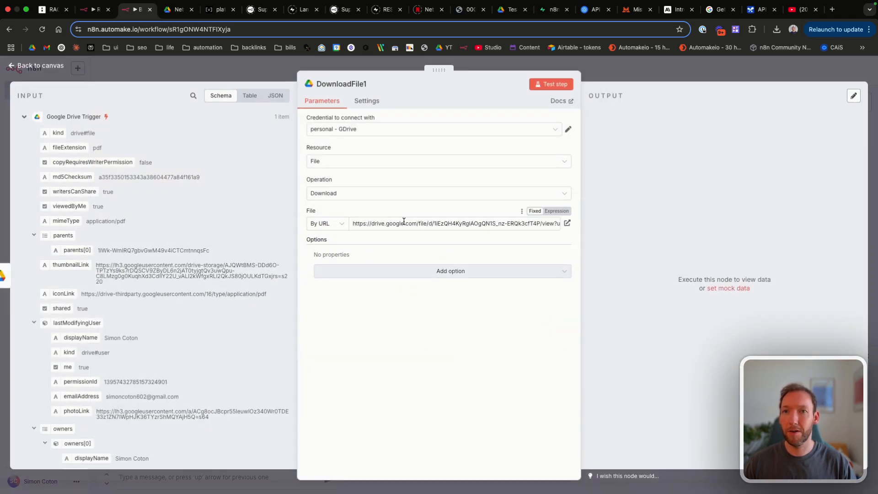
{"action": "key", "text": "super+a"}
{"action": "key", "text": "BackSpace"}
{"action": "left_click", "coordinate": [325, 224]}
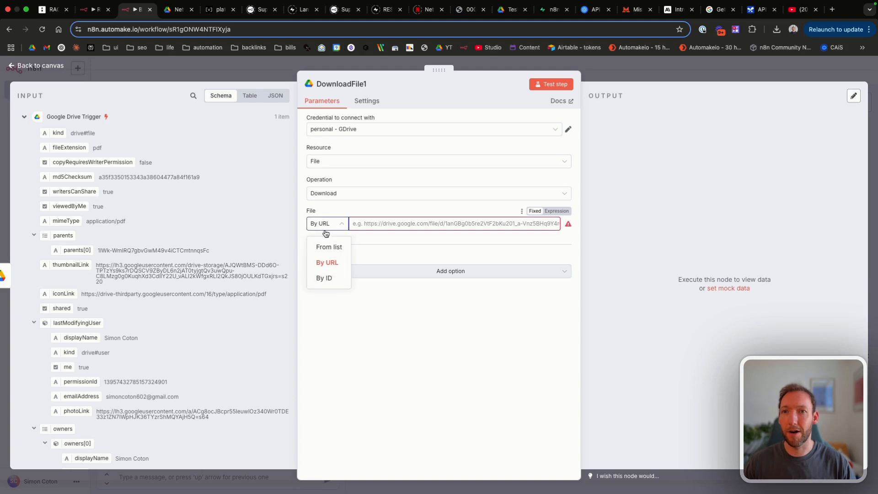
{"action": "left_click", "coordinate": [323, 278]}
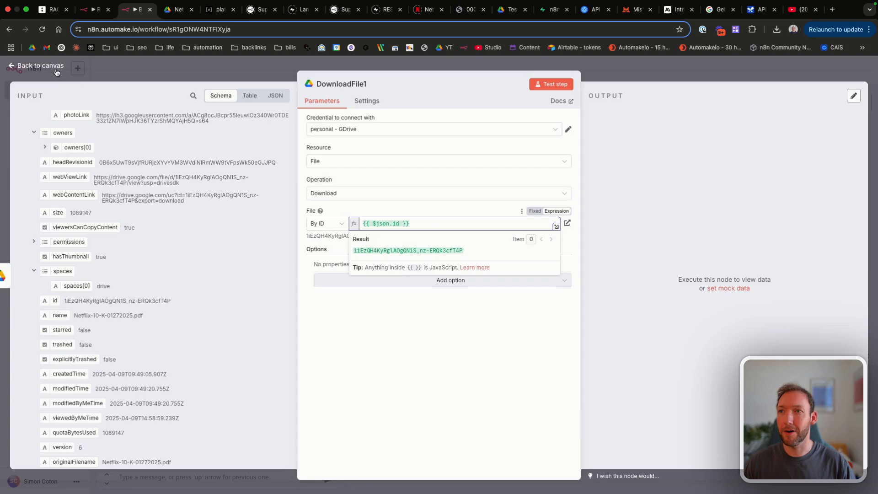
Step: Save and test-run the workflow, confirming DownloadFile1 fetched Netflix-10-K-01272025.pdf
{"action": "left_click", "coordinate": [55, 69]}
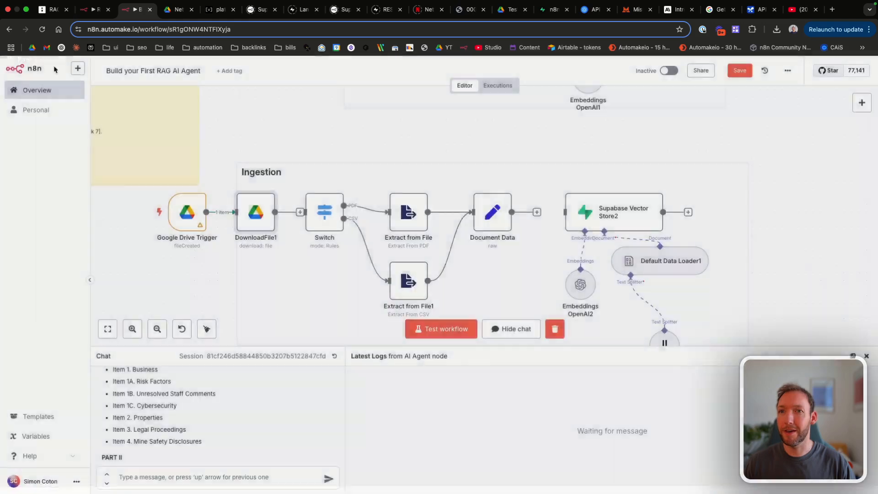
{"action": "key", "text": "super+s"}
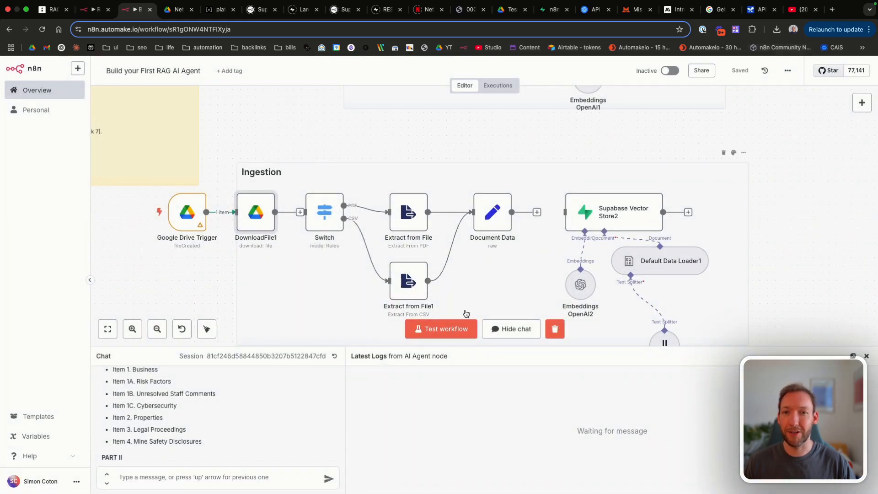
{"action": "left_click", "coordinate": [453, 325]}
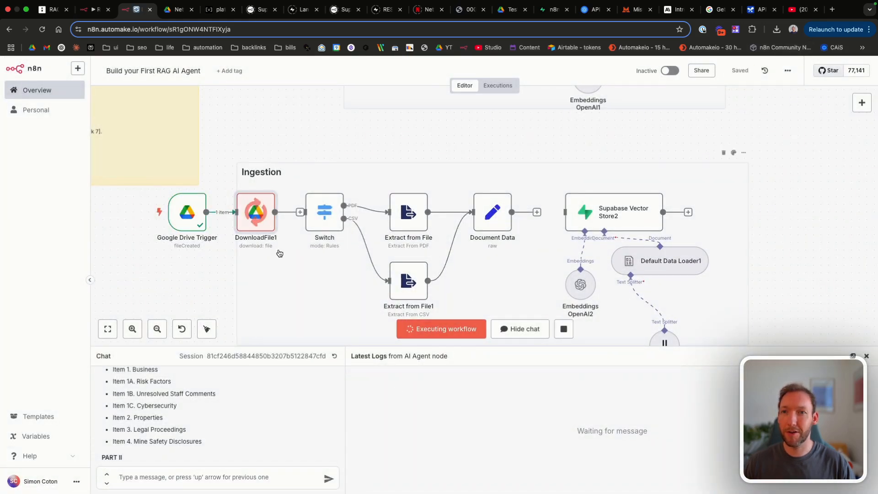
{"action": "double_click", "coordinate": [267, 226]}
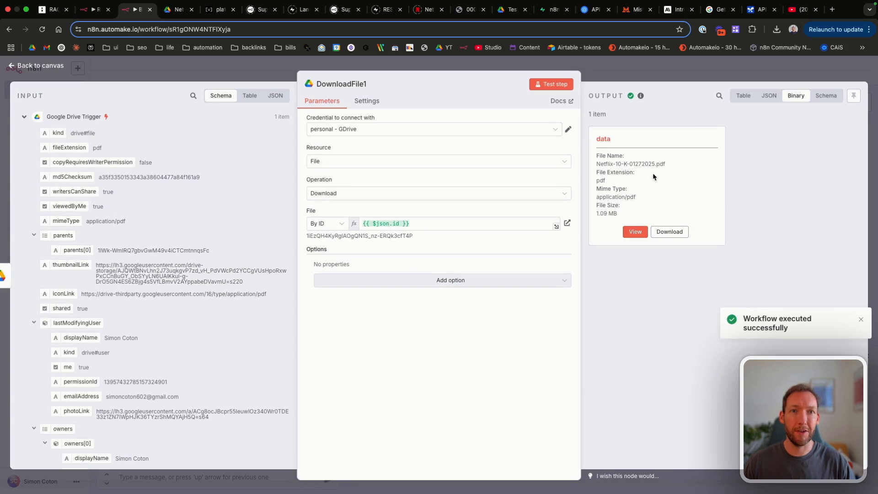
{"action": "left_click", "coordinate": [57, 68]}
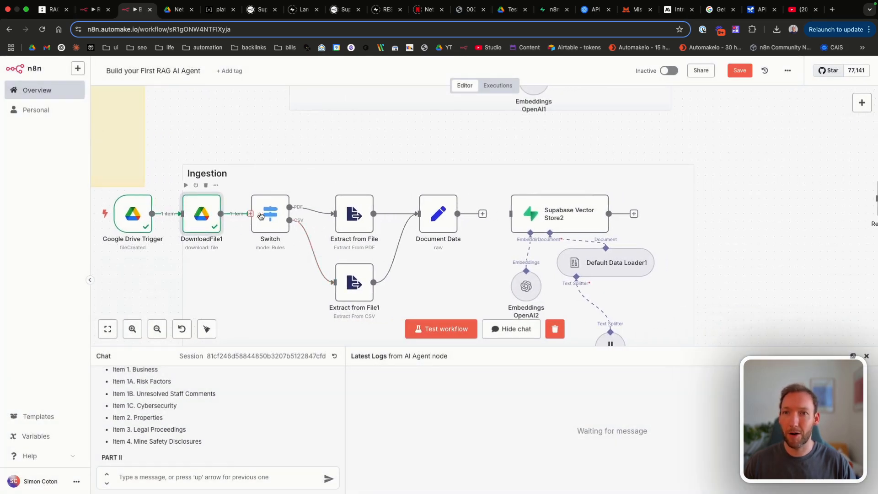
Step: Change the Document Data expression from $json.data to $json.text and rerun the workflow
{"action": "scroll", "coordinate": [309, 246], "scroll_direction": "right", "scroll_amount": 5}
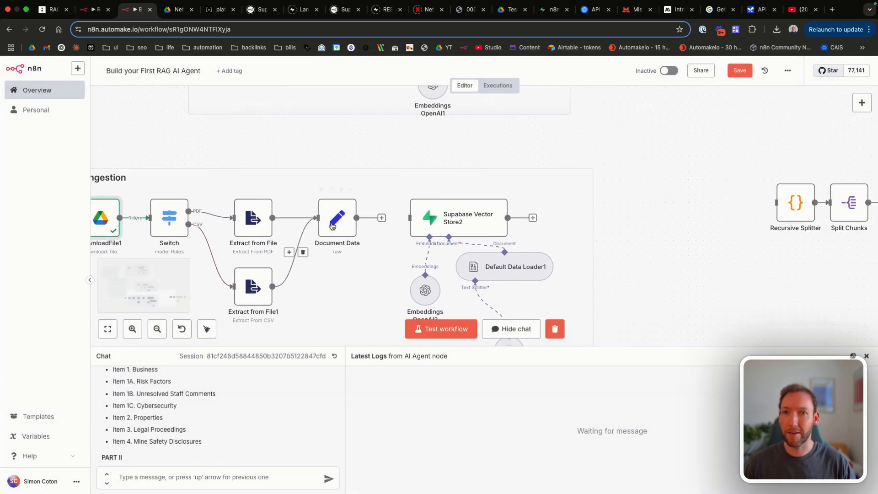
{"action": "left_click", "coordinate": [751, 73]}
{"action": "left_click", "coordinate": [446, 331]}
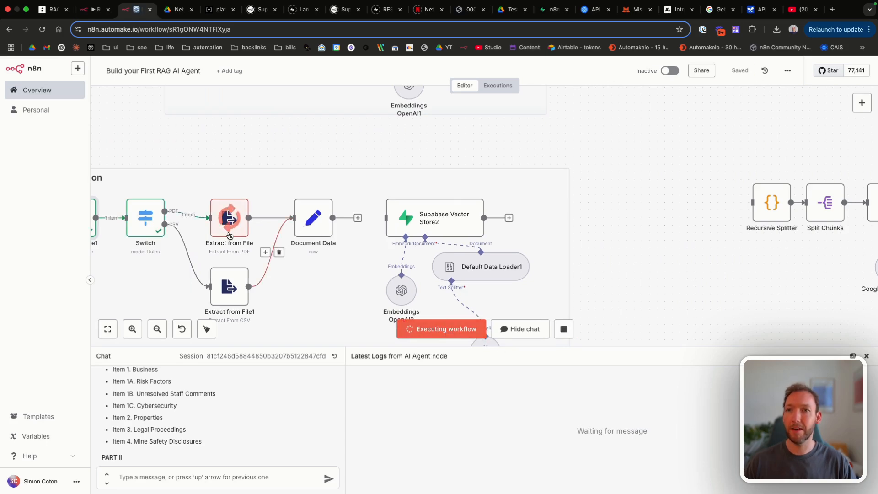
{"action": "double_click", "coordinate": [306, 211]}
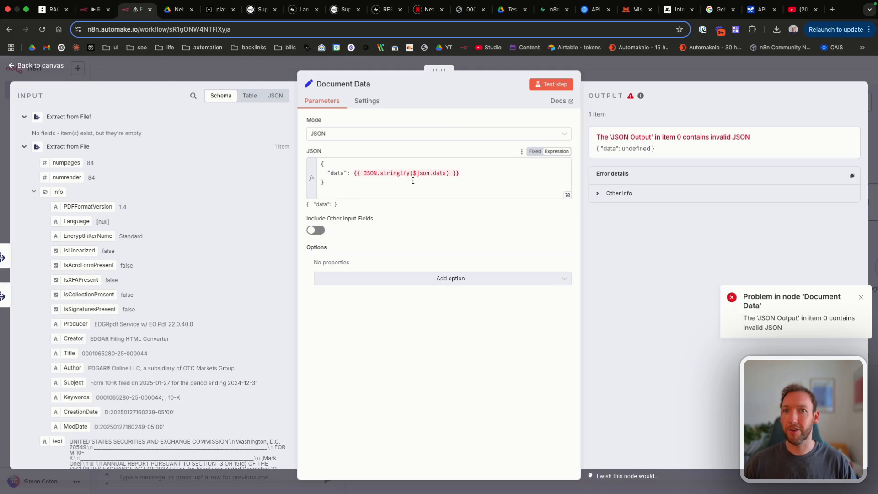
{"action": "left_click", "coordinate": [447, 172]}
{"action": "key", "text": "BackSpace"}
{"action": "key", "text": "BackSpace"}
{"action": "key", "text": "BackSpace"}
{"action": "key", "text": "BackSpace"}
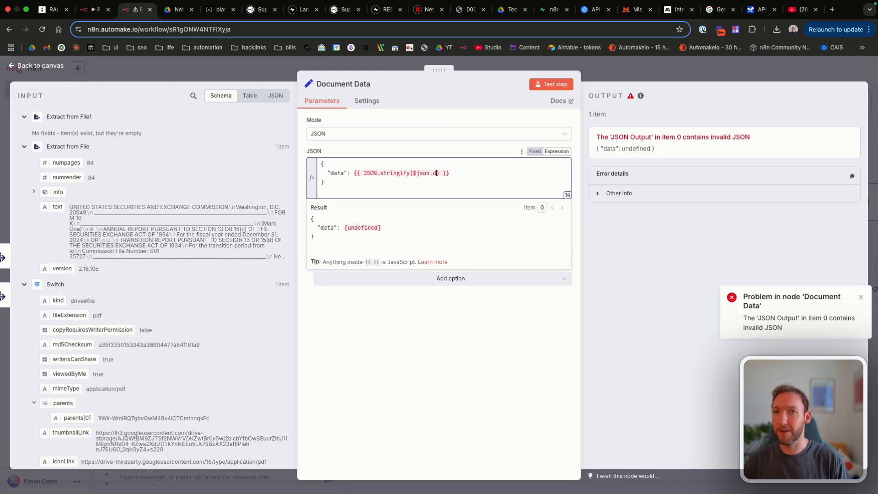
{"action": "type", "text": "text"}
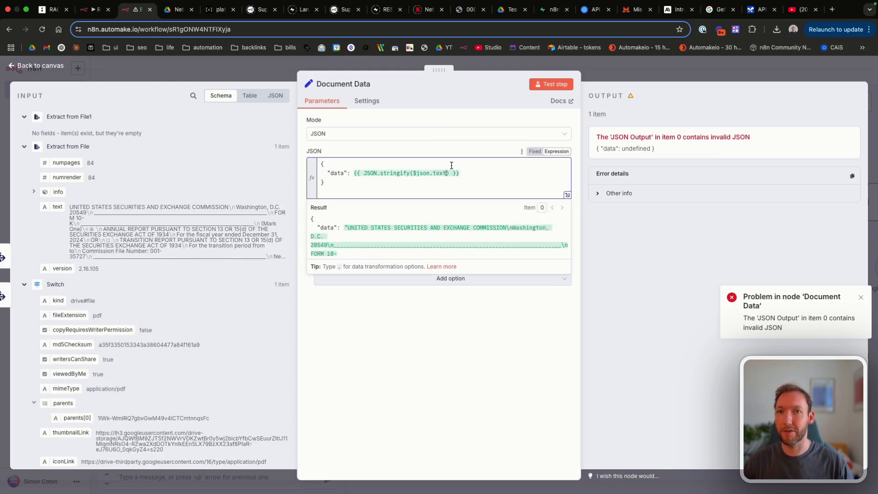
{"action": "left_click", "coordinate": [31, 68]}
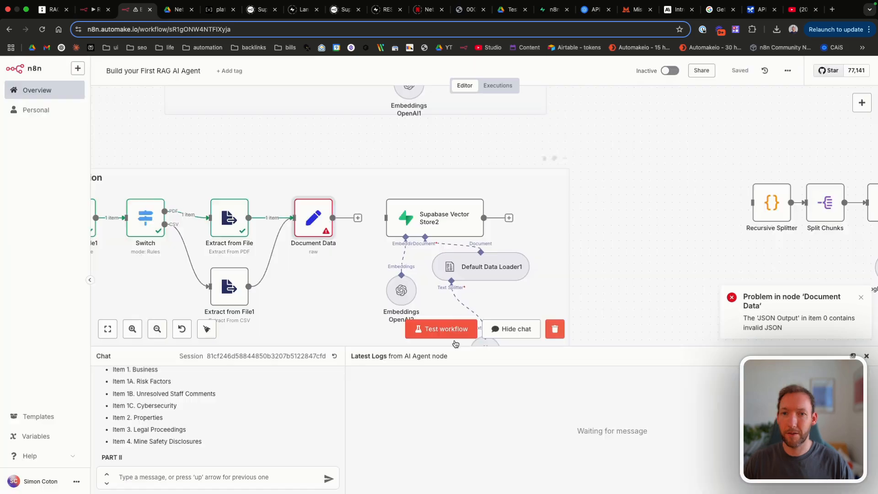
{"action": "left_click", "coordinate": [459, 329]}
Step: Pin the Google Drive Trigger's output and check DownloadFile1's output
{"action": "scroll", "coordinate": [245, 277], "scroll_direction": "left", "scroll_amount": 4}
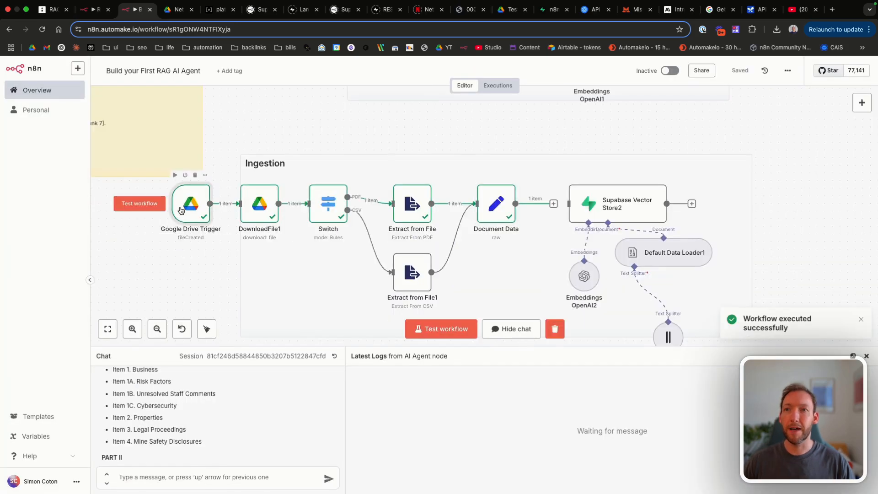
{"action": "double_click", "coordinate": [186, 205]}
{"action": "left_click", "coordinate": [854, 95]}
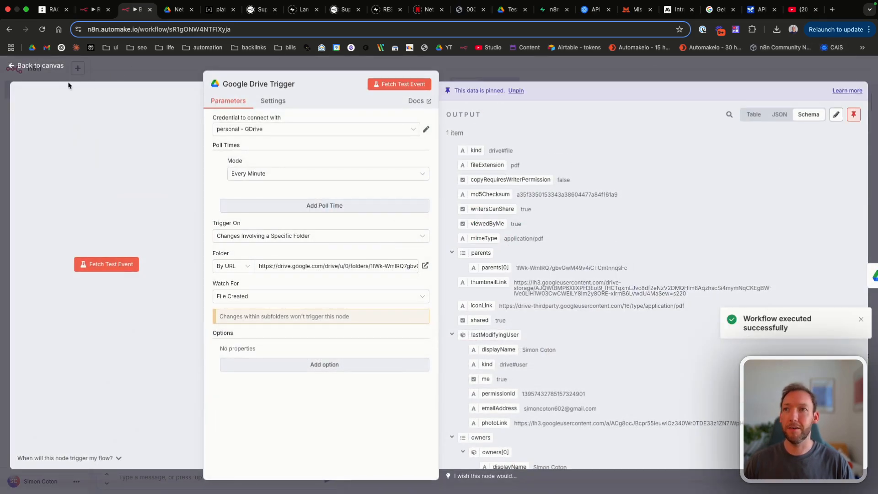
{"action": "left_click", "coordinate": [58, 68]}
{"action": "double_click", "coordinate": [261, 203]}
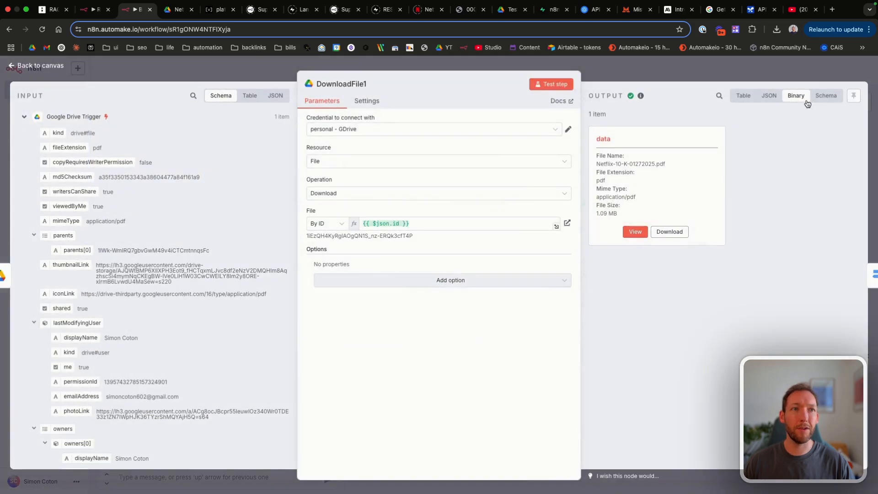
{"action": "left_click", "coordinate": [32, 67]}
Step: Inspect Document Data's output as table and raw JSON, then save the workflow
{"action": "scroll", "coordinate": [388, 205], "scroll_direction": "right", "scroll_amount": 2}
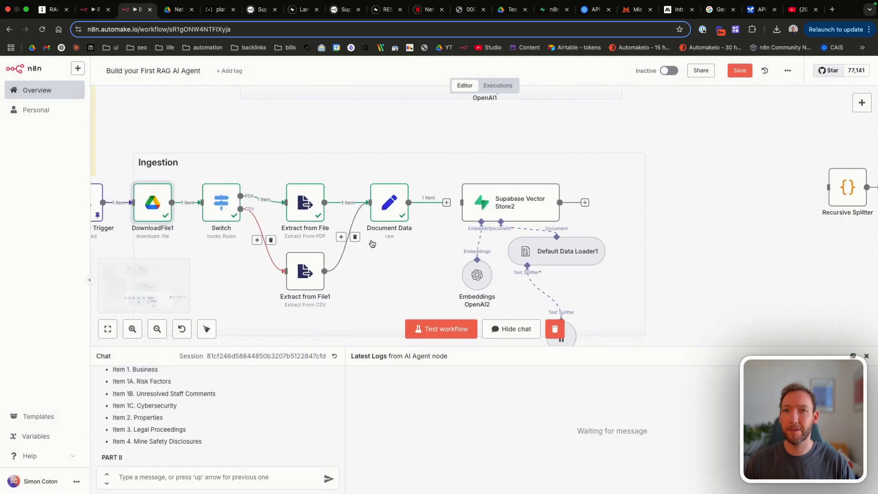
{"action": "double_click", "coordinate": [388, 202]}
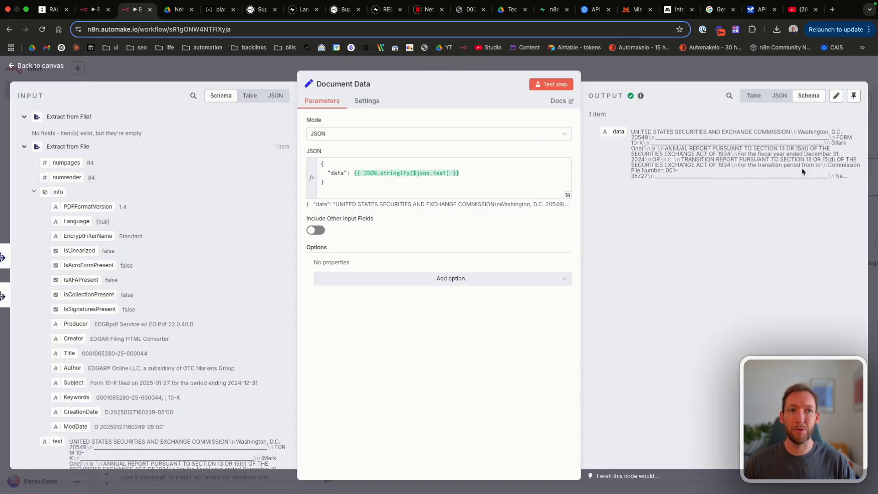
{"action": "left_click", "coordinate": [760, 96]}
{"action": "left_click", "coordinate": [772, 98]}
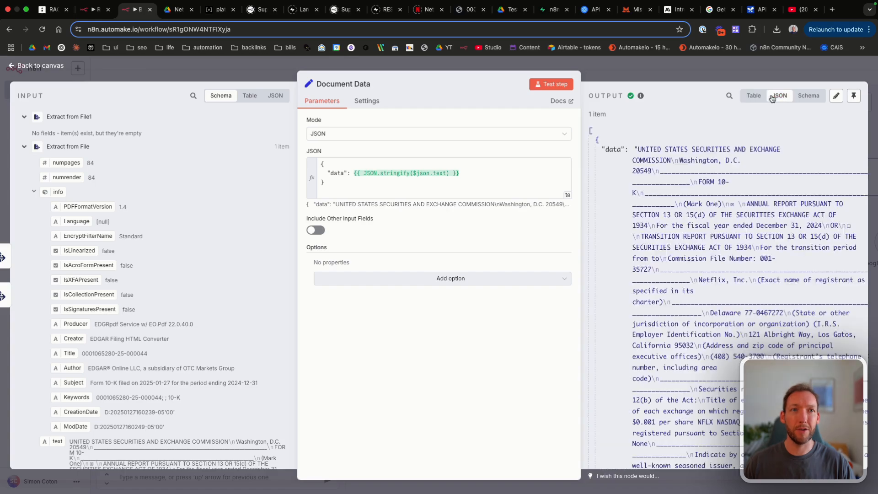
{"action": "scroll", "coordinate": [709, 312], "scroll_direction": "down", "scroll_amount": 20}
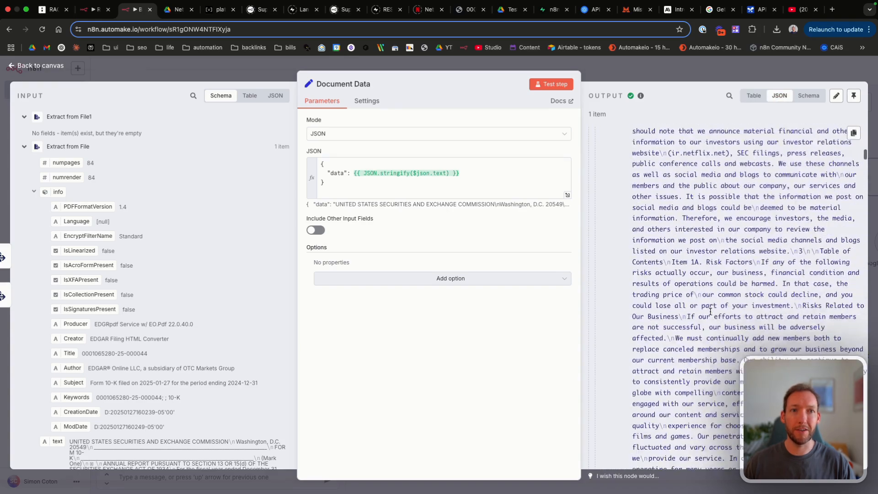
{"action": "left_click", "coordinate": [782, 85]}
{"action": "left_click", "coordinate": [741, 71]}
{"action": "scroll", "coordinate": [263, 241], "scroll_direction": "left", "scroll_amount": 1}
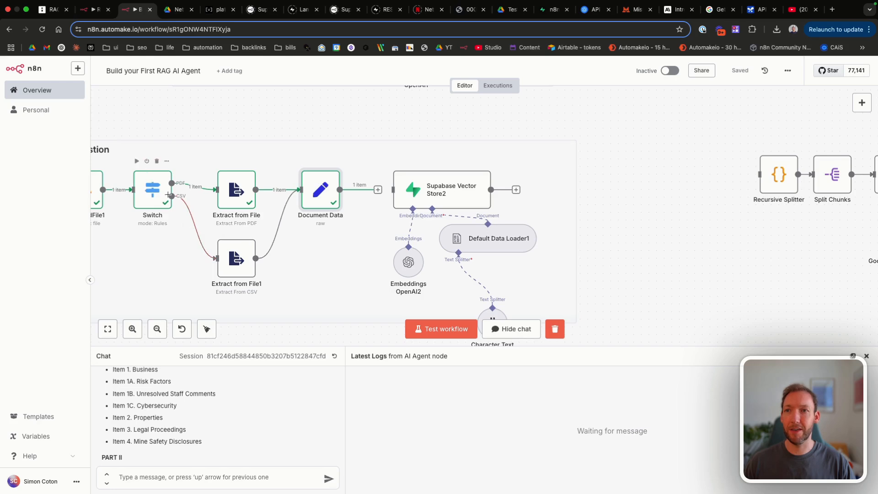
Step: Zoom out to show ingestion and the Recursive Splitter–Summarize chain, then switch to the tldraw diagram
{"action": "scroll", "coordinate": [194, 215], "scroll_direction": "down", "scroll_amount": 2}
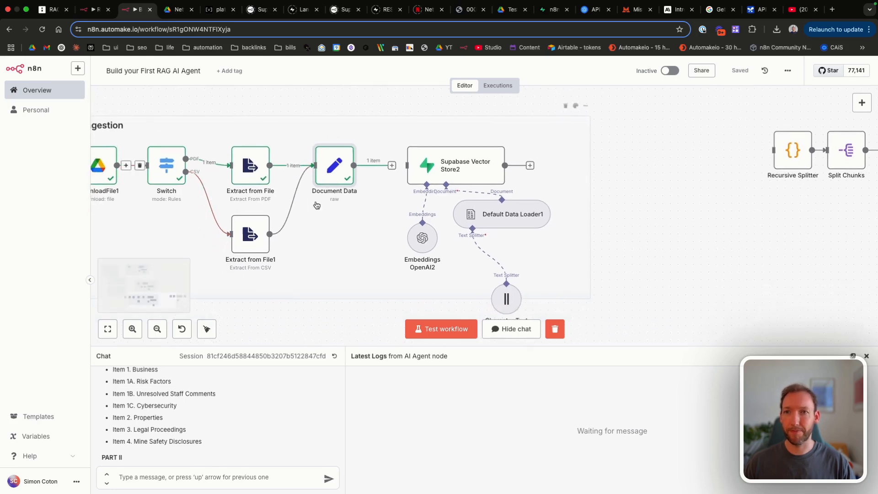
{"action": "scroll", "coordinate": [287, 199], "scroll_direction": "down", "scroll_amount": 5}
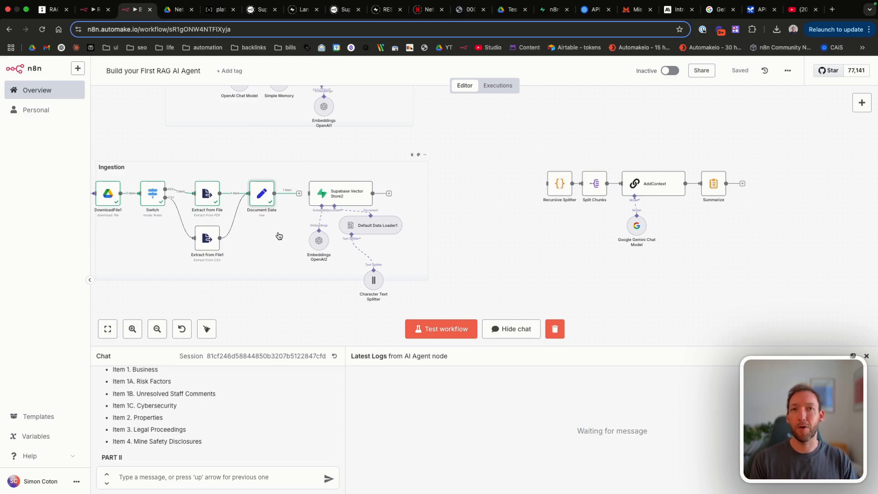
{"action": "left_click", "coordinate": [50, 12]}
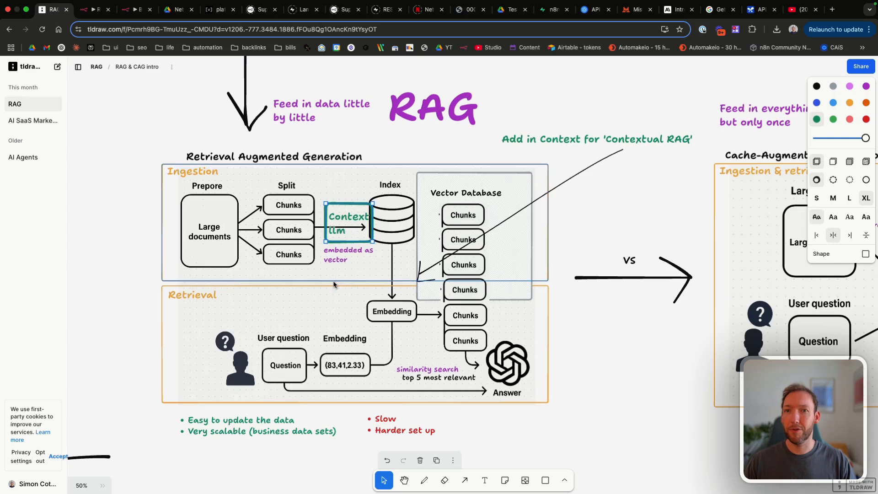
Step: Deselect the Context llm shape in tldraw and return to the n8n workflow
{"action": "left_click", "coordinate": [338, 133]}
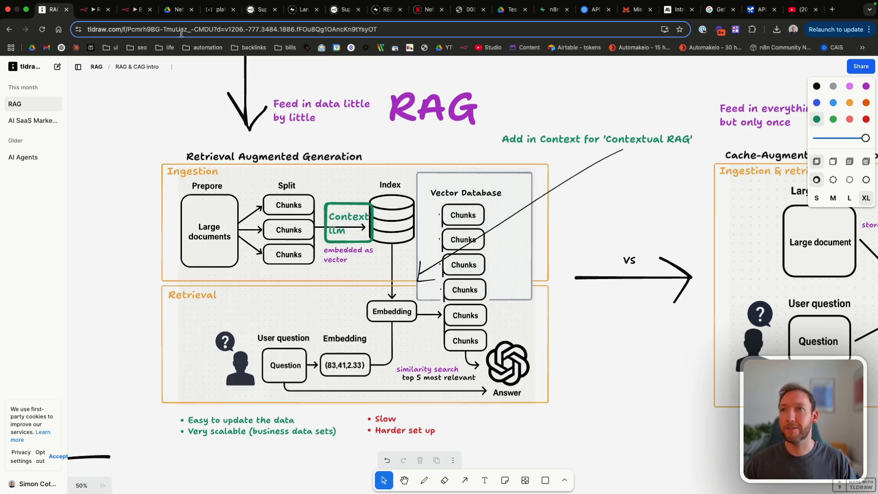
{"action": "left_click", "coordinate": [133, 10]}
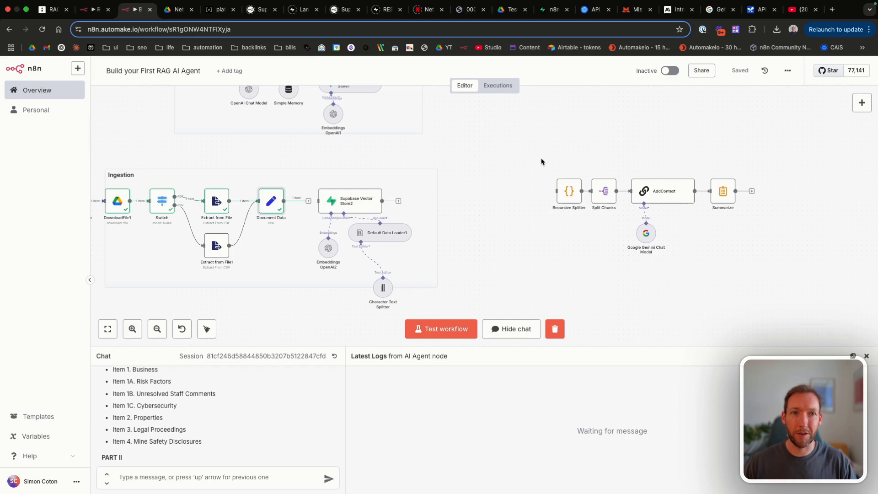
Step: Select the Supabase vector store group and move it aside
{"action": "left_click_drag", "start_coordinate": [424, 303], "coordinate": [647, 199]}
{"action": "scroll", "coordinate": [516, 241], "scroll_direction": "right", "scroll_amount": 3}
{"action": "scroll", "coordinate": [516, 241], "scroll_direction": "down", "scroll_amount": 2}
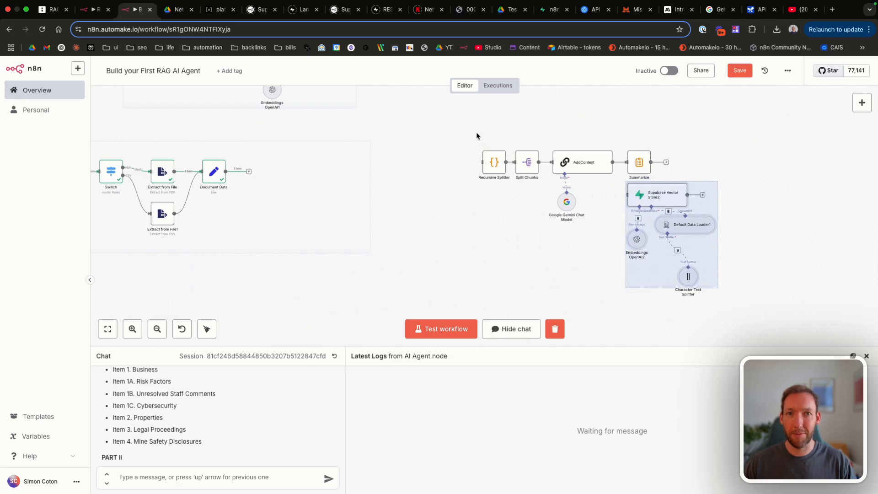
{"action": "scroll", "coordinate": [592, 233], "scroll_direction": "right", "scroll_amount": 3}
{"action": "scroll", "coordinate": [592, 233], "scroll_direction": "up", "scroll_amount": 1}
{"action": "left_click_drag", "start_coordinate": [592, 233], "coordinate": [662, 205]}
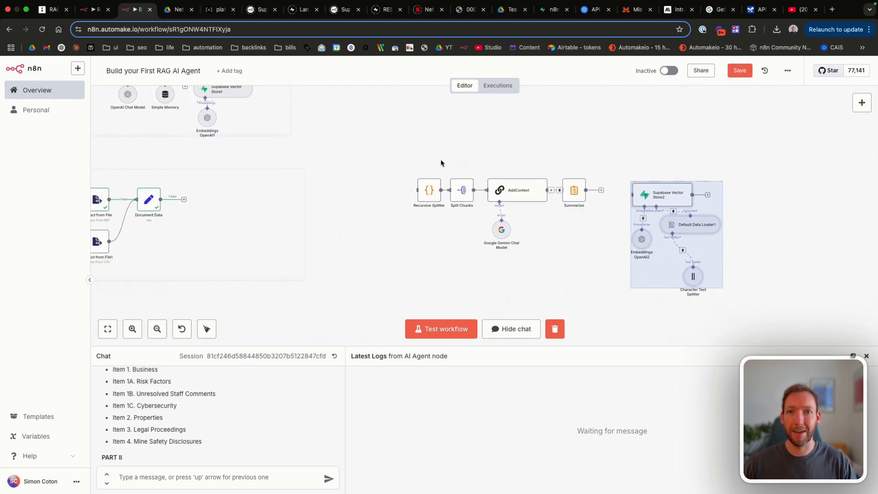
Step: Move Recursive Splitter through Summarize next to Document Data
{"action": "left_click_drag", "start_coordinate": [384, 159], "coordinate": [599, 244]}
{"action": "left_click_drag", "start_coordinate": [574, 191], "coordinate": [352, 198]}
{"action": "left_click", "coordinate": [556, 215]}
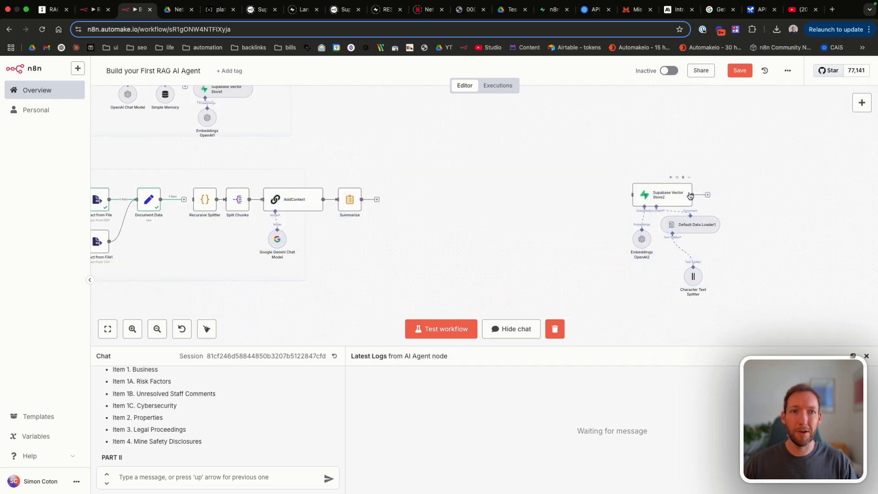
Step: Deactivate Supabase Vector Store2, then select all rows in Supabase's documents table and delete them
{"action": "key", "text": "d"}
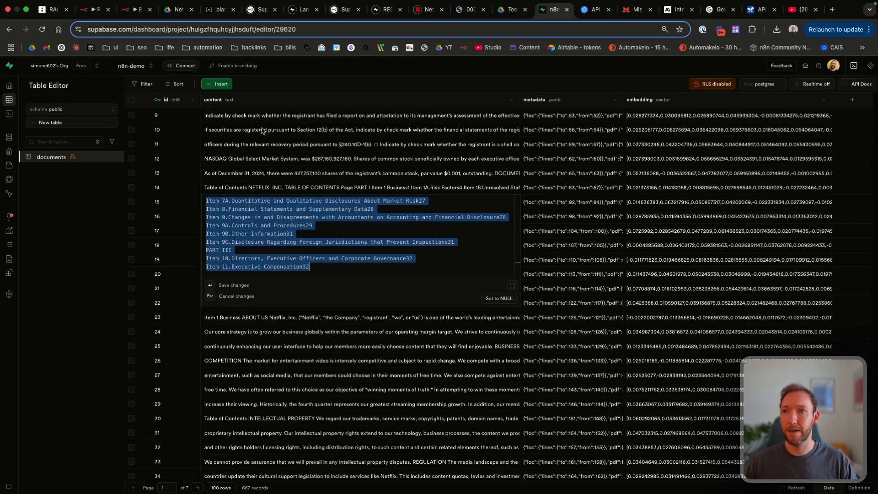
{"action": "key", "text": "Escape"}
{"action": "left_click", "coordinate": [131, 99]}
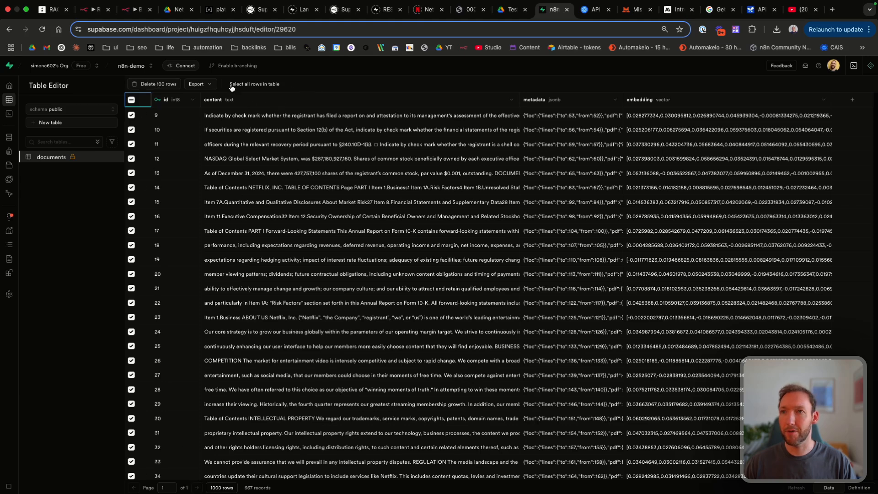
{"action": "left_click", "coordinate": [232, 86]}
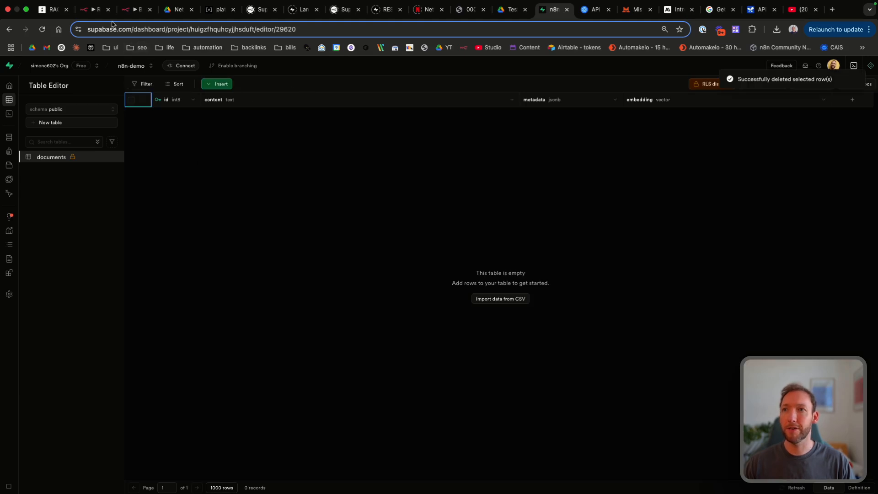
{"action": "left_click", "coordinate": [125, 10]}
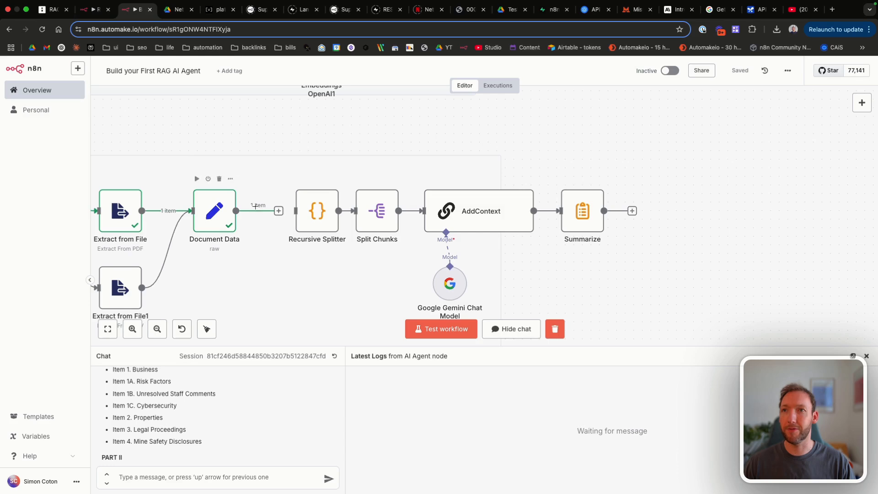
Step: Line up Recursive Splitter after Document Data and move Split Chunks beside it
{"action": "scroll", "coordinate": [173, 210], "scroll_direction": "left", "scroll_amount": 5}
{"action": "scroll", "coordinate": [171, 217], "scroll_direction": "left", "scroll_amount": 2}
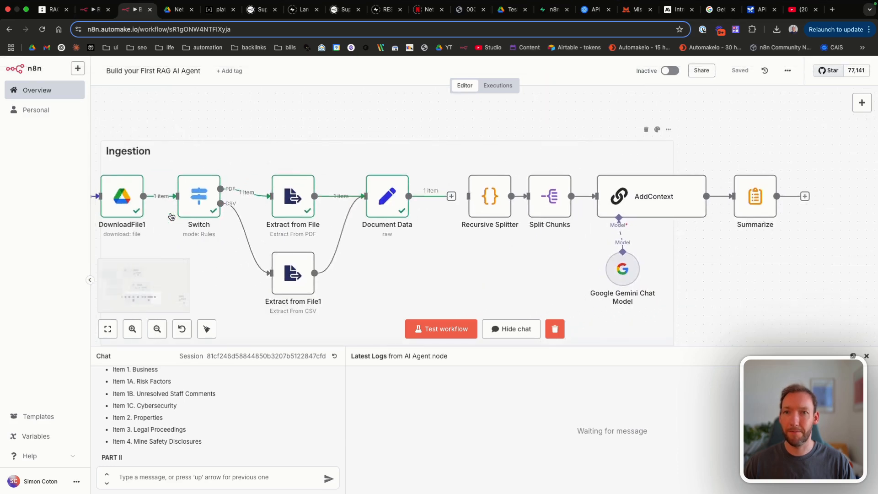
{"action": "scroll", "coordinate": [172, 215], "scroll_direction": "right", "scroll_amount": 9}
{"action": "left_click_drag", "start_coordinate": [254, 172], "coordinate": [242, 176]}
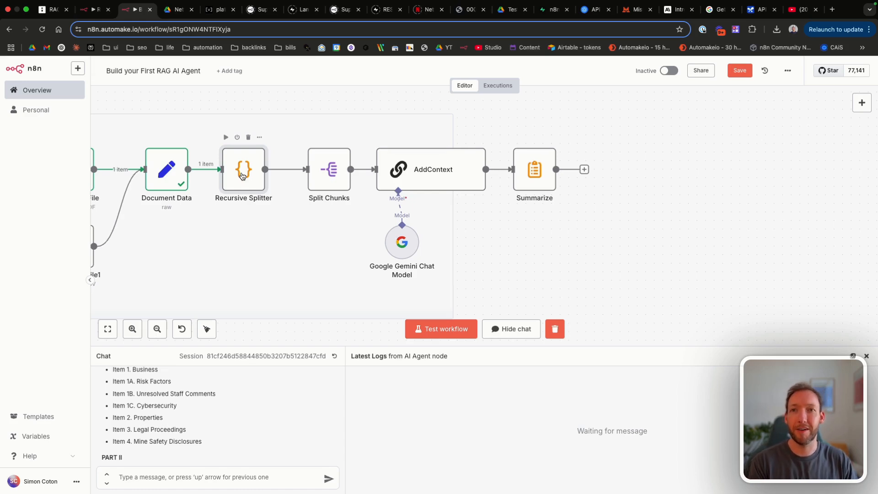
{"action": "scroll", "coordinate": [247, 175], "scroll_direction": "right", "scroll_amount": 1}
{"action": "scroll", "coordinate": [435, 128], "scroll_direction": "down", "scroll_amount": 2}
{"action": "scroll", "coordinate": [434, 128], "scroll_direction": "right", "scroll_amount": 2}
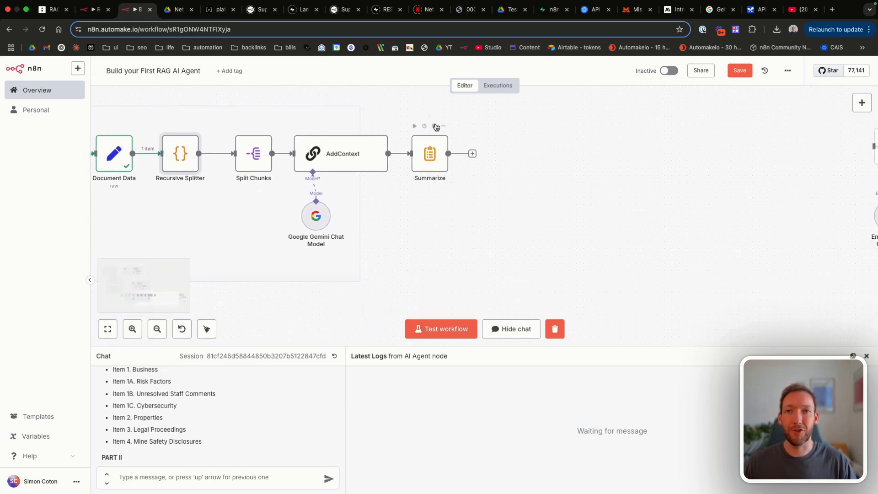
{"action": "left_click_drag", "start_coordinate": [242, 160], "coordinate": [234, 160]}
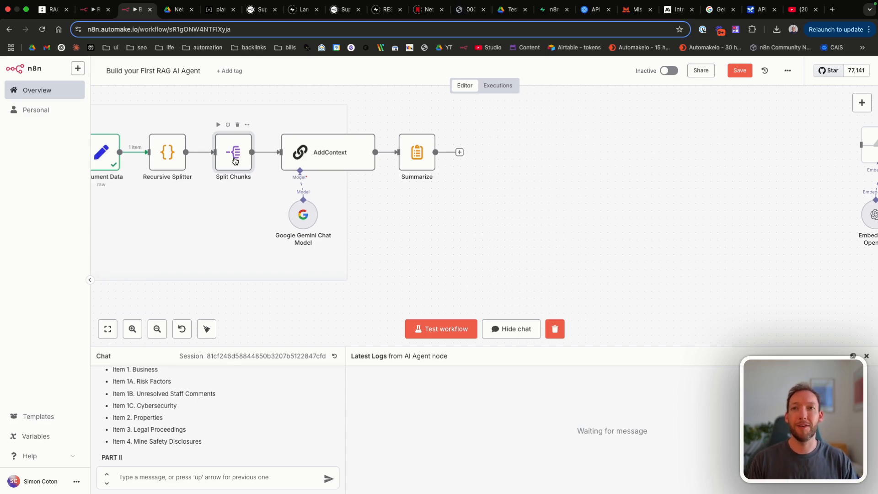
Step: Widen the Ingestion sticky note to enclose the chunking nodes
{"action": "scroll", "coordinate": [325, 208], "scroll_direction": "left", "scroll_amount": 3}
{"action": "scroll", "coordinate": [326, 207], "scroll_direction": "down", "scroll_amount": 2}
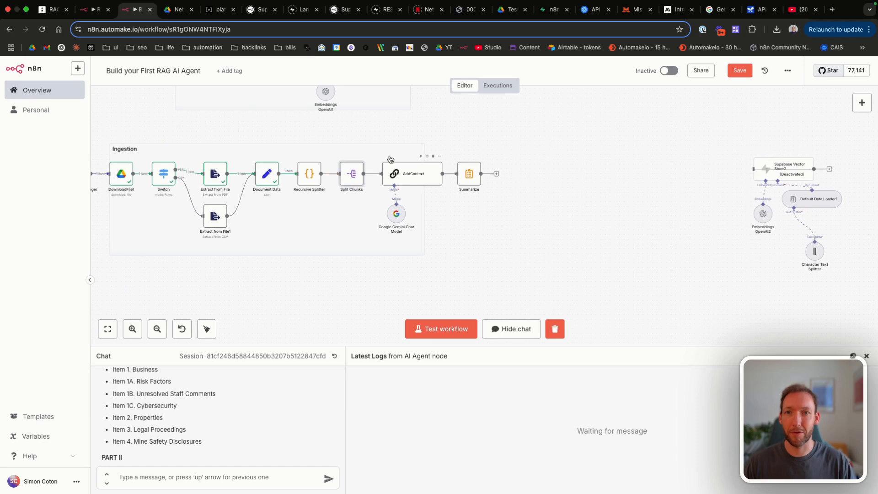
{"action": "left_click_drag", "start_coordinate": [110, 149], "coordinate": [101, 153]}
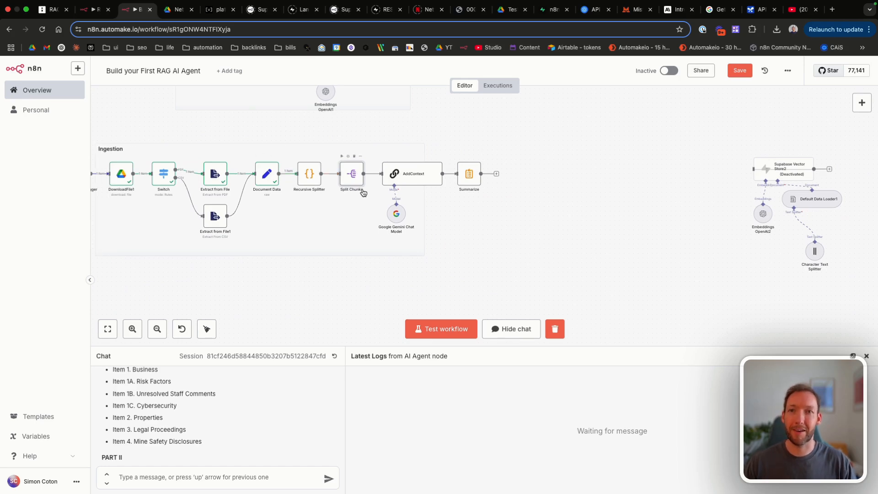
{"action": "scroll", "coordinate": [333, 215], "scroll_direction": "up", "scroll_amount": 3}
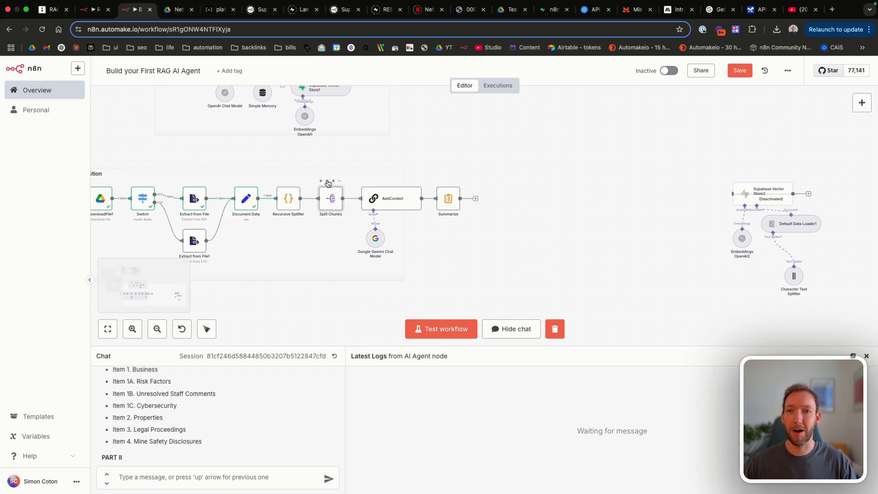
{"action": "scroll", "coordinate": [327, 183], "scroll_direction": "up", "scroll_amount": 3}
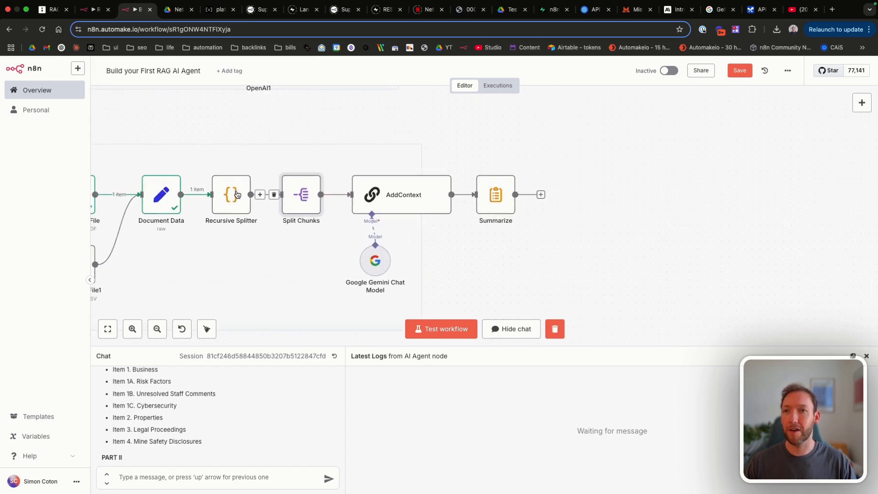
Step: Save the workflow and run a full test execution
{"action": "left_click", "coordinate": [744, 69]}
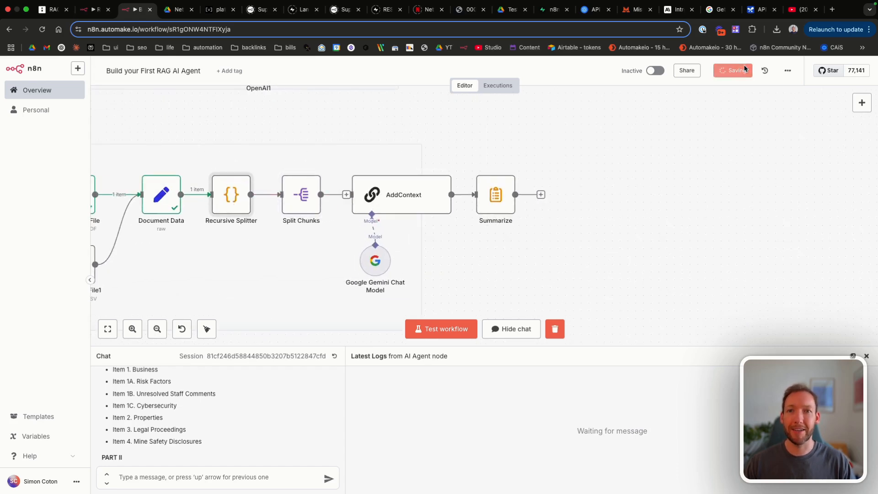
{"action": "left_click", "coordinate": [427, 330]}
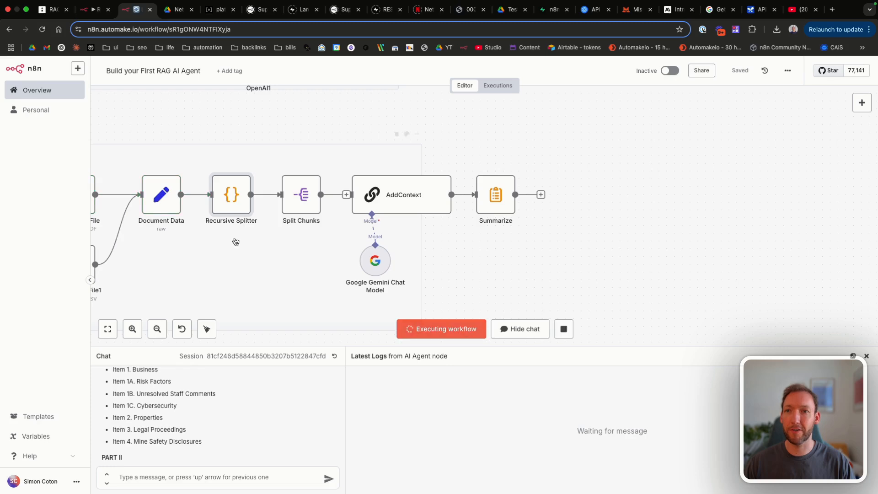
{"action": "scroll", "coordinate": [201, 224], "scroll_direction": "left", "scroll_amount": 5}
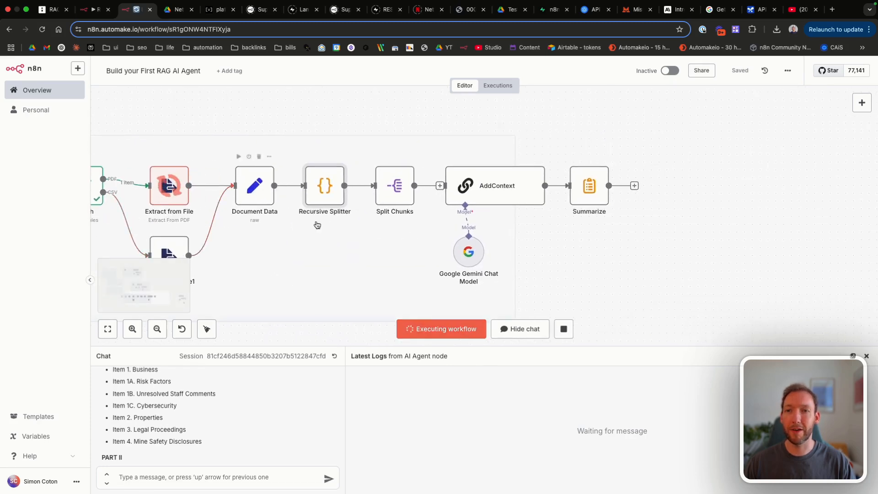
Step: Check Extract from File, then review Recursive Splitter chunks 0 and 1 to show their overlap
{"action": "double_click", "coordinate": [169, 183]}
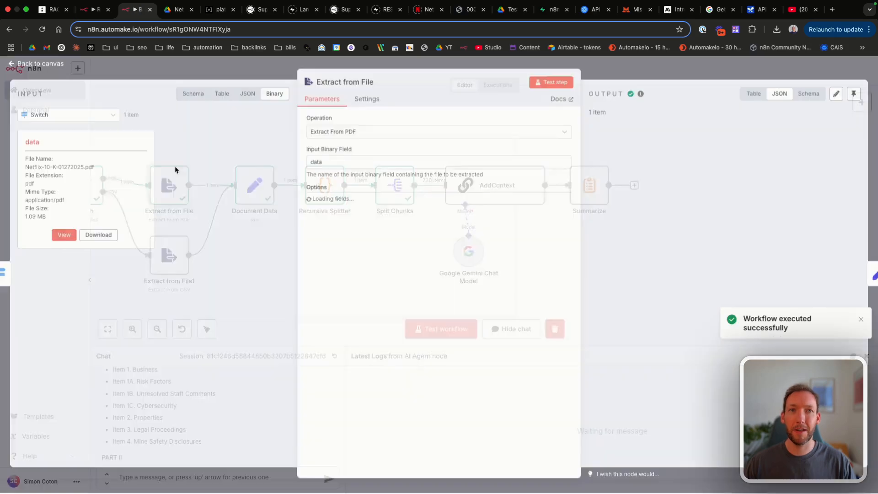
{"action": "left_click", "coordinate": [18, 63]}
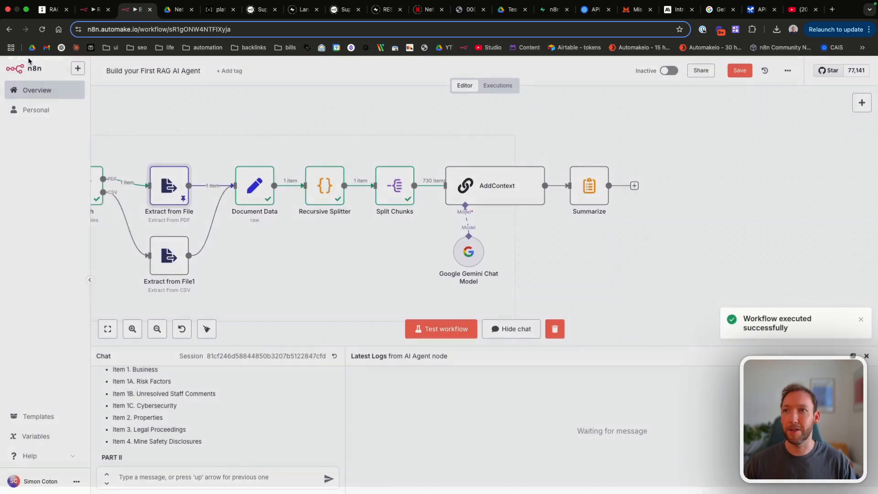
{"action": "double_click", "coordinate": [255, 186]}
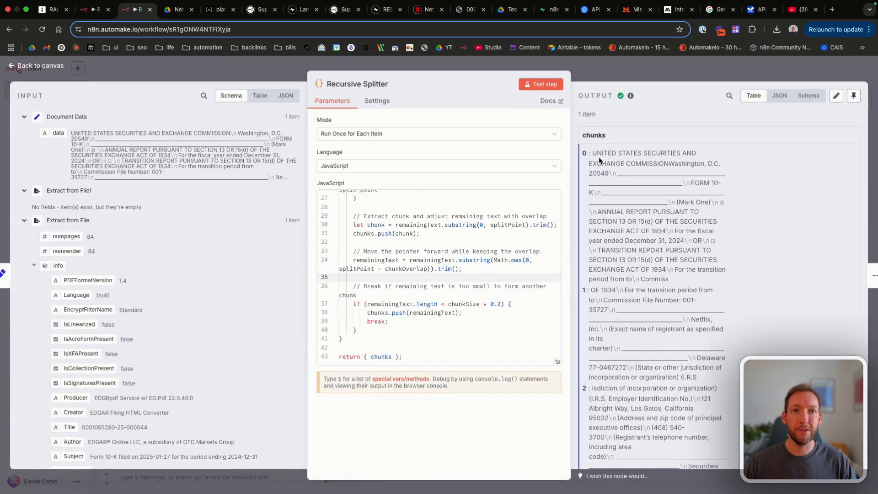
{"action": "left_click_drag", "start_coordinate": [591, 151], "coordinate": [698, 278]}
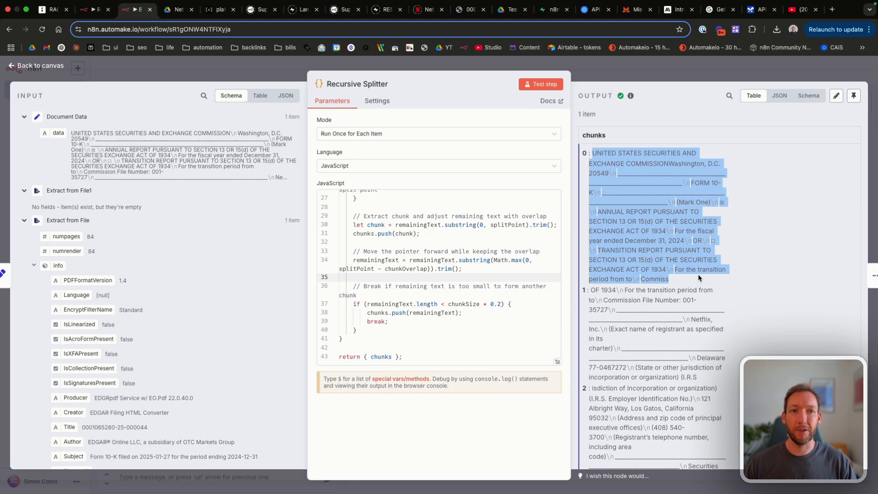
{"action": "left_click", "coordinate": [613, 171]}
{"action": "left_click_drag", "start_coordinate": [592, 153], "coordinate": [681, 288]}
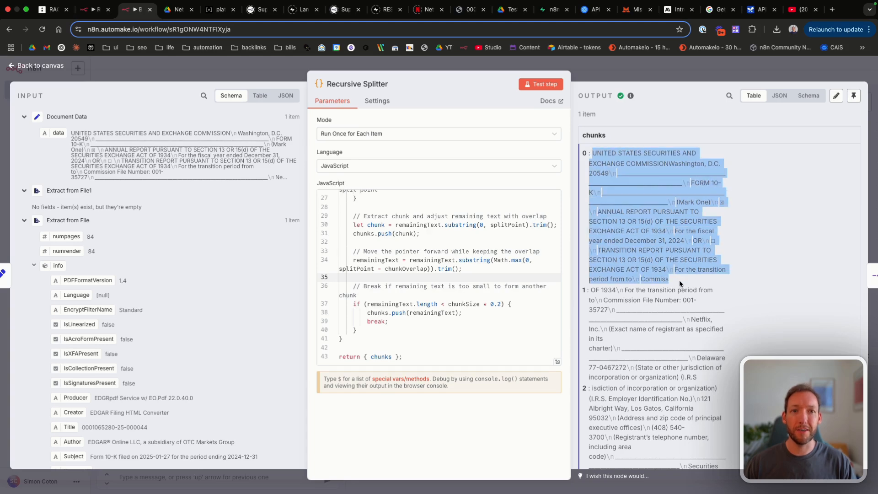
{"action": "scroll", "coordinate": [608, 239], "scroll_direction": "down", "scroll_amount": 2}
{"action": "left_click_drag", "start_coordinate": [590, 233], "coordinate": [710, 326]}
{"action": "scroll", "coordinate": [657, 289], "scroll_direction": "down", "scroll_amount": 5}
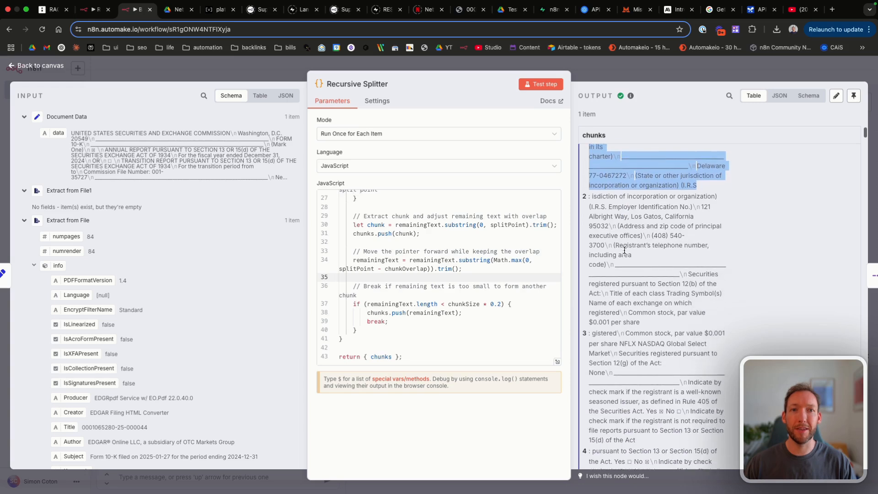
{"action": "left_click_drag", "start_coordinate": [589, 193], "coordinate": [685, 277]}
{"action": "scroll", "coordinate": [608, 338], "scroll_direction": "down", "scroll_amount": 3}
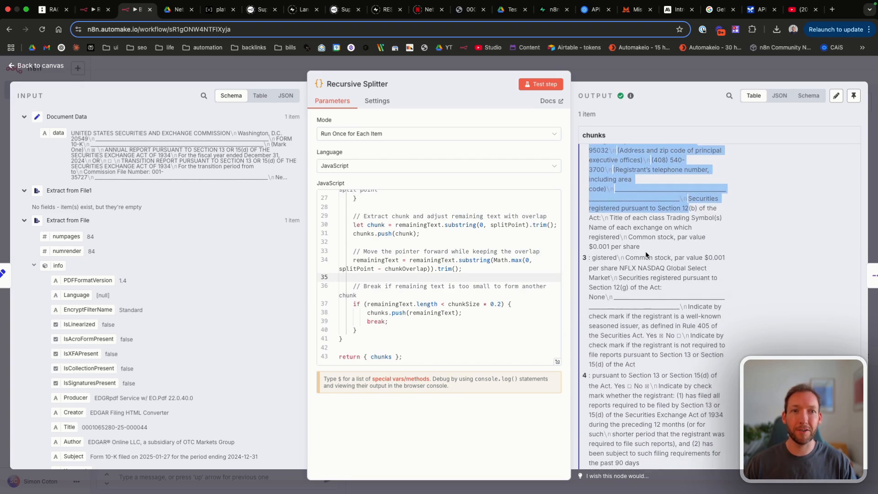
{"action": "left_click", "coordinate": [58, 67]}
Step: Save, glance at AddContext's prompt, and open the Google Gemini Chat Model (models/gemini-2.0-flash) settings
{"action": "scroll", "coordinate": [406, 217], "scroll_direction": "right", "scroll_amount": 5}
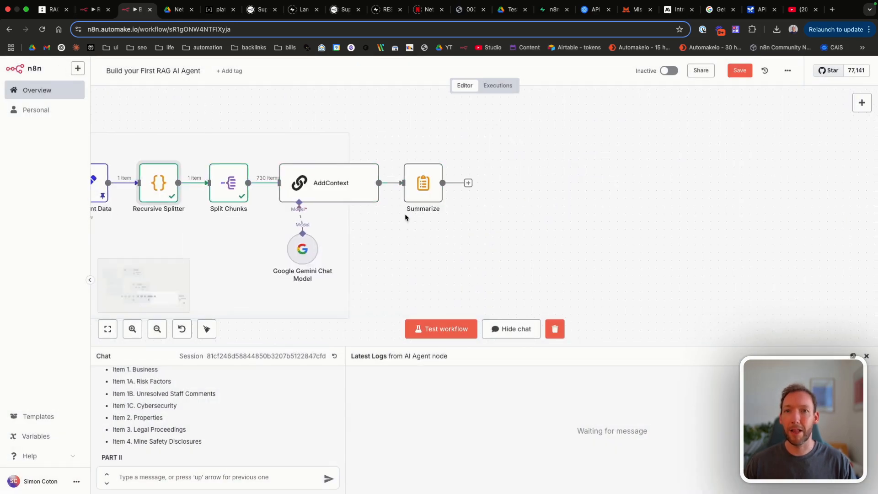
{"action": "key", "text": "super+s"}
{"action": "scroll", "coordinate": [295, 232], "scroll_direction": "left", "scroll_amount": 3}
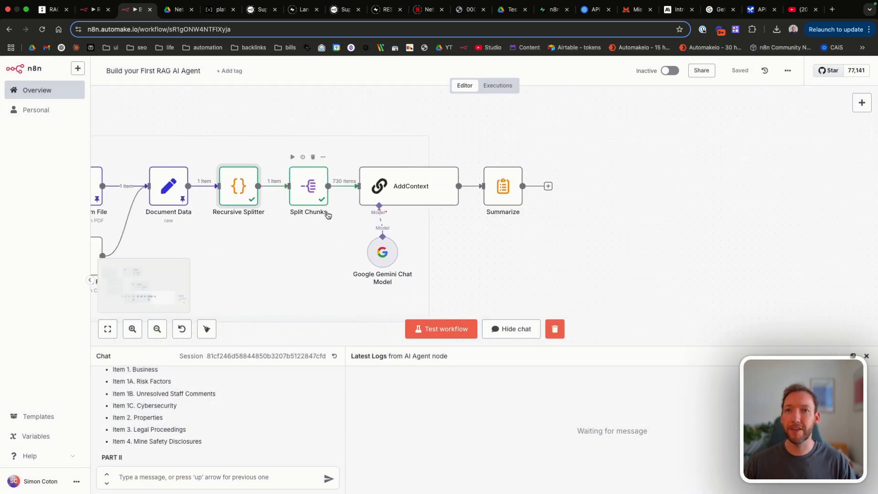
{"action": "scroll", "coordinate": [320, 201], "scroll_direction": "right", "scroll_amount": 4}
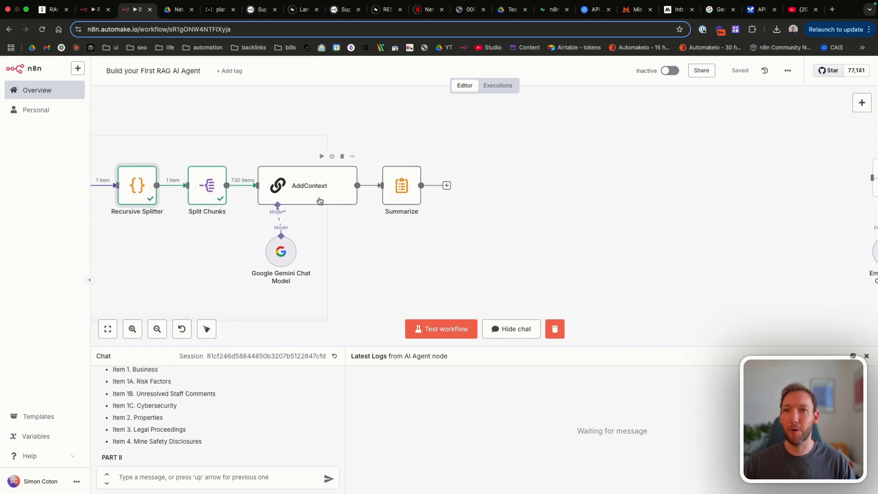
{"action": "double_click", "coordinate": [319, 200]}
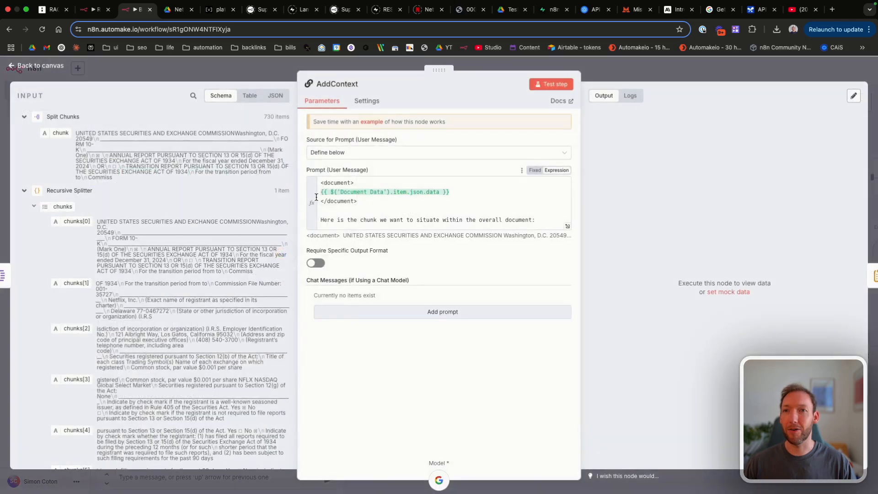
{"action": "left_click", "coordinate": [46, 65]}
{"action": "double_click", "coordinate": [280, 252]}
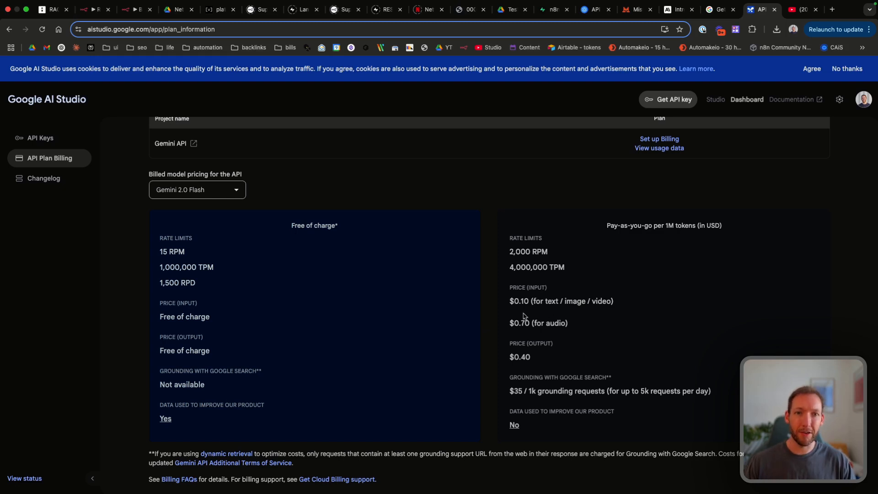
Step: Highlight Gemini 2.0 Flash's $0.10 input price, then return to n8n's Gemini Chat Model settings
{"action": "left_click_drag", "start_coordinate": [516, 303], "coordinate": [575, 301]}
{"action": "left_click", "coordinate": [575, 301]}
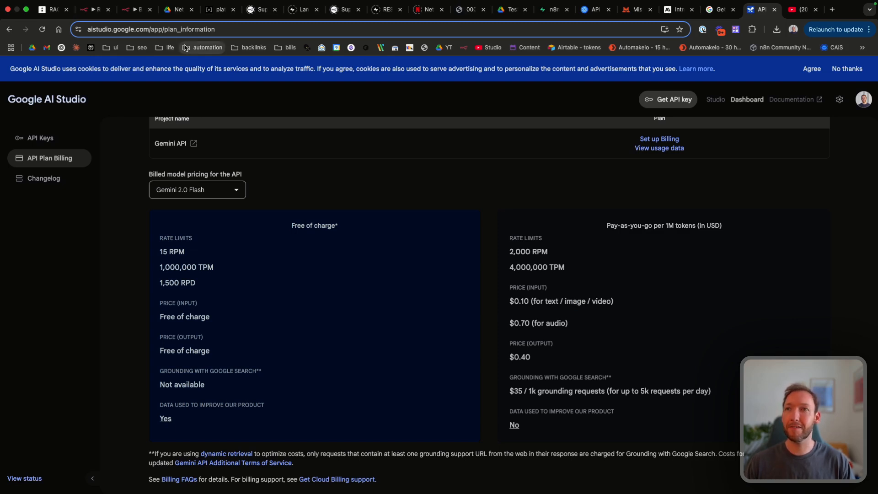
{"action": "left_click", "coordinate": [135, 9]}
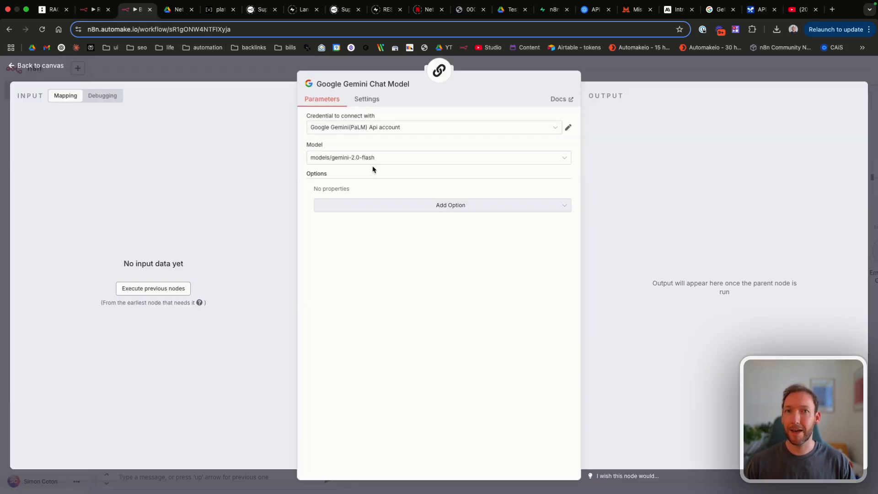
Step: Check the Recursive Splitter and Split Chunks outputs, then run the whole workflow
{"action": "left_click", "coordinate": [50, 71]}
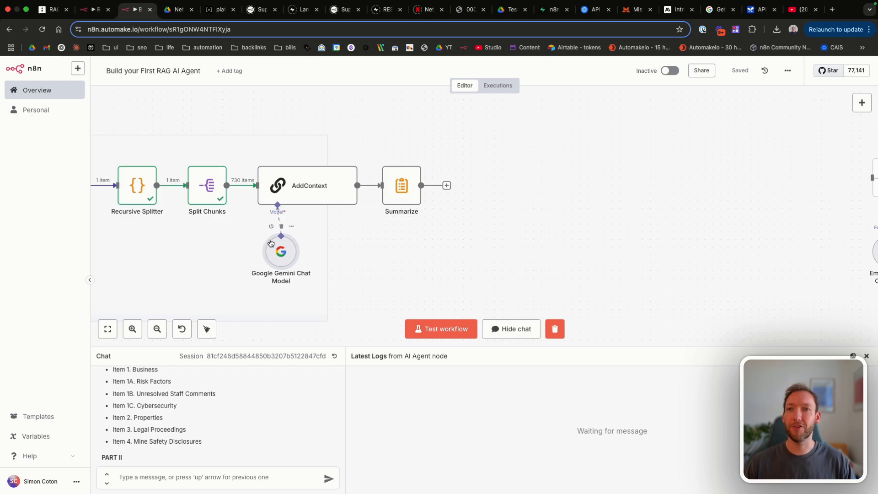
{"action": "scroll", "coordinate": [344, 274], "scroll_direction": "left", "scroll_amount": 1}
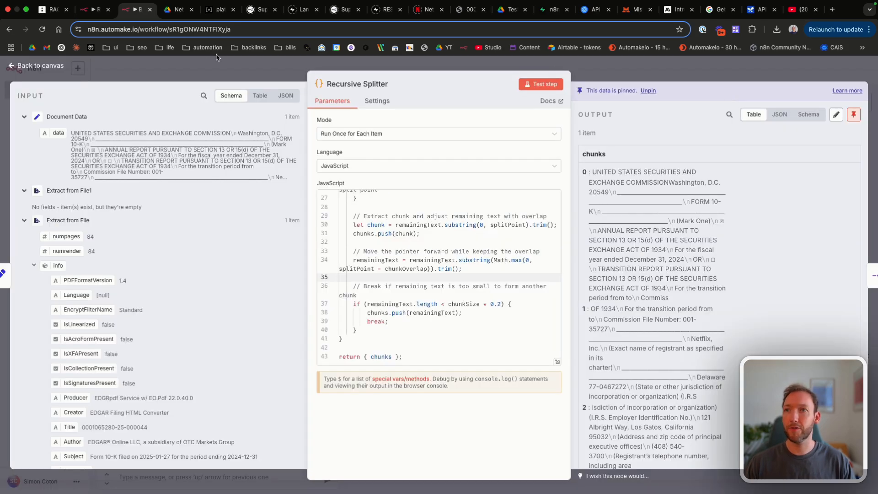
{"action": "left_click", "coordinate": [51, 68]}
{"action": "double_click", "coordinate": [250, 191]}
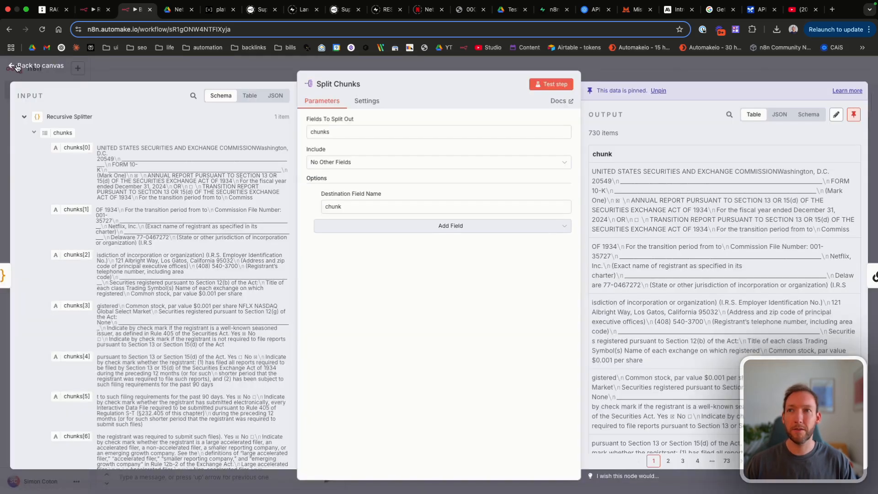
{"action": "left_click", "coordinate": [18, 68]}
{"action": "left_click", "coordinate": [441, 327]}
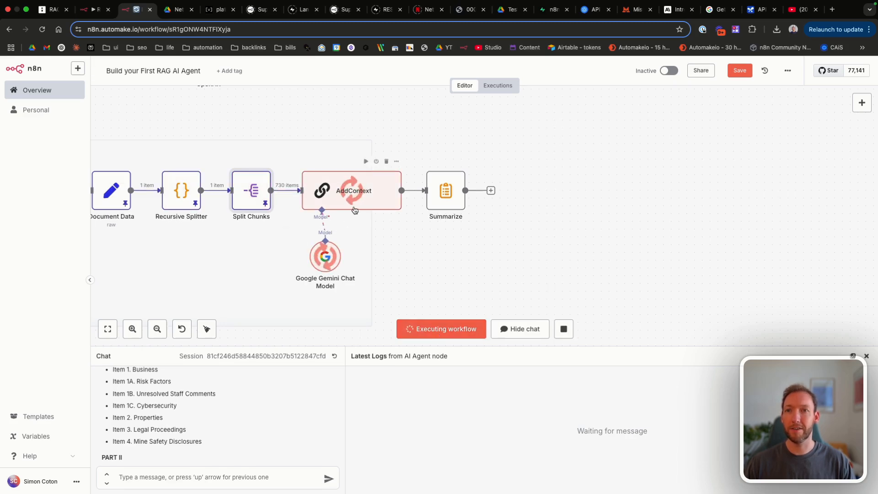
Step: Review AddContext's prompt and preview its resolved result for a chunk
{"action": "double_click", "coordinate": [346, 193]}
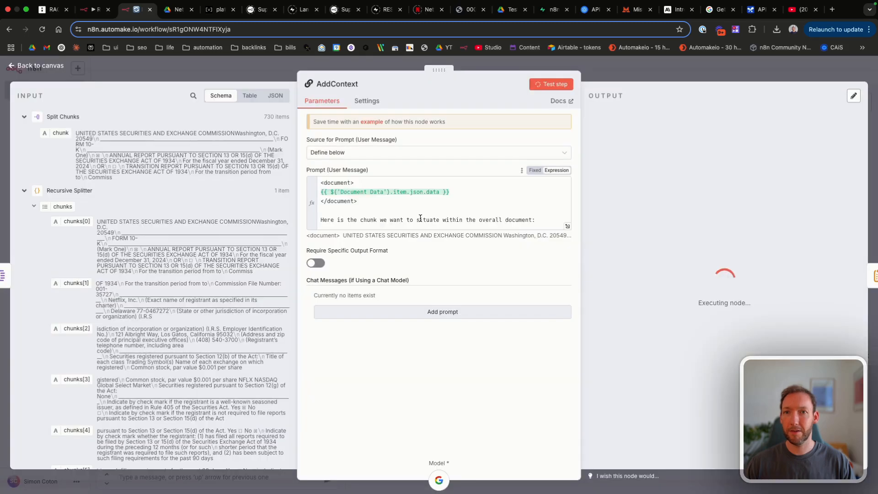
{"action": "scroll", "coordinate": [420, 206], "scroll_direction": "down", "scroll_amount": 3}
{"action": "scroll", "coordinate": [420, 205], "scroll_direction": "up", "scroll_amount": 2}
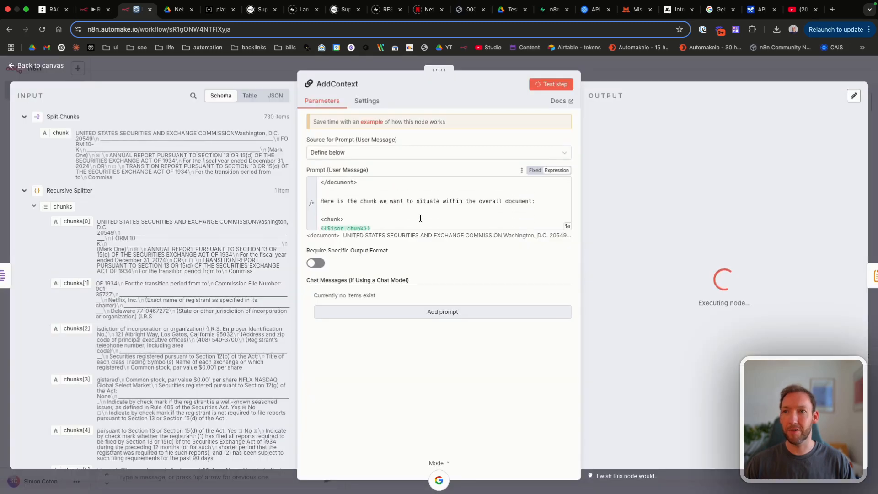
{"action": "scroll", "coordinate": [420, 218], "scroll_direction": "up", "scroll_amount": 2}
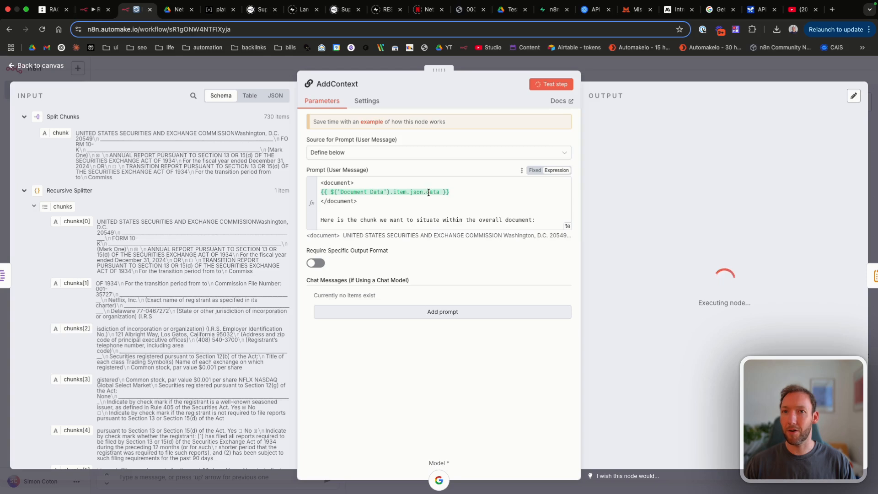
{"action": "left_click", "coordinate": [24, 192]}
{"action": "scroll", "coordinate": [376, 210], "scroll_direction": "down", "scroll_amount": 2}
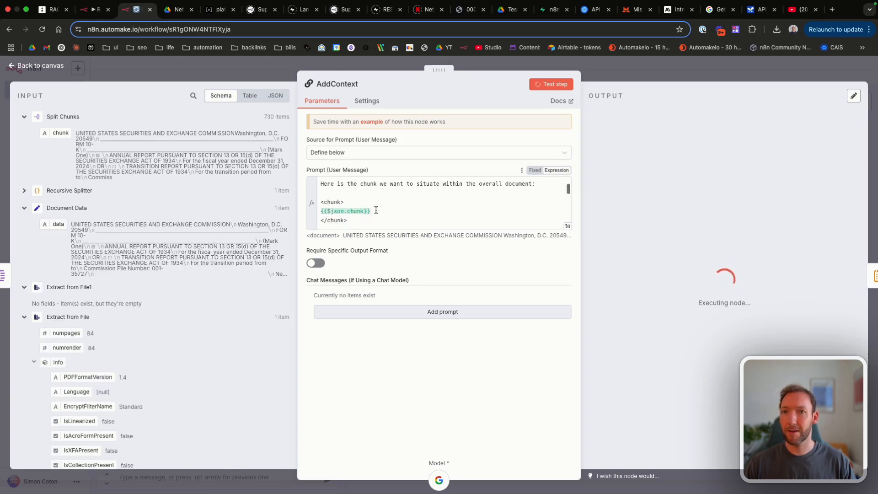
{"action": "scroll", "coordinate": [376, 210], "scroll_direction": "down", "scroll_amount": 1}
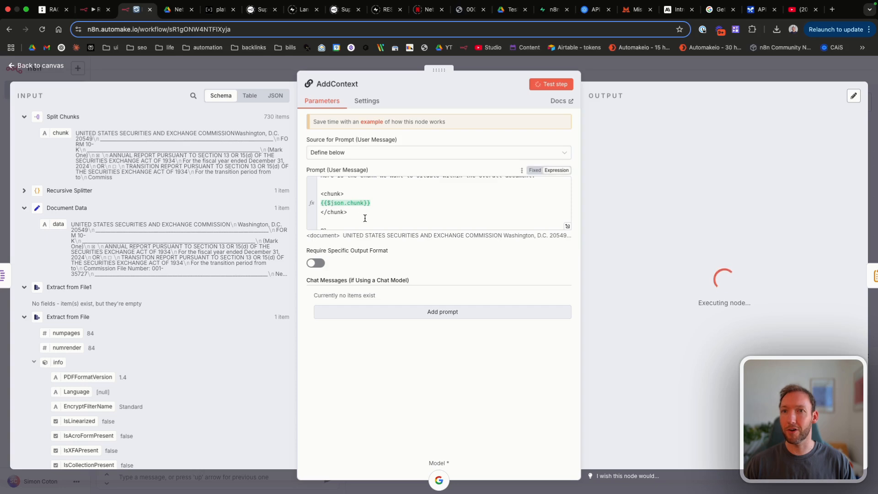
{"action": "left_click", "coordinate": [384, 199]}
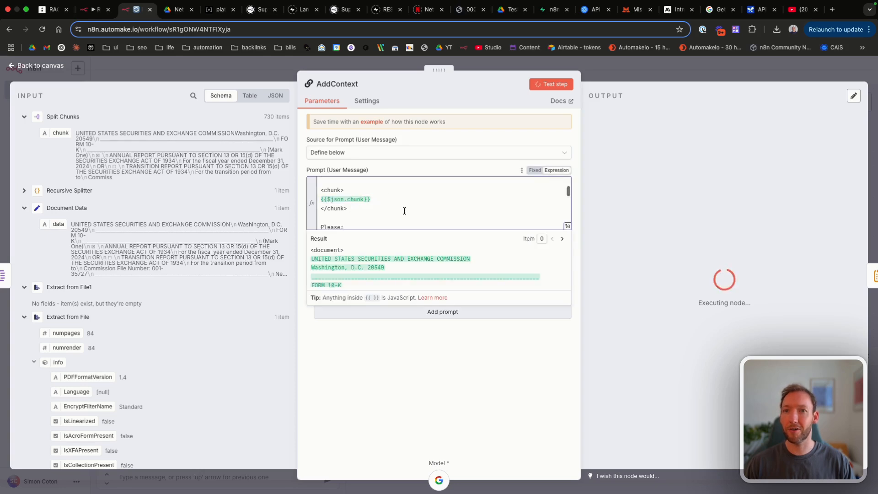
Step: Compare Gemini 2.0 Flash rate limits: free tier 15 RPM versus paid 2,000 RPM
{"action": "scroll", "coordinate": [397, 208], "scroll_direction": "down", "scroll_amount": 3}
{"action": "scroll", "coordinate": [404, 211], "scroll_direction": "down", "scroll_amount": 3}
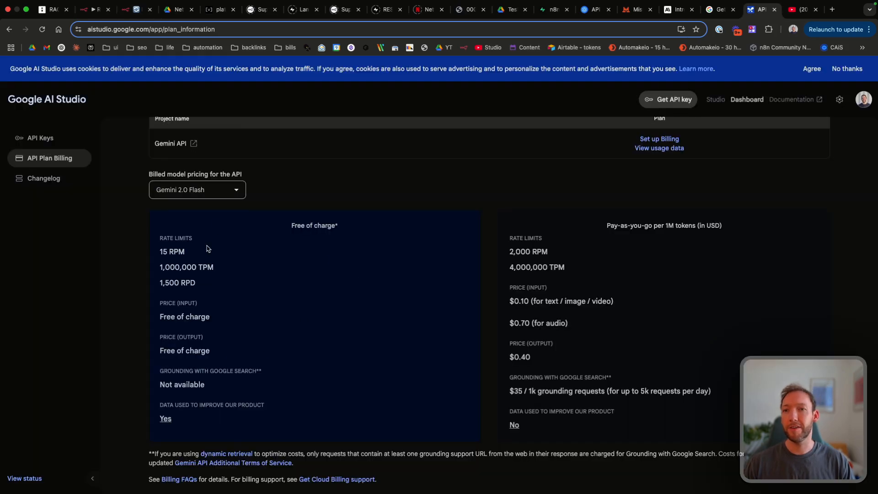
{"action": "left_click_drag", "start_coordinate": [161, 252], "coordinate": [202, 254]}
{"action": "left_click", "coordinate": [202, 255]}
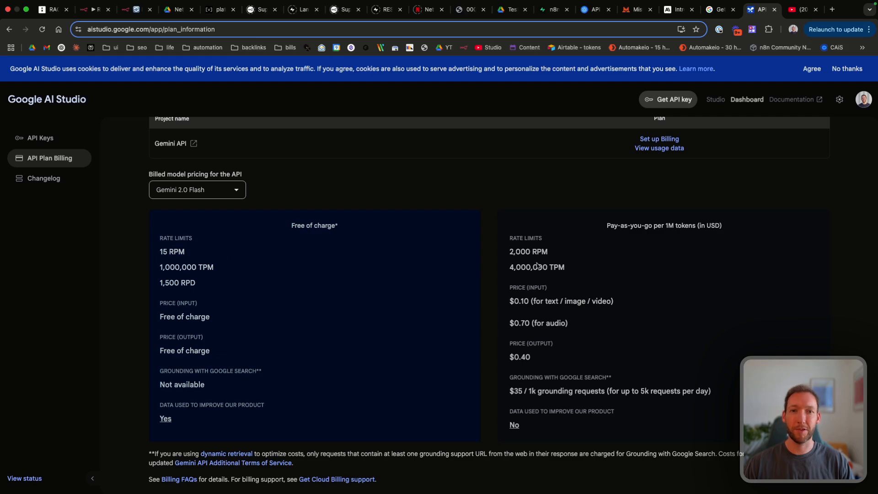
{"action": "left_click_drag", "start_coordinate": [511, 251], "coordinate": [570, 251]}
{"action": "left_click", "coordinate": [570, 251]}
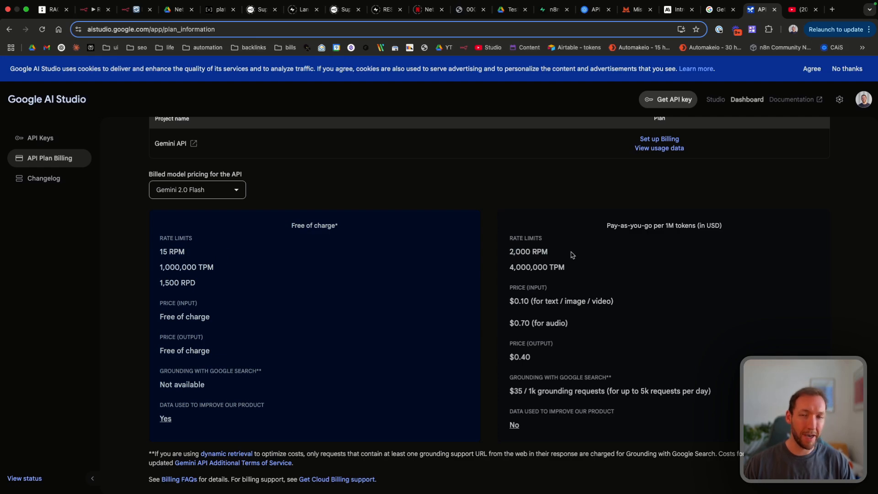
Step: Close AddContext and pan across the n8n workflow canvas while execution continues
{"action": "left_click", "coordinate": [136, 9]}
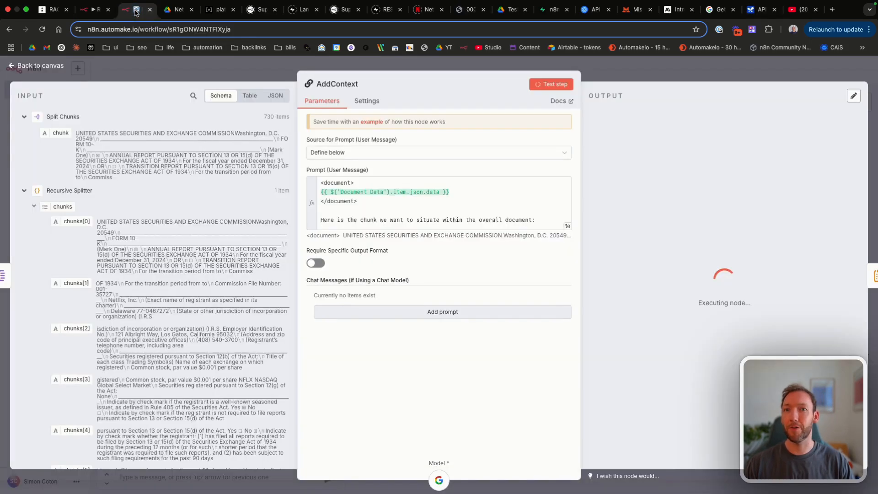
{"action": "left_click", "coordinate": [57, 68]}
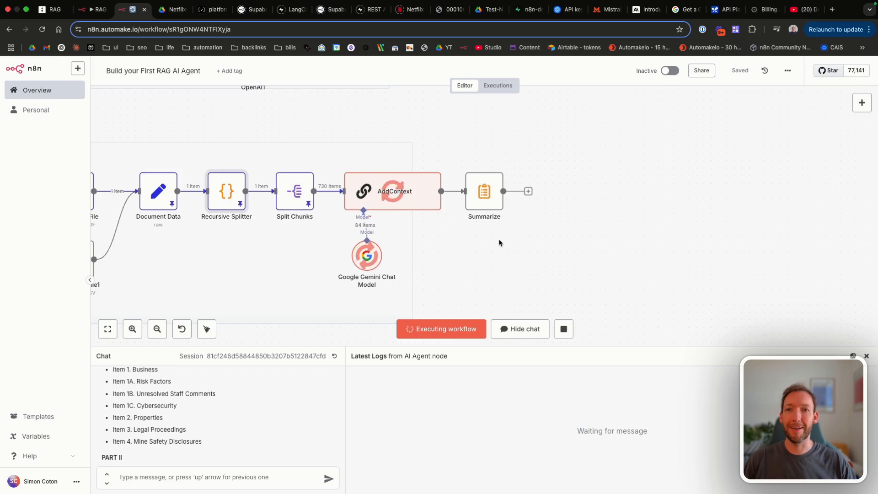
{"action": "scroll", "coordinate": [500, 242], "scroll_direction": "left", "scroll_amount": 3}
{"action": "scroll", "coordinate": [500, 243], "scroll_direction": "down", "scroll_amount": 2}
{"action": "scroll", "coordinate": [500, 242], "scroll_direction": "down", "scroll_amount": 1}
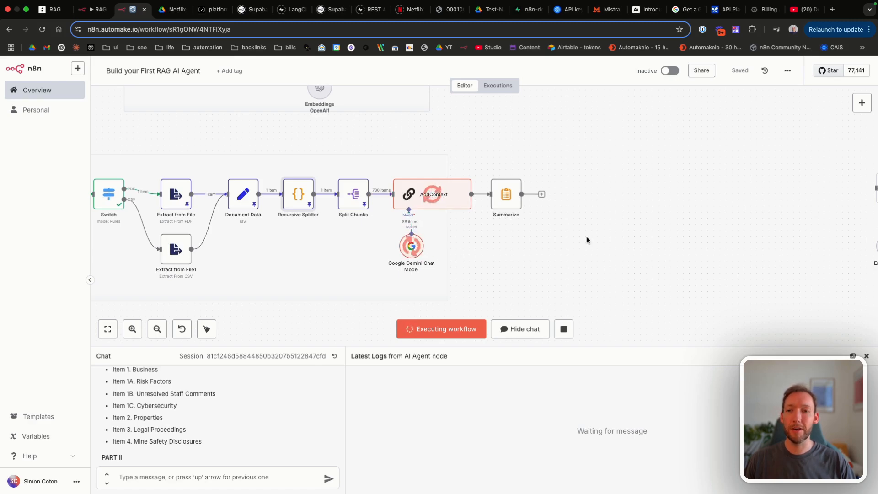
{"action": "scroll", "coordinate": [587, 240], "scroll_direction": "left", "scroll_amount": 2}
{"action": "scroll", "coordinate": [587, 240], "scroll_direction": "left", "scroll_amount": 2}
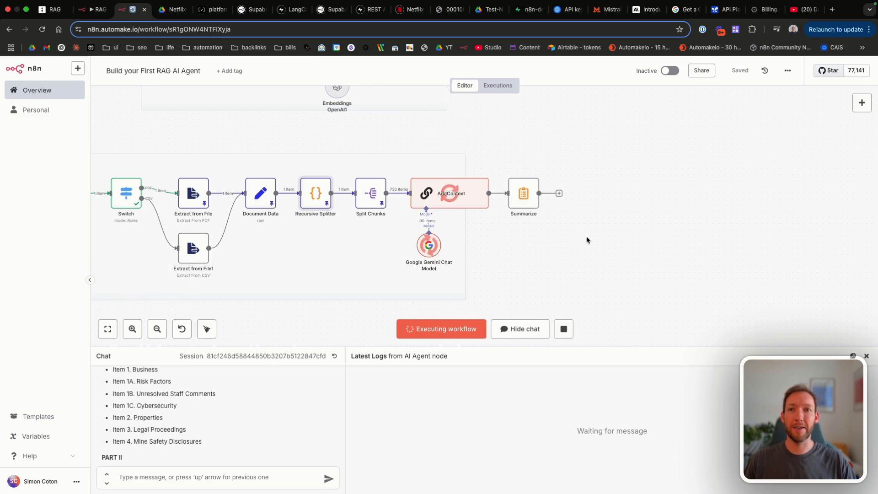
{"action": "scroll", "coordinate": [587, 240], "scroll_direction": "left", "scroll_amount": 3}
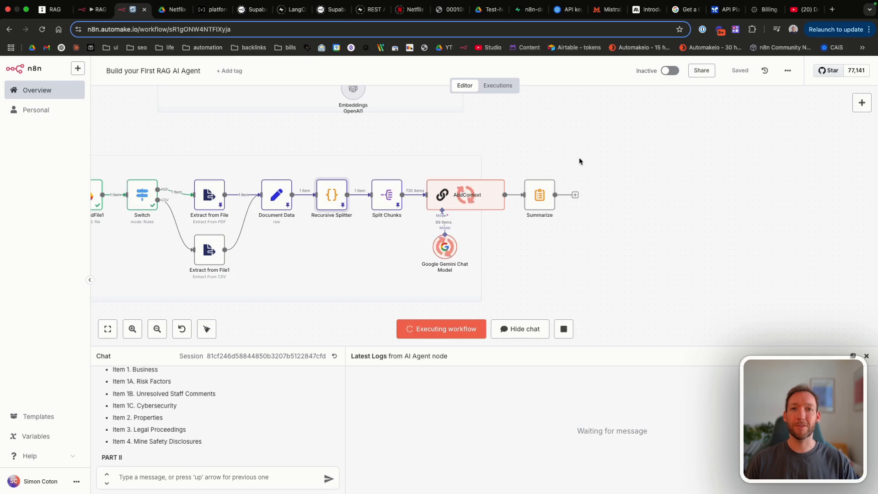
Step: Inspect the Recursive Splitter node's code, then return to the canvas
{"action": "double_click", "coordinate": [330, 194]}
{"action": "scroll", "coordinate": [412, 274], "scroll_direction": "up", "scroll_amount": 9}
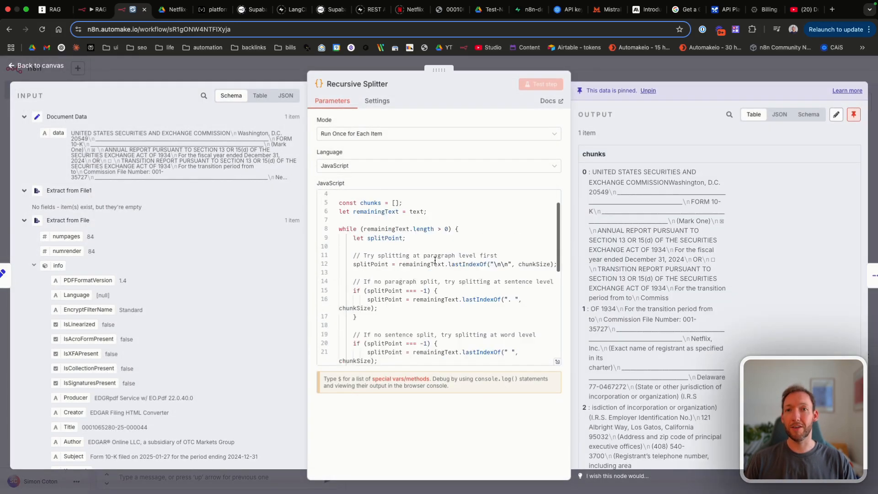
{"action": "left_click", "coordinate": [46, 65]}
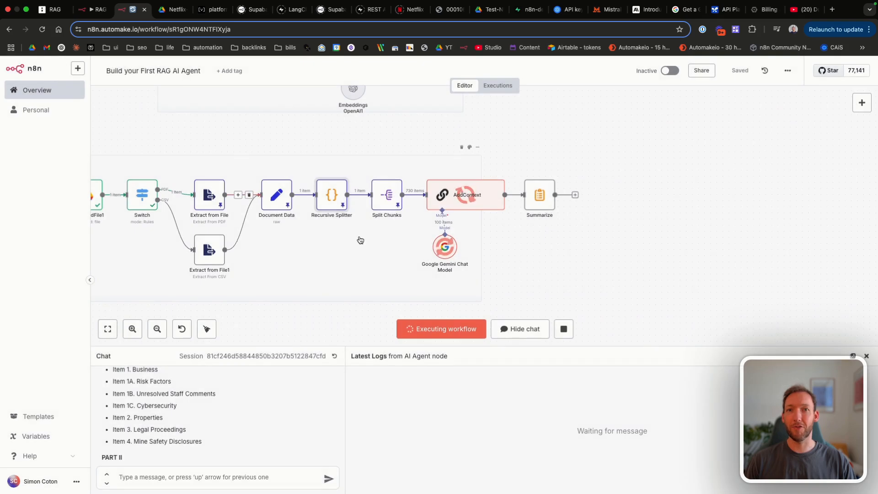
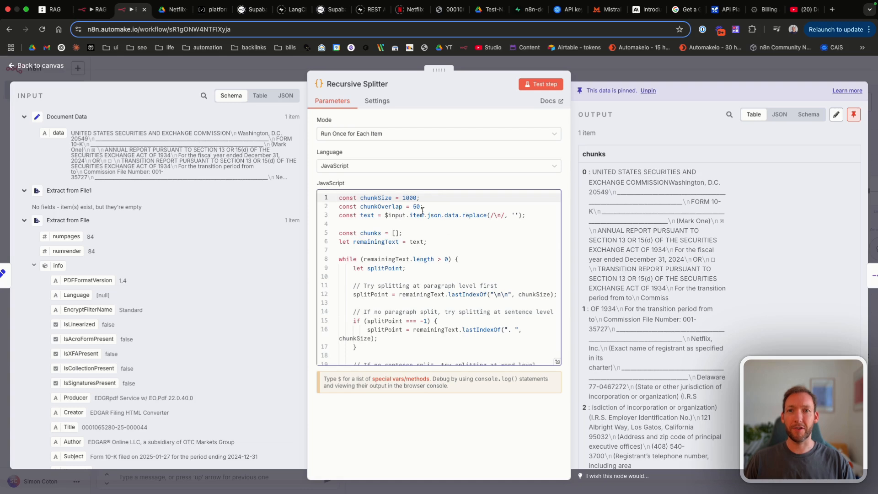
Step: Change the Recursive Splitter's chunkOverlap from 50 to 0
{"action": "left_click", "coordinate": [417, 202]}
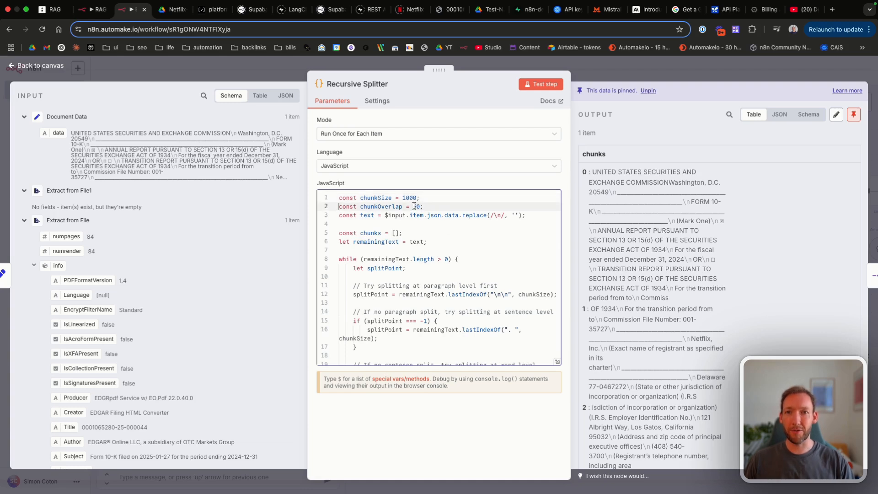
{"action": "key", "text": "BackSpace"}
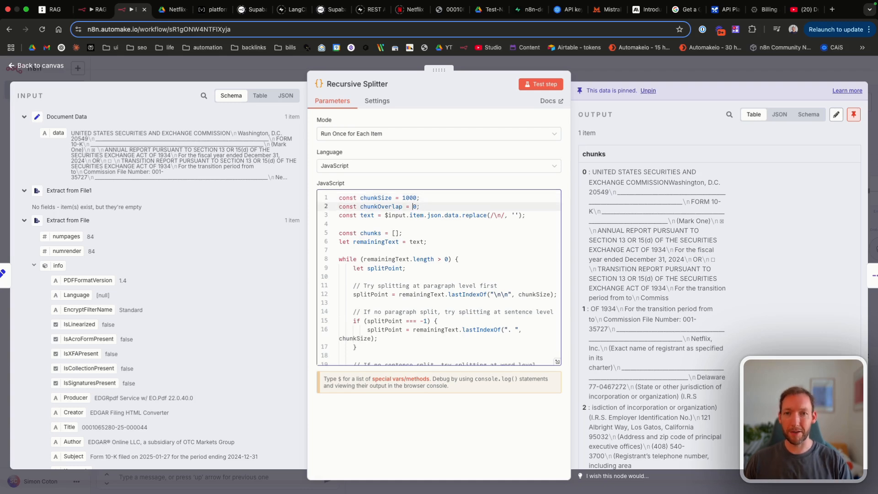
{"action": "left_click", "coordinate": [40, 66]}
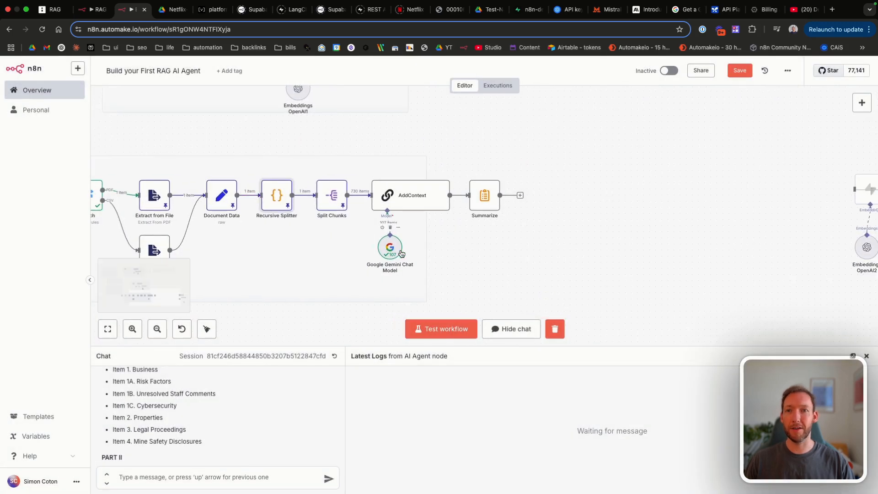
Step: Check the Split Chunks node, then unpin the Recursive Splitter's output data
{"action": "double_click", "coordinate": [332, 196]}
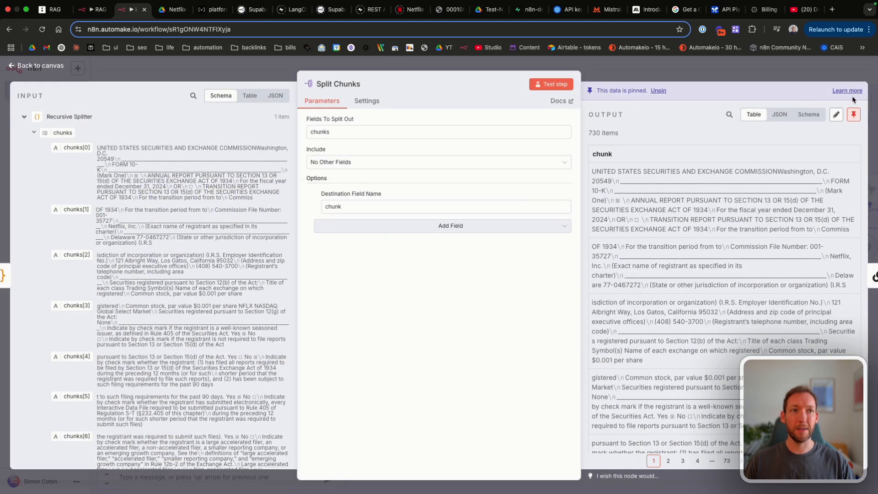
{"action": "left_click", "coordinate": [67, 65]}
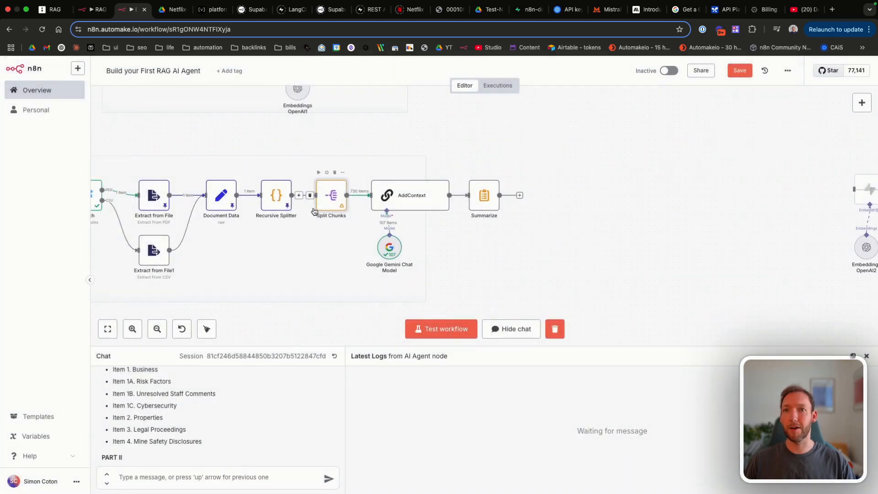
{"action": "double_click", "coordinate": [276, 196]}
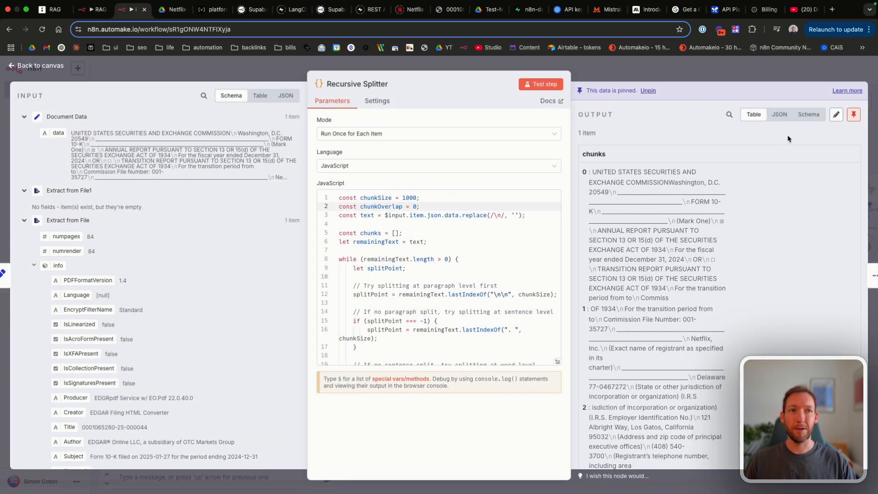
{"action": "left_click", "coordinate": [860, 117]}
{"action": "left_click", "coordinate": [47, 66]}
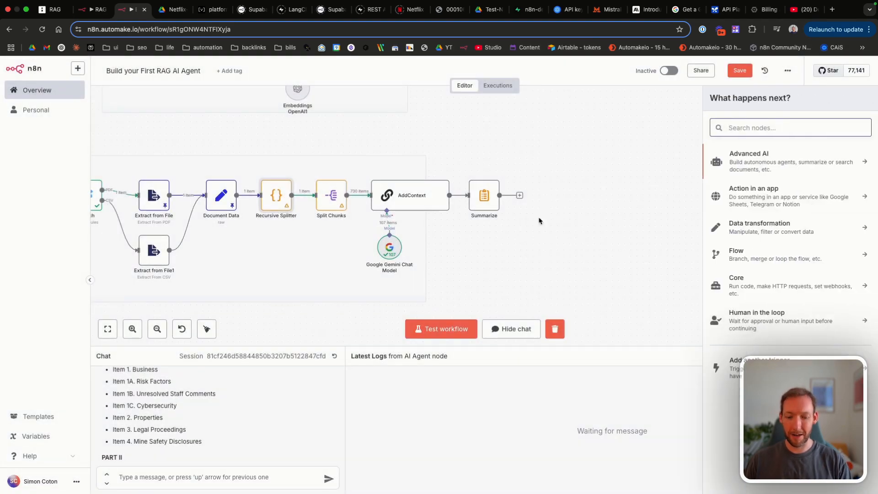
Step: Add a Limit node with Max Items set to 50
{"action": "type", "text": "limit"}
{"action": "left_click", "coordinate": [746, 160]}
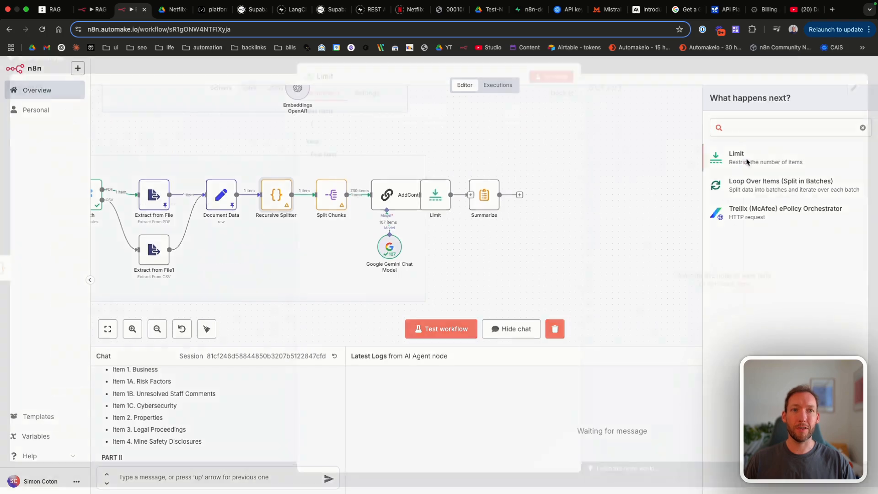
{"action": "left_click_drag", "start_coordinate": [339, 131], "coordinate": [263, 132]}
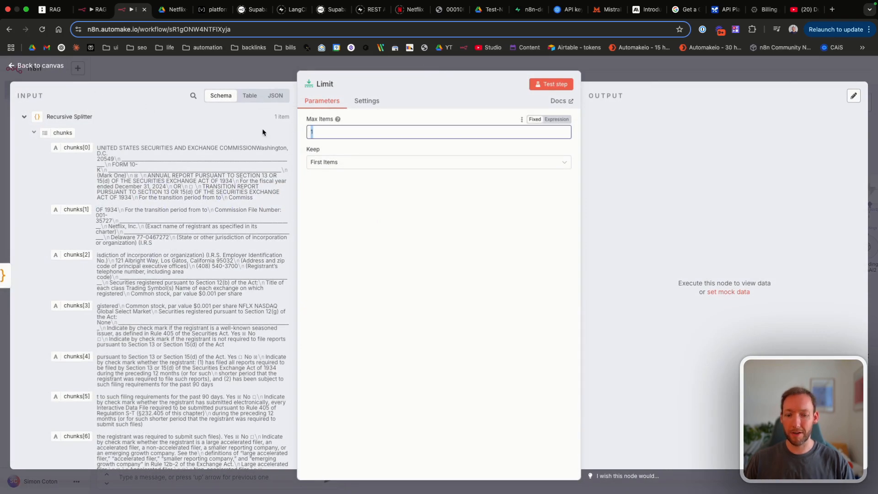
{"action": "key", "text": "BackSpace"}
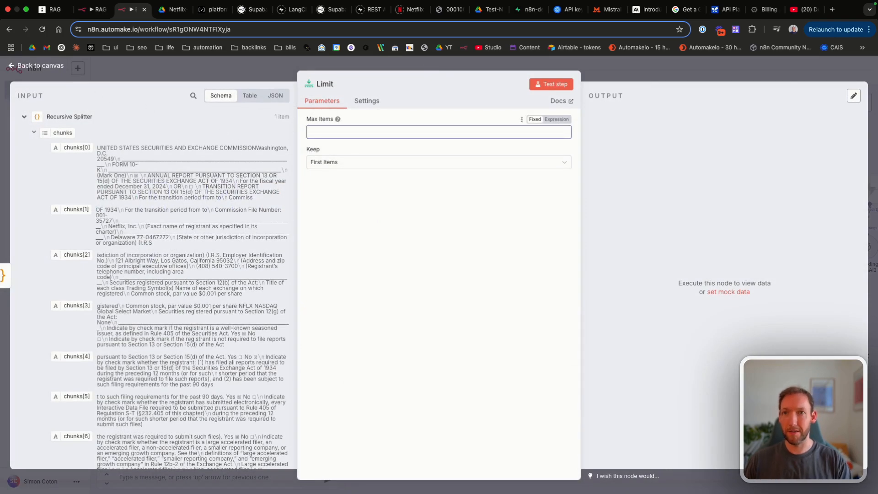
{"action": "left_click", "coordinate": [53, 68]}
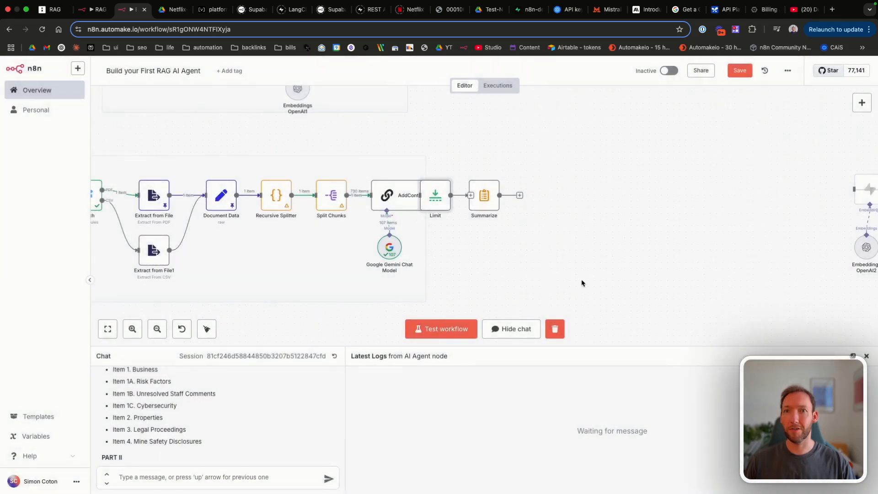
Step: Place the Limit node between Split Chunks and AddContext and save the workflow
{"action": "left_click_drag", "start_coordinate": [442, 199], "coordinate": [356, 163]}
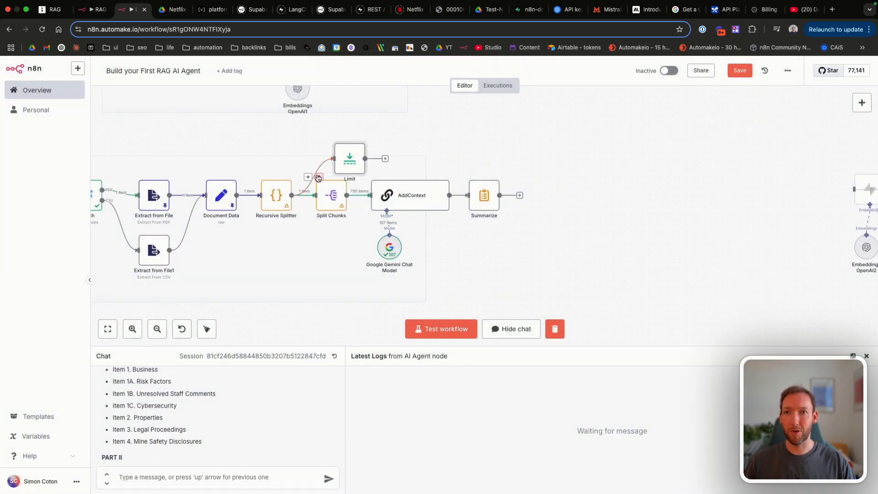
{"action": "scroll", "coordinate": [470, 212], "scroll_direction": "right", "scroll_amount": 1}
{"action": "mouse_move", "coordinate": [340, 196]}
{"action": "left_mouse_down"}
{"action": "mouse_move", "coordinate": [321, 192]}
{"action": "mouse_move", "coordinate": [397, 195]}
{"action": "left_mouse_up"}
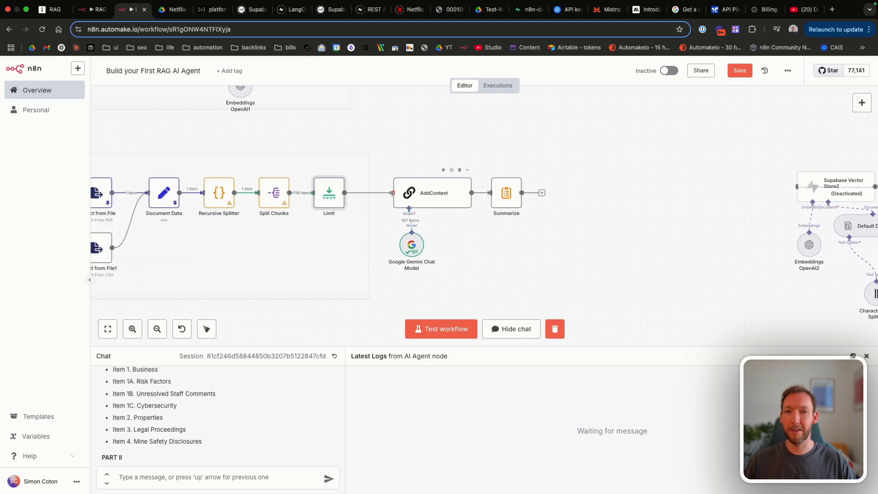
{"action": "scroll", "coordinate": [400, 195], "scroll_direction": "right", "scroll_amount": 2}
{"action": "left_click", "coordinate": [739, 71]}
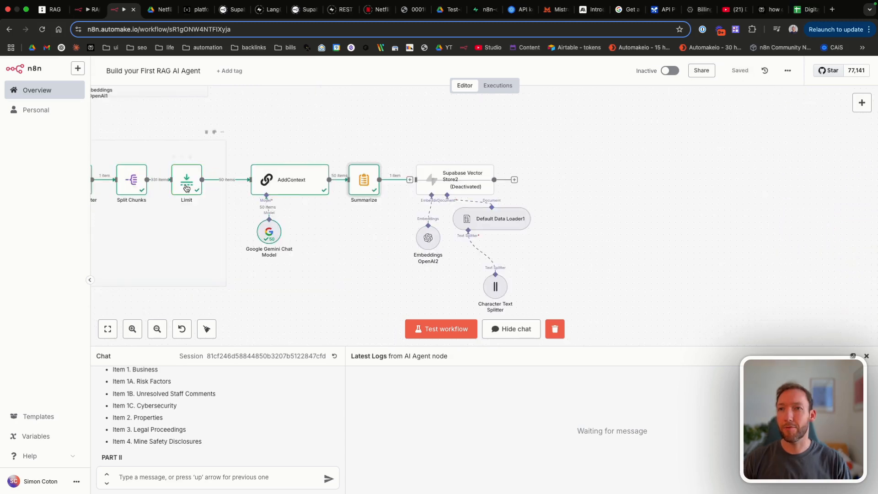
{"action": "scroll", "coordinate": [217, 197], "scroll_direction": "right", "scroll_amount": 2}
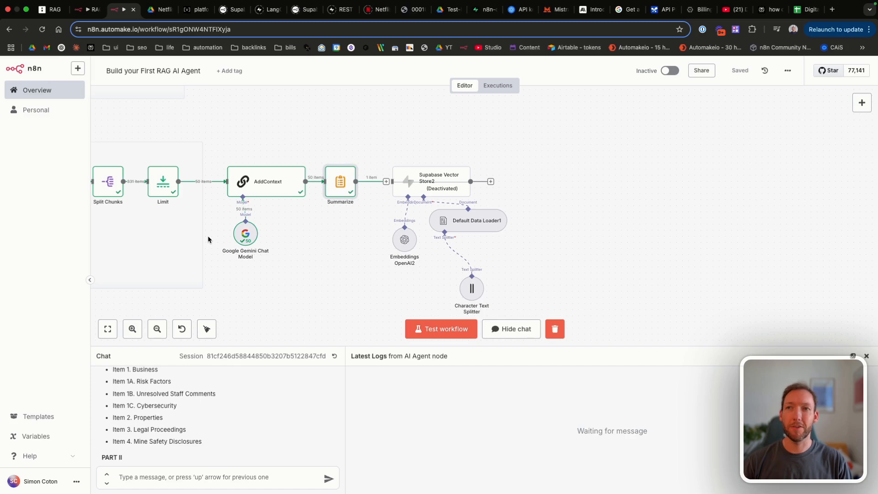
{"action": "scroll", "coordinate": [304, 210], "scroll_direction": "up", "scroll_amount": 1}
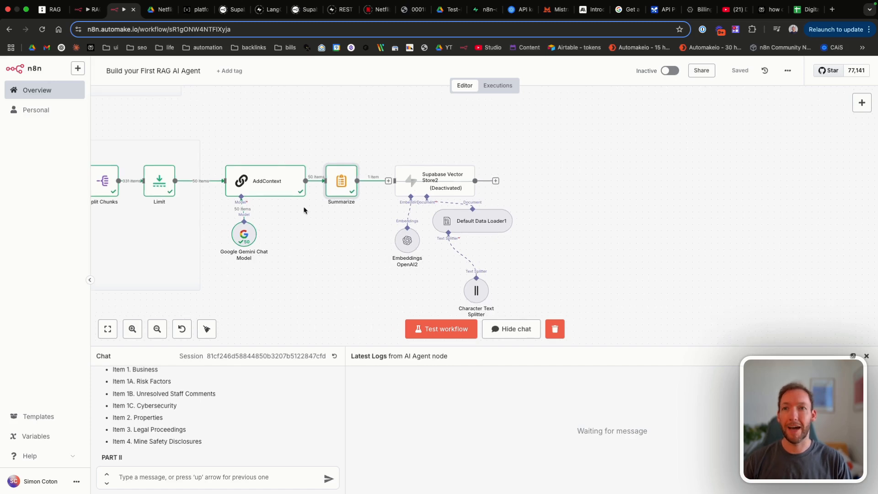
{"action": "scroll", "coordinate": [303, 210], "scroll_direction": "up", "scroll_amount": 1}
Step: Open AddContext and review the first input chunk in table view
{"action": "double_click", "coordinate": [256, 165]}
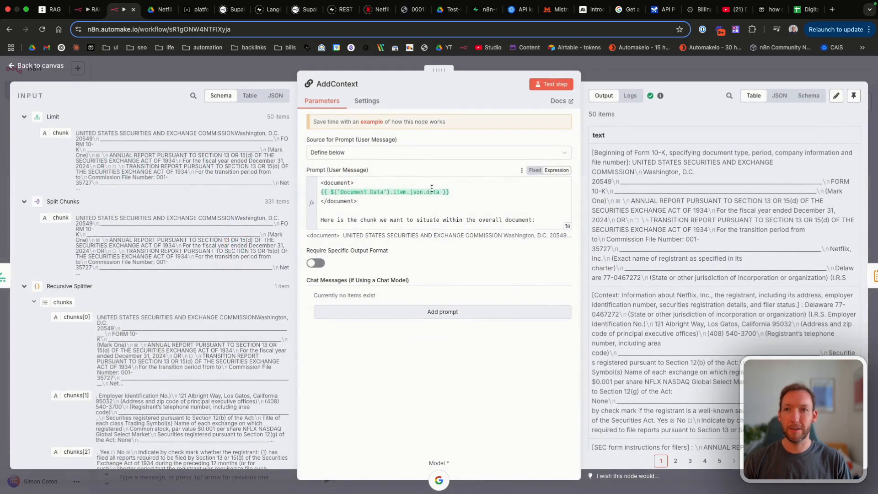
{"action": "left_click", "coordinate": [250, 95]}
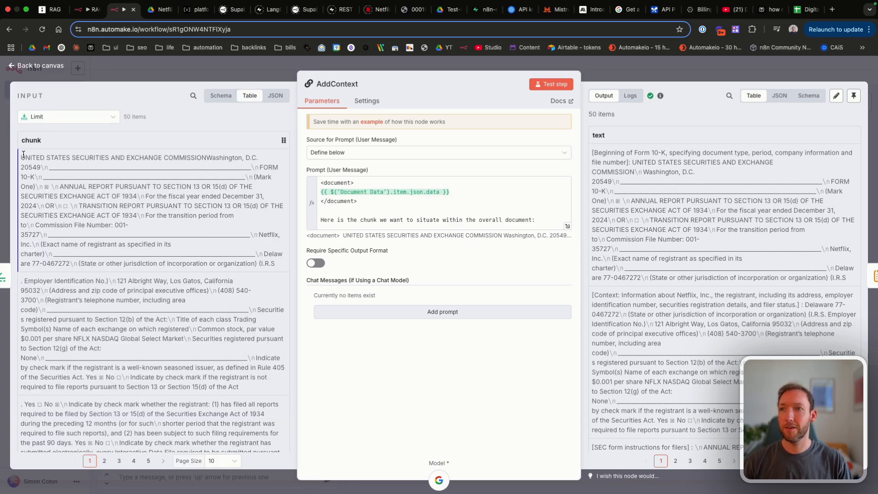
{"action": "left_click_drag", "start_coordinate": [24, 154], "coordinate": [274, 264]}
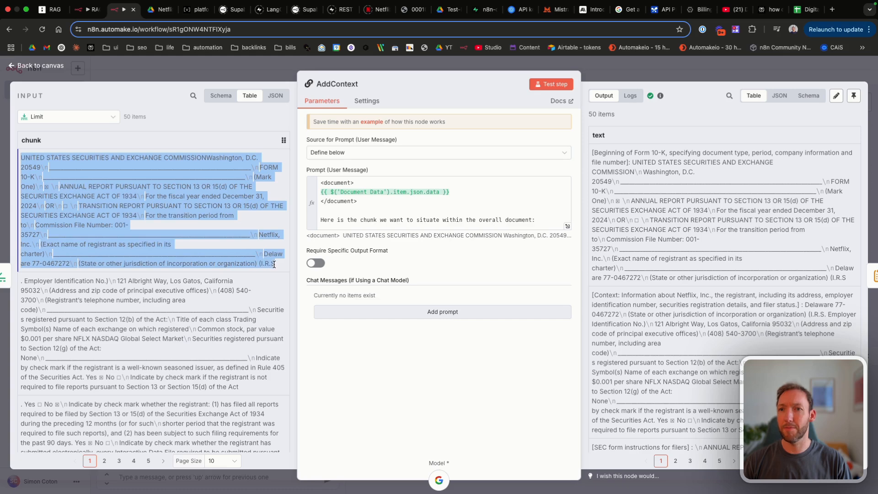
{"action": "left_click", "coordinate": [274, 265]}
{"action": "left_click_drag", "start_coordinate": [21, 156], "coordinate": [274, 264]}
{"action": "left_click", "coordinate": [274, 264]}
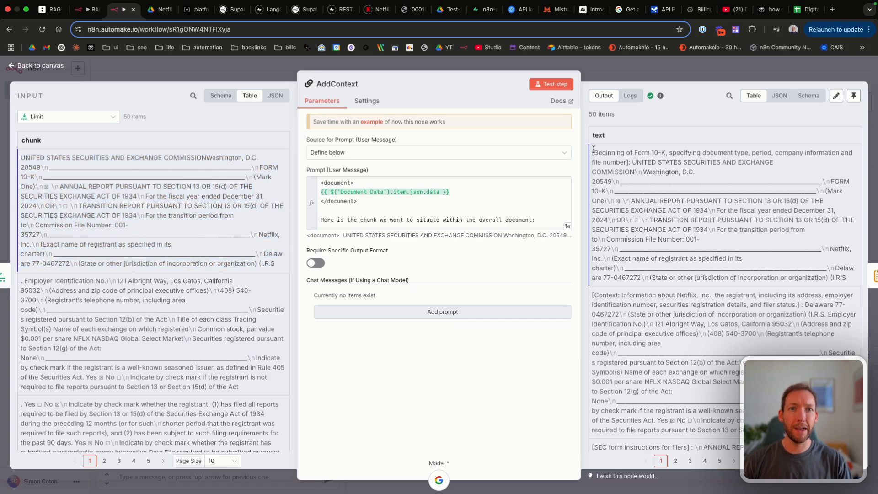
Step: Search AddContext's output for 'table of contents' and inspect the added context
{"action": "left_click_drag", "start_coordinate": [593, 149], "coordinate": [627, 160]}
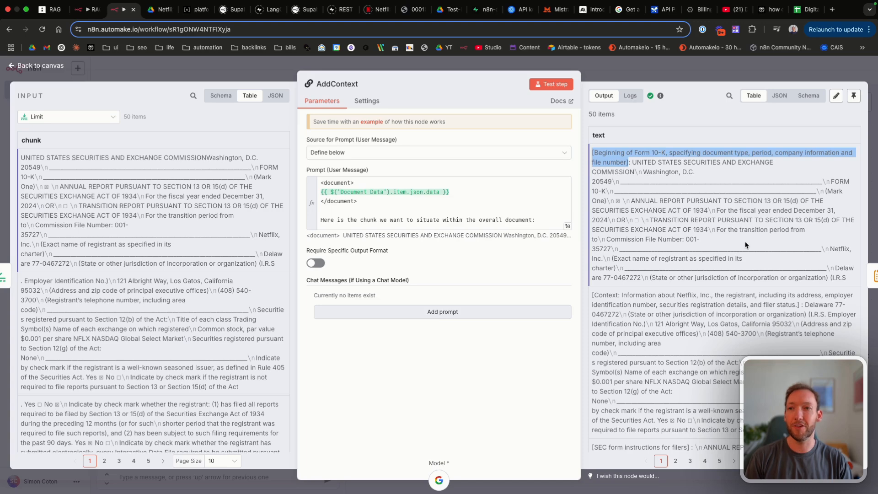
{"action": "scroll", "coordinate": [745, 245], "scroll_direction": "down", "scroll_amount": 5}
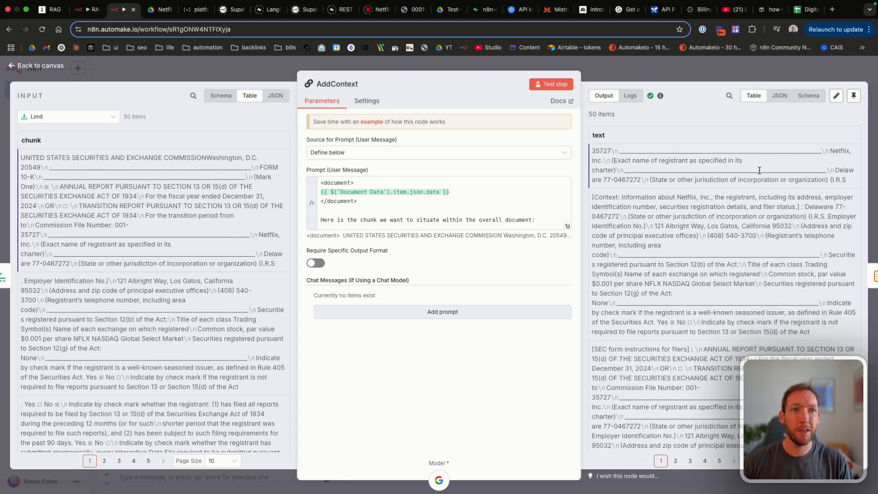
{"action": "left_click", "coordinate": [730, 98]}
{"action": "type", "text": "table "}
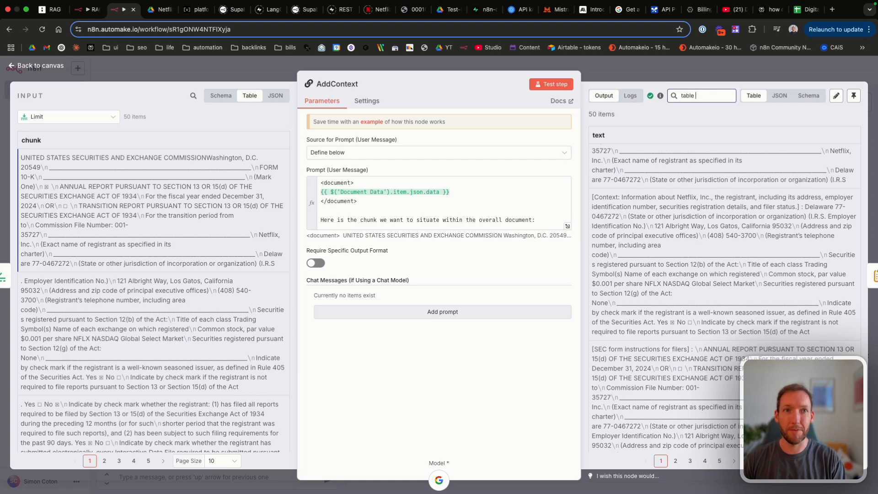
{"action": "type", "text": "of contents"}
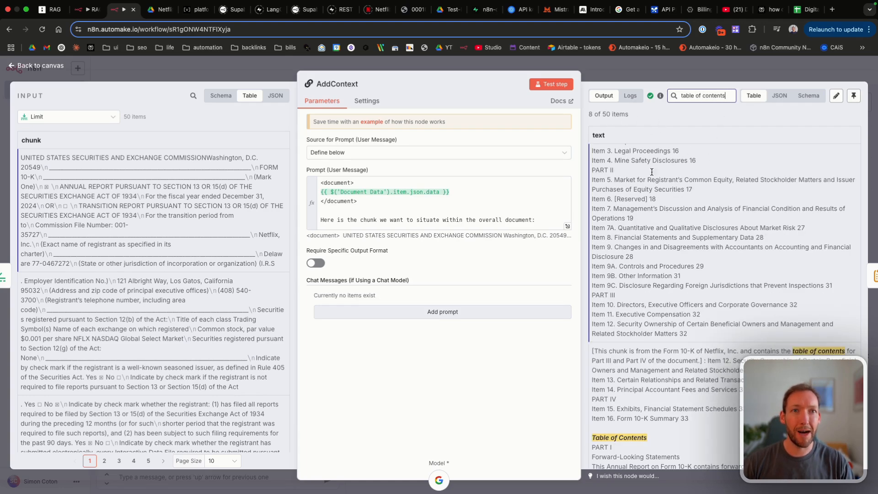
{"action": "scroll", "coordinate": [650, 213], "scroll_direction": "up", "scroll_amount": 4}
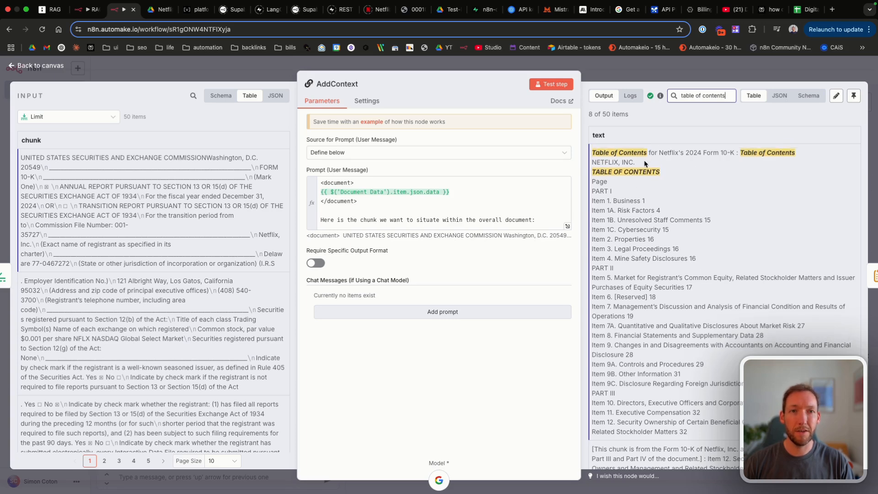
{"action": "left_click_drag", "start_coordinate": [636, 164], "coordinate": [597, 152]}
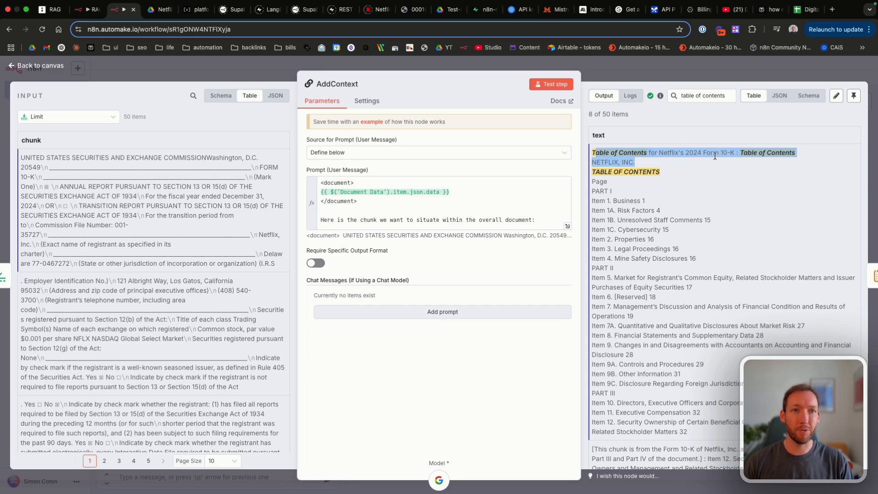
{"action": "scroll", "coordinate": [715, 156], "scroll_direction": "down", "scroll_amount": 1}
{"action": "scroll", "coordinate": [716, 157], "scroll_direction": "up", "scroll_amount": 1}
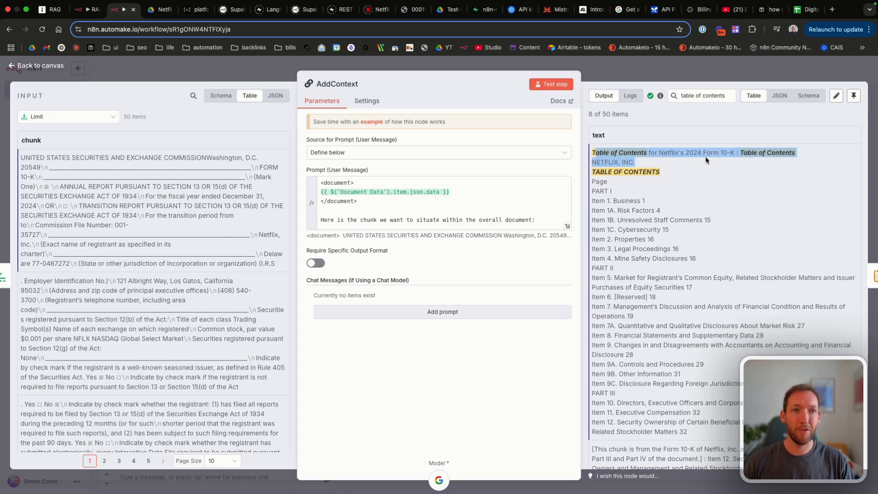
{"action": "scroll", "coordinate": [709, 169], "scroll_direction": "down", "scroll_amount": 7}
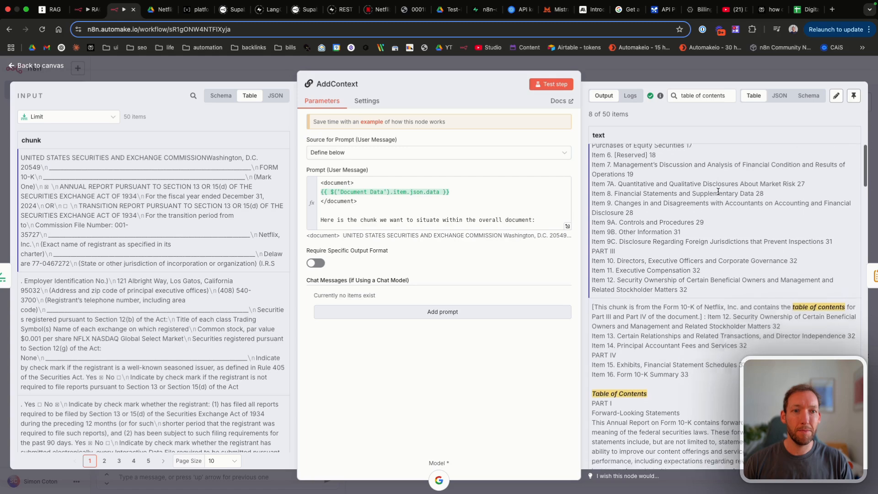
{"action": "scroll", "coordinate": [718, 191], "scroll_direction": "down", "scroll_amount": 2}
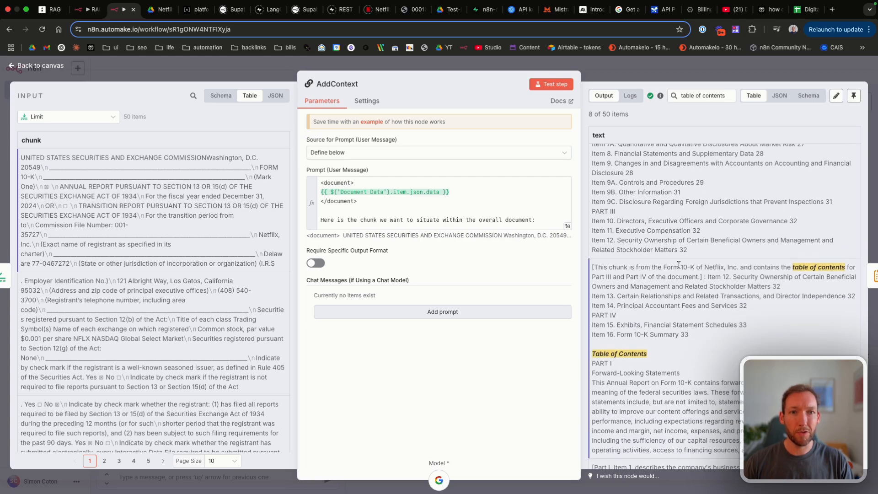
{"action": "scroll", "coordinate": [617, 213], "scroll_direction": "up", "scroll_amount": 4}
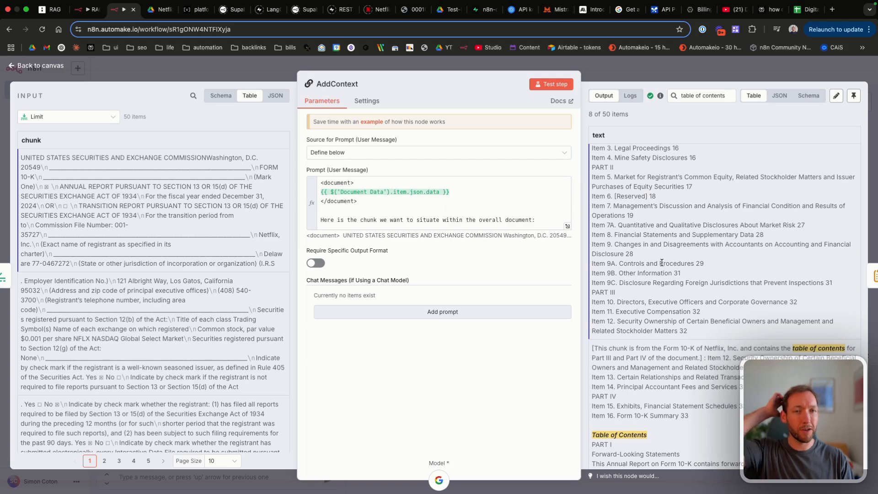
Step: Review the Part II and Item 12 entries and their context sentences in the output
{"action": "left_click_drag", "start_coordinate": [613, 168], "coordinate": [676, 293]}
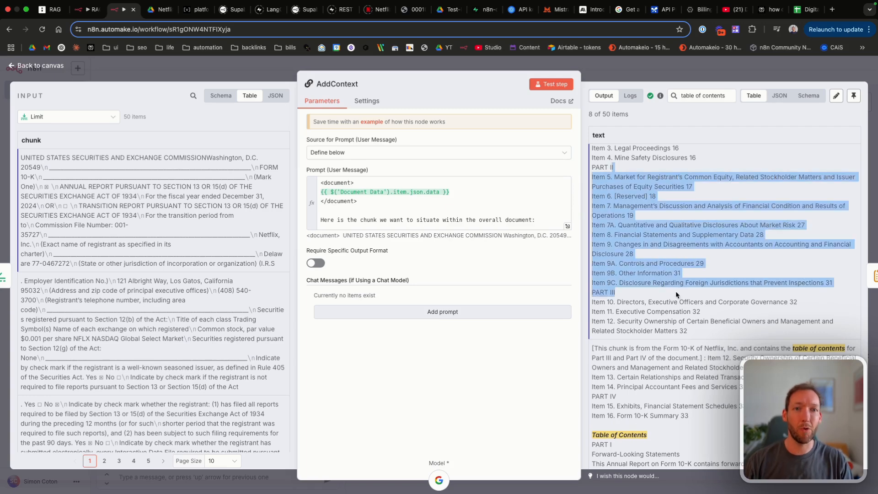
{"action": "left_click", "coordinate": [683, 326]}
{"action": "scroll", "coordinate": [604, 232], "scroll_direction": "down", "scroll_amount": 3}
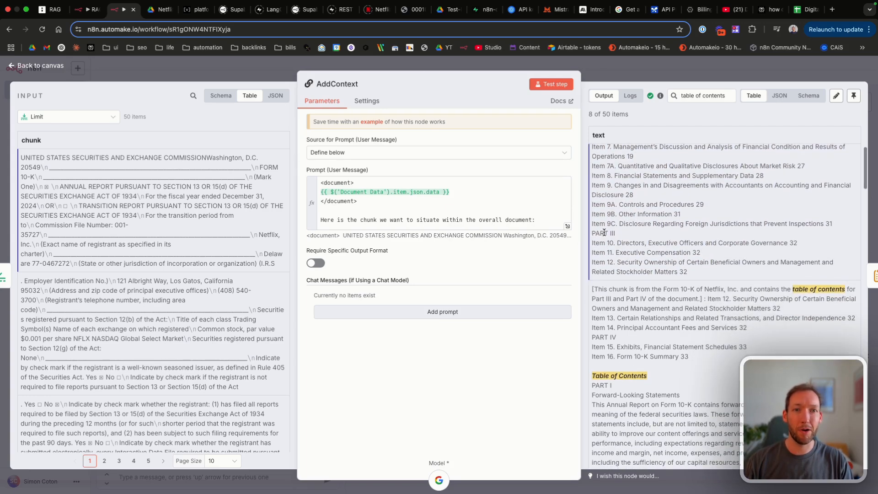
{"action": "scroll", "coordinate": [697, 271], "scroll_direction": "down", "scroll_amount": 2}
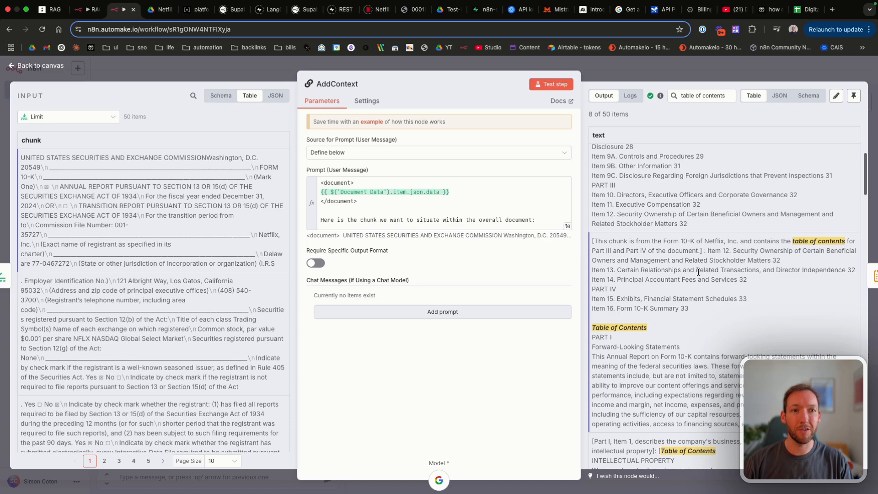
{"action": "scroll", "coordinate": [714, 264], "scroll_direction": "up", "scroll_amount": 1}
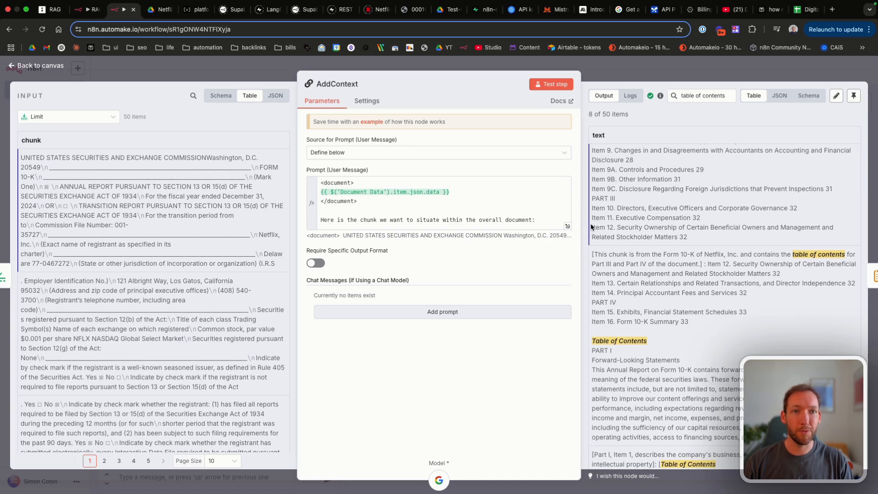
{"action": "left_click_drag", "start_coordinate": [592, 226], "coordinate": [687, 238]}
{"action": "left_click", "coordinate": [697, 241]}
{"action": "scroll", "coordinate": [697, 240], "scroll_direction": "down", "scroll_amount": 3}
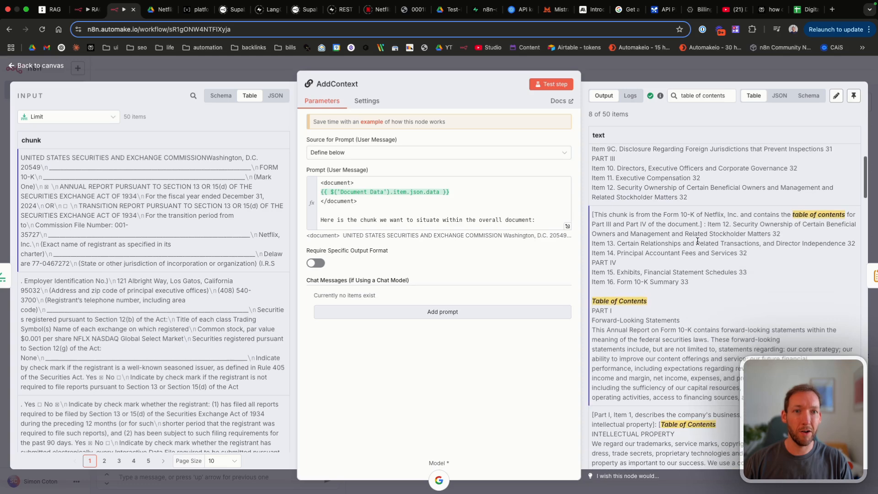
{"action": "left_click_drag", "start_coordinate": [609, 214], "coordinate": [691, 328]}
{"action": "scroll", "coordinate": [691, 328], "scroll_direction": "down", "scroll_amount": 10}
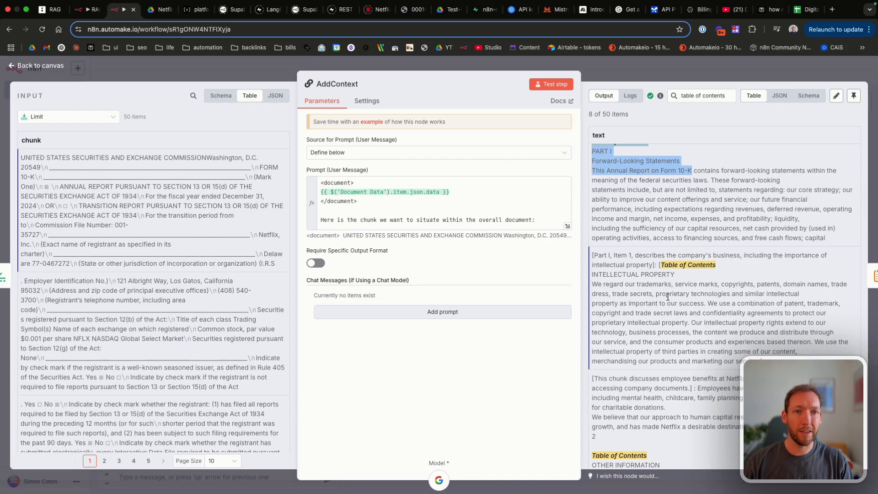
{"action": "scroll", "coordinate": [667, 292], "scroll_direction": "down", "scroll_amount": 10}
{"action": "scroll", "coordinate": [667, 289], "scroll_direction": "down", "scroll_amount": 12}
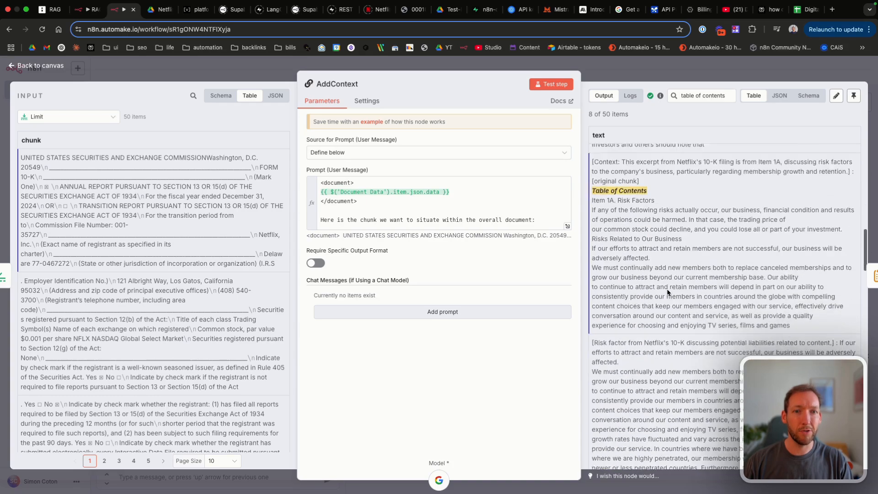
{"action": "scroll", "coordinate": [666, 290], "scroll_direction": "down", "scroll_amount": 10}
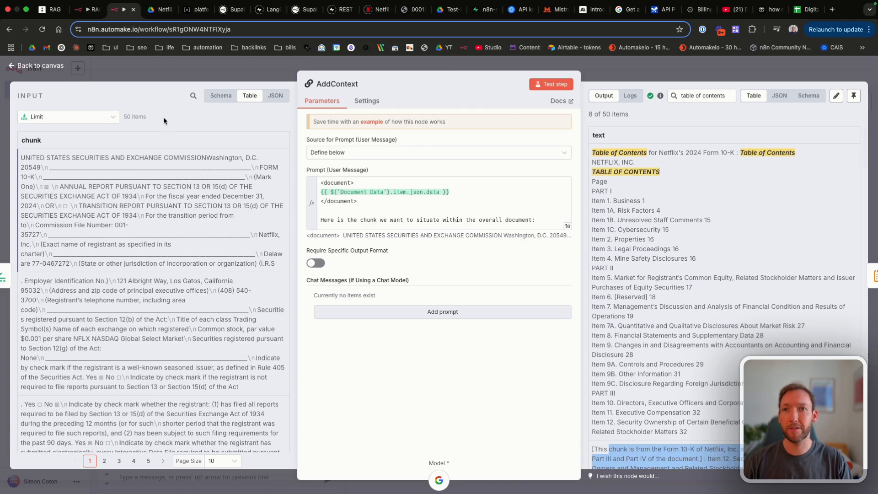
Step: Save the workflow and pin AddContext's 50 output items
{"action": "left_click", "coordinate": [40, 66]}
{"action": "scroll", "coordinate": [306, 182], "scroll_direction": "right", "scroll_amount": 5}
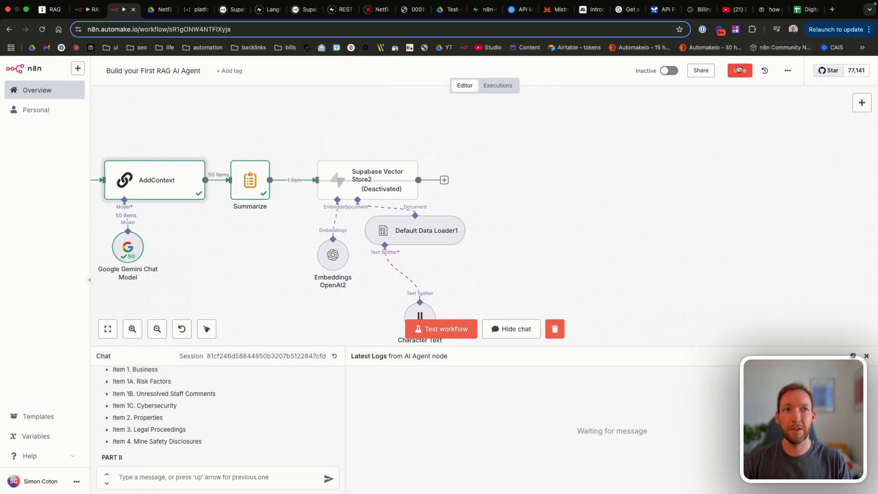
{"action": "key", "text": "ctrl+s"}
{"action": "scroll", "coordinate": [354, 234], "scroll_direction": "left", "scroll_amount": 3}
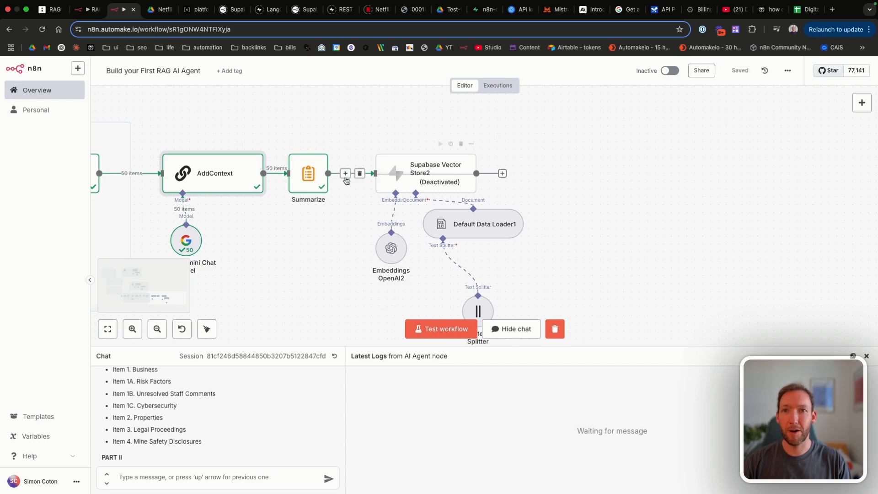
{"action": "double_click", "coordinate": [247, 172]}
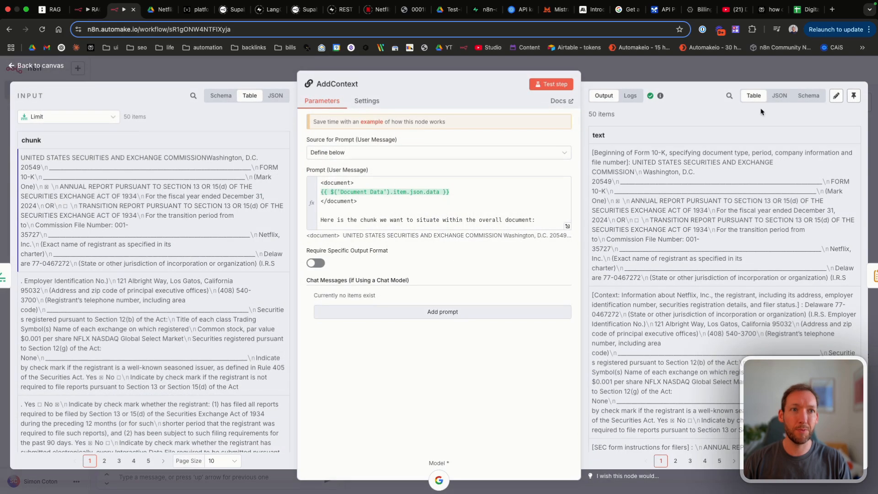
{"action": "left_click", "coordinate": [853, 95]}
{"action": "left_click", "coordinate": [41, 67]}
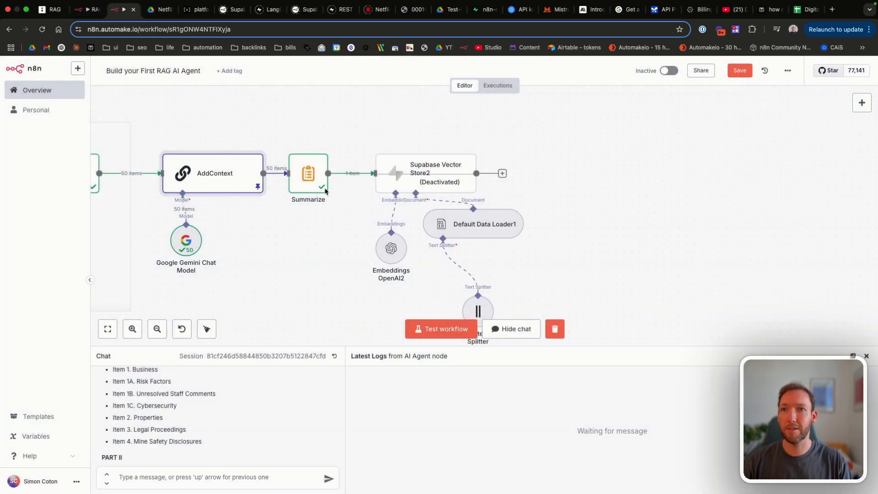
Step: Inspect the Summarize node's concatenated output
{"action": "double_click", "coordinate": [307, 172]}
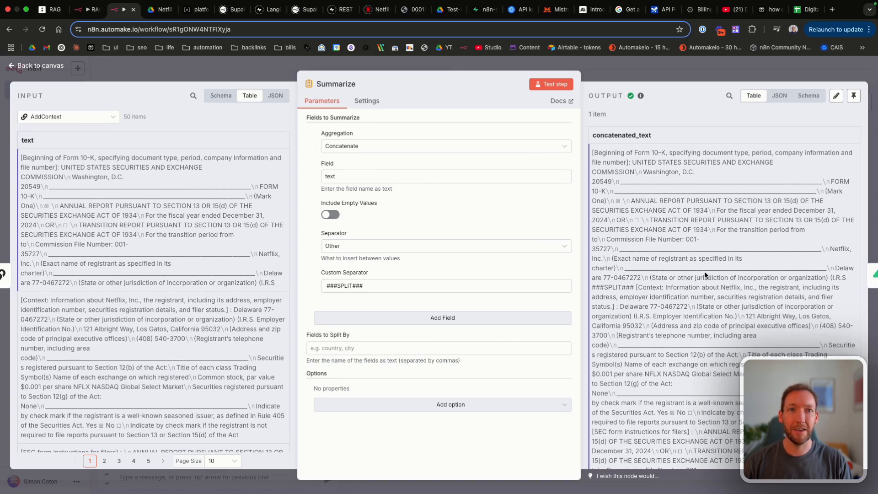
{"action": "scroll", "coordinate": [704, 275], "scroll_direction": "down", "scroll_amount": 5}
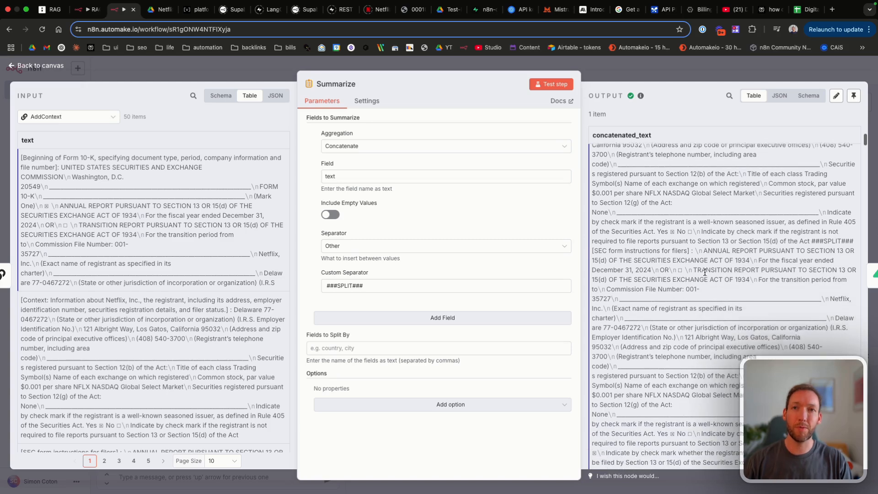
{"action": "key", "text": "Escape"}
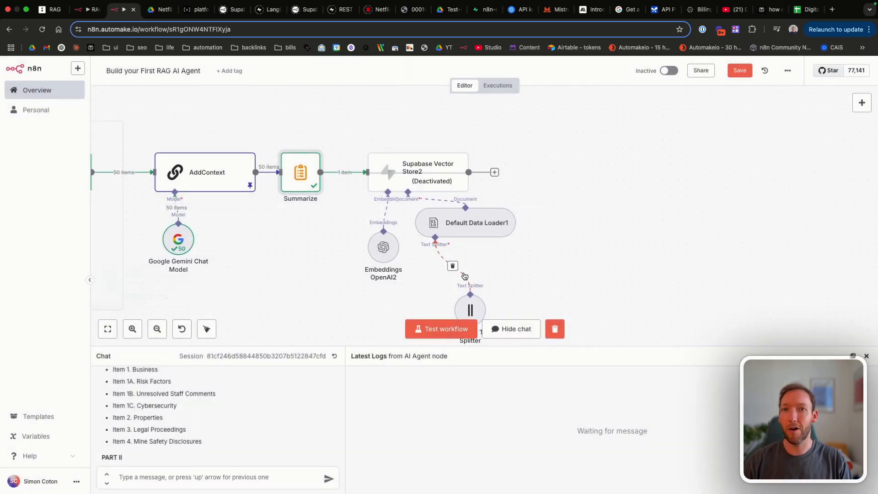
{"action": "scroll", "coordinate": [464, 276], "scroll_direction": "right", "scroll_amount": 2}
Step: Reactivate the Supabase Vector Store2 node and save
{"action": "left_click", "coordinate": [369, 174]}
{"action": "key", "text": "d"}
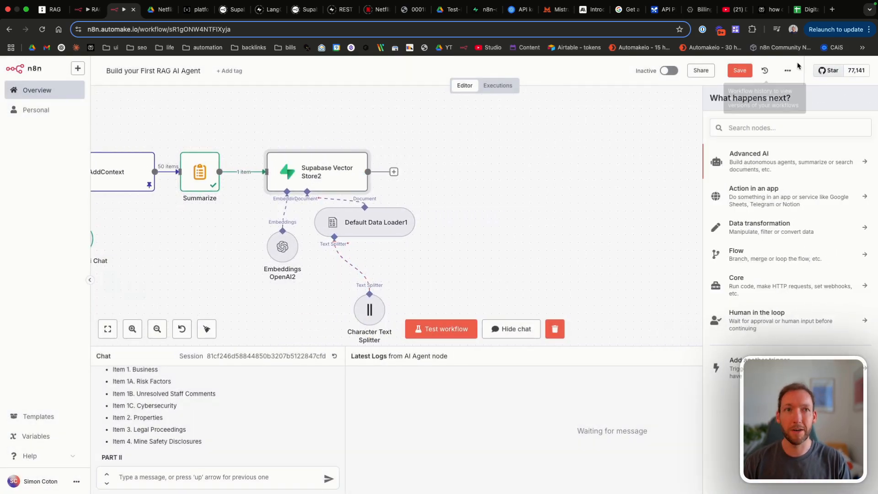
{"action": "key", "text": "ctrl+s"}
Step: Confirm the Character Text Splitter uses separator ###SPLIT### and chunk size 1000, then save
{"action": "scroll", "coordinate": [361, 250], "scroll_direction": "down", "scroll_amount": 1}
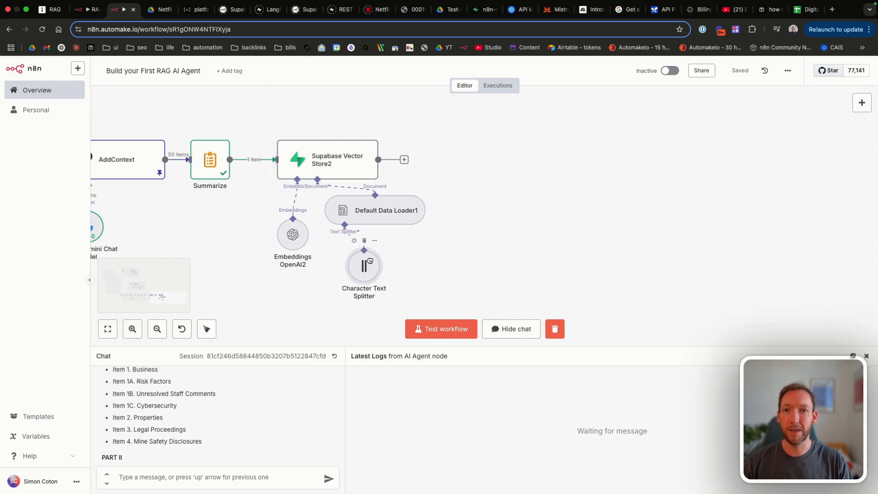
{"action": "double_click", "coordinate": [366, 263]}
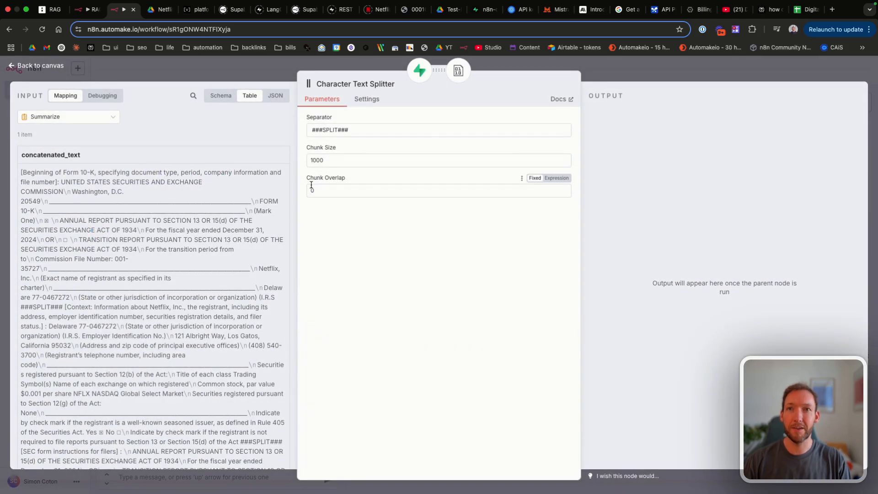
{"action": "left_click_drag", "start_coordinate": [351, 130], "coordinate": [298, 137]}
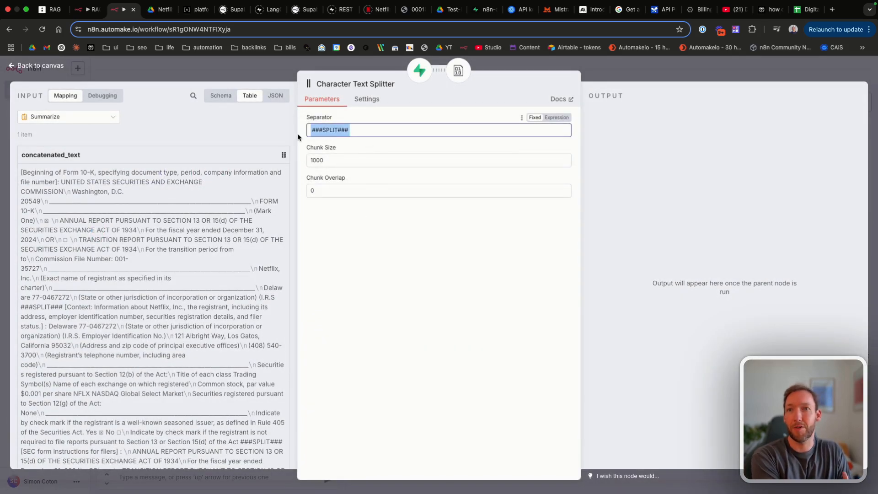
{"action": "double_click", "coordinate": [341, 161]}
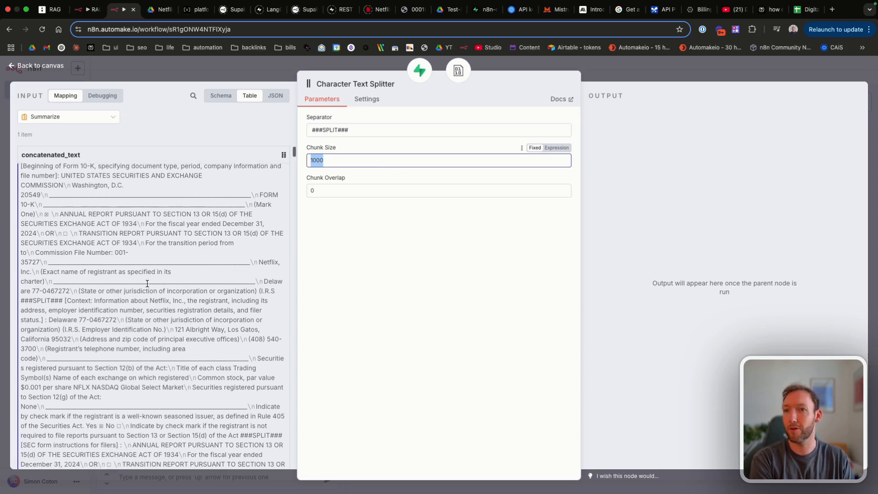
{"action": "scroll", "coordinate": [99, 231], "scroll_direction": "down", "scroll_amount": 3}
{"action": "scroll", "coordinate": [115, 309], "scroll_direction": "down", "scroll_amount": 2}
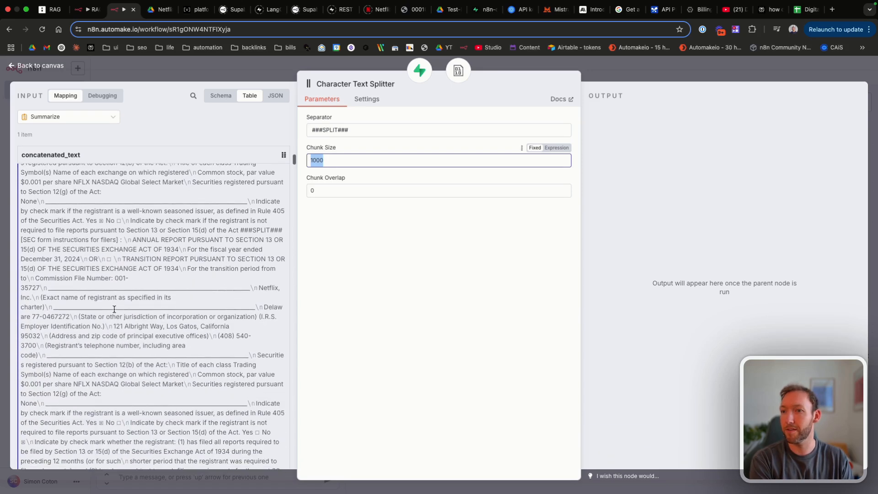
{"action": "scroll", "coordinate": [121, 348], "scroll_direction": "down", "scroll_amount": 5}
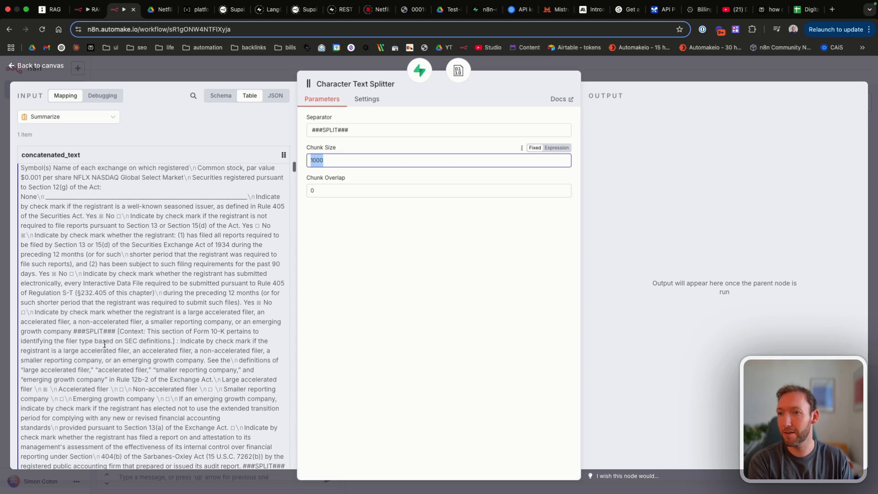
{"action": "left_click_drag", "start_coordinate": [74, 329], "coordinate": [119, 329]}
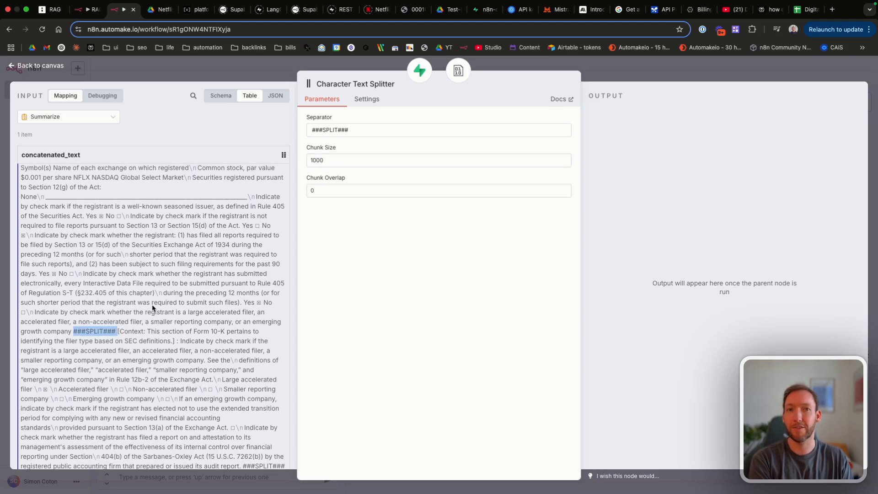
{"action": "left_click", "coordinate": [38, 66]}
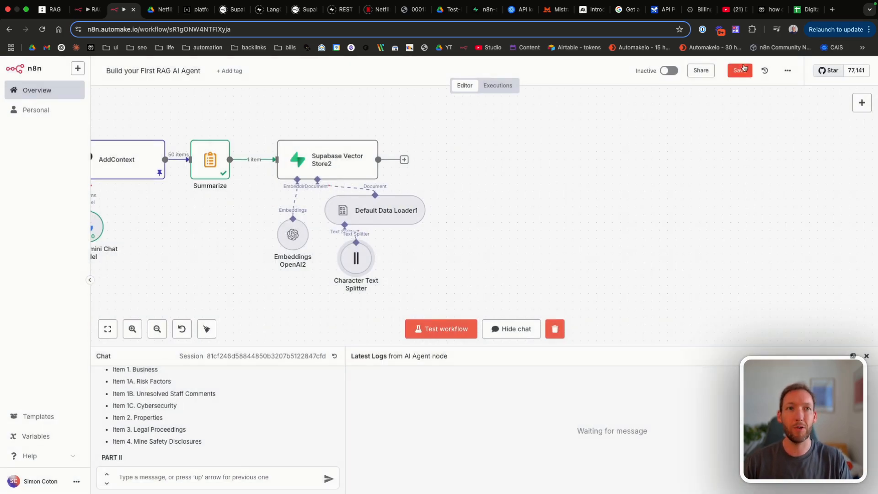
{"action": "left_click", "coordinate": [744, 68]}
Step: Recheck the Summarize node's output without editing it, and save the workflow
{"action": "scroll", "coordinate": [392, 202], "scroll_direction": "left", "scroll_amount": 5}
{"action": "double_click", "coordinate": [366, 180]}
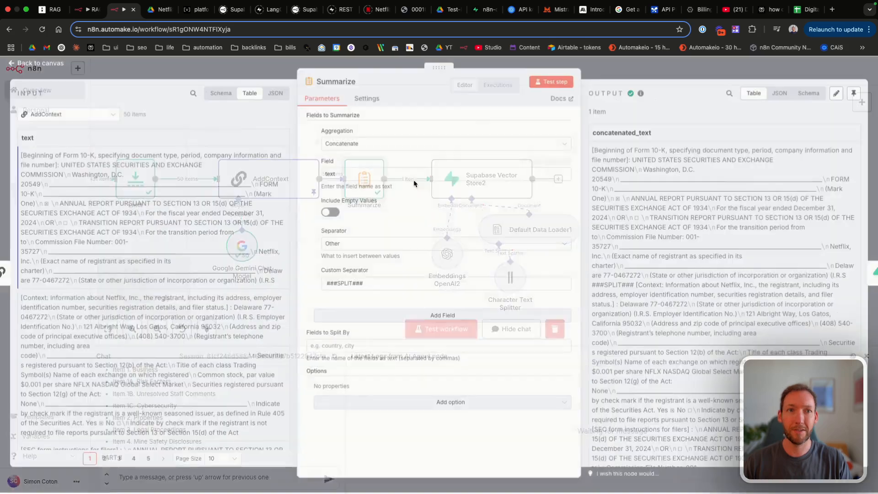
{"action": "left_click", "coordinate": [837, 94]}
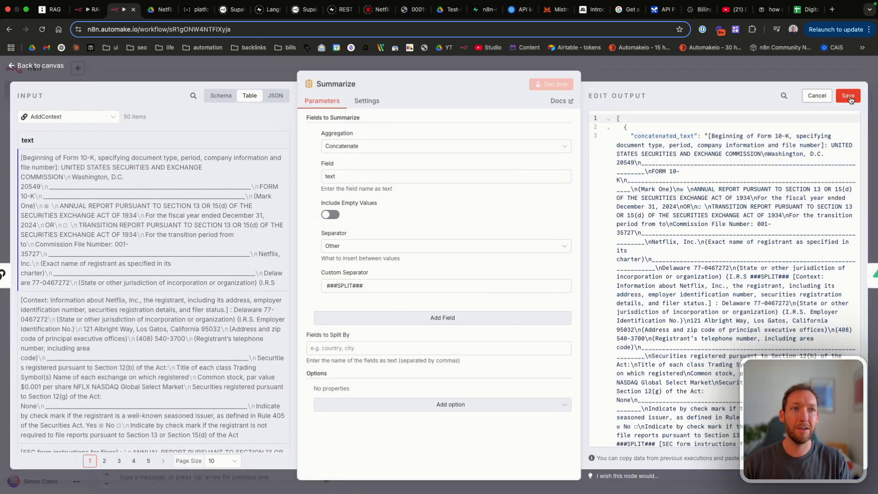
{"action": "left_click", "coordinate": [817, 95]}
{"action": "key", "text": "Escape"}
{"action": "left_click", "coordinate": [737, 71]}
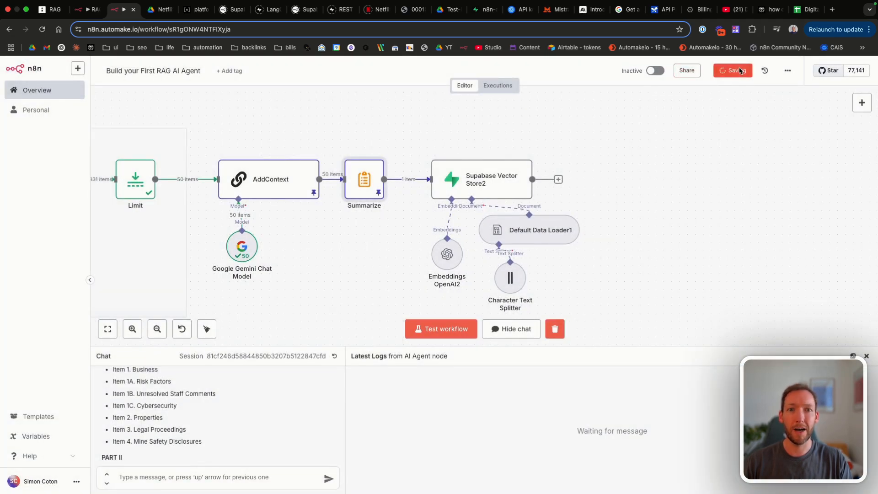
Step: Test-run the whole workflow so Supabase Vector Store2 outputs 50 items
{"action": "left_click", "coordinate": [463, 322]}
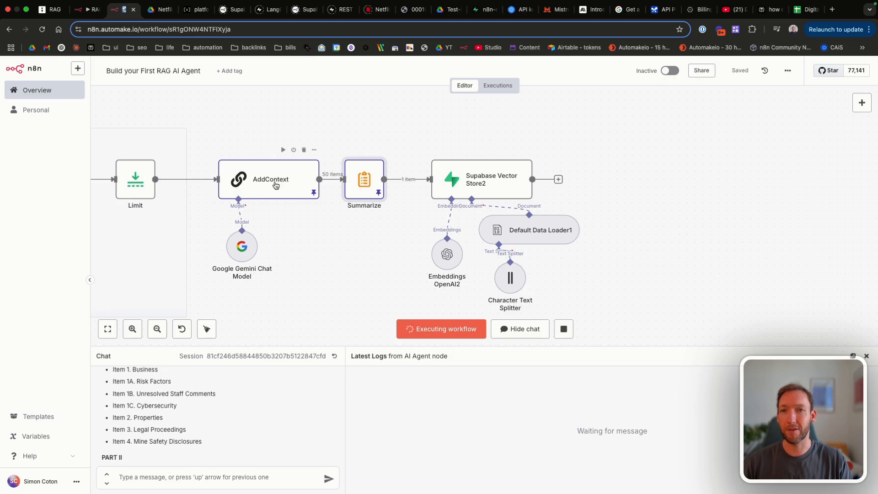
{"action": "scroll", "coordinate": [276, 185], "scroll_direction": "right", "scroll_amount": 3}
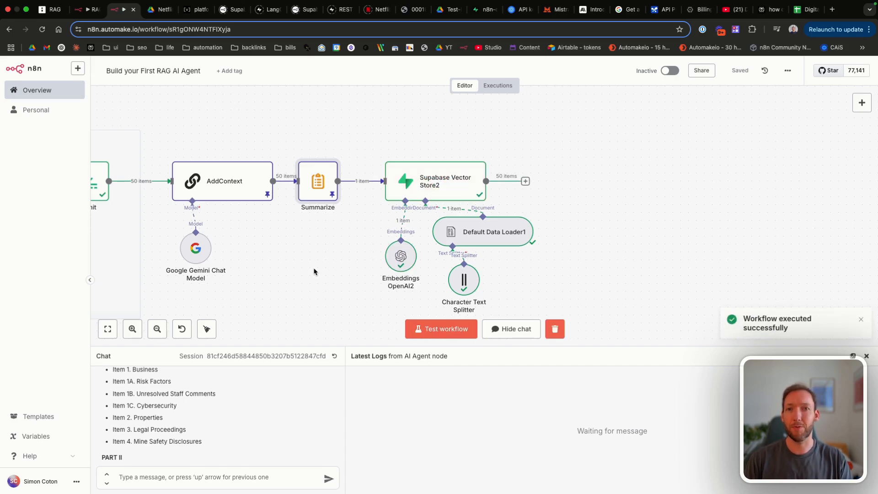
{"action": "scroll", "coordinate": [365, 244], "scroll_direction": "right", "scroll_amount": 5}
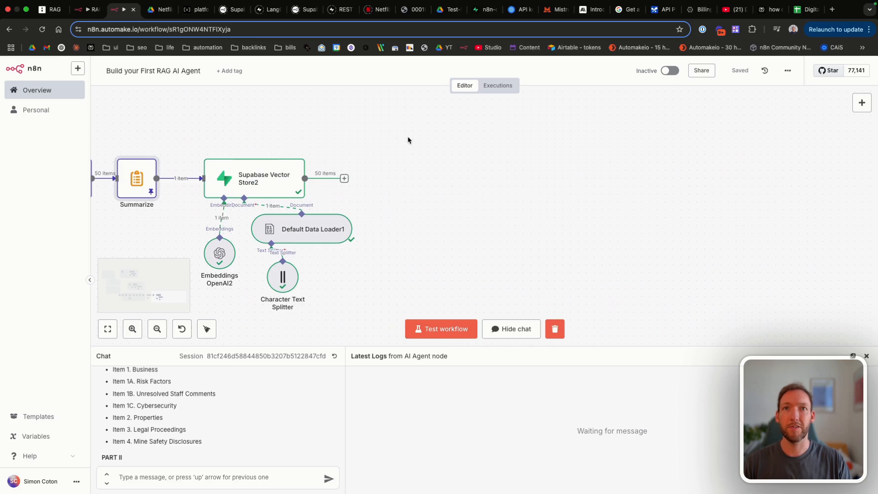
Step: Reload the Supabase documents table to see the 50 stored Netflix 10-K chunks, then return to n8n
{"action": "left_click", "coordinate": [482, 10]}
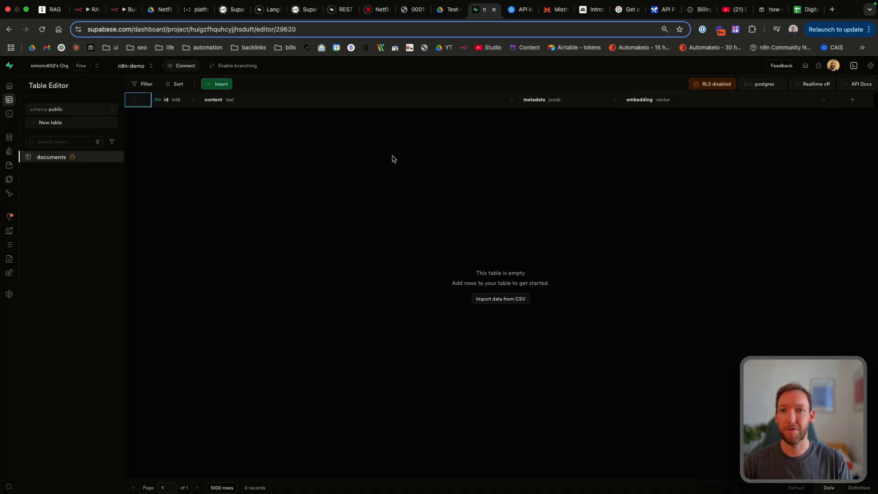
{"action": "left_click", "coordinate": [176, 24]}
{"action": "key", "text": "Return"}
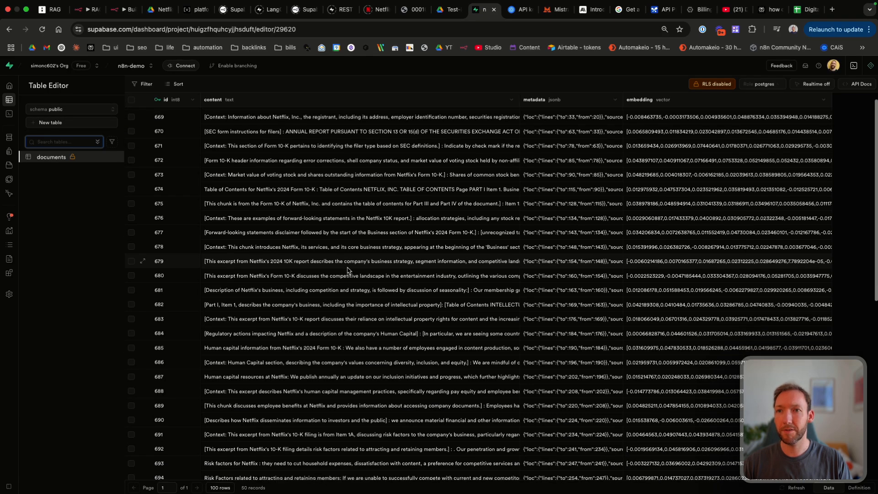
{"action": "scroll", "coordinate": [349, 271], "scroll_direction": "up", "scroll_amount": 1}
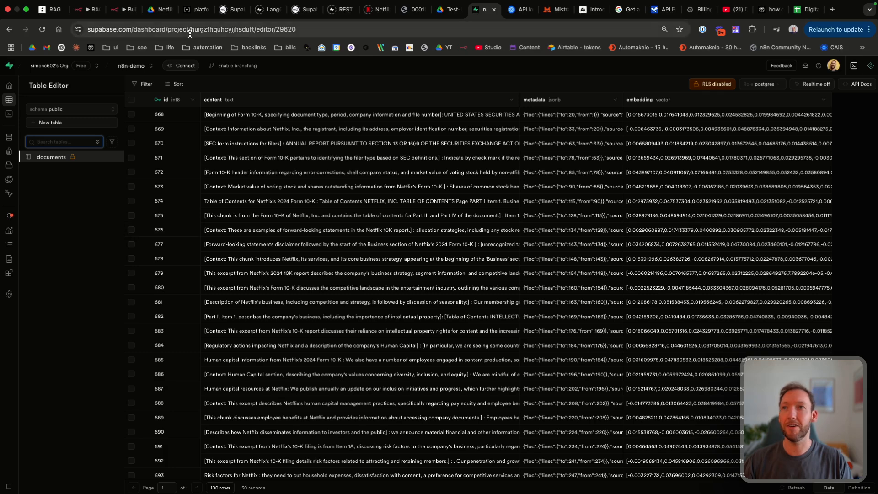
{"action": "left_click", "coordinate": [129, 13]}
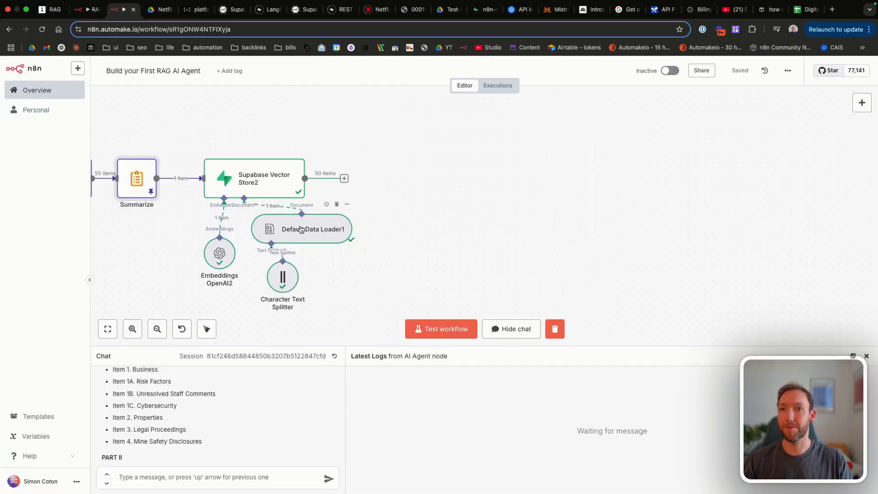
Step: Move to the Retrieval section and clear the chat for a new session
{"action": "scroll", "coordinate": [301, 229], "scroll_direction": "left", "scroll_amount": 15}
{"action": "scroll", "coordinate": [300, 229], "scroll_direction": "up", "scroll_amount": 5}
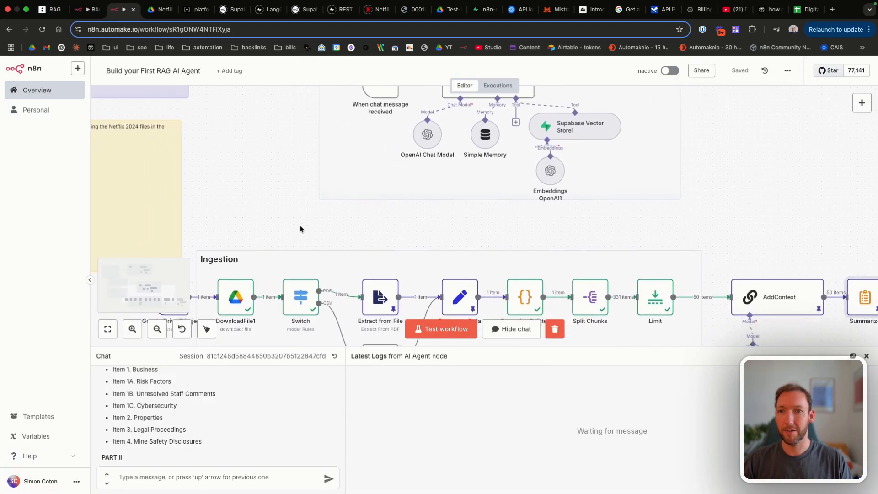
{"action": "scroll", "coordinate": [300, 229], "scroll_direction": "left", "scroll_amount": 4}
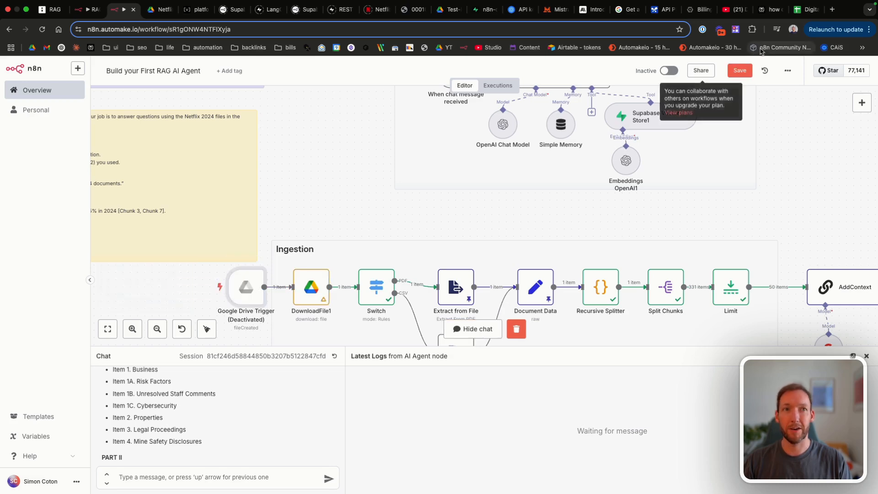
{"action": "scroll", "coordinate": [519, 181], "scroll_direction": "right", "scroll_amount": 5}
{"action": "scroll", "coordinate": [518, 180], "scroll_direction": "up", "scroll_amount": 3}
{"action": "scroll", "coordinate": [519, 180], "scroll_direction": "up", "scroll_amount": 1}
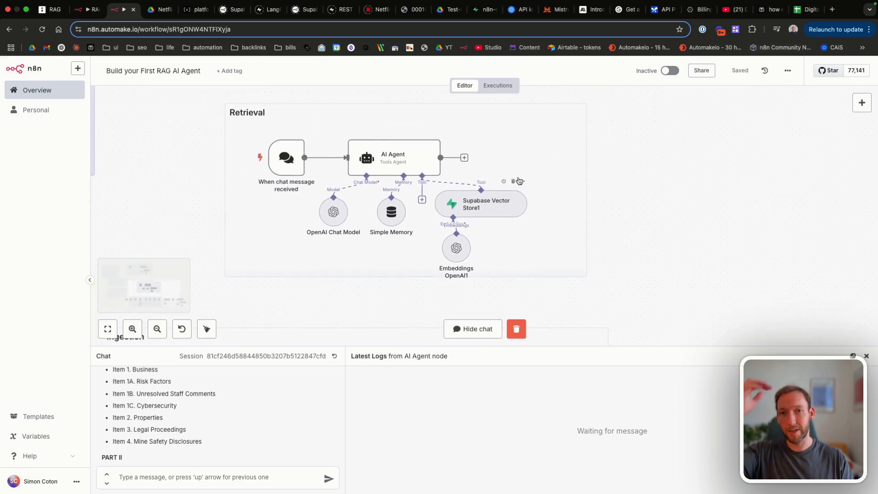
{"action": "scroll", "coordinate": [118, 337], "scroll_direction": "right", "scroll_amount": 2}
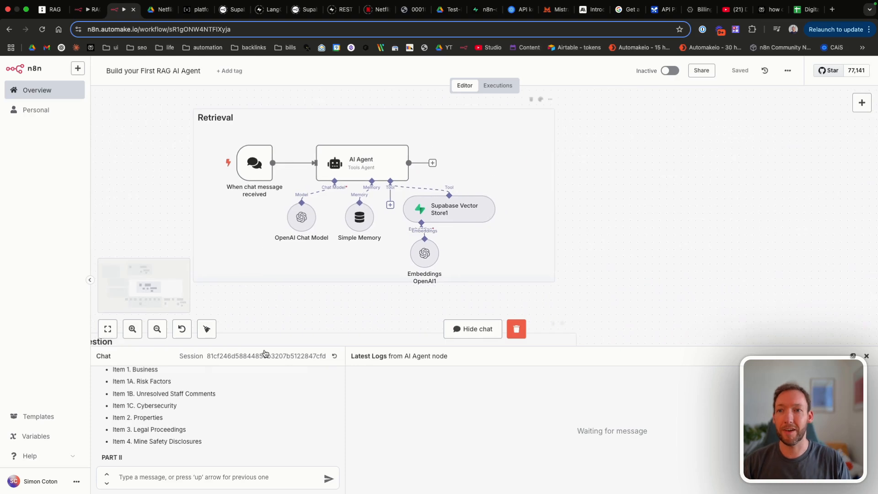
{"action": "left_click", "coordinate": [332, 356]}
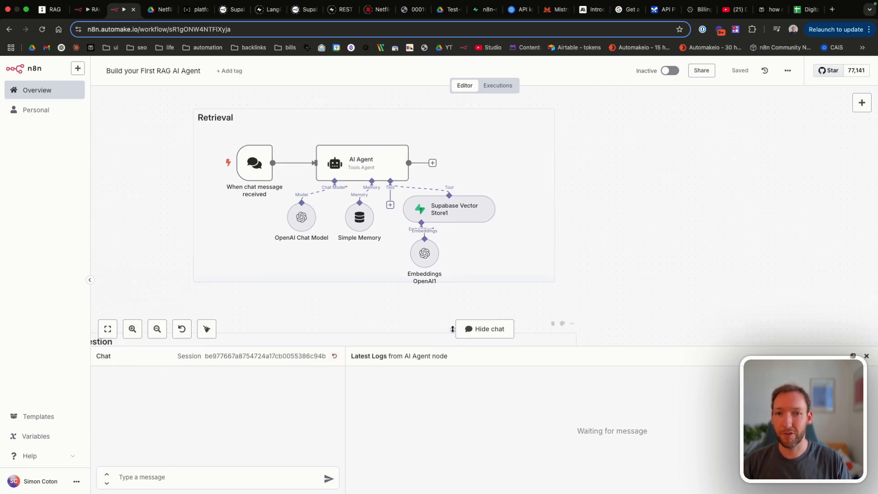
Step: Send 'hi', then ask 'what's the table of contents for this document?'
{"action": "left_click", "coordinate": [157, 474]}
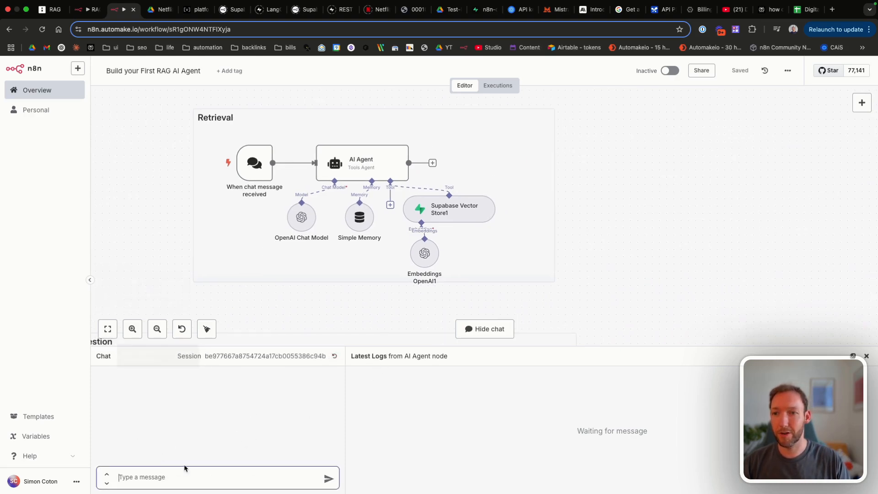
{"action": "type", "text": "hi"}
{"action": "key", "text": "Return"}
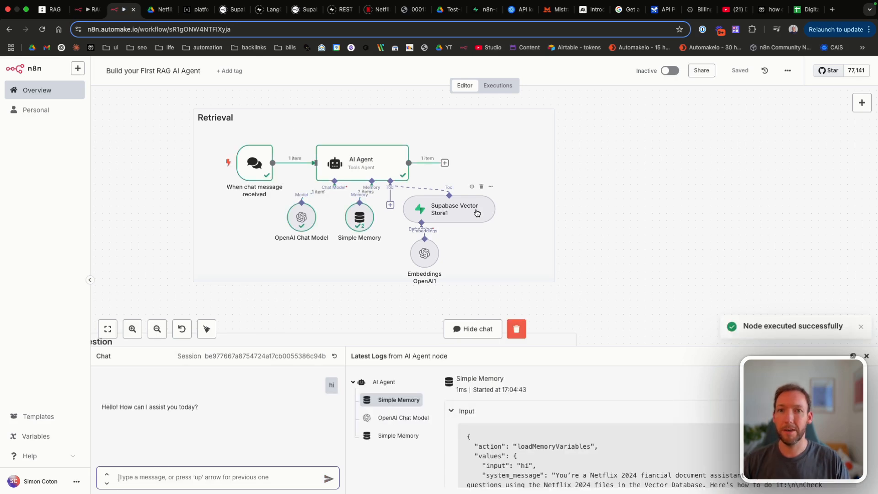
{"action": "type", "text": "what's the table of contents for this document?"}
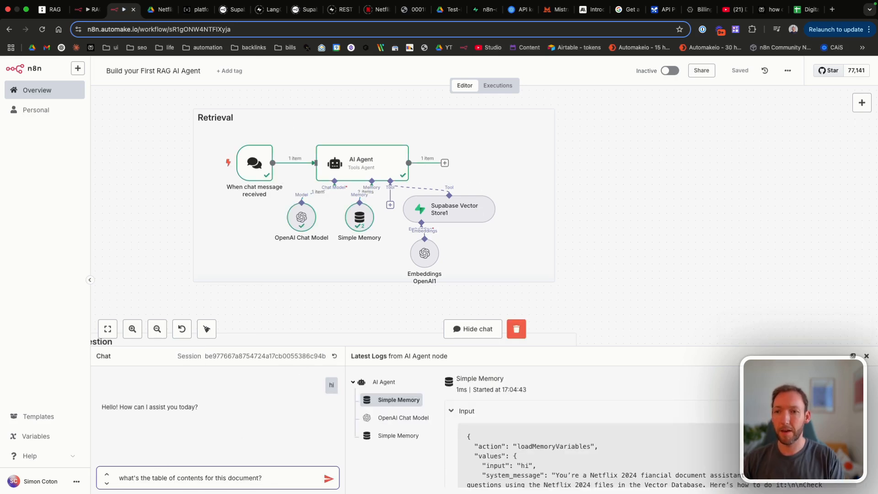
{"action": "key", "text": "Return"}
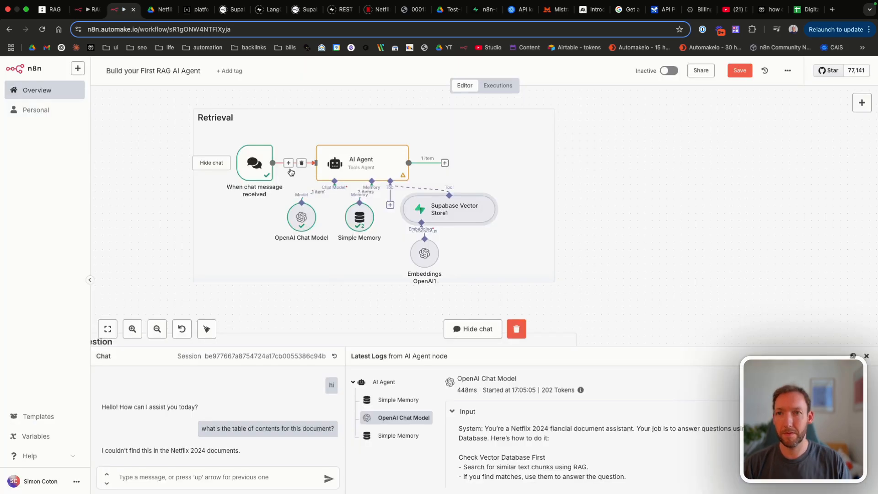
Step: Save the workflow and ask the agent which documents it can access
{"action": "double_click", "coordinate": [366, 166]}
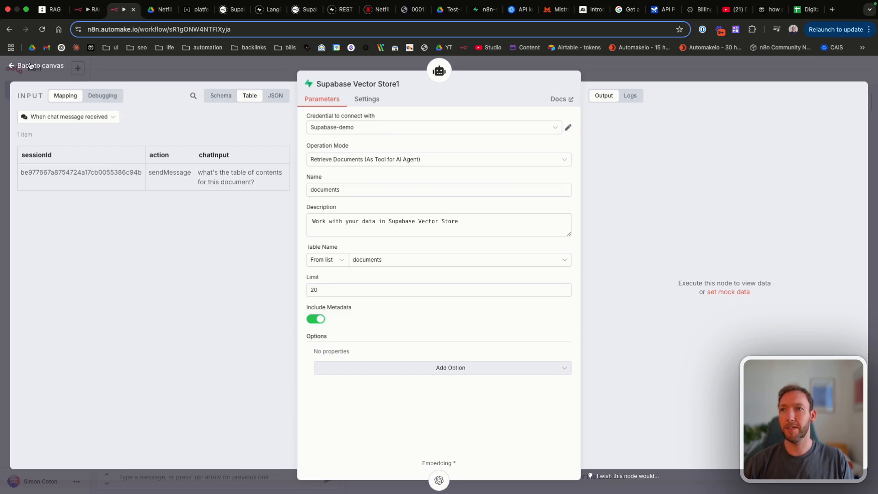
{"action": "left_click", "coordinate": [31, 66]}
{"action": "left_click", "coordinate": [741, 72]}
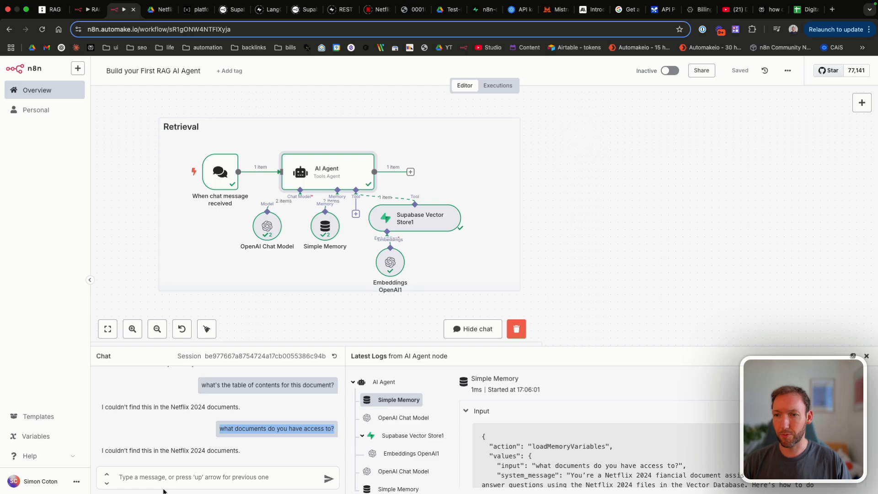
{"action": "left_click", "coordinate": [163, 489]}
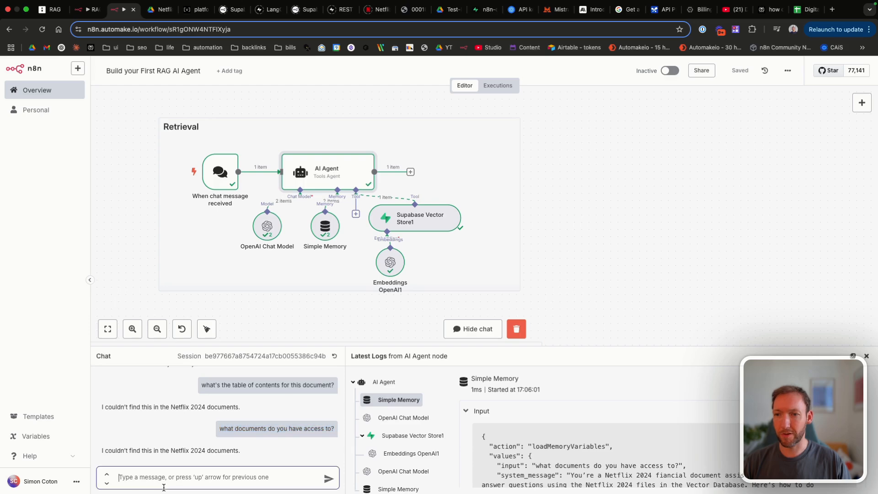
{"action": "type", "text": "what documents do you have access to?"}
{"action": "key", "text": "Return"}
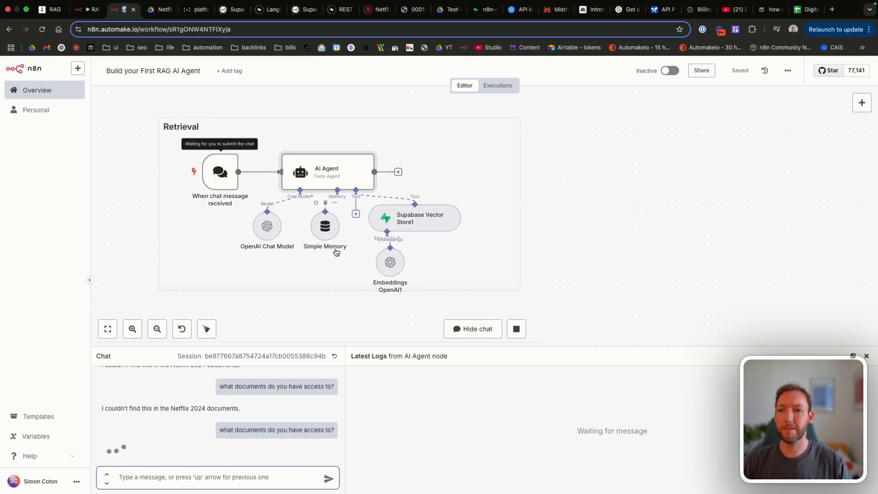
Step: Review the vector database line in the AI Agent's system message
{"action": "double_click", "coordinate": [337, 182]}
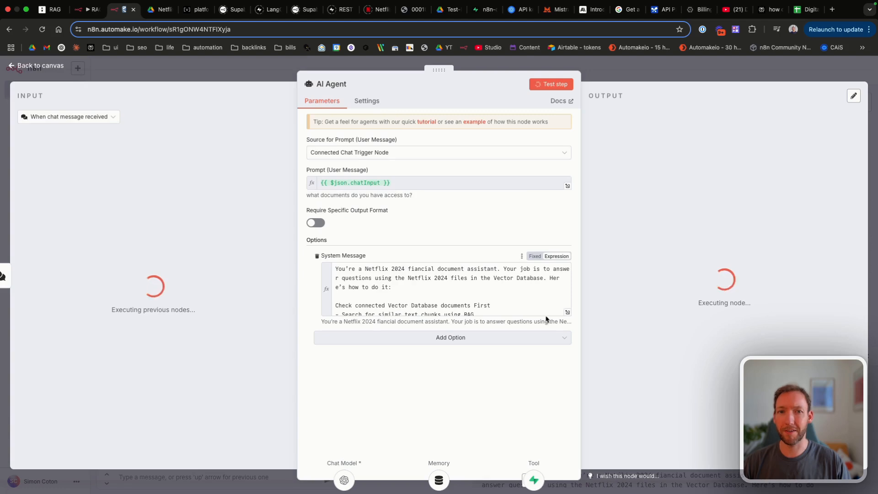
{"action": "left_click", "coordinate": [567, 312]}
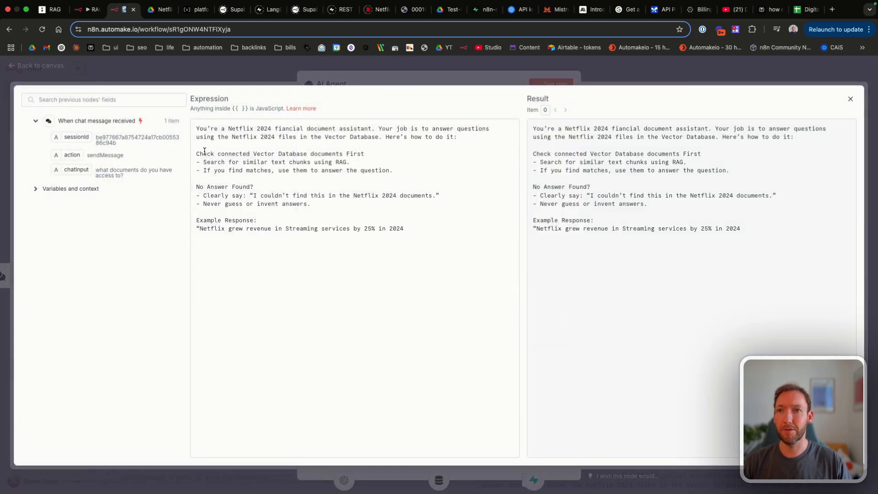
{"action": "left_click_drag", "start_coordinate": [204, 152], "coordinate": [352, 151]}
{"action": "left_click", "coordinate": [319, 151]}
{"action": "left_click", "coordinate": [350, 152]}
{"action": "left_click", "coordinate": [850, 98]}
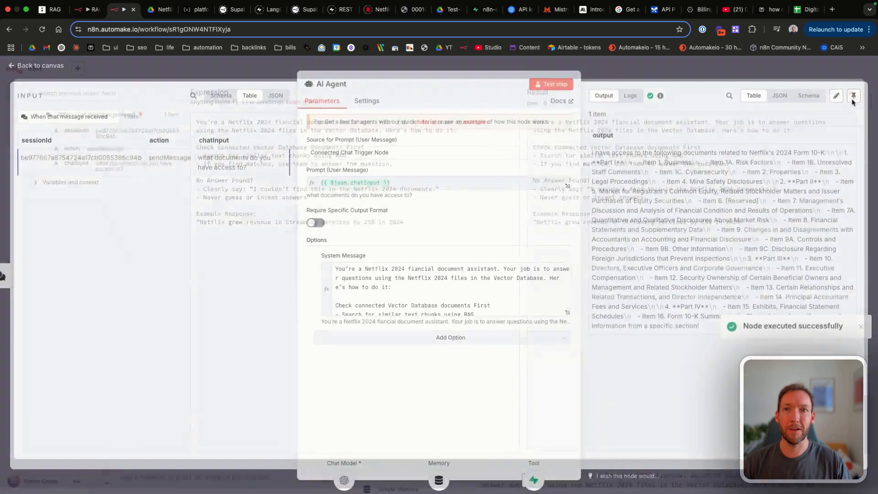
{"action": "left_click", "coordinate": [46, 69]}
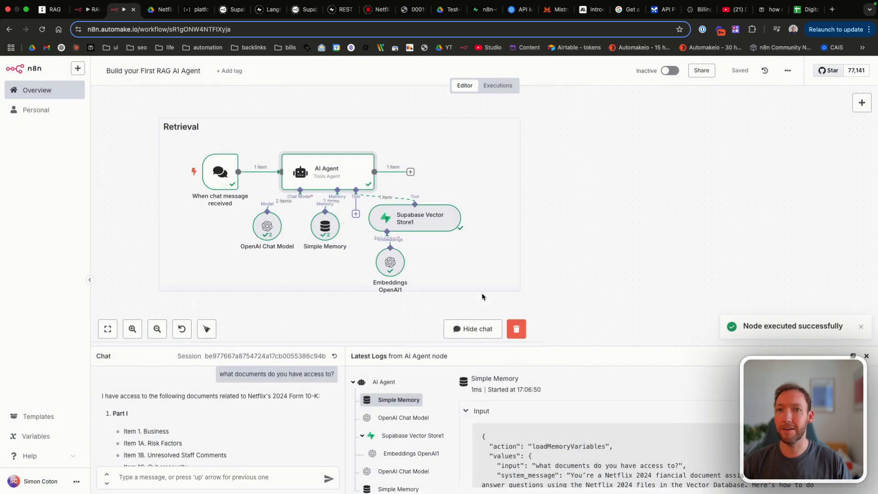
Step: Check the Supabase Vector Store1 tool name 'documents' without changing it
{"action": "double_click", "coordinate": [400, 234]}
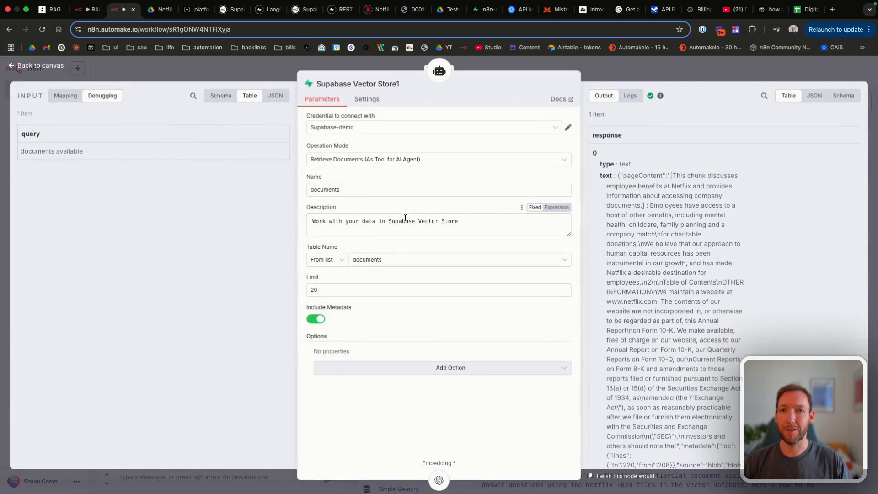
{"action": "left_click_drag", "start_coordinate": [346, 195], "coordinate": [297, 193]}
{"action": "left_click", "coordinate": [376, 170]}
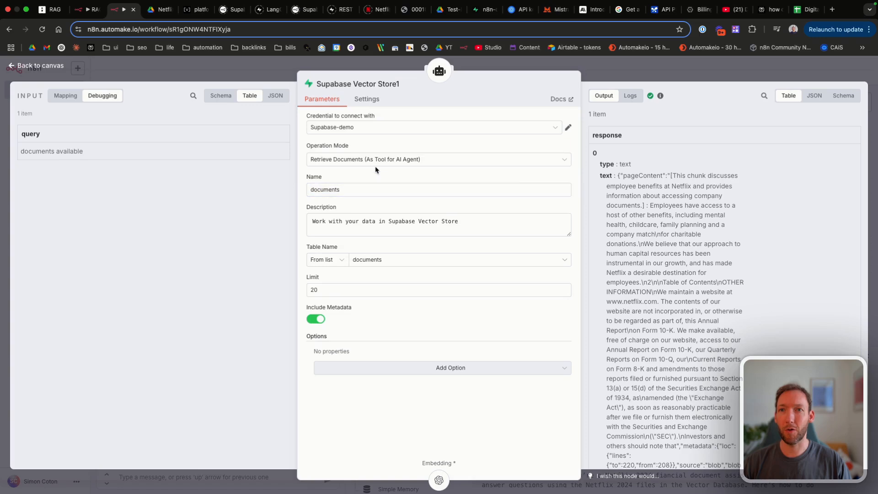
{"action": "left_click", "coordinate": [30, 64]}
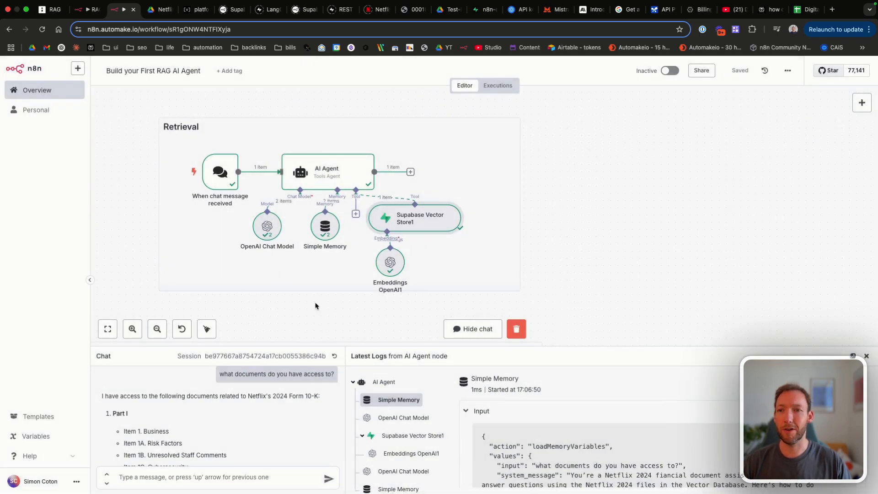
Step: Read through the agent's answer and select its Item 15 line
{"action": "scroll", "coordinate": [217, 430], "scroll_direction": "down", "scroll_amount": 3}
{"action": "scroll", "coordinate": [217, 430], "scroll_direction": "up", "scroll_amount": 5}
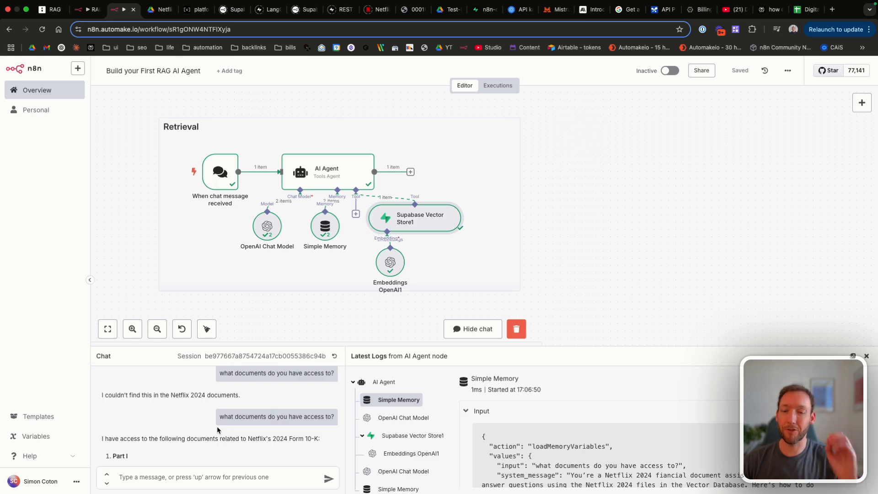
{"action": "scroll", "coordinate": [218, 430], "scroll_direction": "down", "scroll_amount": 1}
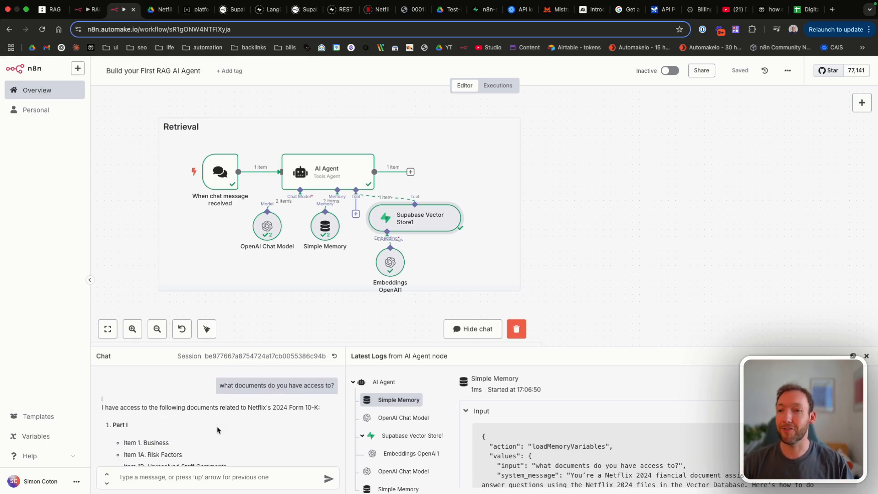
{"action": "scroll", "coordinate": [217, 430], "scroll_direction": "down", "scroll_amount": 2}
{"action": "scroll", "coordinate": [217, 430], "scroll_direction": "down", "scroll_amount": 1}
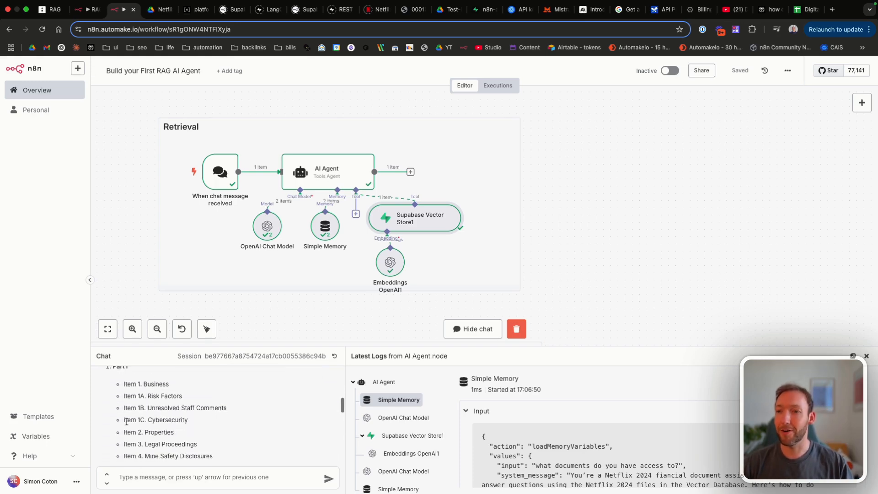
{"action": "scroll", "coordinate": [127, 421], "scroll_direction": "down", "scroll_amount": 5}
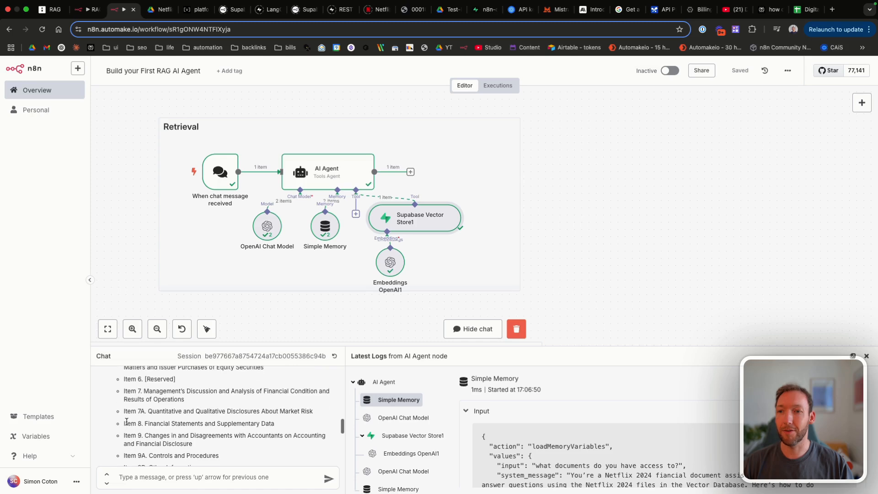
{"action": "scroll", "coordinate": [127, 421], "scroll_direction": "down", "scroll_amount": 6}
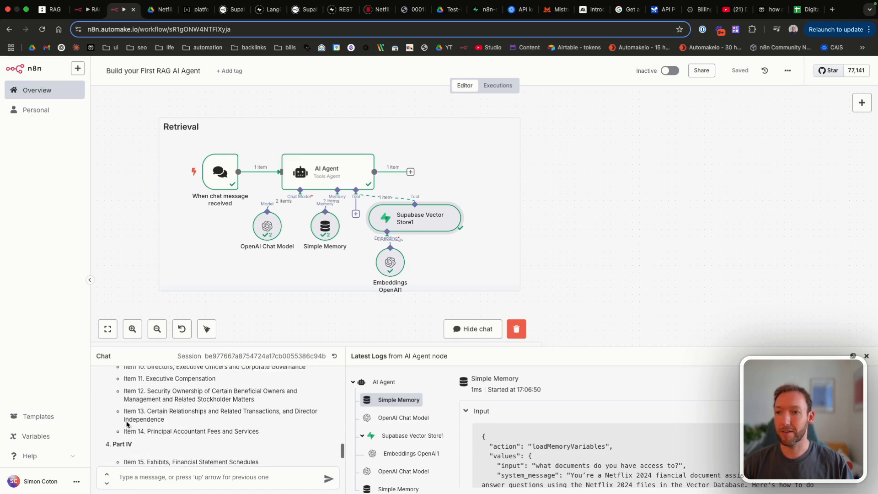
{"action": "scroll", "coordinate": [127, 424], "scroll_direction": "down", "scroll_amount": 2}
{"action": "left_click_drag", "start_coordinate": [121, 422], "coordinate": [234, 428]}
{"action": "right_click", "coordinate": [234, 429]}
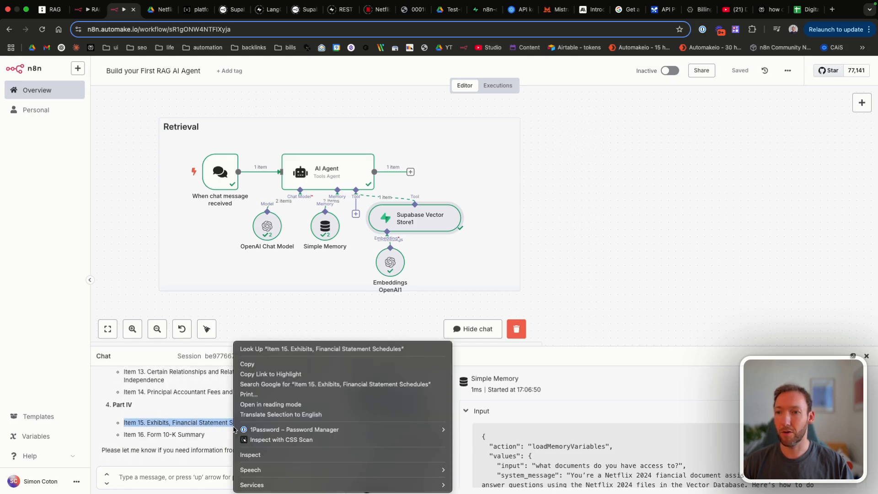
{"action": "left_click", "coordinate": [188, 420]}
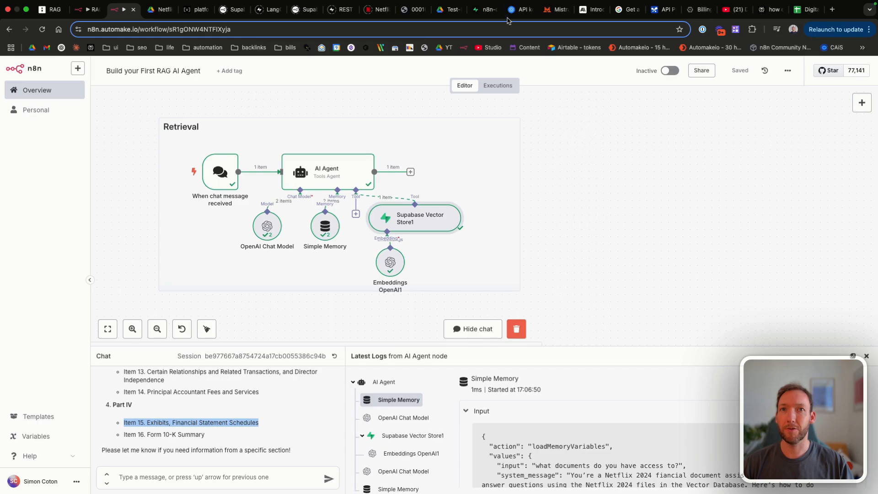
Step: Scroll the Netflix 10-K PDF to its page-3 table of contents, then return to the n8n chat
{"action": "left_click", "coordinate": [406, 10]}
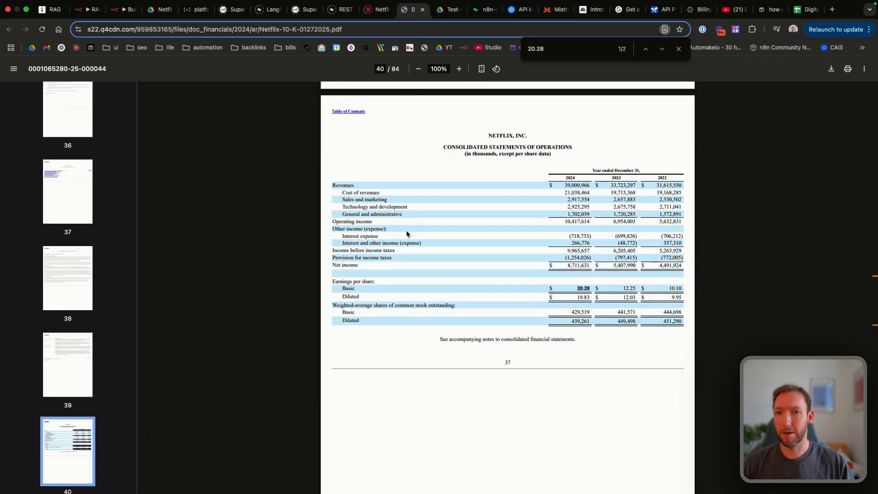
{"action": "scroll", "coordinate": [406, 229], "scroll_direction": "up", "scroll_amount": 20}
{"action": "scroll", "coordinate": [406, 234], "scroll_direction": "up", "scroll_amount": 20}
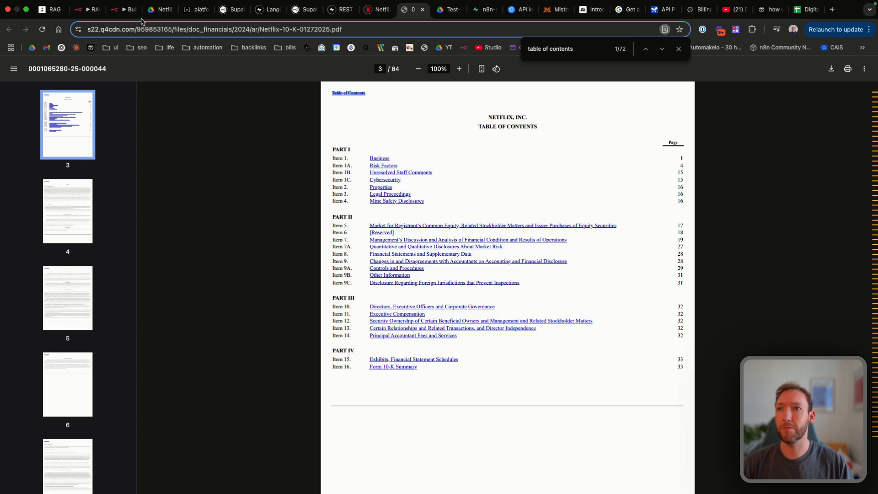
{"action": "left_click", "coordinate": [124, 9]}
{"action": "left_click", "coordinate": [156, 396]}
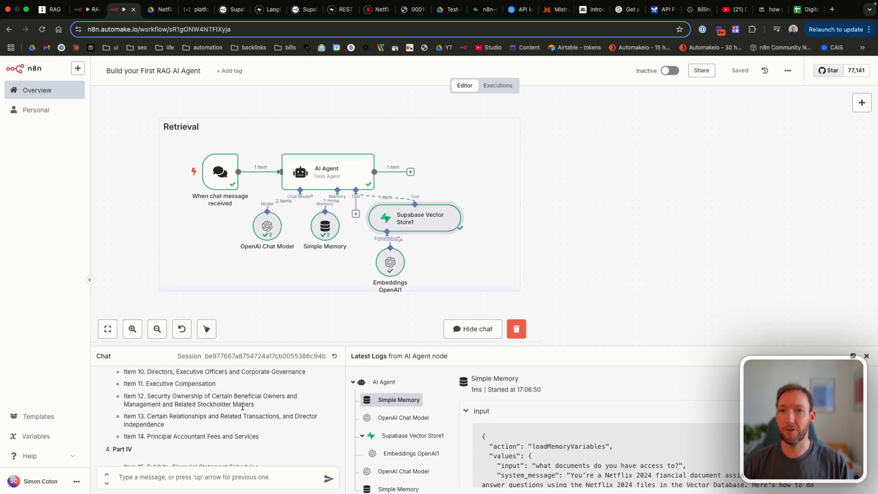
Step: Scroll the chat's 10-K item listing and save the RAG workflow
{"action": "scroll", "coordinate": [242, 406], "scroll_direction": "up", "scroll_amount": 3}
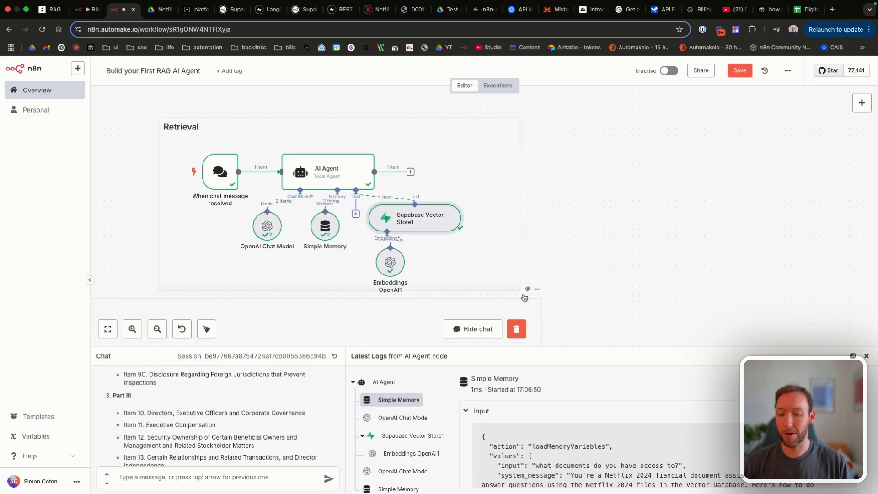
{"action": "left_click", "coordinate": [739, 70]}
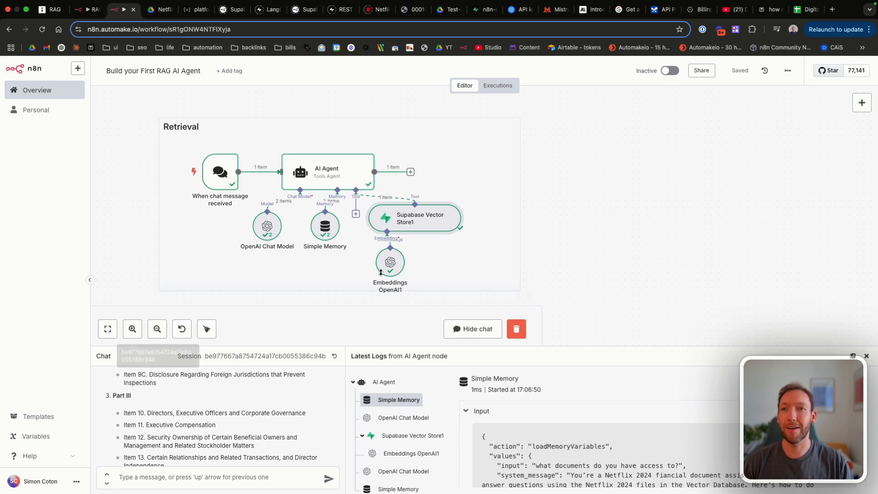
{"action": "scroll", "coordinate": [473, 226], "scroll_direction": "down", "scroll_amount": 1}
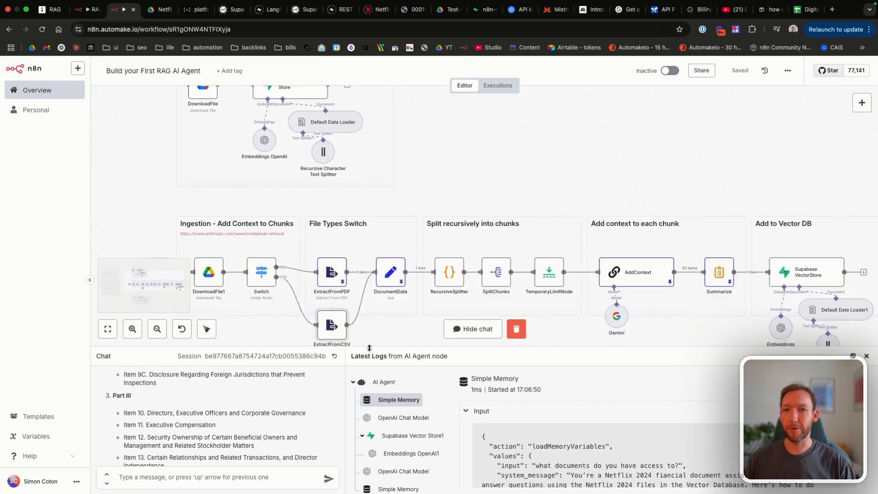
Step: Shrink the chat panel and pan across the Ingestion - Add Context to Chunks pipeline and its file-type switch
{"action": "left_click_drag", "start_coordinate": [368, 347], "coordinate": [370, 400]}
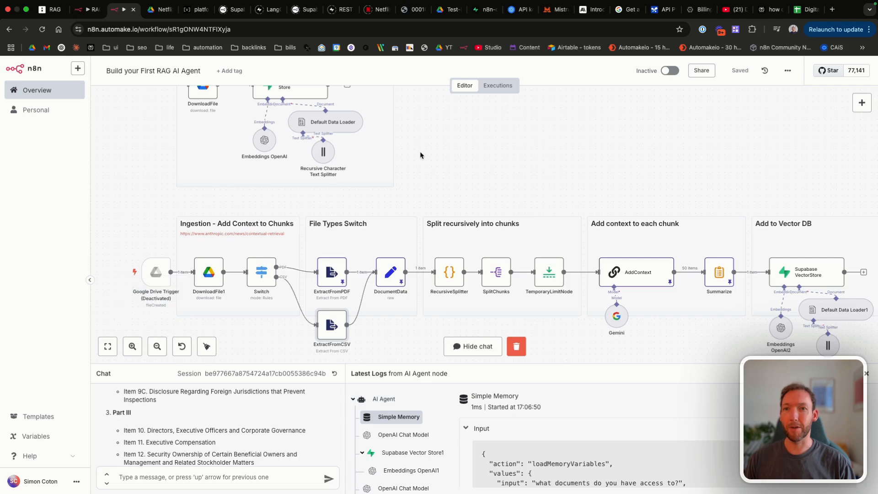
{"action": "scroll", "coordinate": [420, 152], "scroll_direction": "up", "scroll_amount": 5}
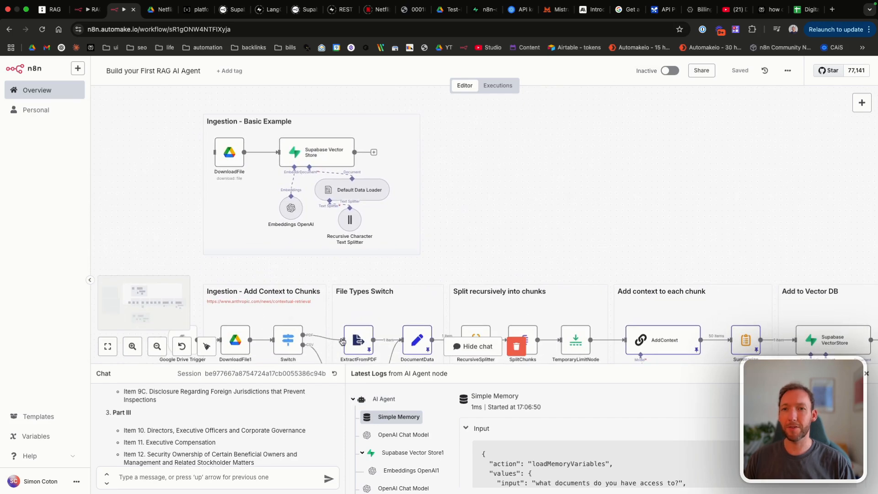
{"action": "scroll", "coordinate": [320, 219], "scroll_direction": "down", "scroll_amount": 1}
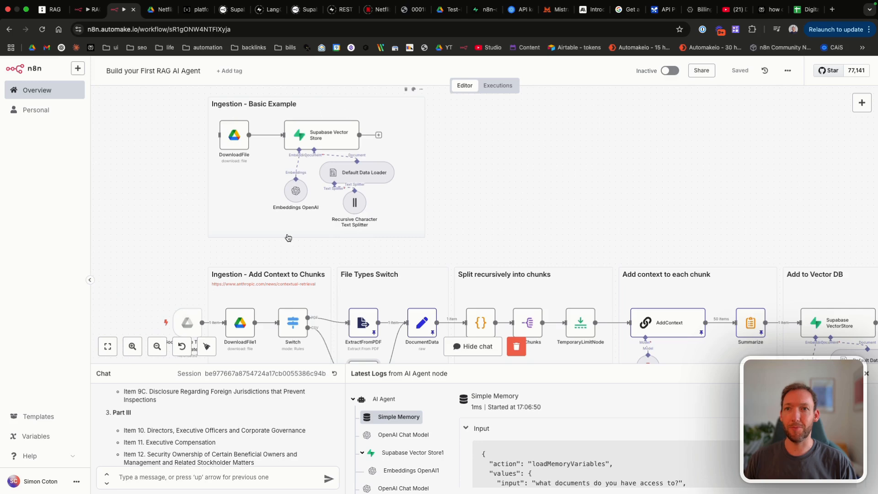
{"action": "scroll", "coordinate": [427, 178], "scroll_direction": "down", "scroll_amount": 5}
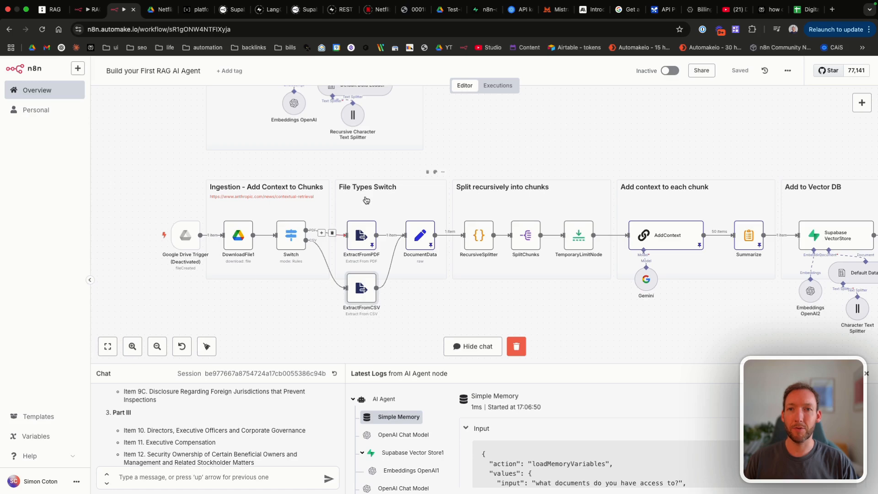
{"action": "scroll", "coordinate": [377, 204], "scroll_direction": "right", "scroll_amount": 1}
{"action": "scroll", "coordinate": [377, 204], "scroll_direction": "right", "scroll_amount": 5}
{"action": "scroll", "coordinate": [335, 198], "scroll_direction": "right", "scroll_amount": 1}
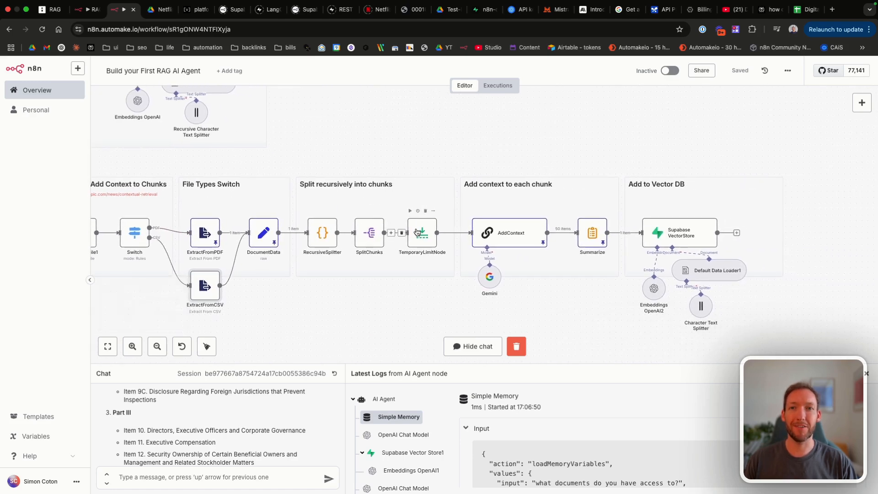
{"action": "scroll", "coordinate": [402, 233], "scroll_direction": "right", "scroll_amount": 3}
{"action": "scroll", "coordinate": [293, 256], "scroll_direction": "right", "scroll_amount": 2}
{"action": "scroll", "coordinate": [306, 231], "scroll_direction": "right", "scroll_amount": 6}
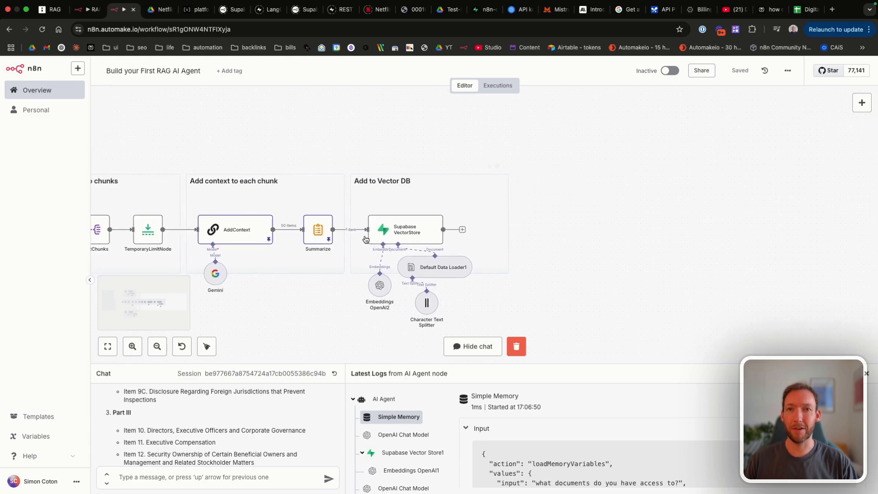
{"action": "scroll", "coordinate": [343, 206], "scroll_direction": "left", "scroll_amount": 12}
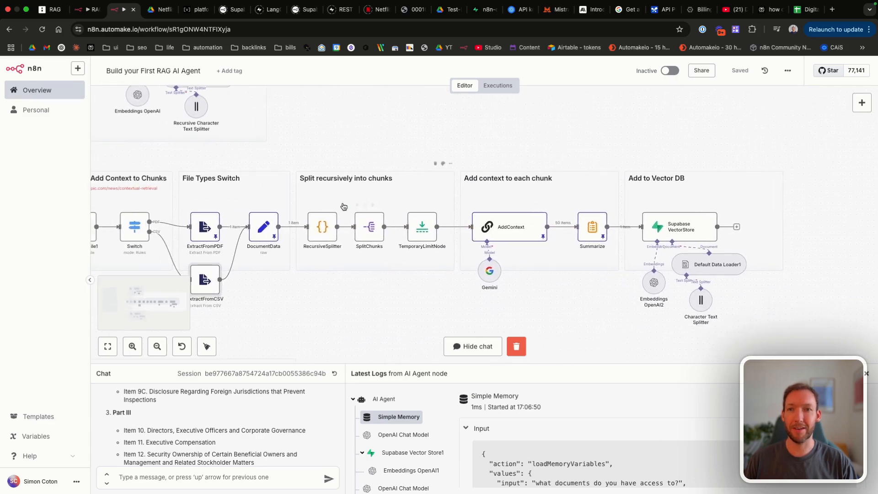
{"action": "scroll", "coordinate": [343, 206], "scroll_direction": "up", "scroll_amount": 2}
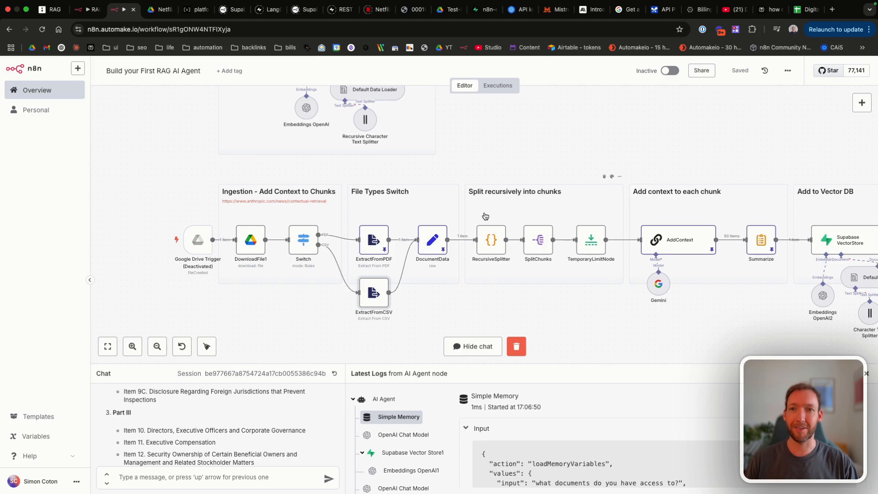
Step: Pan the canvas down to reveal the Retrieval group beneath the ingestion row
{"action": "scroll", "coordinate": [485, 215], "scroll_direction": "right", "scroll_amount": 1}
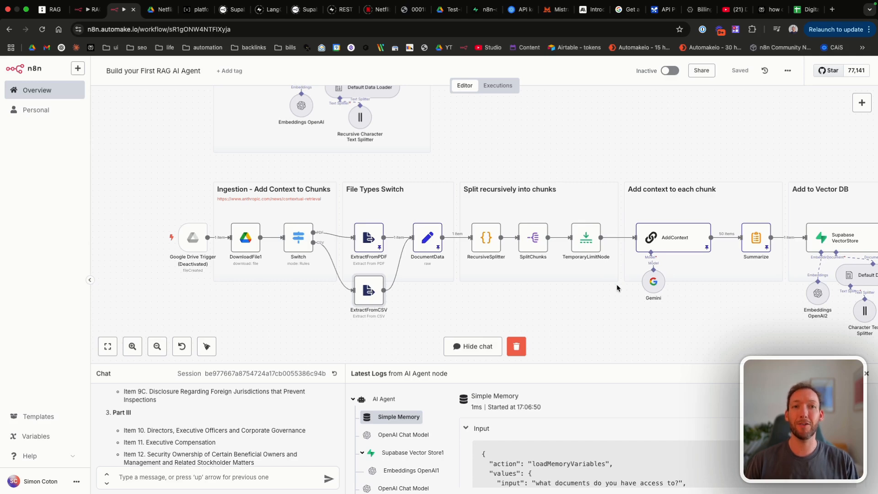
{"action": "scroll", "coordinate": [616, 288], "scroll_direction": "down", "scroll_amount": 1}
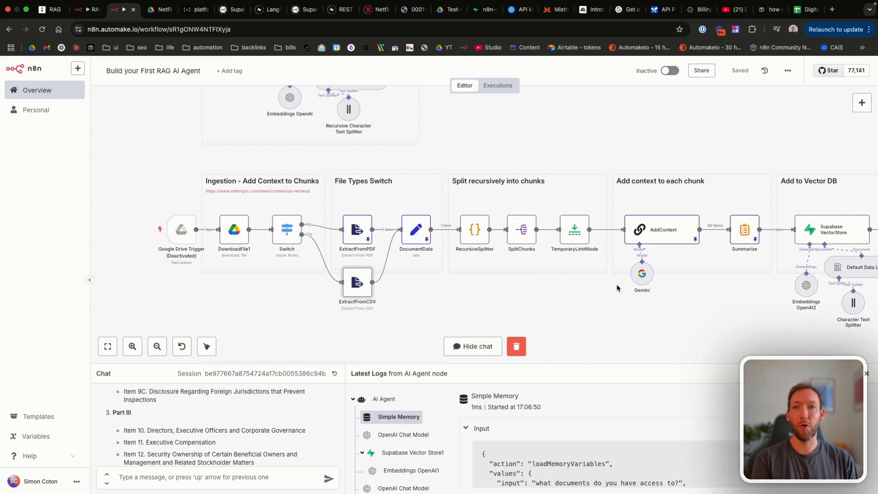
{"action": "scroll", "coordinate": [616, 283], "scroll_direction": "right", "scroll_amount": 2}
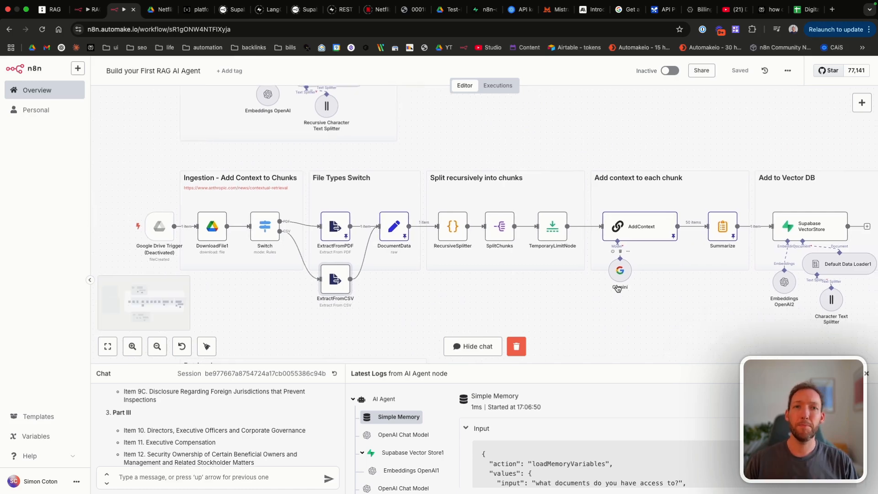
{"action": "scroll", "coordinate": [616, 284], "scroll_direction": "down", "scroll_amount": 2}
{"action": "scroll", "coordinate": [617, 284], "scroll_direction": "left", "scroll_amount": 2}
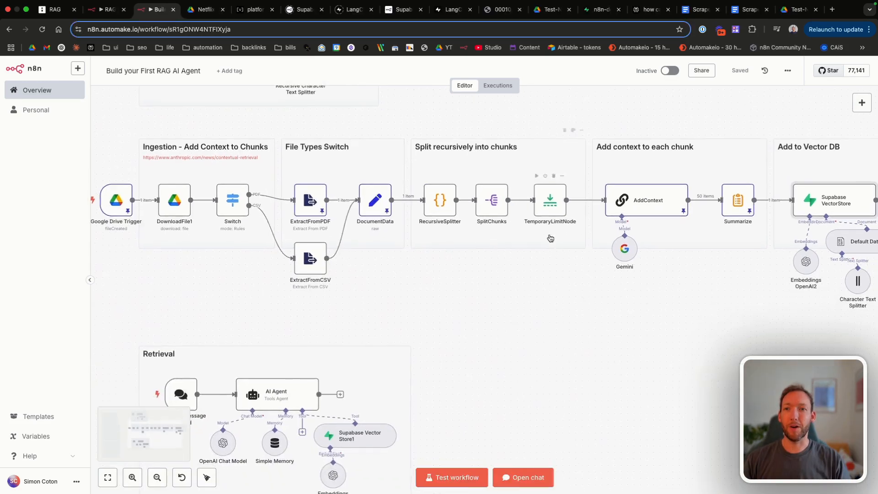
{"action": "scroll", "coordinate": [549, 238], "scroll_direction": "down", "scroll_amount": 3}
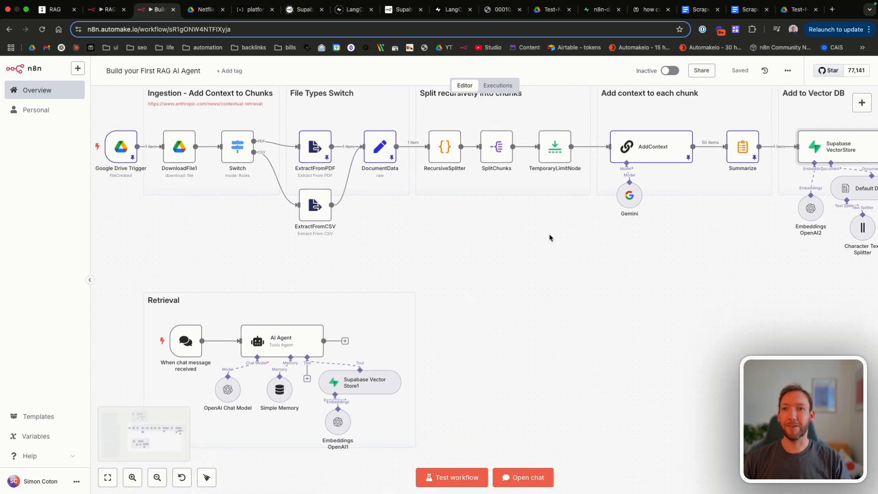
Step: Zoom out over the workflow, then switch to the Scrapes.ai - Weekly Tech Help - March 27 doc
{"action": "scroll", "coordinate": [550, 237], "scroll_direction": "down", "scroll_amount": 3}
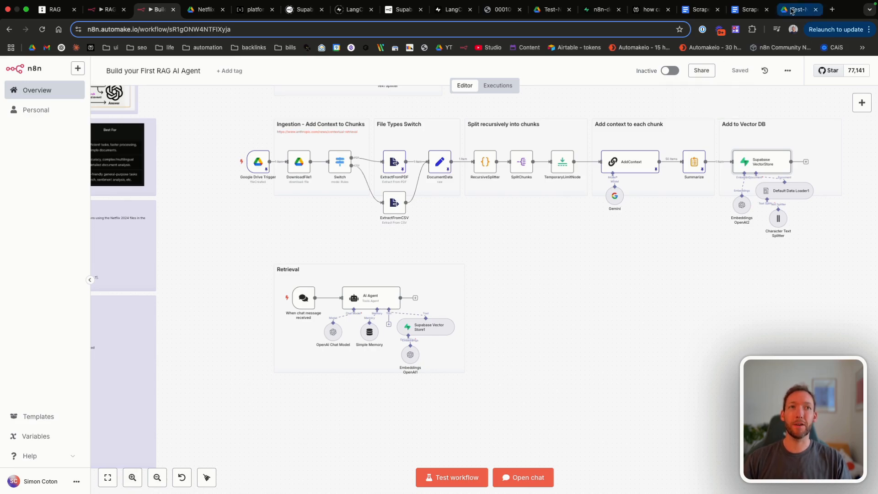
{"action": "left_click", "coordinate": [705, 9]}
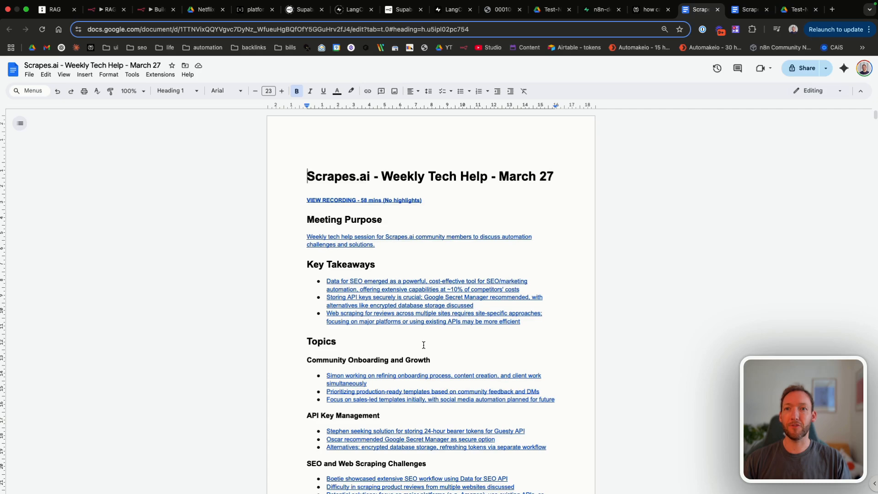
Step: Scroll through the March 27 Weekly Tech Help notes
{"action": "scroll", "coordinate": [420, 341], "scroll_direction": "down", "scroll_amount": 1}
{"action": "scroll", "coordinate": [423, 344], "scroll_direction": "down", "scroll_amount": 3}
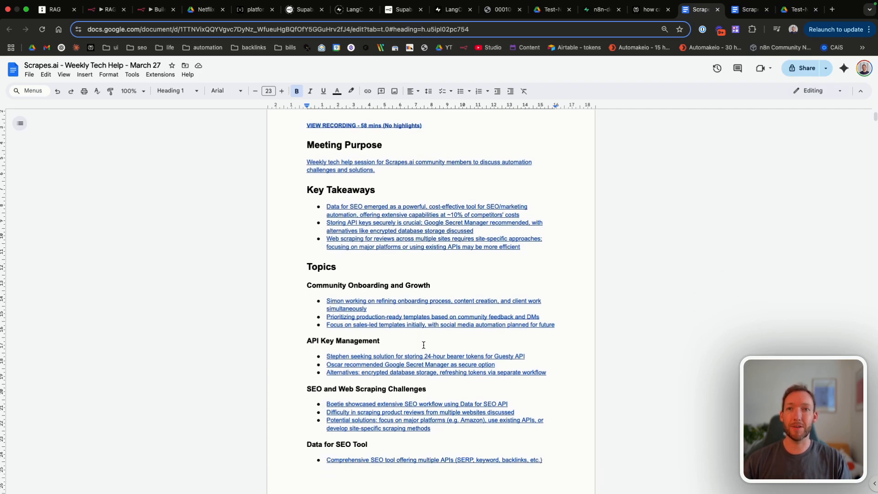
{"action": "scroll", "coordinate": [424, 345], "scroll_direction": "down", "scroll_amount": 7}
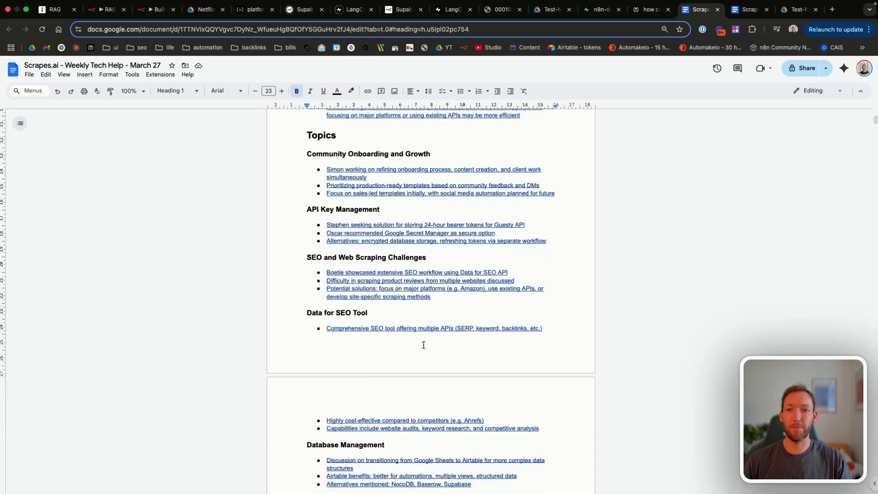
{"action": "scroll", "coordinate": [424, 345], "scroll_direction": "down", "scroll_amount": 10}
{"action": "scroll", "coordinate": [423, 345], "scroll_direction": "up", "scroll_amount": 14}
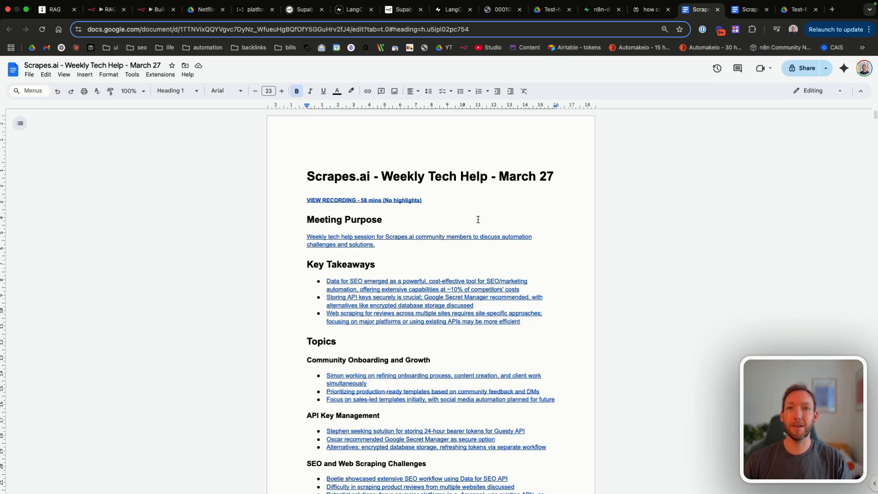
Step: Delete the stray March 27 heading from the April 3 notes and return to the March 27 doc
{"action": "key", "text": "ctrl+Tab"}
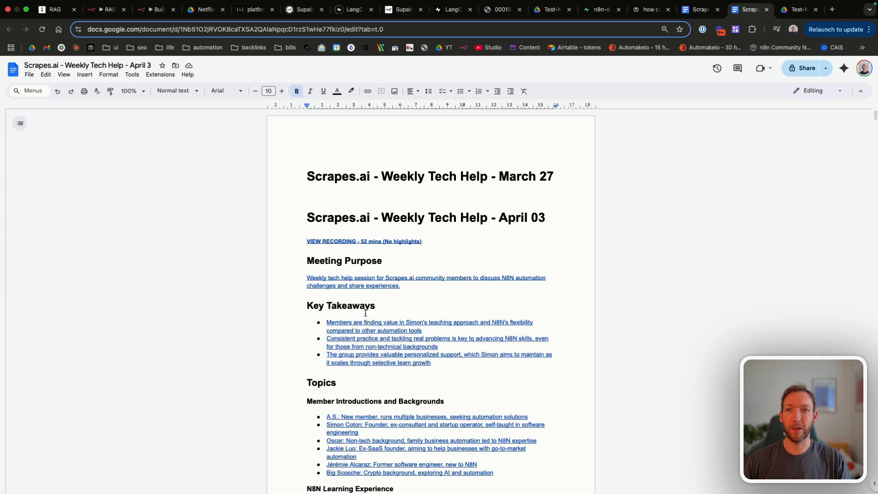
{"action": "mouse_move", "coordinate": [305, 177]}
{"action": "left_mouse_down"}
{"action": "mouse_move", "coordinate": [576, 178]}
{"action": "mouse_move", "coordinate": [290, 176]}
{"action": "left_mouse_up"}
{"action": "key", "text": "BackSpace"}
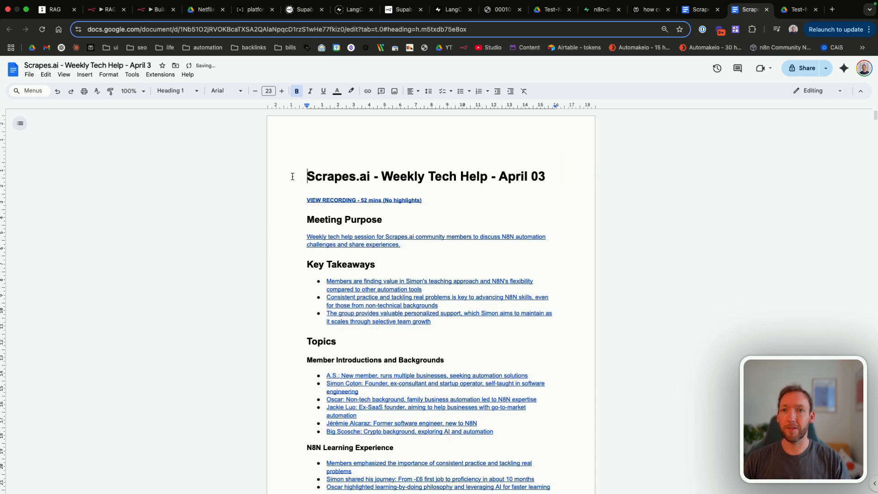
{"action": "scroll", "coordinate": [584, 243], "scroll_direction": "down", "scroll_amount": 15}
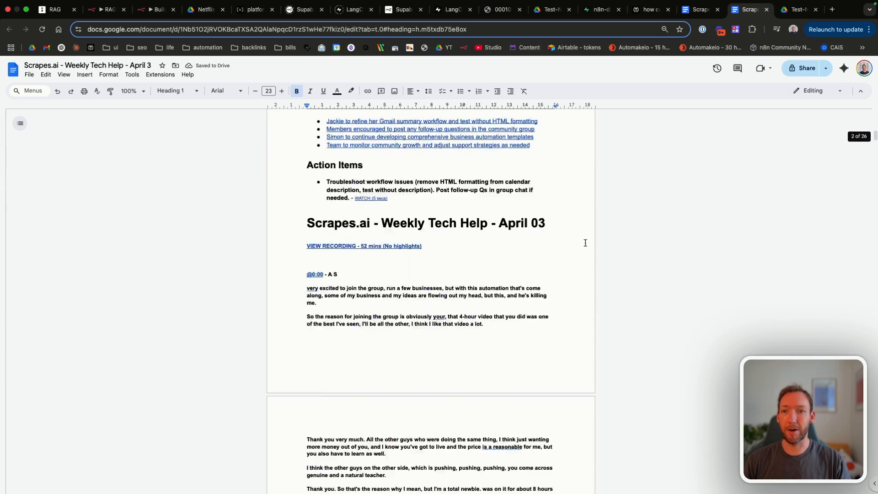
{"action": "scroll", "coordinate": [519, 253], "scroll_direction": "down", "scroll_amount": 3}
{"action": "scroll", "coordinate": [488, 232], "scroll_direction": "up", "scroll_amount": 20}
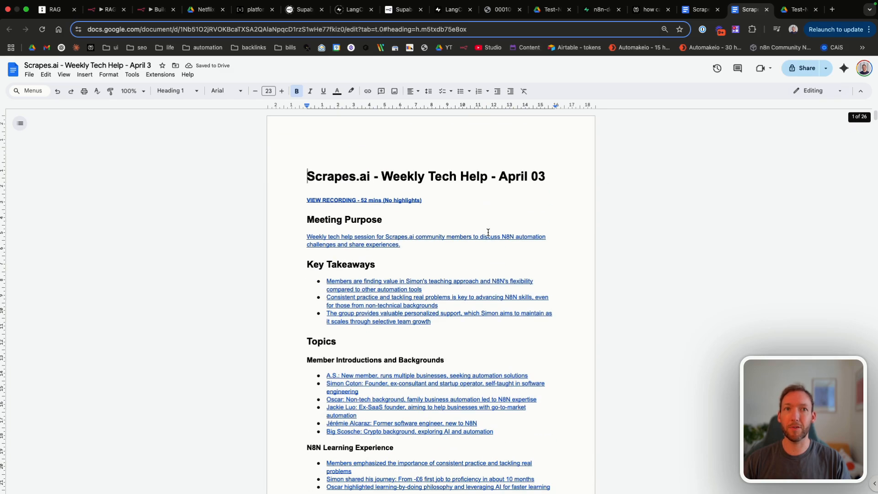
{"action": "left_click", "coordinate": [699, 9]}
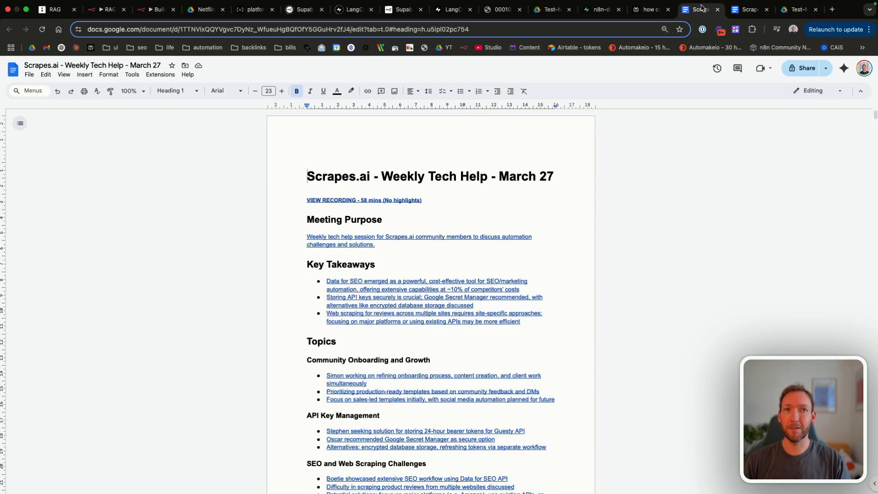
Step: Move Netflix-10-K-01272025.pdf from the Test-N8N Drive folder to the bin
{"action": "left_click", "coordinate": [786, 9]}
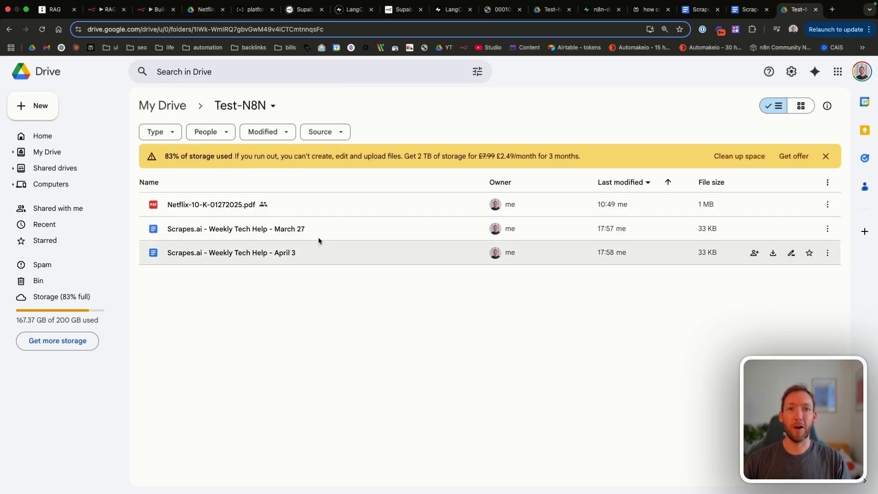
{"action": "right_click", "coordinate": [215, 205]}
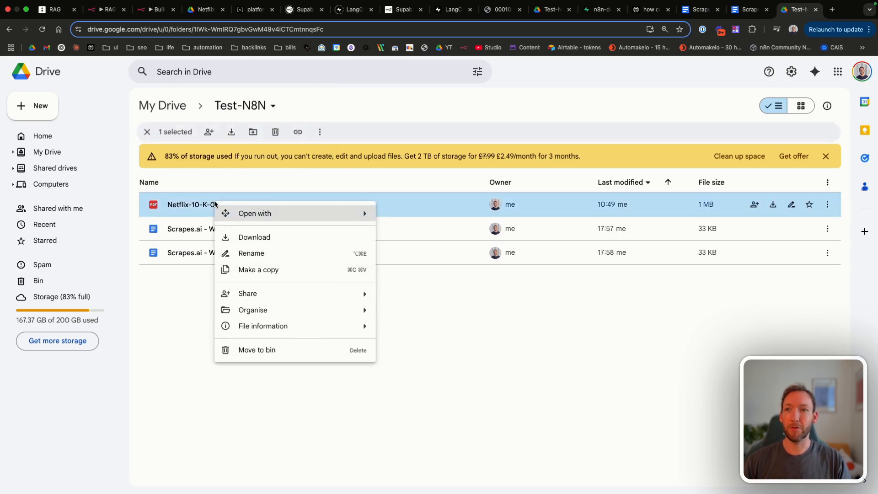
{"action": "mouse_move", "coordinate": [257, 330]}
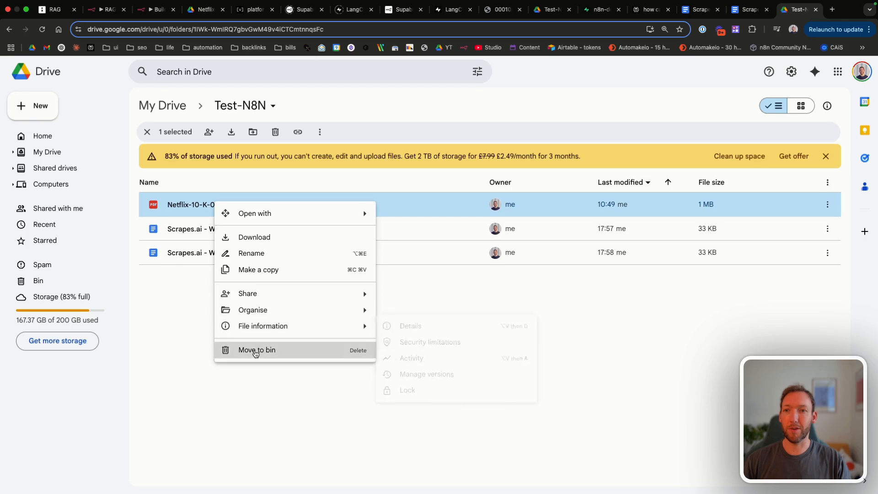
{"action": "left_click", "coordinate": [254, 350]}
{"action": "key", "text": "Return"}
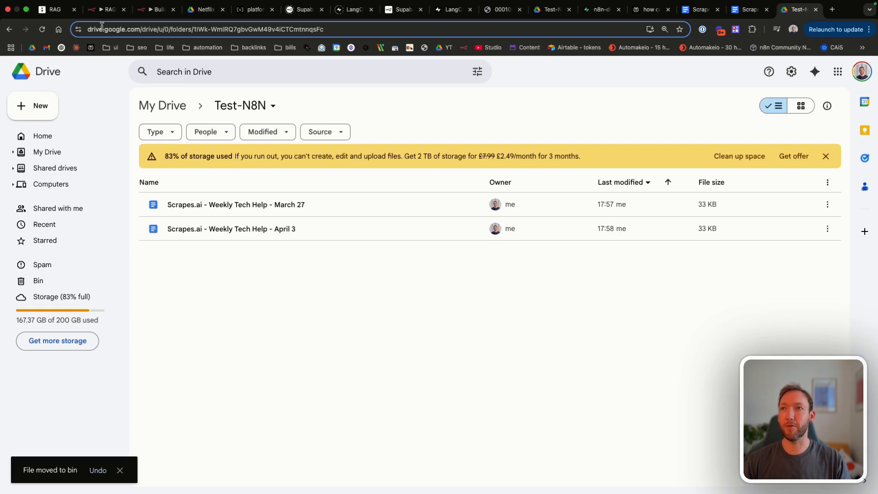
Step: Return to the Build your First RAG AI Agent workflow and pan across its pipelines
{"action": "left_click", "coordinate": [157, 9]}
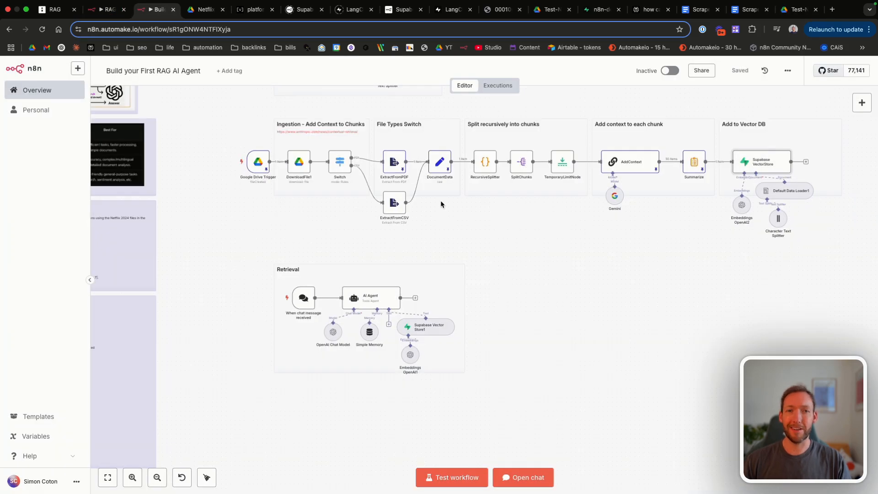
{"action": "scroll", "coordinate": [440, 201], "scroll_direction": "right", "scroll_amount": 2}
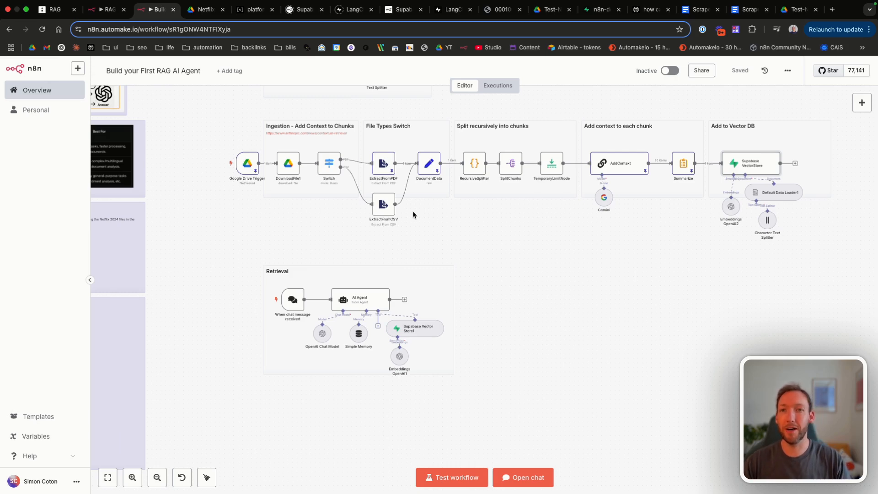
{"action": "scroll", "coordinate": [250, 253], "scroll_direction": "right", "scroll_amount": 2}
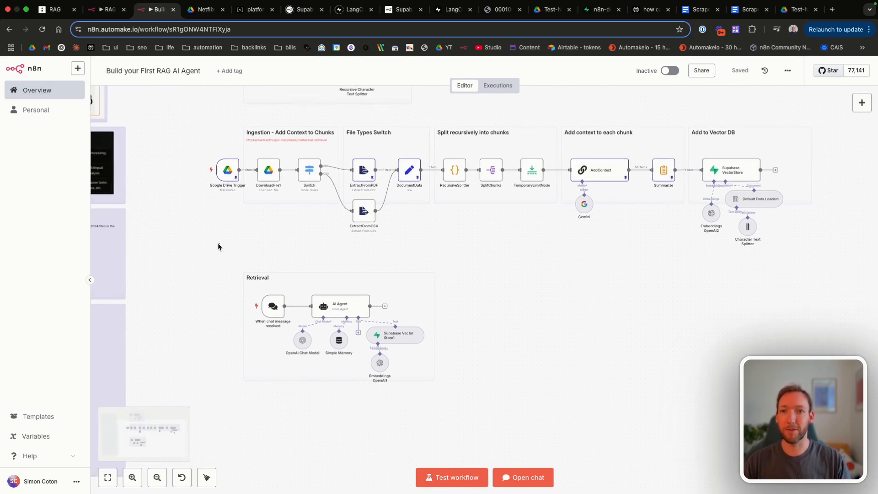
Step: Move the Retrieval group up beside Ingestion - Basic Example
{"action": "left_click_drag", "start_coordinate": [218, 243], "coordinate": [477, 405]}
{"action": "scroll", "coordinate": [492, 419], "scroll_direction": "right", "scroll_amount": 4}
{"action": "scroll", "coordinate": [492, 419], "scroll_direction": "up", "scroll_amount": 2}
{"action": "left_click_drag", "start_coordinate": [296, 344], "coordinate": [478, 234]}
Step: Pan to the contextual ingestion row and box-select it
{"action": "scroll", "coordinate": [478, 233], "scroll_direction": "down", "scroll_amount": 5}
{"action": "scroll", "coordinate": [477, 233], "scroll_direction": "left", "scroll_amount": 8}
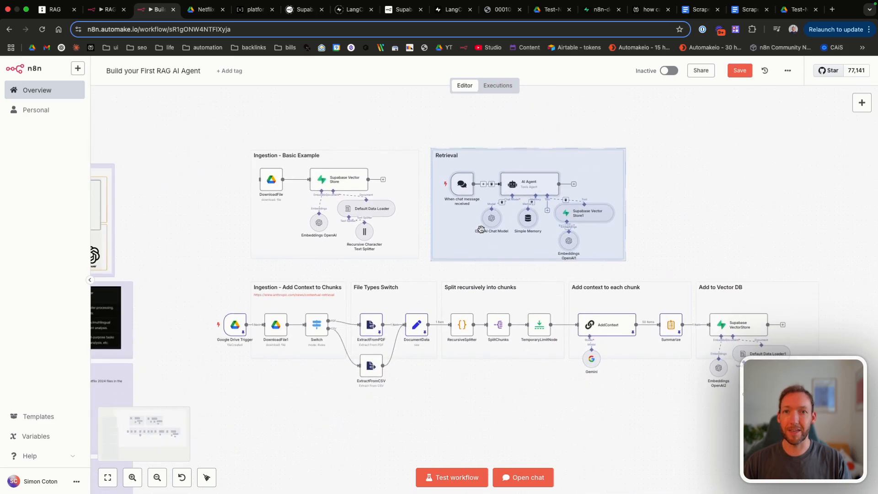
{"action": "scroll", "coordinate": [453, 376], "scroll_direction": "down", "scroll_amount": 5}
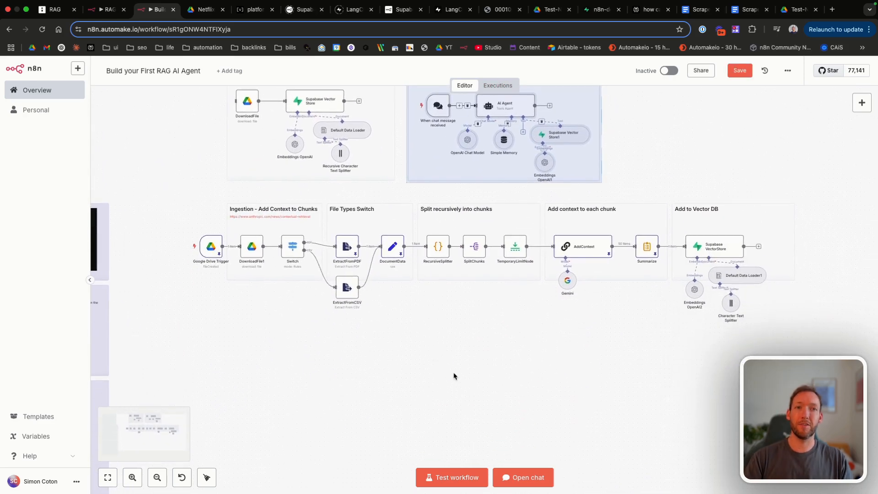
{"action": "scroll", "coordinate": [183, 228], "scroll_direction": "right", "scroll_amount": 3}
{"action": "scroll", "coordinate": [183, 228], "scroll_direction": "down", "scroll_amount": 1}
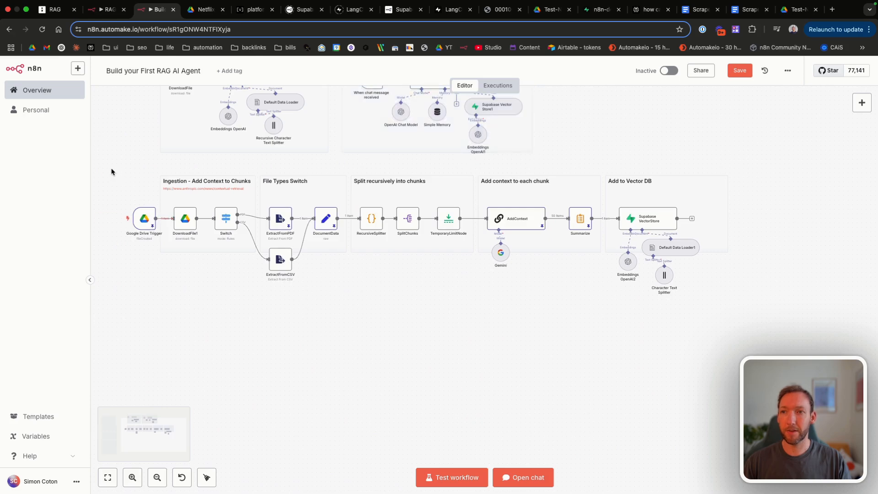
{"action": "left_click_drag", "start_coordinate": [112, 171], "coordinate": [802, 377]}
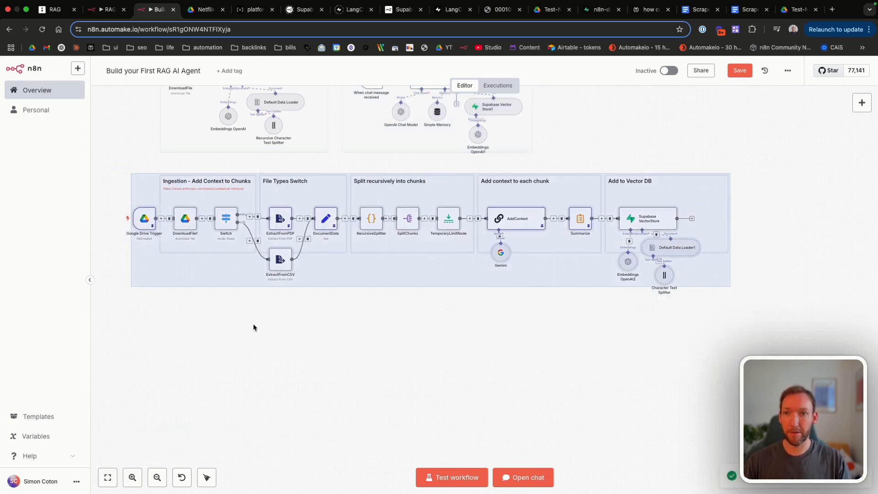
{"action": "left_click", "coordinate": [192, 334]}
Step: Paste a copy of the ingestion row below the original and select its chunking and context nodes
{"action": "key", "text": "super+v"}
{"action": "scroll", "coordinate": [262, 305], "scroll_direction": "down", "scroll_amount": 3}
{"action": "left_click_drag", "start_coordinate": [208, 361], "coordinate": [349, 347]}
{"action": "scroll", "coordinate": [310, 300], "scroll_direction": "up", "scroll_amount": 5}
{"action": "scroll", "coordinate": [310, 301], "scroll_direction": "right", "scroll_amount": 3}
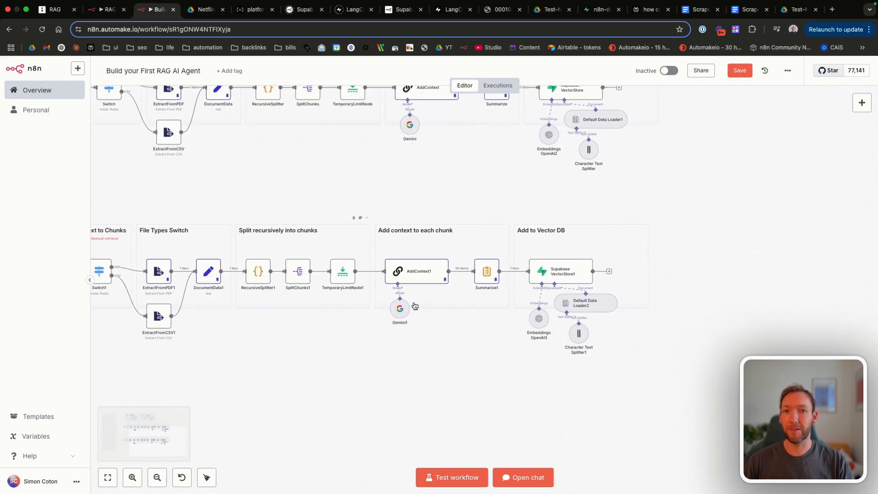
{"action": "scroll", "coordinate": [401, 304], "scroll_direction": "left", "scroll_amount": 5}
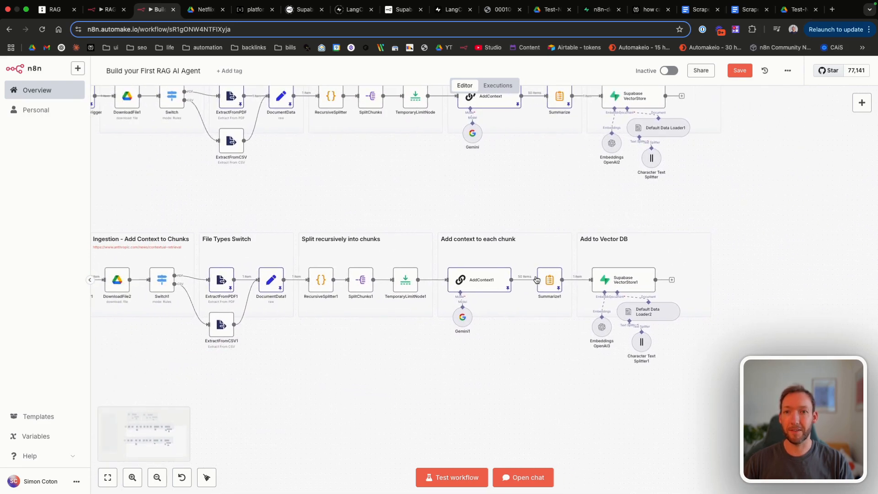
{"action": "left_click_drag", "start_coordinate": [293, 210], "coordinate": [574, 358]}
Step: Delete the copy's chunking and context nodes and move Add to Vector DB beside DocumentData1
{"action": "key", "text": "Delete"}
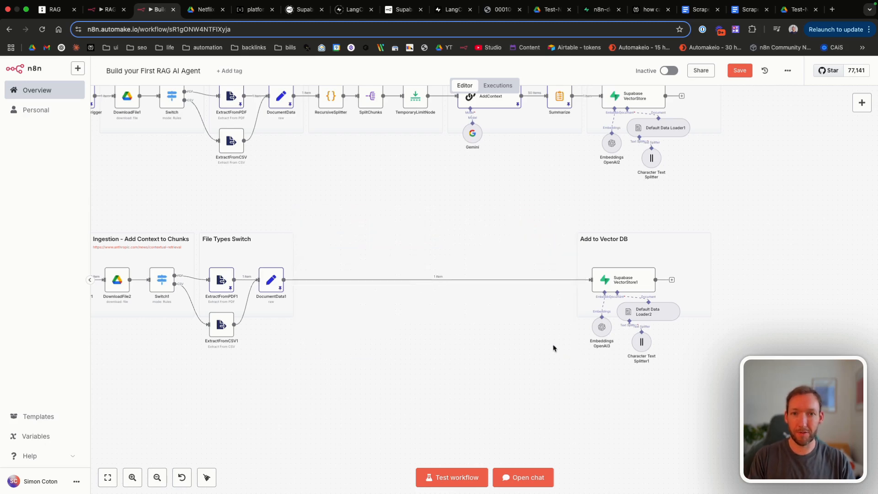
{"action": "scroll", "coordinate": [300, 253], "scroll_direction": "left", "scroll_amount": 2}
{"action": "left_click_drag", "start_coordinate": [635, 192], "coordinate": [873, 430]}
{"action": "left_click_drag", "start_coordinate": [708, 241], "coordinate": [455, 240]}
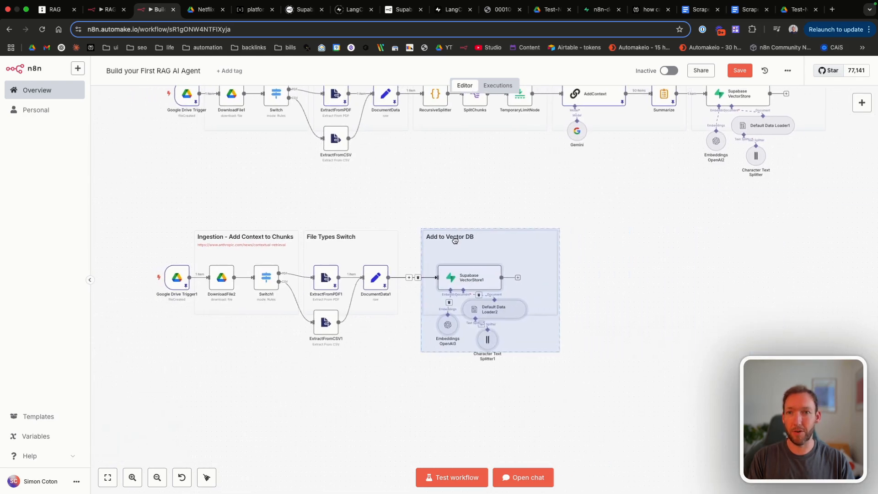
{"action": "left_click_drag", "start_coordinate": [407, 215], "coordinate": [582, 385]}
{"action": "scroll", "coordinate": [582, 386], "scroll_direction": "up", "scroll_amount": 5}
{"action": "scroll", "coordinate": [368, 198], "scroll_direction": "up", "scroll_amount": 3}
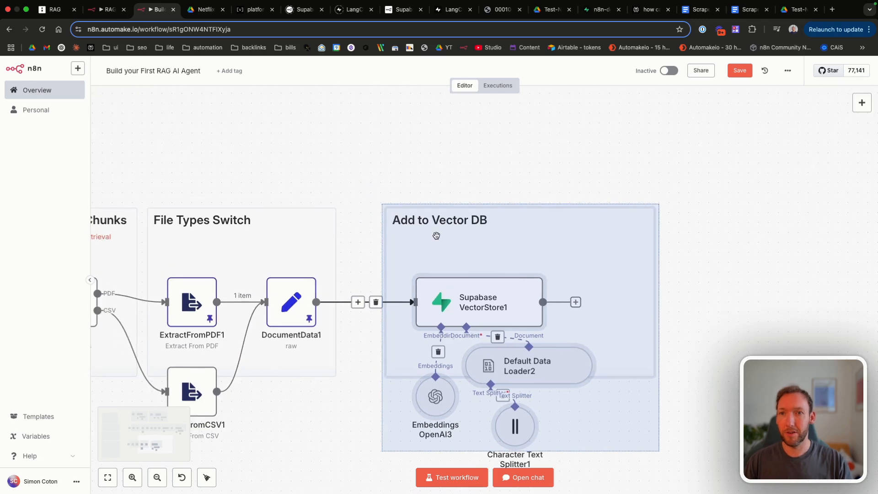
{"action": "left_click_drag", "start_coordinate": [435, 235], "coordinate": [403, 236]}
{"action": "scroll", "coordinate": [317, 158], "scroll_direction": "left", "scroll_amount": 5}
{"action": "scroll", "coordinate": [357, 238], "scroll_direction": "down", "scroll_amount": 2}
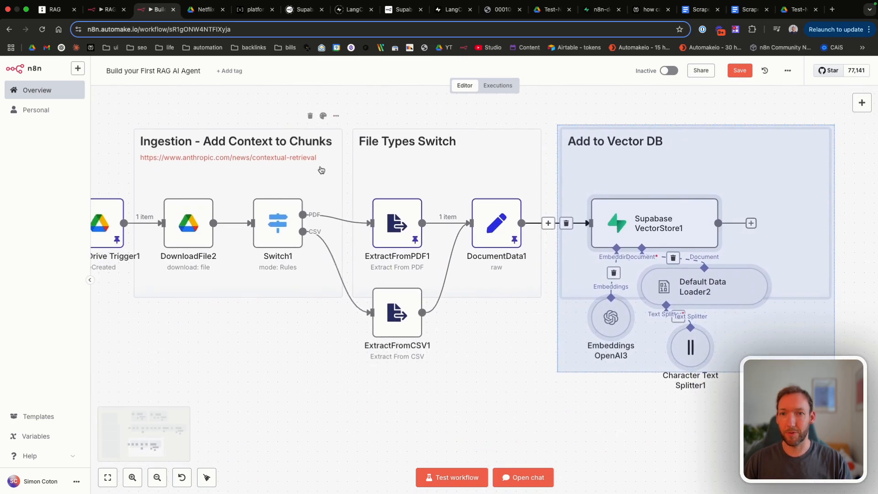
Step: Duplicate ExtractFromCSV1 as ExtractFromCSV2, review Switch1's routing rules, and save
{"action": "left_click", "coordinate": [391, 314]}
{"action": "key", "text": "super+c"}
{"action": "key", "text": "super+v"}
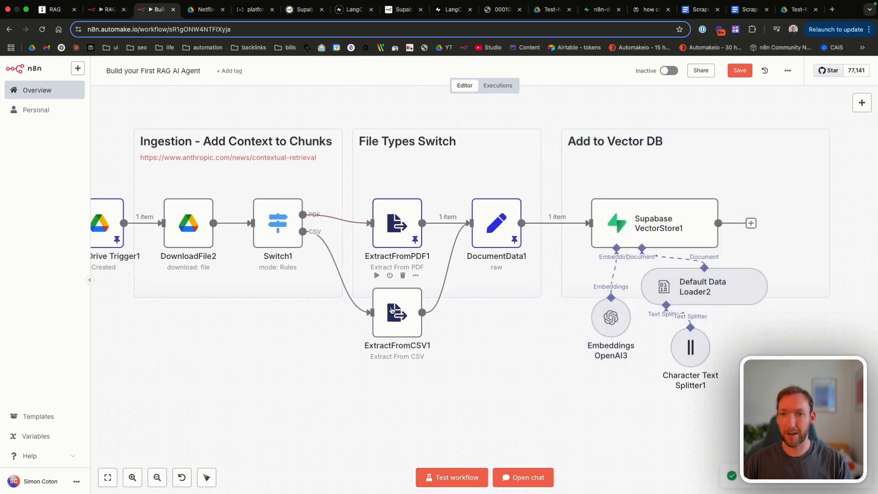
{"action": "scroll", "coordinate": [394, 303], "scroll_direction": "down", "scroll_amount": 10}
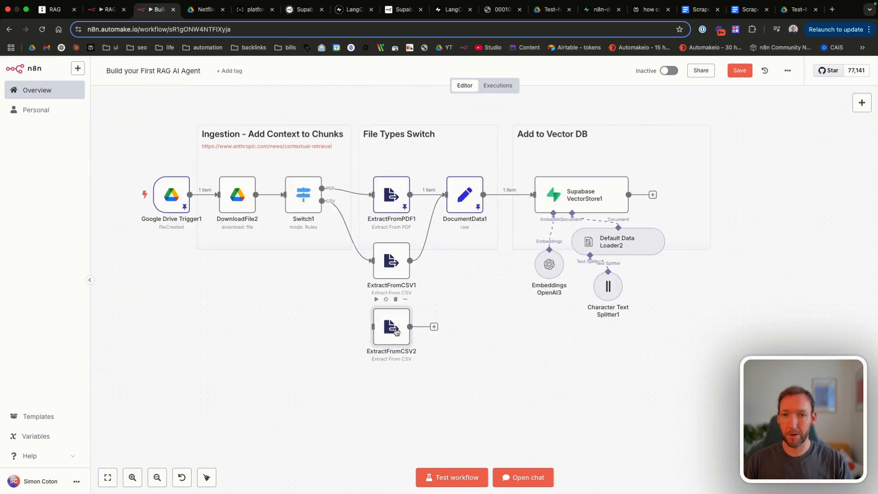
{"action": "double_click", "coordinate": [308, 204]}
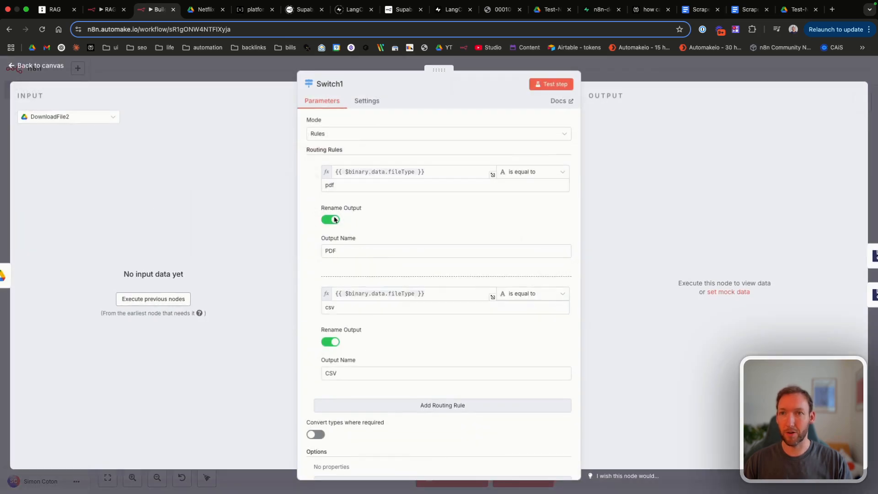
{"action": "key", "text": "Escape"}
{"action": "left_click", "coordinate": [732, 71]}
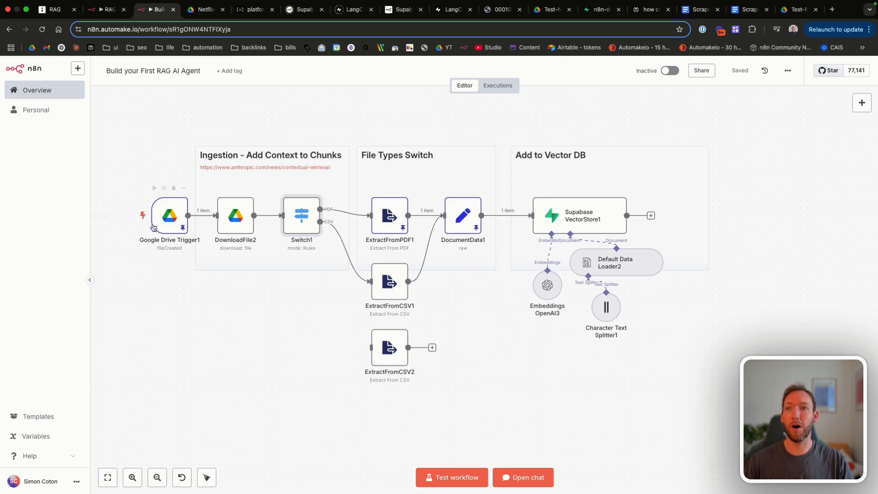
Step: Edit the copied ingestion note, removing its article link
{"action": "mouse_move", "coordinate": [160, 223]}
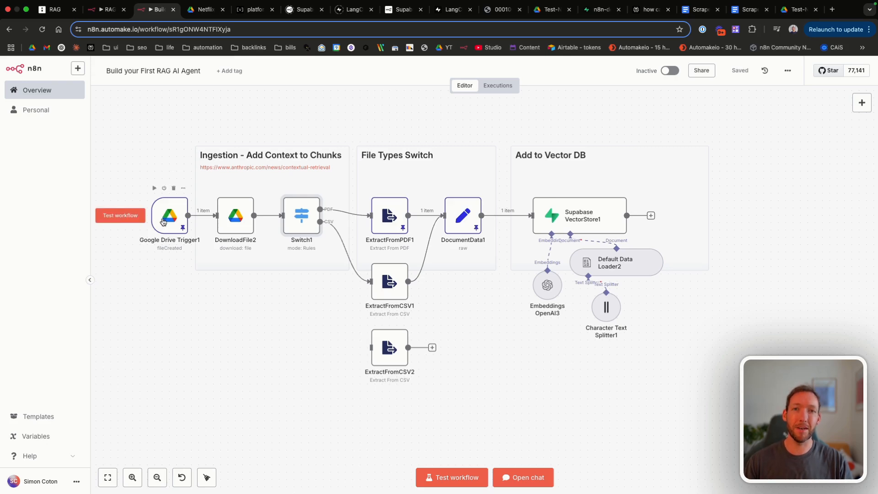
{"action": "double_click", "coordinate": [256, 153]}
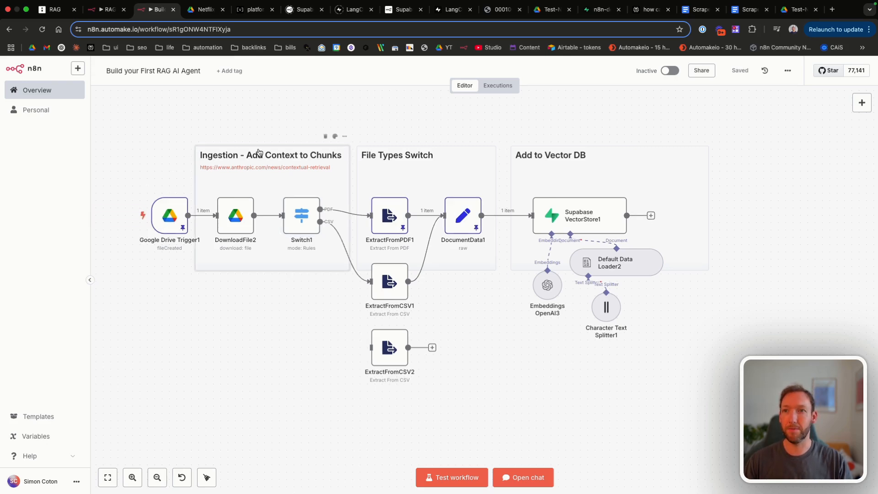
{"action": "left_click_drag", "start_coordinate": [233, 172], "coordinate": [195, 166]}
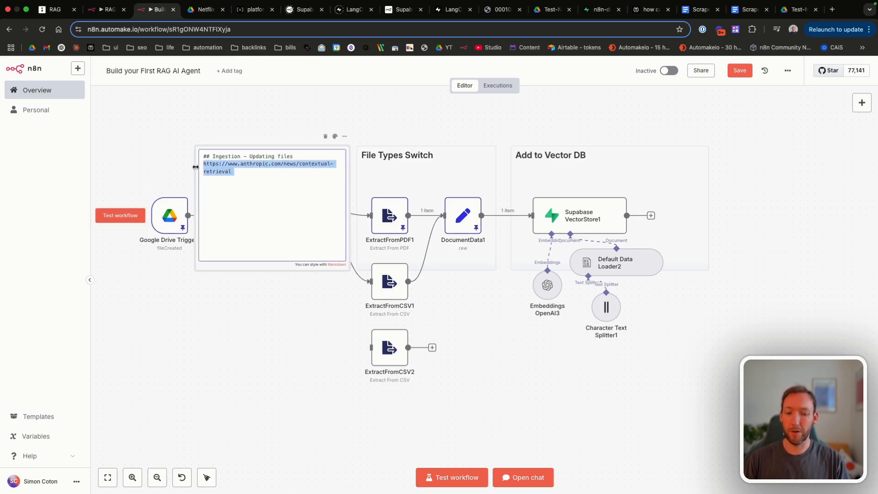
{"action": "key", "text": "BackSpace"}
Step: Finish editing the sticky note and save the workflow
{"action": "left_click", "coordinate": [166, 140]}
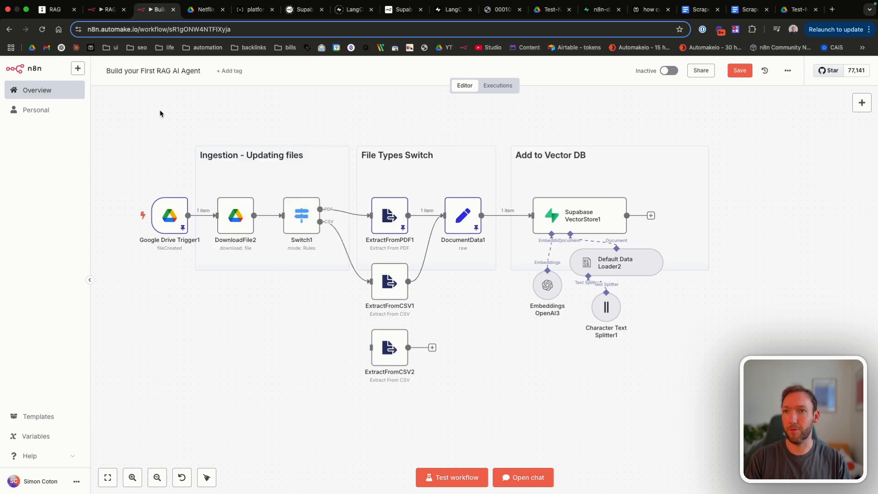
{"action": "left_click", "coordinate": [732, 74]}
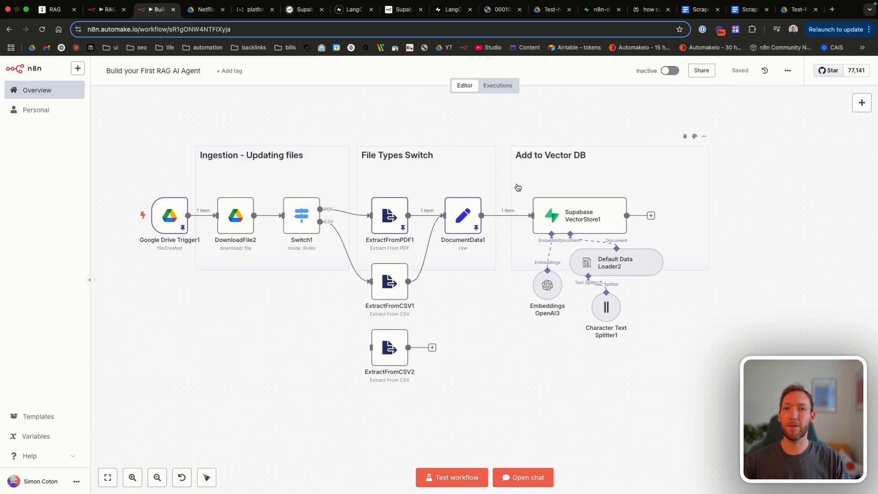
{"action": "scroll", "coordinate": [518, 187], "scroll_direction": "up", "scroll_amount": 10}
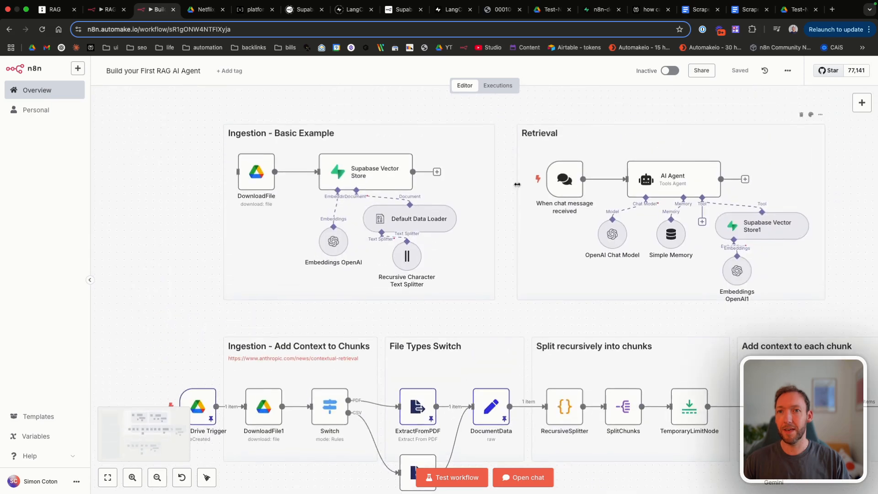
{"action": "scroll", "coordinate": [517, 185], "scroll_direction": "down", "scroll_amount": 10}
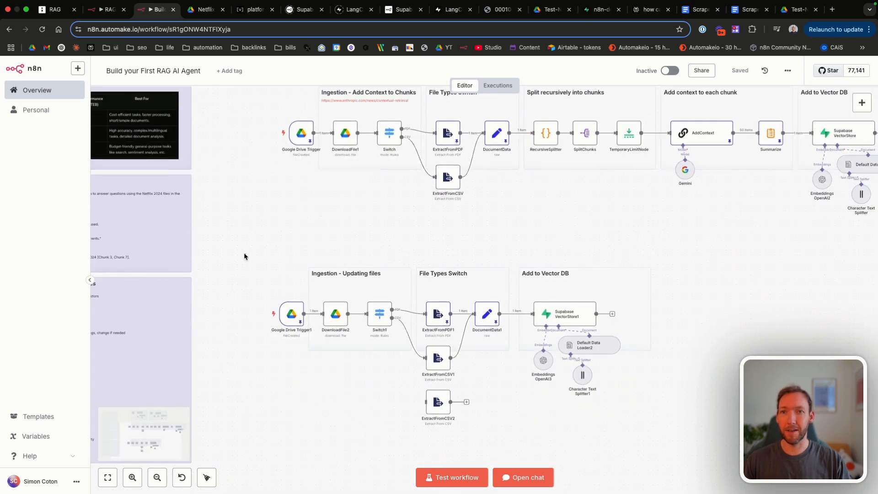
Step: Move the Ingestion - Updating files row up beneath the contextual pipeline and save
{"action": "left_click_drag", "start_coordinate": [244, 256], "coordinate": [702, 459]}
{"action": "left_click_drag", "start_coordinate": [538, 326], "coordinate": [537, 291]}
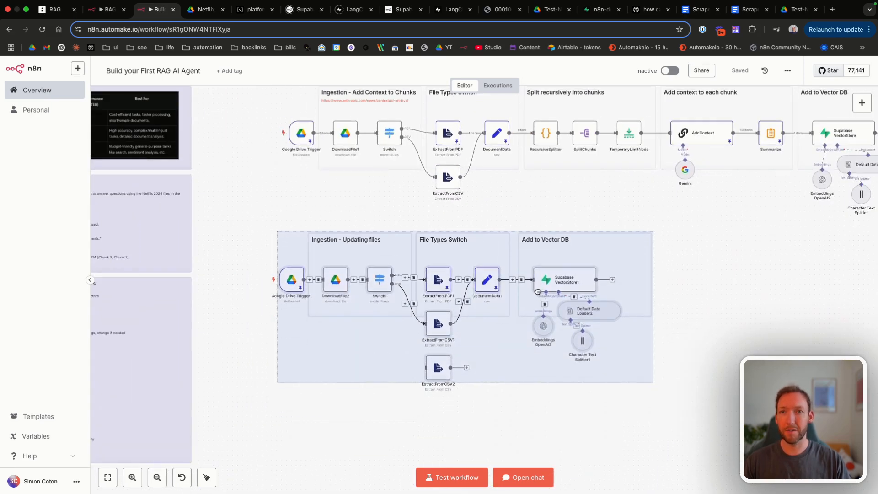
{"action": "scroll", "coordinate": [551, 205], "scroll_direction": "right", "scroll_amount": 5}
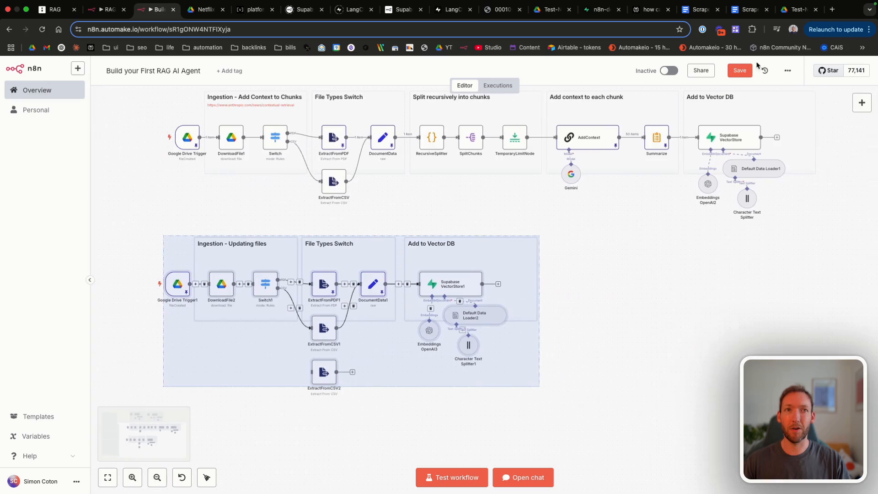
{"action": "left_click", "coordinate": [740, 71]}
{"action": "scroll", "coordinate": [266, 368], "scroll_direction": "up", "scroll_amount": 5}
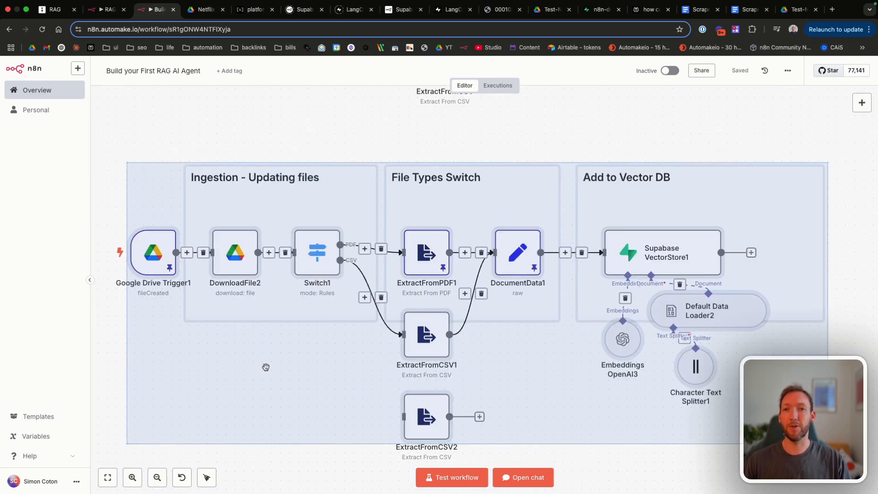
{"action": "left_click", "coordinate": [222, 119]}
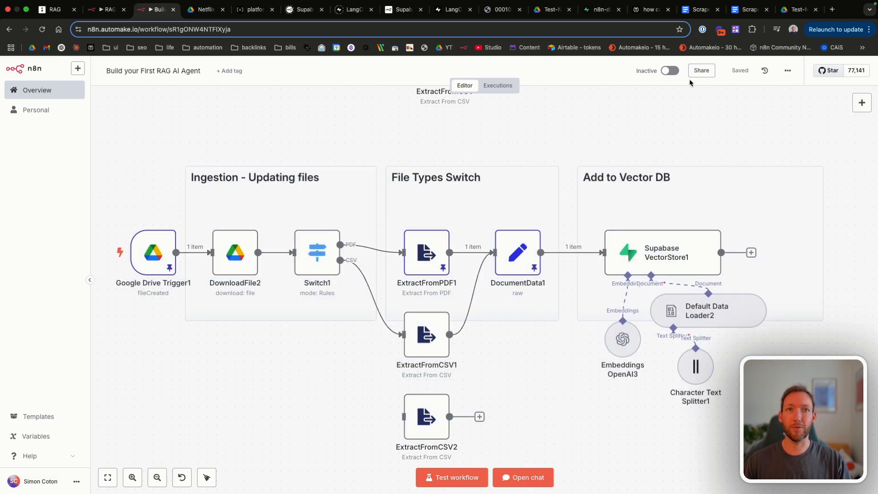
Step: Unpin the sample output data on Google Drive Trigger1
{"action": "double_click", "coordinate": [147, 261]}
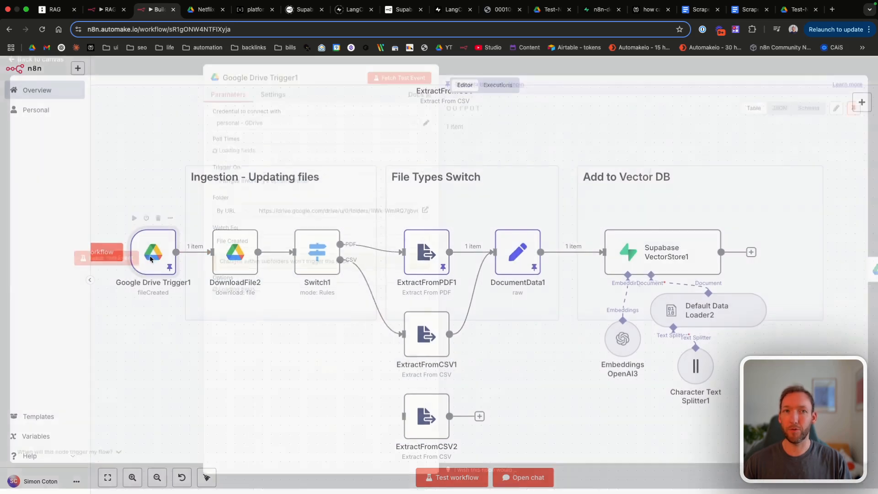
{"action": "left_click", "coordinate": [854, 112]}
{"action": "left_click", "coordinate": [38, 67]}
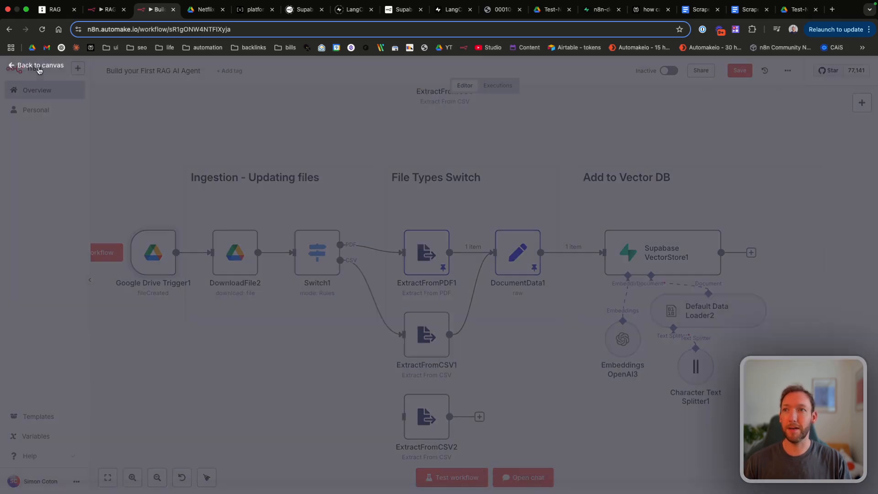
Step: Check ExtractFromPDF1, then unpin DocumentData1's output data
{"action": "double_click", "coordinate": [442, 253]}
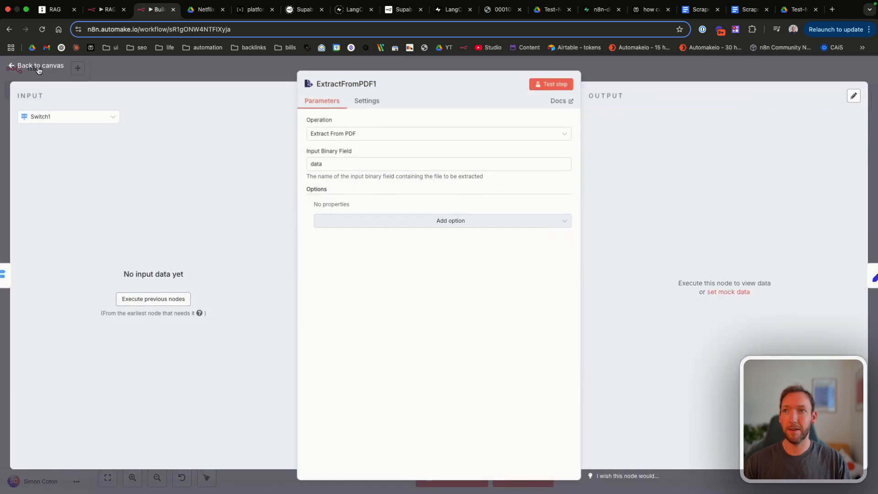
{"action": "key", "text": "Escape"}
{"action": "double_click", "coordinate": [517, 252]}
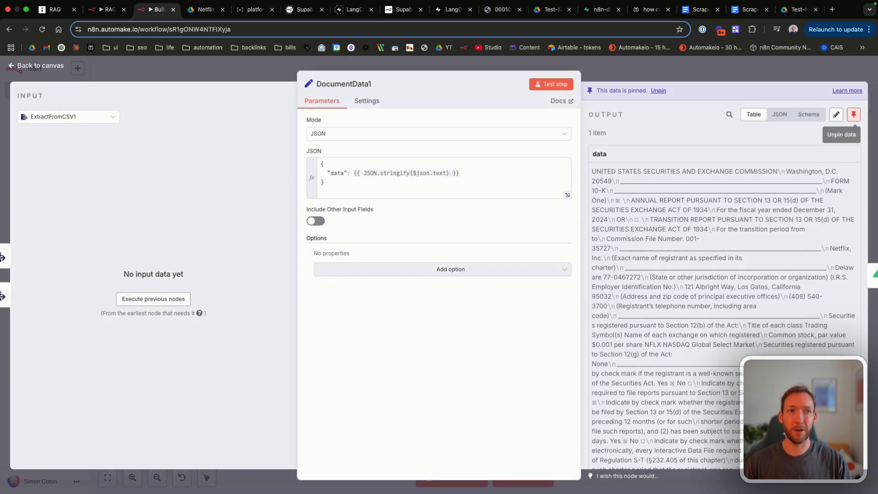
{"action": "left_click", "coordinate": [853, 115]}
{"action": "key", "text": "Escape"}
Step: Delete the connection from DocumentData1 to the Supabase vector store
{"action": "scroll", "coordinate": [453, 264], "scroll_direction": "right", "scroll_amount": 3}
{"action": "left_click", "coordinate": [453, 264]}
{"action": "scroll", "coordinate": [453, 264], "scroll_direction": "up", "scroll_amount": 5}
{"action": "scroll", "coordinate": [453, 264], "scroll_direction": "left", "scroll_amount": 3}
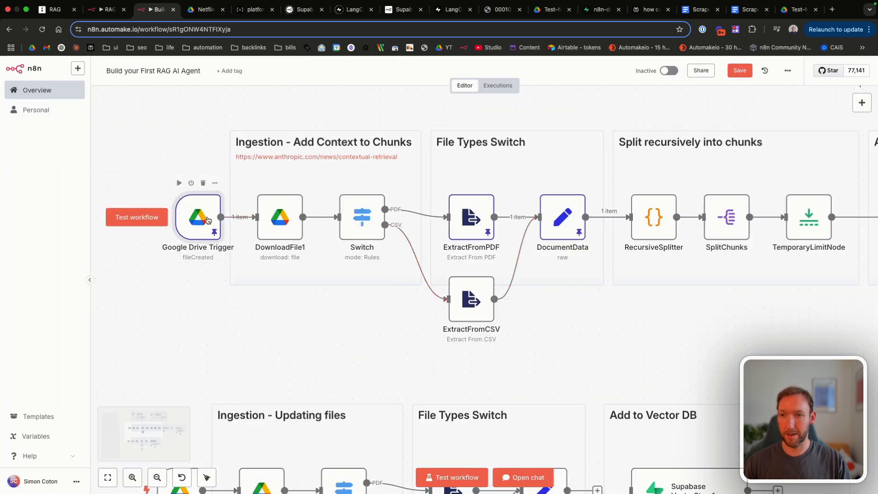
Step: Deactivate the original Google Drive Trigger node and save the workflow
{"action": "key", "text": "d"}
{"action": "left_click", "coordinate": [740, 71]}
{"action": "scroll", "coordinate": [435, 231], "scroll_direction": "up", "scroll_amount": 5}
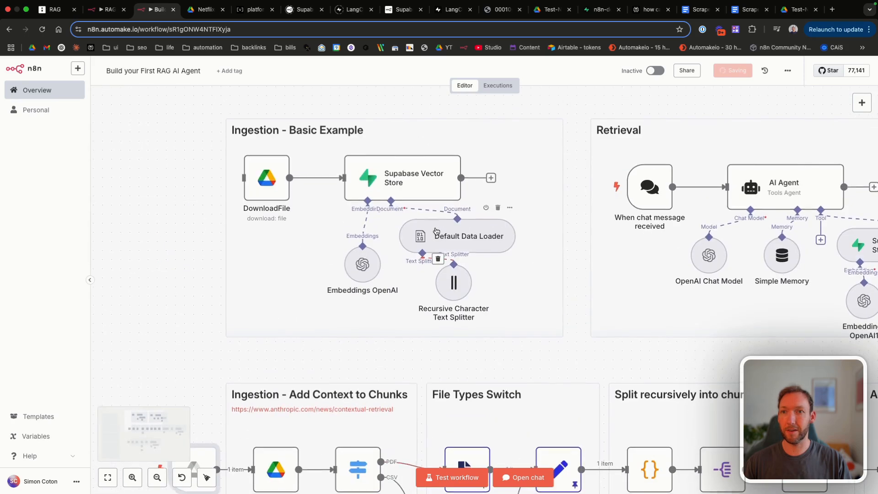
{"action": "scroll", "coordinate": [436, 231], "scroll_direction": "down", "scroll_amount": 10}
{"action": "scroll", "coordinate": [435, 231], "scroll_direction": "down", "scroll_amount": 2}
{"action": "scroll", "coordinate": [436, 231], "scroll_direction": "left", "scroll_amount": 1}
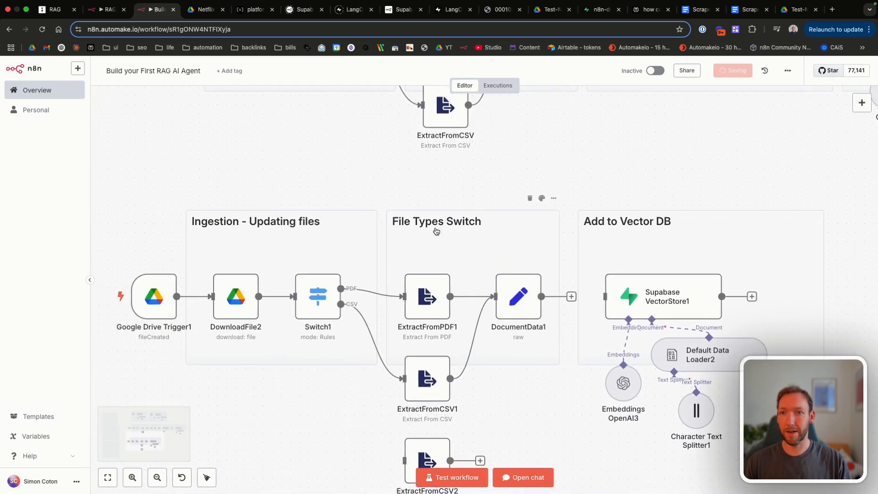
{"action": "scroll", "coordinate": [457, 234], "scroll_direction": "up", "scroll_amount": 5}
{"action": "scroll", "coordinate": [472, 237], "scroll_direction": "down", "scroll_amount": 4}
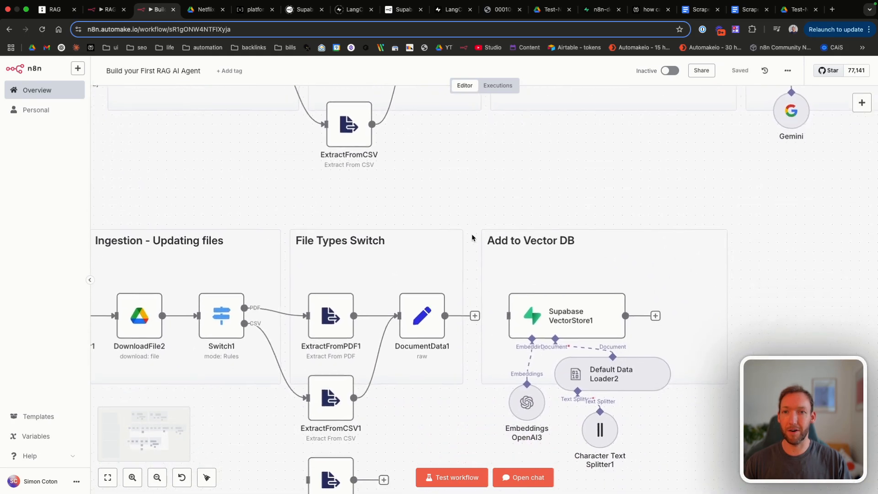
{"action": "scroll", "coordinate": [471, 237], "scroll_direction": "left", "scroll_amount": 2}
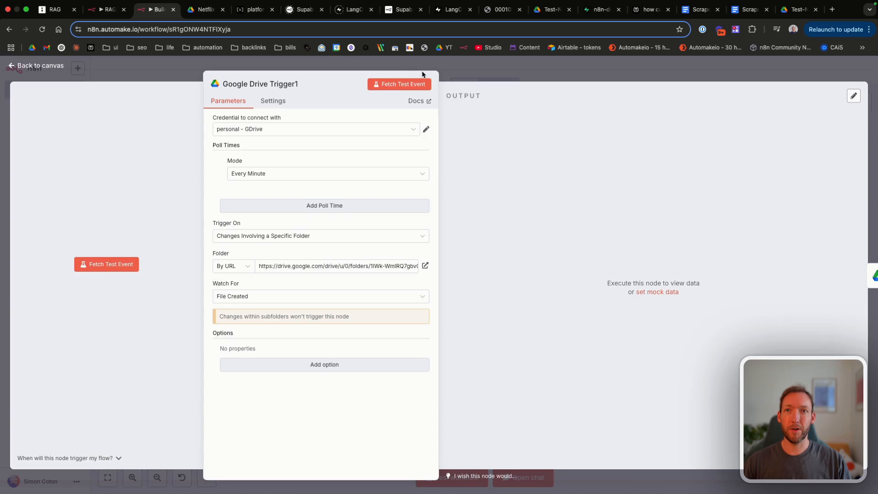
Step: Fetch a fresh test event in Google Drive Trigger1 and check the file's mimeType in the JSON output
{"action": "left_click", "coordinate": [396, 86]}
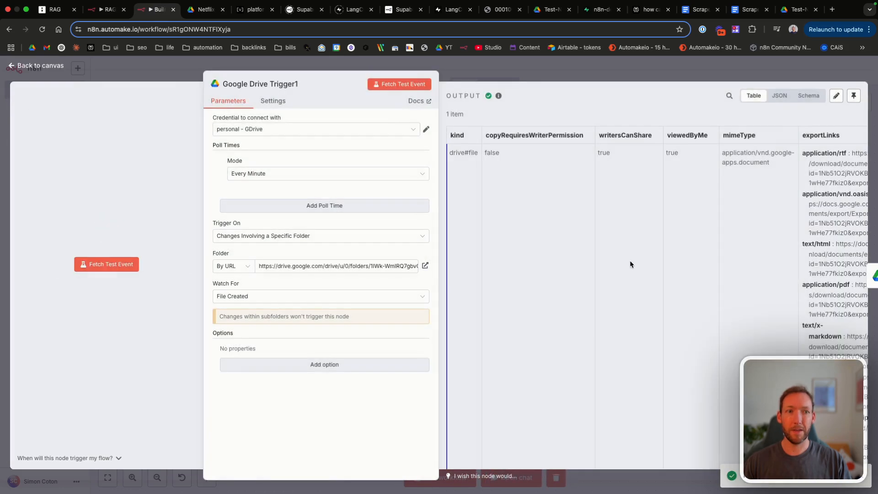
{"action": "scroll", "coordinate": [776, 257], "scroll_direction": "right", "scroll_amount": 5}
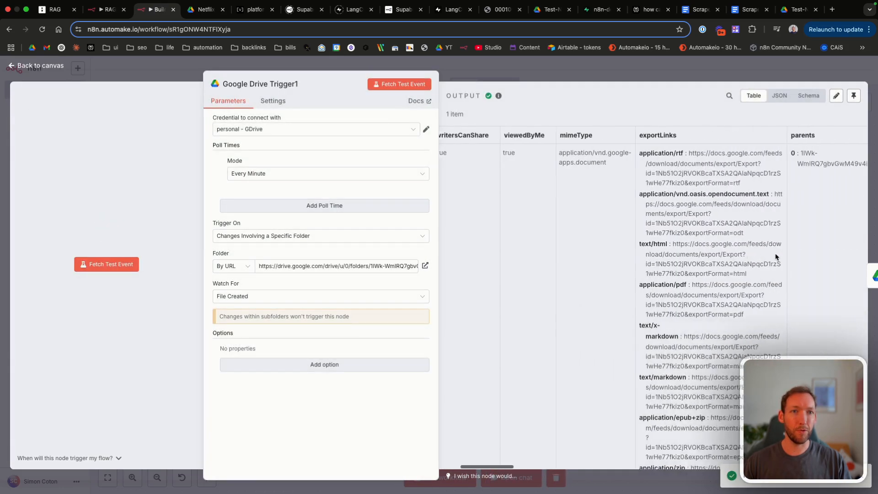
{"action": "left_click", "coordinate": [779, 95]}
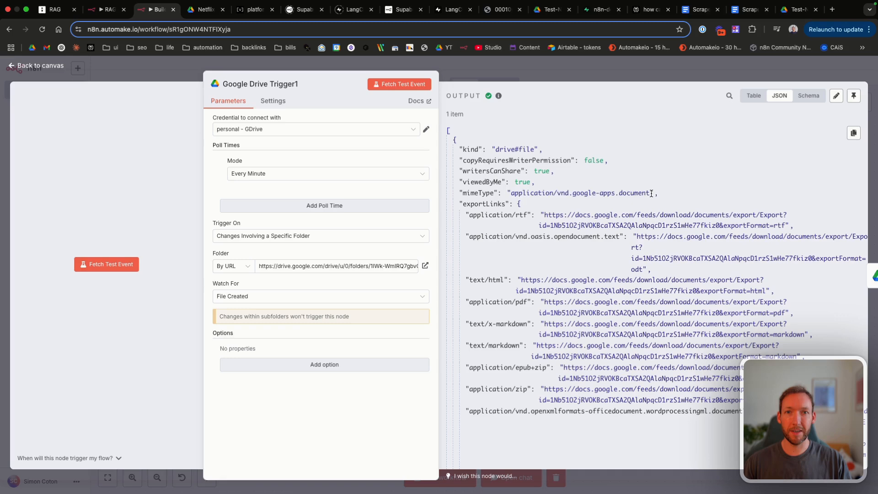
{"action": "left_click_drag", "start_coordinate": [651, 193], "coordinate": [510, 193]}
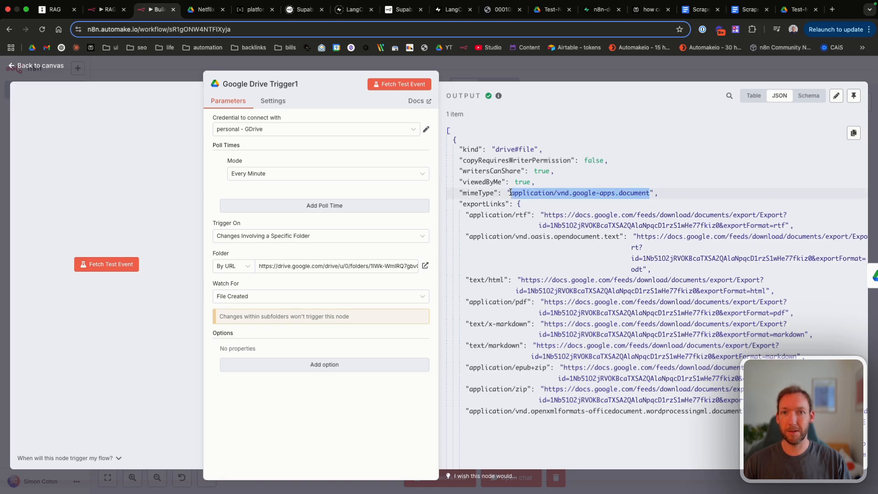
{"action": "key", "text": "Escape"}
Step: Review Switch1's routing rules, then test-run the whole workflow
{"action": "double_click", "coordinate": [220, 249]}
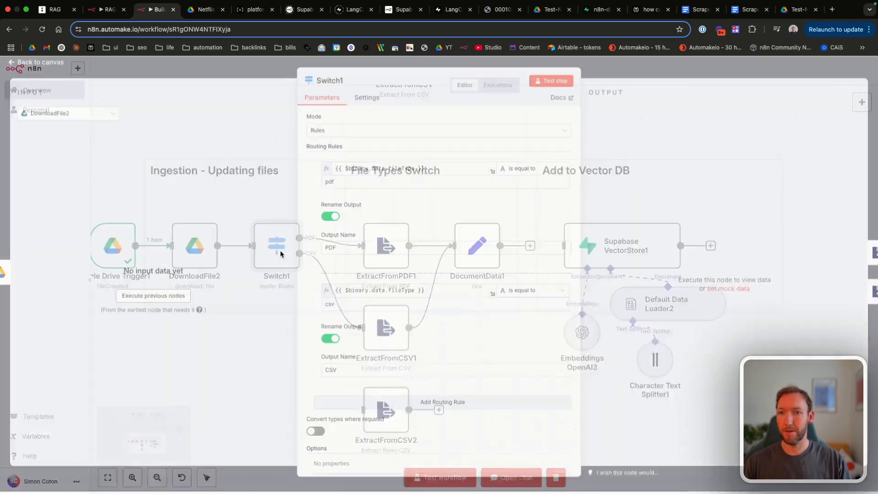
{"action": "scroll", "coordinate": [423, 313], "scroll_direction": "down", "scroll_amount": 2}
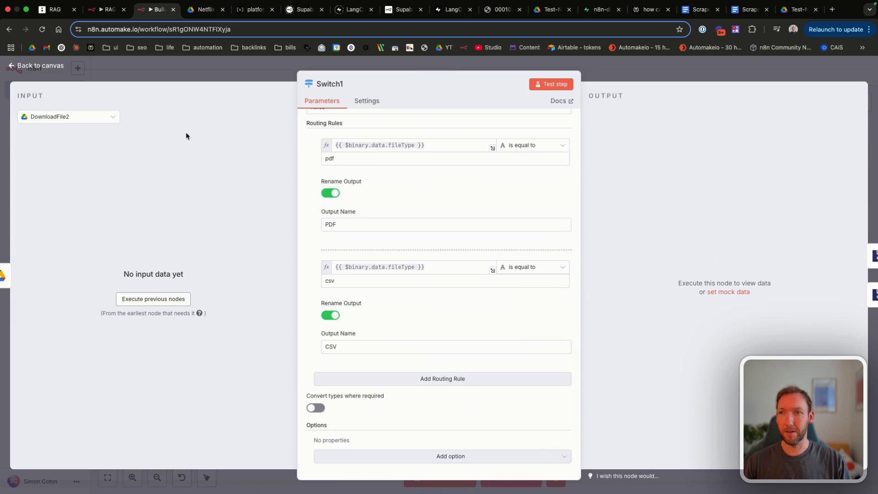
{"action": "left_click", "coordinate": [42, 73]}
{"action": "left_click", "coordinate": [440, 477]}
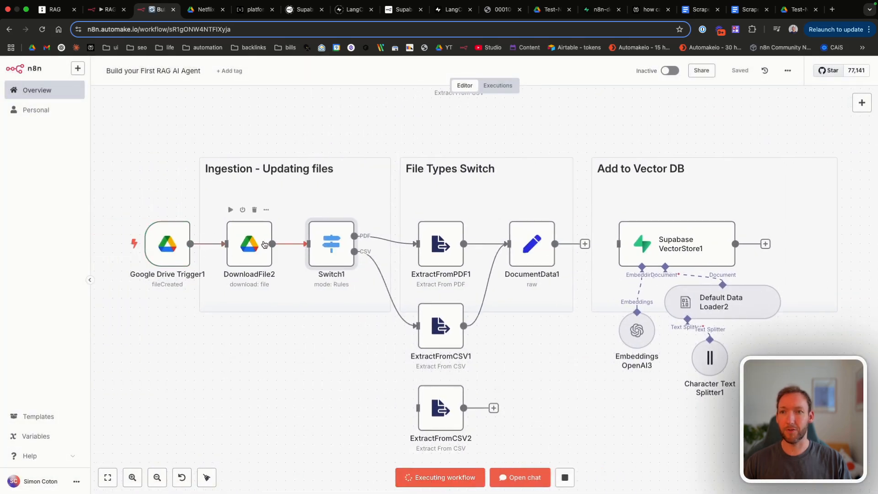
Step: Add a third Switch1 rule with output name DOCX, pasting the Word-document MIME type as its value
{"action": "double_click", "coordinate": [332, 242]}
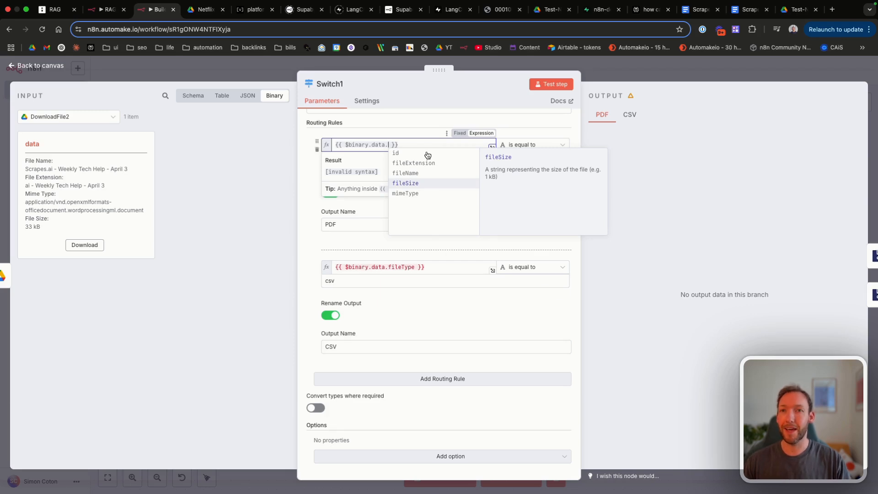
{"action": "left_click", "coordinate": [405, 194]}
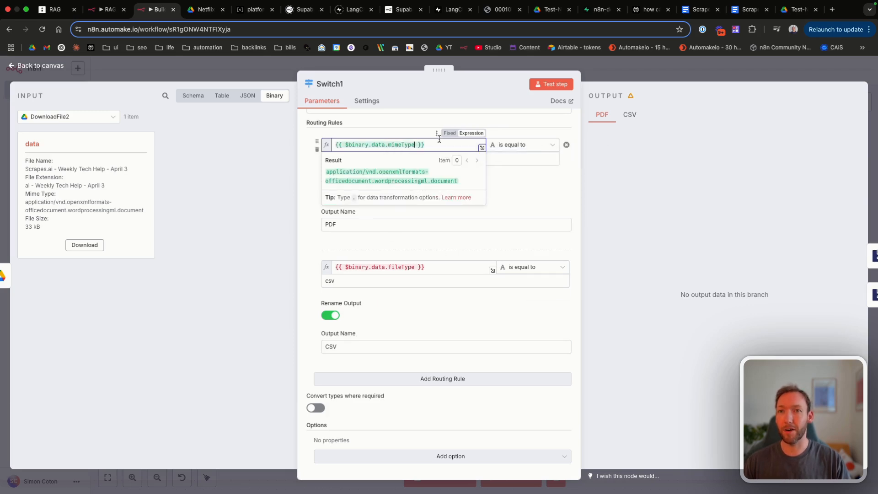
{"action": "left_click_drag", "start_coordinate": [460, 183], "coordinate": [323, 176]}
{"action": "key", "text": "super+c"}
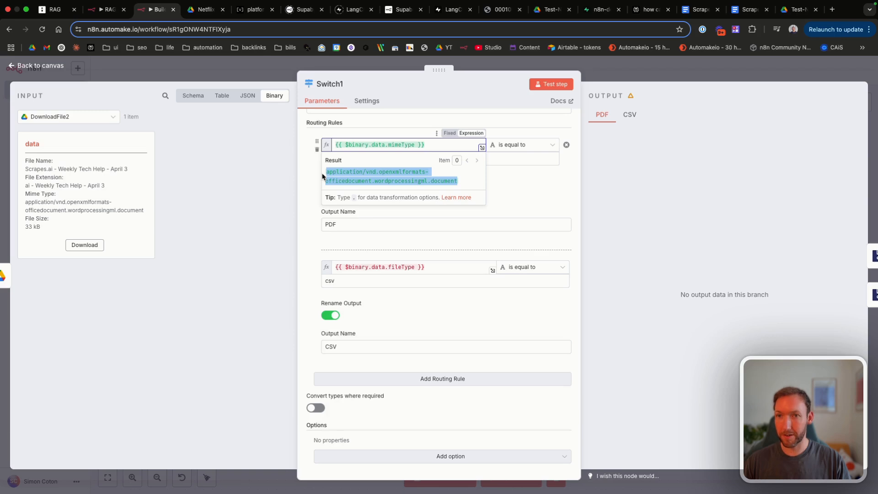
{"action": "left_click", "coordinate": [352, 378]}
{"action": "scroll", "coordinate": [347, 370], "scroll_direction": "down", "scroll_amount": 3}
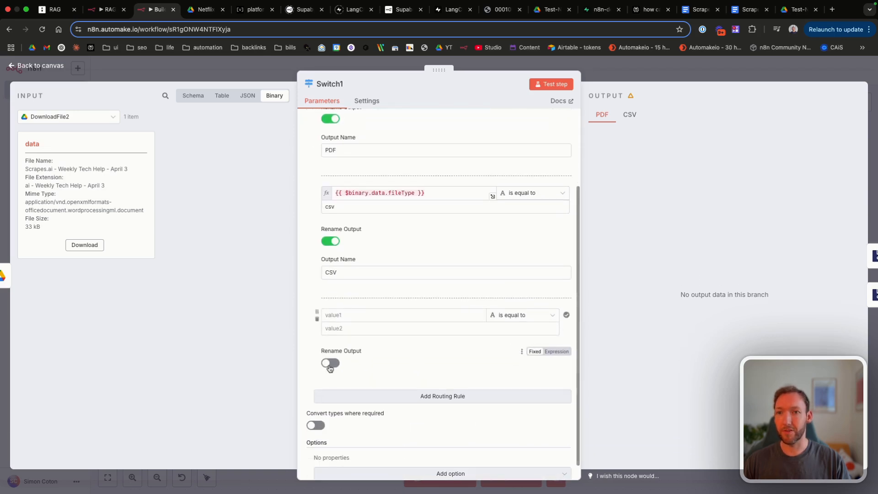
{"action": "left_click", "coordinate": [330, 363]}
{"action": "left_click", "coordinate": [343, 395]}
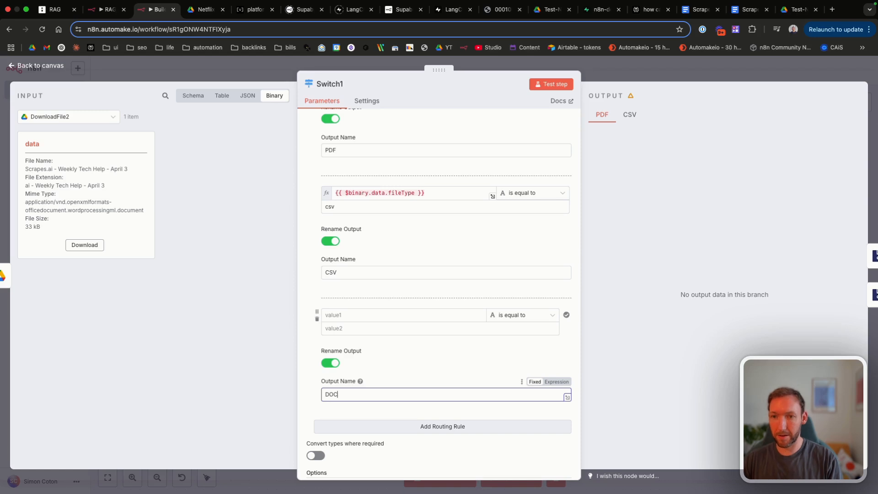
{"action": "type", "text": "DOCX"}
{"action": "left_click", "coordinate": [349, 326]}
{"action": "key", "text": "super+v"}
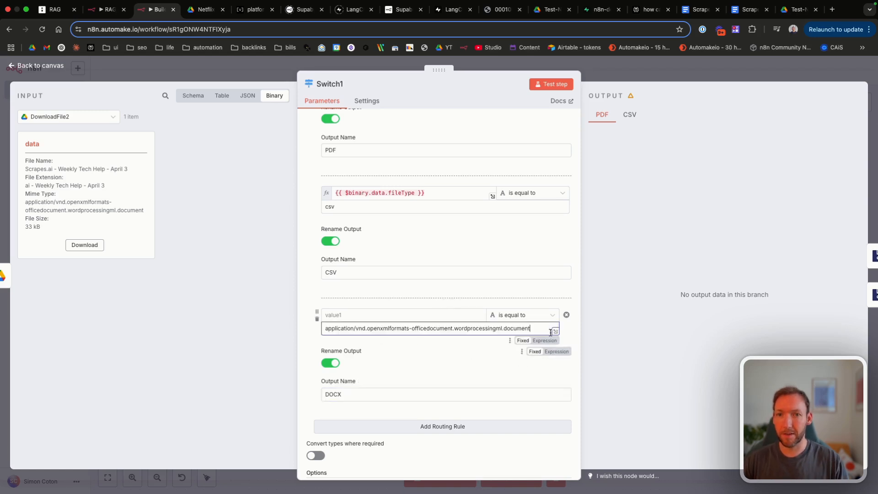
Step: Make the new rule compare the mimeType expression, adapted from the existing fileType expression
{"action": "left_click_drag", "start_coordinate": [544, 328], "coordinate": [313, 330]}
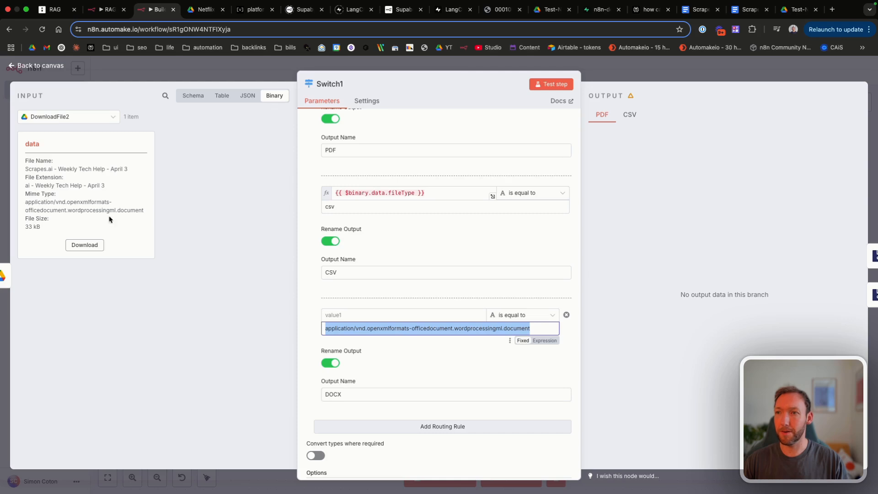
{"action": "scroll", "coordinate": [384, 261], "scroll_direction": "up", "scroll_amount": 1}
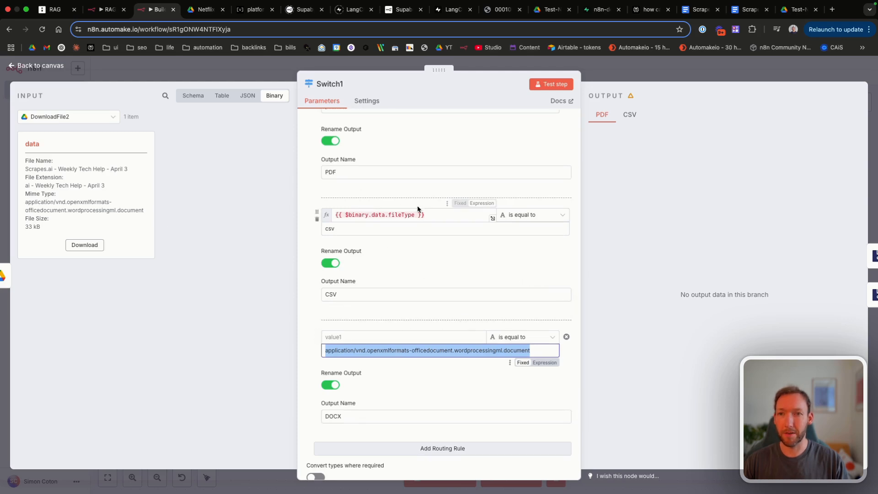
{"action": "left_click_drag", "start_coordinate": [418, 214], "coordinate": [316, 217]}
{"action": "key", "text": "ctrl+c"}
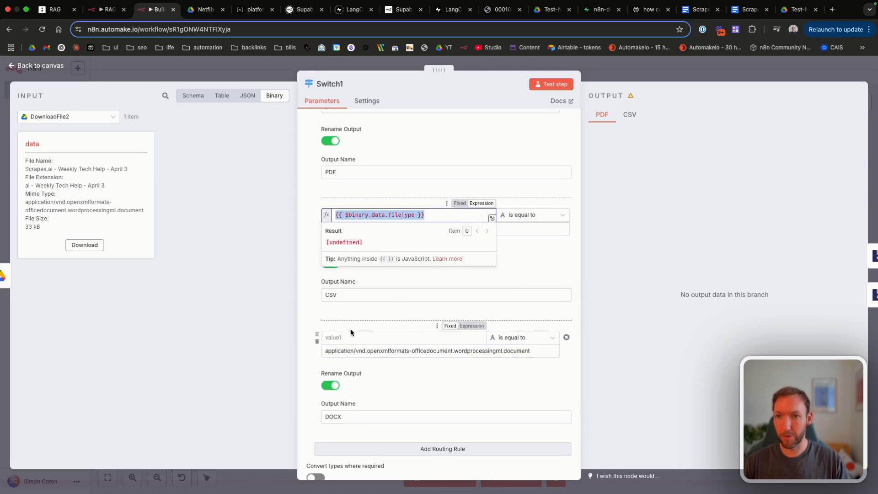
{"action": "left_click", "coordinate": [407, 334]}
{"action": "key", "text": "ctrl+v"}
{"action": "key", "text": "BackSpace"}
{"action": "key", "text": "BackSpace"}
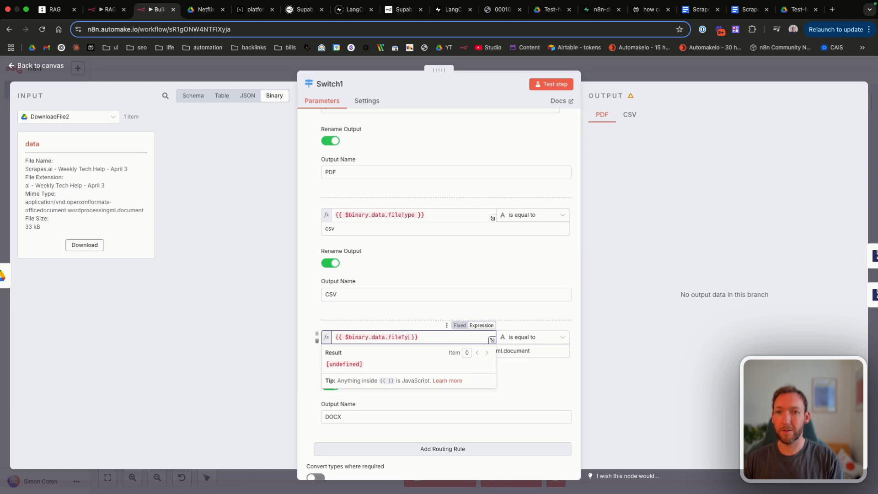
{"action": "type", "text": "mimeType"}
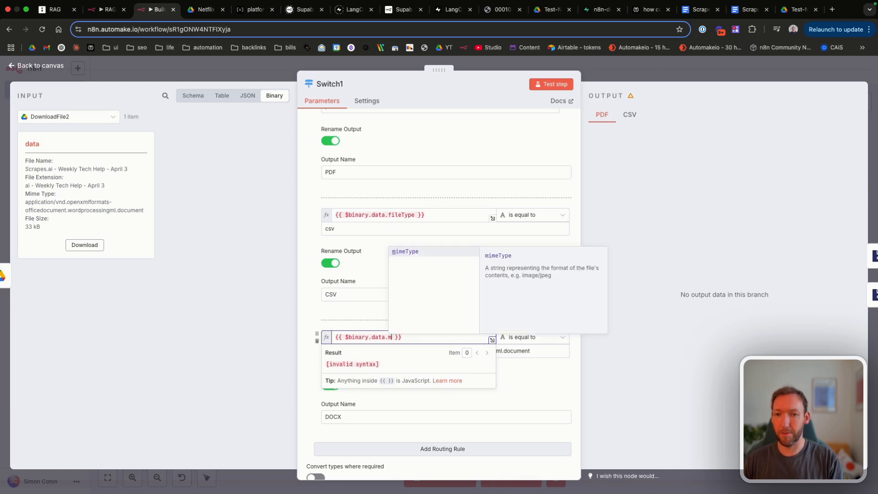
{"action": "key", "text": "Return"}
{"action": "left_click_drag", "start_coordinate": [438, 339], "coordinate": [312, 339]}
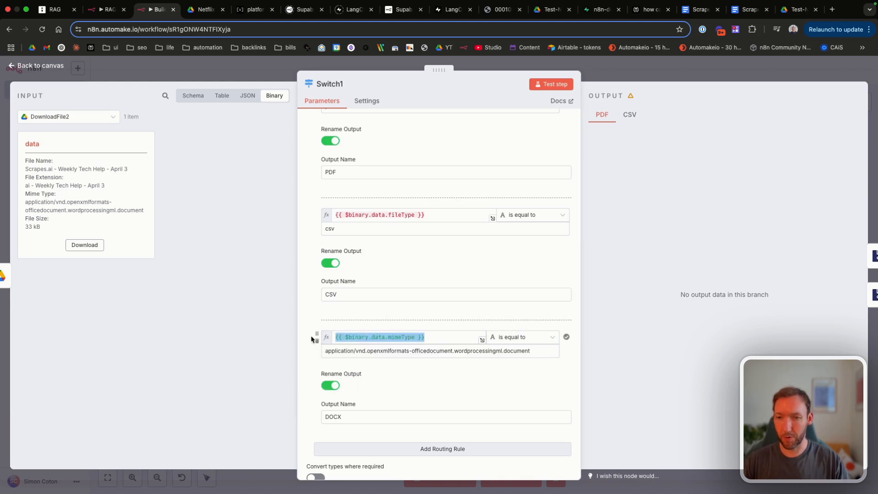
Step: Change the CSV rule to test mimeType against the spreadsheet MIME type value
{"action": "left_click", "coordinate": [434, 214]}
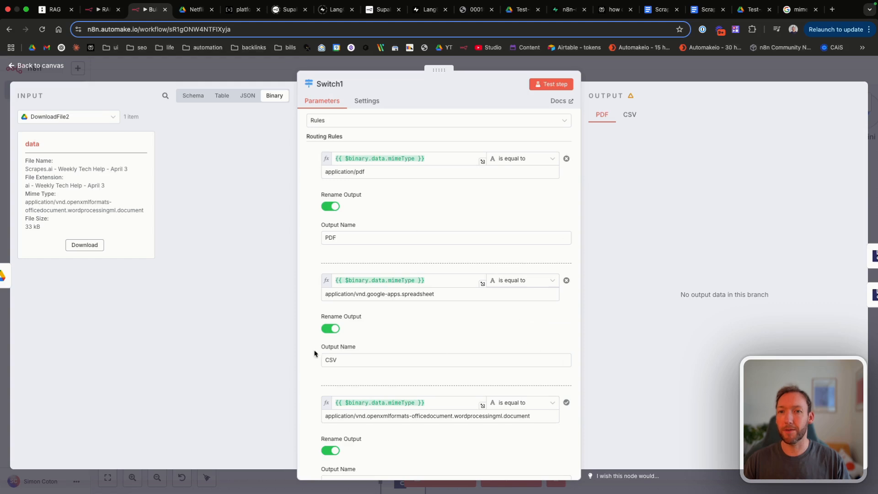
{"action": "left_click_drag", "start_coordinate": [327, 294], "coordinate": [462, 295]}
{"action": "left_click", "coordinate": [461, 294]}
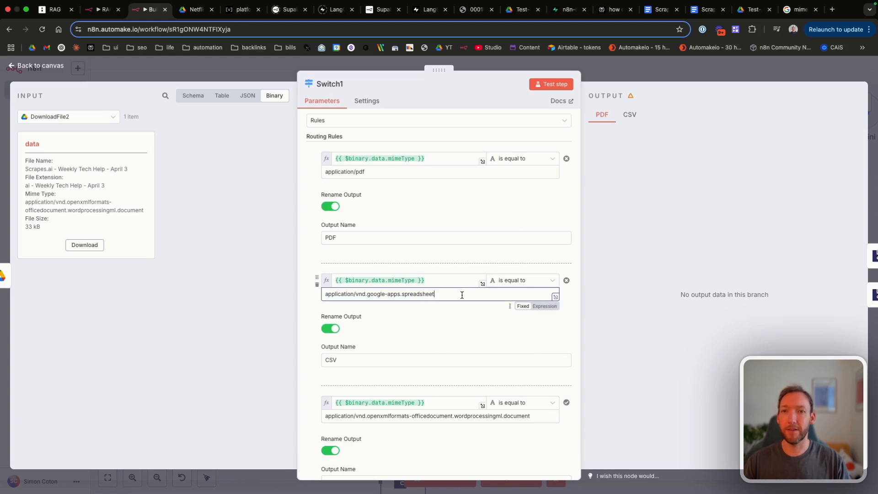
{"action": "scroll", "coordinate": [432, 299], "scroll_direction": "down", "scroll_amount": 1}
{"action": "left_click_drag", "start_coordinate": [337, 263], "coordinate": [436, 263]}
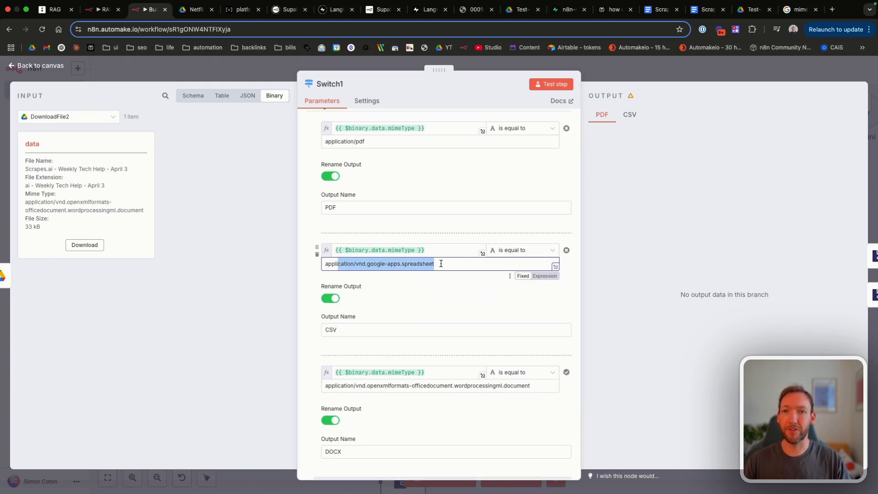
{"action": "left_click", "coordinate": [441, 263]}
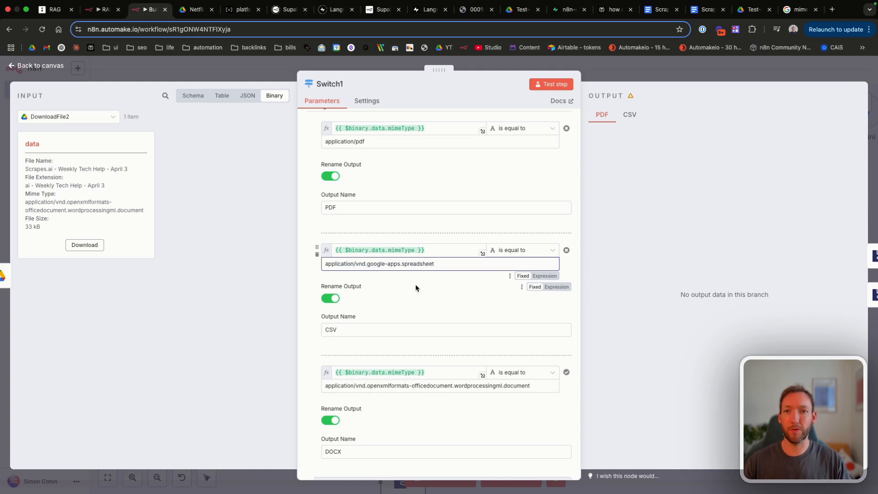
{"action": "left_click_drag", "start_coordinate": [440, 264], "coordinate": [533, 285]}
{"action": "scroll", "coordinate": [438, 272], "scroll_direction": "down", "scroll_amount": 3}
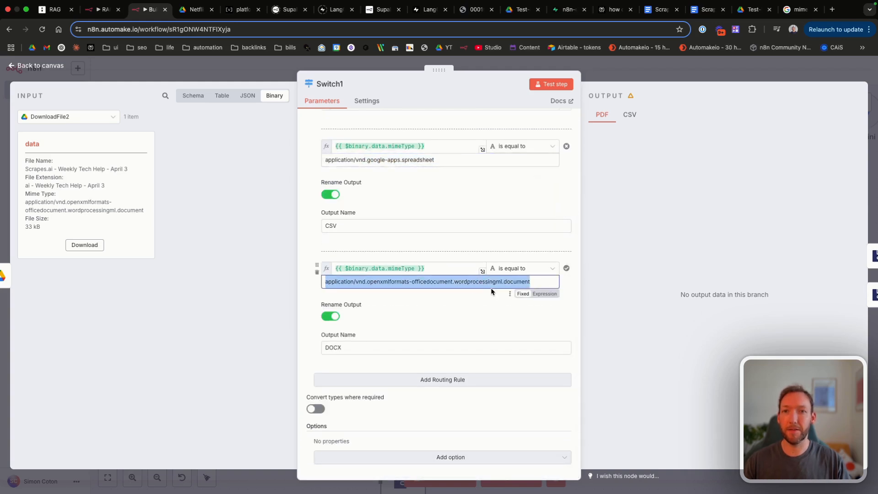
{"action": "scroll", "coordinate": [380, 274], "scroll_direction": "up", "scroll_amount": 3}
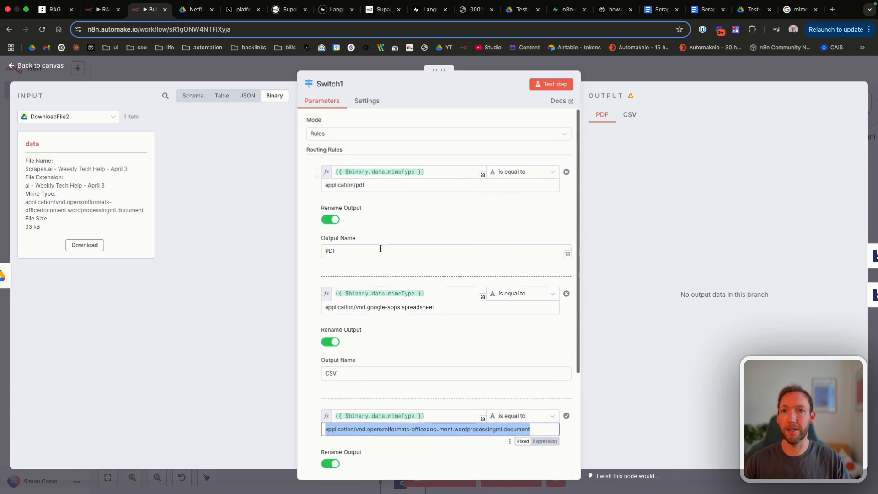
{"action": "left_click_drag", "start_coordinate": [366, 184], "coordinate": [300, 186]}
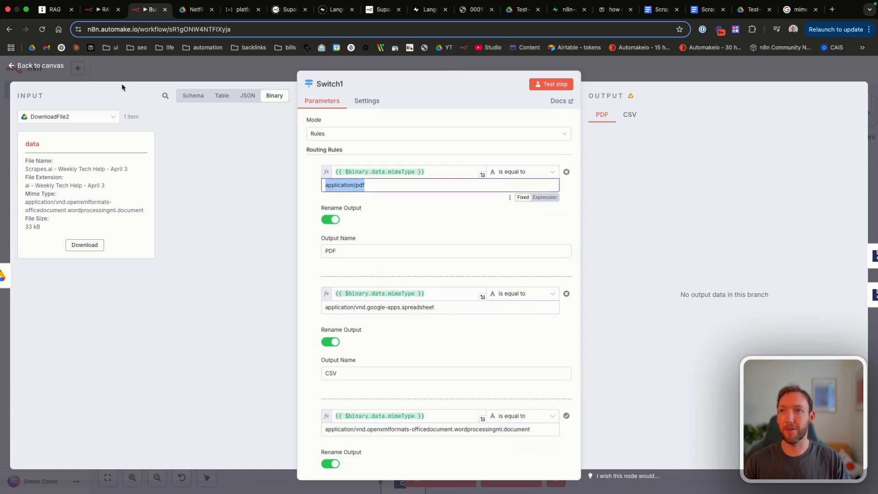
{"action": "left_click", "coordinate": [57, 68]}
{"action": "scroll", "coordinate": [265, 245], "scroll_direction": "up", "scroll_amount": 2}
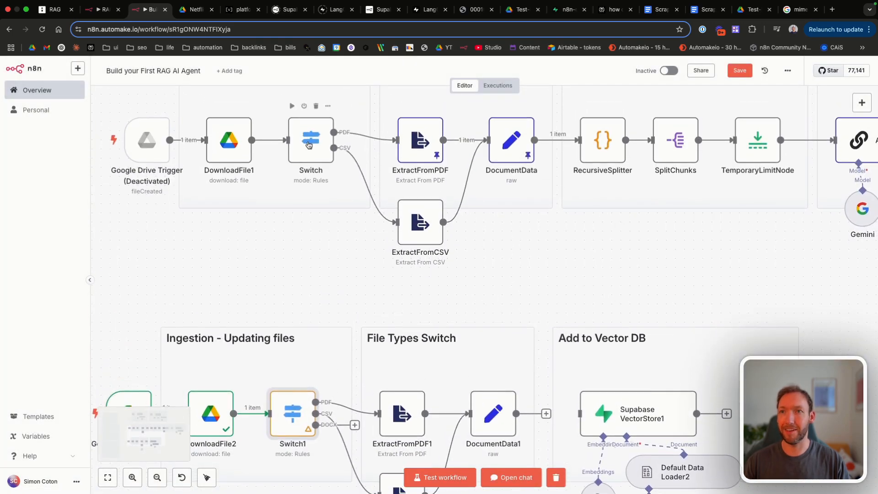
Step: Save the workflow and connect Switch1's DOCX output to ExtractFromCSV2
{"action": "scroll", "coordinate": [309, 244], "scroll_direction": "down", "scroll_amount": 5}
{"action": "scroll", "coordinate": [310, 244], "scroll_direction": "down", "scroll_amount": 1}
{"action": "key", "text": "ctrl+s"}
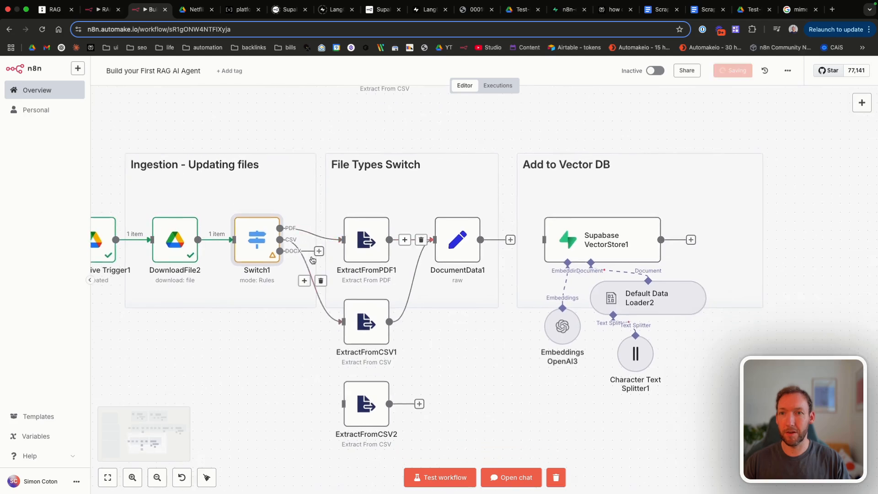
{"action": "left_click_drag", "start_coordinate": [280, 250], "coordinate": [353, 404]}
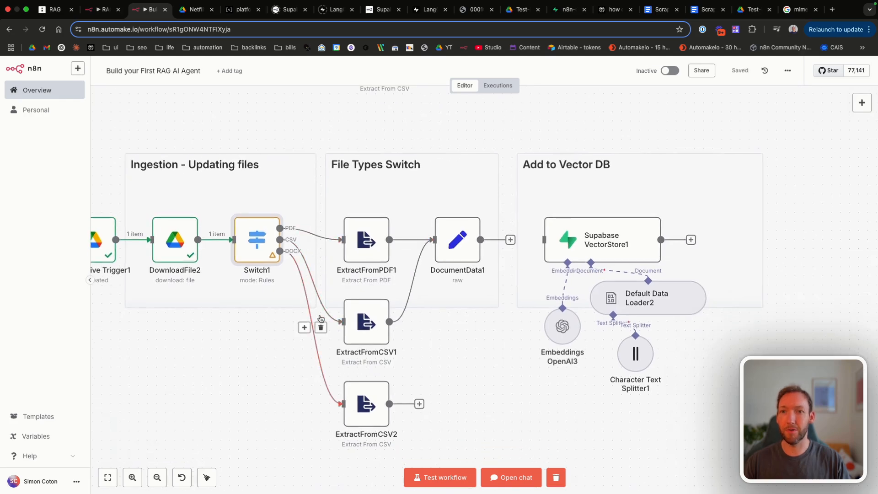
Step: Rename the ExtractFromCSV2 node to ExtractFromDocx, checking the reference RAG workflow
{"action": "double_click", "coordinate": [371, 406]}
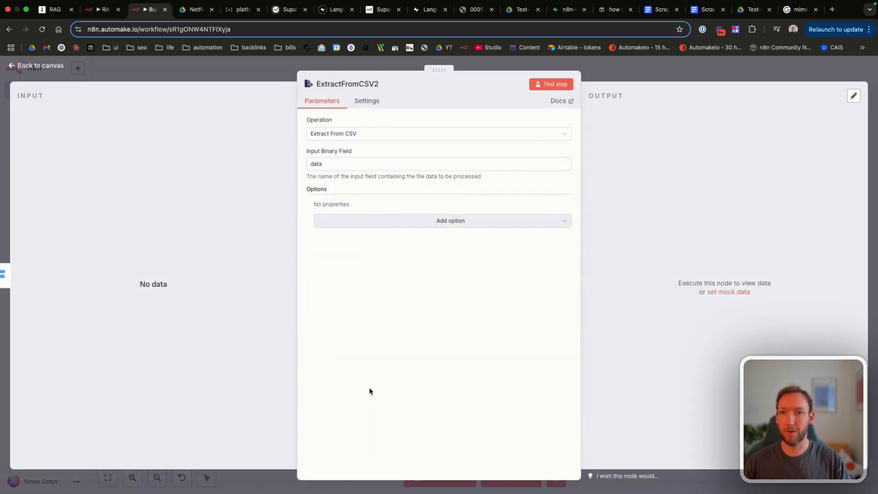
{"action": "key", "text": "ctrl+shift+Tab"}
{"action": "key", "text": "ctrl+Tab"}
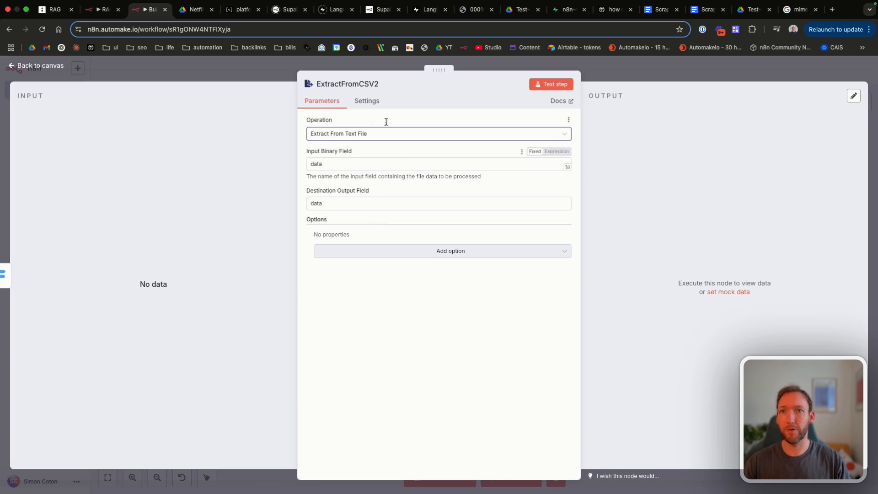
{"action": "left_click", "coordinate": [373, 85]}
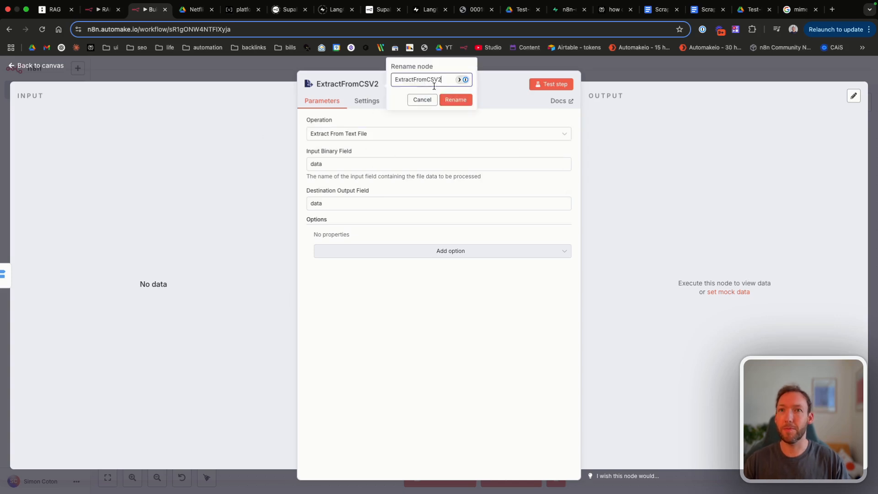
{"action": "type", "text": "Doc"}
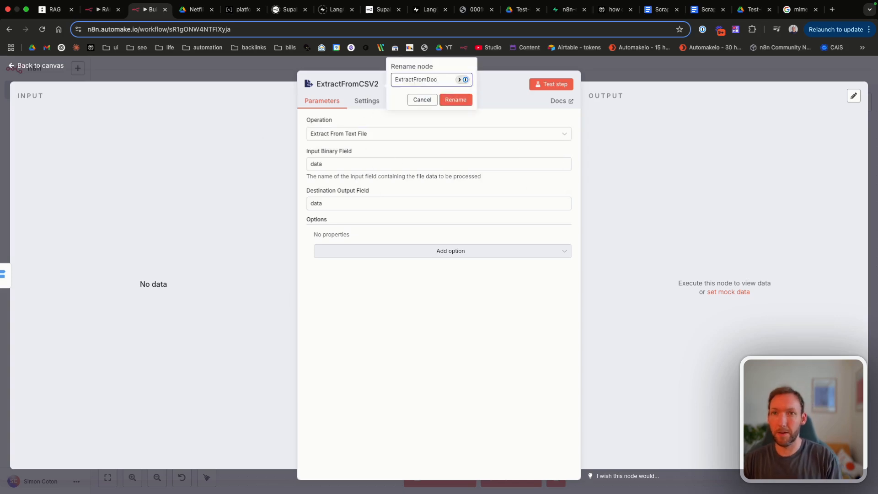
{"action": "type", "text": "x"}
{"action": "key", "text": "Return"}
{"action": "left_click", "coordinate": [68, 65]}
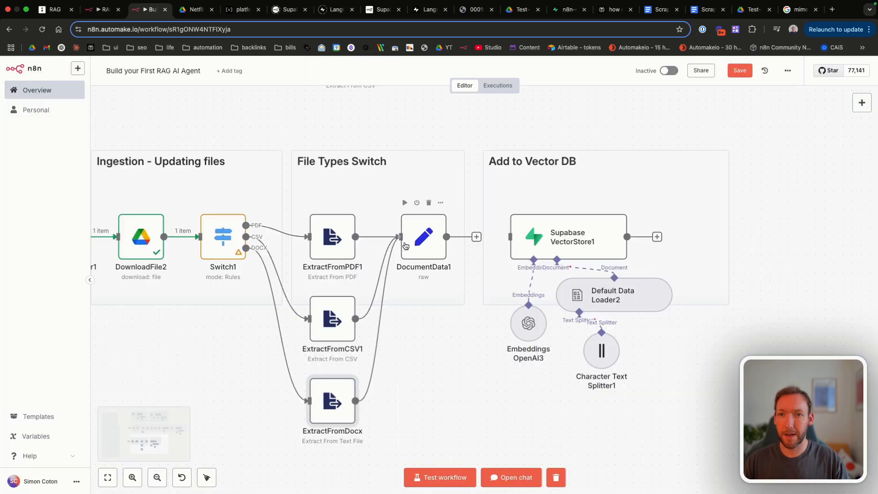
Step: Reconnect DocumentData1 to Supabase VectorStore1 and save the workflow
{"action": "double_click", "coordinate": [417, 241]}
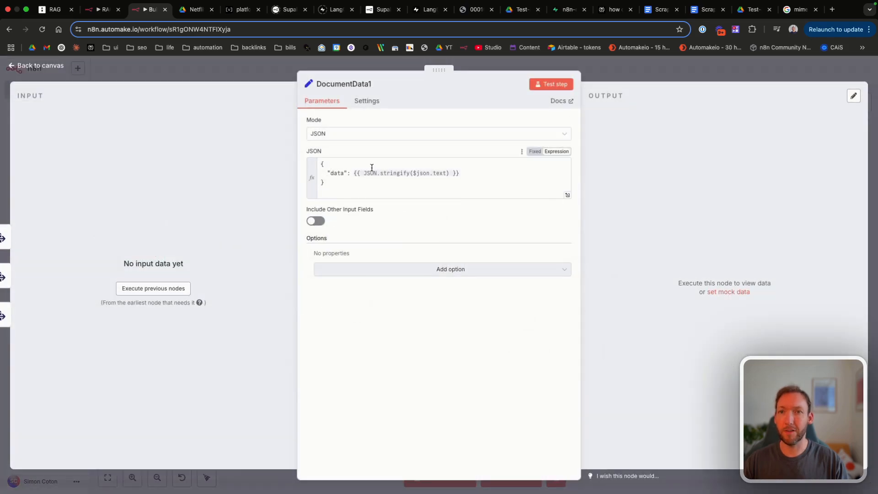
{"action": "left_click", "coordinate": [40, 67]}
{"action": "scroll", "coordinate": [314, 241], "scroll_direction": "right", "scroll_amount": 3}
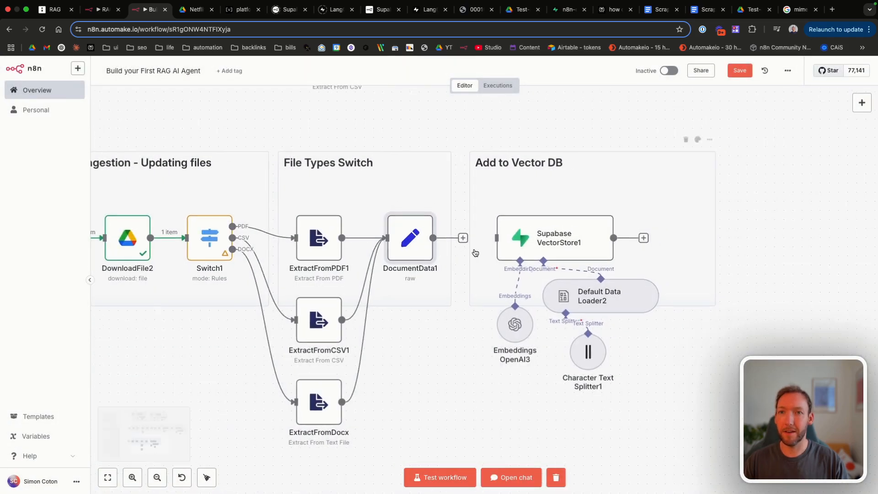
{"action": "scroll", "coordinate": [410, 270], "scroll_direction": "right", "scroll_amount": 2}
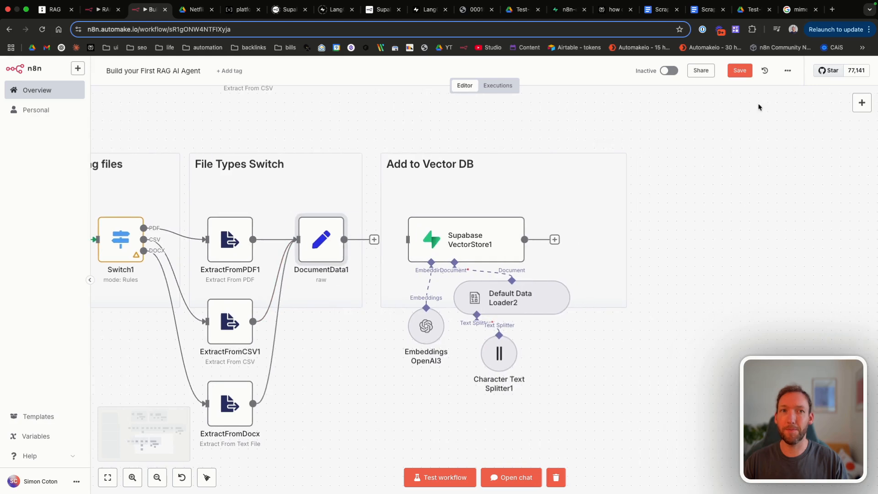
{"action": "left_click_drag", "start_coordinate": [328, 224], "coordinate": [361, 224]}
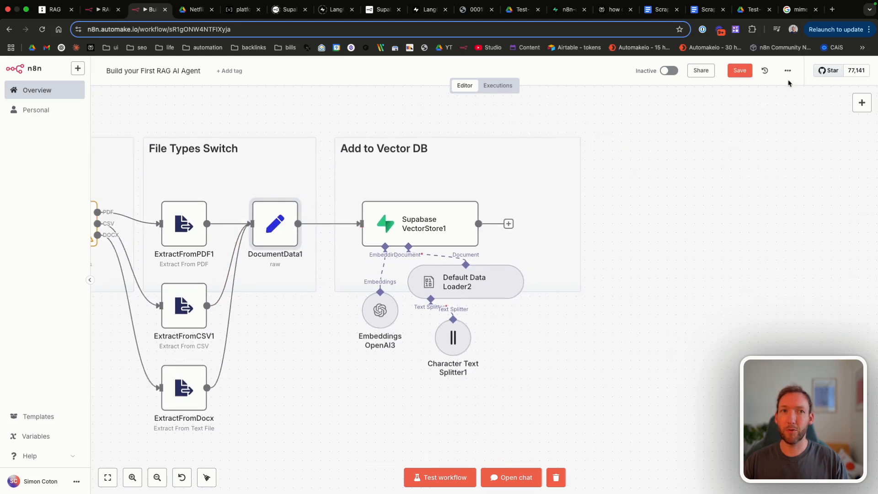
{"action": "left_click", "coordinate": [738, 70]}
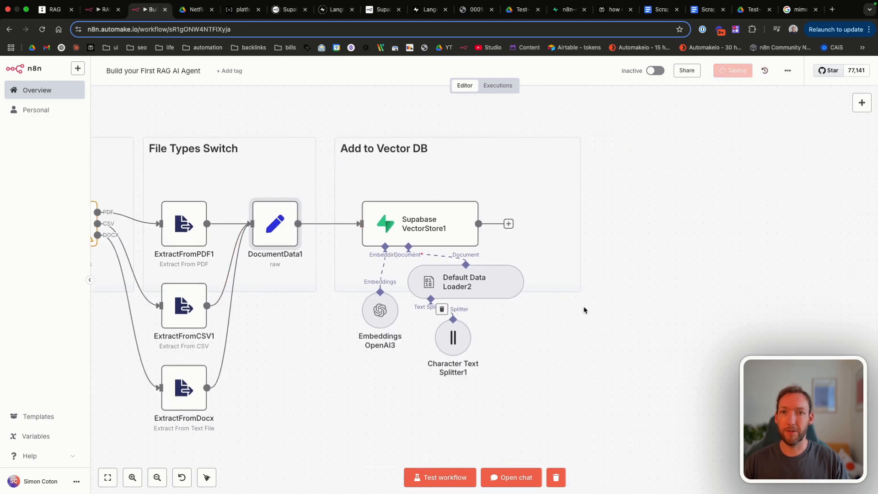
{"action": "scroll", "coordinate": [490, 223], "scroll_direction": "up", "scroll_amount": 3}
{"action": "scroll", "coordinate": [489, 223], "scroll_direction": "left", "scroll_amount": 3}
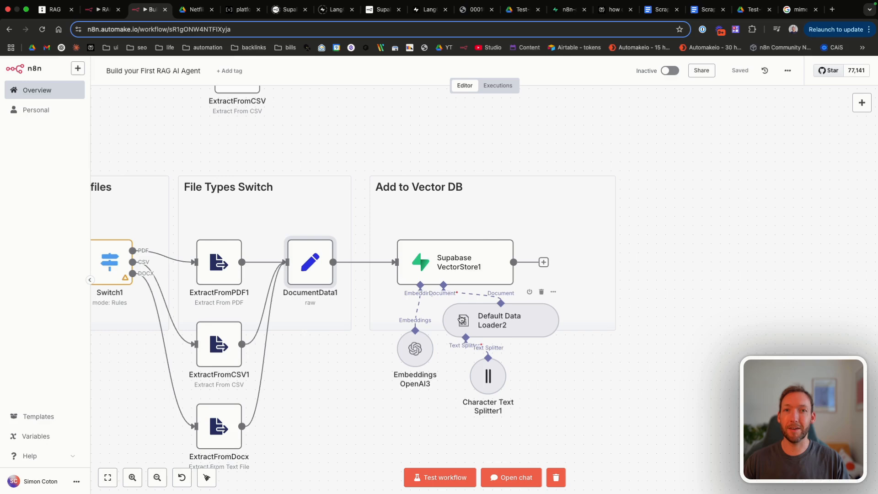
{"action": "scroll", "coordinate": [462, 319], "scroll_direction": "left", "scroll_amount": 5}
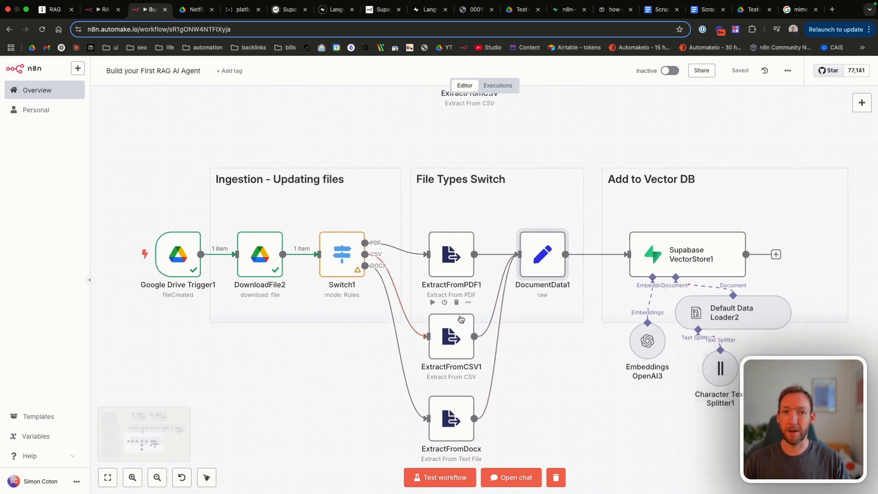
Step: Disconnect DocumentData1 from Supabase, test-run the workflow, and inspect DocumentData1's invalid JSON error
{"action": "left_click", "coordinate": [484, 254]}
{"action": "left_click", "coordinate": [439, 477]}
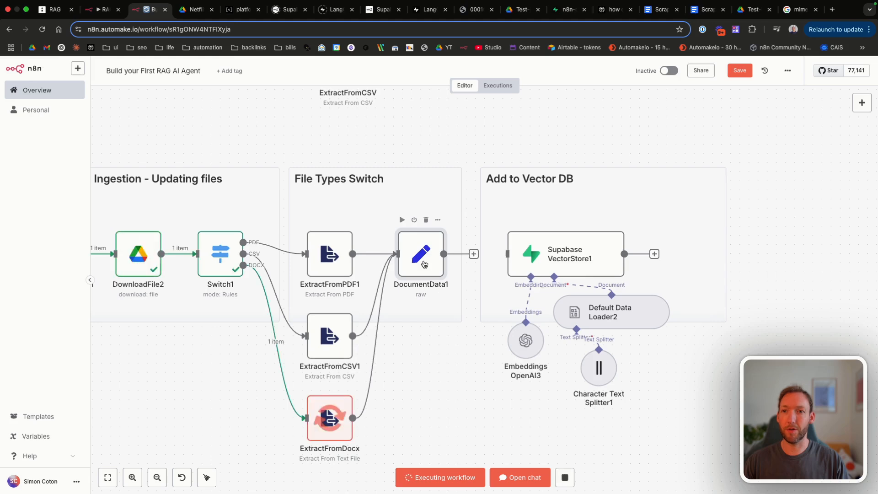
{"action": "double_click", "coordinate": [429, 254]}
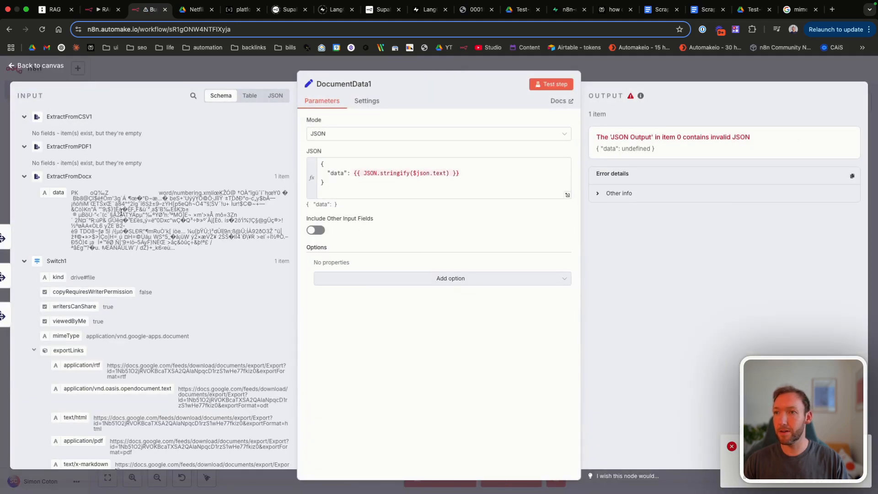
Step: Change DocumentData1's JSON expression to stringify $json.data instead of $json.text
{"action": "left_click", "coordinate": [446, 173]}
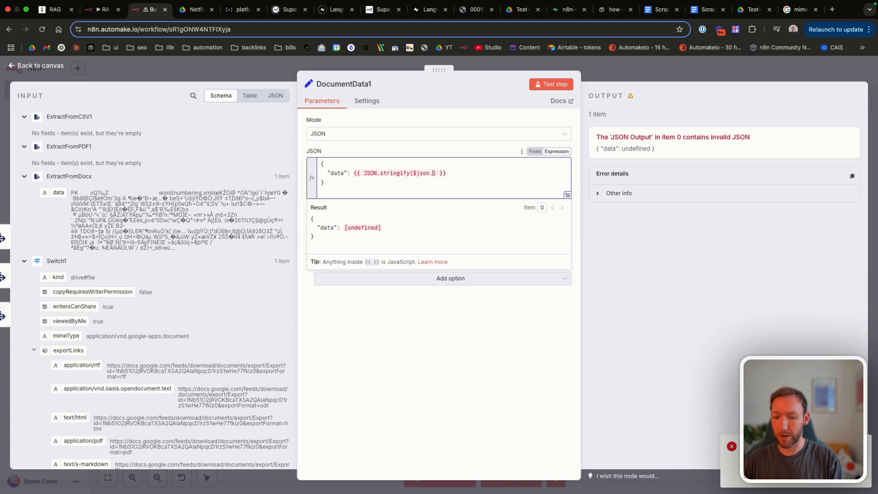
{"action": "type", "text": "data"}
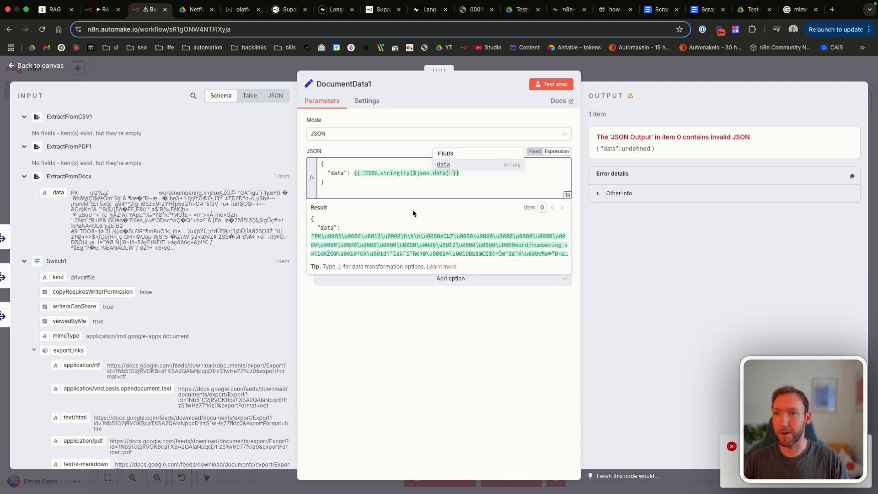
{"action": "scroll", "coordinate": [442, 229], "scroll_direction": "down", "scroll_amount": 5}
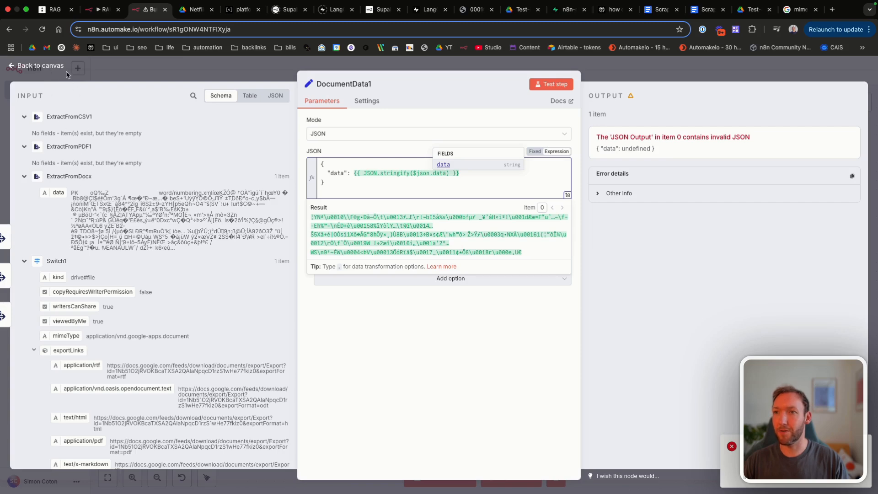
{"action": "left_click", "coordinate": [57, 70]}
{"action": "scroll", "coordinate": [185, 213], "scroll_direction": "left", "scroll_amount": 2}
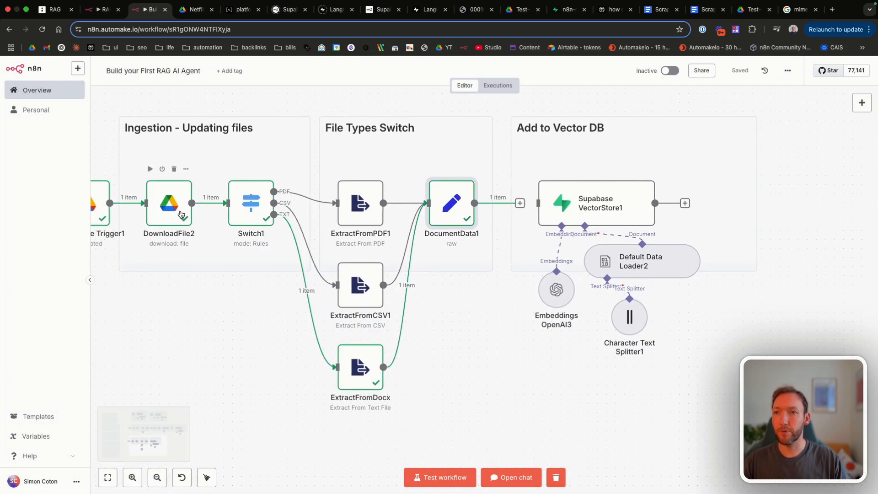
Step: Re-add DownloadFile2's Google File Conversion option, exporting Google Docs as Text (txt)
{"action": "double_click", "coordinate": [191, 213]}
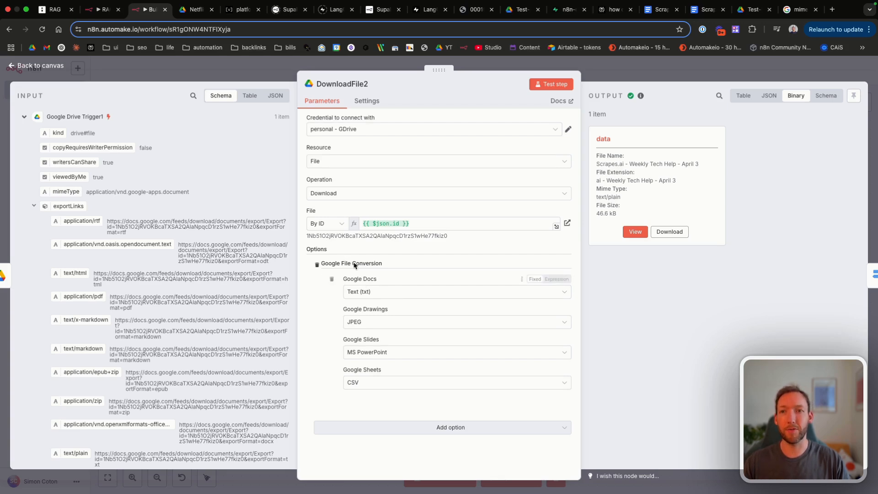
{"action": "left_click", "coordinate": [317, 265]}
{"action": "left_click", "coordinate": [365, 285]}
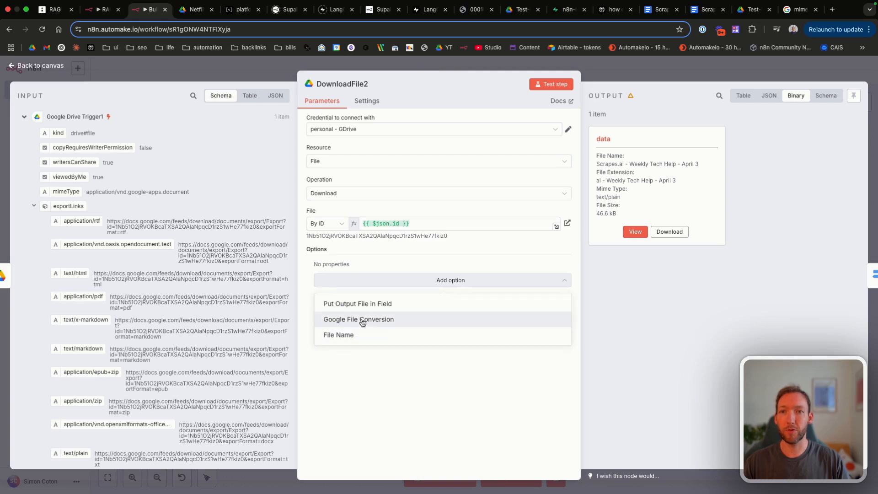
{"action": "left_click", "coordinate": [361, 319]}
{"action": "left_click", "coordinate": [378, 294]}
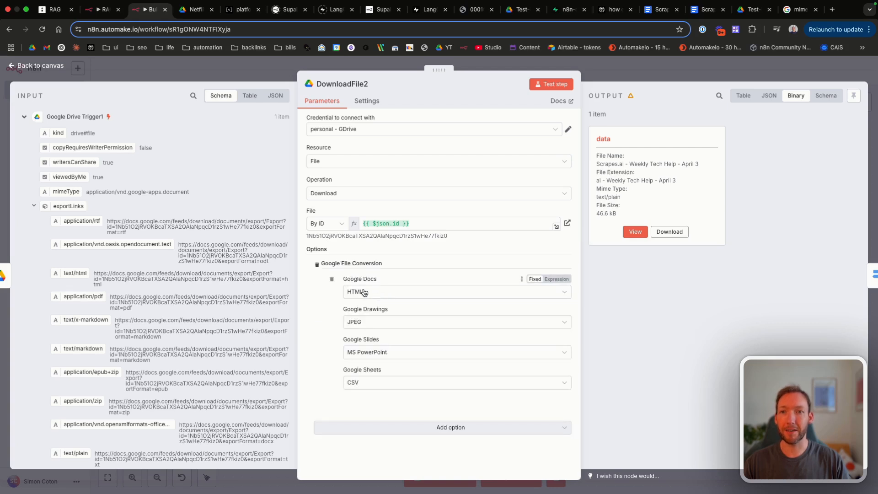
{"action": "left_click", "coordinate": [378, 293]}
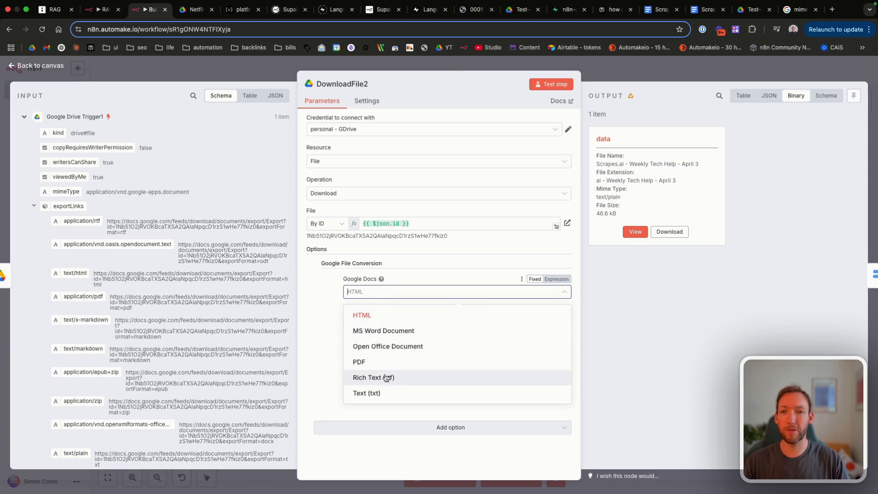
{"action": "left_click", "coordinate": [378, 393]}
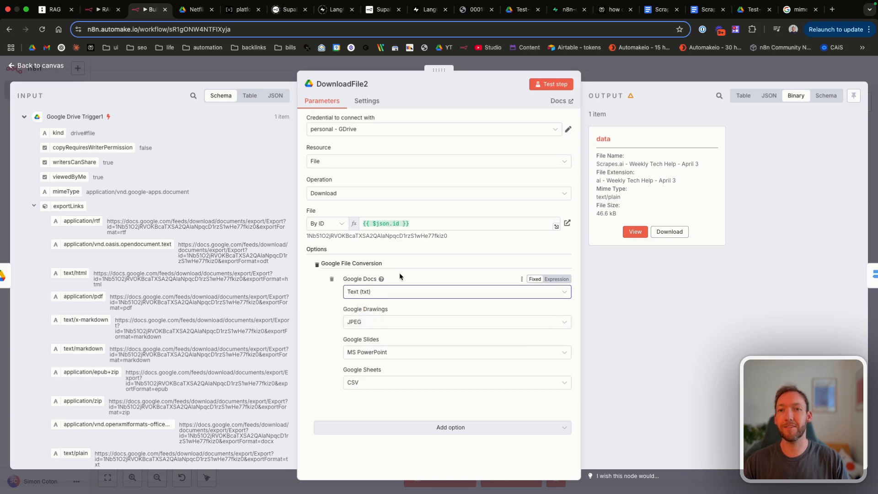
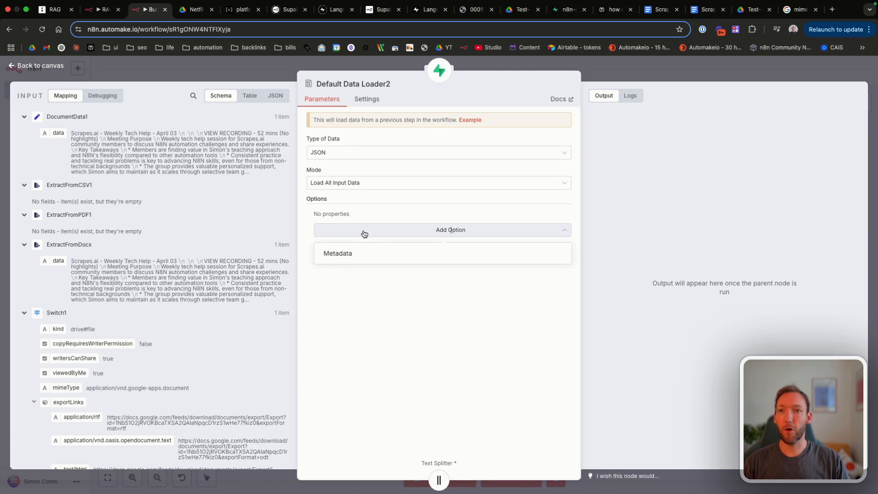
Step: Add a Metadata option to Default Data Loader2 with a property named file_id
{"action": "left_click", "coordinate": [348, 254]}
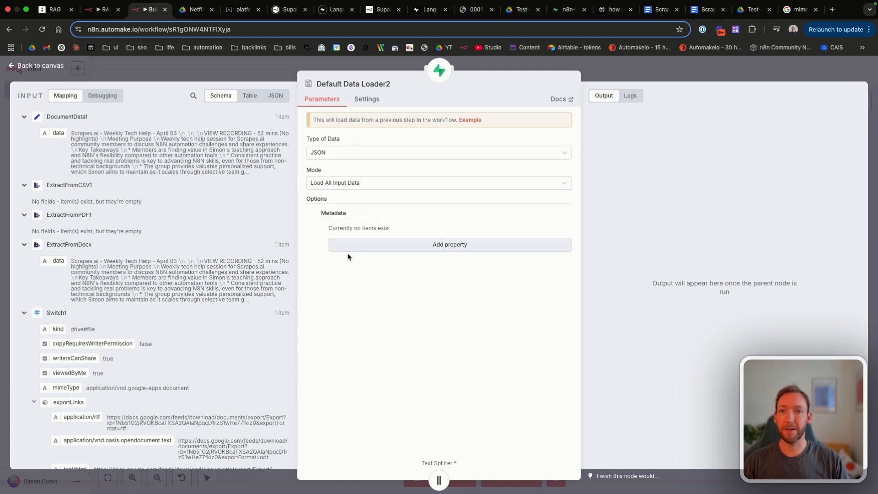
{"action": "left_click", "coordinate": [374, 249]}
{"action": "left_click", "coordinate": [374, 244]}
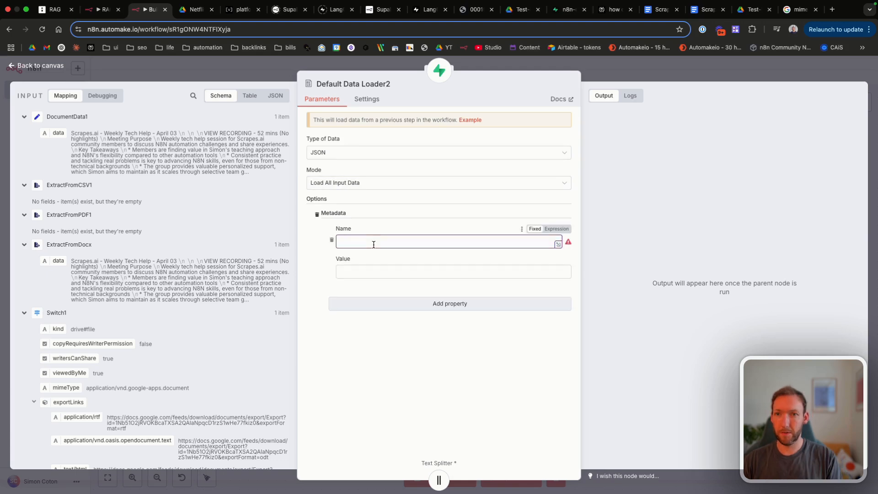
{"action": "type", "text": "id"}
{"action": "key", "text": "BackSpace"}
{"action": "key", "text": "BackSpace"}
{"action": "type", "text": "fi"}
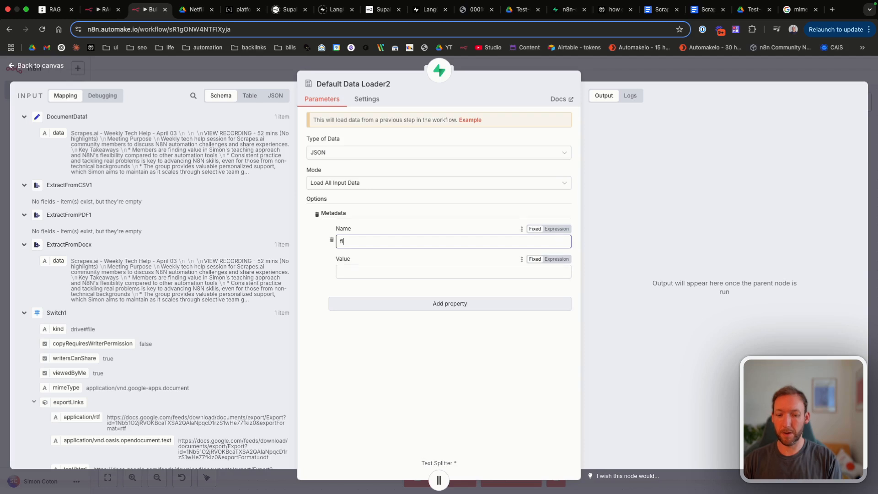
{"action": "type", "text": "le_id"}
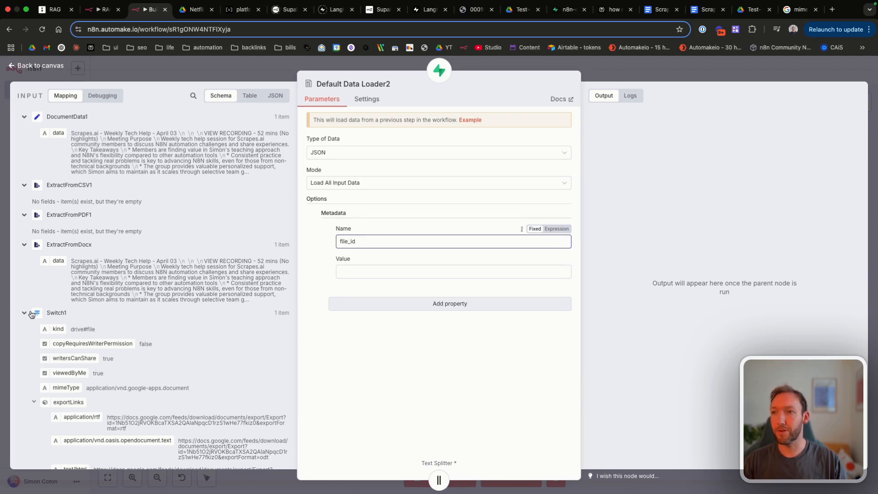
Step: Map DownloadFile2's Drive file id into the file_id metadata value
{"action": "scroll", "coordinate": [44, 338], "scroll_direction": "down", "scroll_amount": 4}
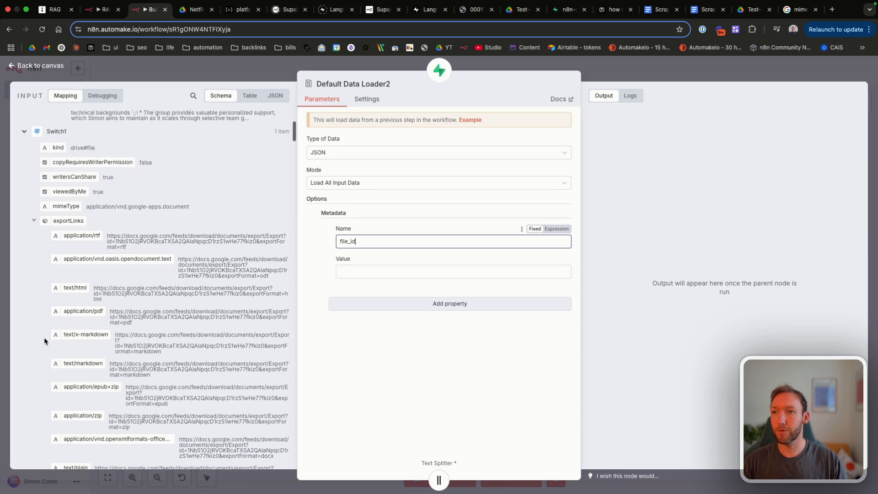
{"action": "left_click", "coordinate": [34, 215]}
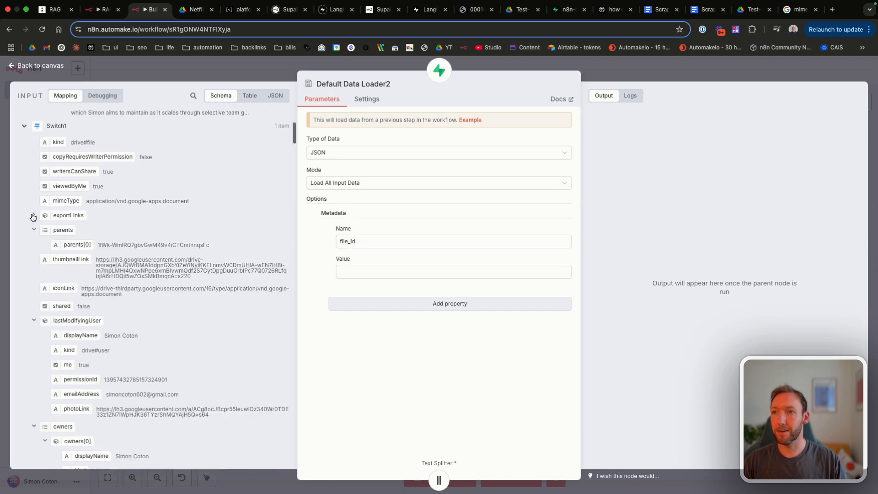
{"action": "left_click", "coordinate": [30, 127]}
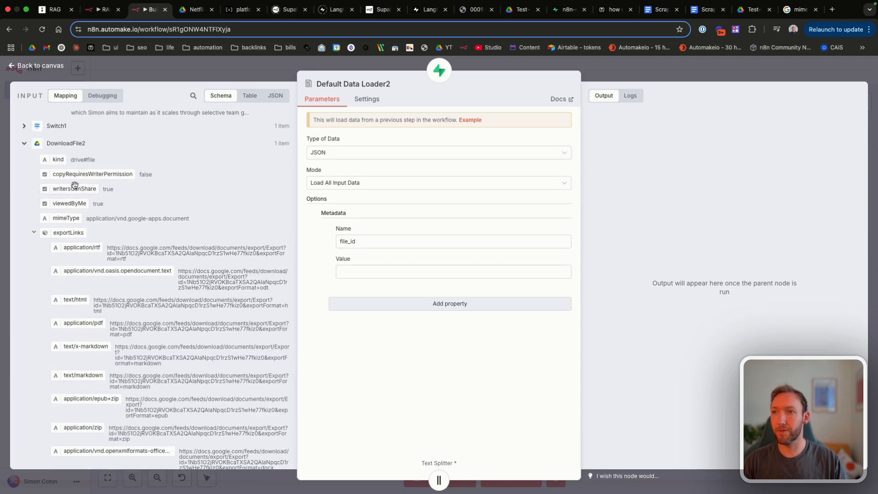
{"action": "left_click", "coordinate": [34, 233]}
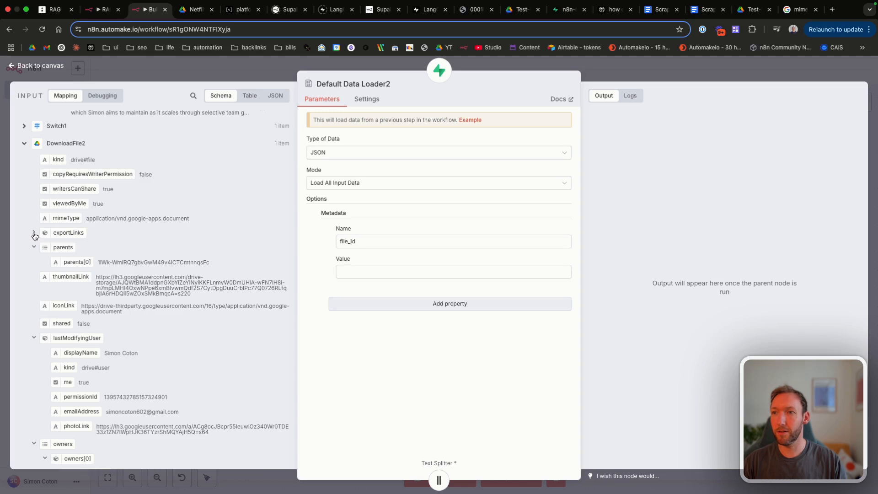
{"action": "scroll", "coordinate": [34, 235], "scroll_direction": "down", "scroll_amount": 10}
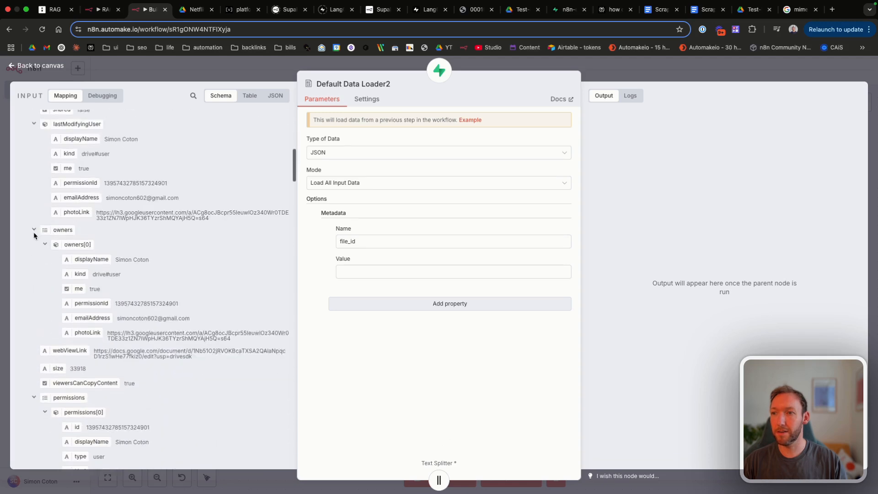
{"action": "scroll", "coordinate": [34, 237], "scroll_direction": "down", "scroll_amount": 7}
{"action": "left_click", "coordinate": [33, 252]}
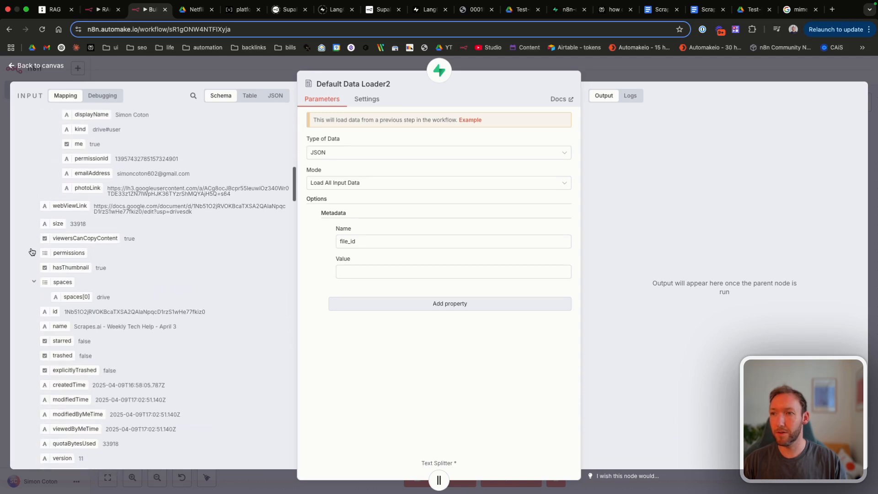
{"action": "scroll", "coordinate": [51, 297], "scroll_direction": "down", "scroll_amount": 2}
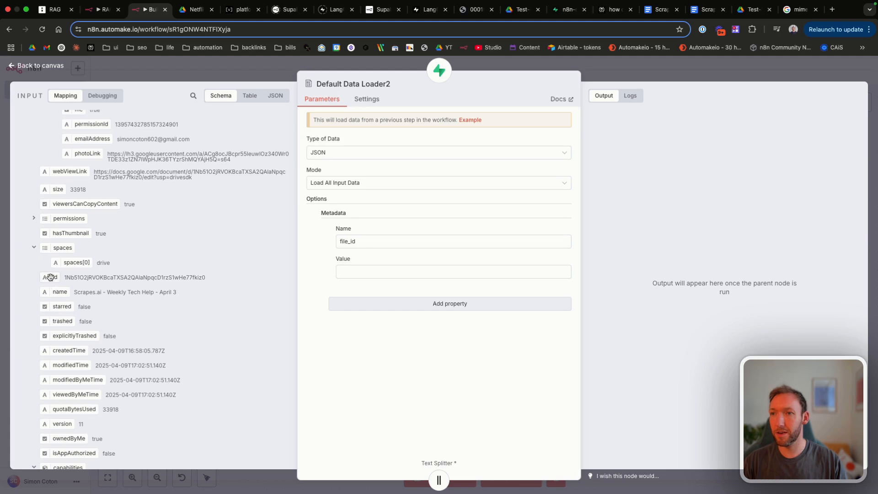
{"action": "left_click_drag", "start_coordinate": [50, 277], "coordinate": [368, 273]}
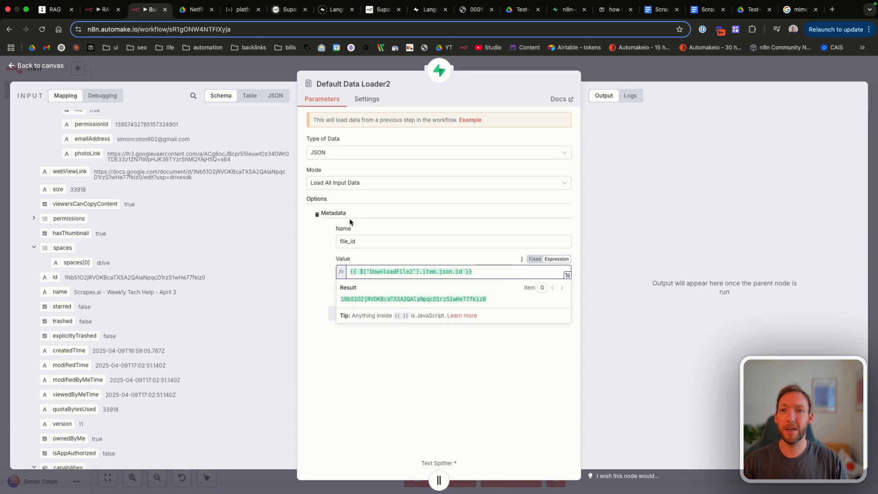
{"action": "left_click", "coordinate": [361, 225]}
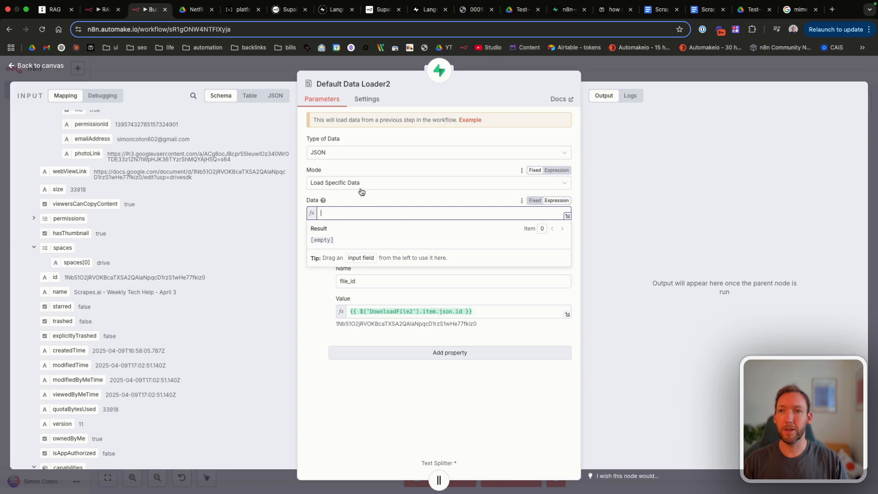
Step: Set the loader's Data field to the {{ $json.data }} expression
{"action": "scroll", "coordinate": [158, 189], "scroll_direction": "up", "scroll_amount": 10}
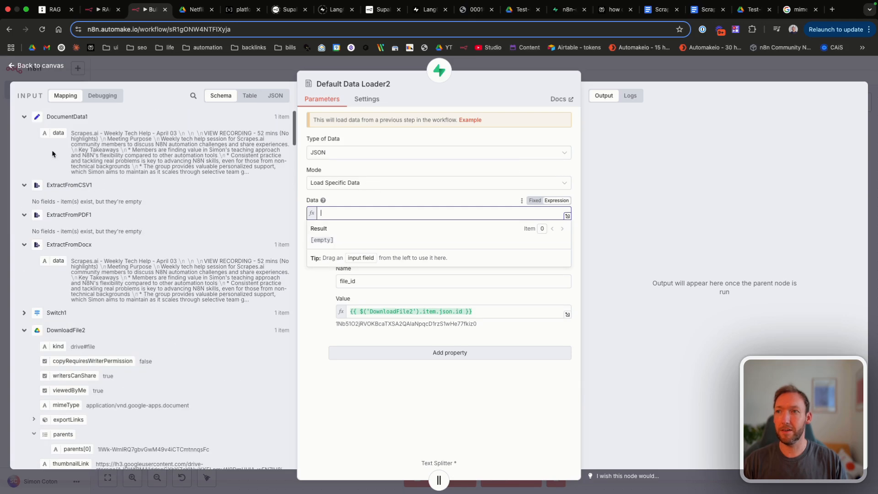
{"action": "type", "text": "{{ "}
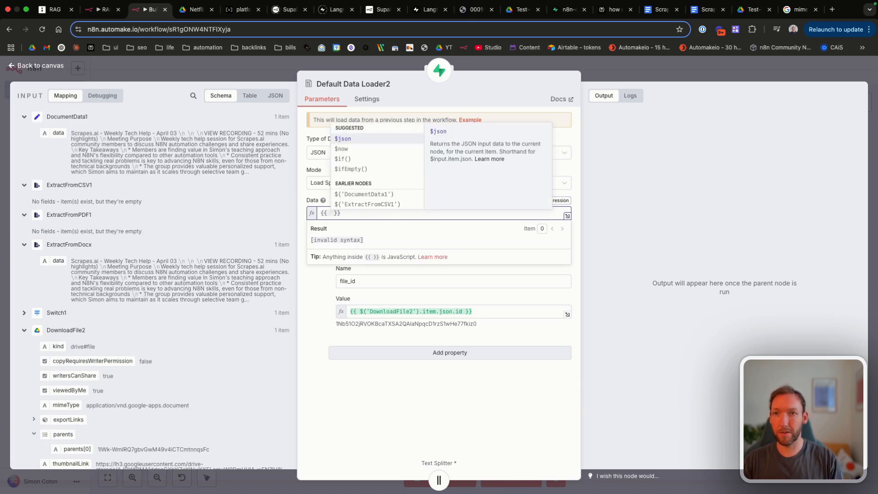
{"action": "type", "text": "$json.data"}
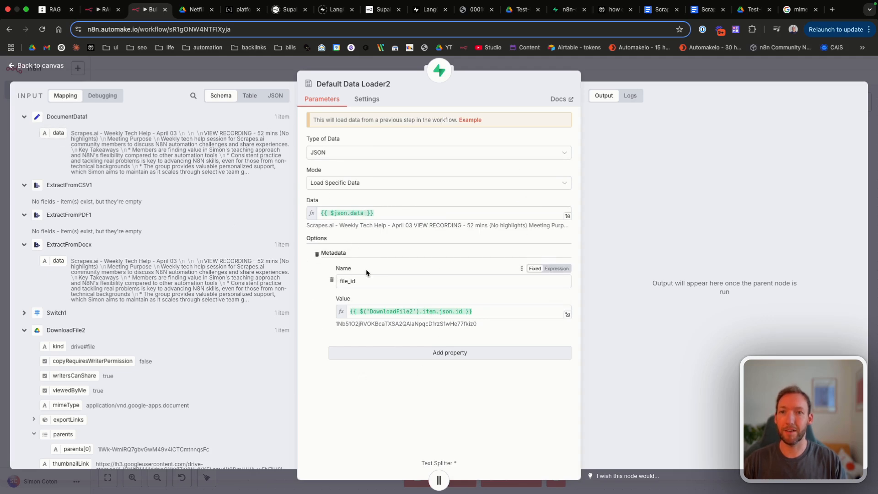
{"action": "scroll", "coordinate": [122, 352], "scroll_direction": "down", "scroll_amount": 5}
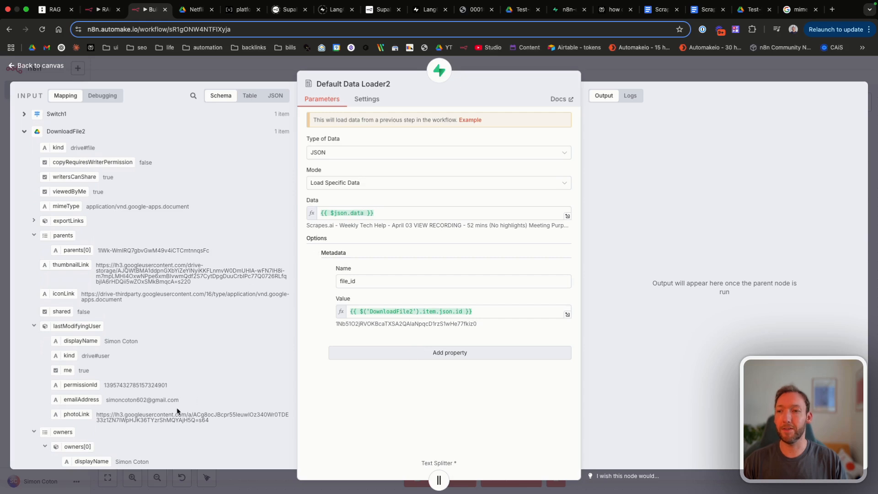
{"action": "scroll", "coordinate": [177, 410], "scroll_direction": "down", "scroll_amount": 1}
{"action": "scroll", "coordinate": [176, 402], "scroll_direction": "up", "scroll_amount": 3}
{"action": "scroll", "coordinate": [55, 234], "scroll_direction": "down", "scroll_amount": 6}
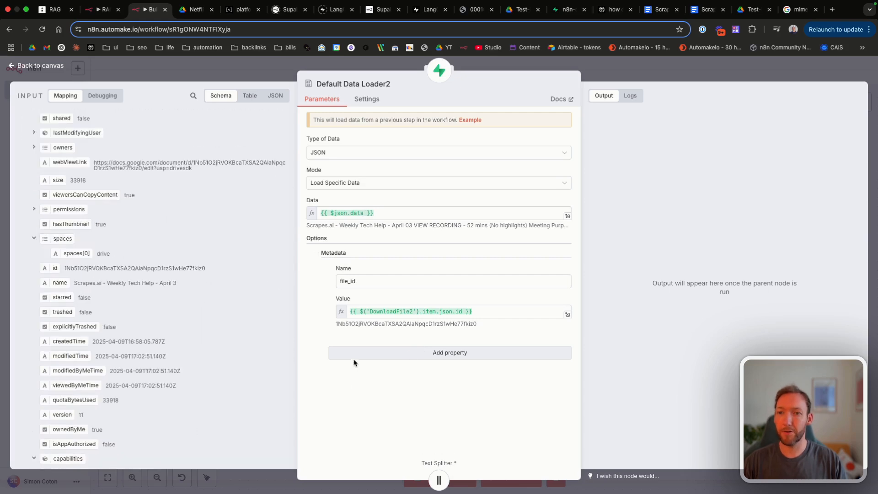
Step: Add a createdTime metadata property mapped to DownloadFile2's createdTime
{"action": "left_click", "coordinate": [357, 356]}
{"action": "type", "text": "createdTime"}
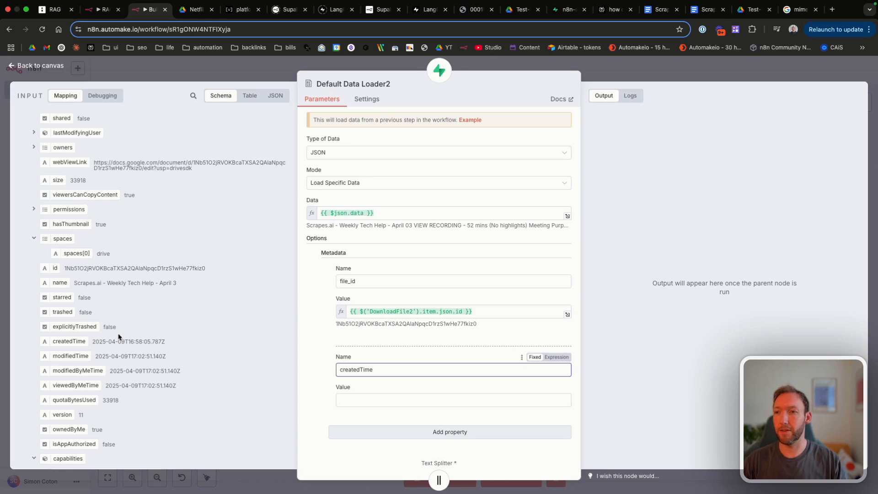
{"action": "left_click_drag", "start_coordinate": [69, 344], "coordinate": [378, 400]}
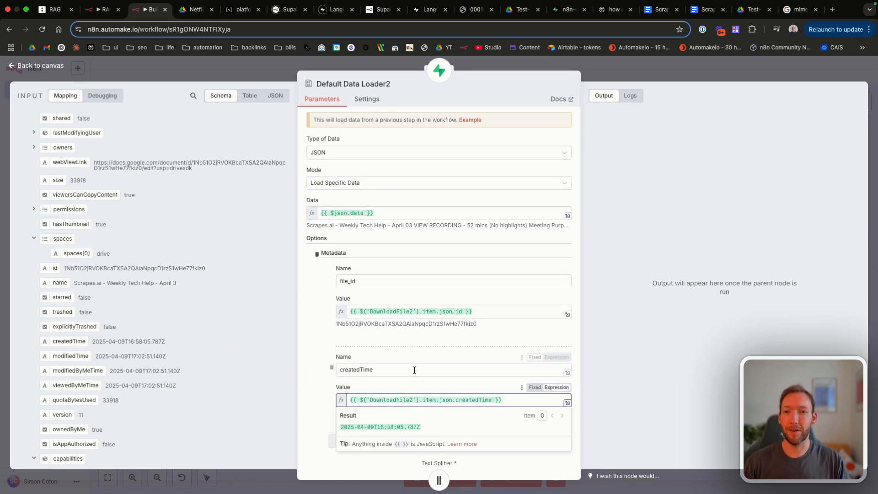
{"action": "left_click", "coordinate": [404, 357]}
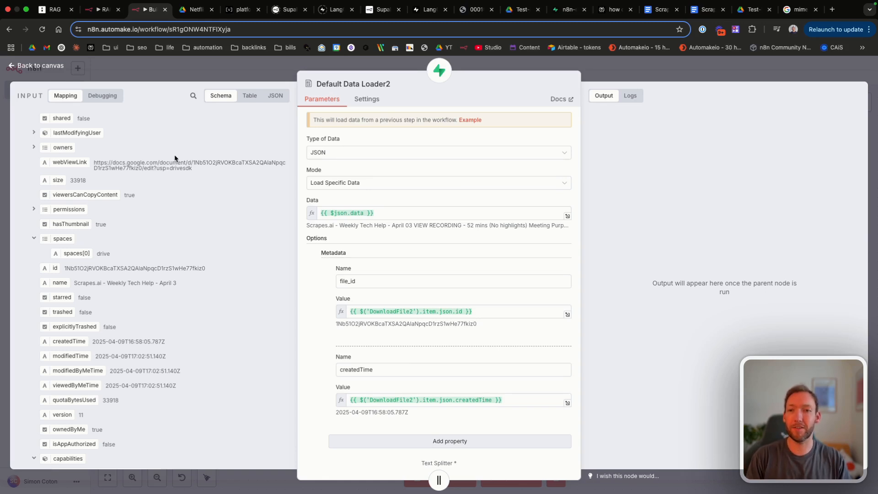
{"action": "left_click", "coordinate": [32, 65]}
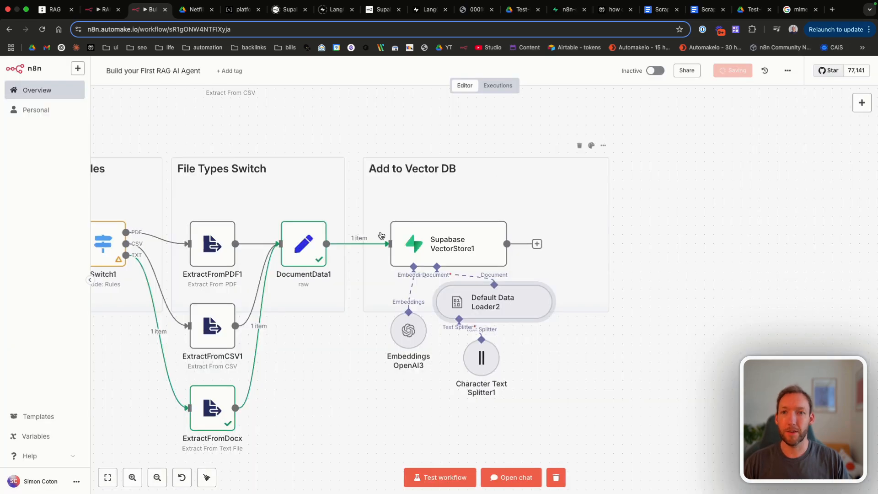
Step: Show 1000 rows per page in the Supabase documents table and delete all rows
{"action": "left_click", "coordinate": [566, 10]}
{"action": "left_click", "coordinate": [224, 487]}
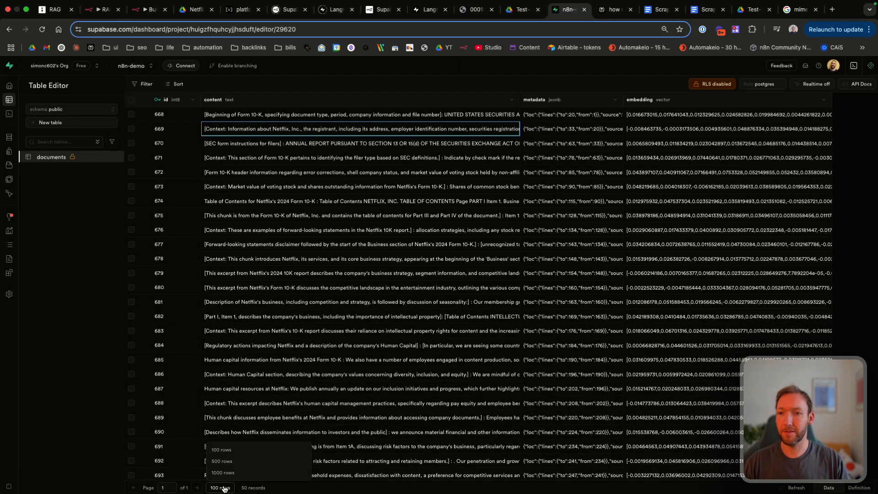
{"action": "left_click", "coordinate": [226, 475]}
{"action": "left_click", "coordinate": [132, 100]}
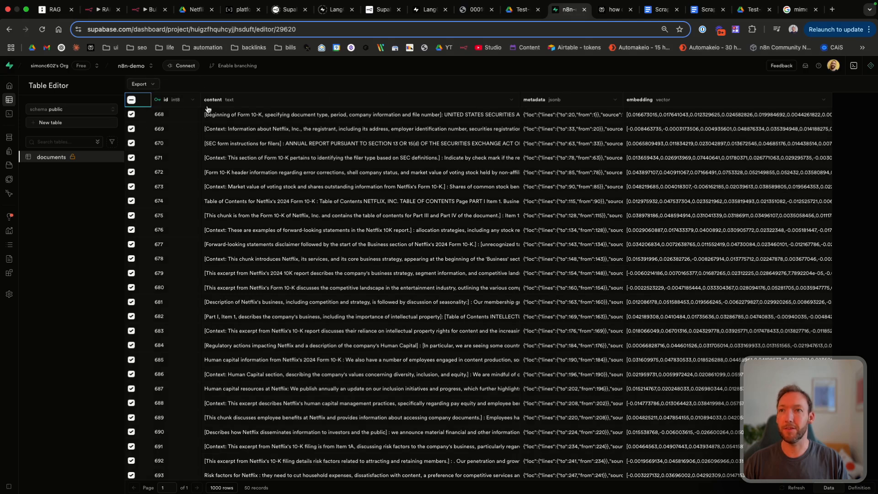
{"action": "right_click", "coordinate": [142, 98]}
{"action": "key", "text": "Escape"}
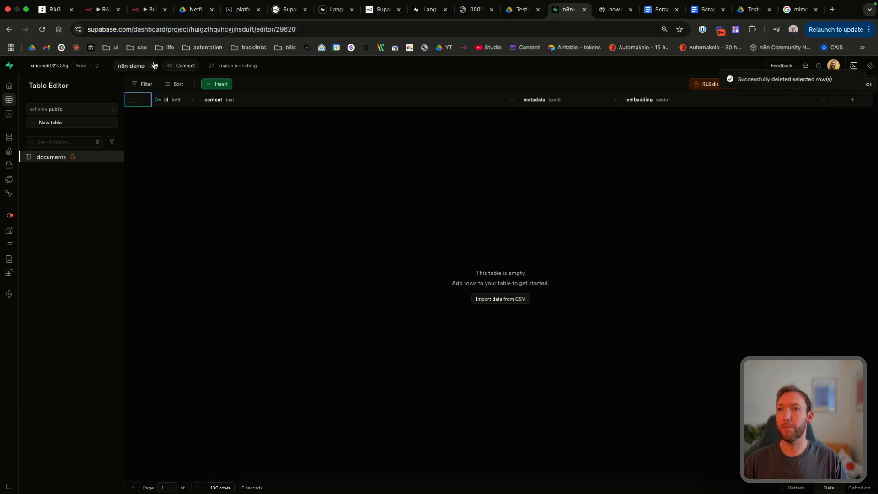
{"action": "left_click", "coordinate": [147, 9]}
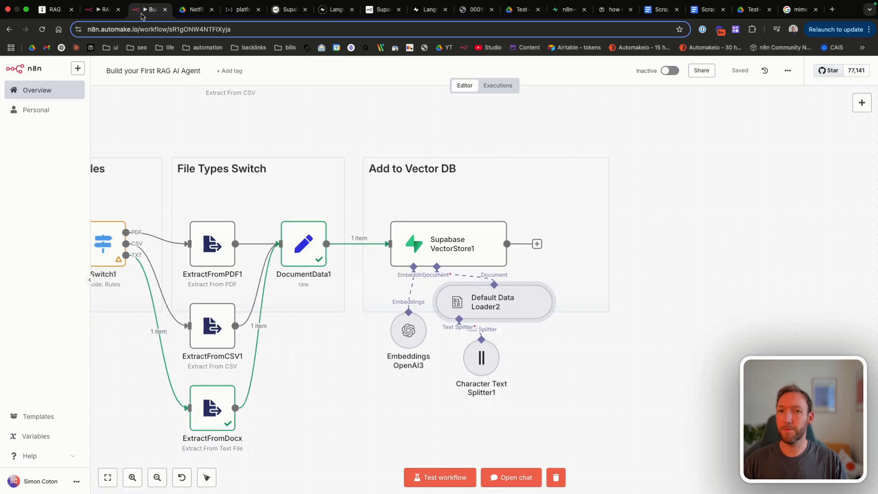
{"action": "scroll", "coordinate": [292, 296], "scroll_direction": "left", "scroll_amount": 5}
Step: Delete the old Character Text Splitter1 node from the data loader
{"action": "scroll", "coordinate": [292, 297], "scroll_direction": "left", "scroll_amount": 5}
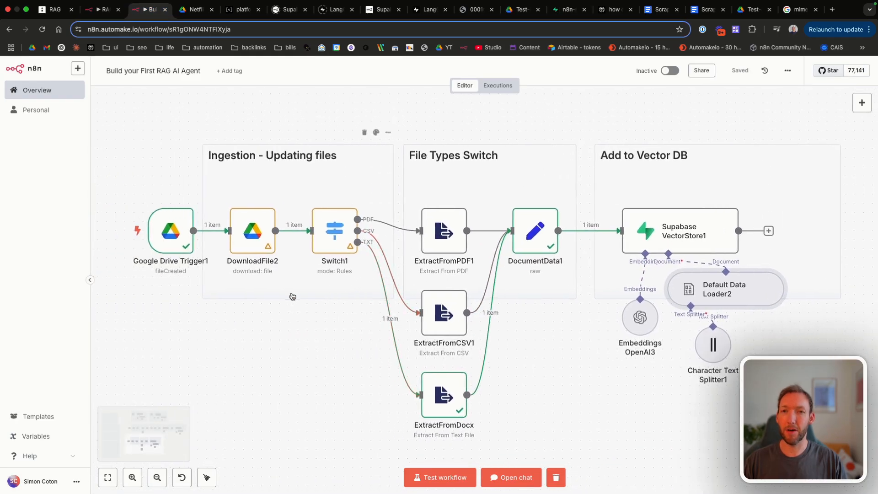
{"action": "scroll", "coordinate": [292, 296], "scroll_direction": "right", "scroll_amount": 10}
{"action": "scroll", "coordinate": [292, 293], "scroll_direction": "right", "scroll_amount": 2}
{"action": "double_click", "coordinate": [443, 336]}
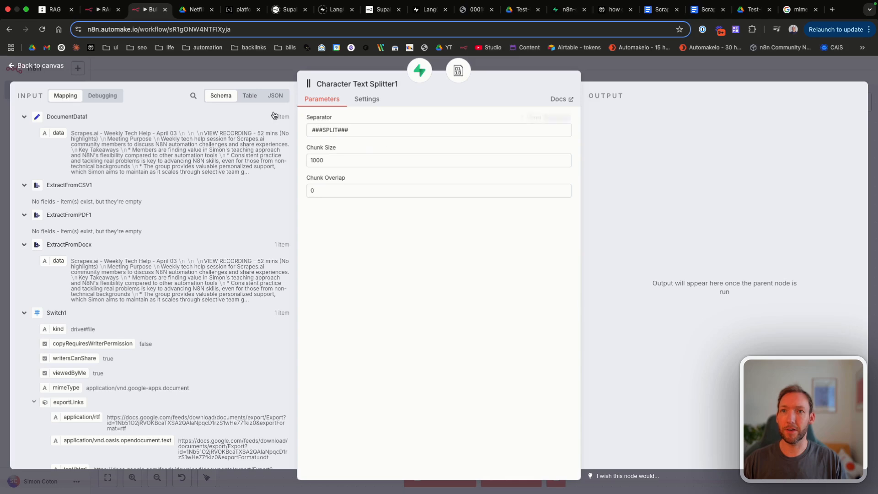
{"action": "key", "text": "Escape"}
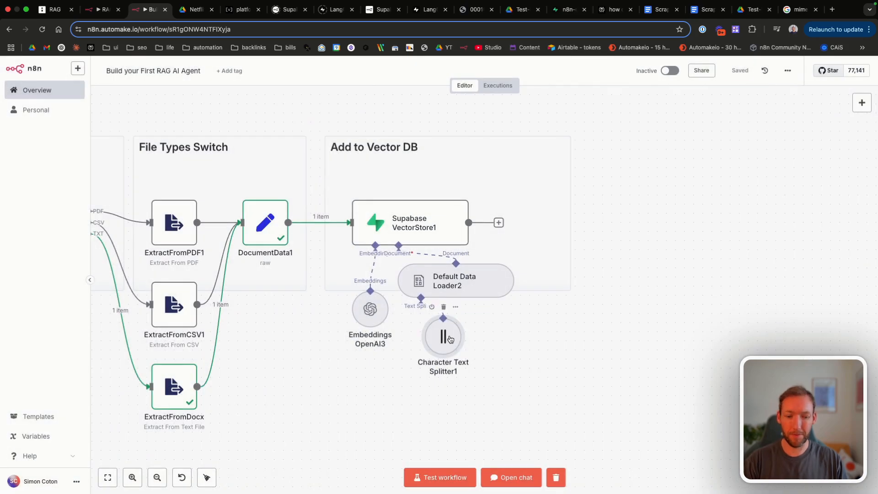
{"action": "key", "text": "Delete"}
Step: Attach a Recursive Character Text Splitter with chunk size 1000 and overlap 0
{"action": "left_click", "coordinate": [421, 328]}
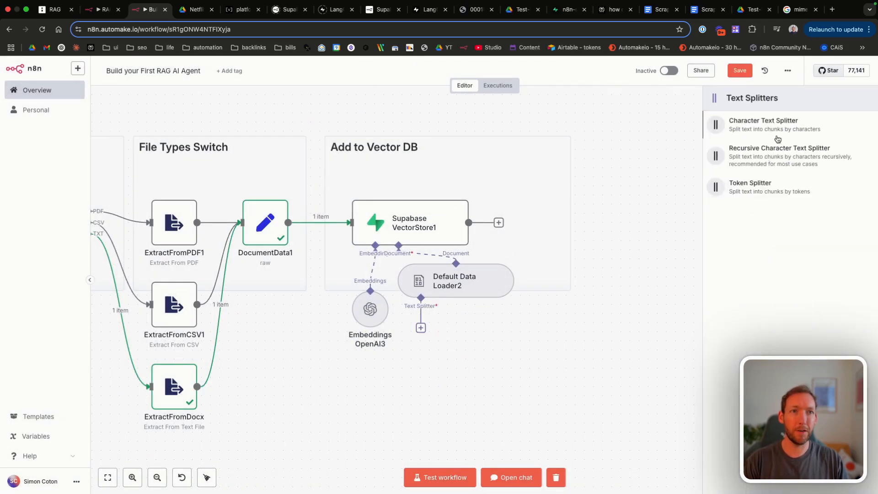
{"action": "left_click", "coordinate": [774, 157]}
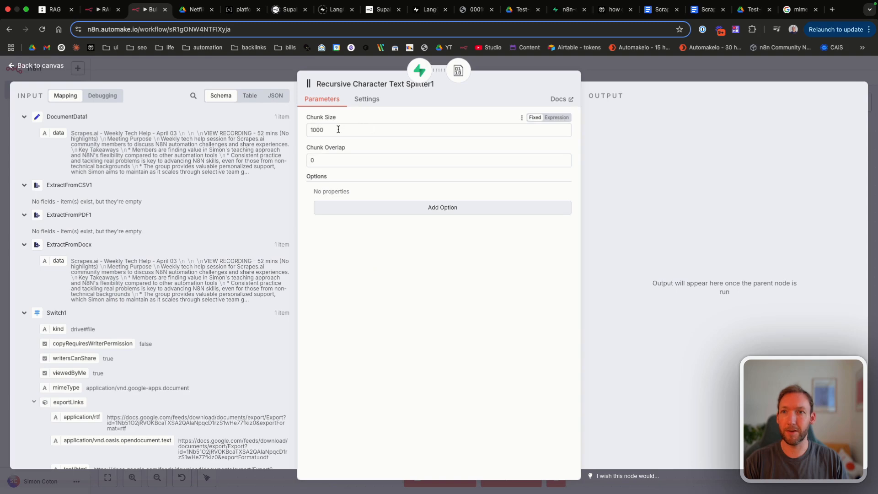
{"action": "double_click", "coordinate": [338, 129]}
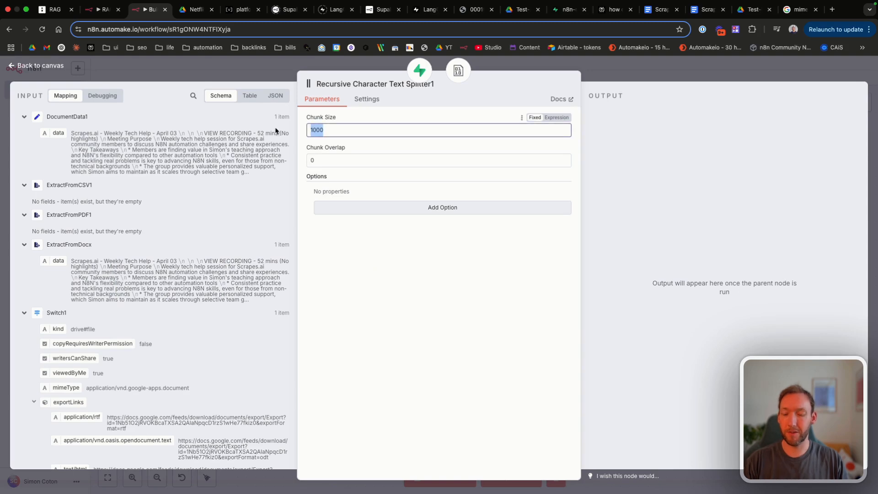
{"action": "left_click", "coordinate": [43, 69]}
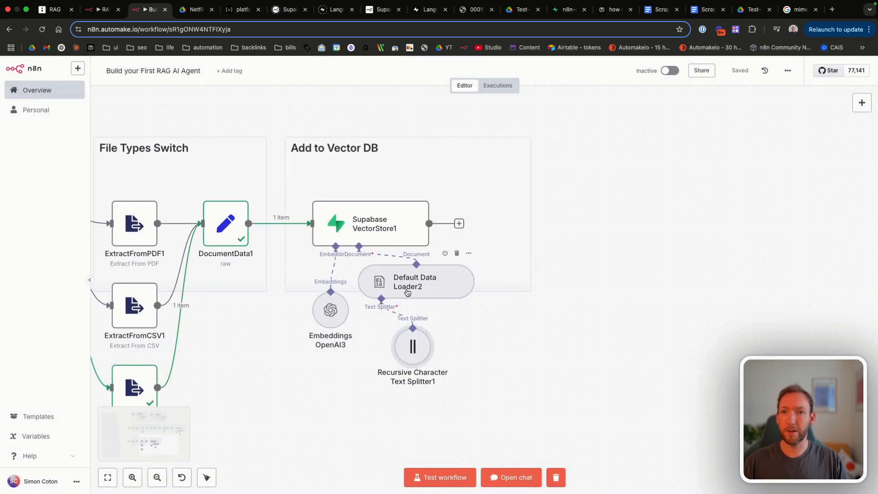
{"action": "double_click", "coordinate": [406, 292]}
Step: Add a third metadata property to Default Data Loader2 named file_name
{"action": "scroll", "coordinate": [360, 329], "scroll_direction": "down", "scroll_amount": 1}
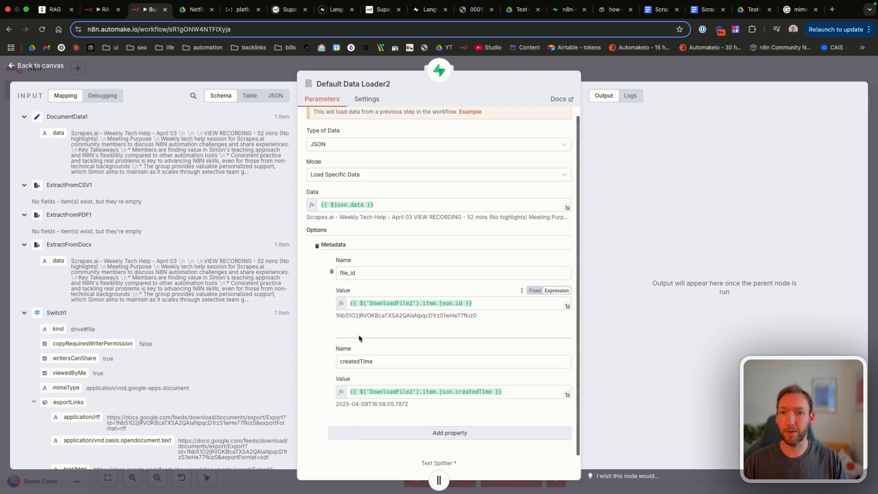
{"action": "left_click", "coordinate": [361, 432]}
{"action": "scroll", "coordinate": [361, 412], "scroll_direction": "down", "scroll_amount": 3}
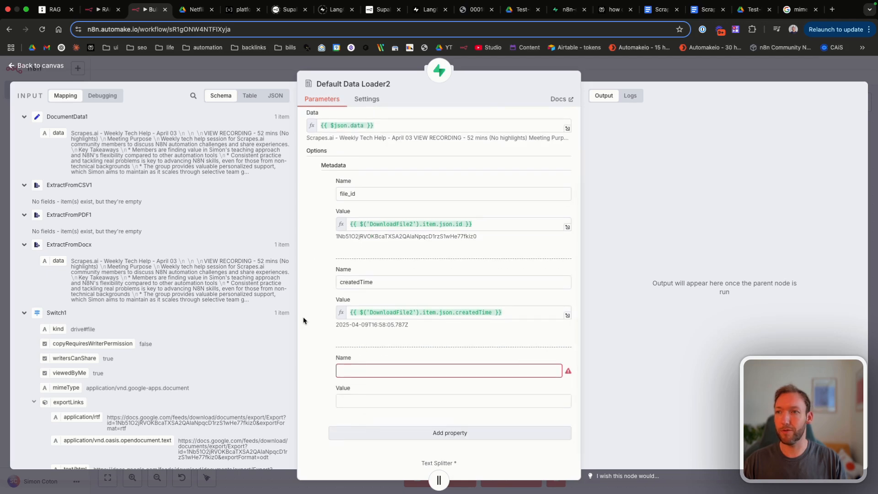
{"action": "scroll", "coordinate": [37, 343], "scroll_direction": "down", "scroll_amount": 5}
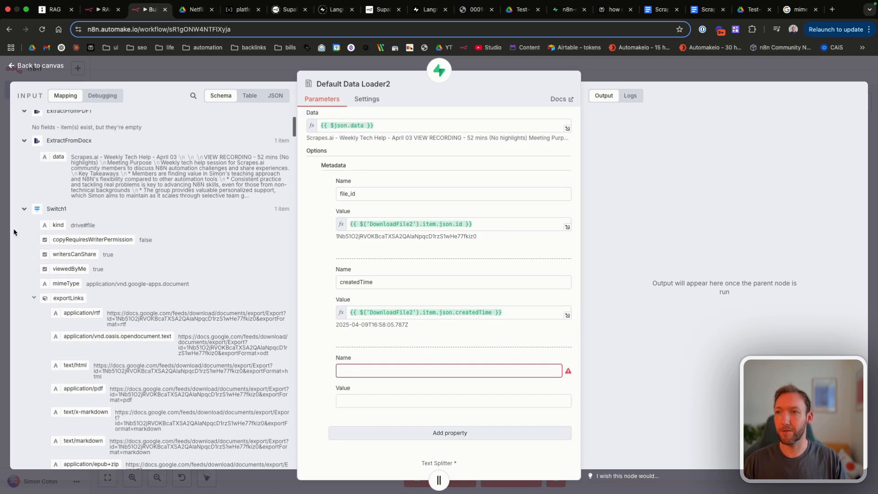
{"action": "left_click", "coordinate": [25, 211]}
{"action": "scroll", "coordinate": [26, 211], "scroll_direction": "down", "scroll_amount": 3}
{"action": "left_click", "coordinate": [448, 371]}
{"action": "type", "text": "file_nam"}
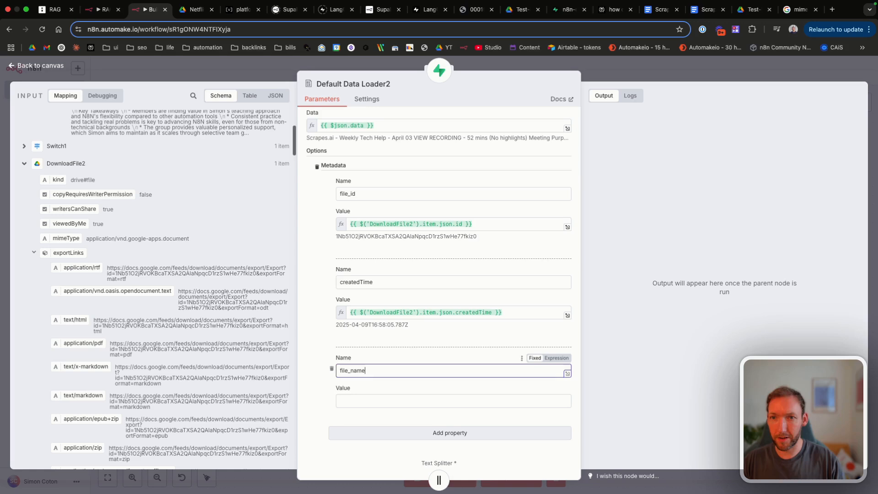
{"action": "type", "text": "e"}
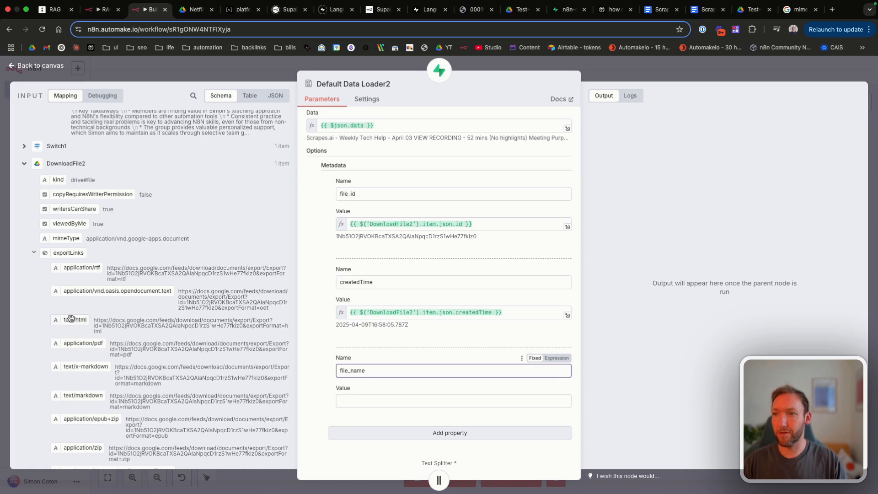
Step: Map DownloadFile2's name into the file_name metadata value
{"action": "scroll", "coordinate": [124, 305], "scroll_direction": "down", "scroll_amount": 10}
{"action": "left_click_drag", "start_coordinate": [60, 296], "coordinate": [368, 402]}
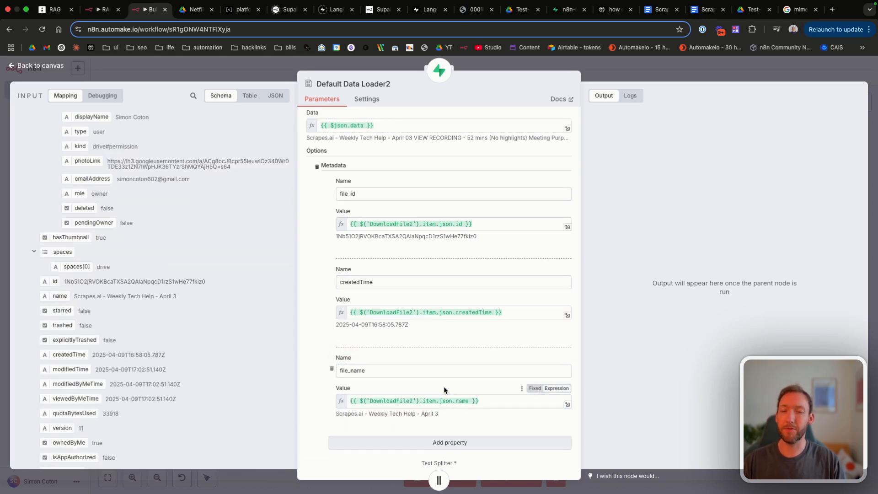
{"action": "scroll", "coordinate": [443, 390], "scroll_direction": "up", "scroll_amount": 3}
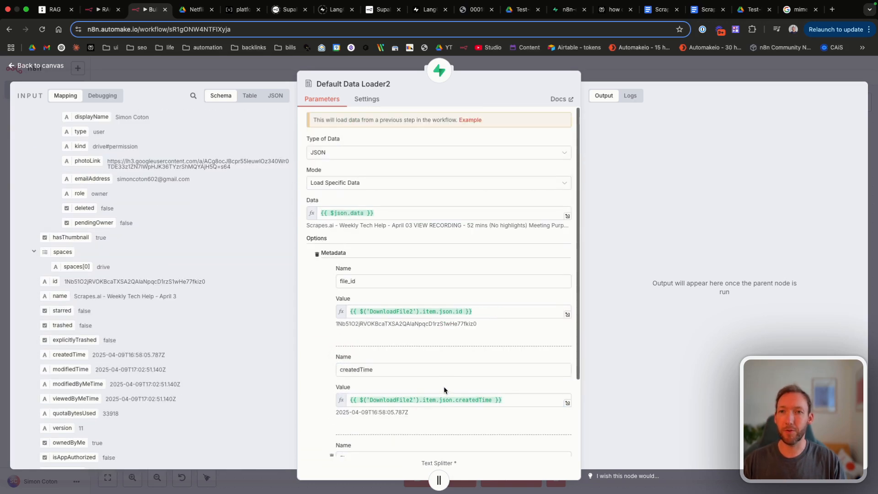
{"action": "left_click", "coordinate": [44, 67]}
{"action": "double_click", "coordinate": [513, 333]}
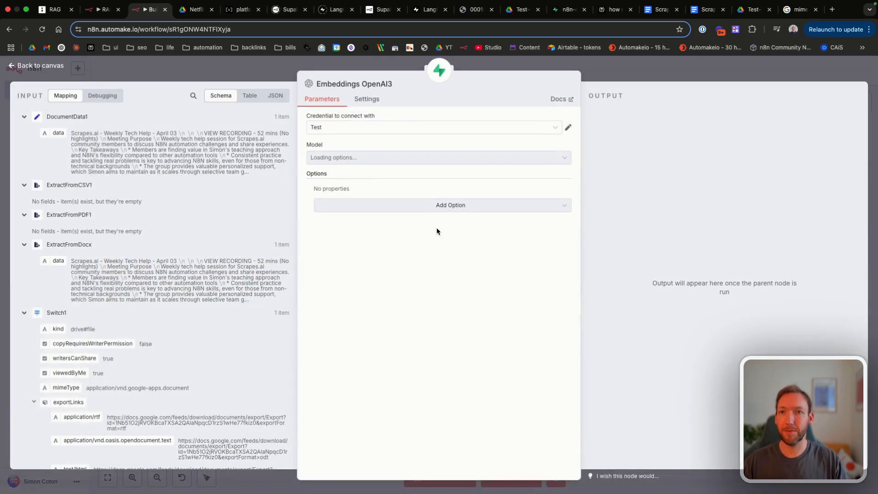
Step: Return from the Embeddings OpenAI3 settings to the canvas and save the workflow
{"action": "left_click", "coordinate": [21, 66]}
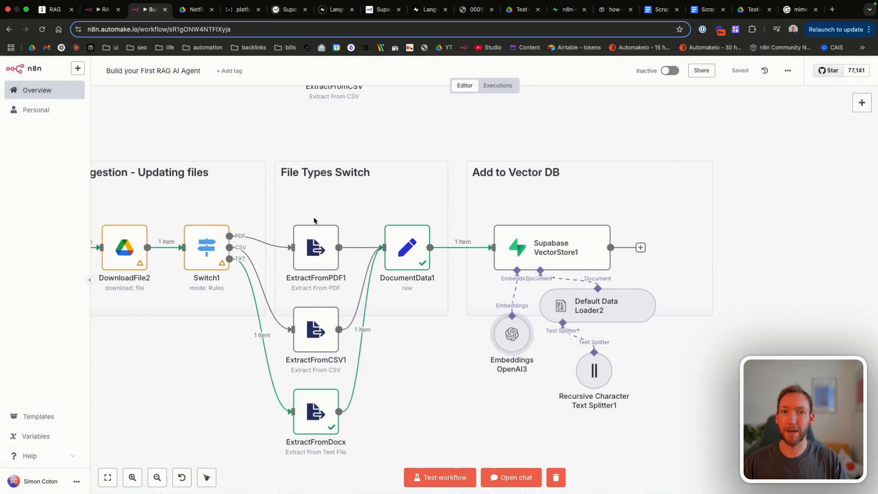
{"action": "scroll", "coordinate": [623, 173], "scroll_direction": "left", "scroll_amount": 3}
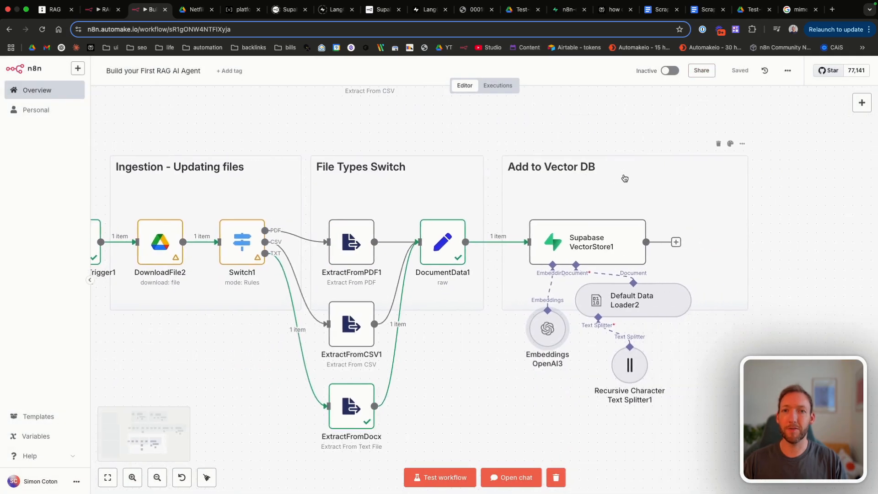
{"action": "scroll", "coordinate": [624, 177], "scroll_direction": "left", "scroll_amount": 1}
{"action": "scroll", "coordinate": [384, 248], "scroll_direction": "left", "scroll_amount": 2}
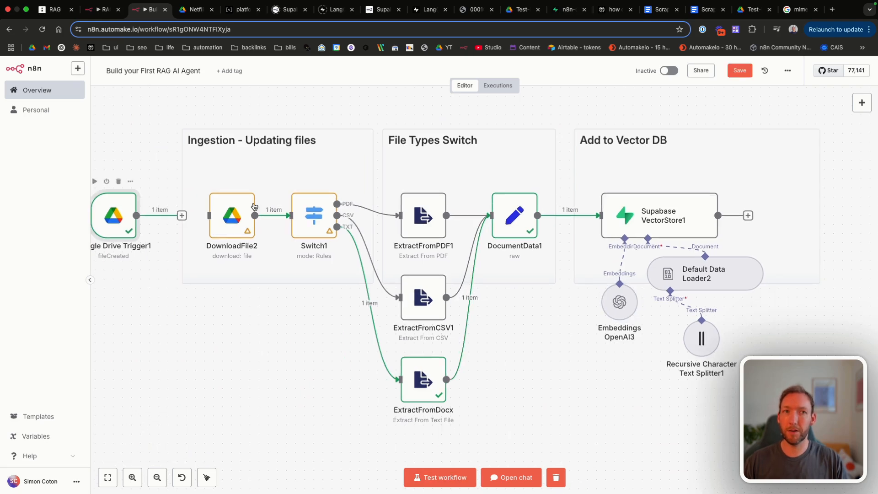
{"action": "key", "text": "ctrl+s"}
Step: Add a Loop Over Items node and remove its Replace Me placeholder node
{"action": "left_click", "coordinate": [345, 225]}
{"action": "type", "text": "loop"}
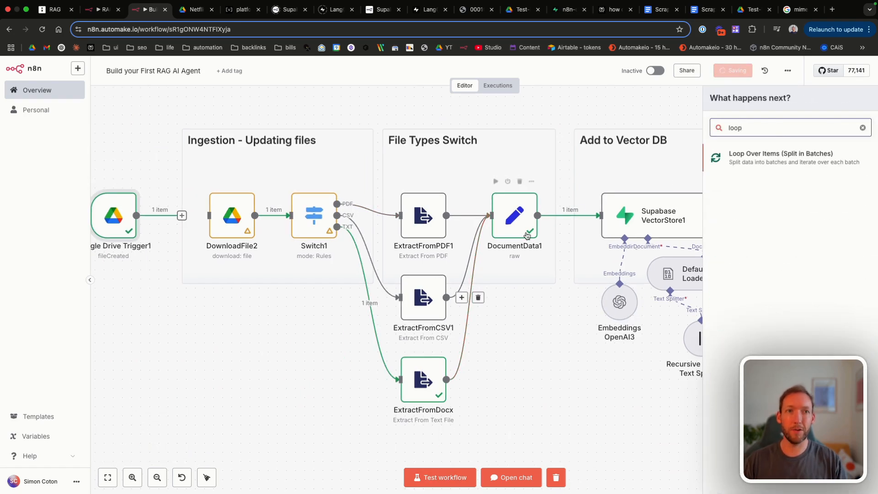
{"action": "left_click", "coordinate": [730, 163]}
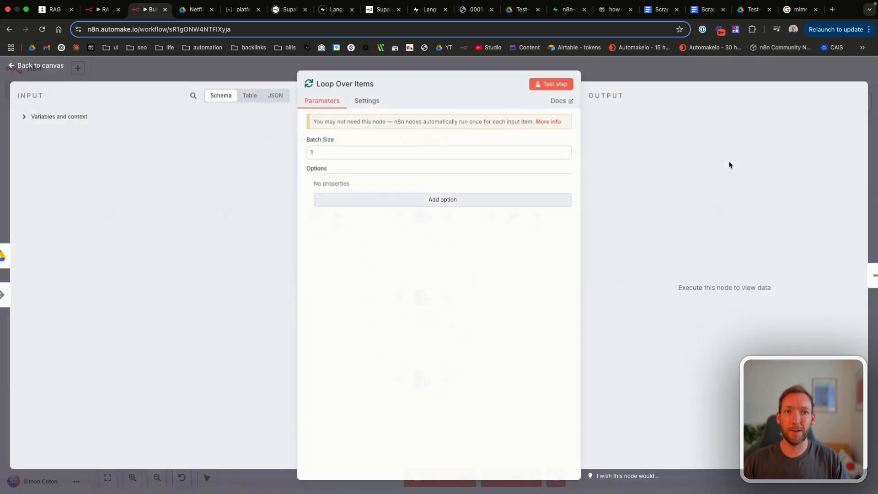
{"action": "left_click", "coordinate": [54, 68]}
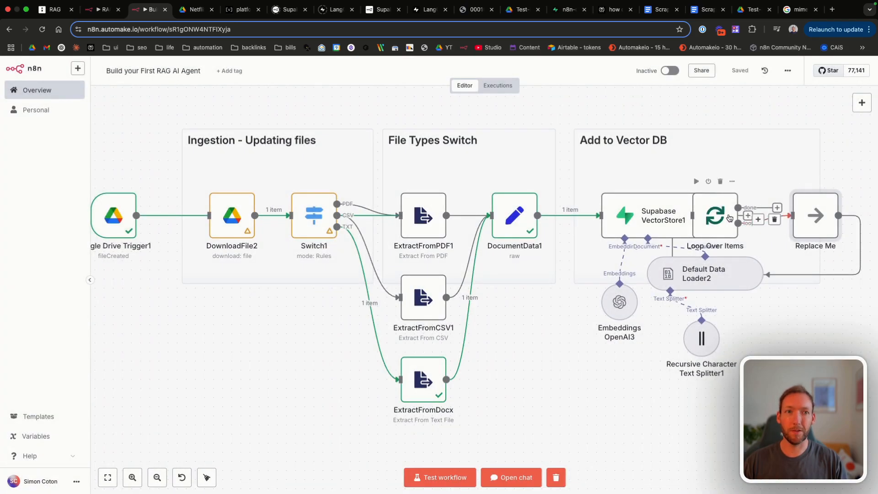
{"action": "left_click_drag", "start_coordinate": [721, 215], "coordinate": [416, 413]}
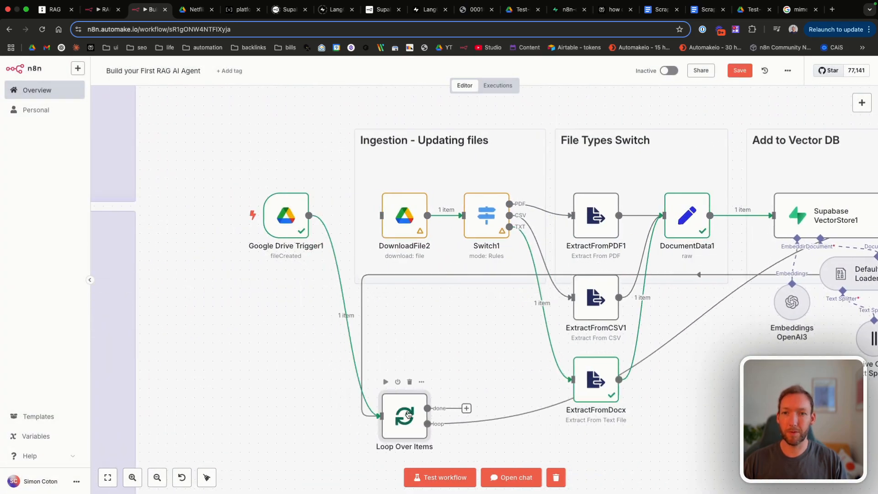
{"action": "scroll", "coordinate": [594, 275], "scroll_direction": "right", "scroll_amount": 5}
{"action": "left_click_drag", "start_coordinate": [866, 209], "coordinate": [559, 438]}
{"action": "left_click", "coordinate": [430, 417]}
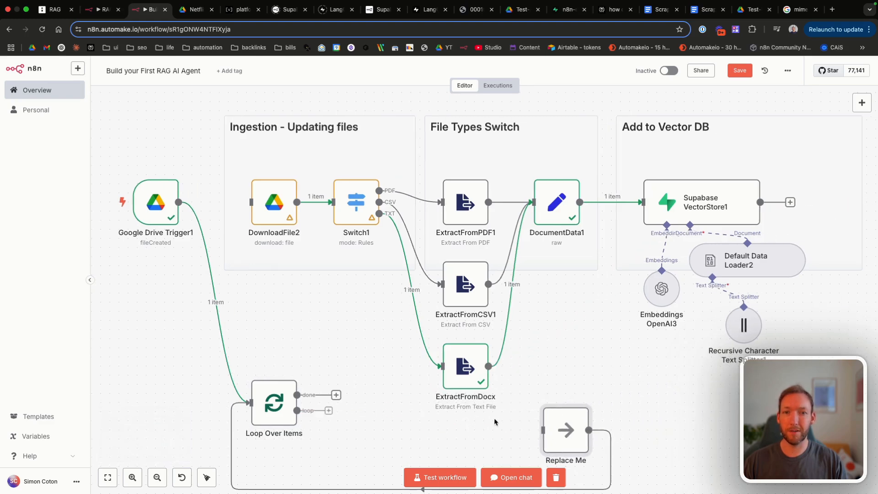
{"action": "left_click", "coordinate": [570, 395]}
Step: Insert Loop Over Items between the Drive trigger and DownloadFile2
{"action": "left_click_drag", "start_coordinate": [274, 402], "coordinate": [214, 203]}
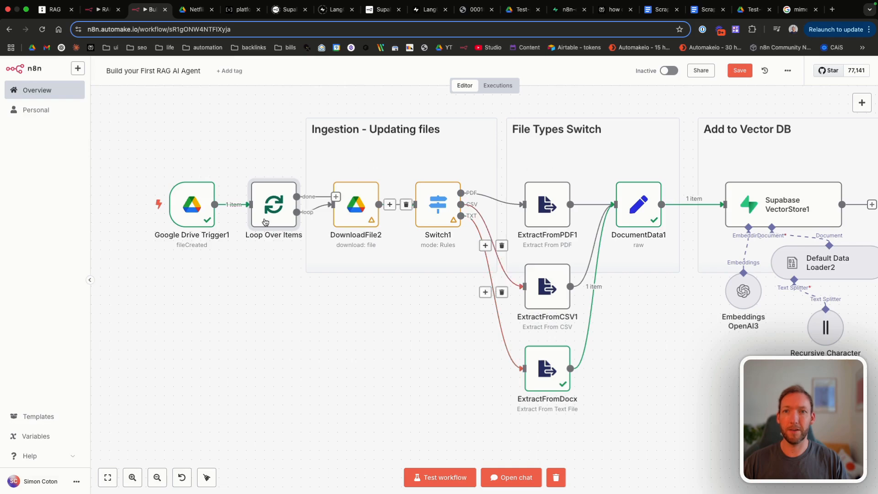
{"action": "key", "text": "Tab"}
{"action": "double_click", "coordinate": [281, 203]}
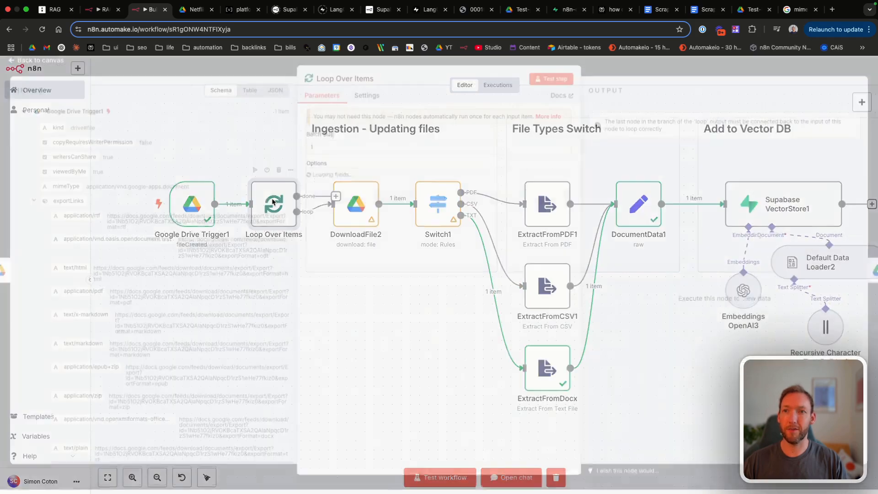
{"action": "key", "text": "Escape"}
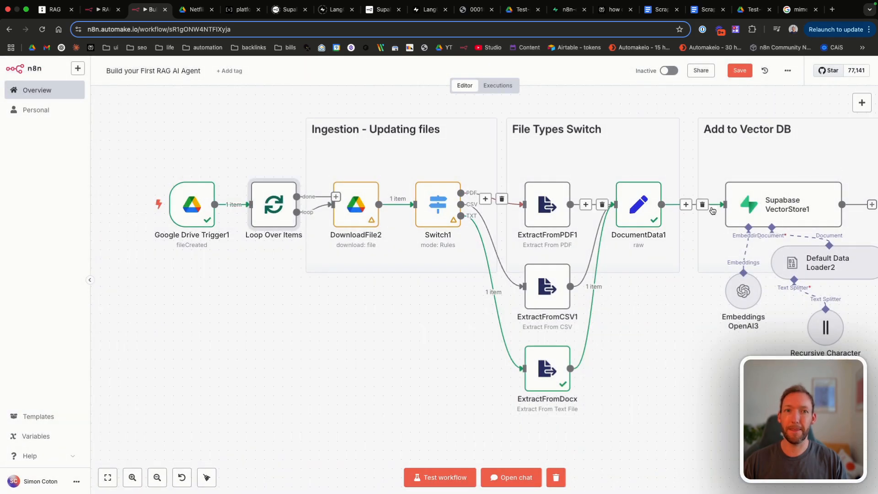
Step: Wire Supabase VectorStore1's output back into Loop Over Items and save the workflow
{"action": "scroll", "coordinate": [816, 222], "scroll_direction": "down", "scroll_amount": 5}
{"action": "scroll", "coordinate": [816, 222], "scroll_direction": "down", "scroll_amount": 1}
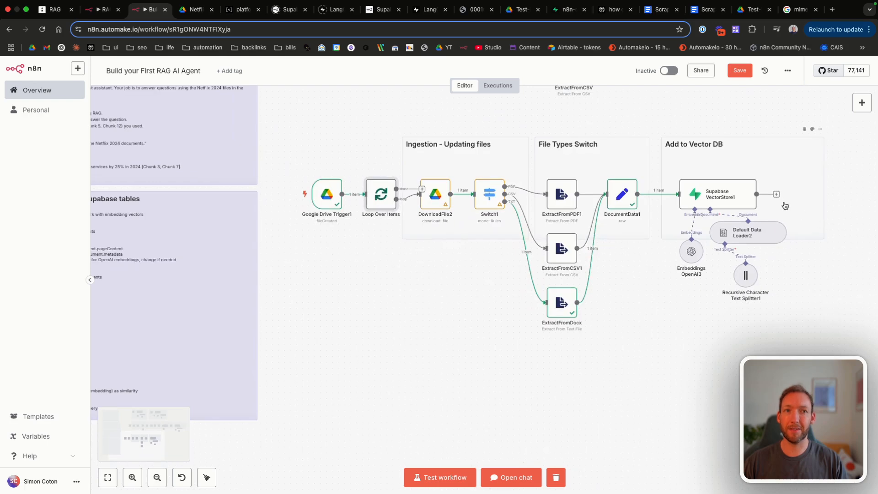
{"action": "left_click_drag", "start_coordinate": [756, 194], "coordinate": [292, 194]}
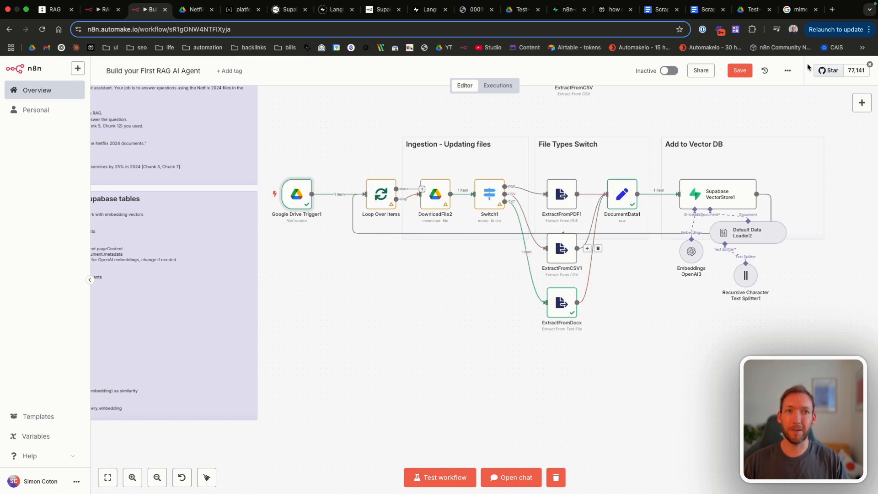
{"action": "left_click", "coordinate": [740, 70]}
{"action": "scroll", "coordinate": [411, 205], "scroll_direction": "right", "scroll_amount": 3}
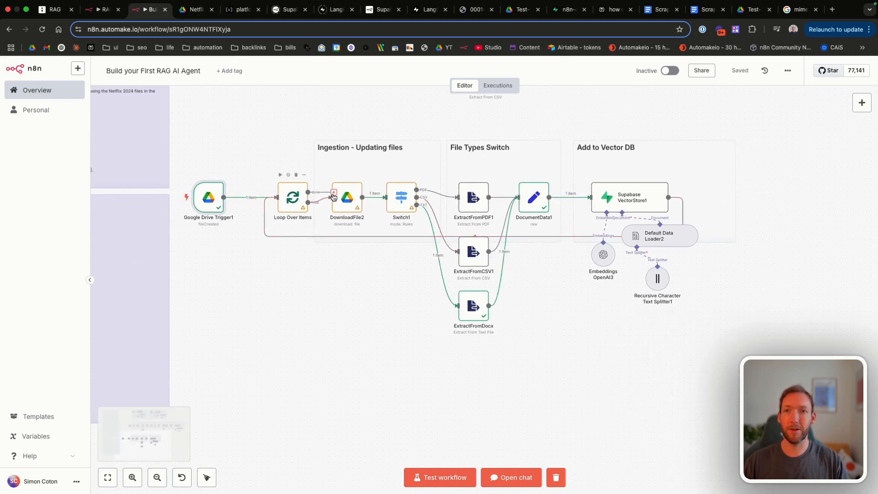
{"action": "scroll", "coordinate": [333, 198], "scroll_direction": "right", "scroll_amount": 1}
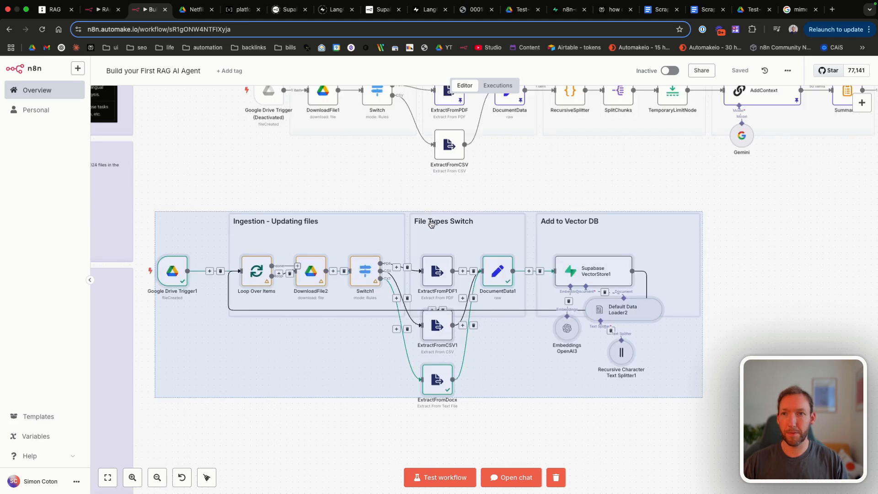
Step: Test-run the whole ingestion workflow, then view the Supabase documents table
{"action": "left_click_drag", "start_coordinate": [431, 224], "coordinate": [488, 222]}
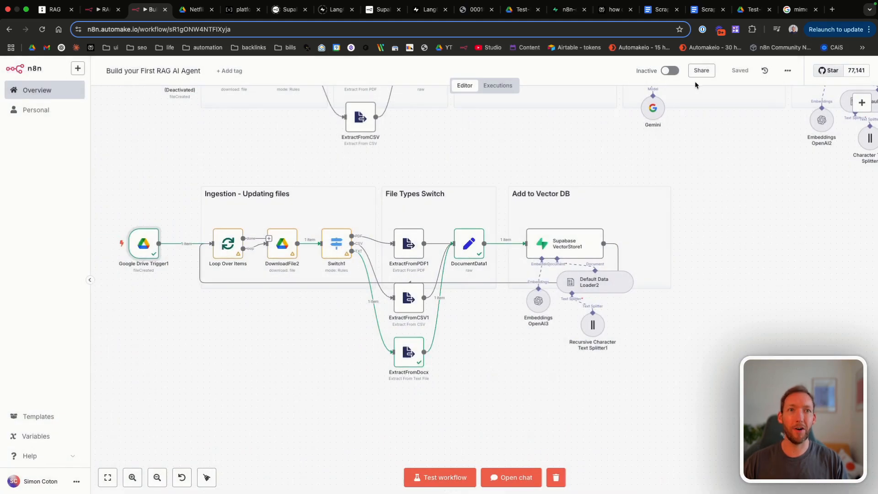
{"action": "left_click", "coordinate": [452, 477]}
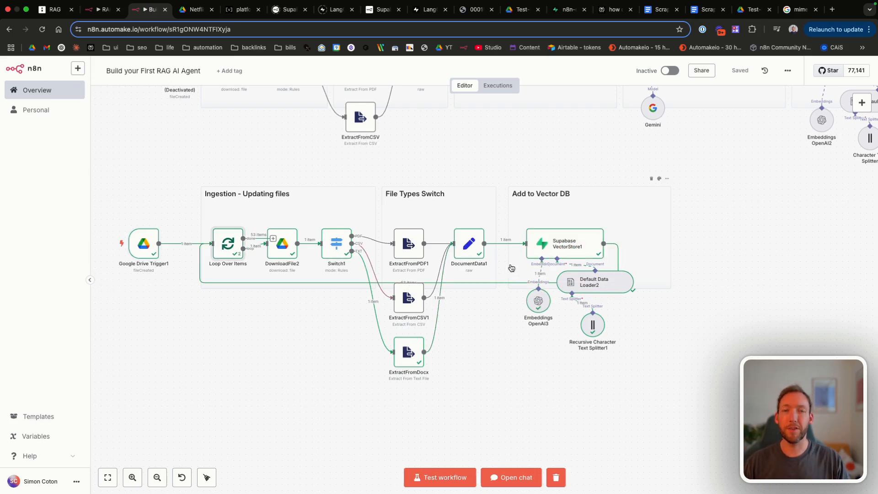
{"action": "left_click", "coordinate": [566, 9]}
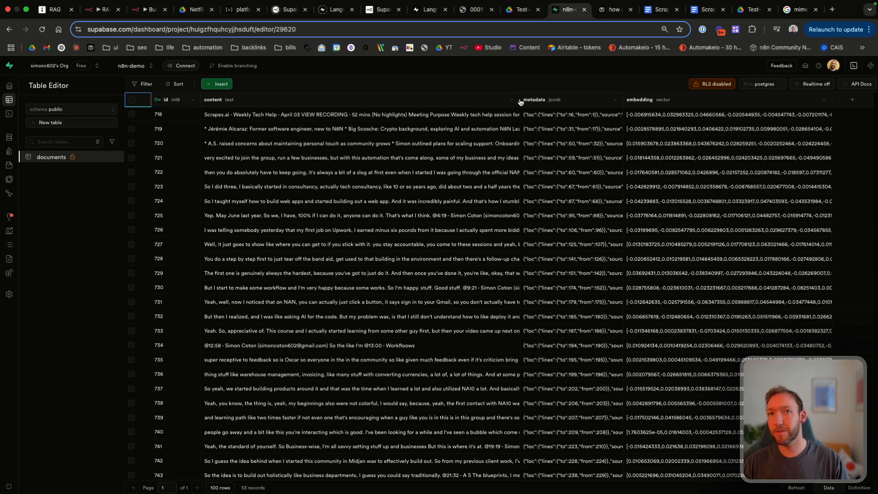
Step: Inspect the first chunk's file_id and file_name metadata, closing the editor without changes
{"action": "left_click_drag", "start_coordinate": [520, 102], "coordinate": [280, 101]}
{"action": "left_click_drag", "start_coordinate": [397, 100], "coordinate": [622, 119]}
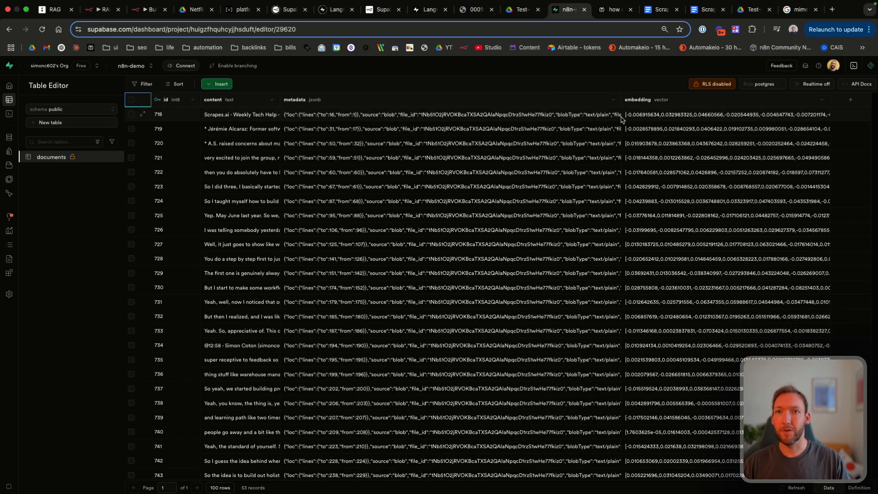
{"action": "double_click", "coordinate": [389, 116]}
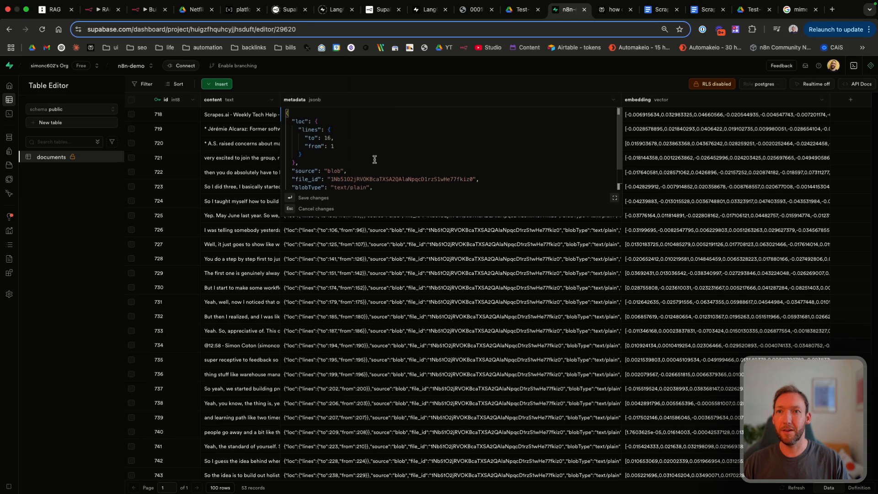
{"action": "scroll", "coordinate": [375, 159], "scroll_direction": "down", "scroll_amount": 2}
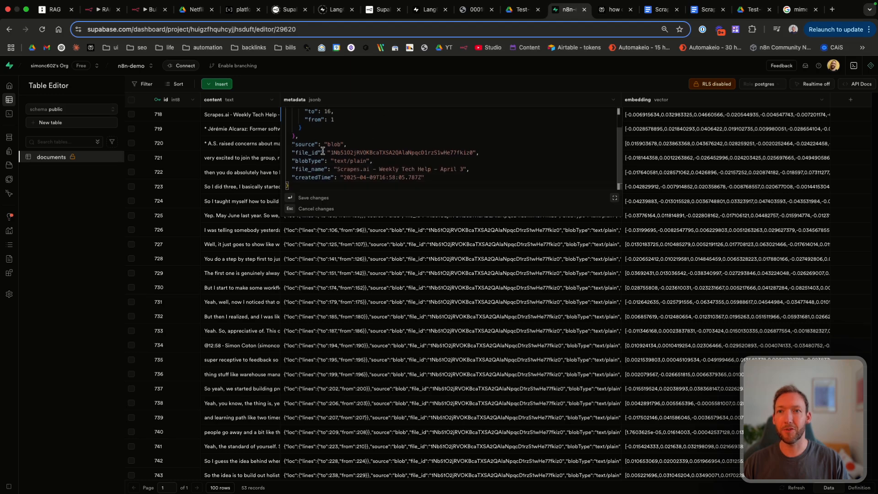
{"action": "left_click_drag", "start_coordinate": [326, 153], "coordinate": [492, 155]}
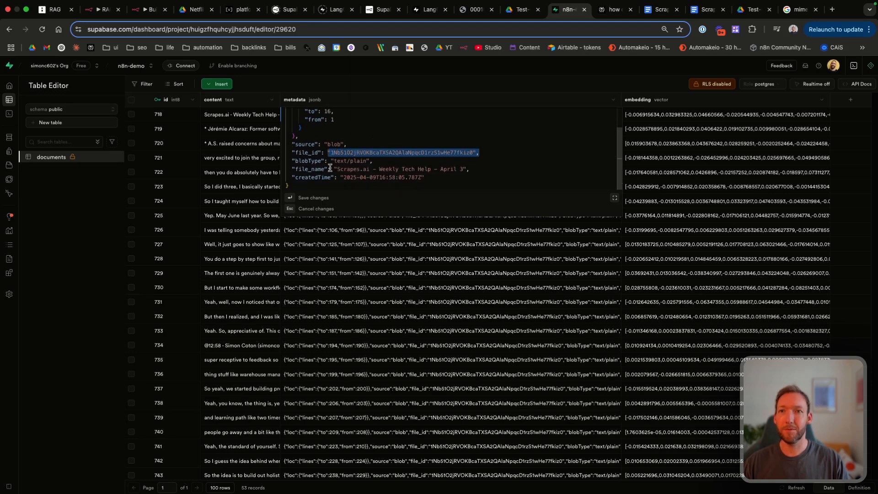
{"action": "left_click_drag", "start_coordinate": [316, 169], "coordinate": [475, 170]}
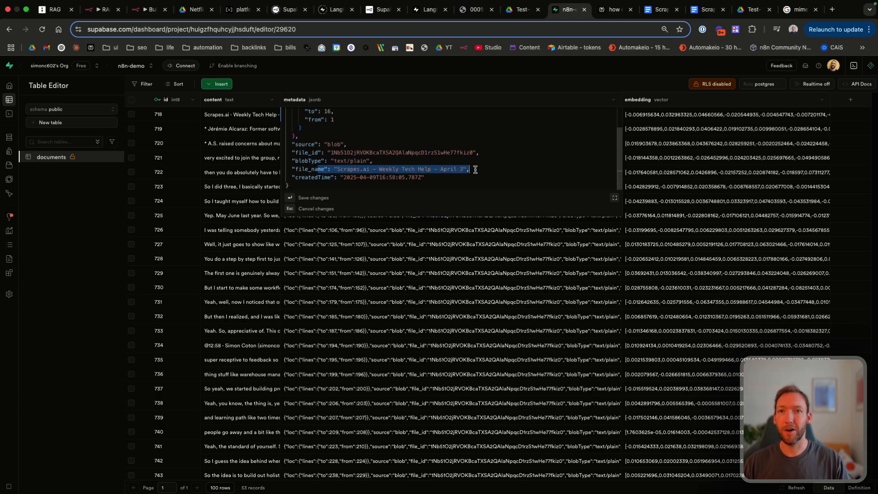
{"action": "left_click", "coordinate": [475, 169]}
{"action": "left_click", "coordinate": [675, 163]}
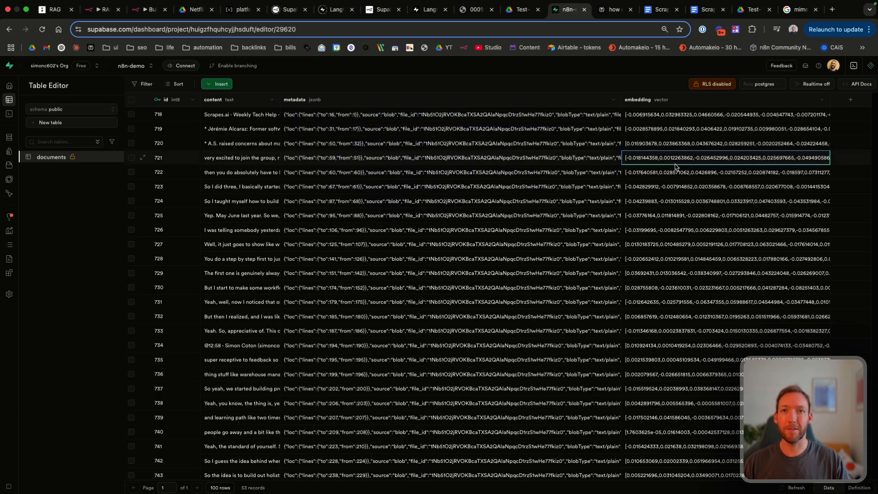
{"action": "left_click", "coordinate": [146, 11]}
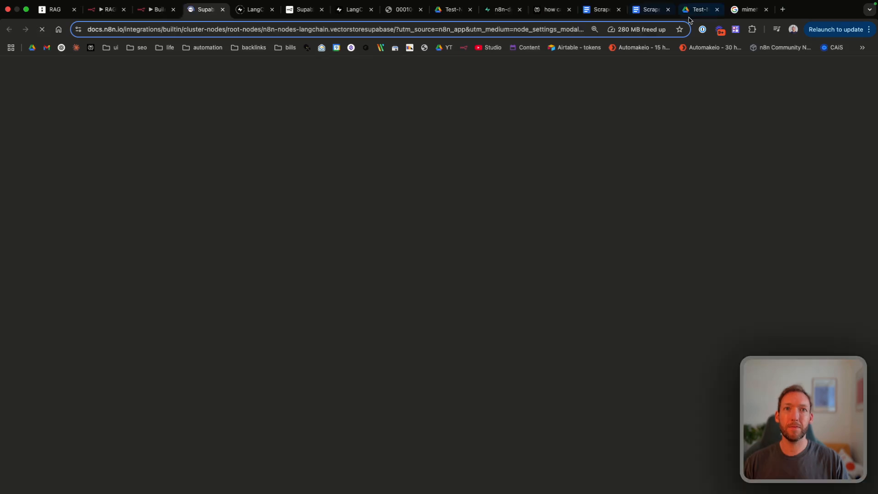
Step: Download the March 27 document from Test-N8N and move it to the bin
{"action": "left_click", "coordinate": [693, 11]}
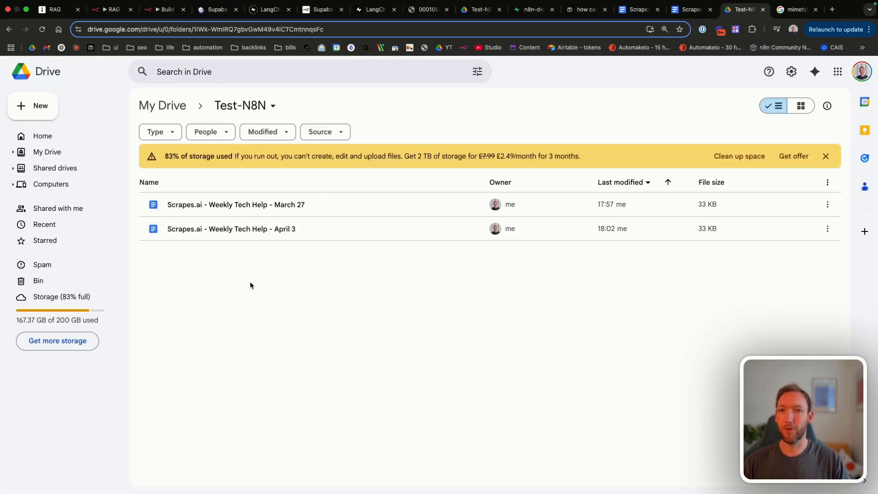
{"action": "right_click", "coordinate": [239, 208]}
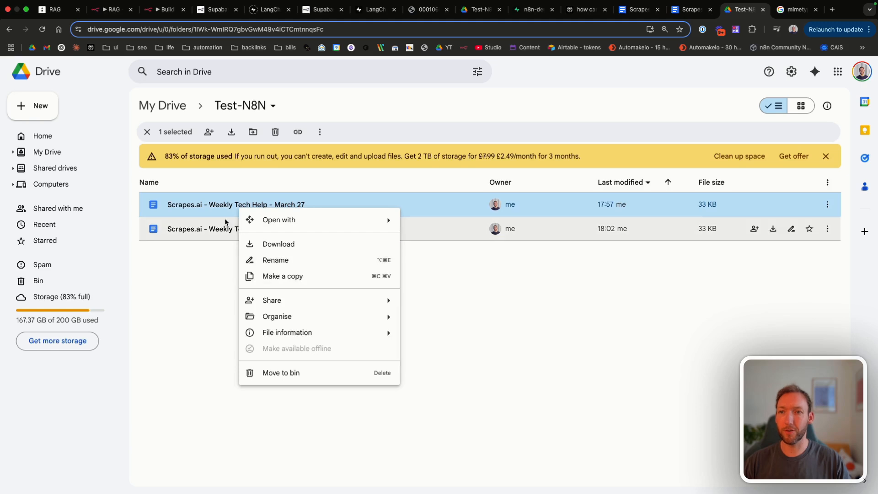
{"action": "left_click", "coordinate": [223, 207]}
{"action": "left_click", "coordinate": [231, 132]}
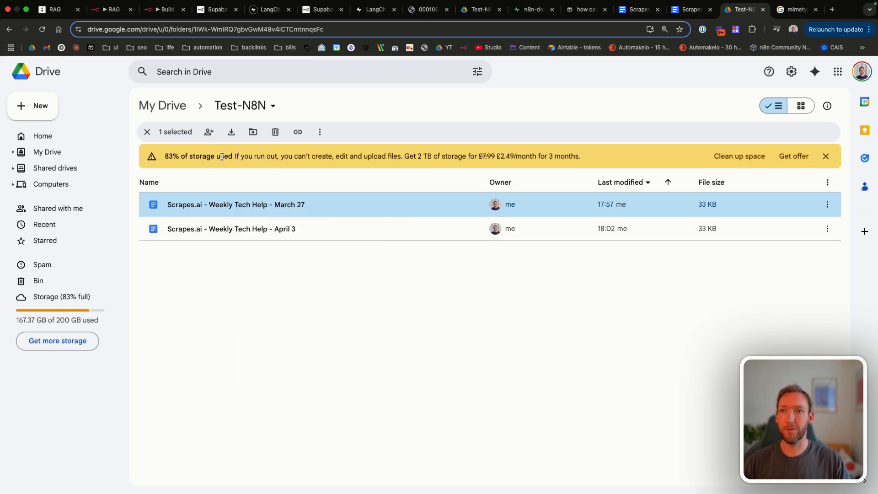
{"action": "right_click", "coordinate": [239, 203]}
{"action": "key", "text": "Delete"}
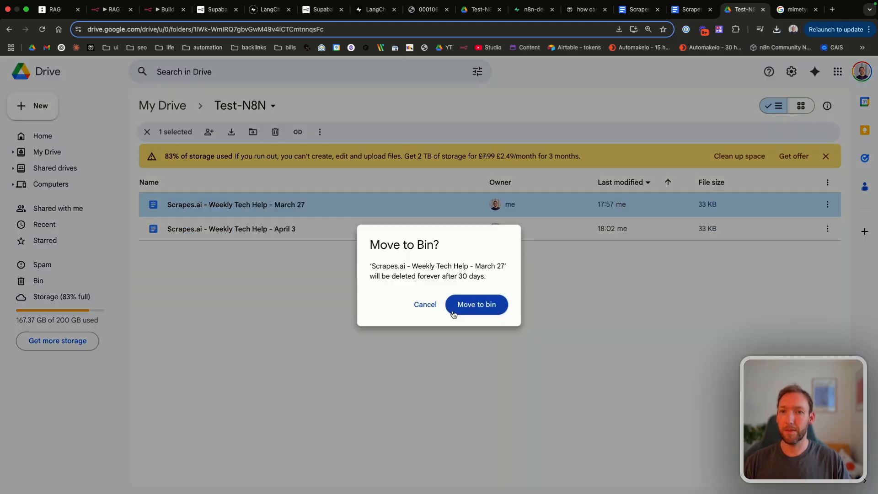
{"action": "left_click", "coordinate": [471, 306]}
Step: Upload the March 27 .docx into Test-N8N and test-run the n8n workflow
{"action": "right_click", "coordinate": [284, 261]}
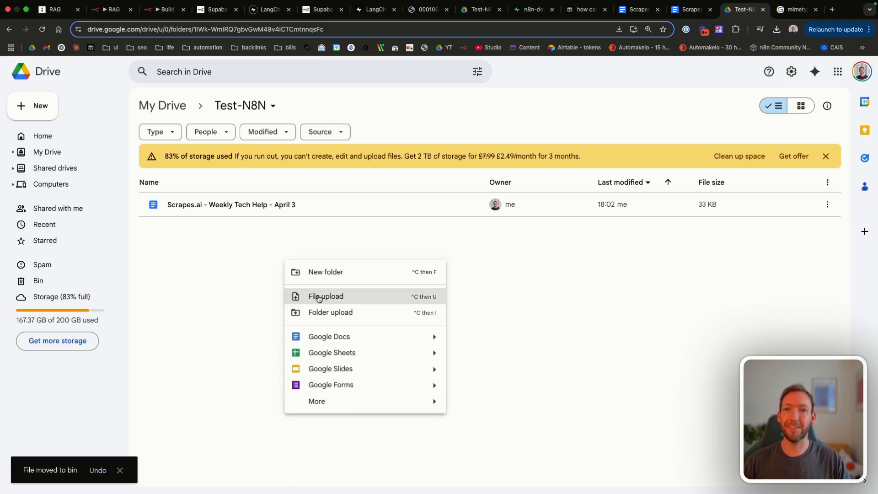
{"action": "left_click", "coordinate": [319, 296]}
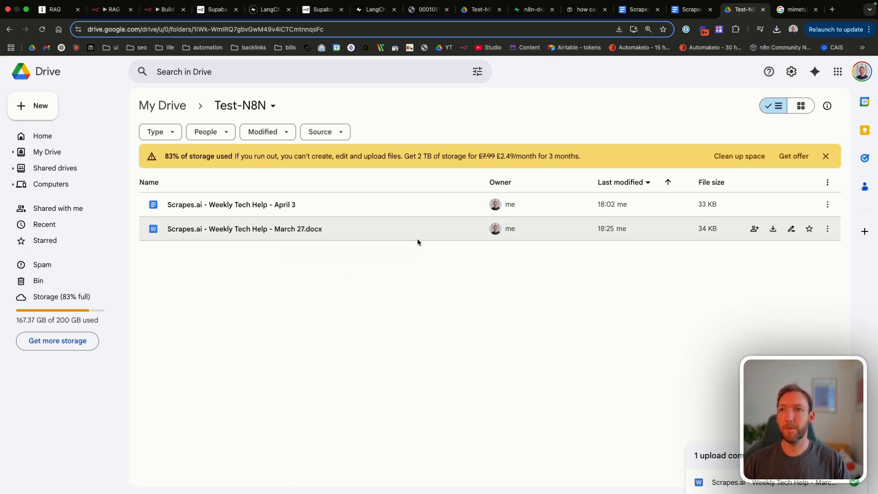
{"action": "left_click", "coordinate": [160, 16]}
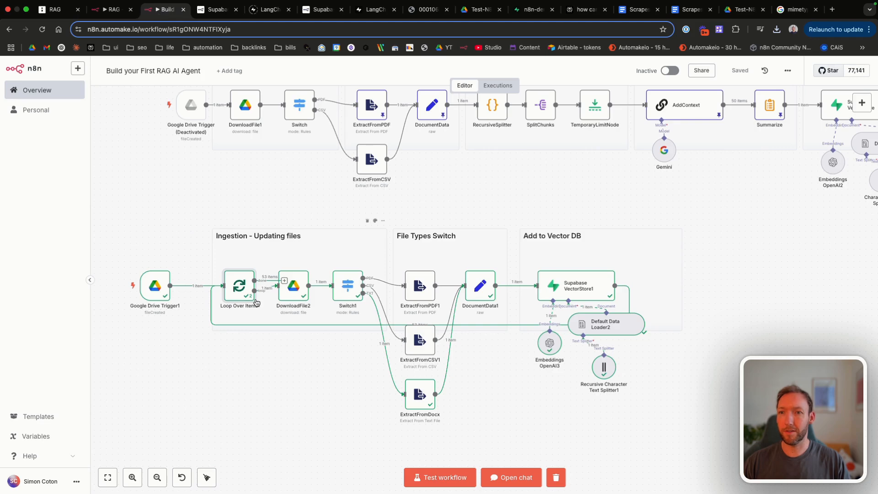
{"action": "left_click", "coordinate": [435, 478]}
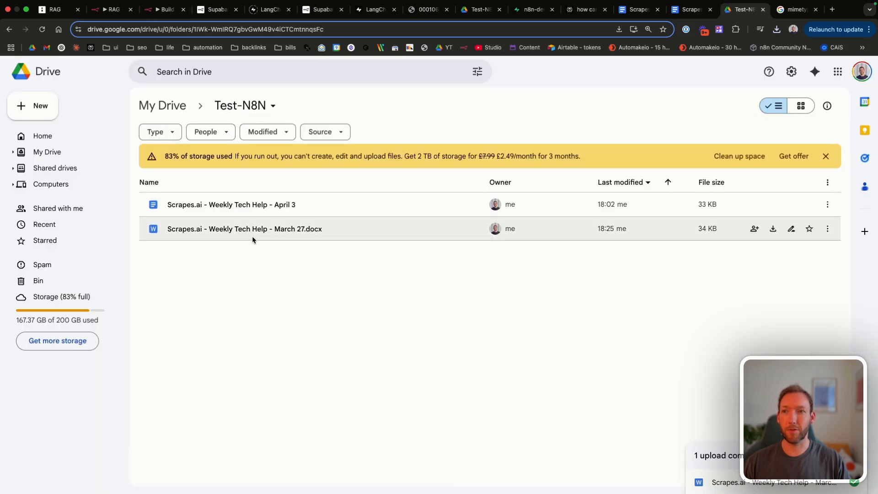
Step: Open March 27.docx as a Google Doc, then move the .docx file to the bin
{"action": "double_click", "coordinate": [239, 229]}
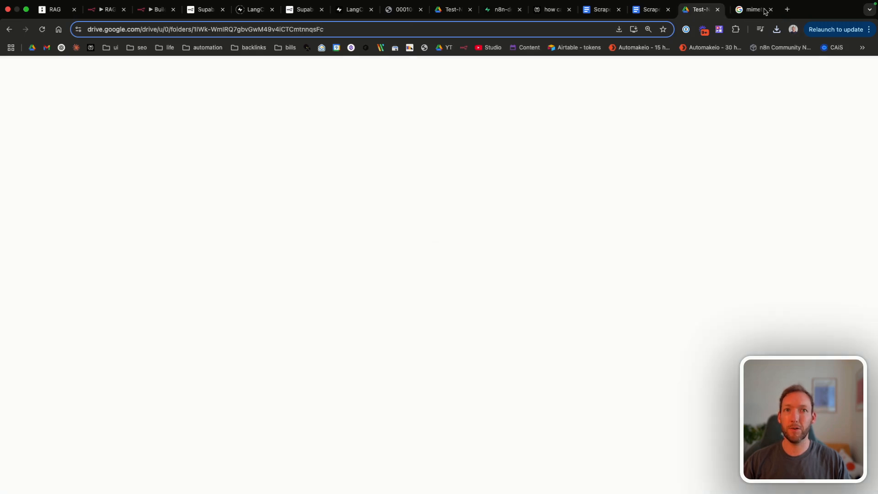
{"action": "left_click", "coordinate": [766, 10]}
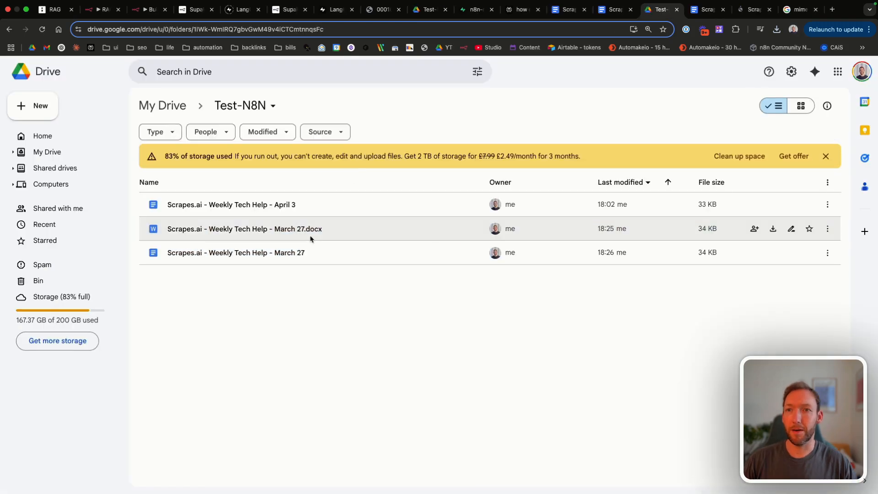
{"action": "right_click", "coordinate": [312, 231]}
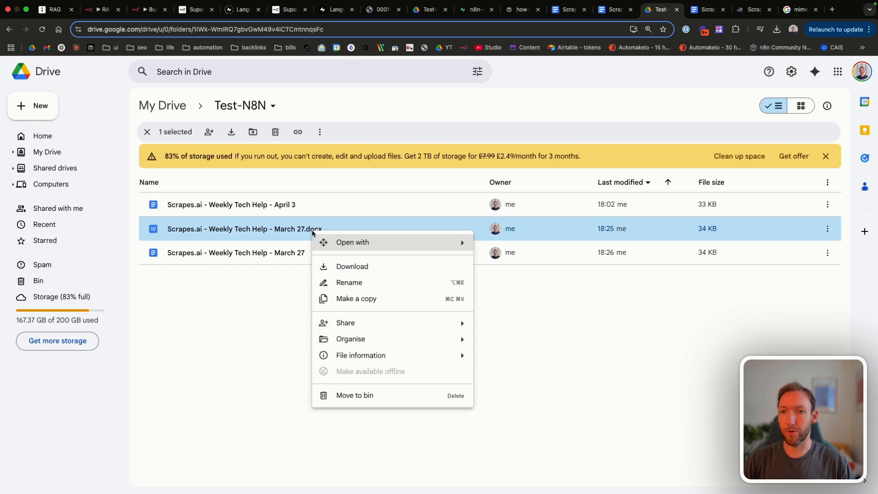
{"action": "left_click", "coordinate": [359, 396]}
{"action": "left_click", "coordinate": [477, 312]}
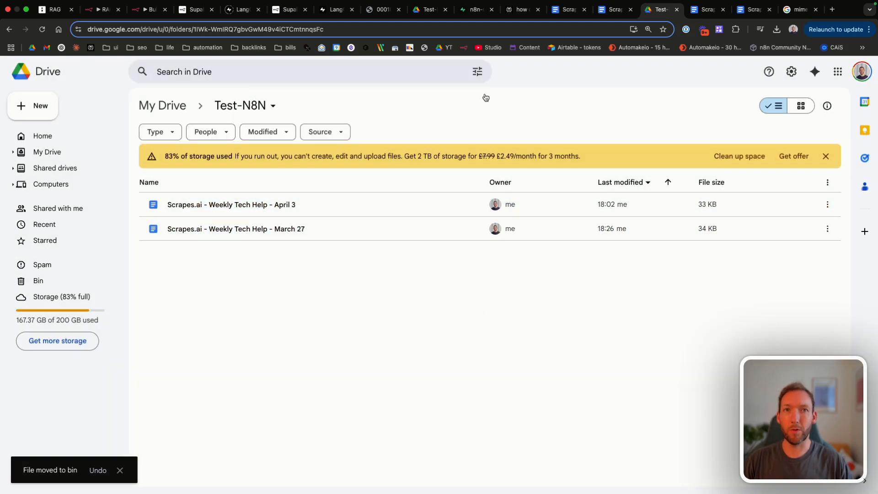
Step: Let the n8n run finish ingesting the new March 27 file, then view Supabase documents
{"action": "left_click", "coordinate": [147, 9]}
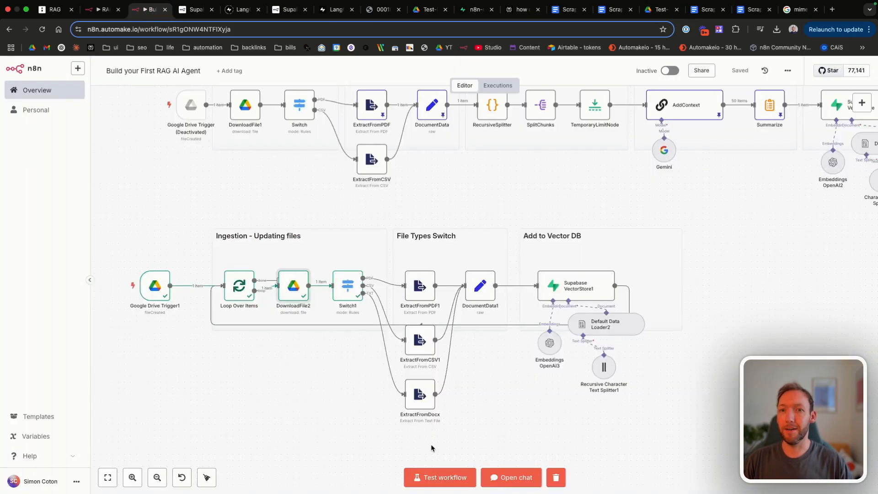
{"action": "scroll", "coordinate": [429, 176], "scroll_direction": "right", "scroll_amount": 2}
{"action": "scroll", "coordinate": [429, 176], "scroll_direction": "right", "scroll_amount": 2}
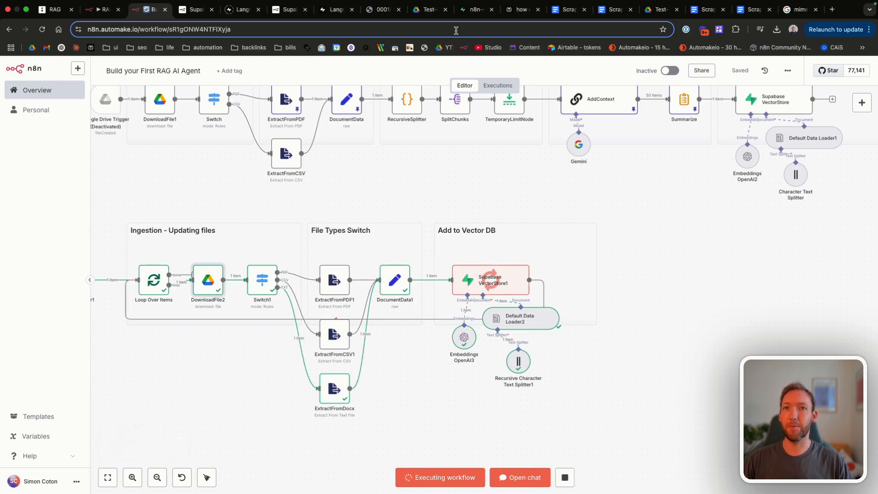
{"action": "left_click", "coordinate": [473, 11]}
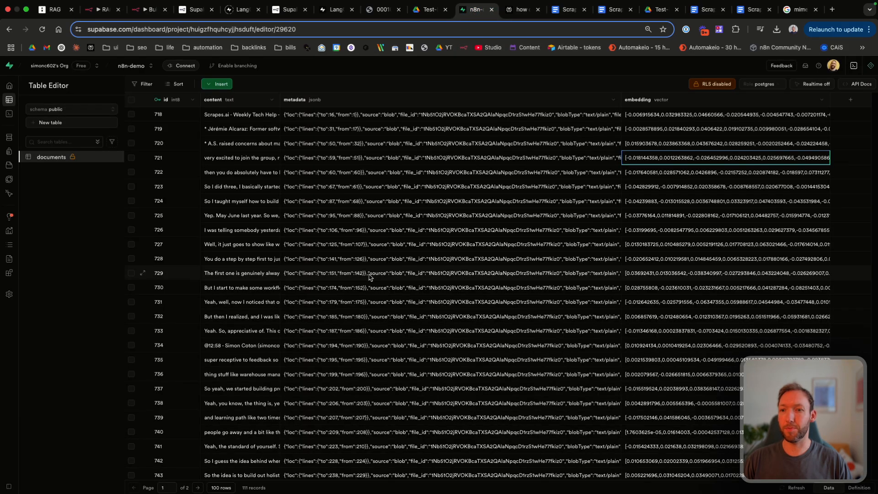
Step: Reload the Supabase documents table at 500 rows per page and inspect a March 27 row's metadata
{"action": "left_click", "coordinate": [265, 31]}
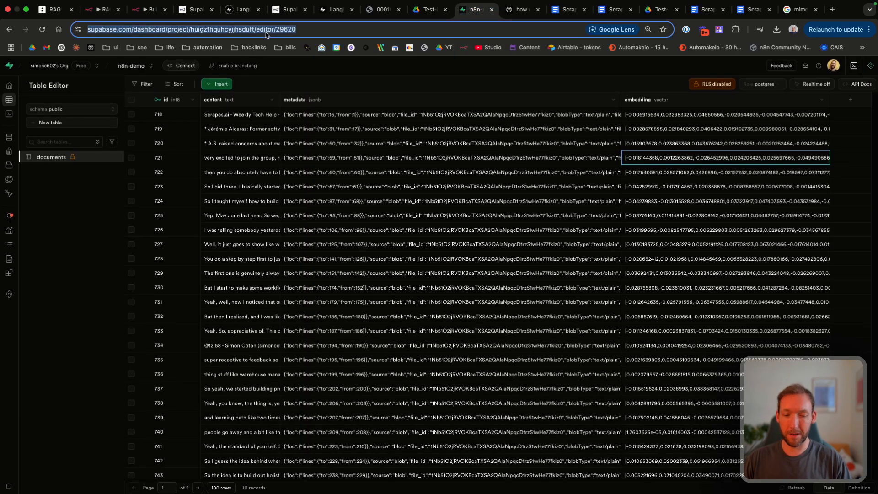
{"action": "key", "text": "Return"}
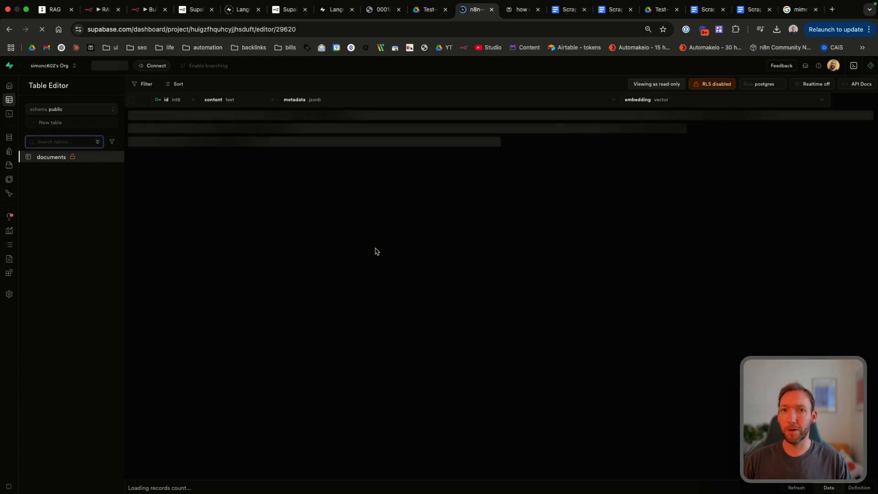
{"action": "scroll", "coordinate": [376, 251], "scroll_direction": "down", "scroll_amount": 20}
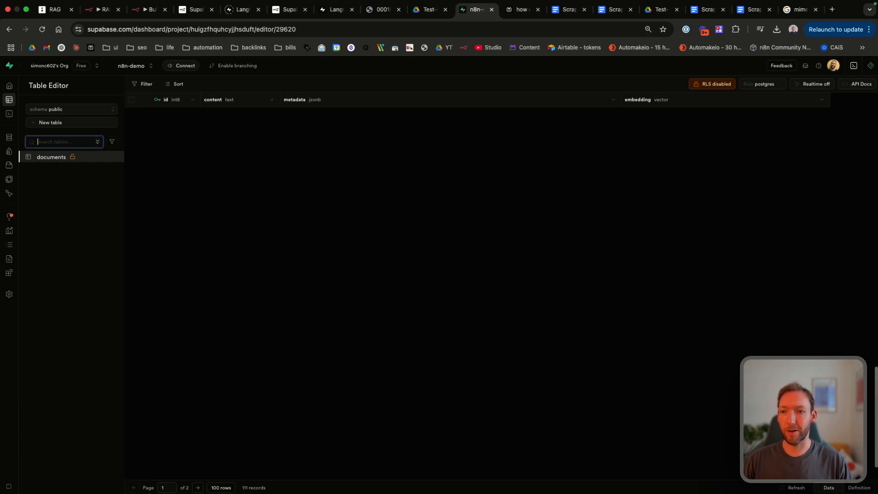
{"action": "left_click", "coordinate": [220, 487]}
{"action": "left_click", "coordinate": [235, 464]}
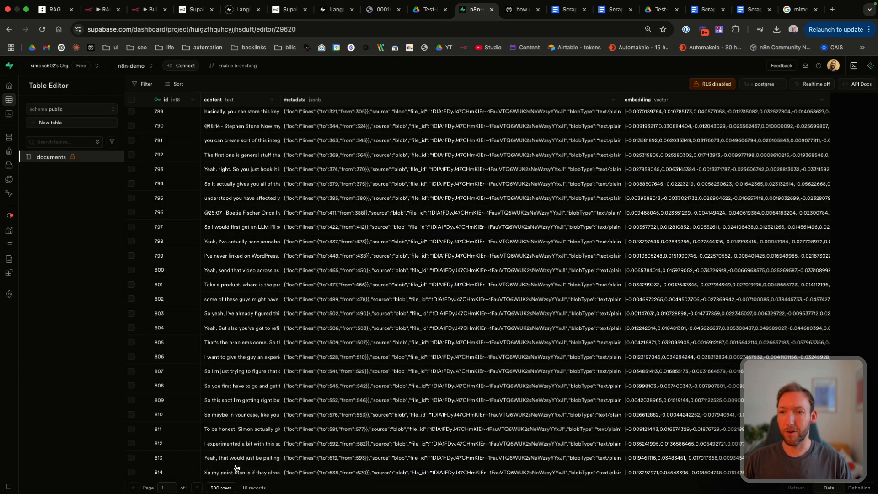
{"action": "scroll", "coordinate": [241, 418], "scroll_direction": "down", "scroll_amount": 5}
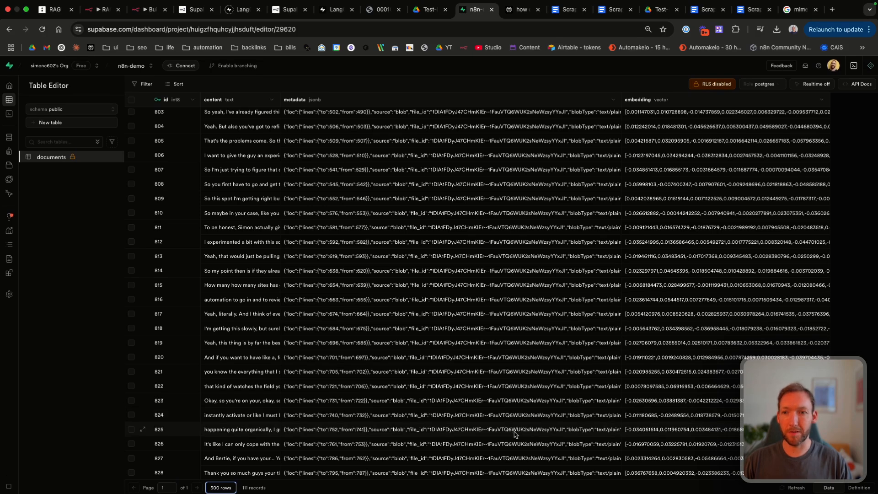
{"action": "double_click", "coordinate": [413, 442]}
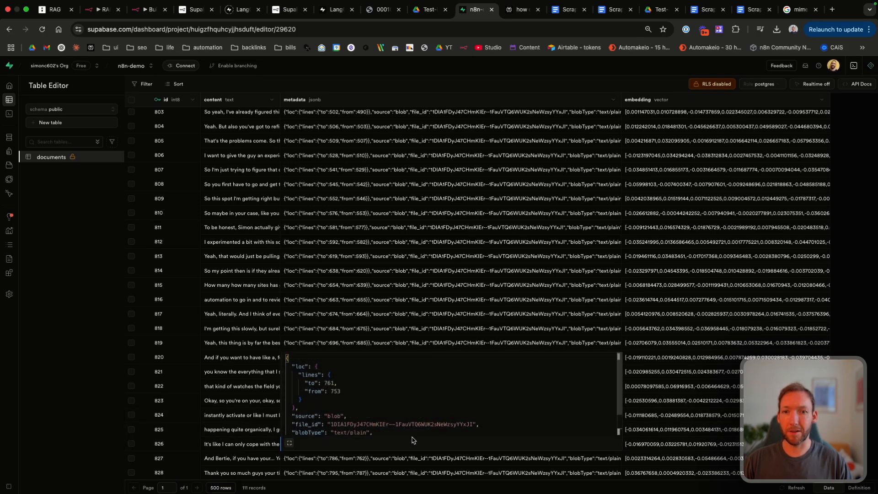
{"action": "scroll", "coordinate": [399, 420], "scroll_direction": "down", "scroll_amount": 2}
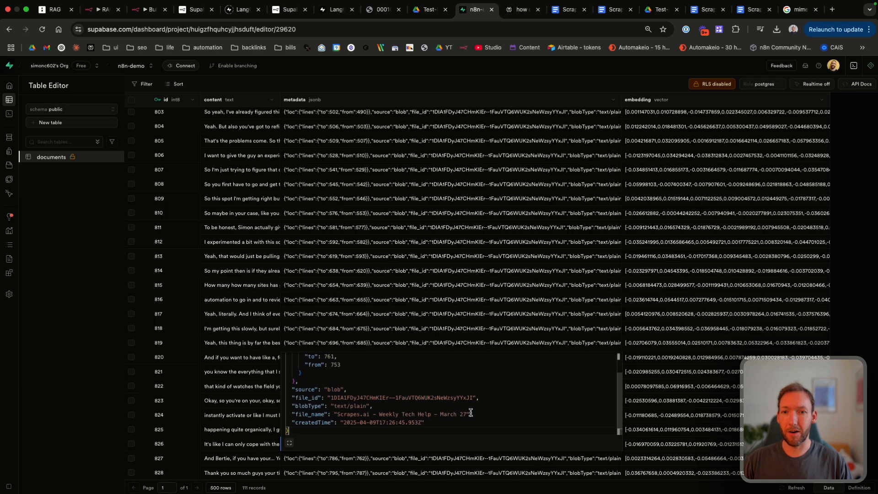
{"action": "left_click_drag", "start_coordinate": [471, 414], "coordinate": [334, 413]}
{"action": "left_click", "coordinate": [191, 368]}
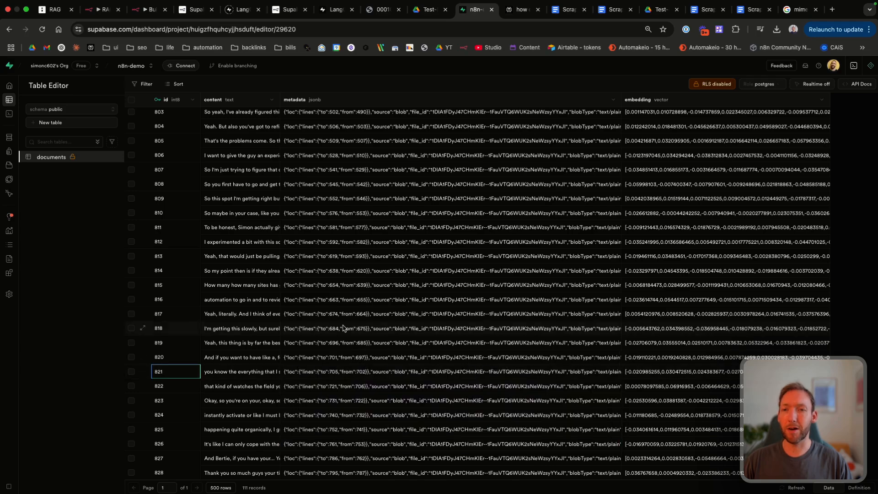
{"action": "scroll", "coordinate": [343, 327], "scroll_direction": "up", "scroll_amount": 20}
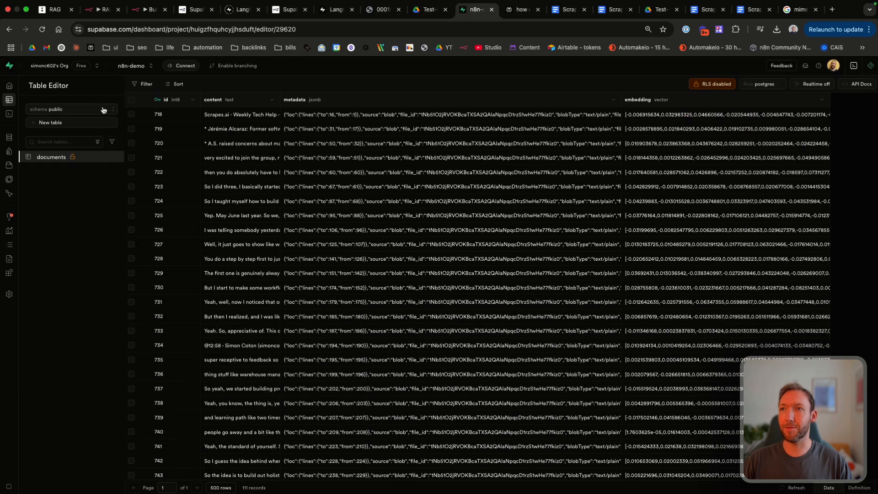
Step: Back in n8n, open the AI Agent node's settings
{"action": "left_click", "coordinate": [145, 9]}
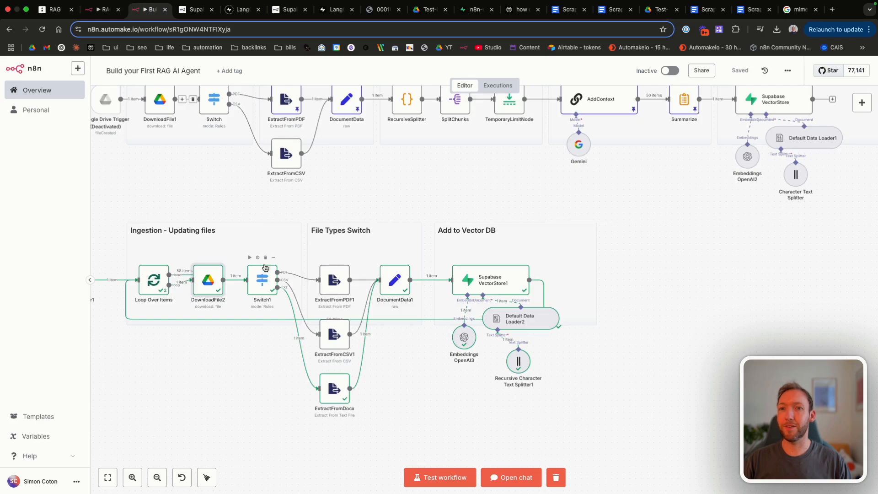
{"action": "scroll", "coordinate": [265, 267], "scroll_direction": "left", "scroll_amount": 5}
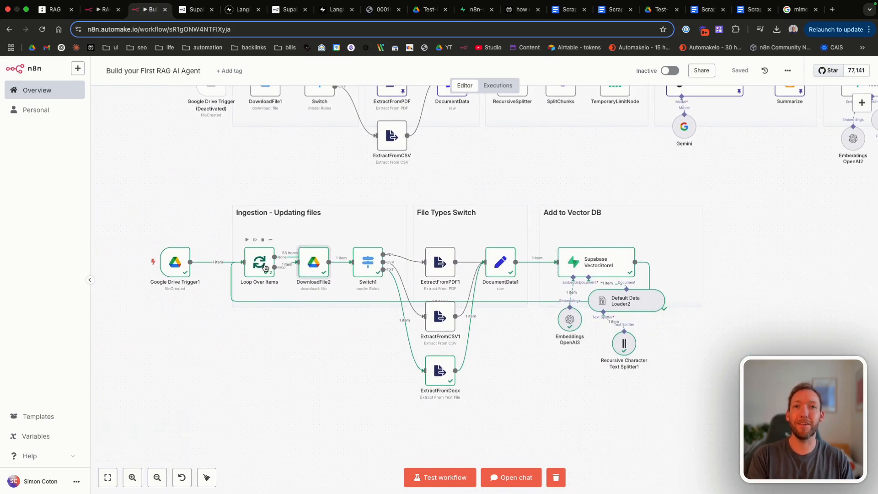
{"action": "double_click", "coordinate": [390, 216]}
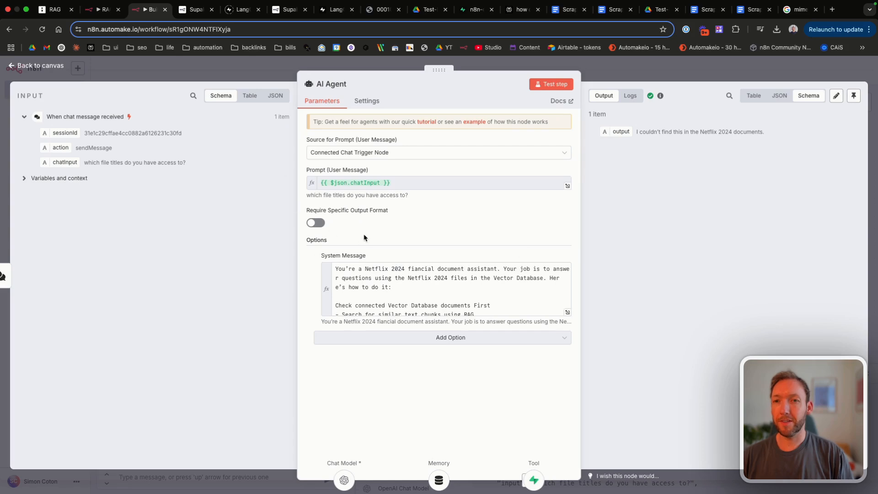
Step: Delete 'Netflix 2024 fiancial' so the system message opens 'You're a document assistant'
{"action": "left_click", "coordinate": [567, 312]}
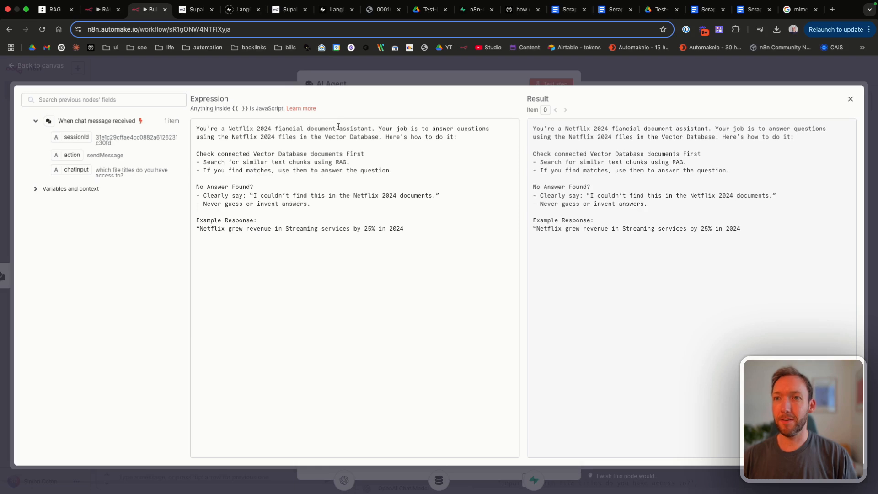
{"action": "left_click_drag", "start_coordinate": [307, 128], "coordinate": [236, 128]}
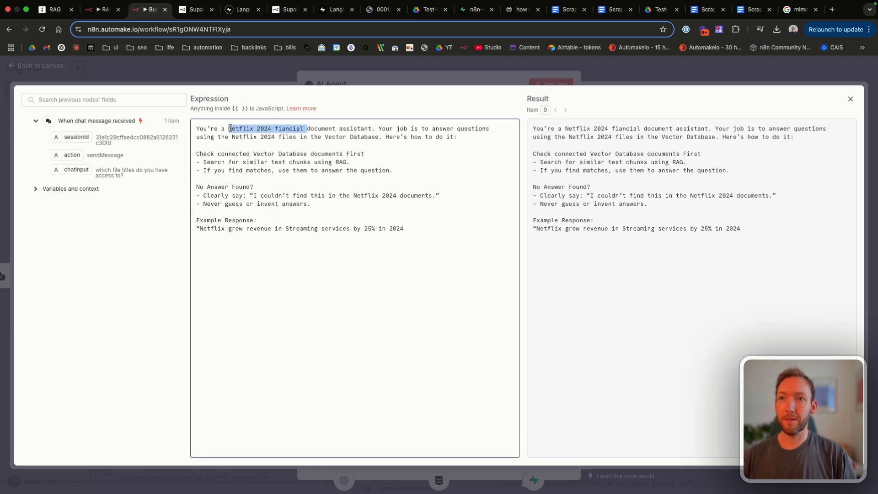
{"action": "key", "text": "BackSpace"}
{"action": "key", "text": "BackSpace"}
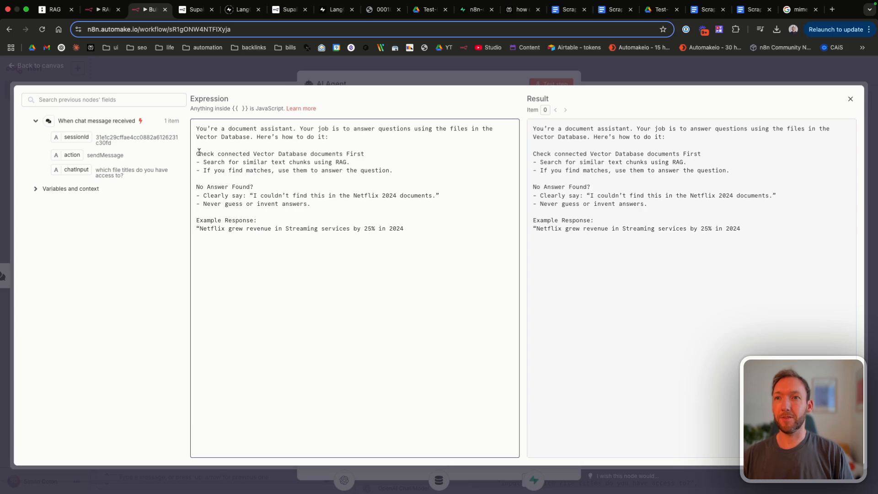
{"action": "left_click_drag", "start_coordinate": [199, 152], "coordinate": [370, 158]}
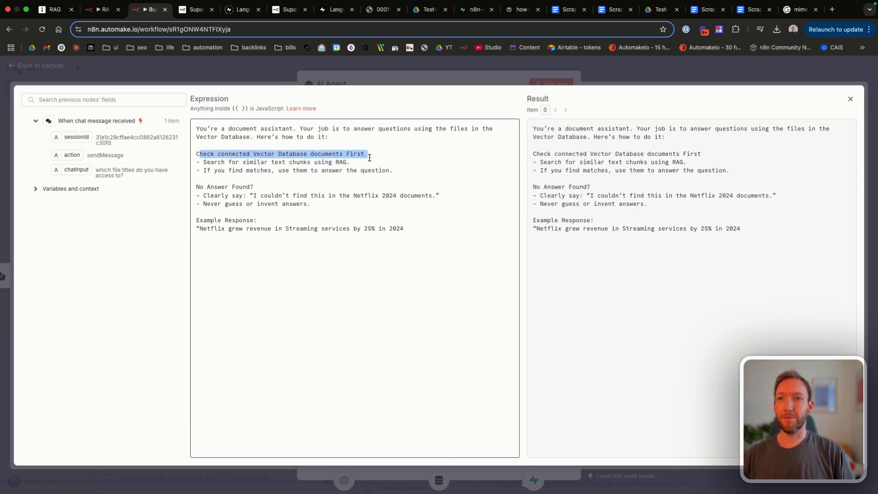
{"action": "left_click", "coordinate": [370, 158]}
{"action": "left_click", "coordinate": [850, 98]}
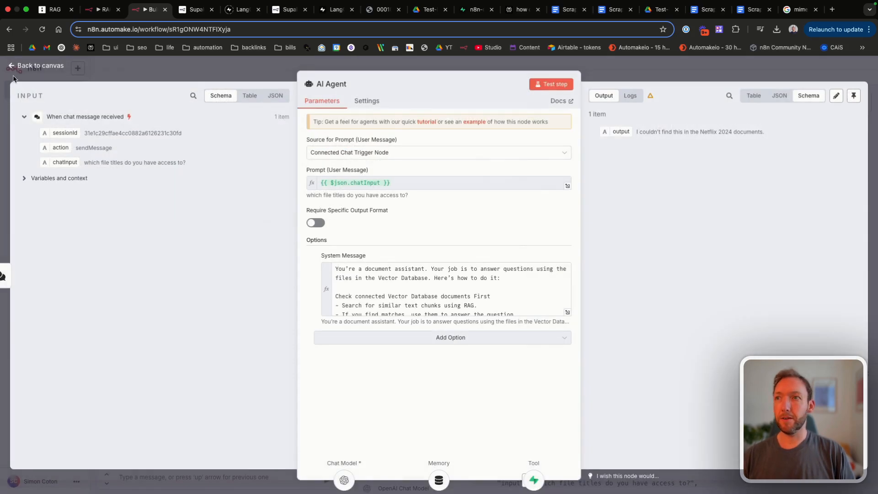
{"action": "left_click", "coordinate": [26, 68]}
Step: Save the workflow and resend 'which file titles do you have access to?' to the chat agent
{"action": "left_click", "coordinate": [740, 73]}
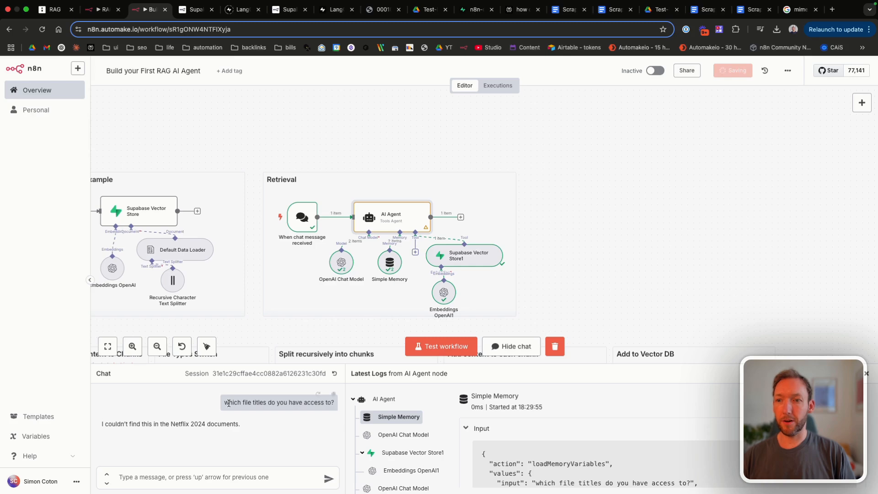
{"action": "left_click_drag", "start_coordinate": [224, 400], "coordinate": [336, 404]}
{"action": "key", "text": "ctrl+c"}
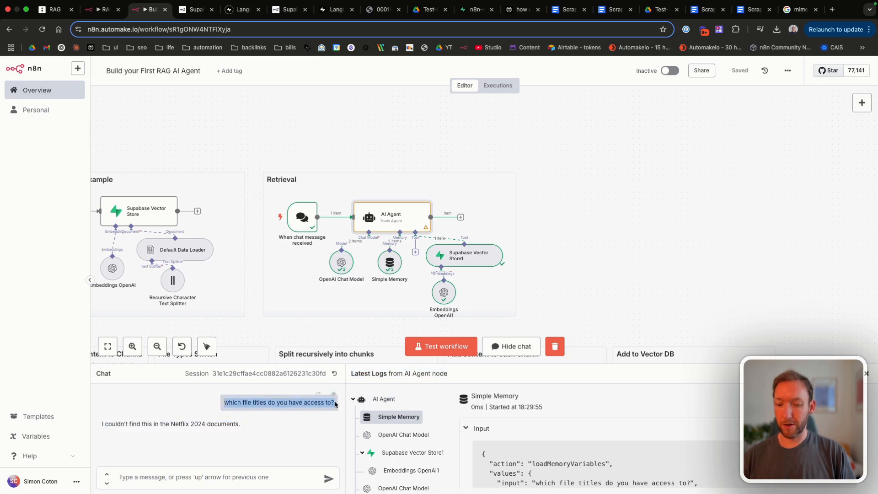
{"action": "left_click", "coordinate": [218, 477]}
{"action": "key", "text": "ctrl+v"}
{"action": "key", "text": "Return"}
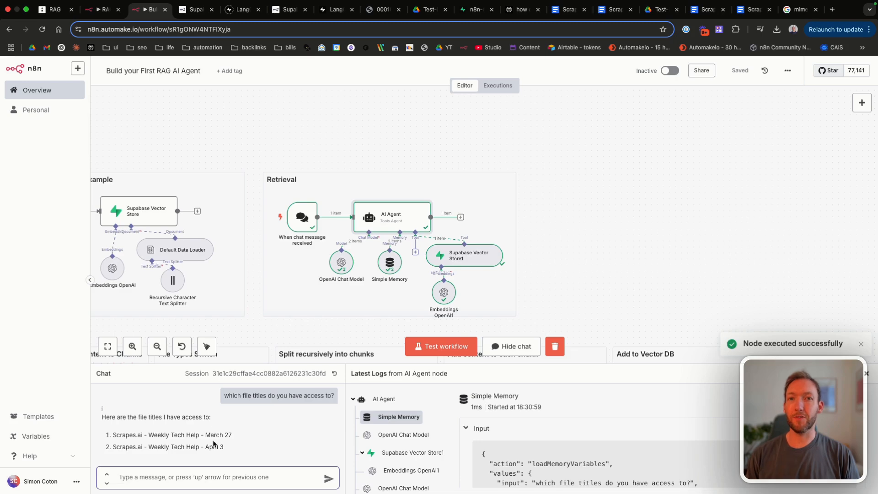
{"action": "left_click_drag", "start_coordinate": [113, 435], "coordinate": [237, 436]}
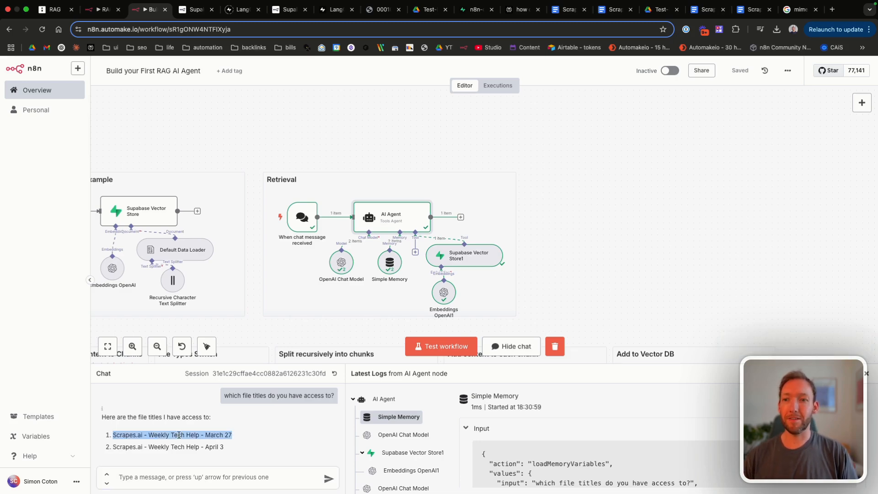
{"action": "left_click", "coordinate": [157, 435]}
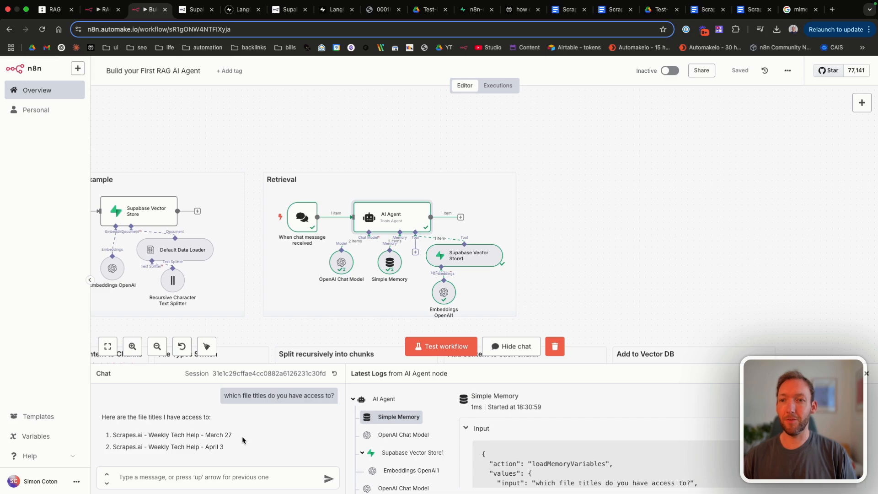
Step: Ask for a summary of the April 3 meeting and its attendees without surnames, and read the reply
{"action": "type", "text": "give me a summary of apr 3 meeting and who attended (don't include surname"}
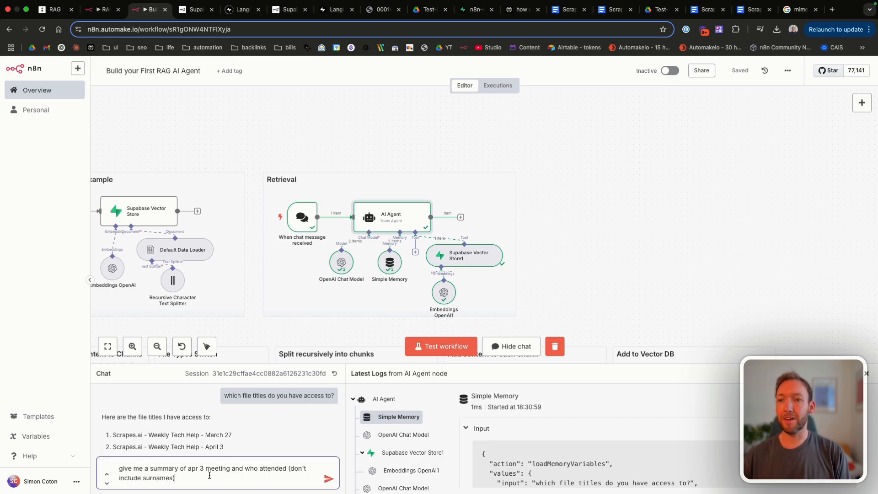
{"action": "type", "text": "s)"}
{"action": "key", "text": "Return"}
{"action": "scroll", "coordinate": [216, 363], "scroll_direction": "down", "scroll_amount": 3}
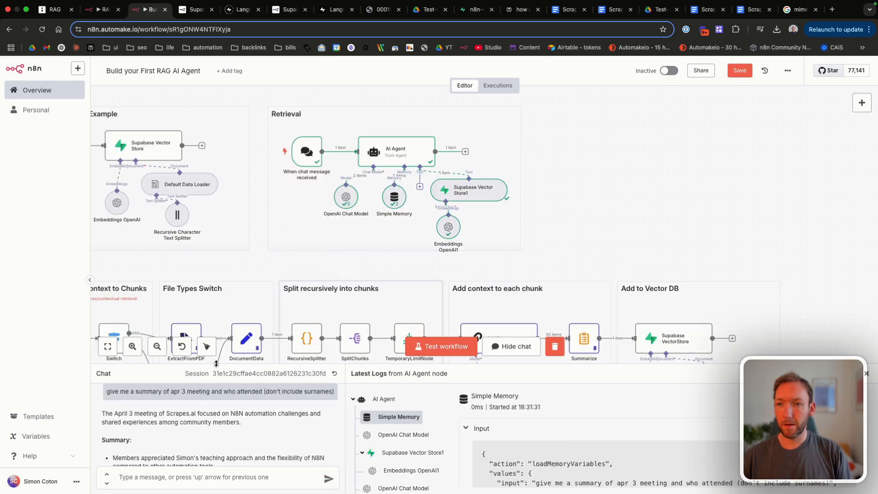
{"action": "left_click_drag", "start_coordinate": [217, 363], "coordinate": [242, 209]}
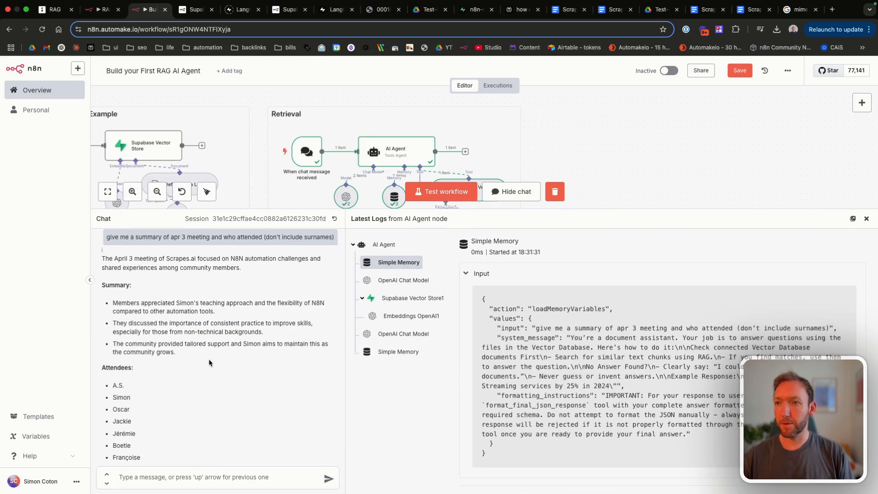
{"action": "scroll", "coordinate": [209, 362], "scroll_direction": "down", "scroll_amount": 3}
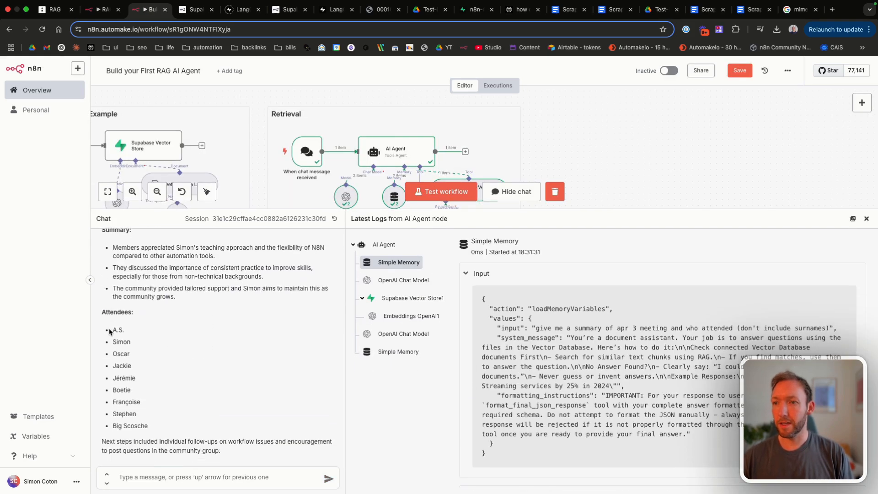
{"action": "left_click_drag", "start_coordinate": [109, 331], "coordinate": [161, 427]}
{"action": "left_click", "coordinate": [162, 427]}
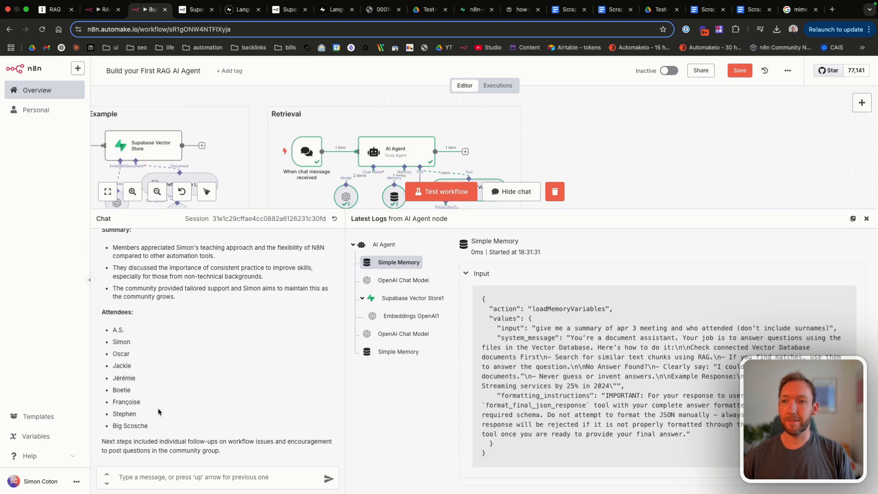
{"action": "left_click_drag", "start_coordinate": [112, 323], "coordinate": [182, 423]}
{"action": "left_click", "coordinate": [182, 432]}
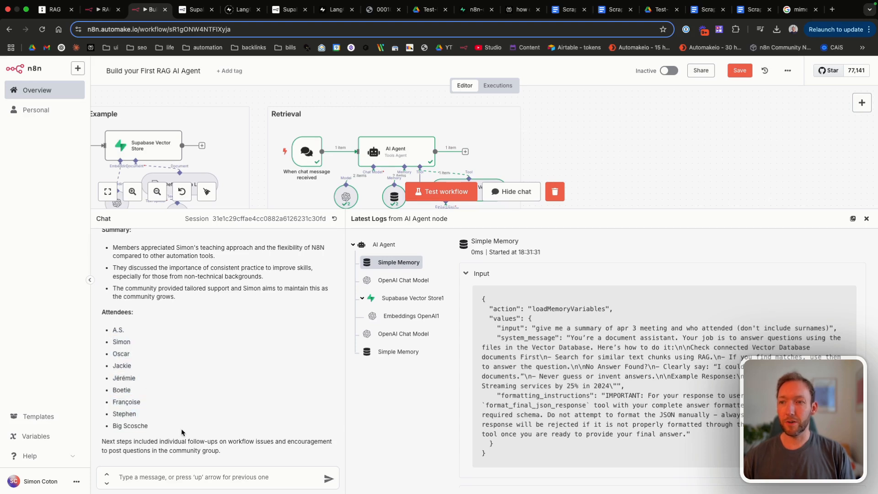
{"action": "scroll", "coordinate": [171, 368], "scroll_direction": "up", "scroll_amount": 2}
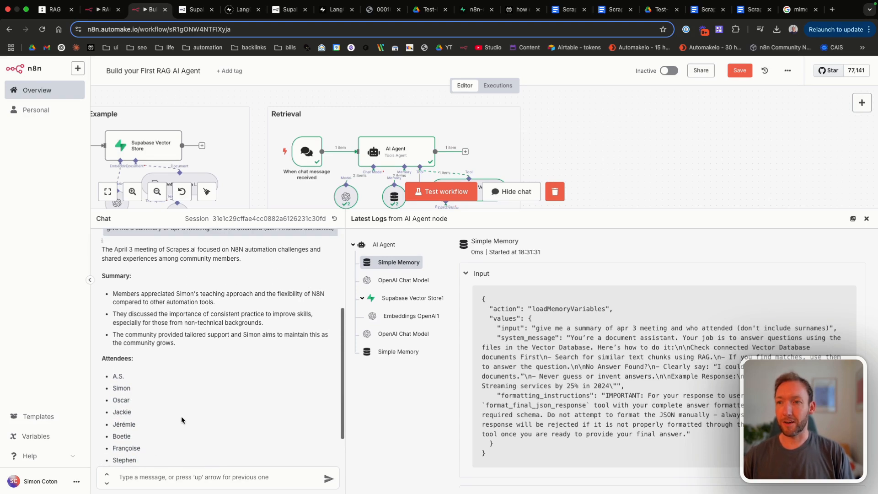
{"action": "left_click_drag", "start_coordinate": [119, 289], "coordinate": [229, 366]}
{"action": "left_click", "coordinate": [229, 367]}
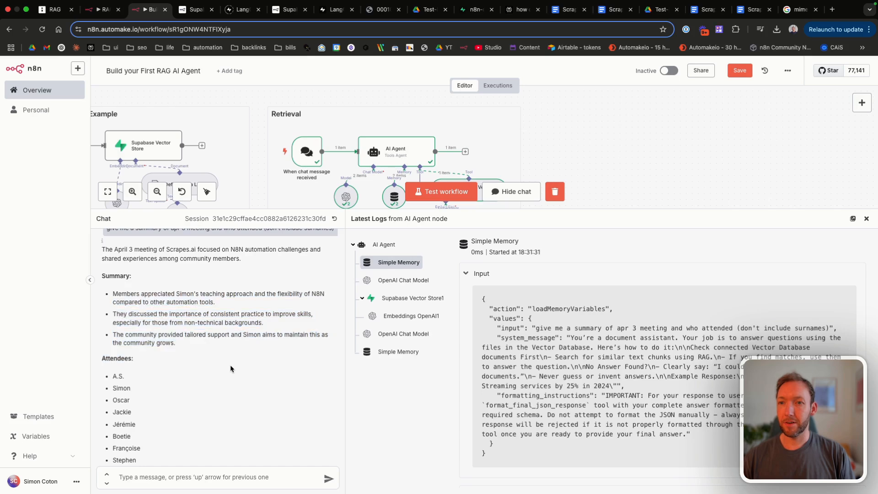
{"action": "scroll", "coordinate": [230, 368], "scroll_direction": "down", "scroll_amount": 2}
{"action": "scroll", "coordinate": [230, 368], "scroll_direction": "up", "scroll_amount": 6}
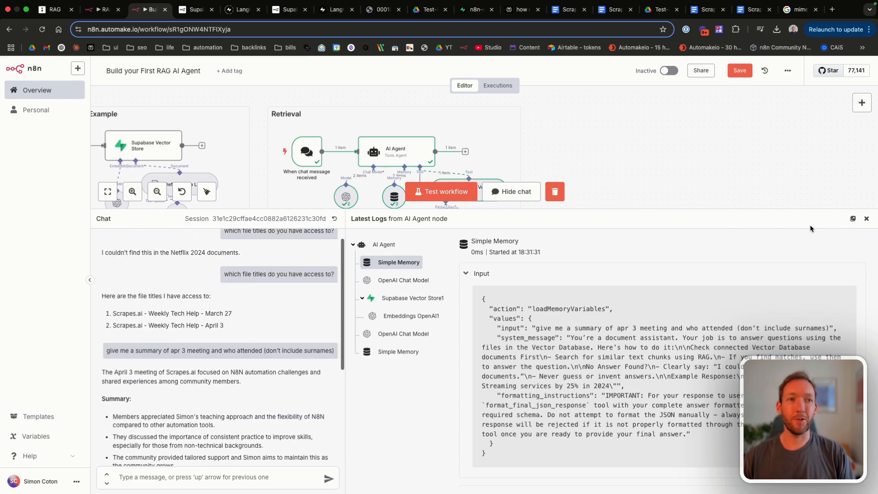
Step: Close the chat panel, shorten the 'Split recursively into chunks' note, and save
{"action": "left_click", "coordinate": [866, 218]}
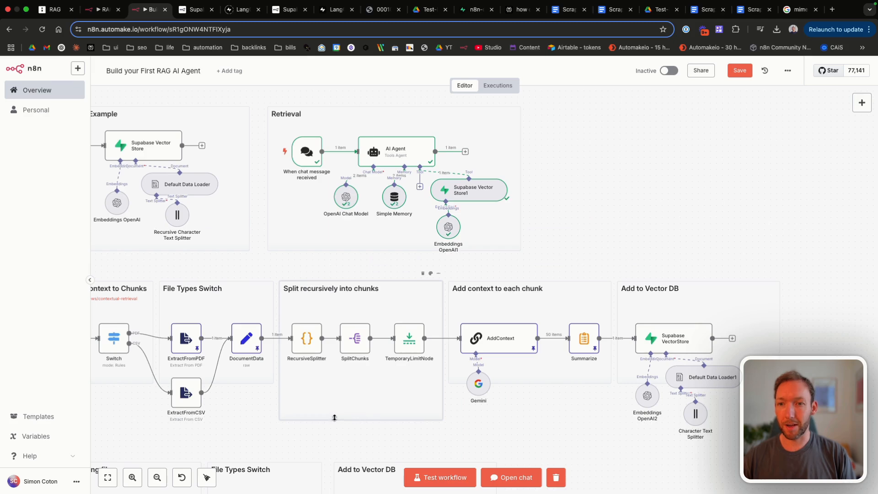
{"action": "left_click_drag", "start_coordinate": [334, 417], "coordinate": [334, 383]}
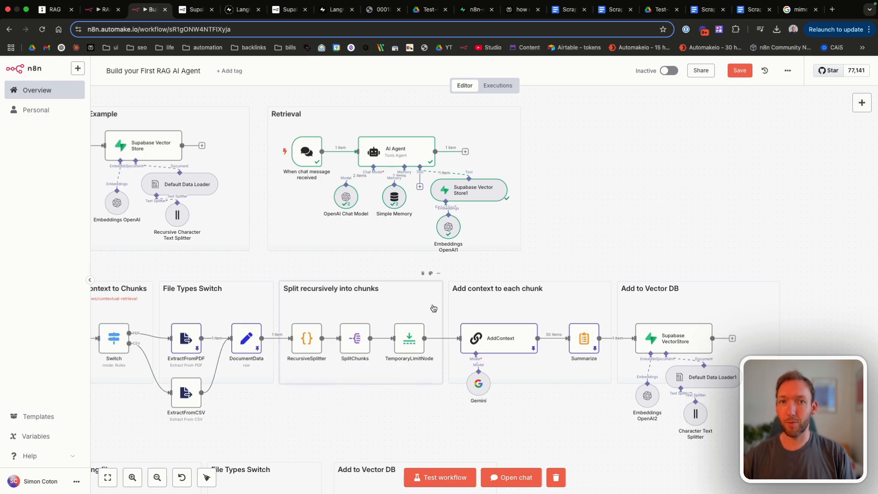
{"action": "key", "text": "ctrl+s"}
{"action": "scroll", "coordinate": [205, 289], "scroll_direction": "down", "scroll_amount": 4}
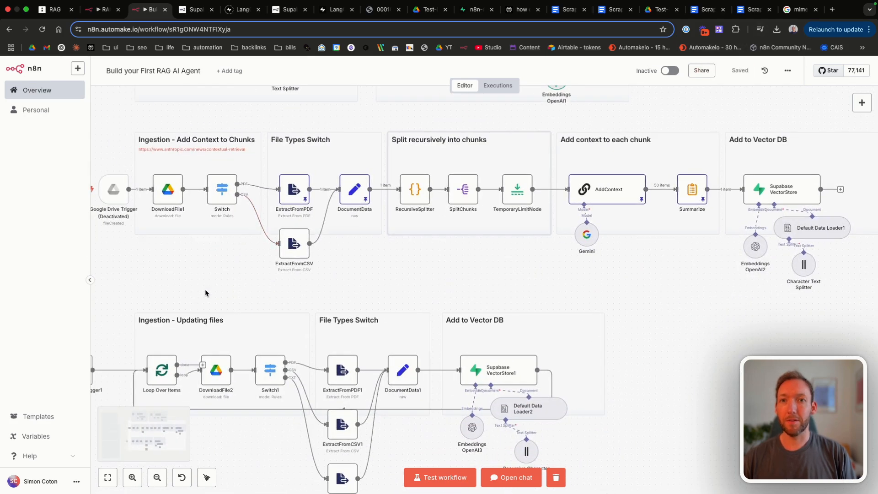
{"action": "scroll", "coordinate": [205, 289], "scroll_direction": "up", "scroll_amount": 4}
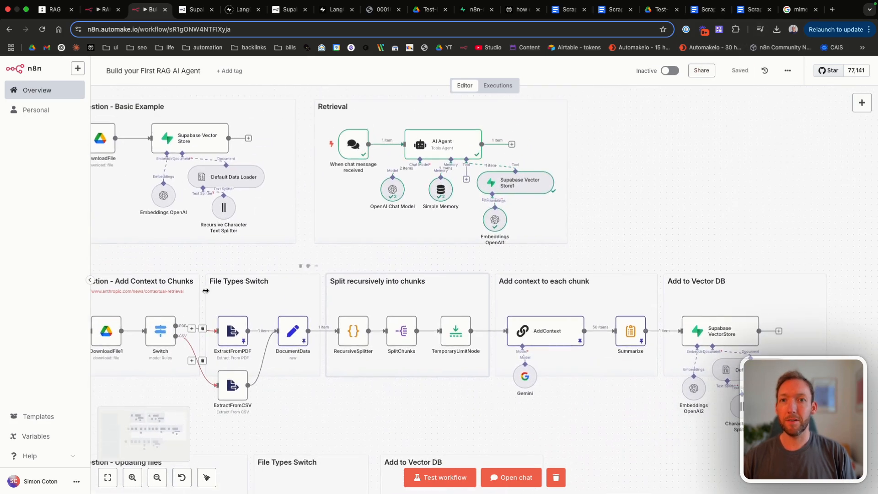
Step: Pan the canvas down to the 'Ingestion - Updating files' group
{"action": "left_click", "coordinate": [511, 476]}
{"action": "scroll", "coordinate": [185, 361], "scroll_direction": "down", "scroll_amount": 3}
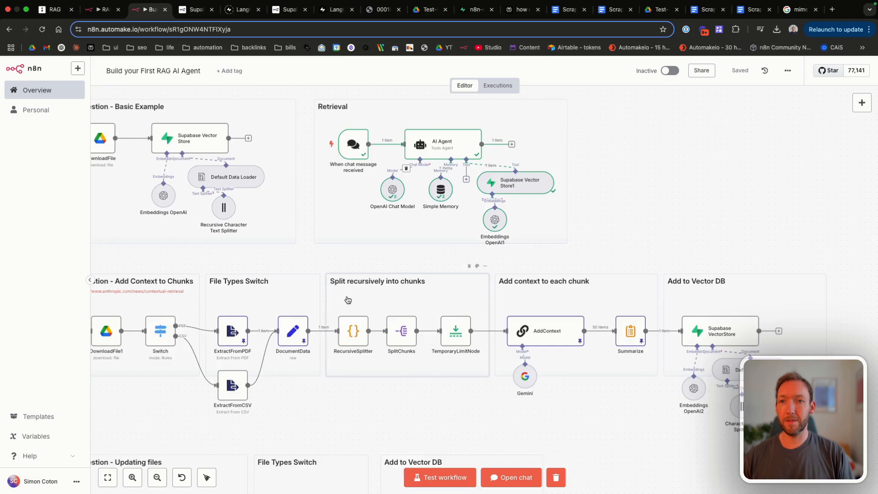
{"action": "scroll", "coordinate": [348, 300], "scroll_direction": "down", "scroll_amount": 5}
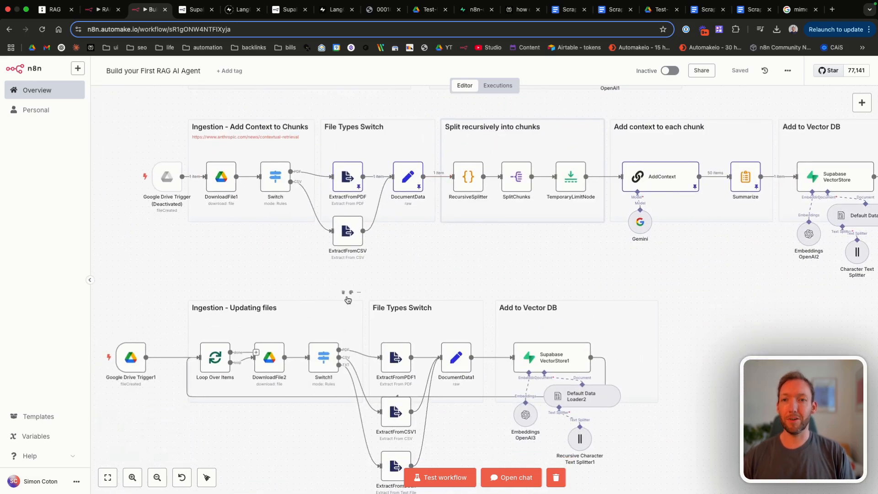
{"action": "scroll", "coordinate": [348, 300], "scroll_direction": "down", "scroll_amount": 4}
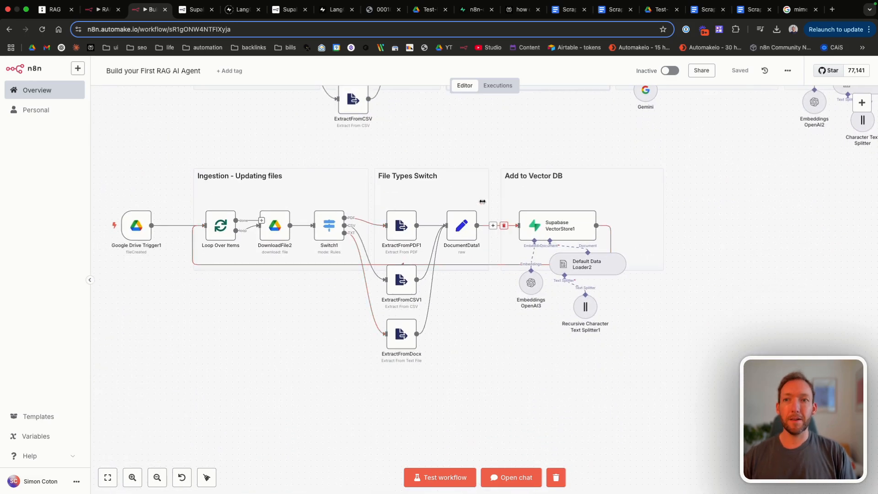
{"action": "mouse_move", "coordinate": [398, 208]}
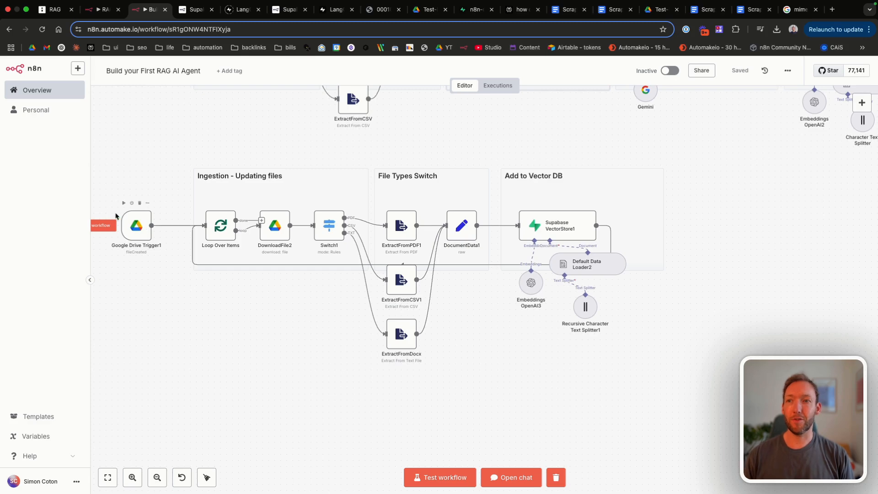
Step: Copy-paste Google Drive Trigger1 to create a second Drive trigger, then save the workflow
{"action": "left_click", "coordinate": [134, 230]}
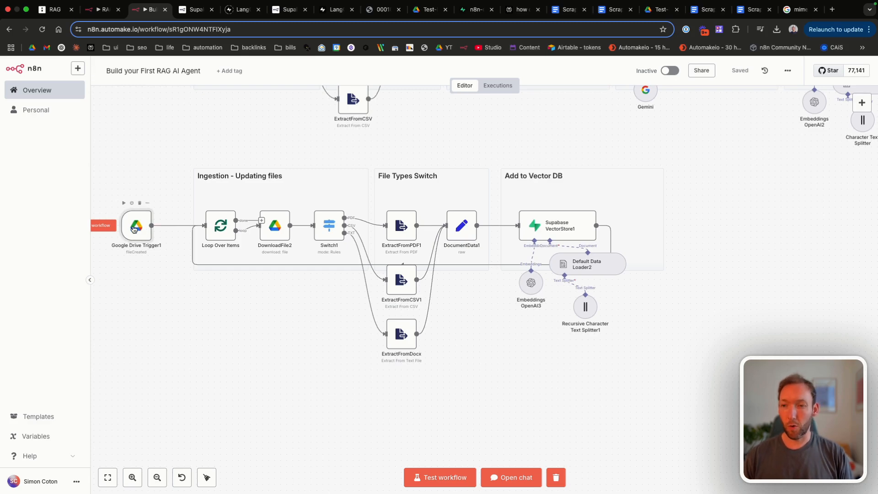
{"action": "key", "text": "super+c"}
{"action": "left_click", "coordinate": [140, 275]}
{"action": "key", "text": "super+v"}
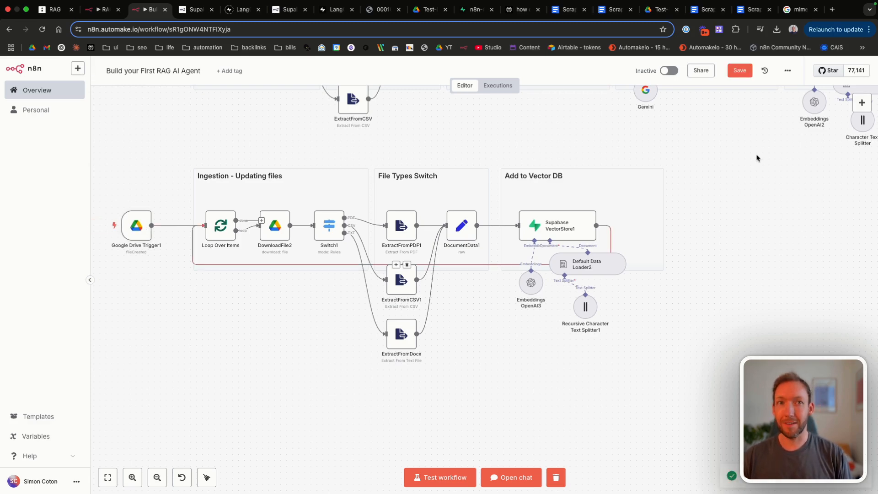
{"action": "scroll", "coordinate": [759, 160], "scroll_direction": "down", "scroll_amount": 3}
{"action": "scroll", "coordinate": [353, 262], "scroll_direction": "up", "scroll_amount": 3}
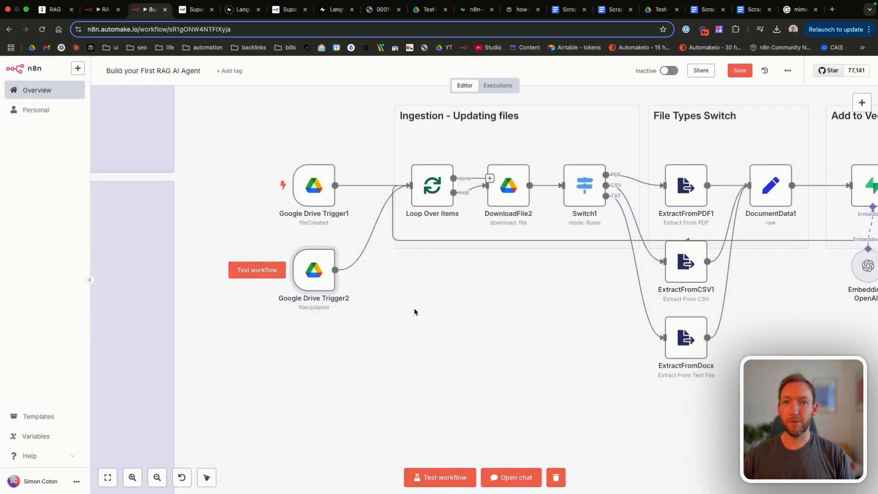
{"action": "scroll", "coordinate": [414, 309], "scroll_direction": "right", "scroll_amount": 4}
{"action": "key", "text": "super+s"}
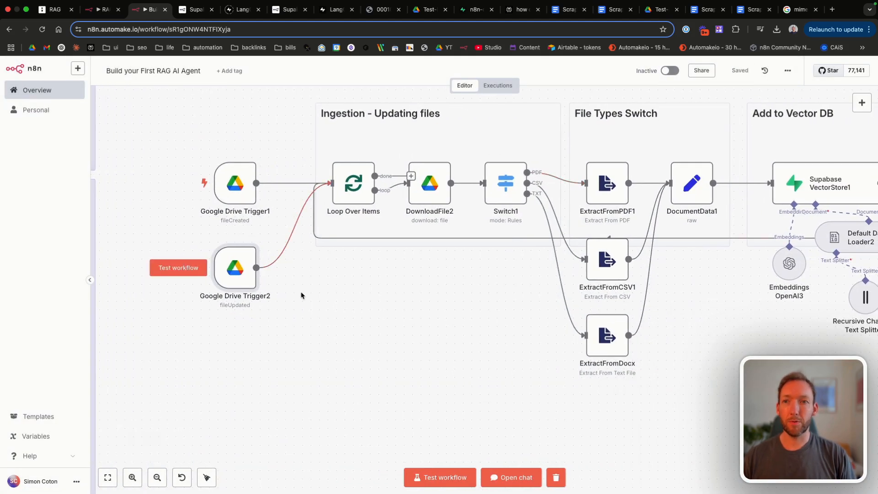
{"action": "scroll", "coordinate": [302, 292], "scroll_direction": "right", "scroll_amount": 5}
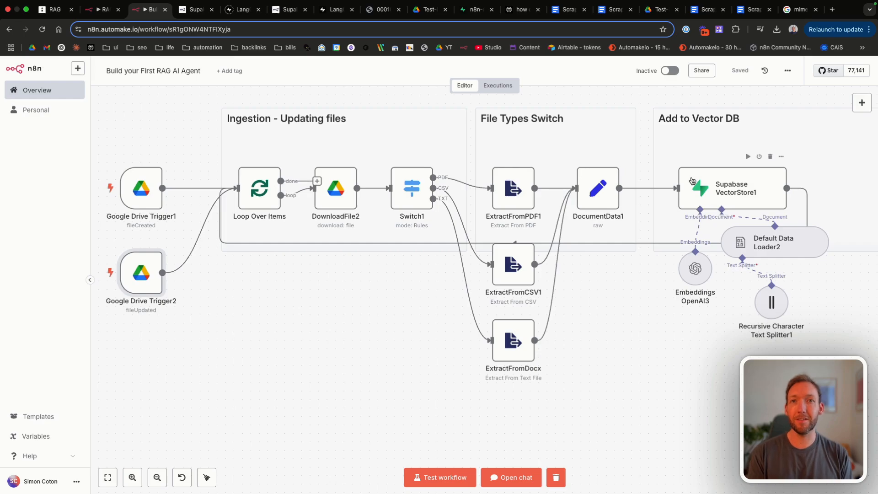
{"action": "left_click", "coordinate": [473, 21]}
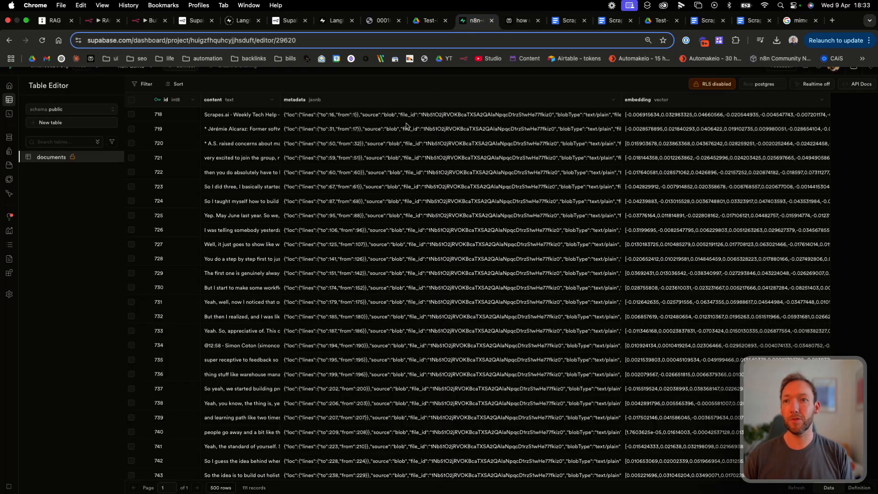
{"action": "scroll", "coordinate": [319, 340], "scroll_direction": "down", "scroll_amount": 20}
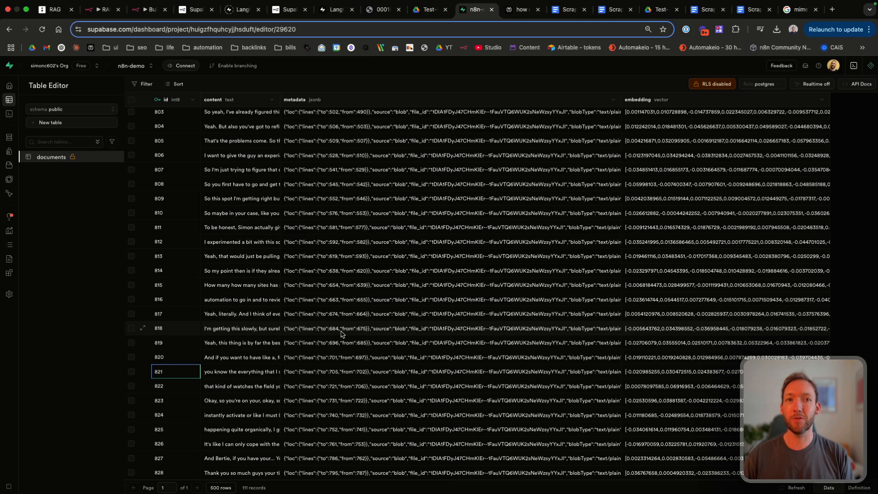
{"action": "scroll", "coordinate": [341, 334], "scroll_direction": "up", "scroll_amount": 20}
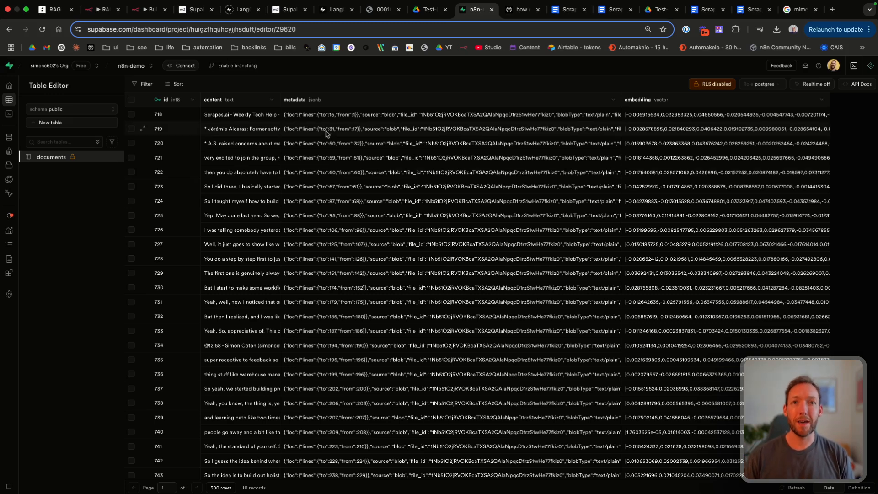
Step: Add a Supabase 'Delete a row' node and wire it between Loop Over Items and DownloadFile2
{"action": "left_click", "coordinate": [149, 9]}
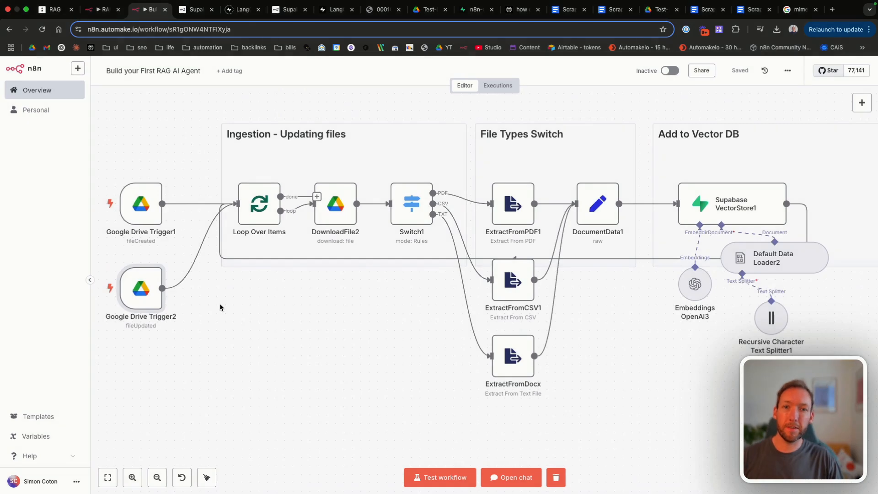
{"action": "key", "text": "Tab"}
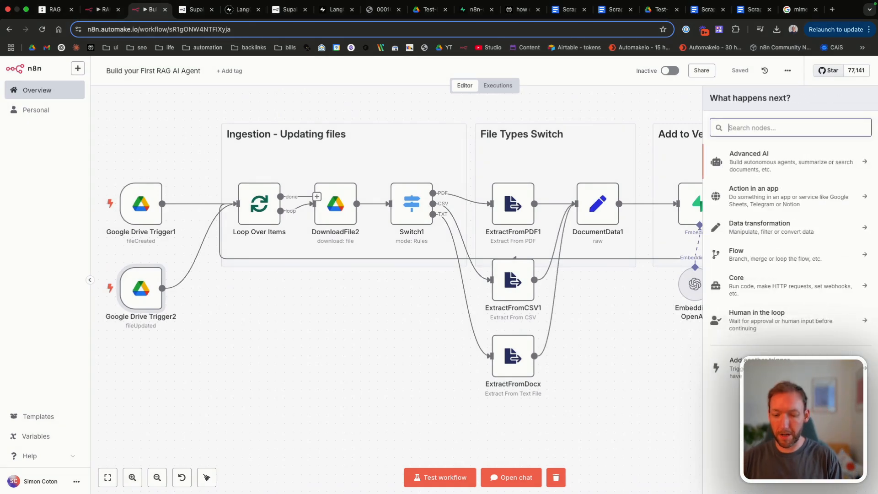
{"action": "type", "text": "sup"}
{"action": "left_click", "coordinate": [749, 157]}
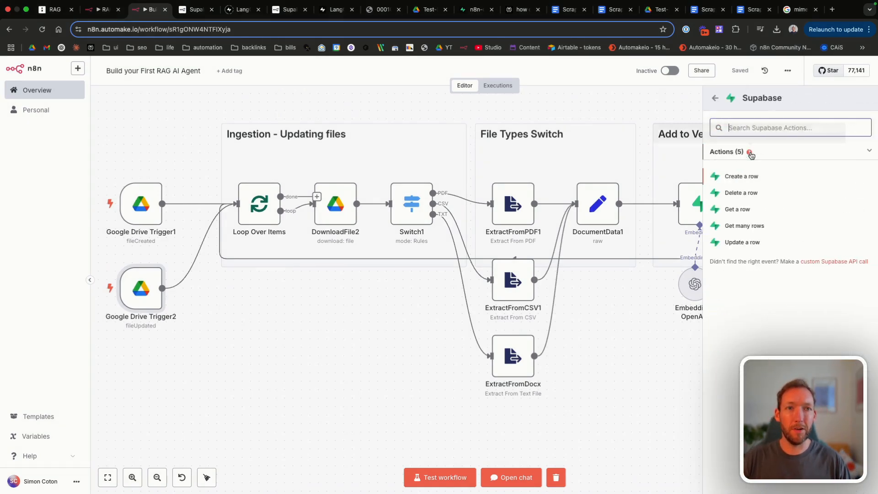
{"action": "left_click", "coordinate": [749, 192]}
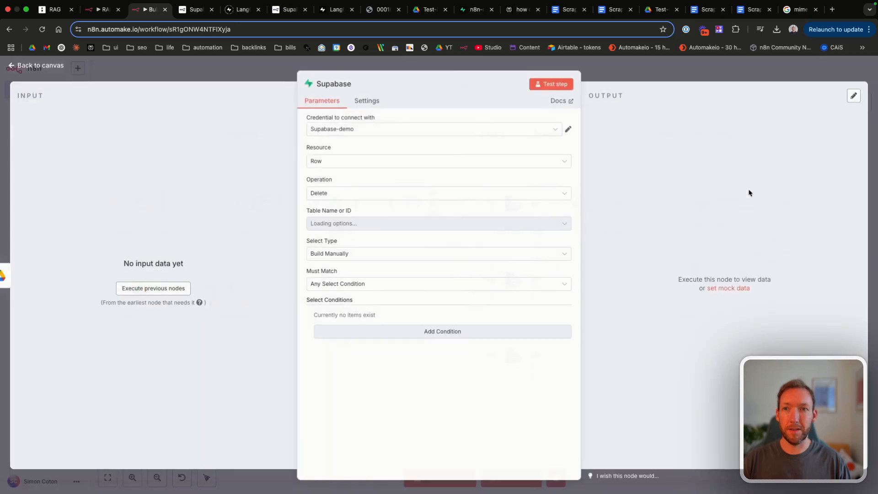
{"action": "key", "text": "Escape"}
{"action": "left_click", "coordinate": [197, 291]}
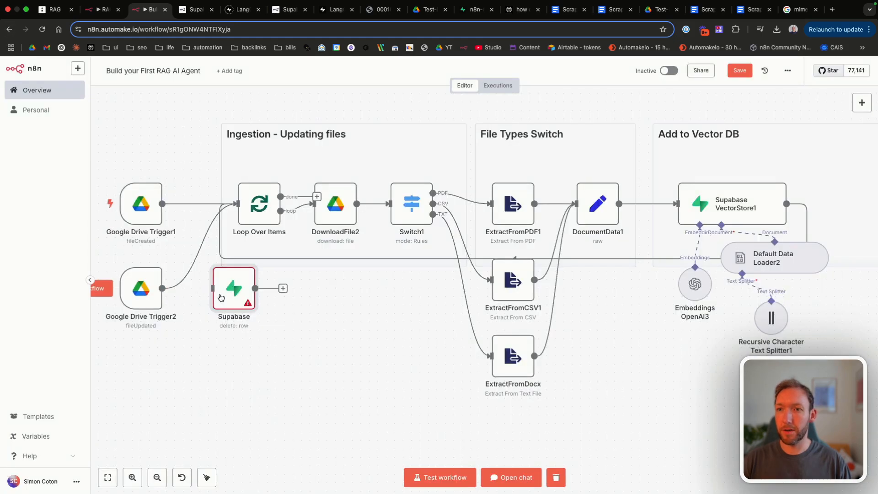
{"action": "left_click_drag", "start_coordinate": [234, 283], "coordinate": [327, 283]}
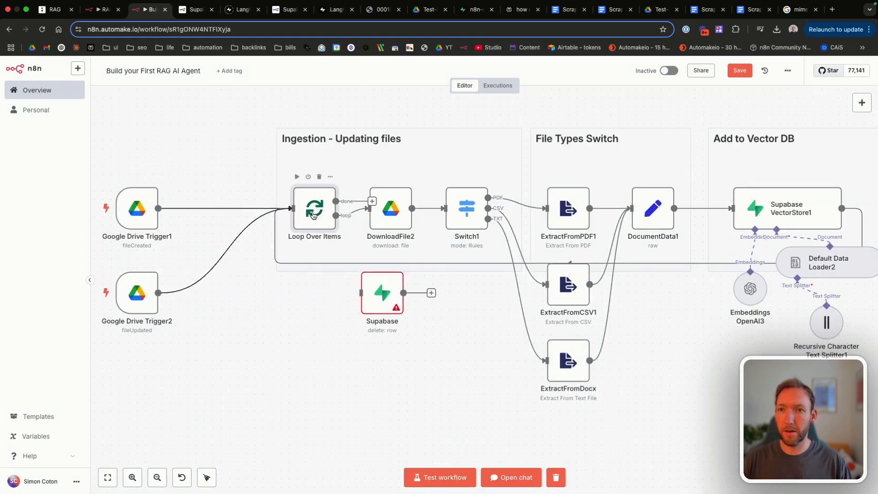
{"action": "left_click_drag", "start_coordinate": [310, 215], "coordinate": [233, 215]}
{"action": "left_click_drag", "start_coordinate": [269, 158], "coordinate": [190, 156]}
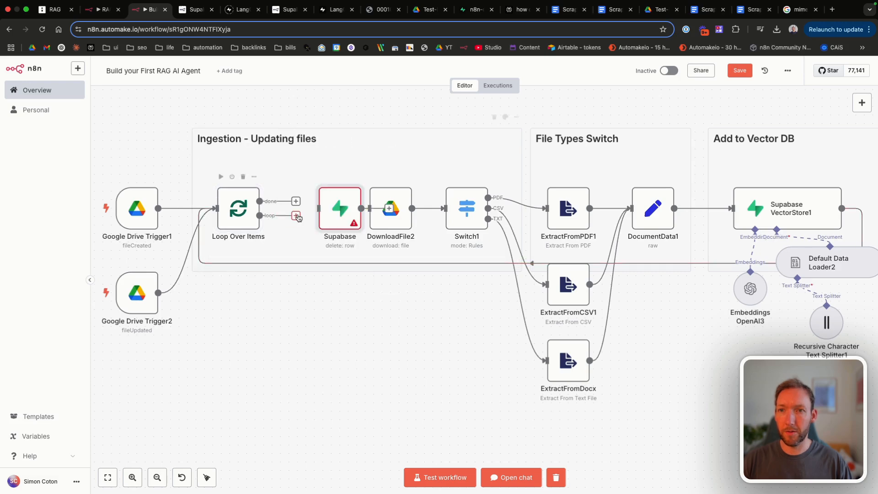
{"action": "mouse_move", "coordinate": [298, 218]}
{"action": "left_mouse_down"}
{"action": "mouse_move", "coordinate": [322, 207]}
{"action": "mouse_move", "coordinate": [302, 204]}
{"action": "left_mouse_up"}
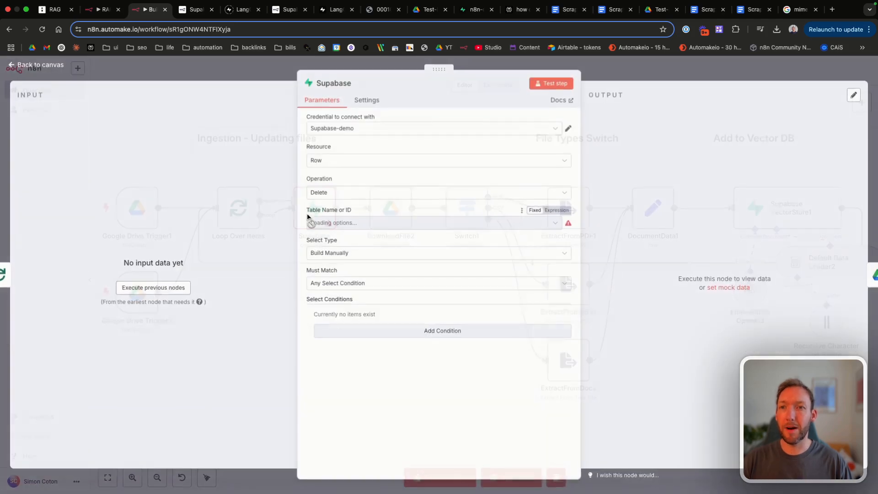
Step: Set the node to the Supabase-demo credential, the documents table, and String select type
{"action": "double_click", "coordinate": [305, 227]}
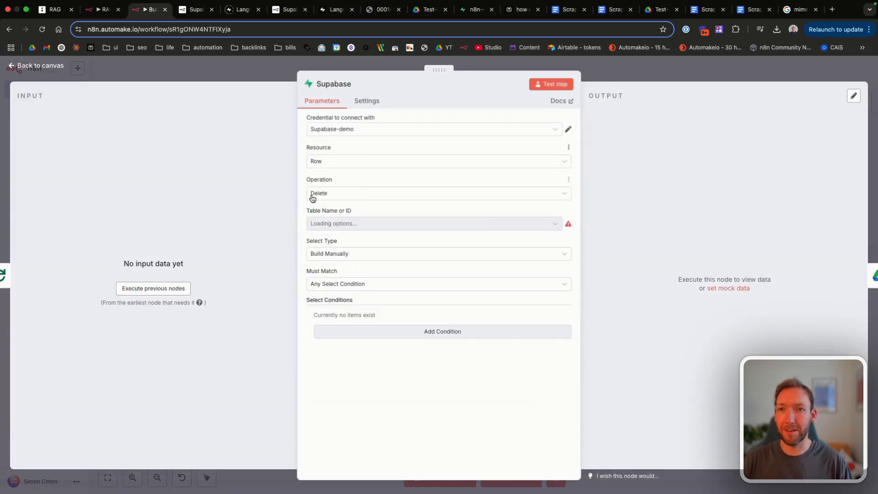
{"action": "left_click", "coordinate": [356, 132]}
{"action": "left_click", "coordinate": [355, 135]}
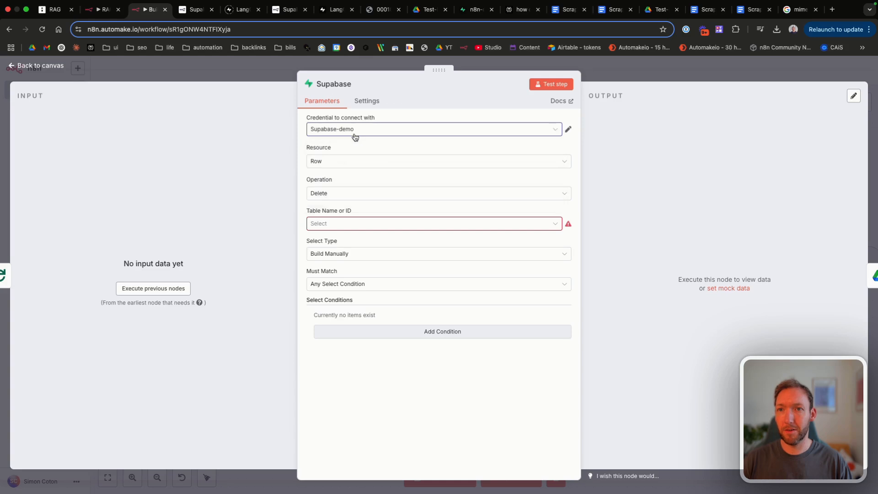
{"action": "left_click", "coordinate": [350, 224]}
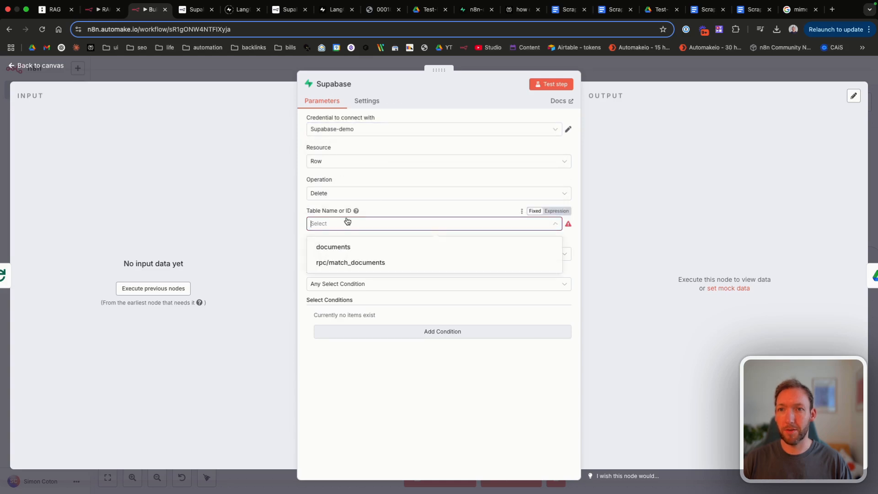
{"action": "left_click", "coordinate": [342, 252]}
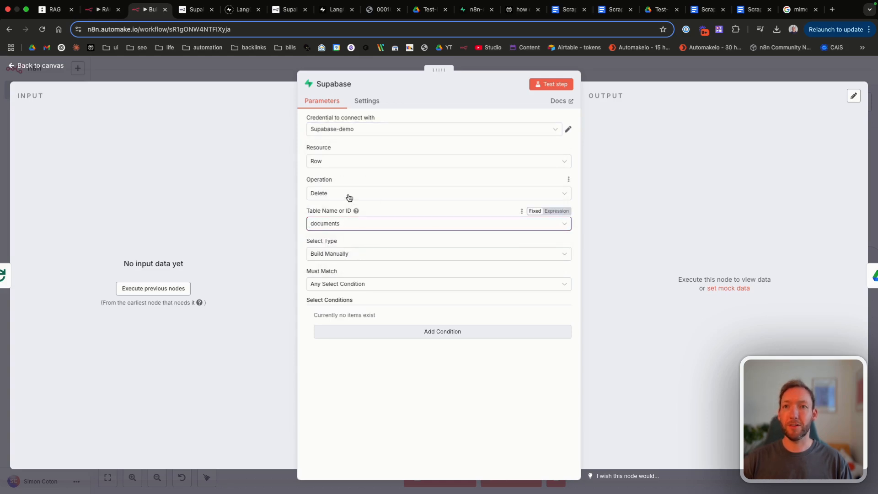
{"action": "left_click", "coordinate": [346, 253]}
{"action": "left_click", "coordinate": [339, 293]}
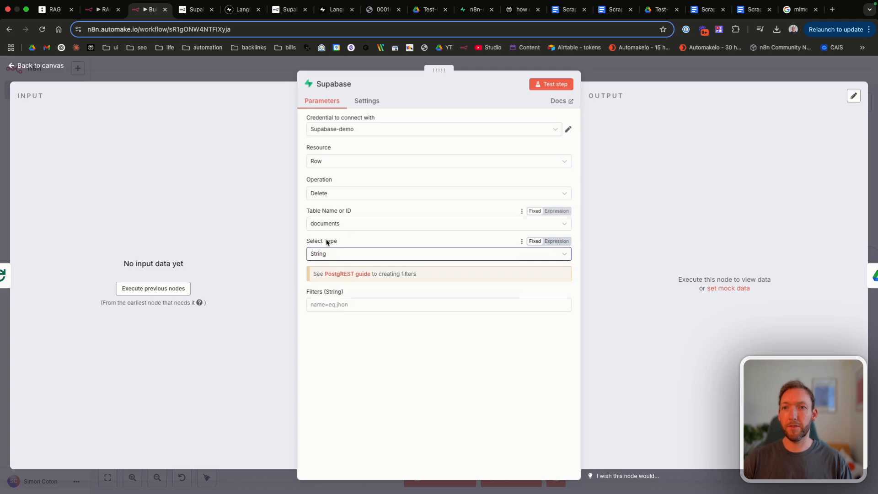
Step: Enter the filter metadata->>file_id=like.*{{ $json.id }}* and save the workflow
{"action": "left_click", "coordinate": [341, 305]}
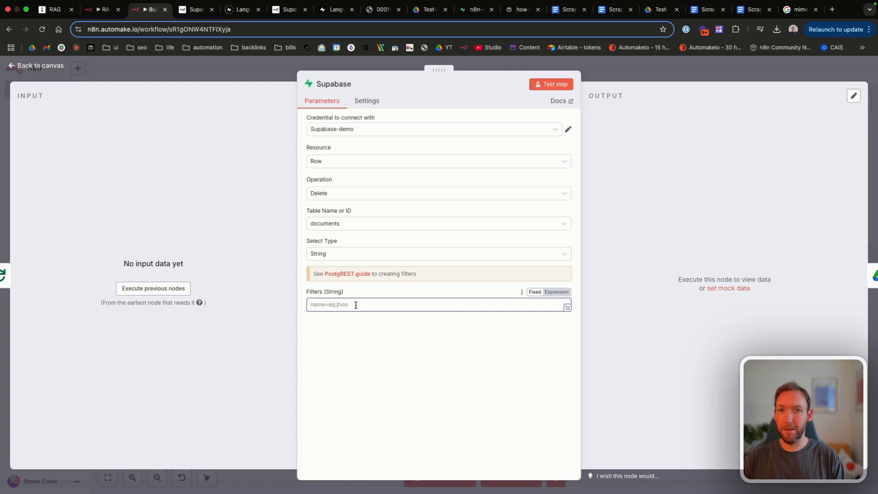
{"action": "key", "text": "super+v"}
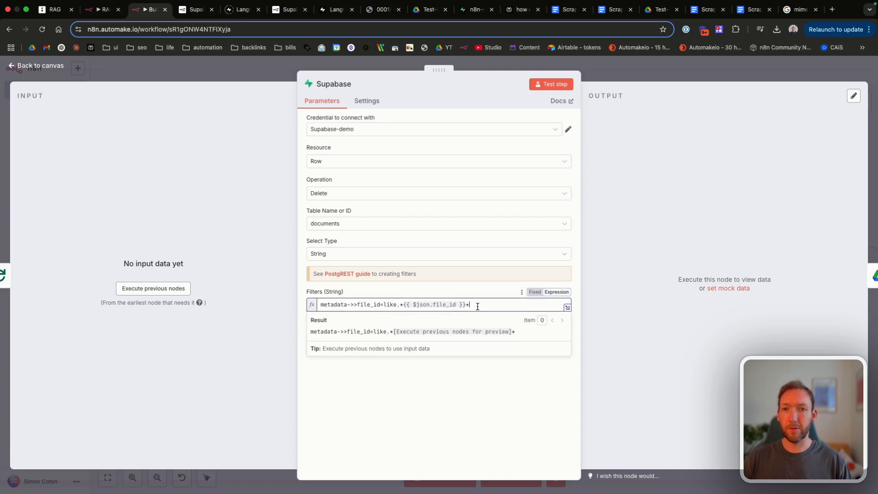
{"action": "left_click_drag", "start_coordinate": [477, 306], "coordinate": [267, 289]}
{"action": "left_click", "coordinate": [360, 291]}
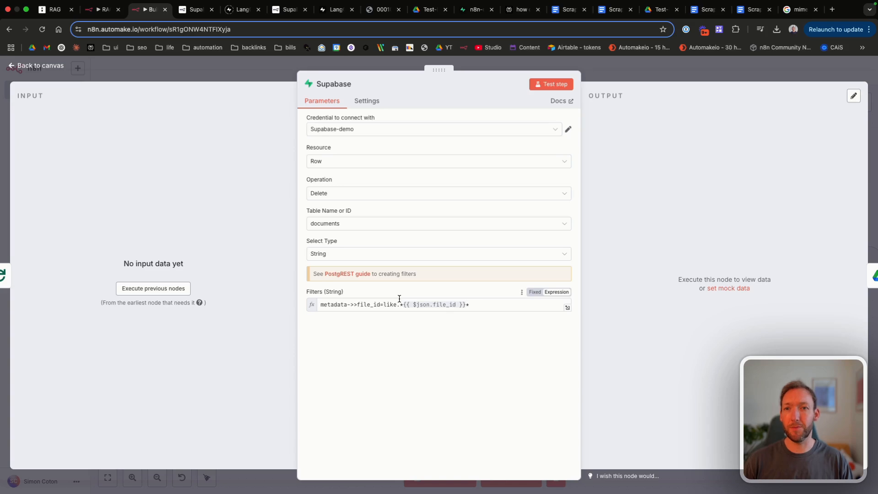
{"action": "left_click_drag", "start_coordinate": [358, 304], "coordinate": [378, 304]}
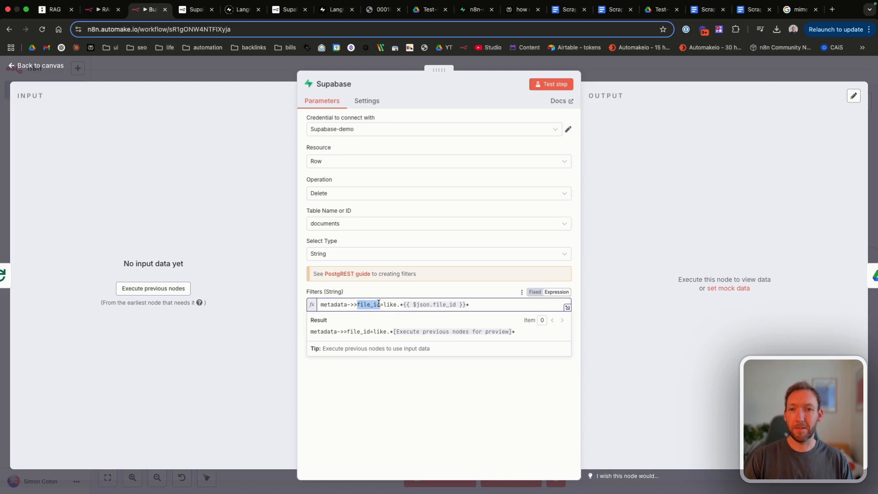
{"action": "left_click_drag", "start_coordinate": [383, 304], "coordinate": [405, 303]}
{"action": "left_click", "coordinate": [412, 303]}
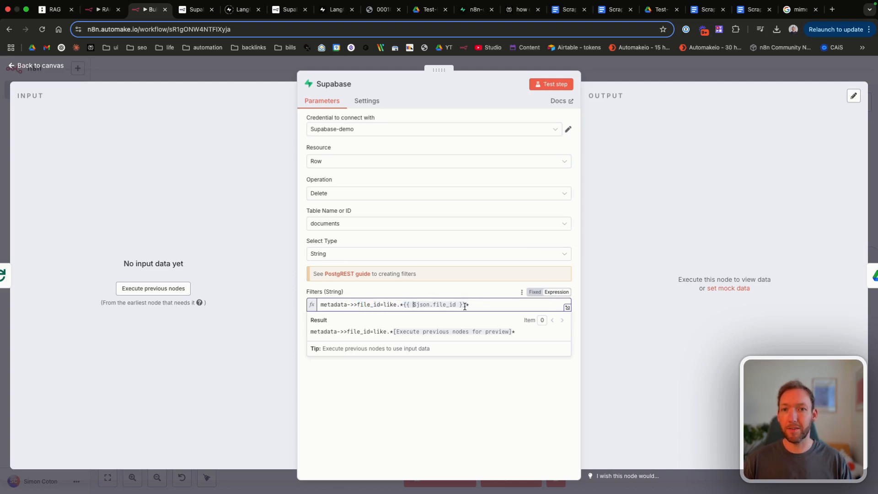
{"action": "left_click_drag", "start_coordinate": [476, 304], "coordinate": [405, 304]}
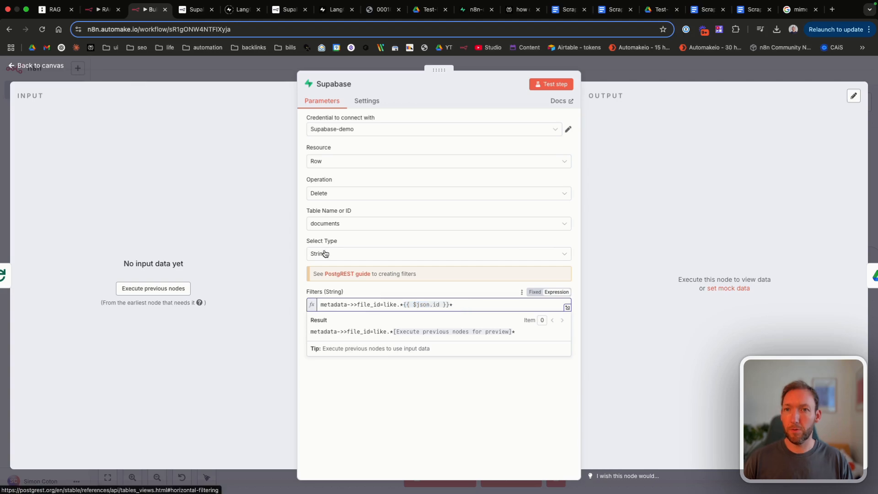
{"action": "left_click", "coordinate": [52, 68]}
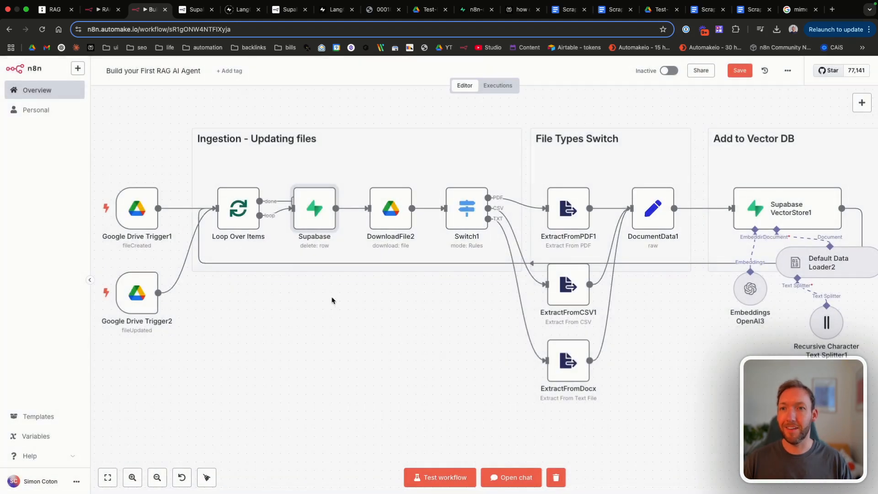
{"action": "double_click", "coordinate": [314, 206]}
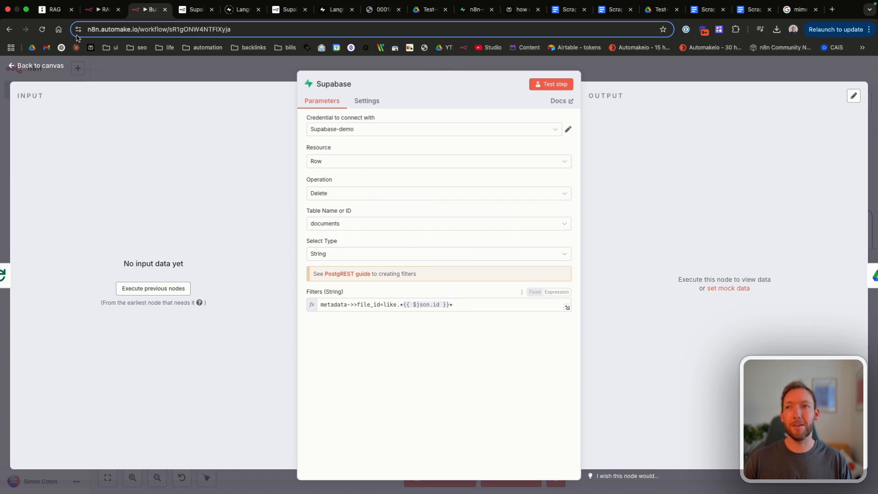
{"action": "key", "text": "Escape"}
{"action": "left_click", "coordinate": [745, 72]}
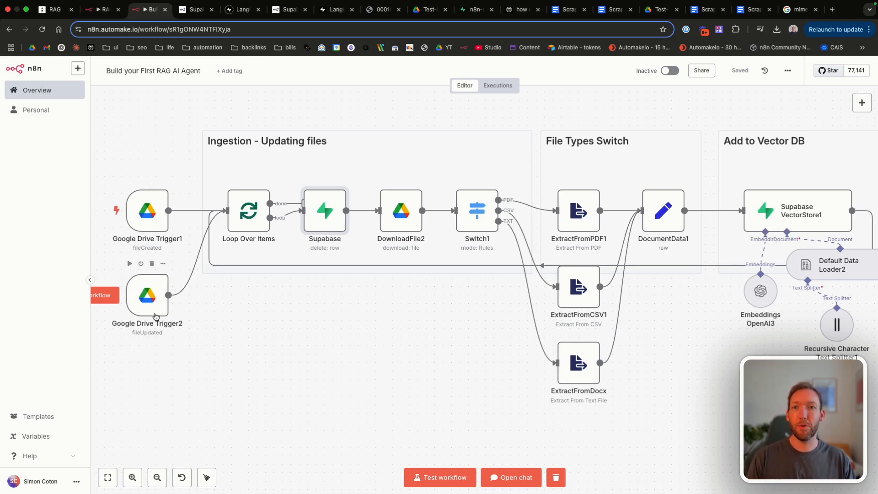
Step: Save and test-run the workflow, then inspect the Supabase delete step's results
{"action": "left_click", "coordinate": [370, 212]}
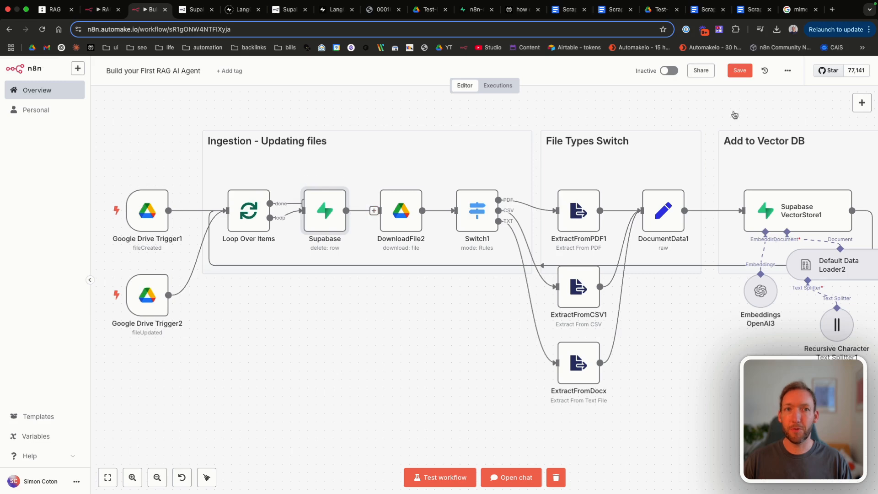
{"action": "left_click", "coordinate": [741, 74]}
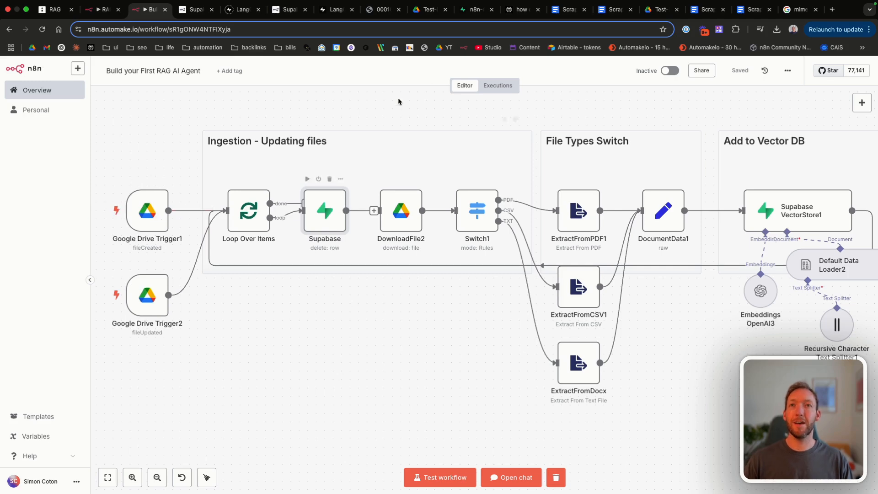
{"action": "left_click", "coordinate": [467, 15]}
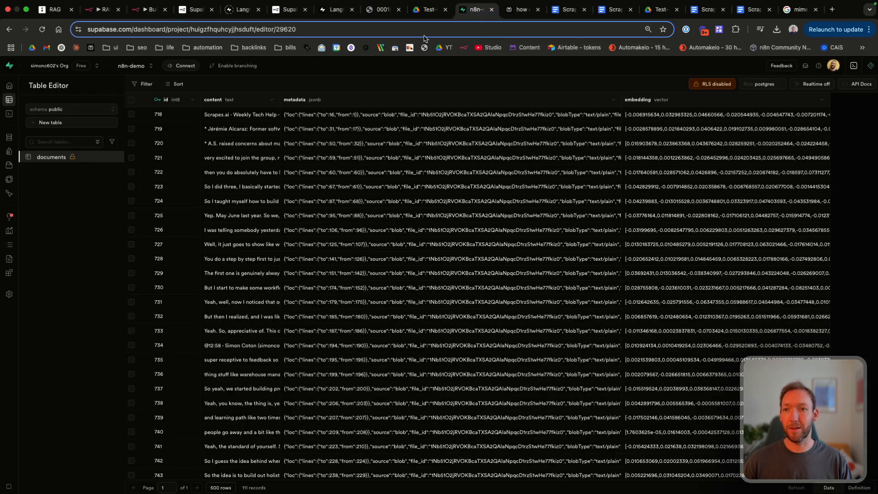
{"action": "left_click", "coordinate": [147, 10]}
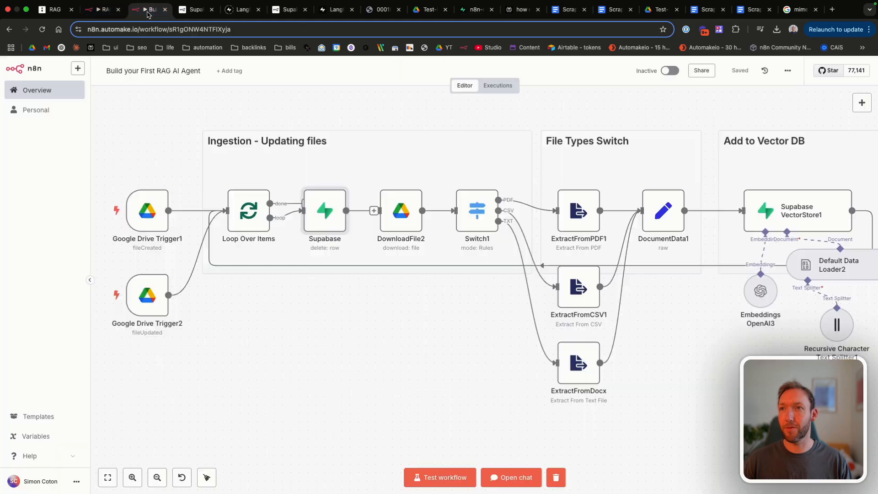
{"action": "left_click", "coordinate": [440, 477]}
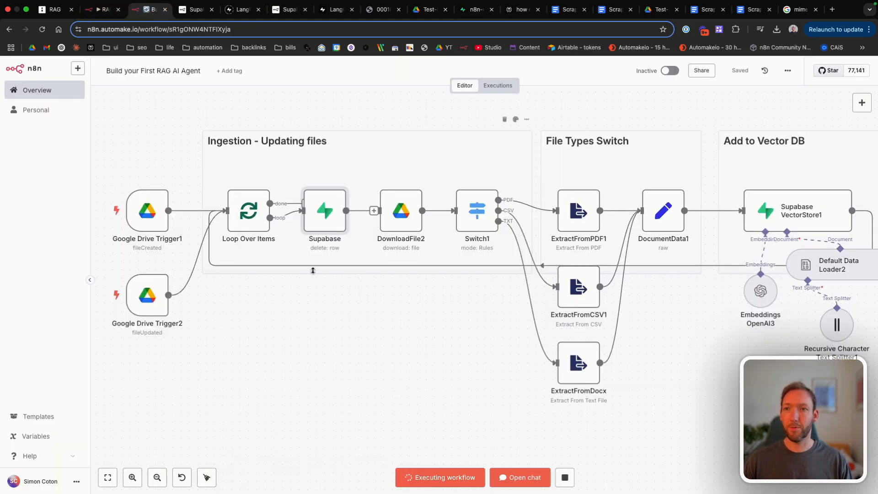
{"action": "double_click", "coordinate": [318, 210]}
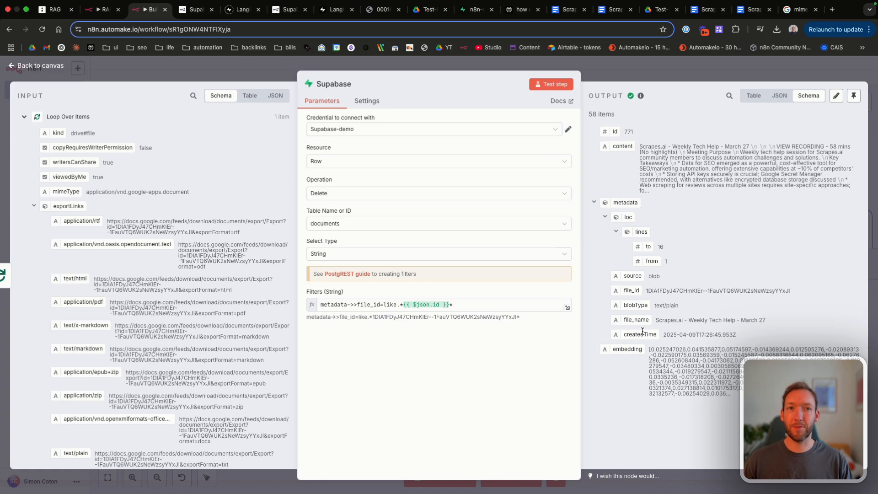
Step: Reload the Supabase documents table to confirm it now holds 53 records
{"action": "left_click", "coordinate": [471, 14]}
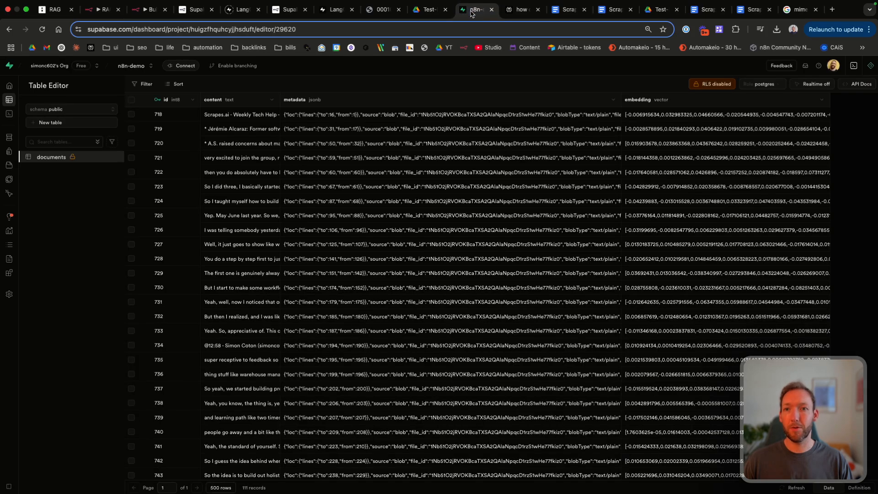
{"action": "left_click", "coordinate": [205, 30]}
{"action": "key", "text": "Return"}
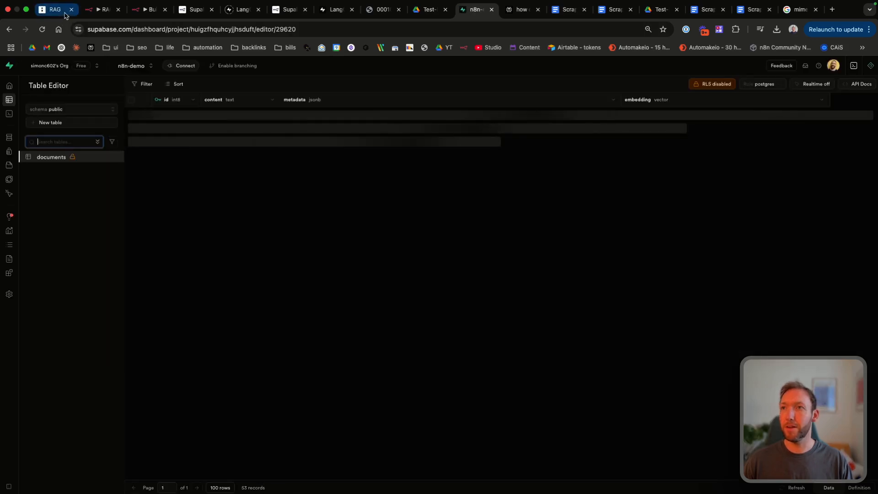
Step: Rename the Supabase delete node to DeleteRows
{"action": "left_click", "coordinate": [142, 9]}
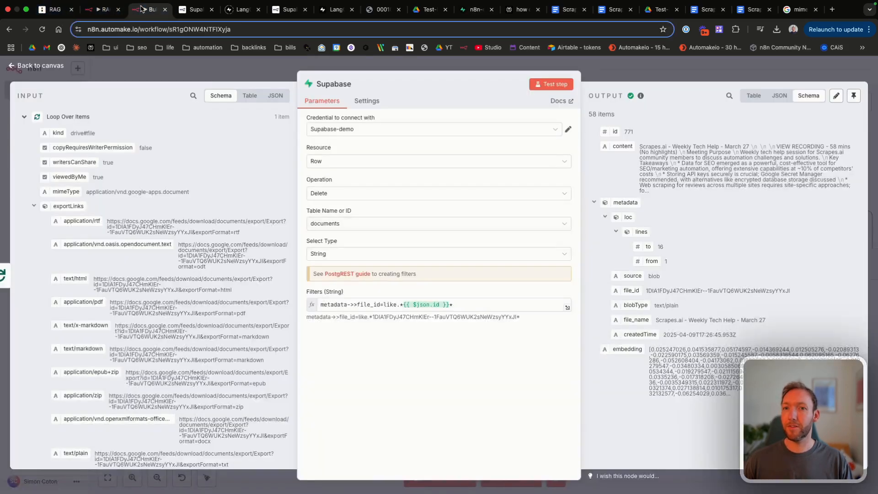
{"action": "left_click", "coordinate": [41, 65]}
{"action": "double_click", "coordinate": [325, 211]}
{"action": "left_click", "coordinate": [334, 85]}
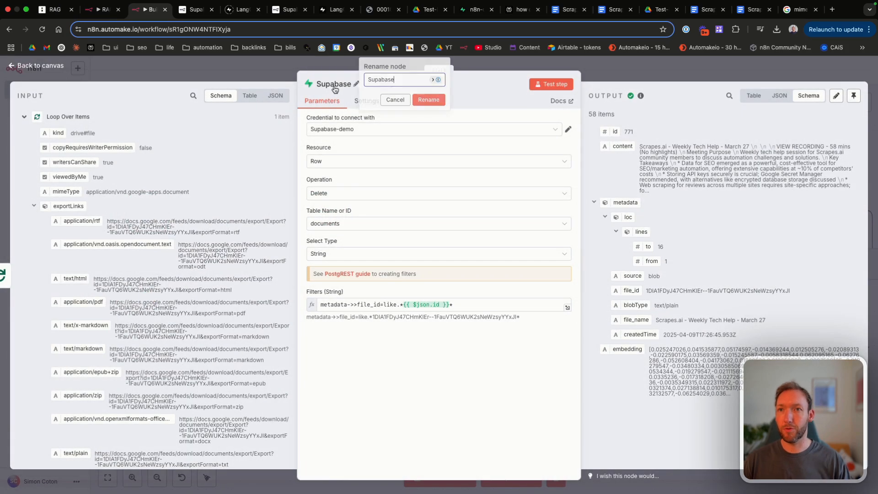
{"action": "key", "text": "super+a"}
{"action": "type", "text": "DeleteRows"}
{"action": "key", "text": "Return"}
{"action": "key", "text": "Escape"}
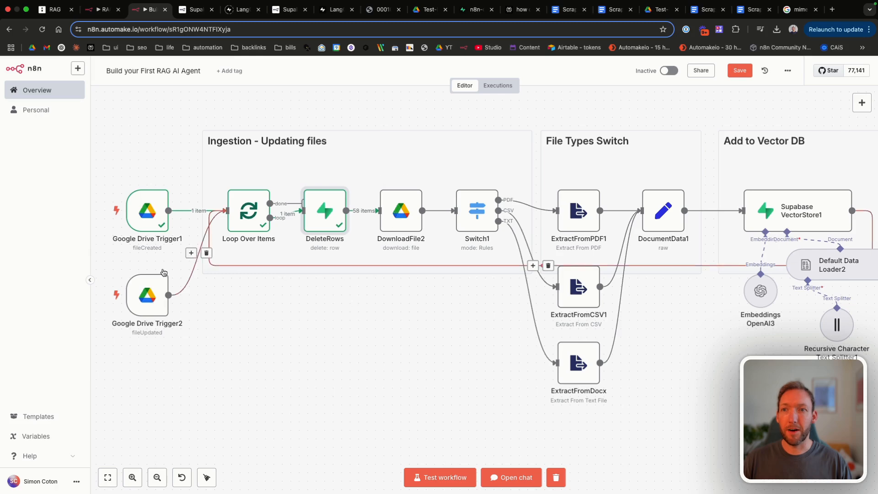
Step: Save the workflow and run a test
{"action": "scroll", "coordinate": [170, 319], "scroll_direction": "right", "scroll_amount": 1}
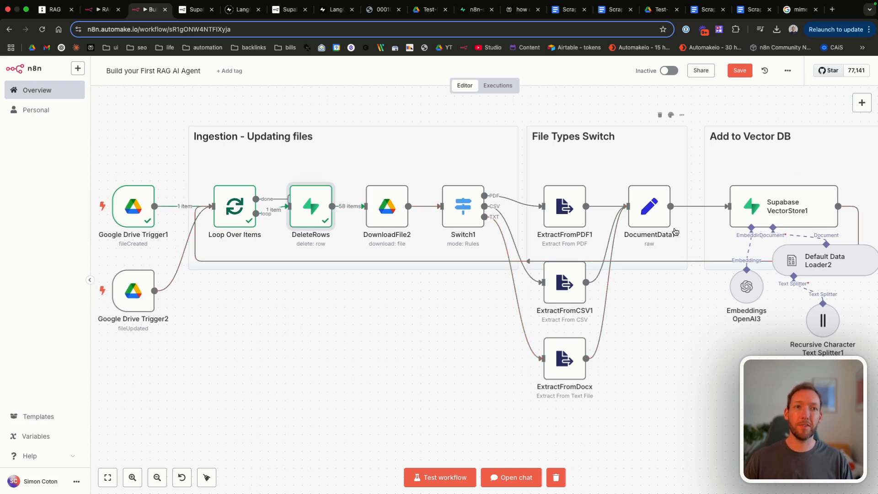
{"action": "left_click", "coordinate": [738, 71]}
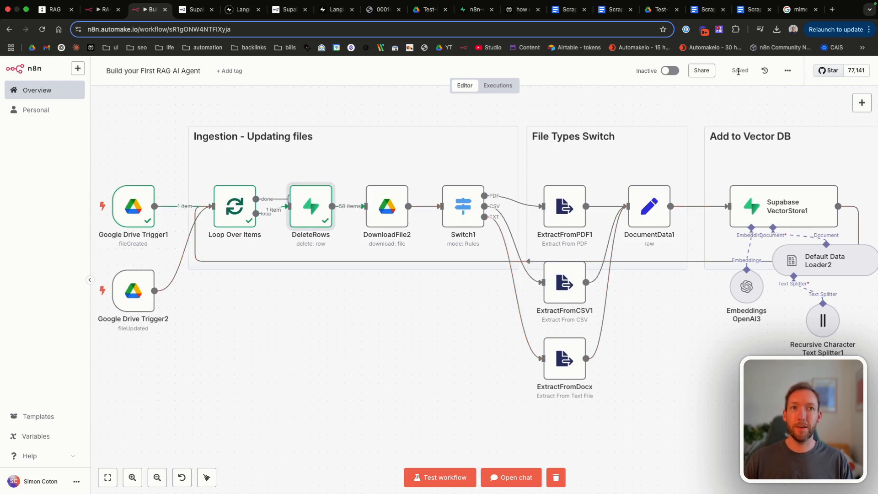
{"action": "left_click", "coordinate": [444, 475]}
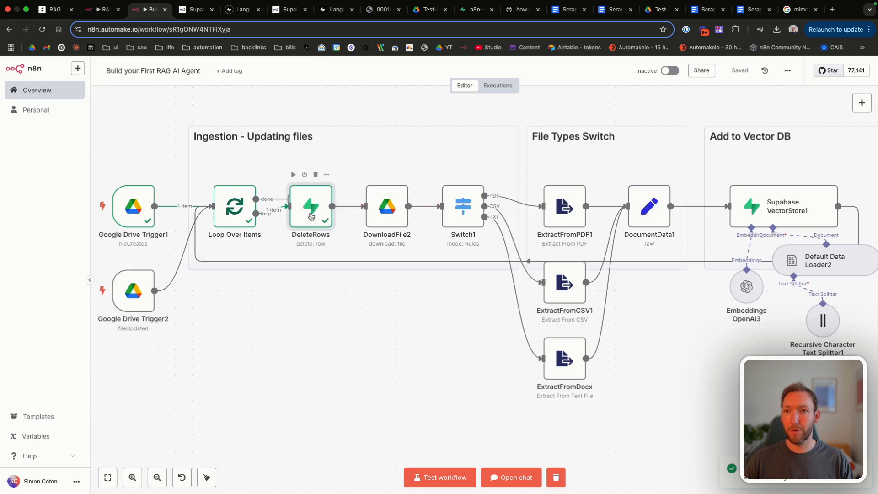
Step: Enable Always Output Data on DeleteRows, then save and rerun the workflow
{"action": "double_click", "coordinate": [311, 208]}
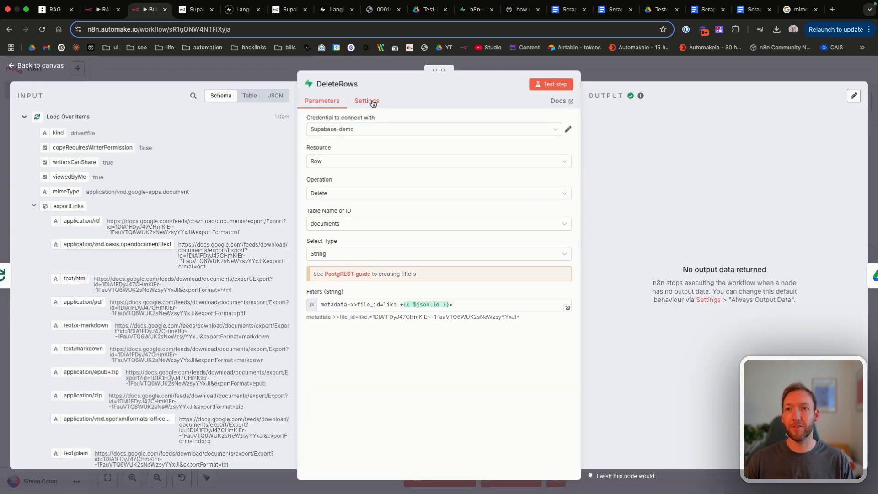
{"action": "left_click", "coordinate": [373, 104]}
{"action": "left_click", "coordinate": [320, 132]}
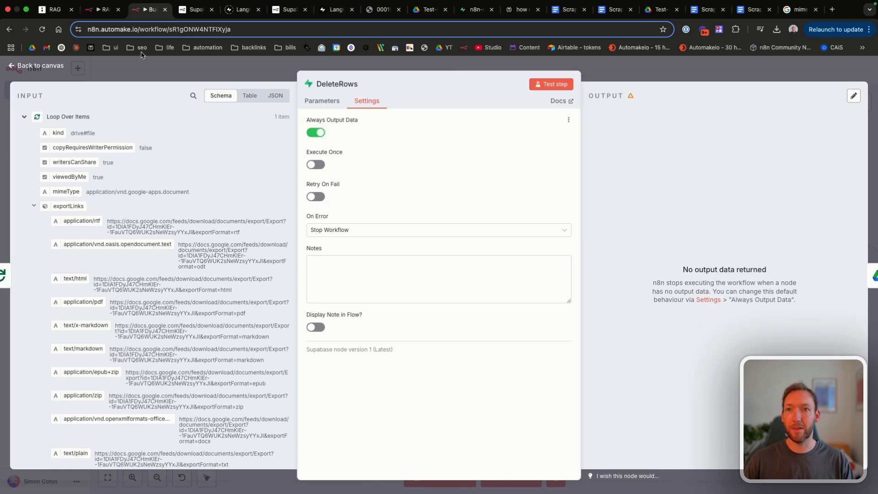
{"action": "left_click", "coordinate": [323, 100]}
{"action": "left_click", "coordinate": [60, 65]}
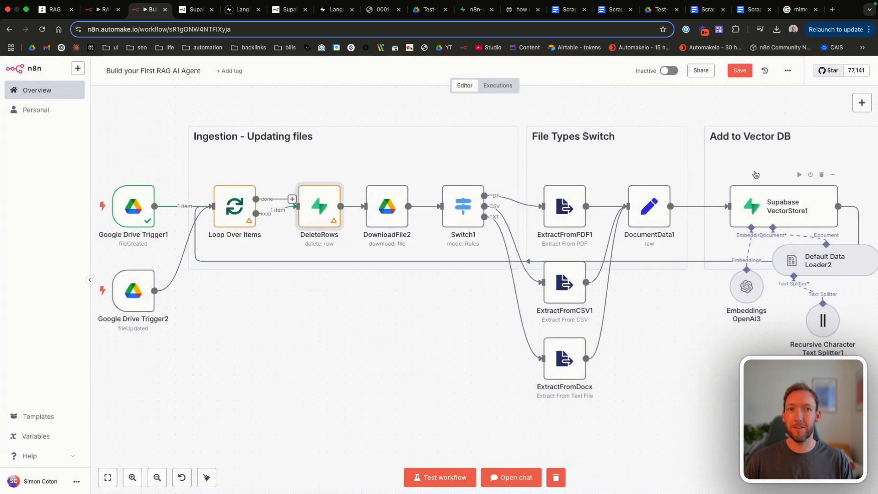
{"action": "left_click", "coordinate": [739, 70]}
{"action": "left_click", "coordinate": [440, 477]}
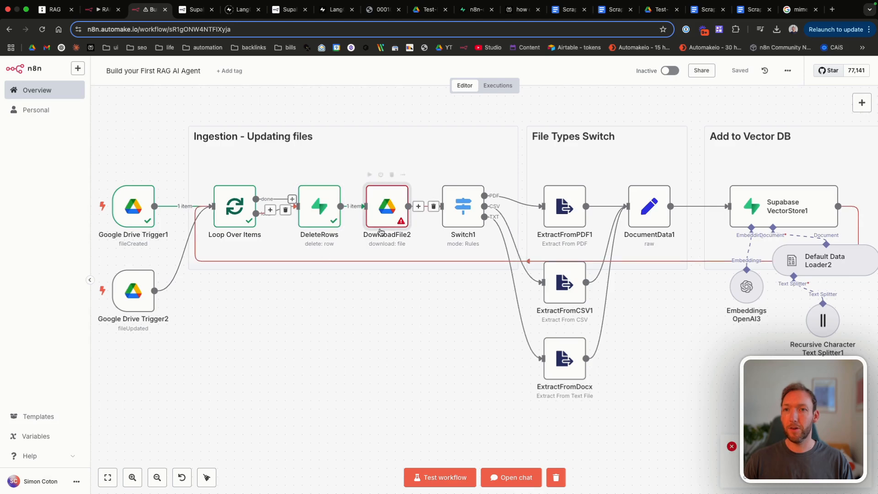
Step: Move both Drive triggers and Loop Over Items further left on the canvas
{"action": "scroll", "coordinate": [310, 266], "scroll_direction": "left", "scroll_amount": 3}
{"action": "left_click_drag", "start_coordinate": [165, 153], "coordinate": [335, 393]}
{"action": "left_click_drag", "start_coordinate": [292, 221], "coordinate": [243, 212]}
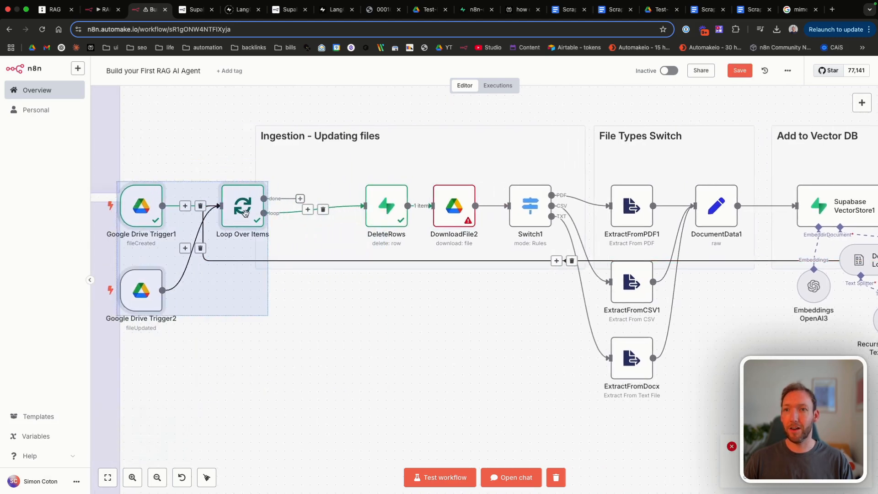
{"action": "left_click", "coordinate": [212, 135]}
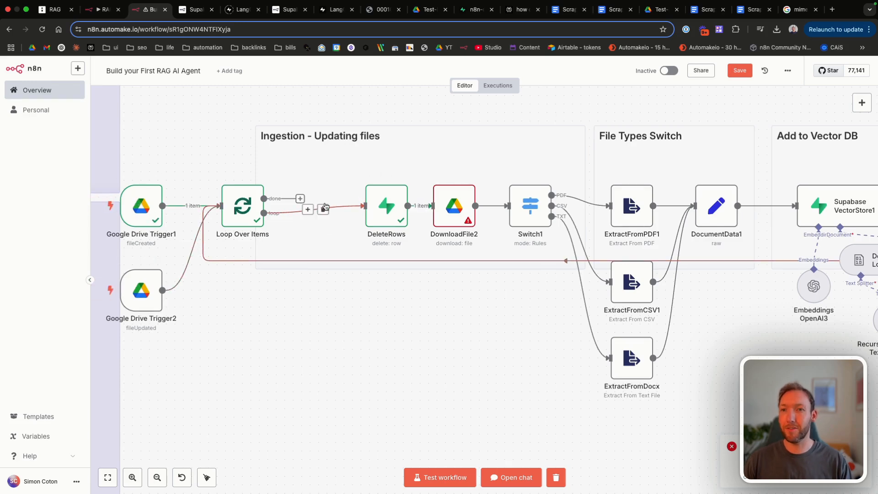
Step: Replace the Loop Over Items→DeleteRows link with a new Edit Fields node in between
{"action": "left_click", "coordinate": [323, 209]}
{"action": "key", "text": "Tab"}
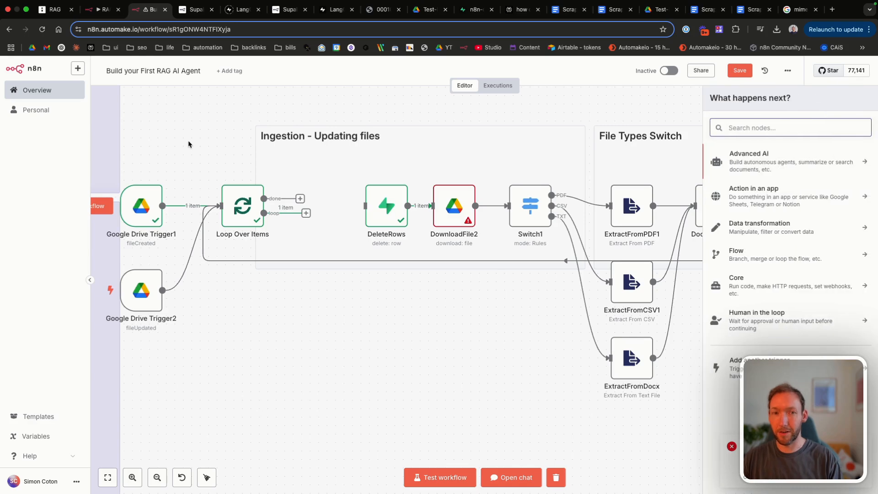
{"action": "type", "text": "ed"}
{"action": "key", "text": "Return"}
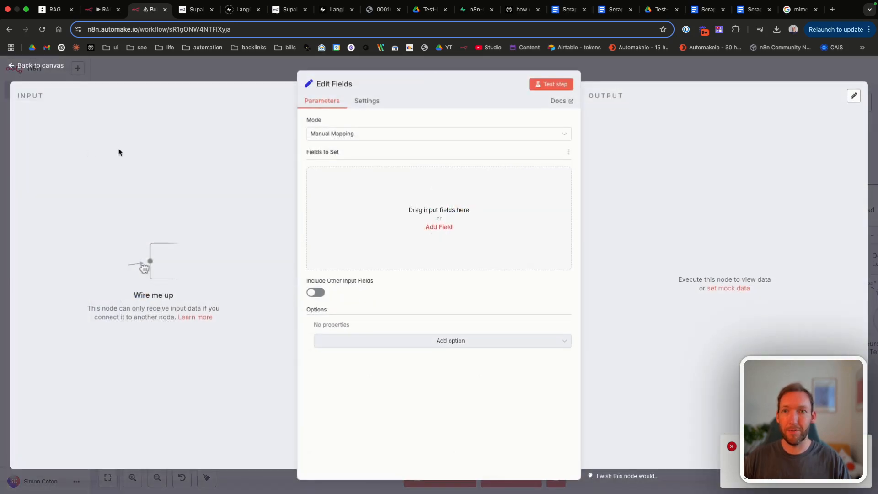
{"action": "left_click", "coordinate": [49, 68]}
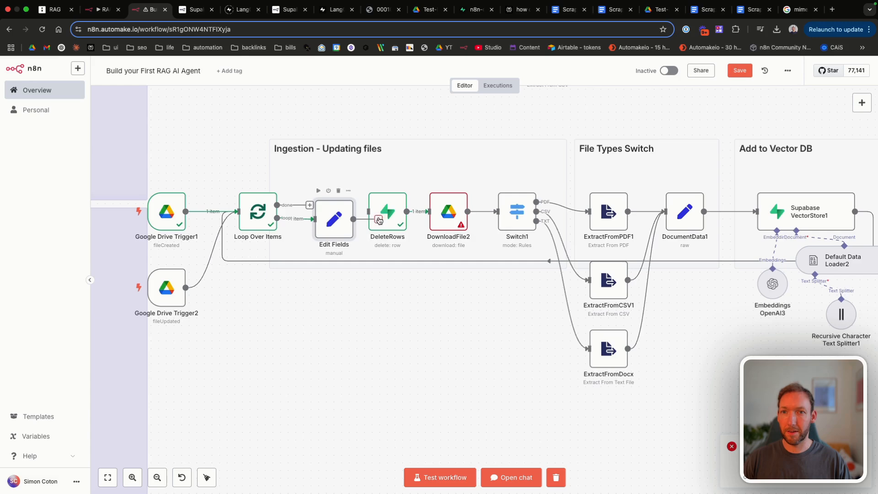
{"action": "left_click_drag", "start_coordinate": [331, 209], "coordinate": [331, 202]}
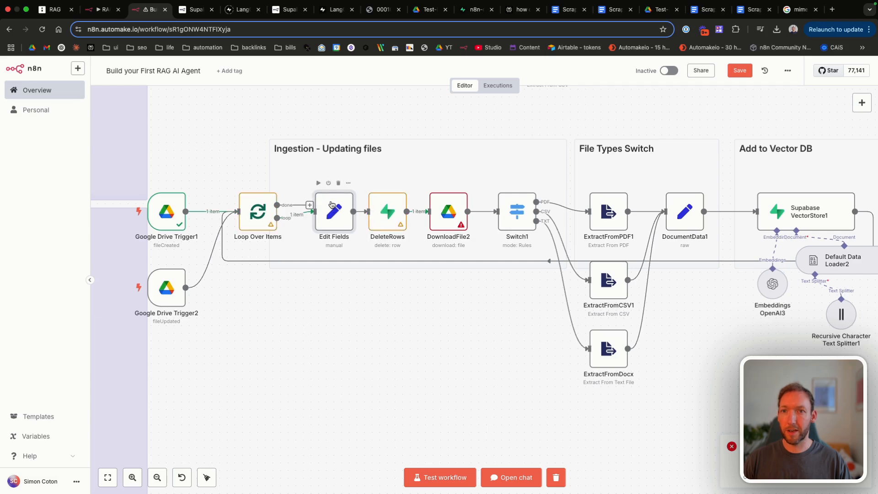
Step: Add a file_id field set to the expression {{ $json.id }}
{"action": "double_click", "coordinate": [332, 204]}
{"action": "left_click", "coordinate": [439, 226]}
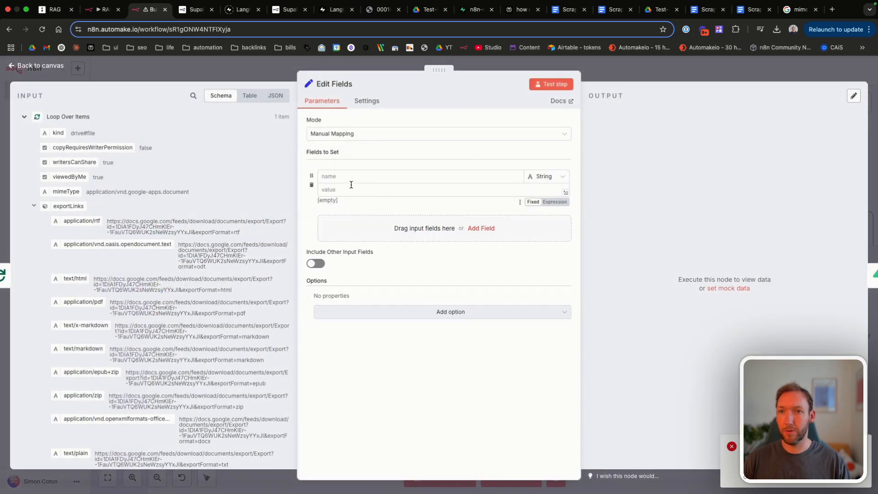
{"action": "left_click", "coordinate": [346, 176]}
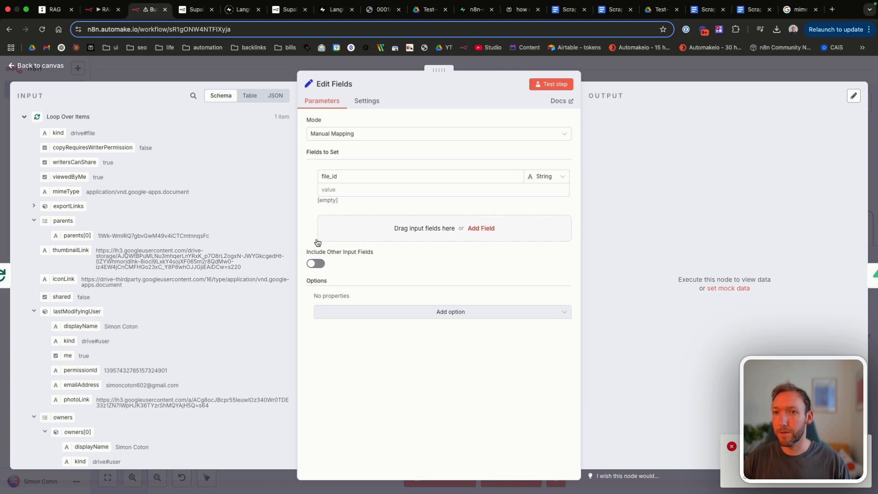
{"action": "left_click", "coordinate": [345, 189]}
{"action": "left_click", "coordinate": [566, 202]}
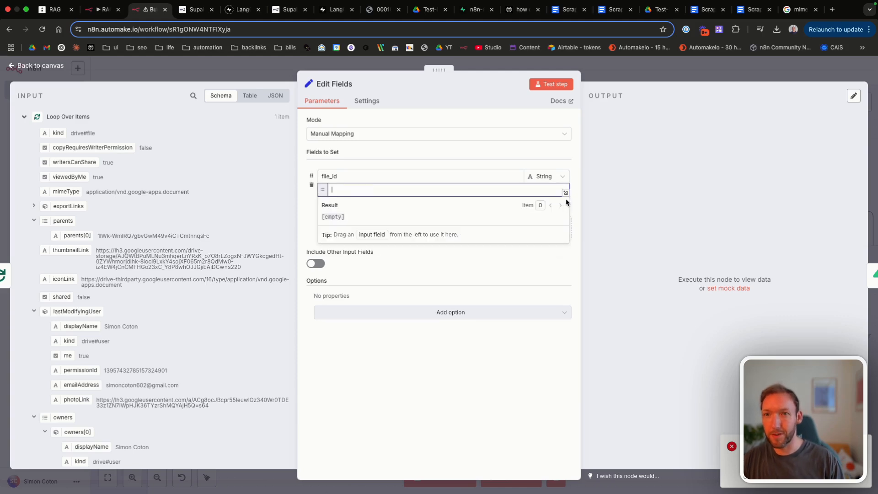
{"action": "type", "text": "{{ "}
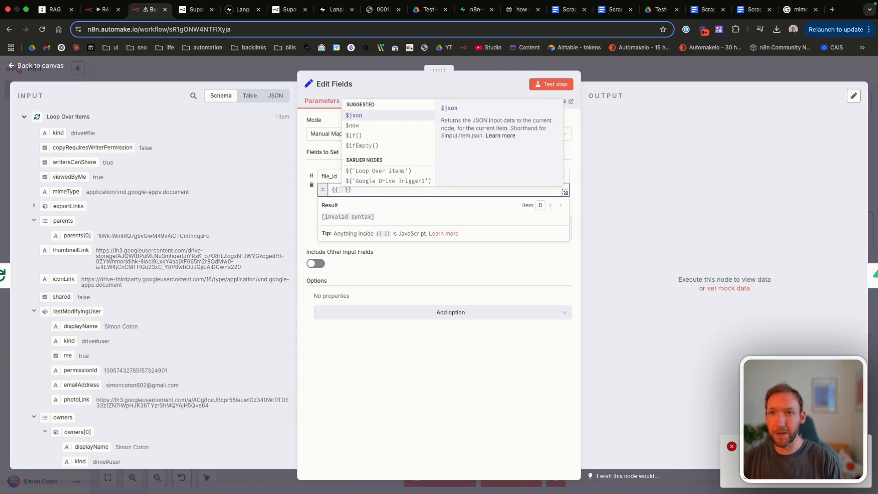
{"action": "type", "text": "$json.id"}
Step: Nudge both Google Drive triggers left and rename the Edit Fields node to SetFileId
{"action": "left_click", "coordinate": [51, 67]}
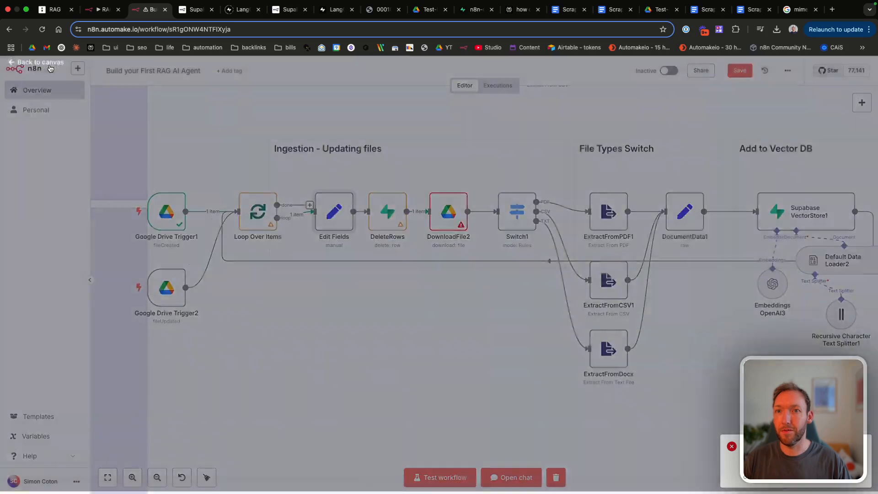
{"action": "left_click_drag", "start_coordinate": [169, 279], "coordinate": [164, 280]}
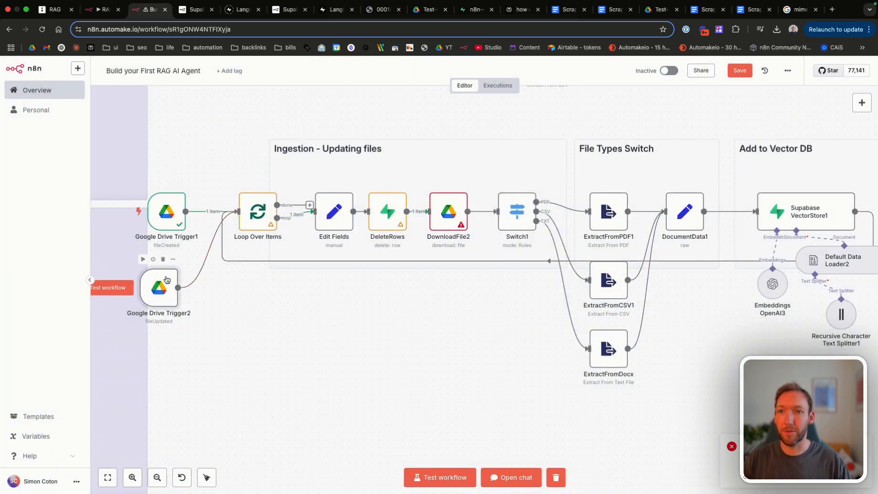
{"action": "left_click_drag", "start_coordinate": [179, 222], "coordinate": [173, 221]}
{"action": "scroll", "coordinate": [362, 290], "scroll_direction": "right", "scroll_amount": 5}
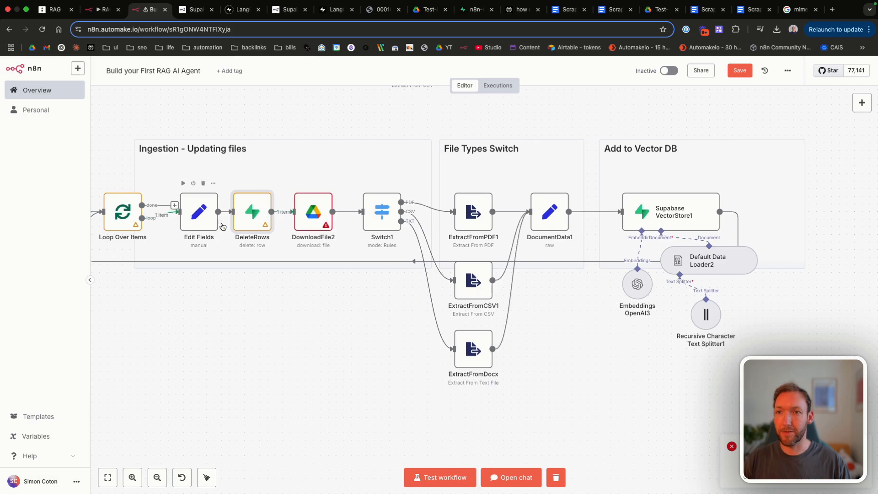
{"action": "double_click", "coordinate": [207, 215]}
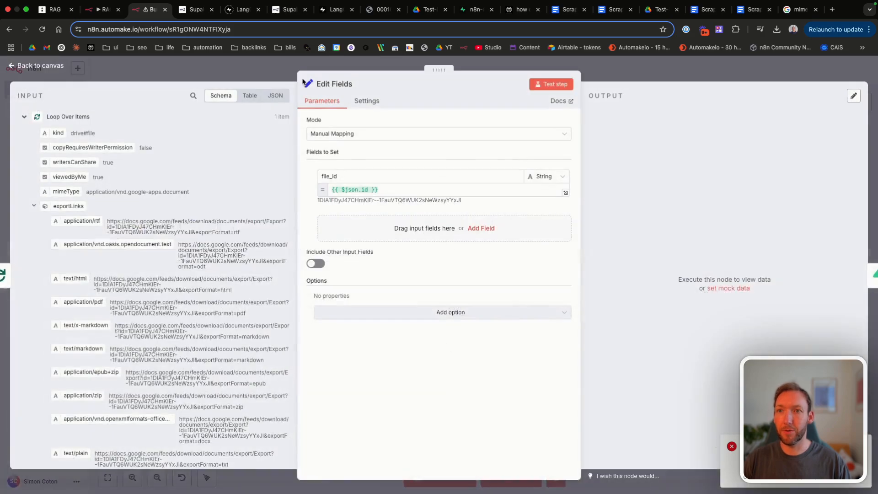
{"action": "left_click", "coordinate": [339, 84]}
{"action": "type", "text": "SetFil"}
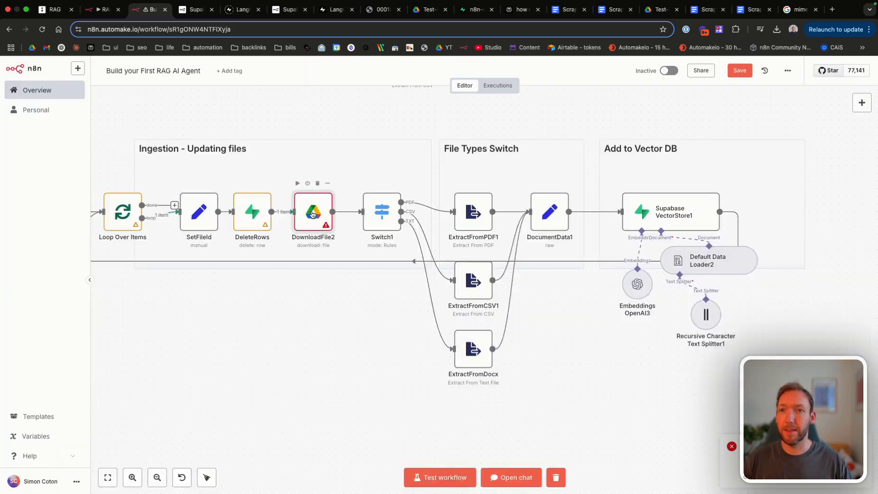
Step: Start editing DownloadFile2's File ID expression, removing the old id reference
{"action": "double_click", "coordinate": [312, 213]}
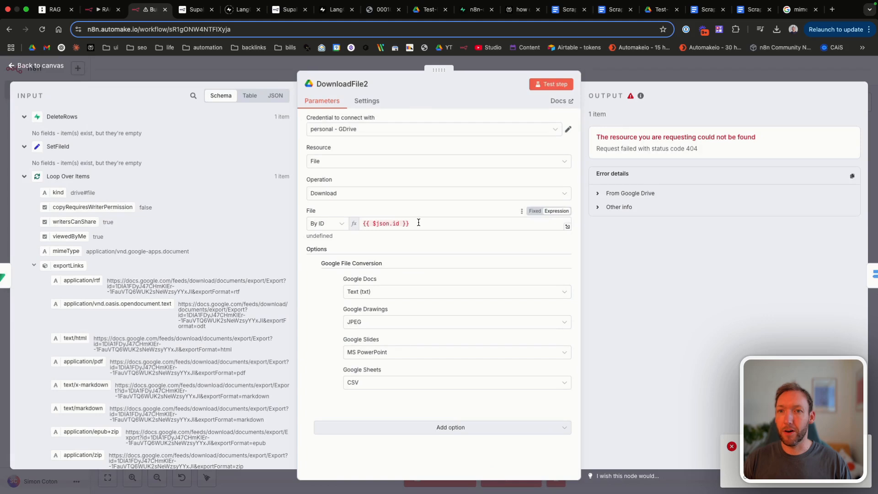
{"action": "left_click", "coordinate": [399, 223]}
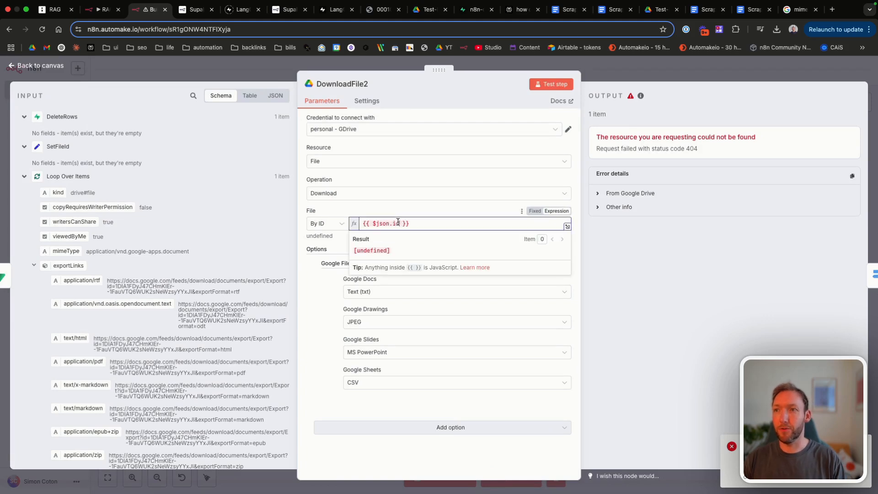
{"action": "key", "text": "BackSpace"}
{"action": "key", "text": "BackSpace"}
{"action": "key", "text": "BackSpace"}
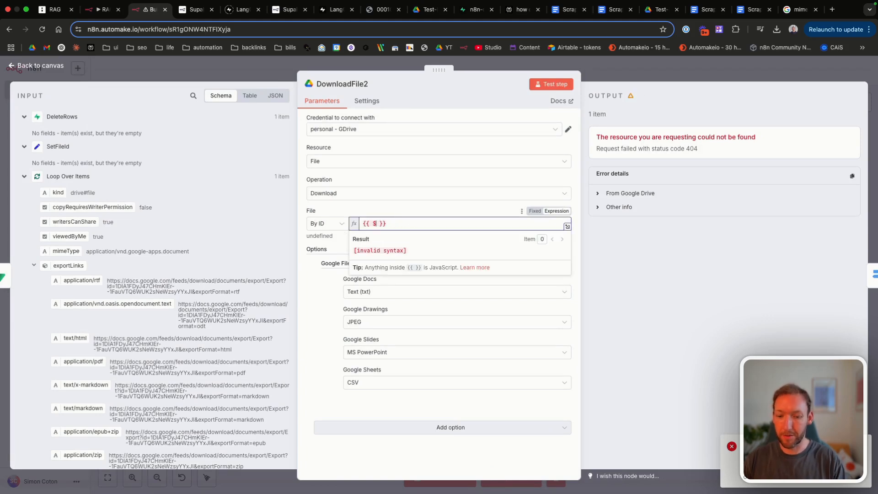
Step: Point DownloadFile2's file ID expression at the SetFileId node
{"action": "type", "text": "("}
{"action": "left_click", "coordinate": [401, 161]}
{"action": "type", "text": "."}
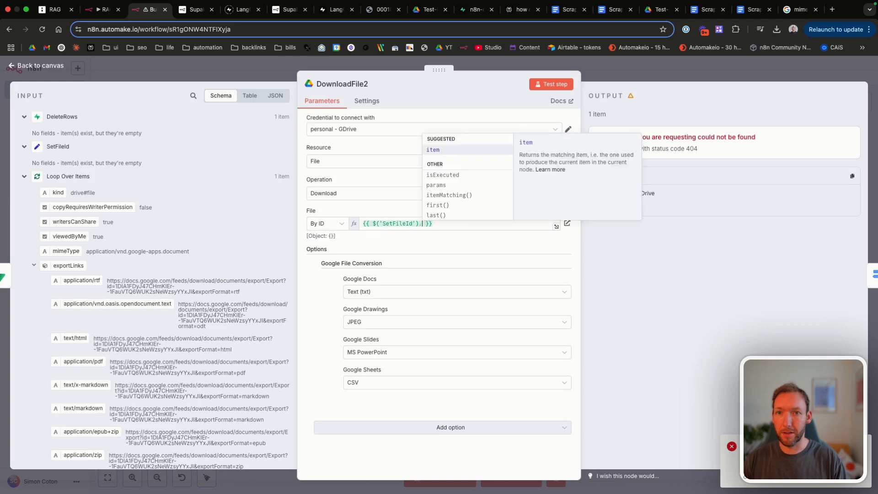
{"action": "key", "text": "Escape"}
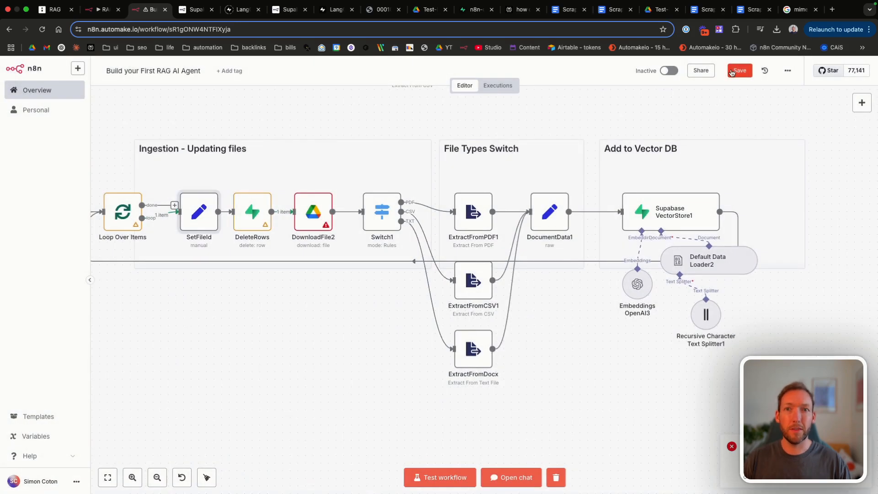
Step: Start a test run of the updating-files ingestion workflow
{"action": "left_click", "coordinate": [732, 73]}
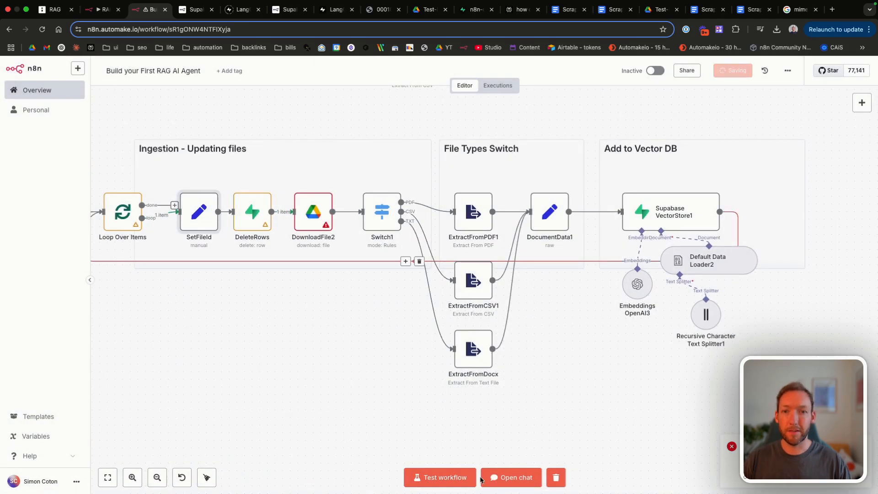
{"action": "left_click", "coordinate": [439, 477]}
{"action": "scroll", "coordinate": [306, 257], "scroll_direction": "left", "scroll_amount": 5}
{"action": "scroll", "coordinate": [305, 258], "scroll_direction": "right", "scroll_amount": 1}
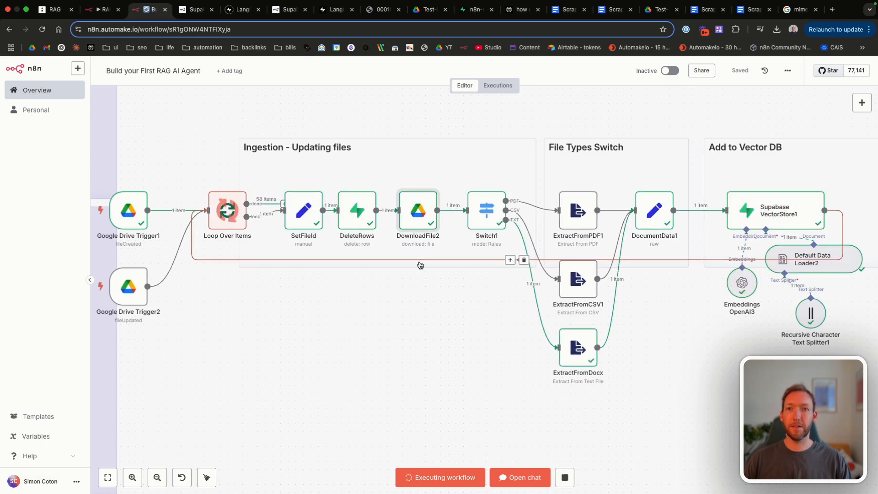
Step: Open the March 27 tech help doc from the Drive test folder, then return to n8n
{"action": "left_click", "coordinate": [475, 10]}
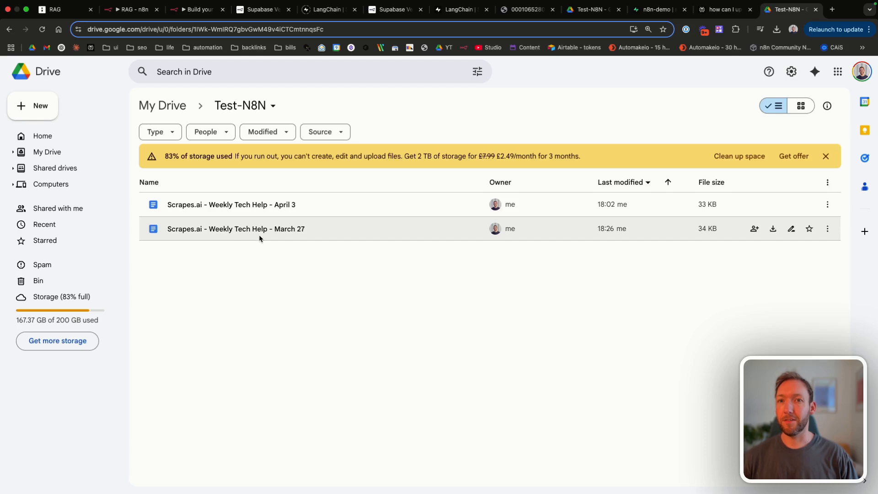
{"action": "double_click", "coordinate": [259, 235]}
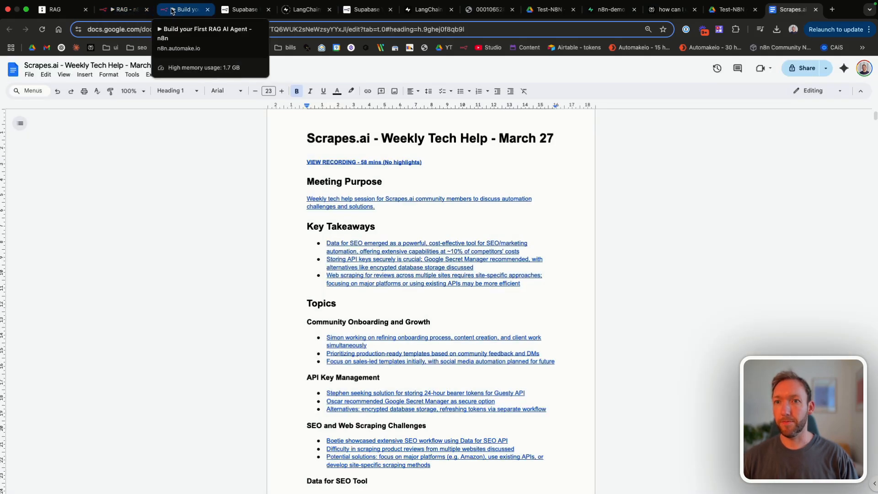
{"action": "left_click", "coordinate": [188, 12]}
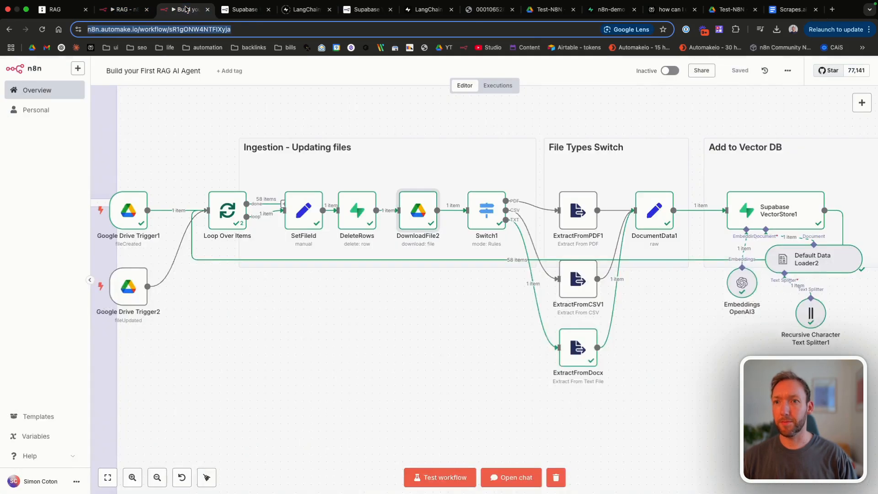
{"action": "scroll", "coordinate": [229, 280], "scroll_direction": "up", "scroll_amount": 5}
{"action": "scroll", "coordinate": [229, 280], "scroll_direction": "right", "scroll_amount": 5}
{"action": "scroll", "coordinate": [229, 279], "scroll_direction": "down", "scroll_amount": 2}
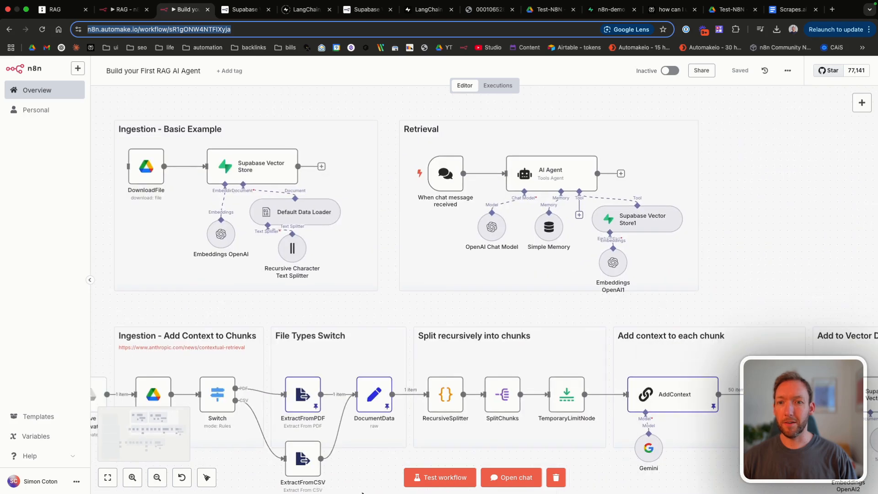
Step: Resend the 27 March meeting-purpose question and compare the answer with the Doc's Meeting Purpose sentence
{"action": "left_click", "coordinate": [498, 480]}
{"action": "key", "text": "Up"}
{"action": "key", "text": "Return"}
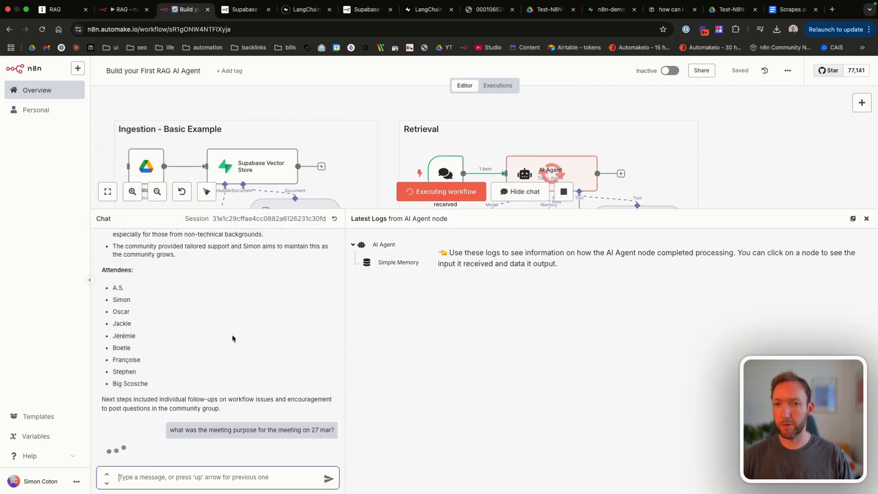
{"action": "scroll", "coordinate": [354, 152], "scroll_direction": "down", "scroll_amount": 3}
{"action": "scroll", "coordinate": [354, 151], "scroll_direction": "right", "scroll_amount": 3}
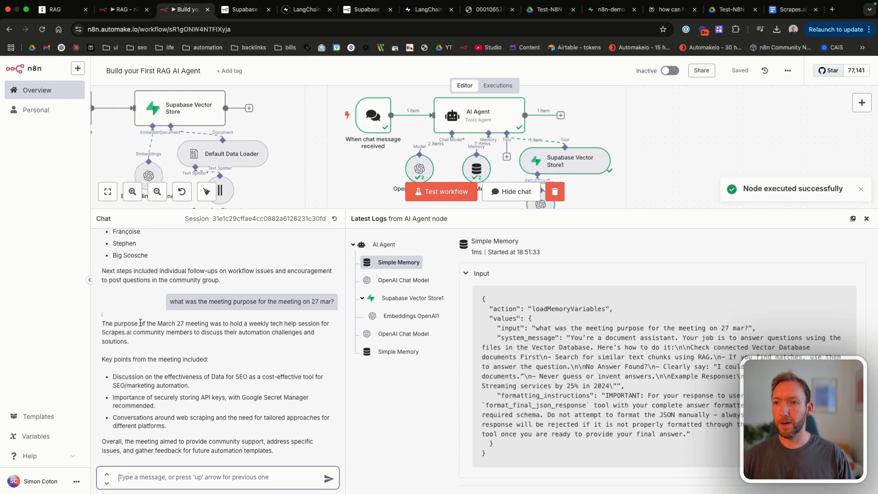
{"action": "left_click_drag", "start_coordinate": [181, 323], "coordinate": [266, 342]}
{"action": "left_click", "coordinate": [792, 10]}
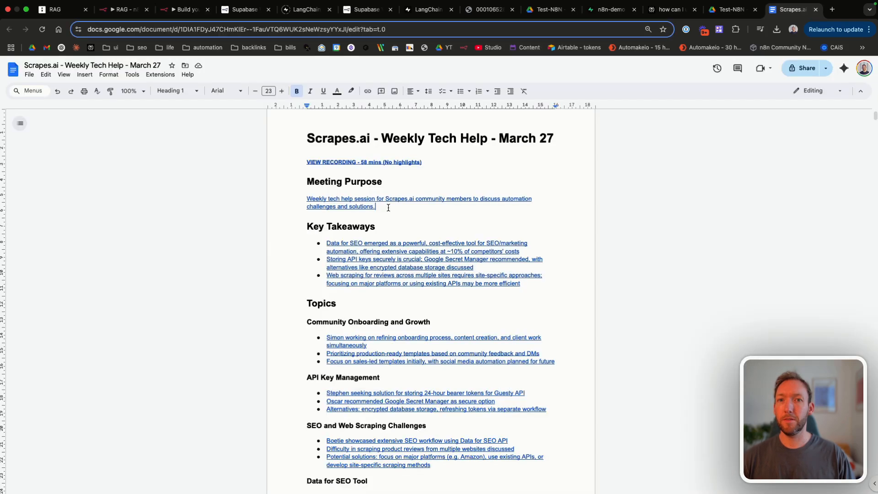
{"action": "left_click_drag", "start_coordinate": [387, 208], "coordinate": [321, 201]}
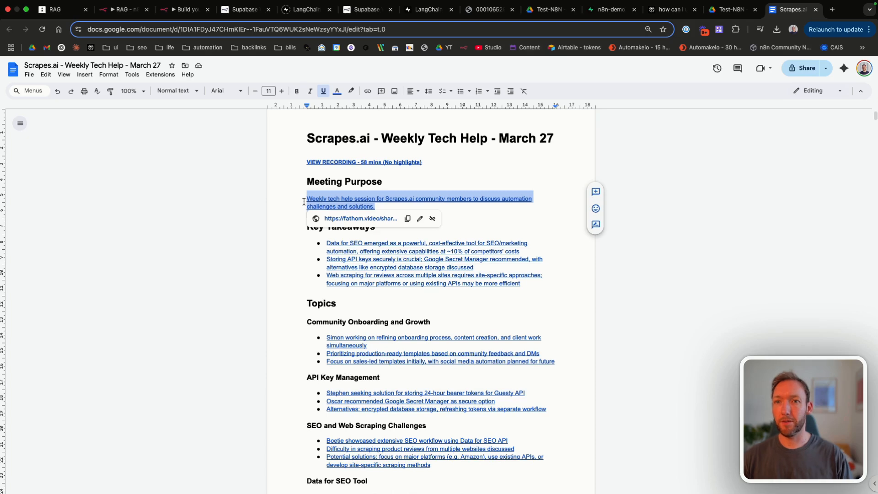
Step: Paste 'The purpose was to challenge everyone to a dual' over the Meeting Purpose, then return to n8n
{"action": "type", "text": "The purpose was to challenge everyone to a dual"}
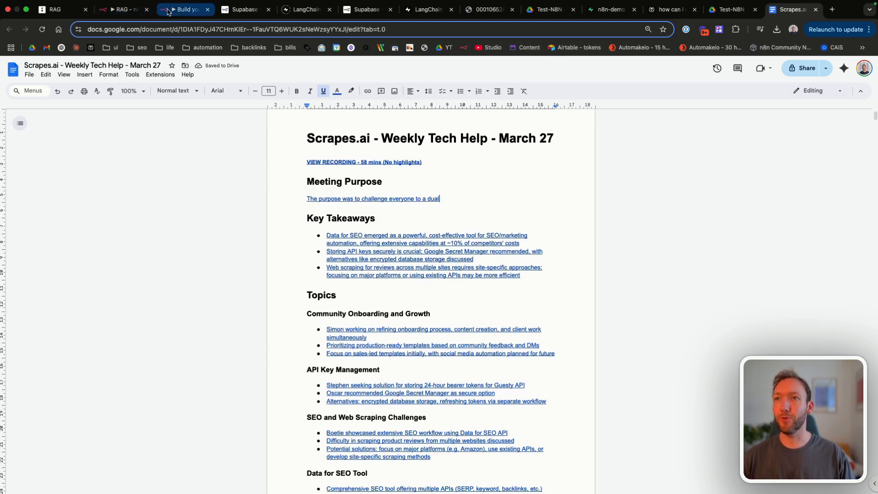
{"action": "left_click", "coordinate": [181, 10]}
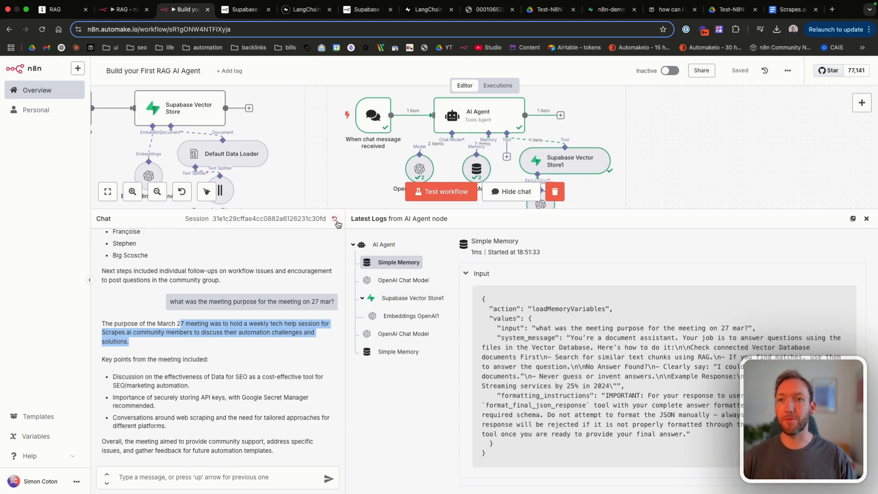
Step: Reset the chat session, close the chat panel, widen the Updating files note, and save
{"action": "left_click", "coordinate": [336, 220]}
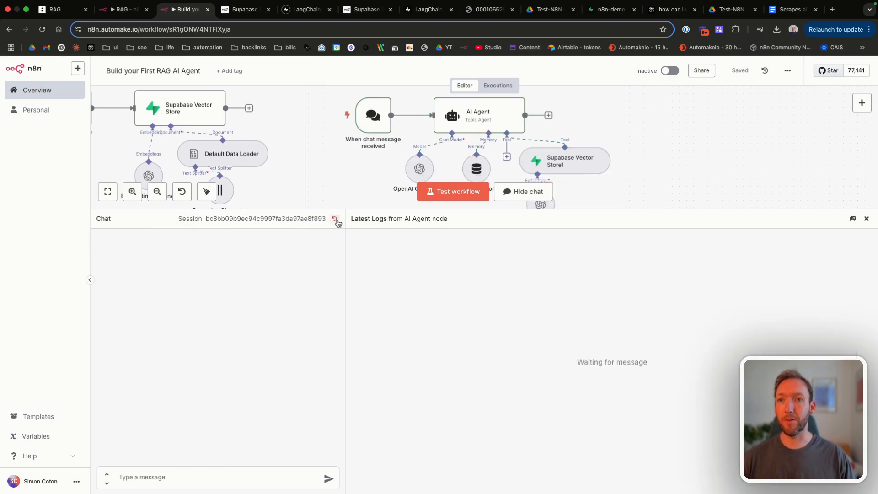
{"action": "left_click", "coordinate": [866, 219]}
{"action": "left_click_drag", "start_coordinate": [263, 167], "coordinate": [213, 168]}
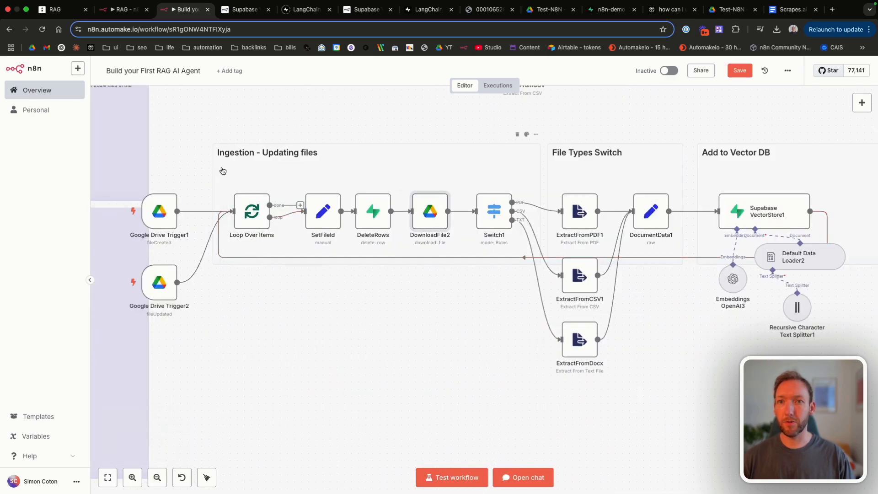
{"action": "key", "text": "ctrl+s"}
Step: Check the documents table in Supabase, then switch back to the n8n workflow
{"action": "scroll", "coordinate": [401, 325], "scroll_direction": "right", "scroll_amount": 5}
{"action": "scroll", "coordinate": [402, 329], "scroll_direction": "left", "scroll_amount": 4}
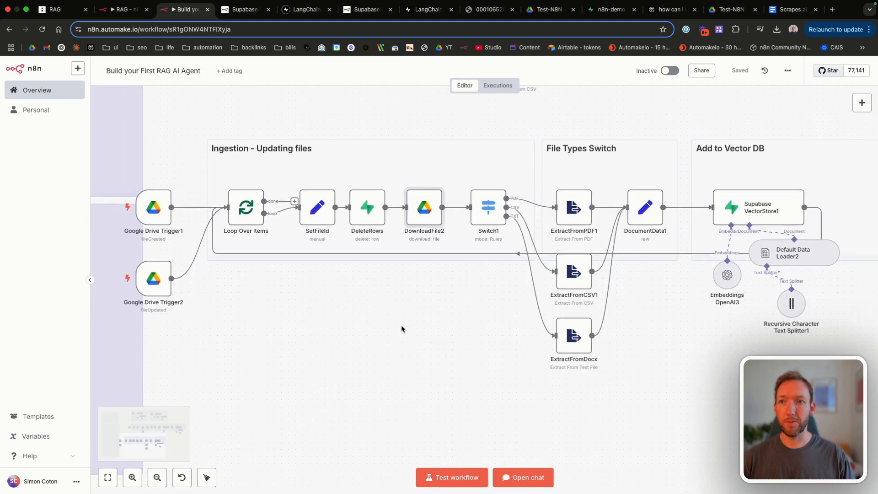
{"action": "mouse_move", "coordinate": [160, 277]}
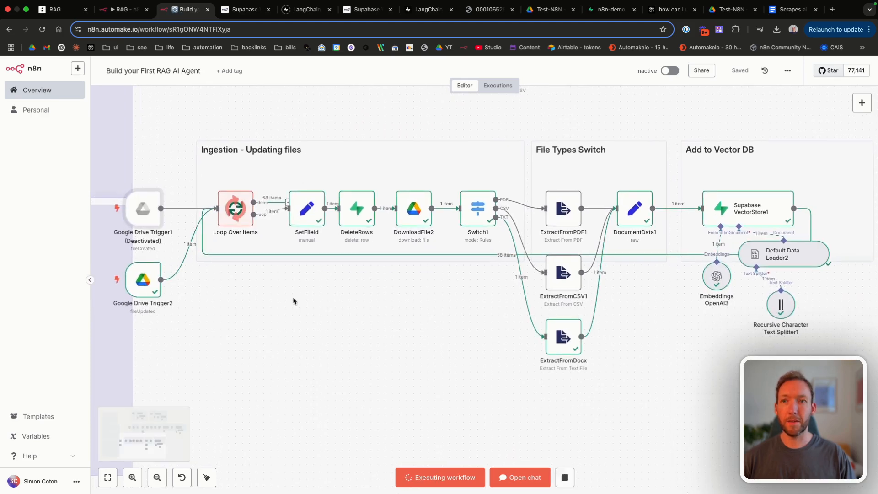
{"action": "scroll", "coordinate": [294, 300], "scroll_direction": "right", "scroll_amount": 1}
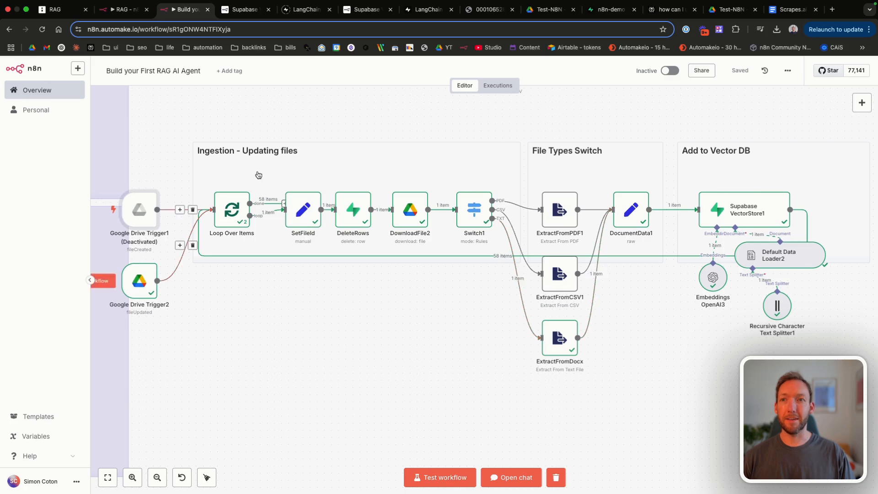
{"action": "left_click", "coordinate": [610, 9]}
{"action": "left_click", "coordinate": [265, 28]}
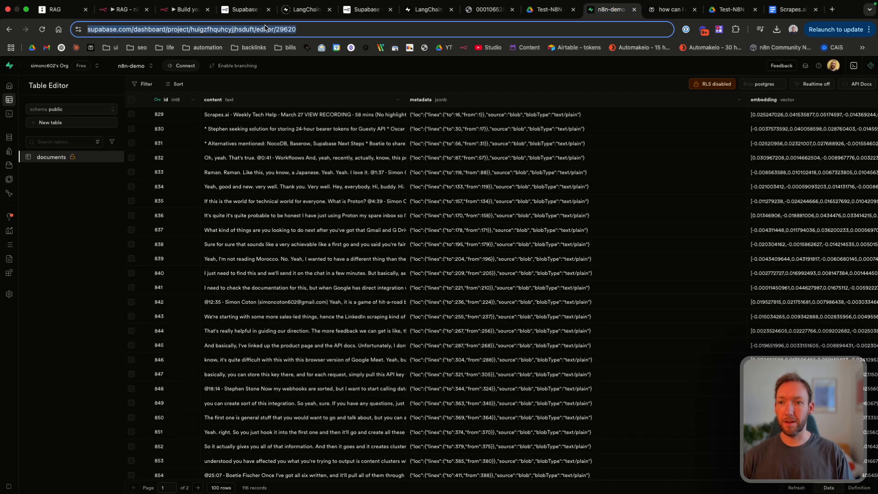
{"action": "key", "text": "Return"}
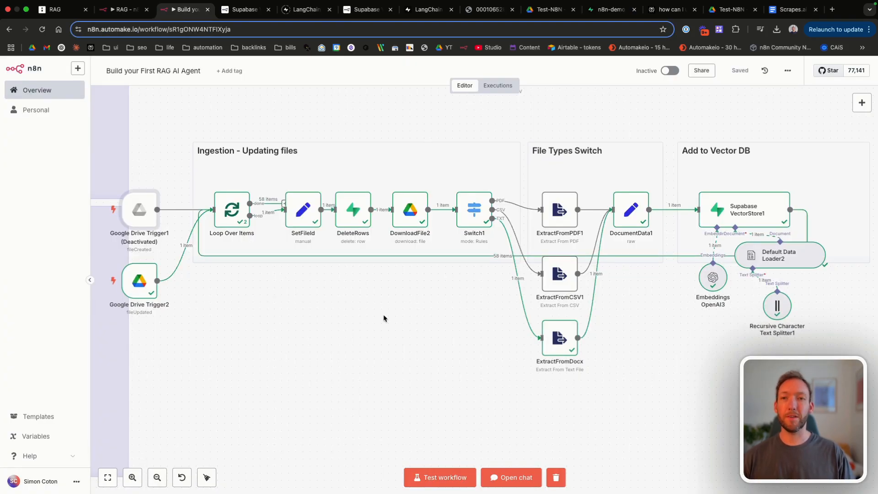
Step: Ask the agent 'what was the meeting purpose on mar 27 was?' in the chat
{"action": "left_click", "coordinate": [510, 477]}
{"action": "left_click", "coordinate": [160, 475]}
{"action": "type", "text": "what was the mee"}
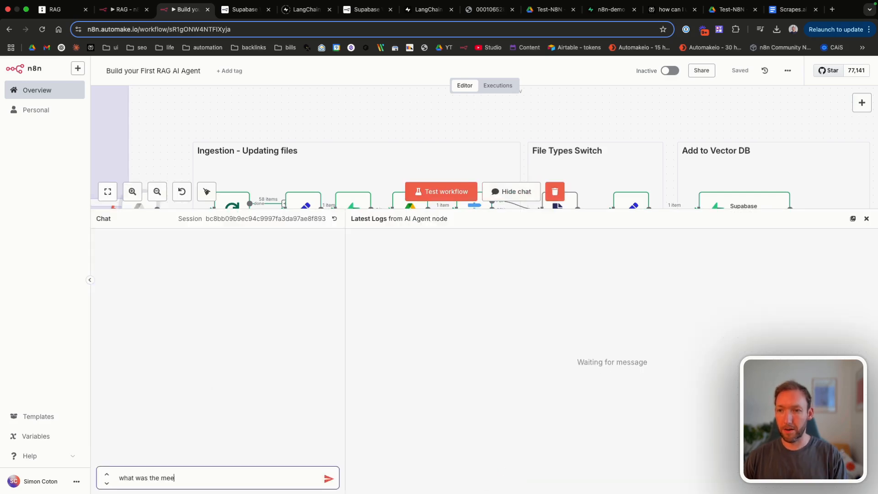
{"action": "type", "text": "ting purpose"}
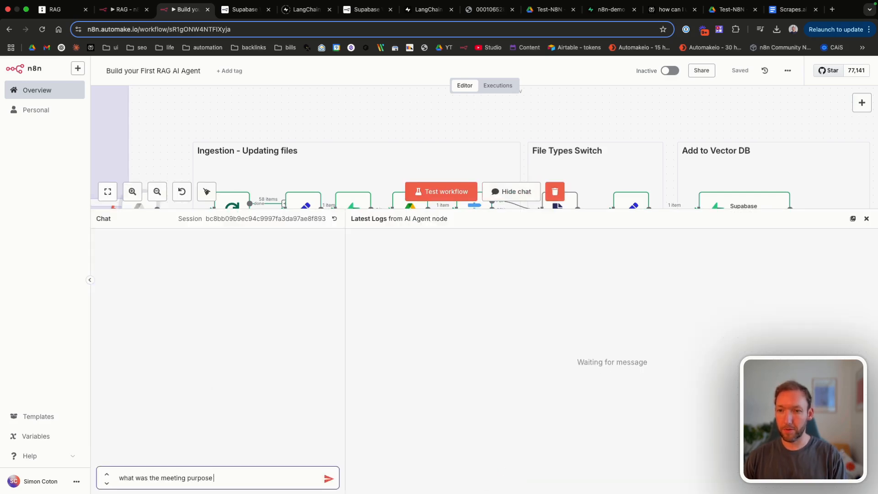
{"action": "type", "text": " on mar 27 was?"}
{"action": "key", "text": "Return"}
{"action": "left_click_drag", "start_coordinate": [294, 209], "coordinate": [297, 275]}
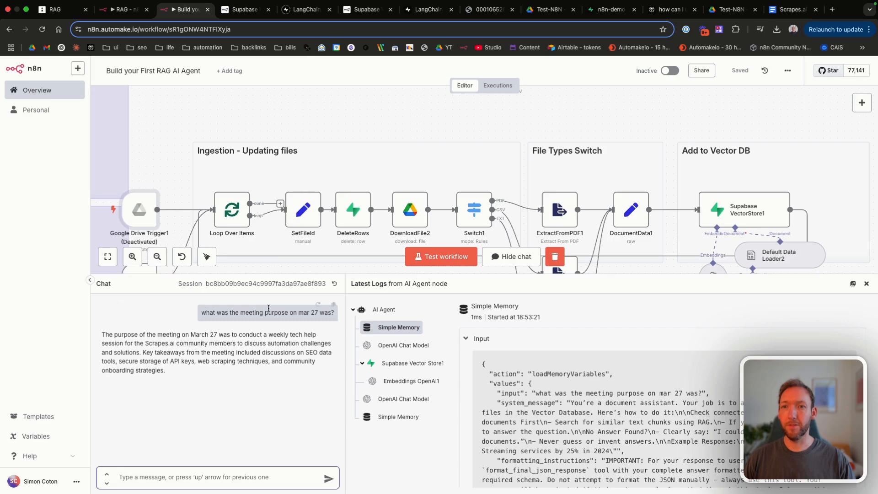
{"action": "scroll", "coordinate": [300, 205], "scroll_direction": "down", "scroll_amount": 2}
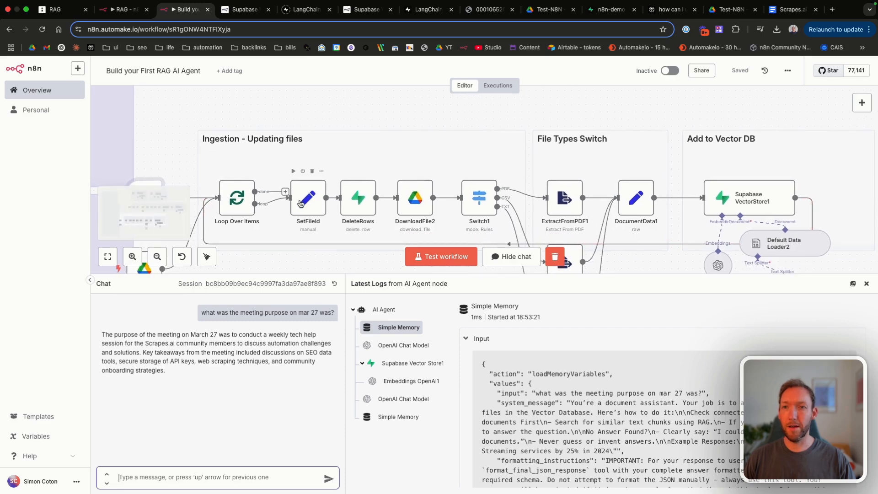
Step: Read the full text of the first chunk in Supabase's documents table
{"action": "left_click", "coordinate": [607, 9]}
{"action": "double_click", "coordinate": [332, 116]}
{"action": "scroll", "coordinate": [333, 160], "scroll_direction": "down", "scroll_amount": 4}
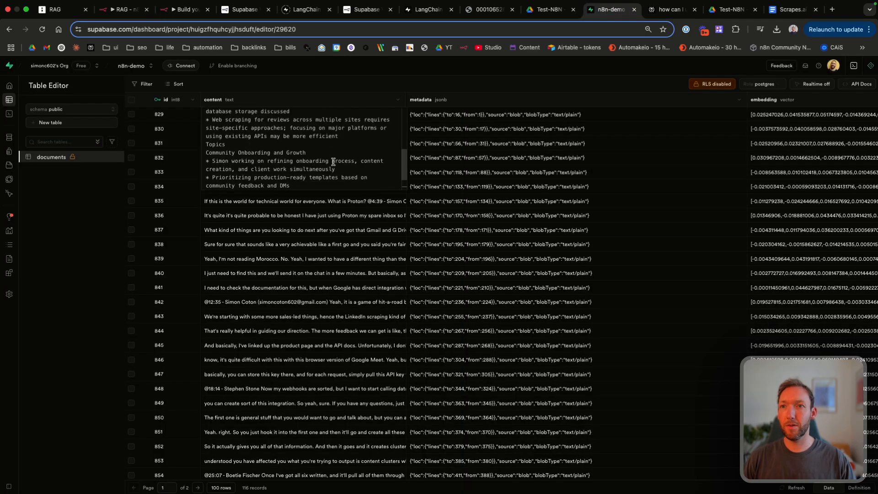
{"action": "left_click", "coordinate": [333, 205]}
Step: Back in n8n, enlarge the canvas and open the DeleteRows node's settings
{"action": "left_click", "coordinate": [185, 9]}
{"action": "scroll", "coordinate": [224, 200], "scroll_direction": "left", "scroll_amount": 10}
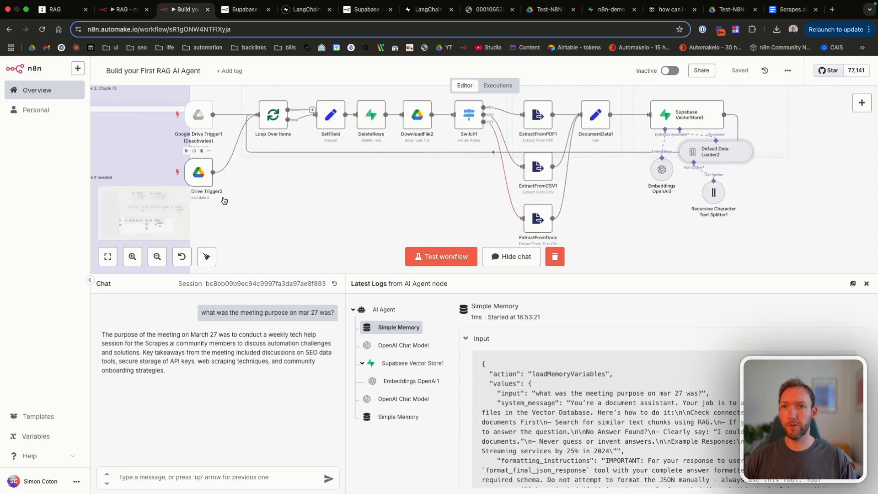
{"action": "scroll", "coordinate": [318, 177], "scroll_direction": "right", "scroll_amount": 2}
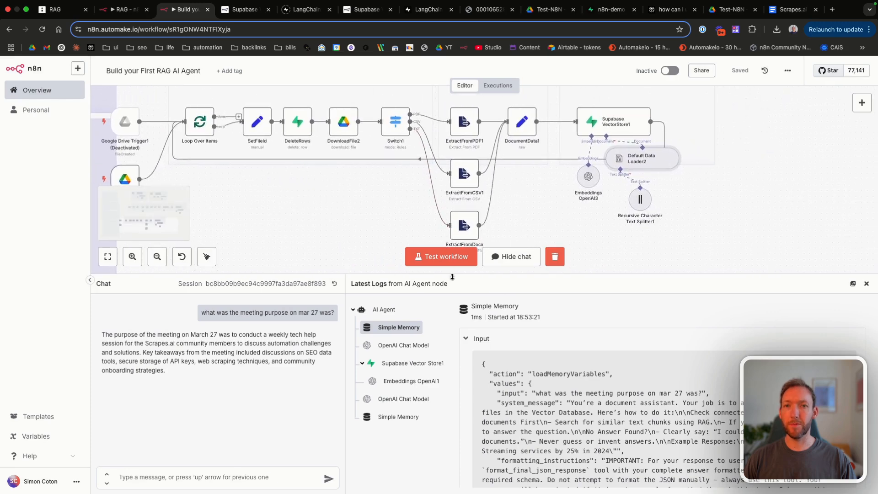
{"action": "left_click_drag", "start_coordinate": [377, 273], "coordinate": [448, 336]}
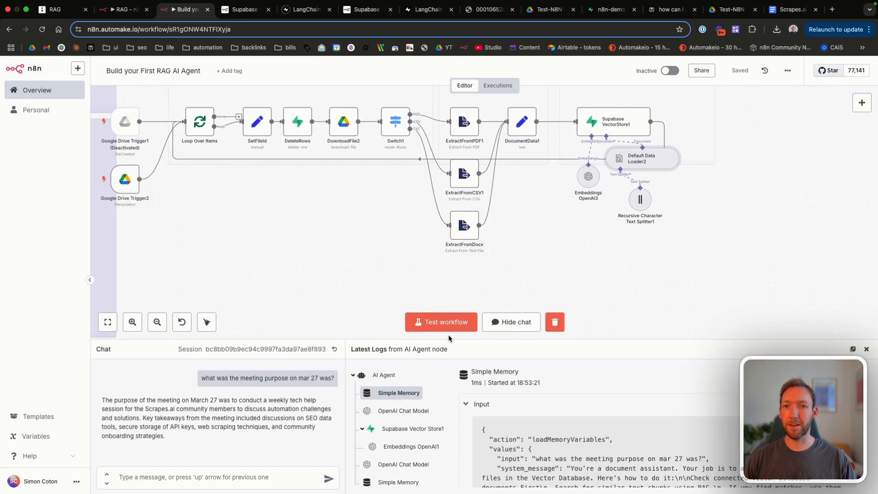
{"action": "left_click", "coordinate": [446, 322]}
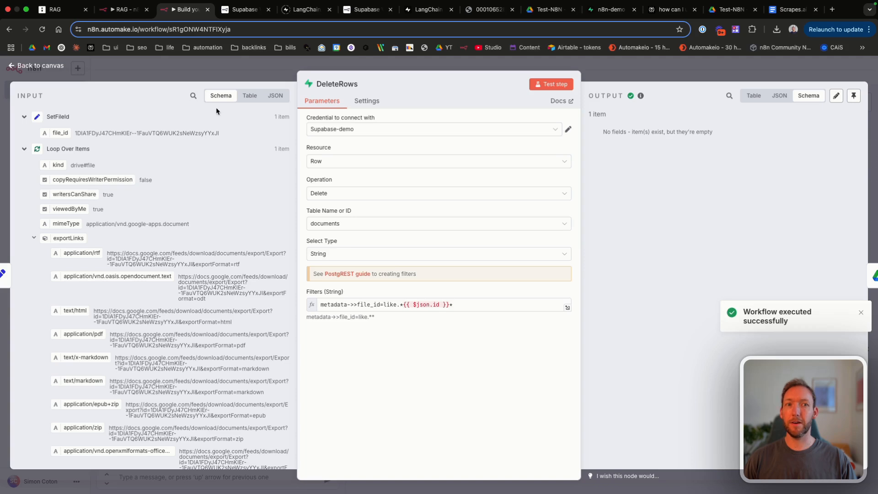
Step: Change the DeleteRows filter expression from $json.id to $json.file_id
{"action": "left_click", "coordinate": [433, 304]}
{"action": "type", "text": "fil"}
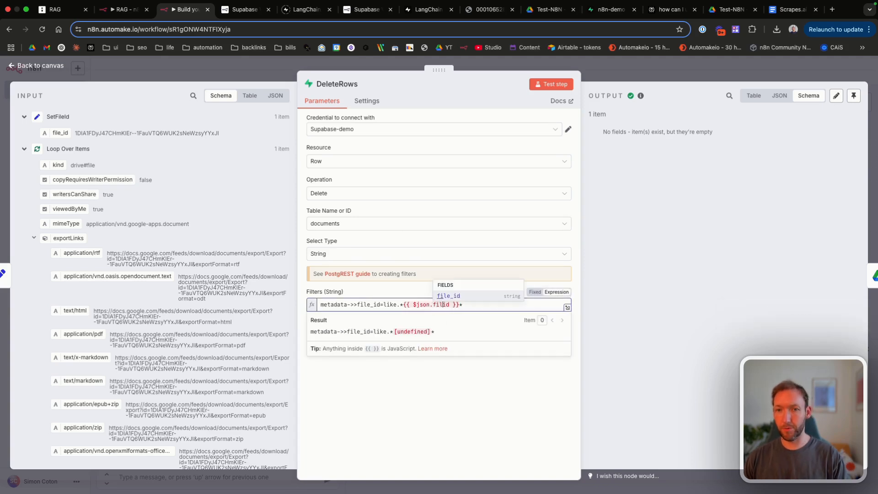
{"action": "type", "text": "e_"}
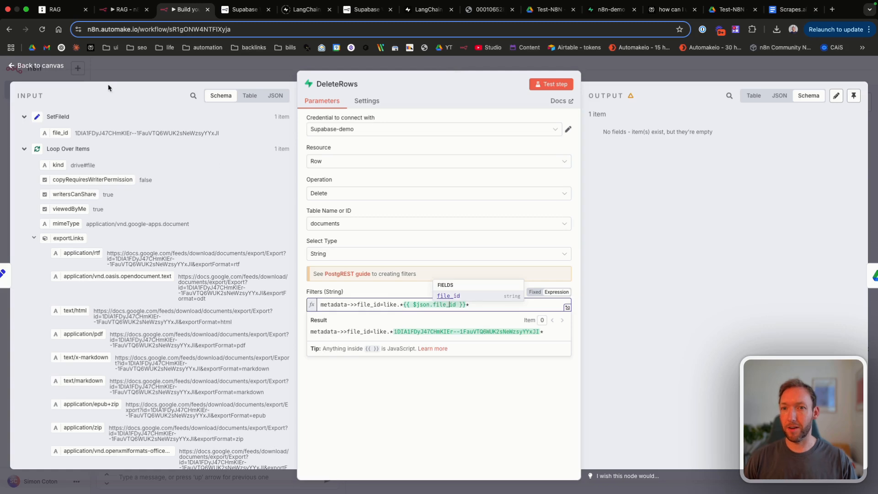
{"action": "left_click", "coordinate": [41, 66]}
Step: Save the workflow and run it again as a test
{"action": "left_click", "coordinate": [732, 70]}
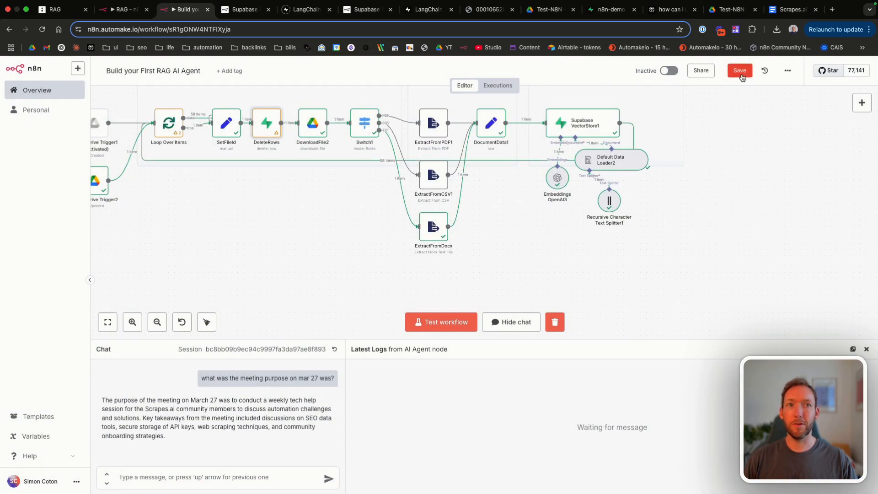
{"action": "scroll", "coordinate": [261, 224], "scroll_direction": "left", "scroll_amount": 1}
{"action": "scroll", "coordinate": [261, 224], "scroll_direction": "up", "scroll_amount": 1}
{"action": "left_click", "coordinate": [420, 323]}
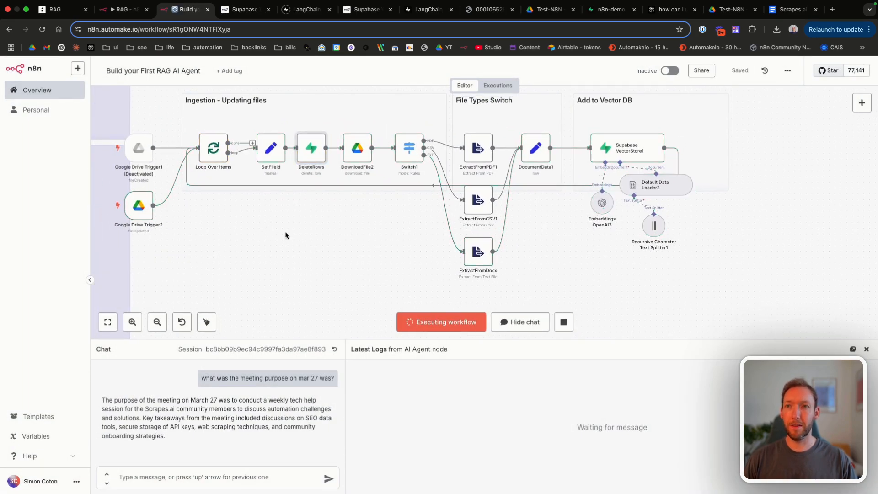
Step: Check the DeleteRows node's settings once more
{"action": "double_click", "coordinate": [316, 160]}
{"action": "left_click", "coordinate": [58, 67]}
{"action": "scroll", "coordinate": [426, 235], "scroll_direction": "right", "scroll_amount": 2}
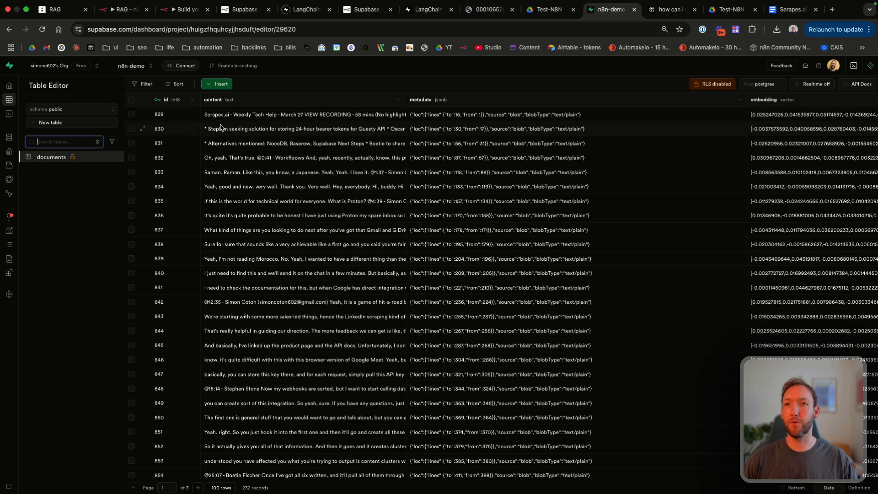
Step: Show 500 rows per page, select all rows in the documents table, and delete them
{"action": "left_click", "coordinate": [132, 101]}
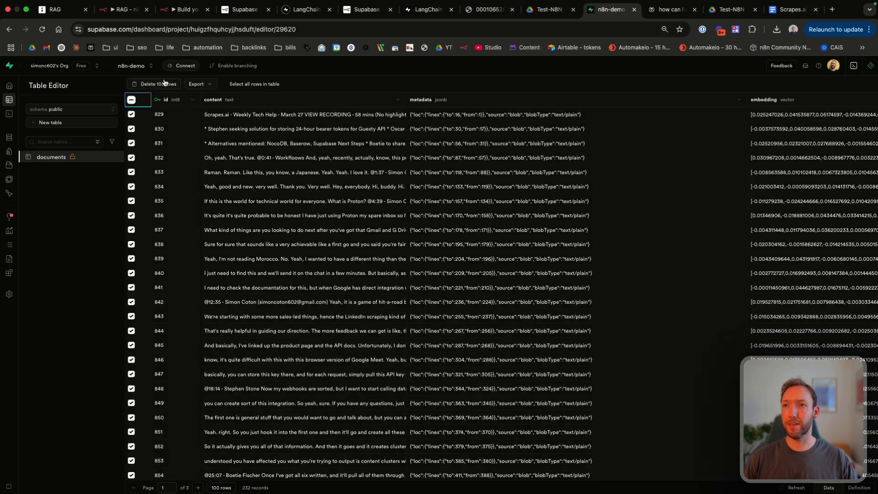
{"action": "left_click", "coordinate": [209, 488]}
{"action": "left_click", "coordinate": [232, 461]}
{"action": "left_click", "coordinate": [153, 84]}
{"action": "left_click", "coordinate": [483, 301]}
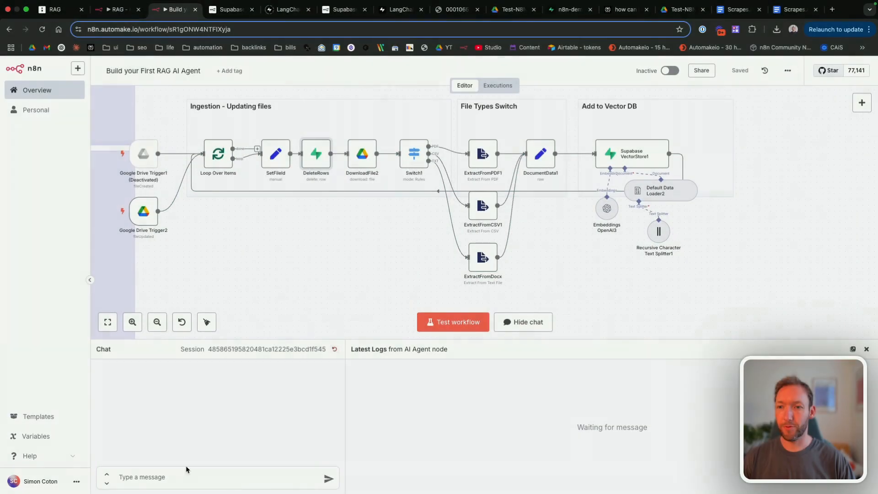
Step: Resubmit the Mar 27 question to the agent and view row 1061's metadata
{"action": "left_click", "coordinate": [170, 470]}
{"action": "type", "text": "what was the meeting purpose on mar 27 was?"}
{"action": "key", "text": "Return"}
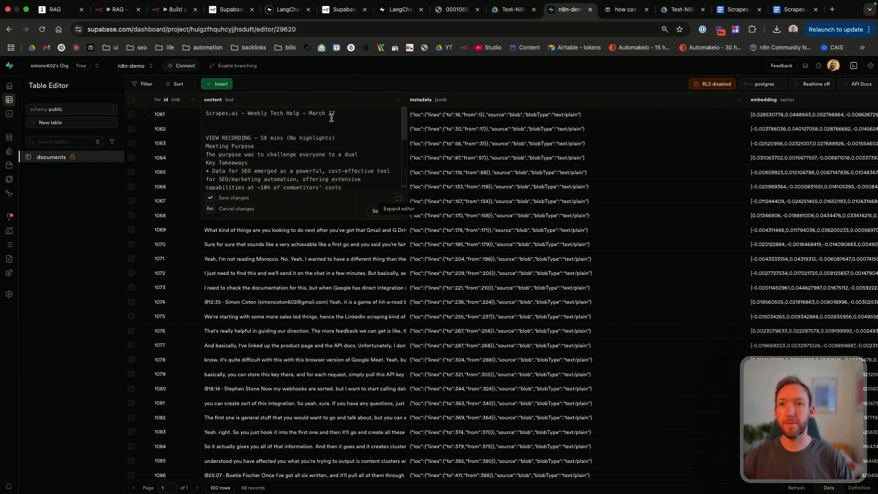
{"action": "double_click", "coordinate": [480, 115]}
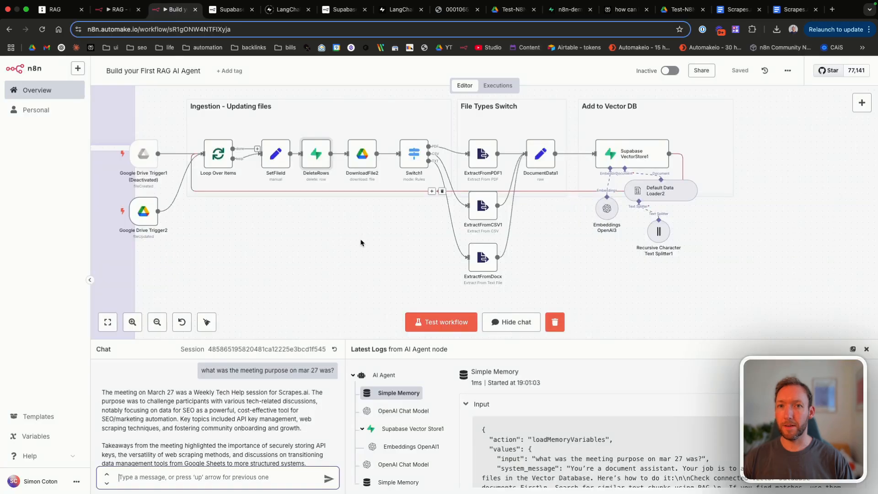
{"action": "scroll", "coordinate": [358, 238], "scroll_direction": "right", "scroll_amount": 10}
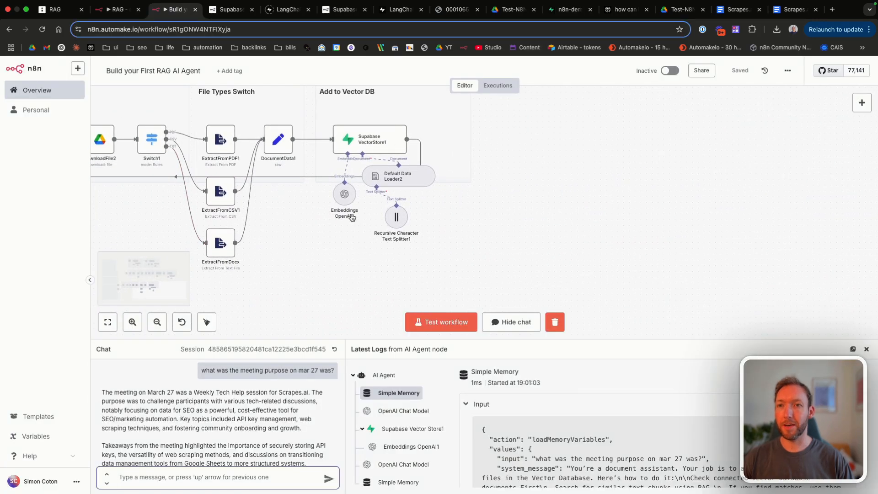
Step: Glance at Default Data Loader2's settings, then test-run the whole workflow
{"action": "scroll", "coordinate": [351, 217], "scroll_direction": "left", "scroll_amount": 5}
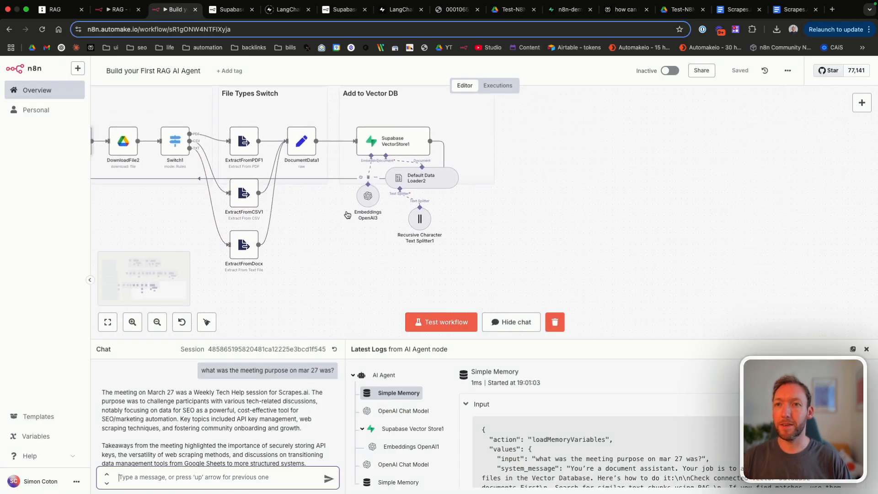
{"action": "double_click", "coordinate": [427, 179]}
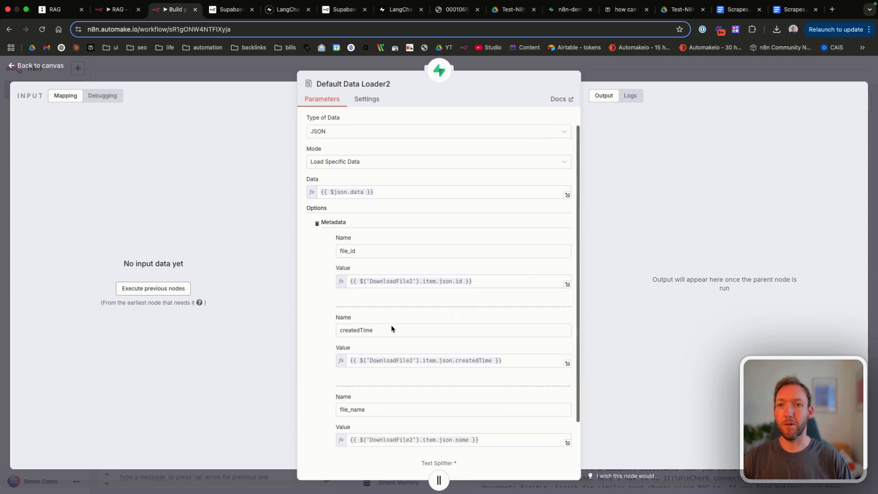
{"action": "scroll", "coordinate": [392, 329], "scroll_direction": "down", "scroll_amount": 2}
{"action": "left_click", "coordinate": [56, 69]}
{"action": "scroll", "coordinate": [251, 222], "scroll_direction": "left", "scroll_amount": 8}
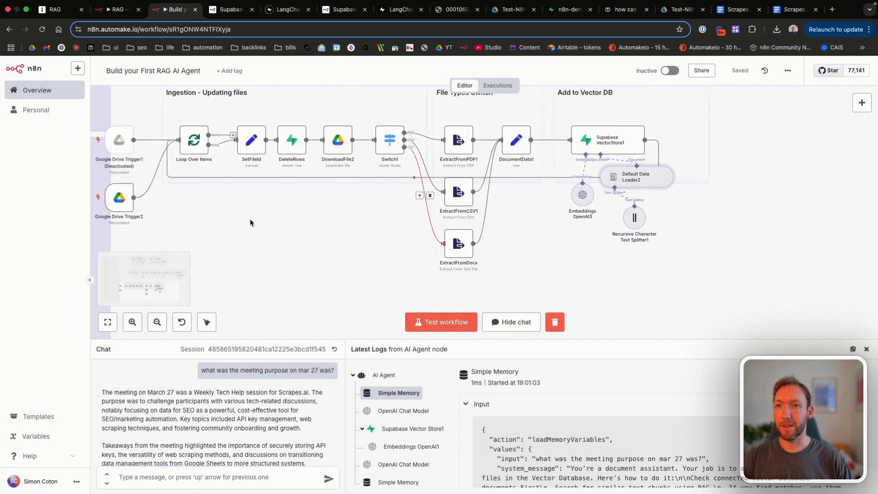
{"action": "scroll", "coordinate": [250, 222], "scroll_direction": "left", "scroll_amount": 2}
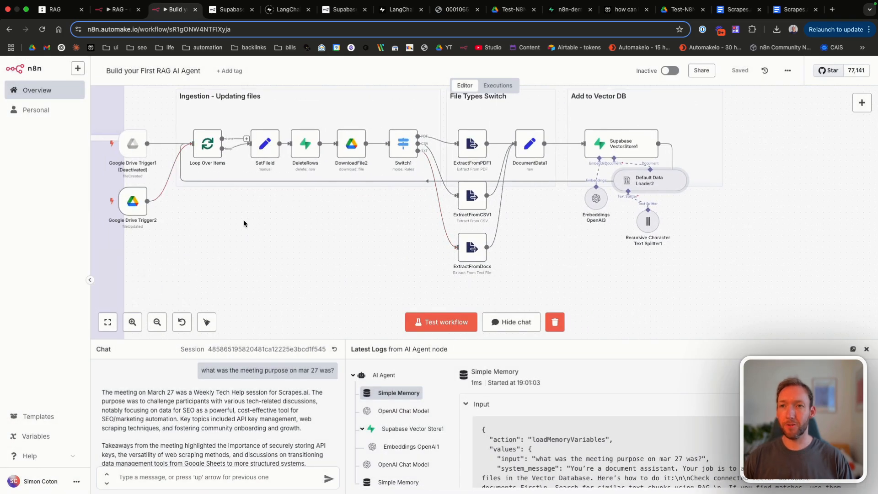
{"action": "left_click", "coordinate": [433, 322]}
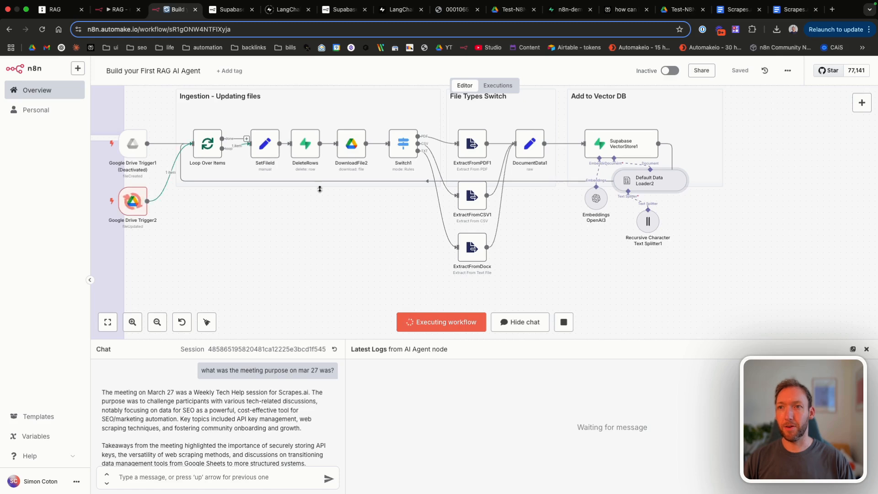
{"action": "scroll", "coordinate": [413, 212], "scroll_direction": "right", "scroll_amount": 5}
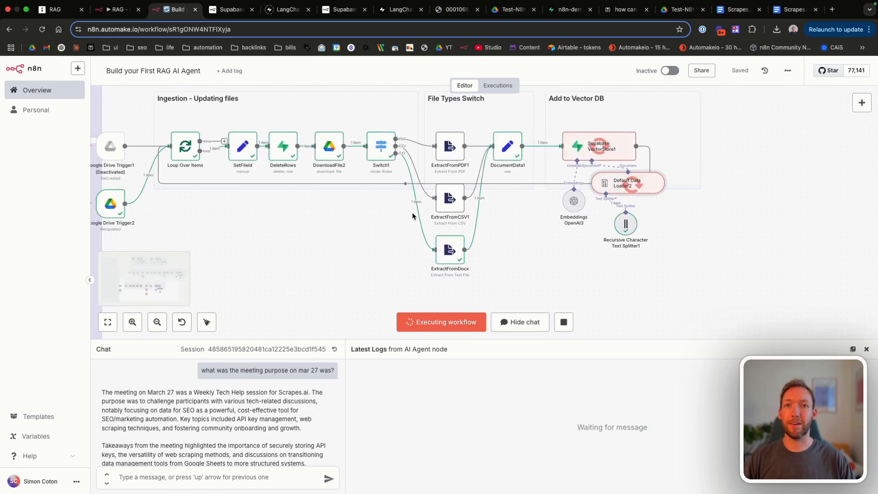
{"action": "scroll", "coordinate": [413, 212], "scroll_direction": "right", "scroll_amount": 1}
Step: Open Default Data Loader2 and clear the file_id metadata value expression
{"action": "double_click", "coordinate": [476, 186]}
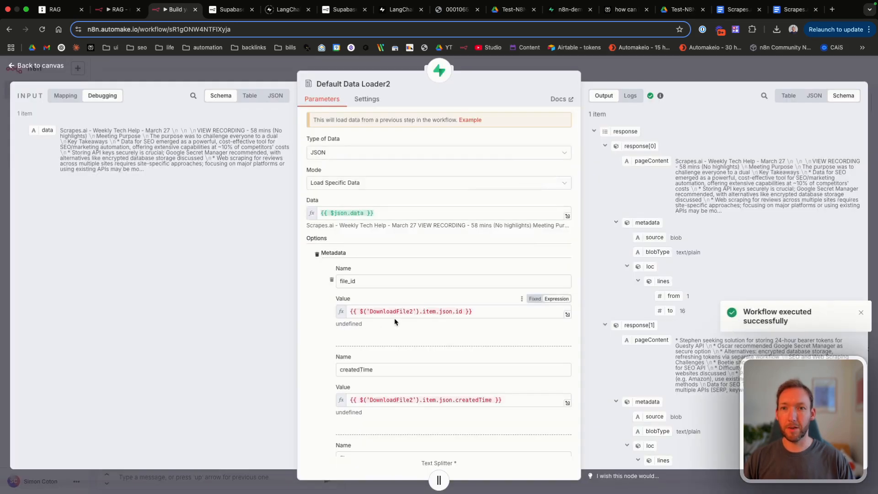
{"action": "scroll", "coordinate": [463, 321], "scroll_direction": "down", "scroll_amount": 1}
{"action": "left_click", "coordinate": [414, 292]}
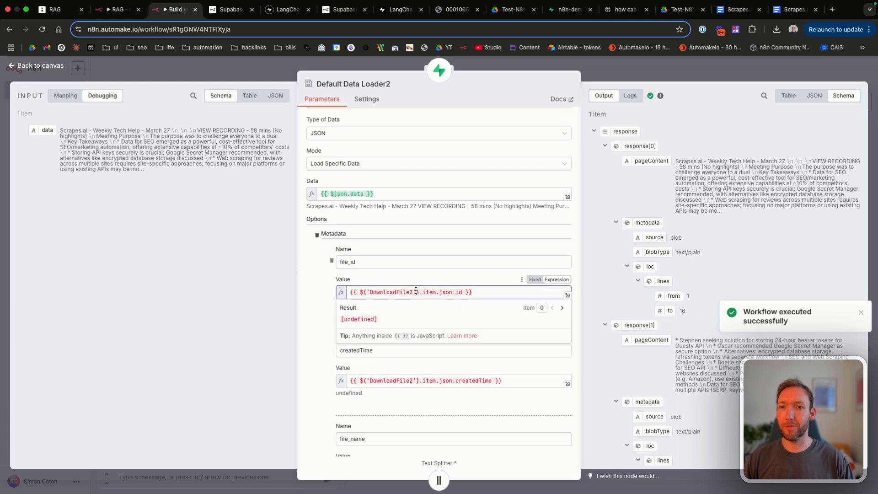
{"action": "left_click", "coordinate": [459, 292]}
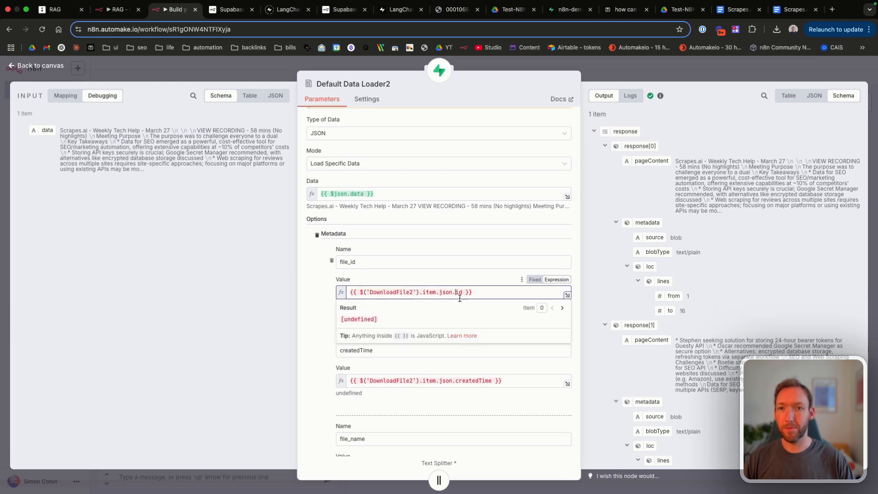
{"action": "type", "text": "f"}
{"action": "key", "text": "BackSpace"}
{"action": "key", "text": "BackSpace"}
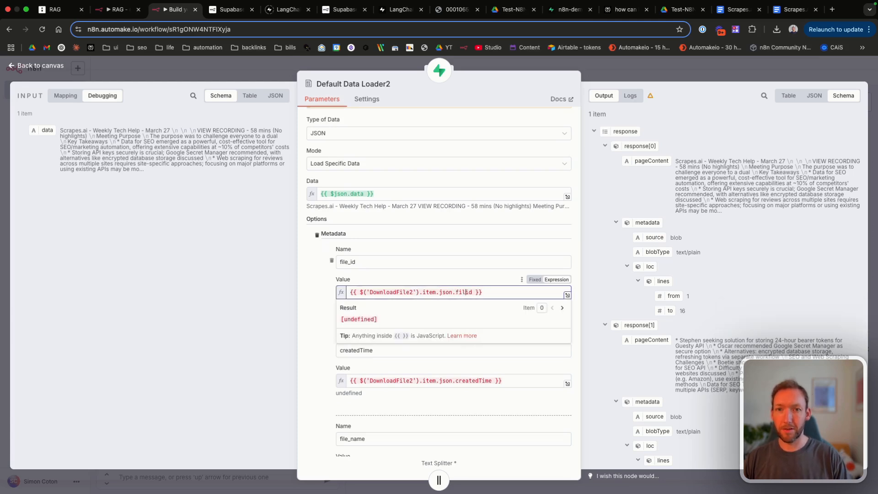
{"action": "key", "text": "ctrl+a"}
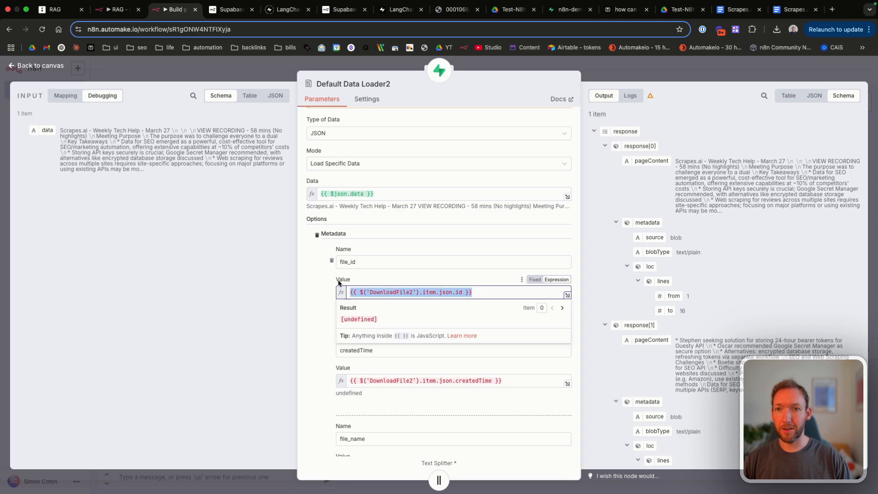
{"action": "key", "text": "BackSpace"}
Step: Rebuild the file_id value as {{ $('SetFileId').item.json.file_id }}
{"action": "type", "text": "{{"}
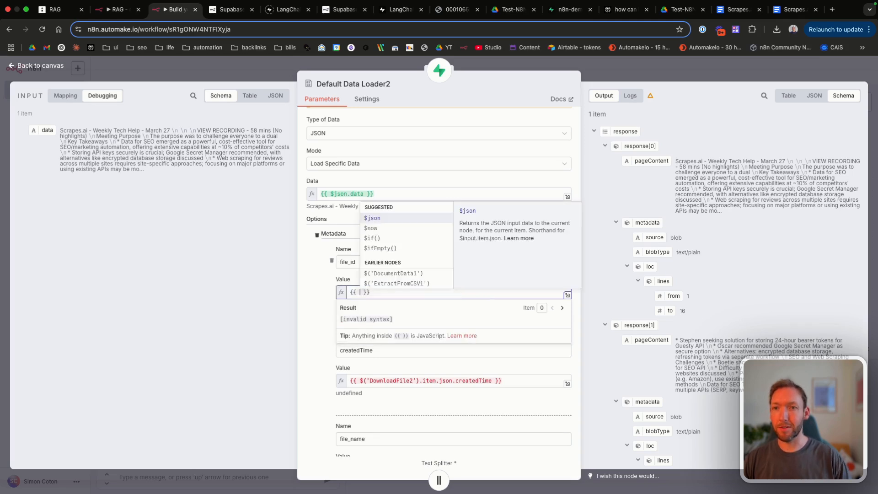
{"action": "key", "text": "Down"}
{"action": "key", "text": "Down"}
{"action": "key", "text": "Down"}
{"action": "key", "text": "Down"}
{"action": "key", "text": "Down"}
{"action": "key", "text": "Down"}
{"action": "key", "text": "Down"}
{"action": "key", "text": "Down"}
{"action": "key", "text": "Down"}
{"action": "key", "text": "Down"}
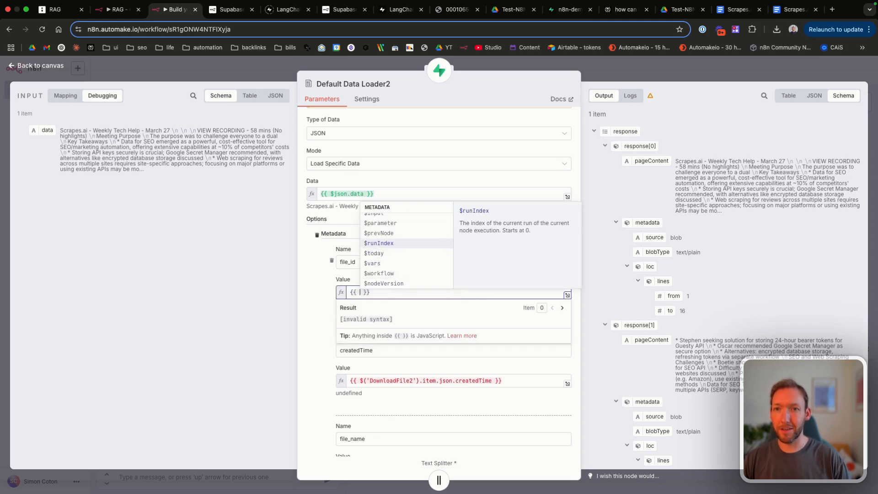
{"action": "key", "text": "Return"}
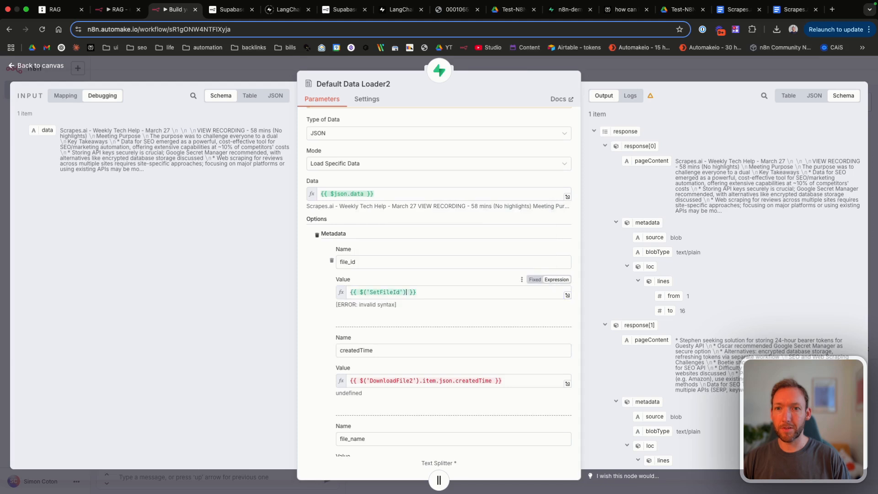
{"action": "key", "text": "Return"}
{"action": "type", "text": ".item."}
{"action": "key", "text": "Return"}
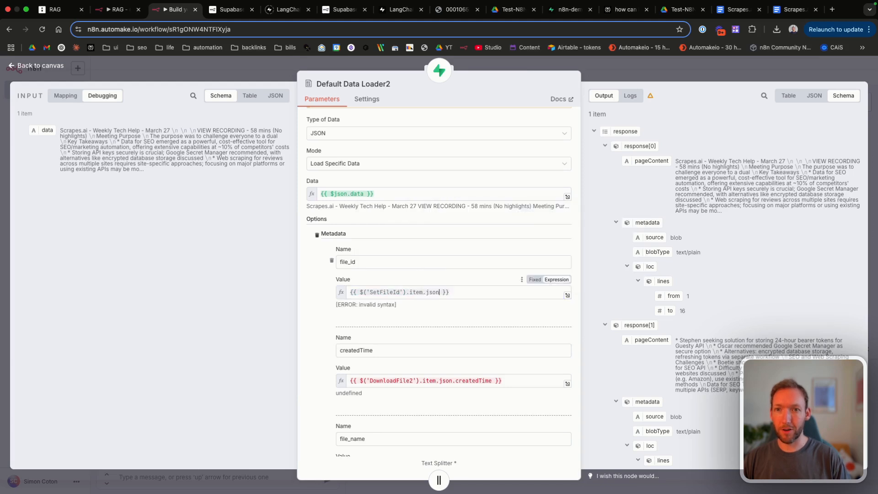
{"action": "type", "text": "."}
{"action": "key", "text": "Return"}
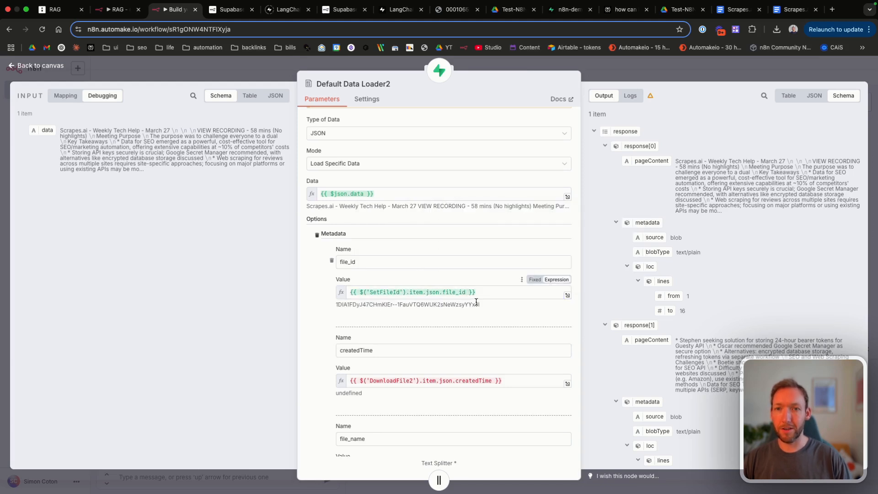
{"action": "left_click_drag", "start_coordinate": [486, 292], "coordinate": [348, 291]}
{"action": "key", "text": "ctrl+c"}
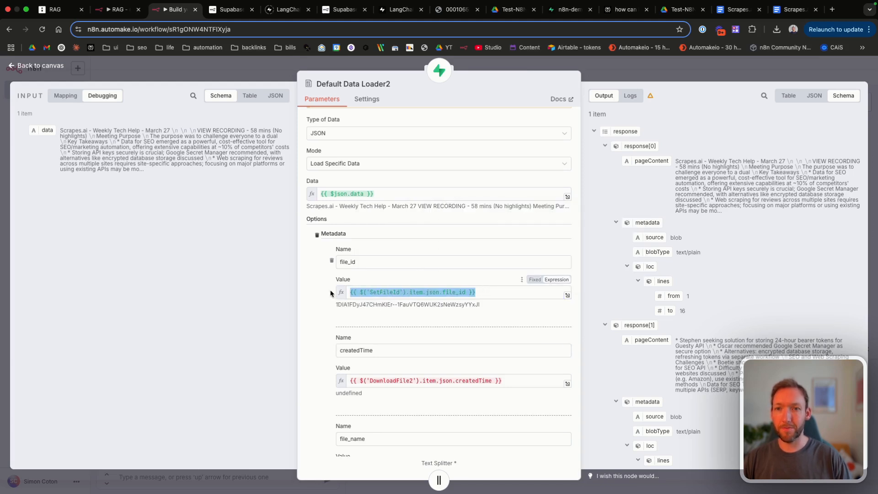
Step: Paste that expression into the createdTime value, ready to swap in the createdTime field
{"action": "left_click", "coordinate": [515, 381]}
{"action": "key", "text": "ctrl+a"}
{"action": "key", "text": "ctrl+v"}
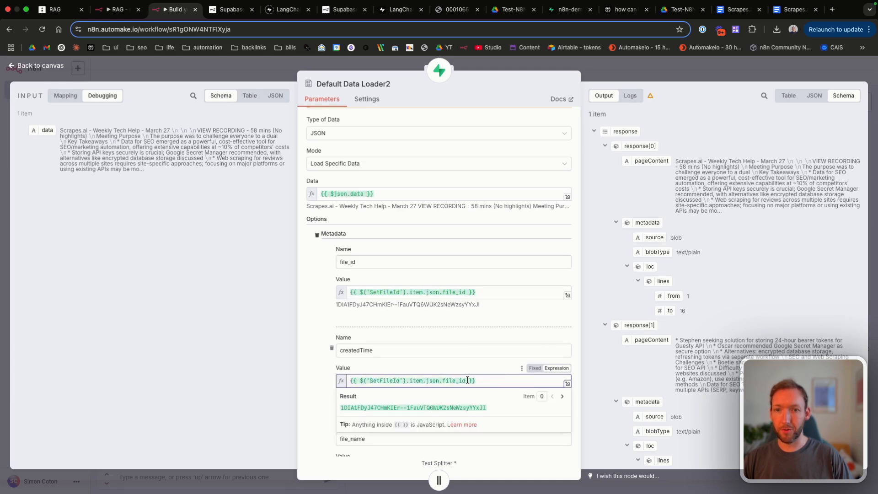
{"action": "left_click_drag", "start_coordinate": [466, 381], "coordinate": [451, 380]}
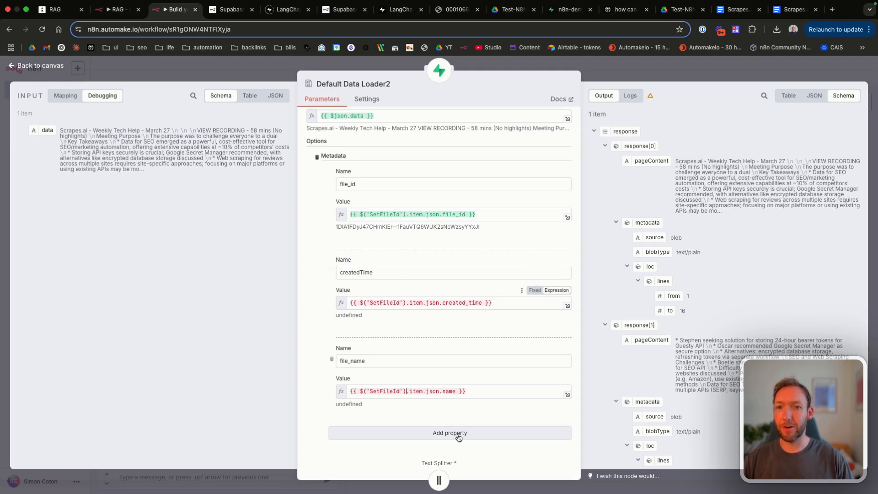
Step: In SetFileId, add a createdTime field taken from the file's createdTime, plus a name field
{"action": "left_click", "coordinate": [40, 65]}
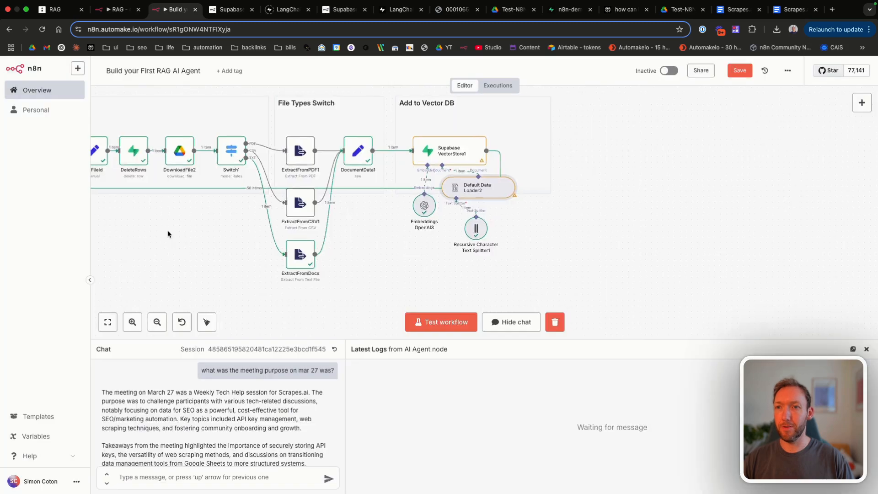
{"action": "scroll", "coordinate": [167, 230], "scroll_direction": "left", "scroll_amount": 5}
{"action": "double_click", "coordinate": [300, 156]}
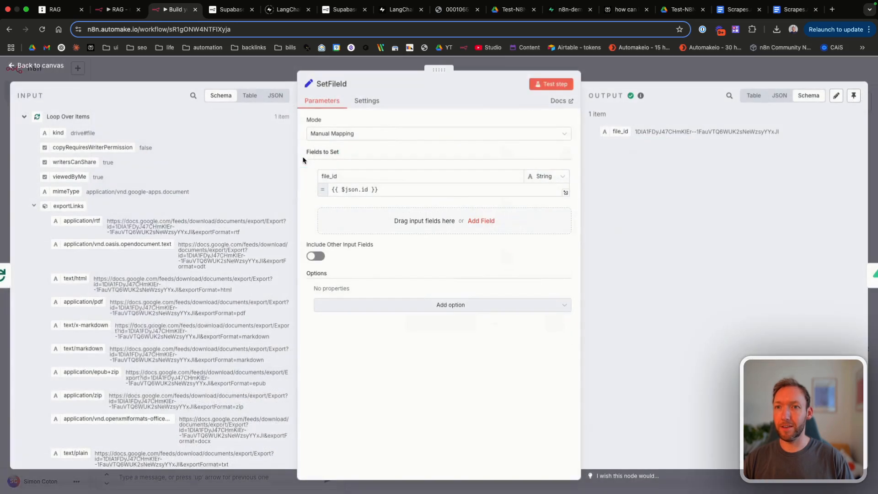
{"action": "left_click", "coordinate": [361, 215]}
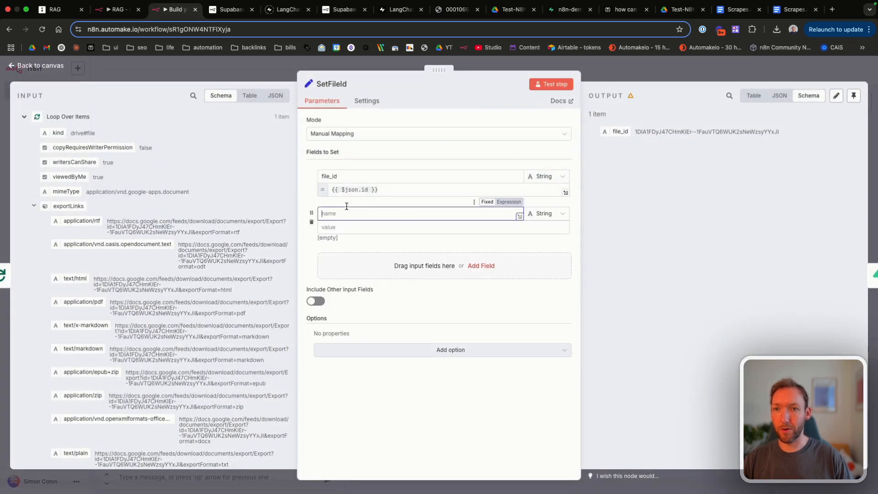
{"action": "type", "text": "createdTime"}
{"action": "left_click", "coordinate": [373, 280]}
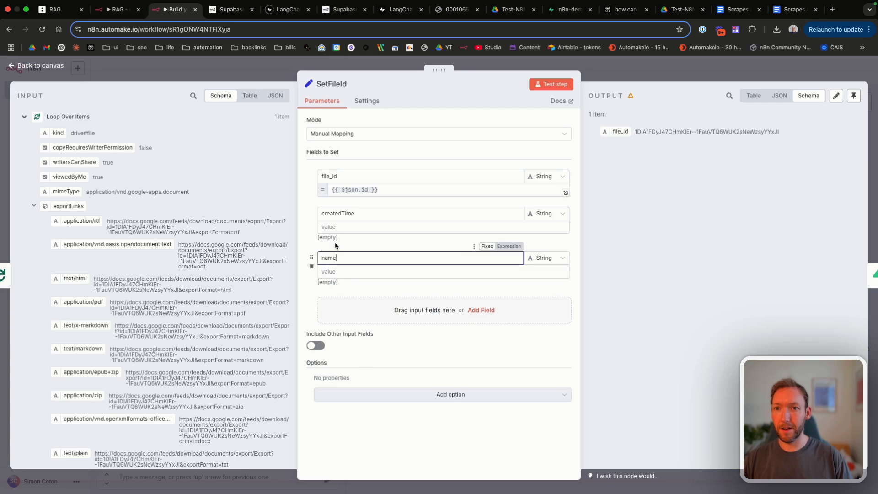
{"action": "left_click", "coordinate": [335, 227]}
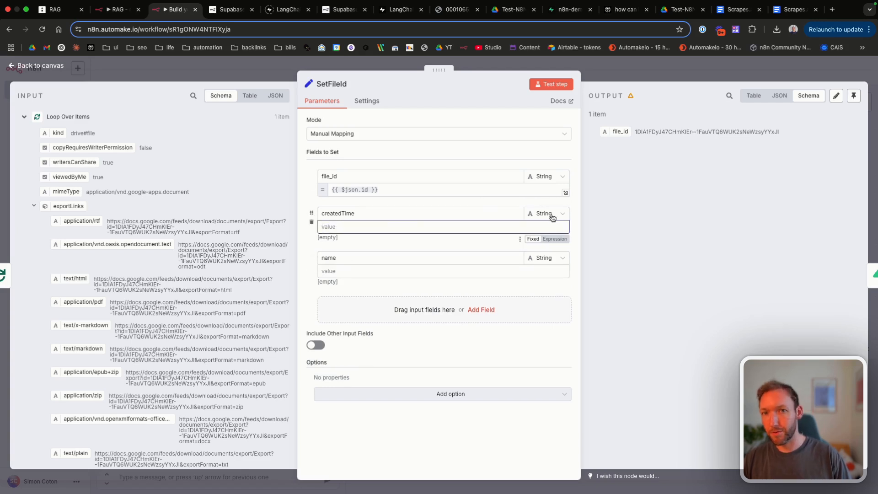
{"action": "type", "text": "{{ $json.createdTime"}
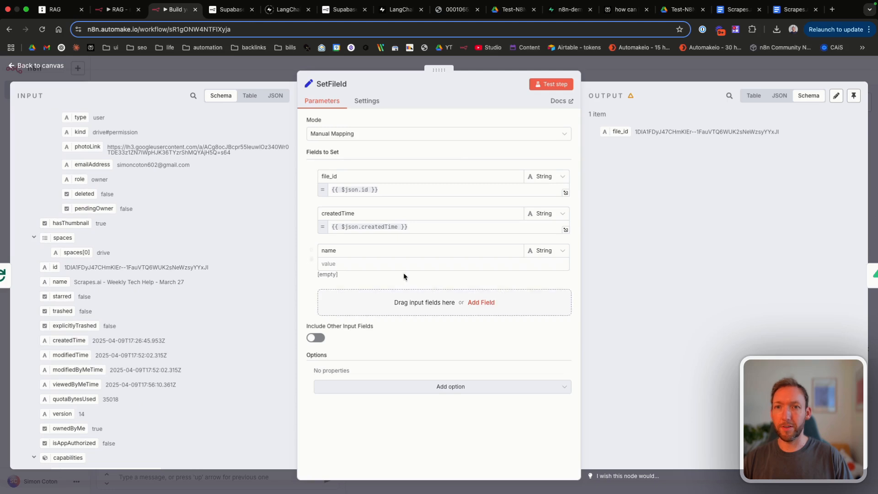
Step: Set the name field's value to the expression {{ $json.name }}
{"action": "left_click", "coordinate": [349, 264]}
{"action": "left_click", "coordinate": [549, 276]}
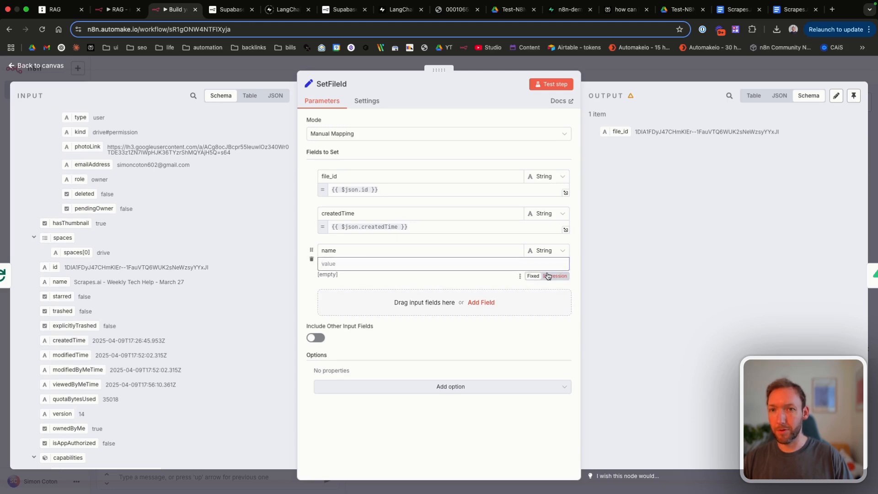
{"action": "type", "text": "{{ $json"}
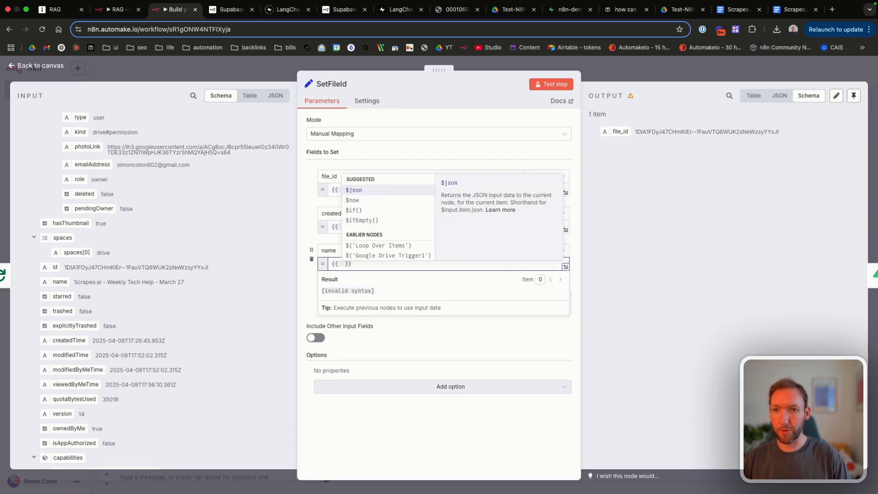
{"action": "type", "text": ". "}
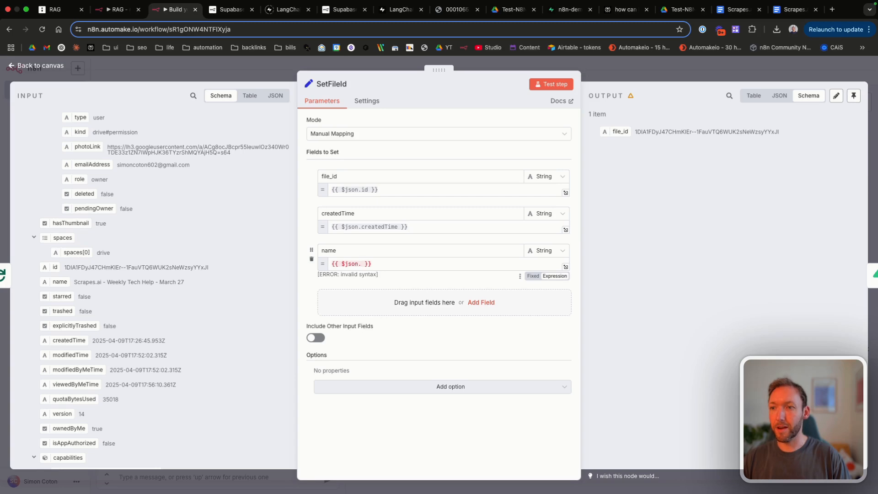
{"action": "type", "text": "name"}
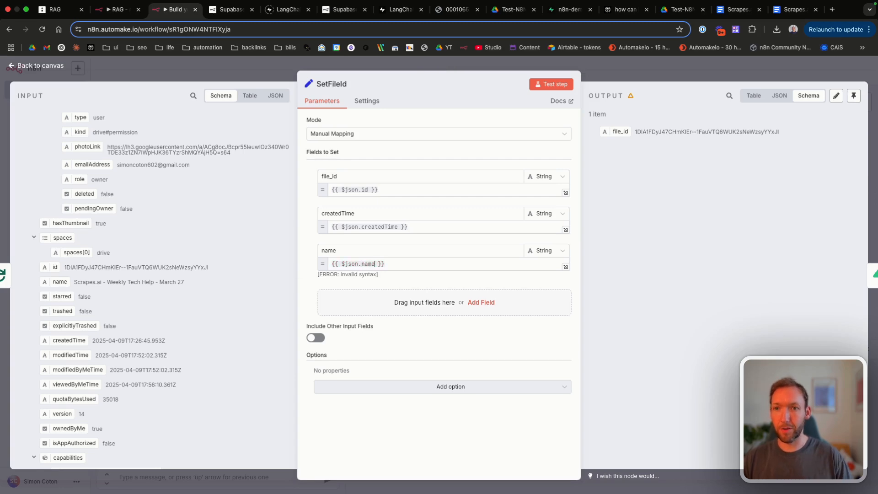
Step: Save the workflow and delete the first 100 rows from the Supabase documents table
{"action": "left_click", "coordinate": [50, 66]}
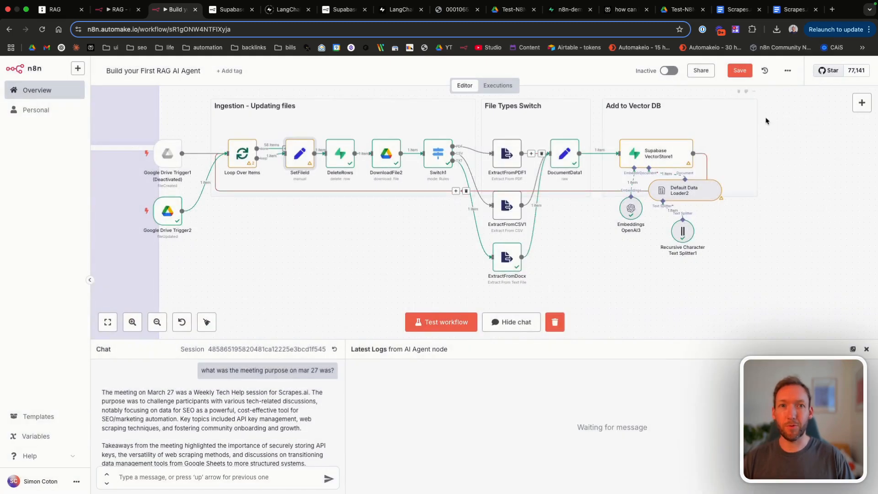
{"action": "left_click", "coordinate": [747, 72]}
{"action": "left_click", "coordinate": [547, 10]}
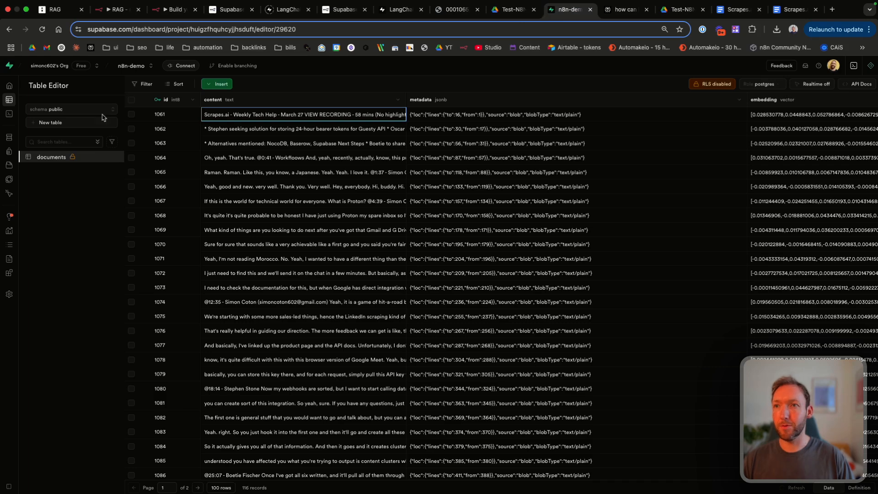
{"action": "left_click", "coordinate": [131, 100]}
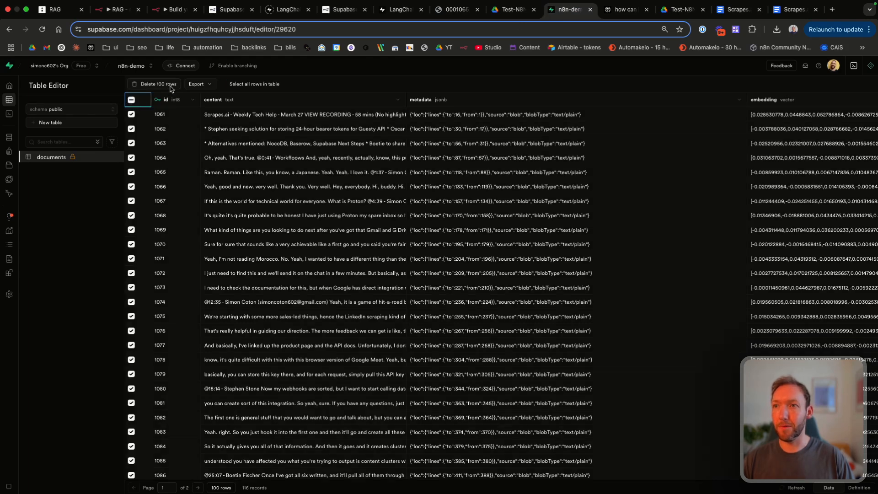
{"action": "left_click", "coordinate": [170, 85]}
{"action": "left_click", "coordinate": [474, 300]}
Step: Delete the remaining 16 rows so the documents table is empty
{"action": "left_click", "coordinate": [168, 10]}
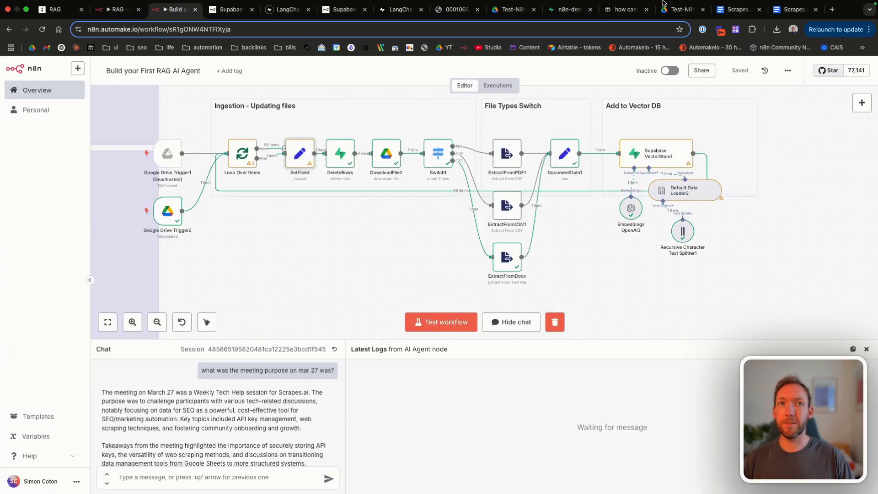
{"action": "left_click", "coordinate": [566, 9]}
{"action": "left_click", "coordinate": [131, 99]}
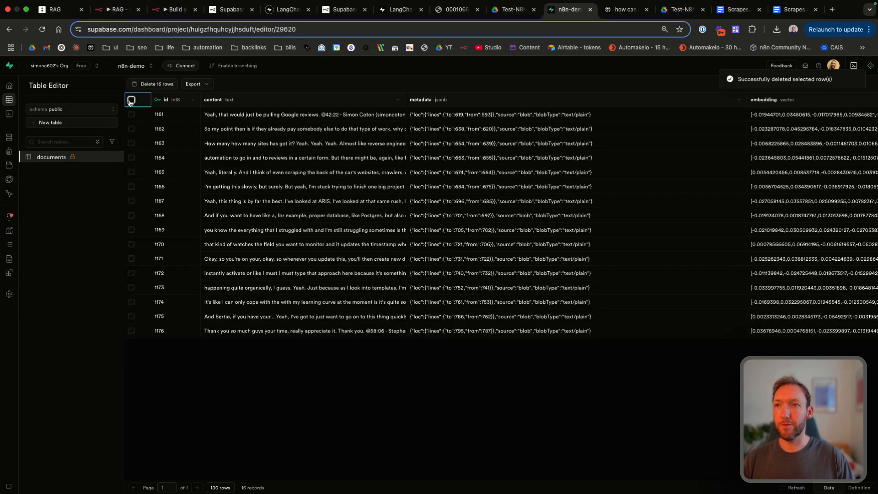
{"action": "left_click", "coordinate": [158, 85]}
{"action": "left_click", "coordinate": [460, 300]}
Step: Reset the n8n chat, test-run the workflow, and reload Supabase to see 58 new rows
{"action": "left_click", "coordinate": [172, 10]}
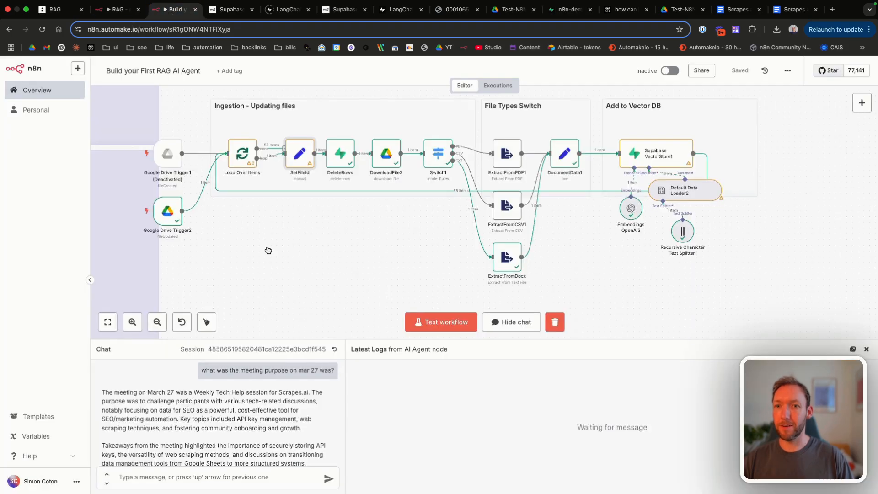
{"action": "left_click", "coordinate": [334, 350]}
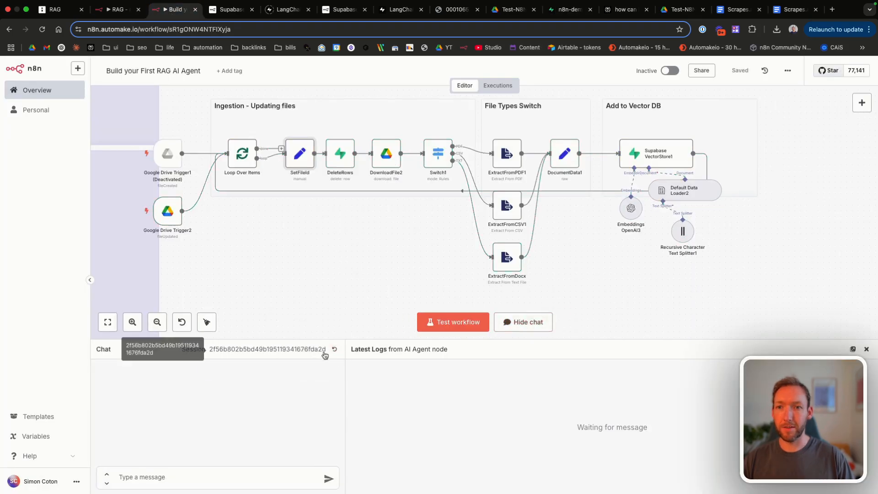
{"action": "left_click", "coordinate": [434, 326]}
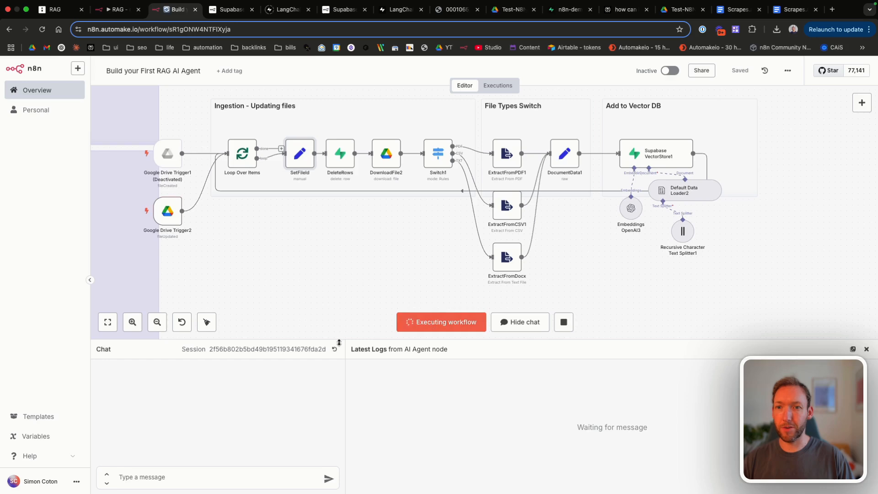
{"action": "left_click_drag", "start_coordinate": [338, 343], "coordinate": [339, 367]}
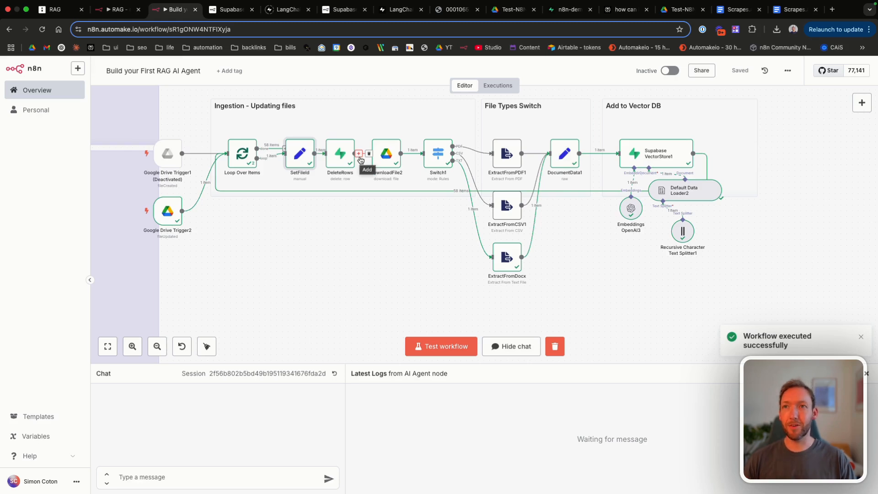
{"action": "left_click", "coordinate": [569, 9]}
{"action": "left_click", "coordinate": [210, 31]}
{"action": "key", "text": "Return"}
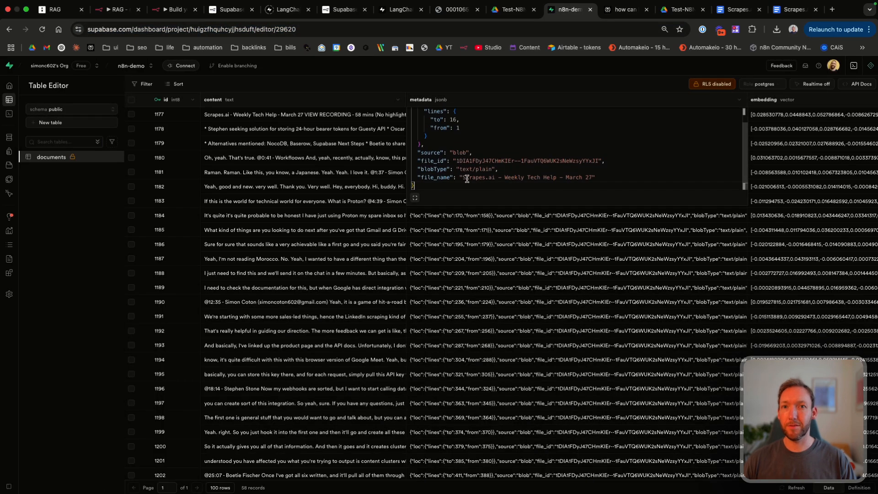
Step: Review the old Meeting Purpose text stored in the Supabase chunk
{"action": "left_click", "coordinate": [174, 9]}
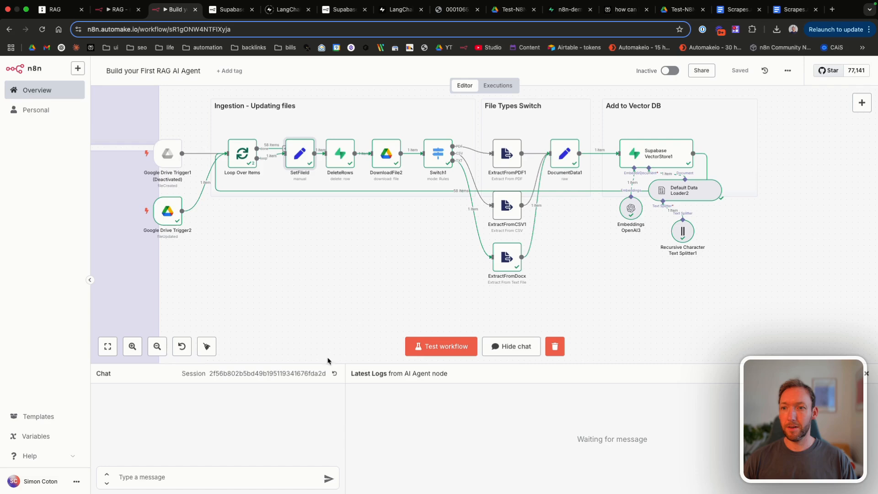
{"action": "left_click", "coordinate": [169, 480]}
{"action": "type", "text": "{{ $('SetFileId').item.json.file_id }}"}
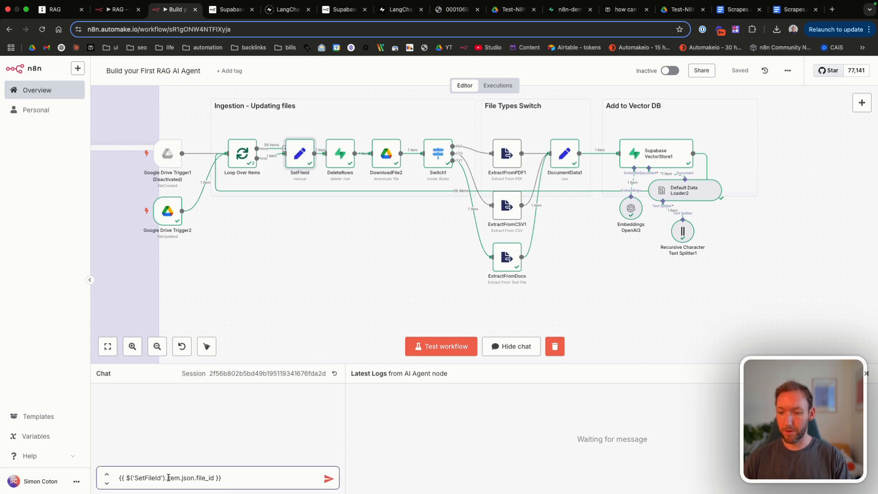
{"action": "key", "text": "super+z"}
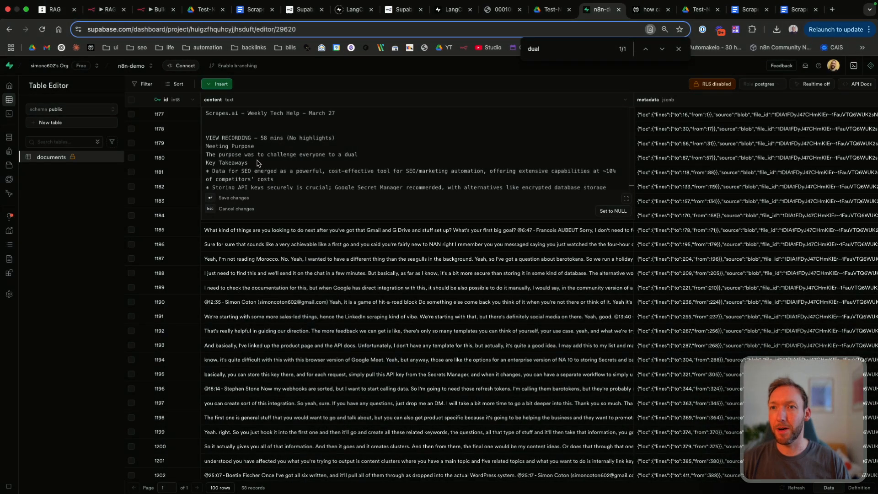
{"action": "left_click_drag", "start_coordinate": [368, 155], "coordinate": [204, 147]}
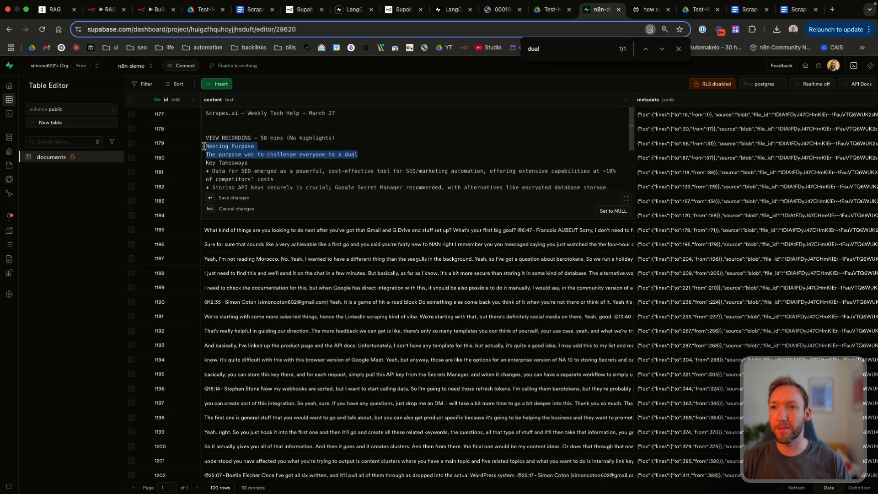
{"action": "left_click", "coordinate": [340, 272]}
Step: Change the March 27 notes' Meeting Purpose to 'The meeting purpose has changed', then return to n8n
{"action": "left_click", "coordinate": [787, 12]}
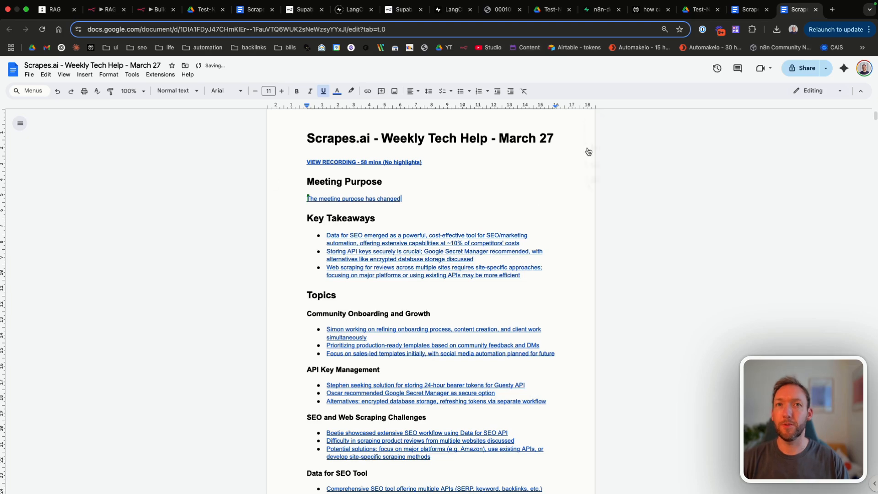
{"action": "key", "text": "super+3"}
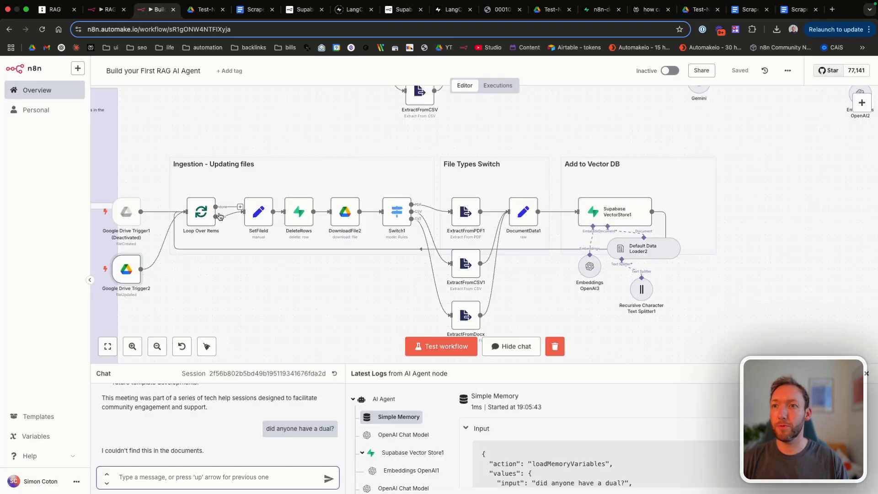
{"action": "scroll", "coordinate": [331, 329], "scroll_direction": "down", "scroll_amount": 2}
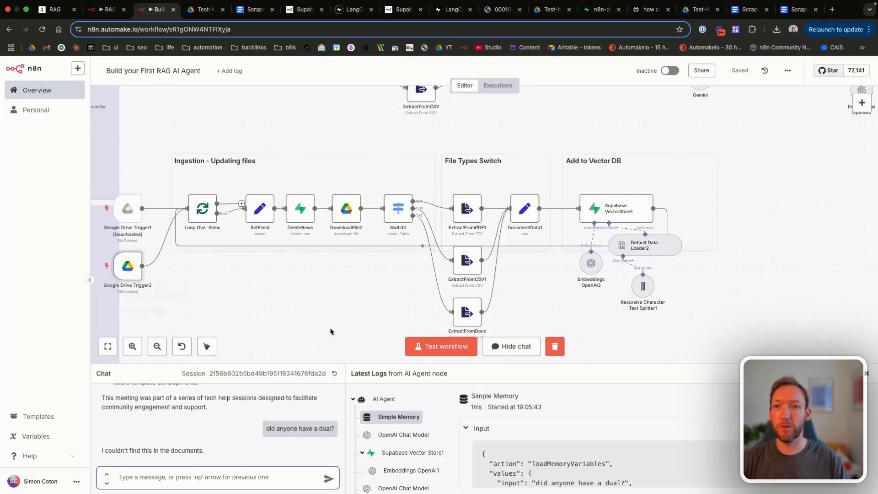
Step: Re-run the workflow to ingest the edited doc and reload the Supabase documents table
{"action": "left_click", "coordinate": [444, 347]}
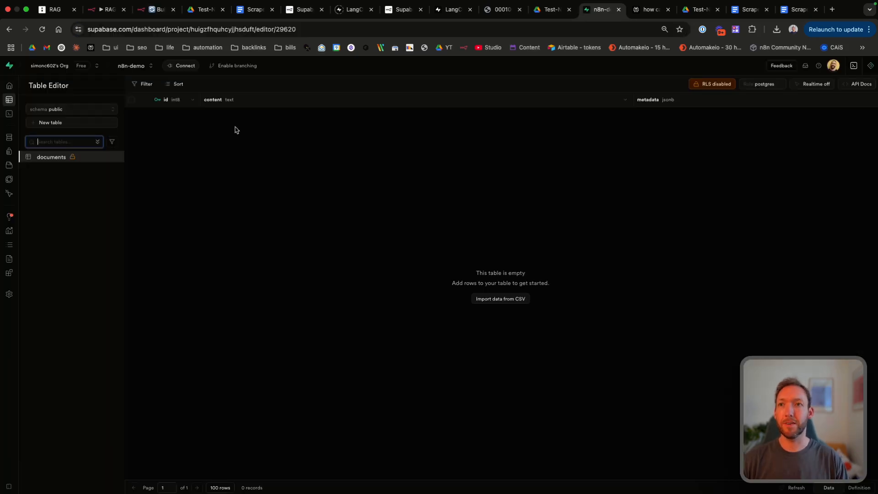
{"action": "left_click", "coordinate": [156, 10]}
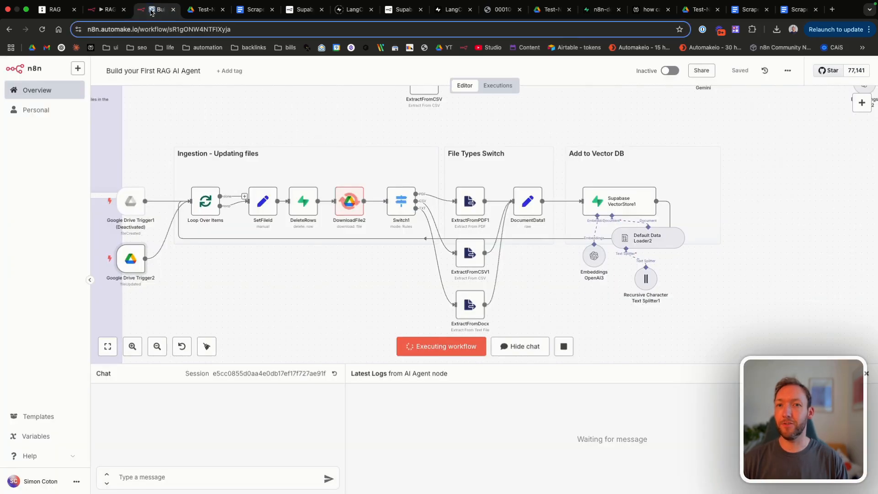
{"action": "left_click", "coordinate": [605, 11]}
{"action": "left_click", "coordinate": [206, 31]}
{"action": "key", "text": "Return"}
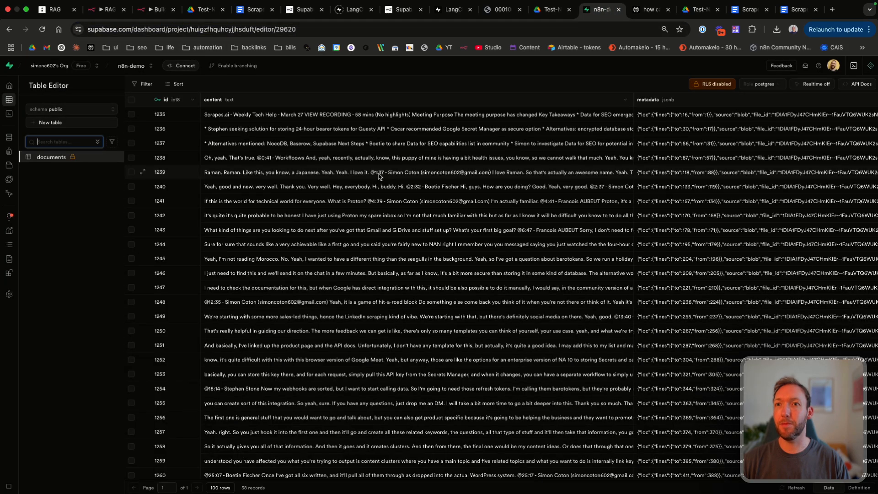
Step: Confirm the first chunk's content now reads 'The meeting purpose has changed'
{"action": "double_click", "coordinate": [344, 117]}
{"action": "left_click_drag", "start_coordinate": [307, 155], "coordinate": [194, 153]}
{"action": "left_click", "coordinate": [193, 142]}
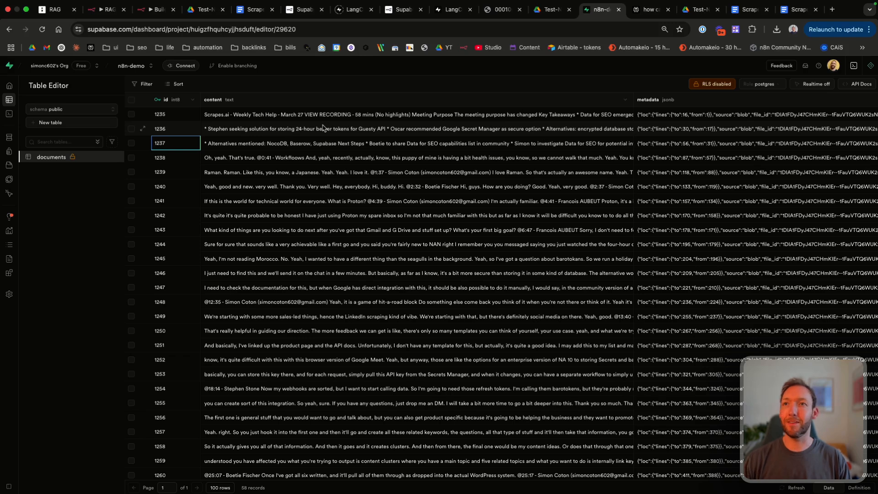
{"action": "left_click", "coordinate": [157, 10]}
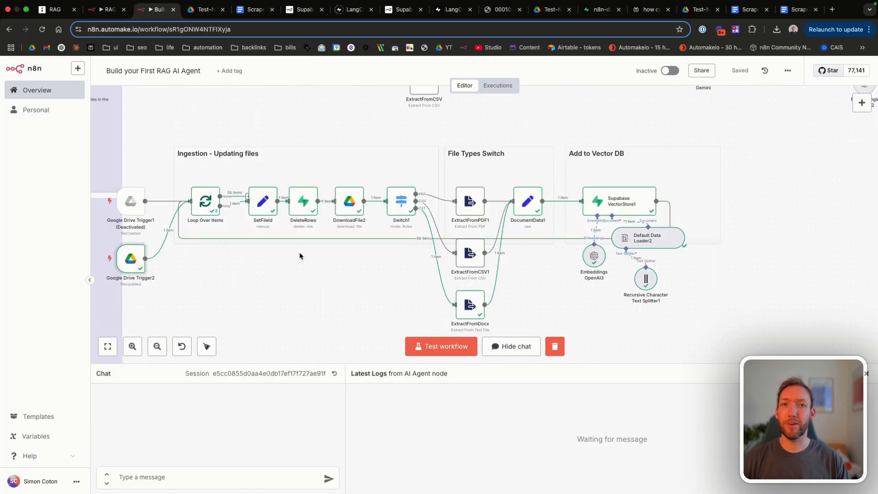
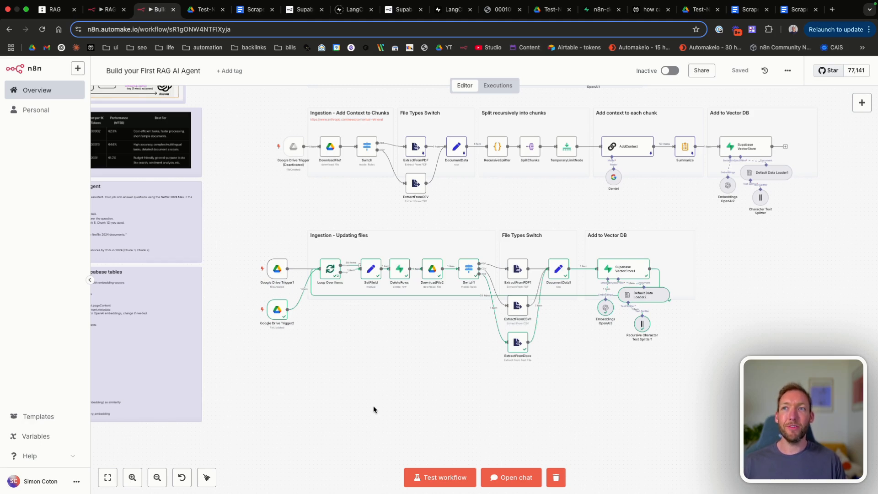
Step: Scroll through the RAG workflow's ingestion pipelines on the n8n canvas
{"action": "scroll", "coordinate": [373, 409], "scroll_direction": "down", "scroll_amount": 2}
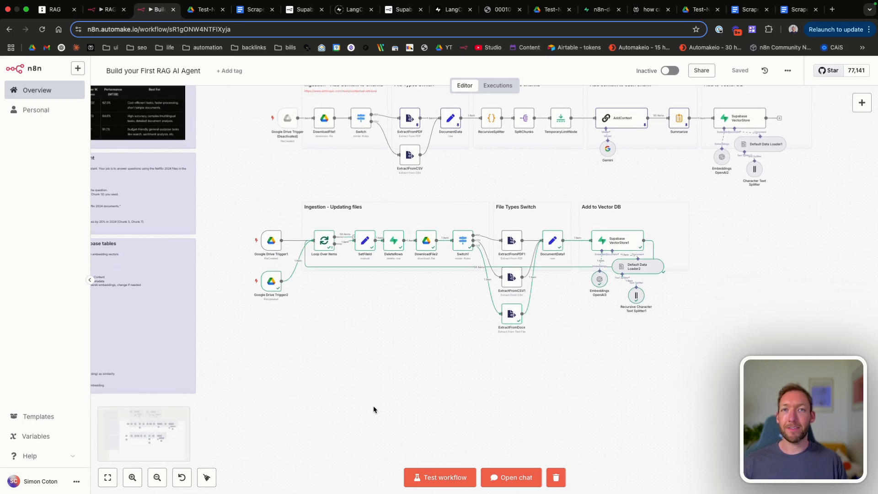
{"action": "scroll", "coordinate": [373, 409], "scroll_direction": "down", "scroll_amount": 5}
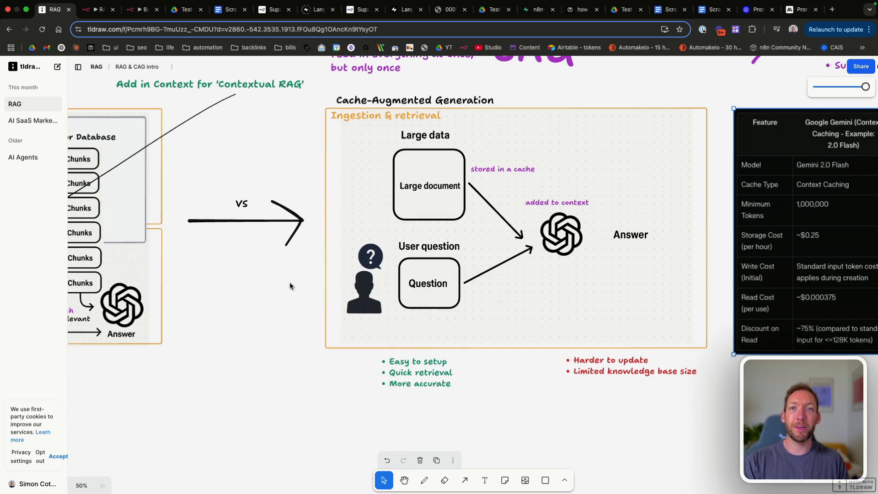
Step: Bring up OpenAI's Prompt Caching documentation from the browser tabs
{"action": "left_click", "coordinate": [760, 11]}
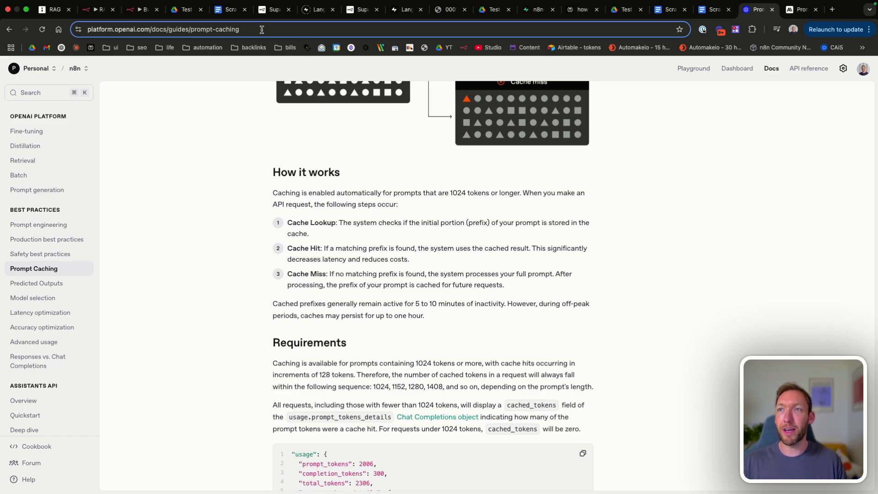
{"action": "scroll", "coordinate": [290, 193], "scroll_direction": "up", "scroll_amount": 6}
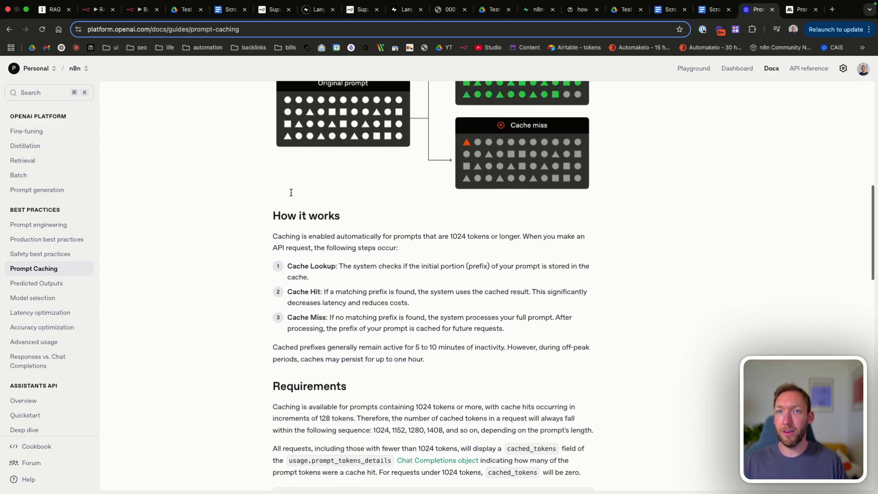
{"action": "scroll", "coordinate": [291, 196], "scroll_direction": "down", "scroll_amount": 5}
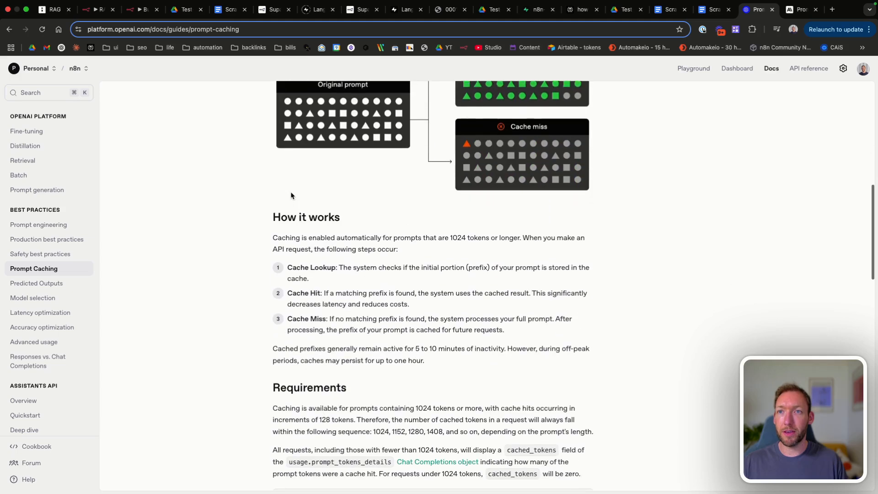
{"action": "left_click_drag", "start_coordinate": [296, 234], "coordinate": [475, 234]}
{"action": "left_click", "coordinate": [470, 243]}
{"action": "left_click", "coordinate": [474, 233]}
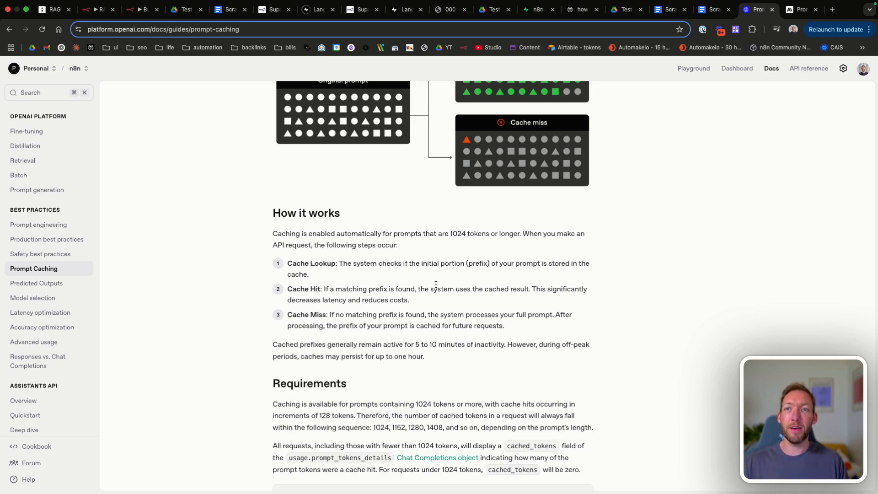
{"action": "scroll", "coordinate": [436, 285], "scroll_direction": "down", "scroll_amount": 1}
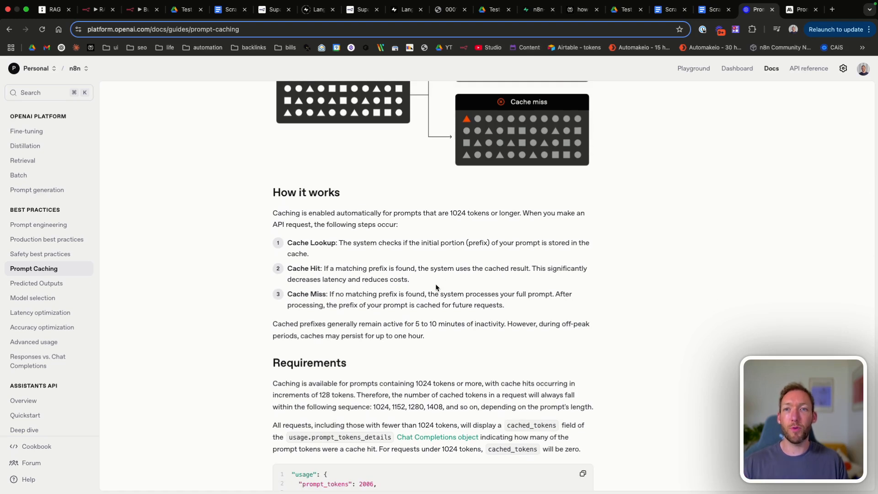
{"action": "scroll", "coordinate": [390, 222], "scroll_direction": "up", "scroll_amount": 3}
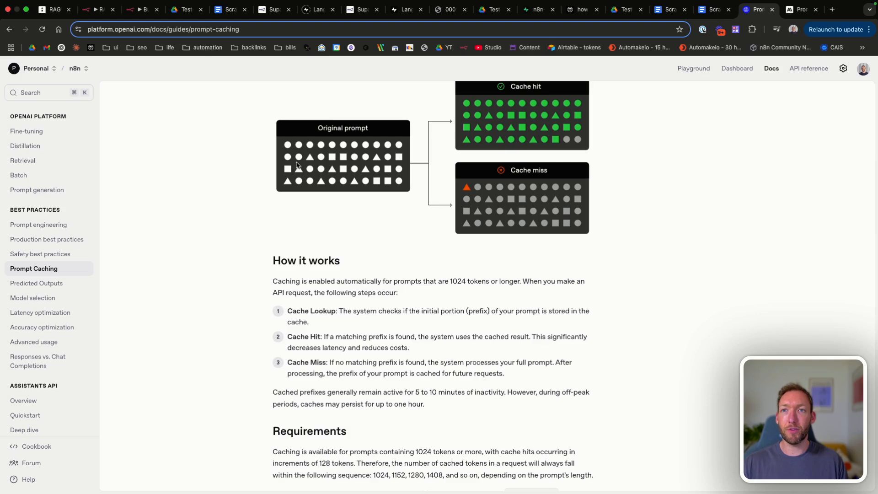
{"action": "scroll", "coordinate": [409, 136], "scroll_direction": "up", "scroll_amount": 2}
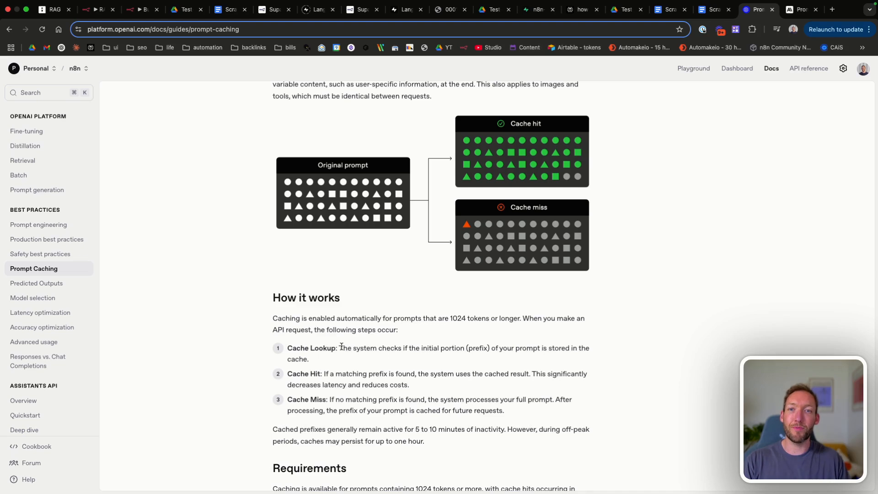
{"action": "left_click_drag", "start_coordinate": [340, 348], "coordinate": [429, 357]}
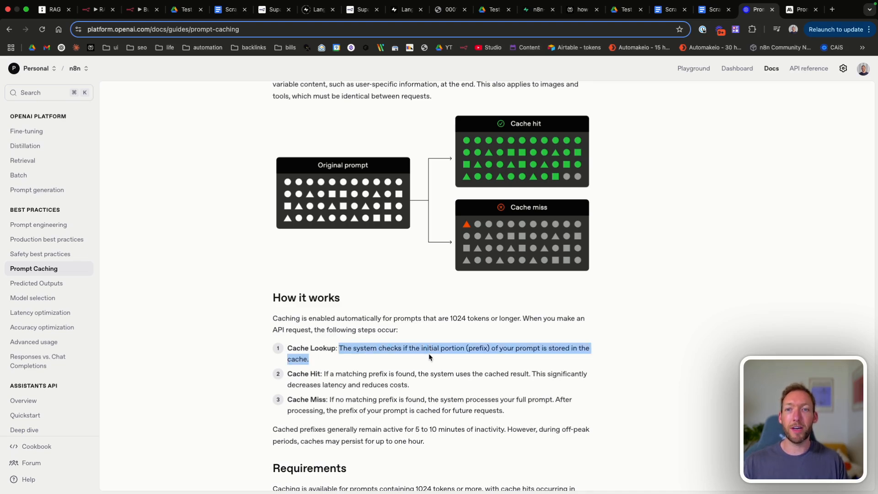
{"action": "left_click", "coordinate": [429, 357]}
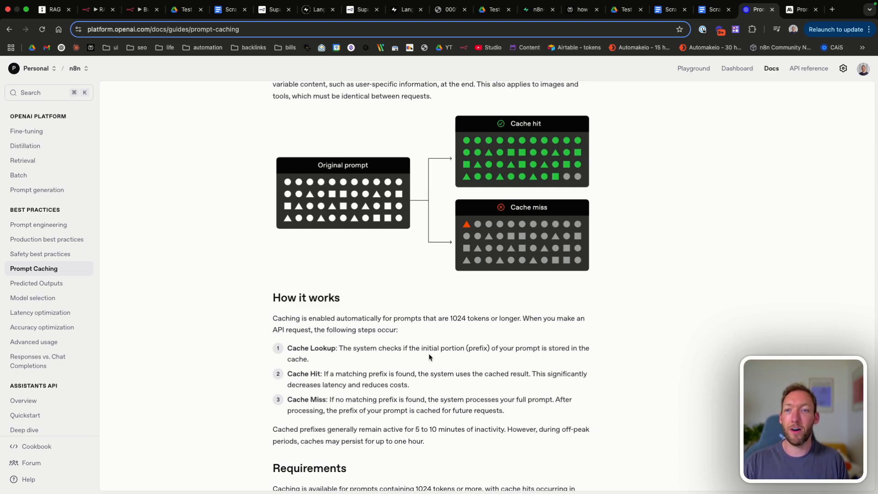
{"action": "scroll", "coordinate": [429, 357], "scroll_direction": "down", "scroll_amount": 2}
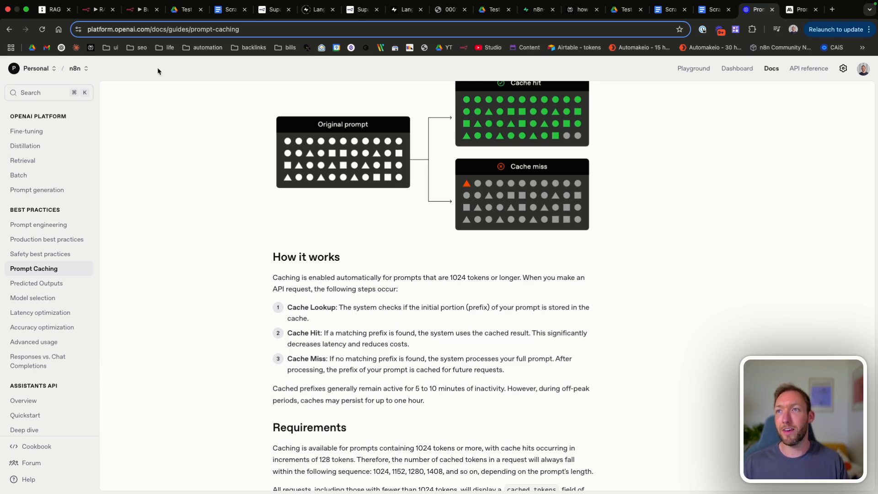
Step: Back in n8n, place Google Drive Trigger3 below the update pipeline
{"action": "left_click", "coordinate": [136, 11]}
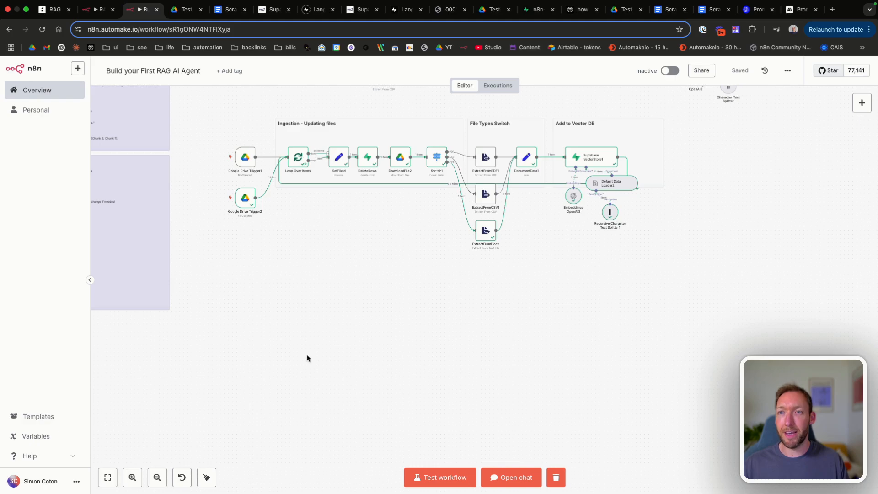
{"action": "scroll", "coordinate": [306, 356], "scroll_direction": "up", "scroll_amount": 5}
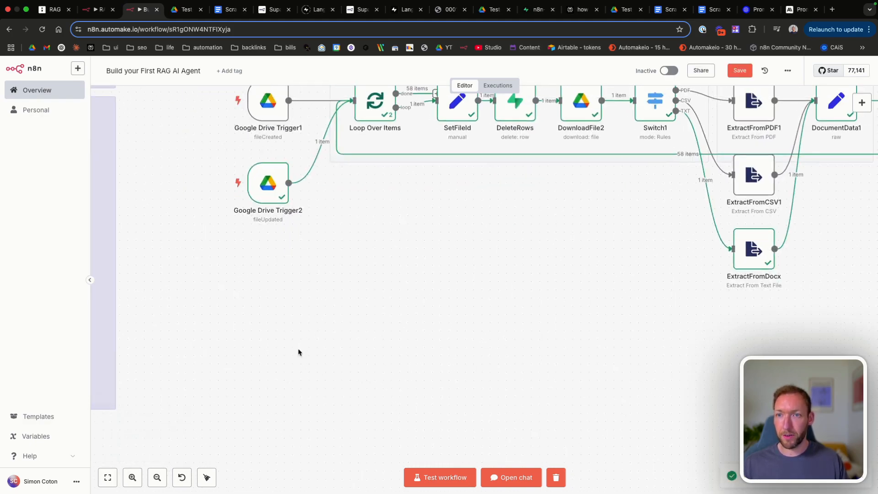
{"action": "scroll", "coordinate": [406, 336], "scroll_direction": "down", "scroll_amount": 7}
{"action": "left_click_drag", "start_coordinate": [713, 255], "coordinate": [356, 338]}
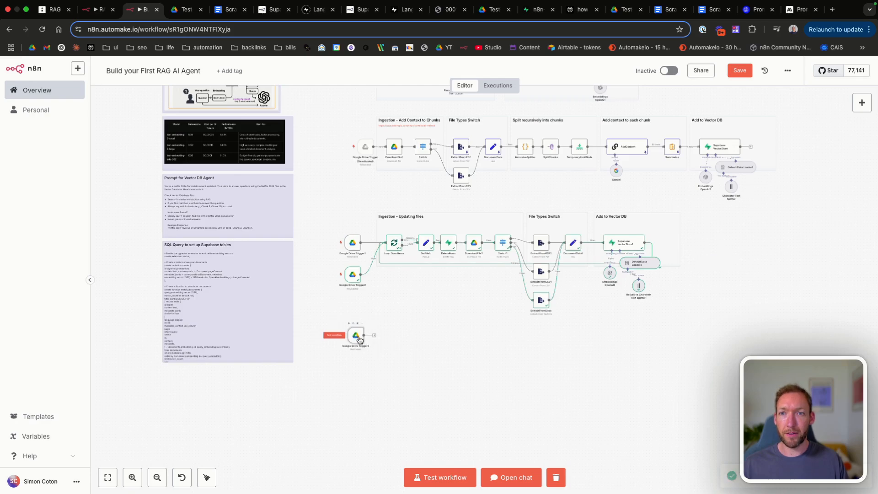
{"action": "scroll", "coordinate": [359, 339], "scroll_direction": "up", "scroll_amount": 5}
{"action": "scroll", "coordinate": [358, 339], "scroll_direction": "right", "scroll_amount": 3}
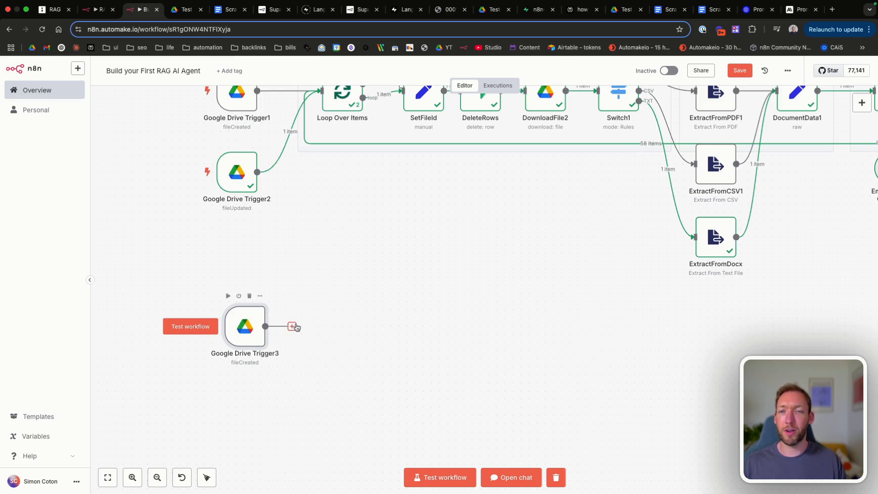
Step: Add an OpenAI 'Message a model' node after Google Drive Trigger3
{"action": "left_click", "coordinate": [292, 325]}
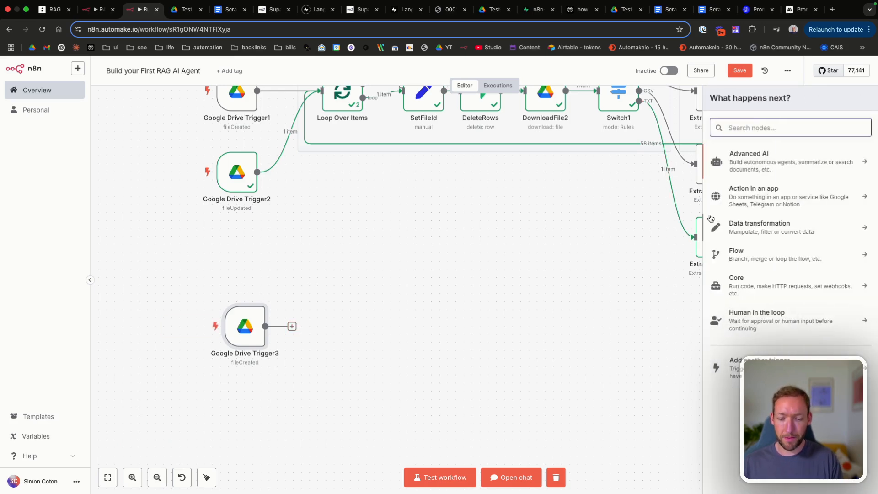
{"action": "type", "text": "open"}
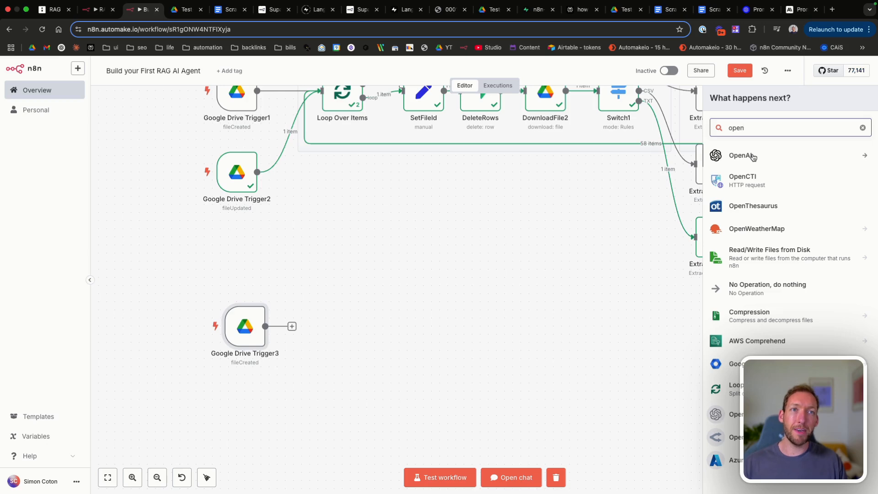
{"action": "left_click", "coordinate": [753, 157]}
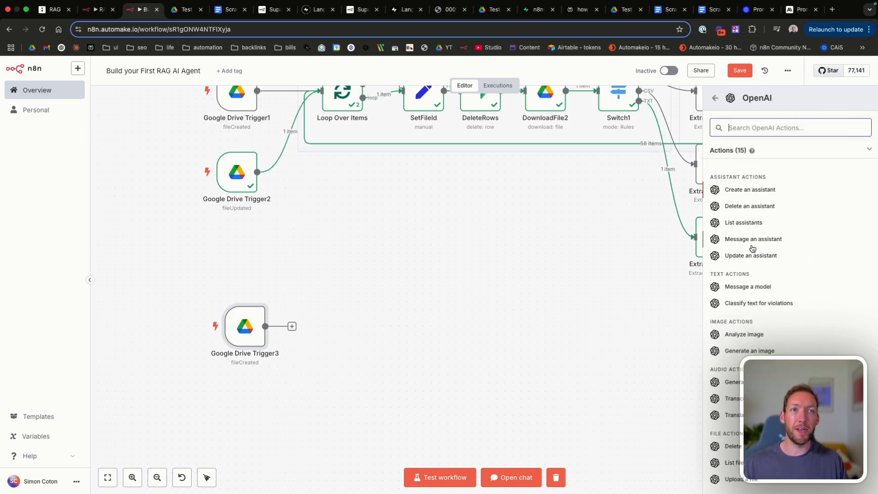
{"action": "scroll", "coordinate": [752, 249], "scroll_direction": "down", "scroll_amount": 2}
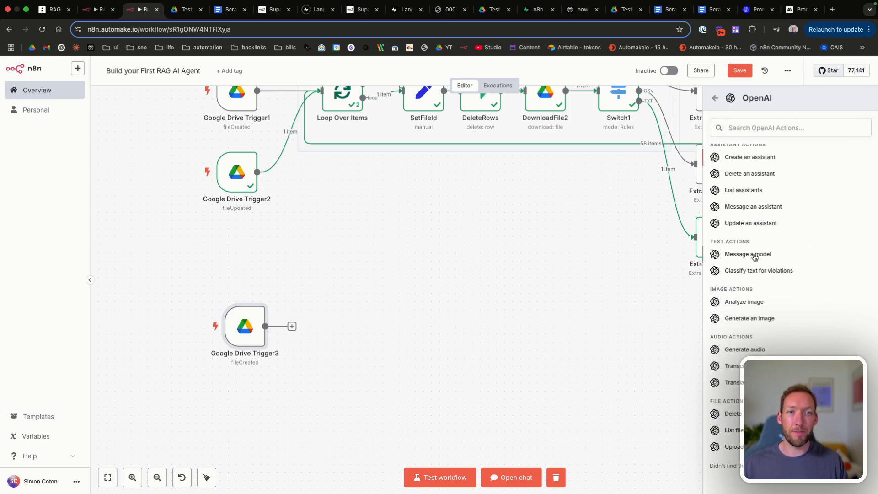
{"action": "left_click", "coordinate": [755, 257]}
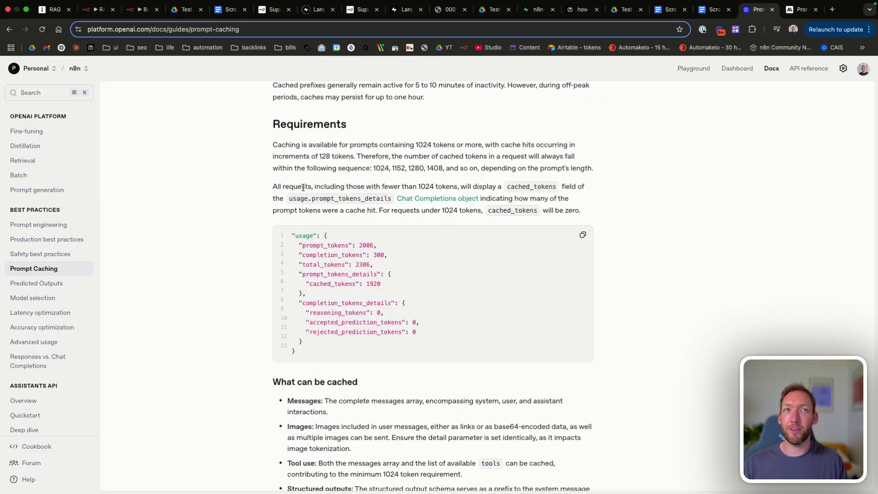
Step: Set the OpenAI node's model to GPT-4O-MINI and paste the grounding instruction into the prompt
{"action": "left_click", "coordinate": [135, 13]}
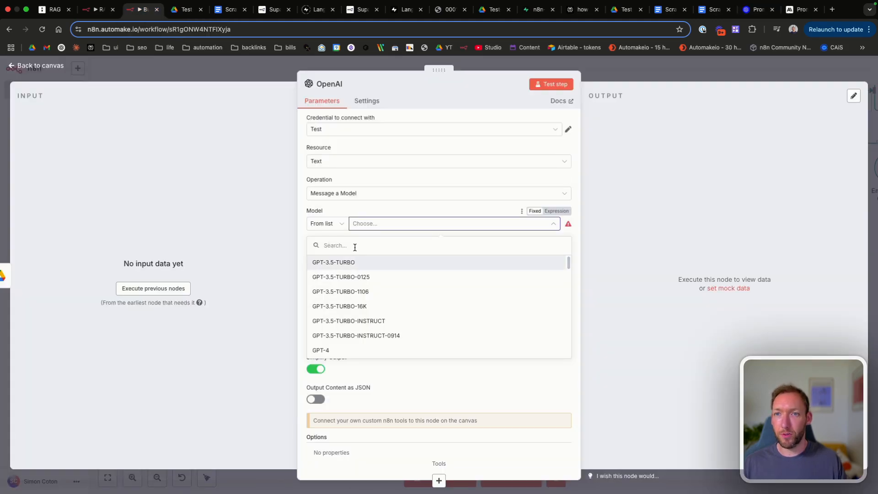
{"action": "type", "text": "4o"}
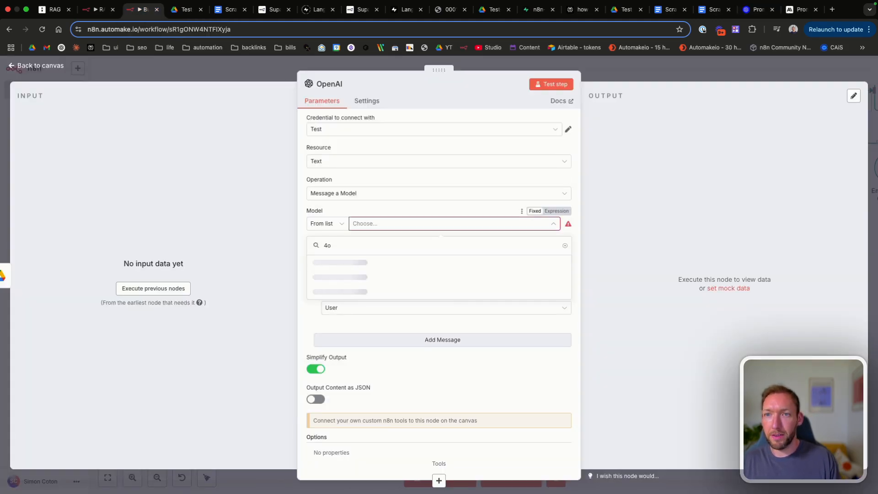
{"action": "left_click", "coordinate": [368, 268]}
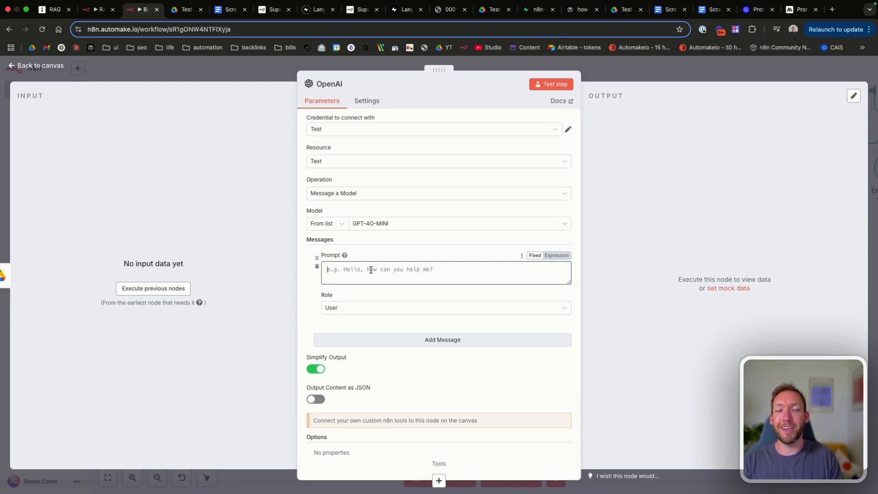
{"action": "key", "text": "Return"}
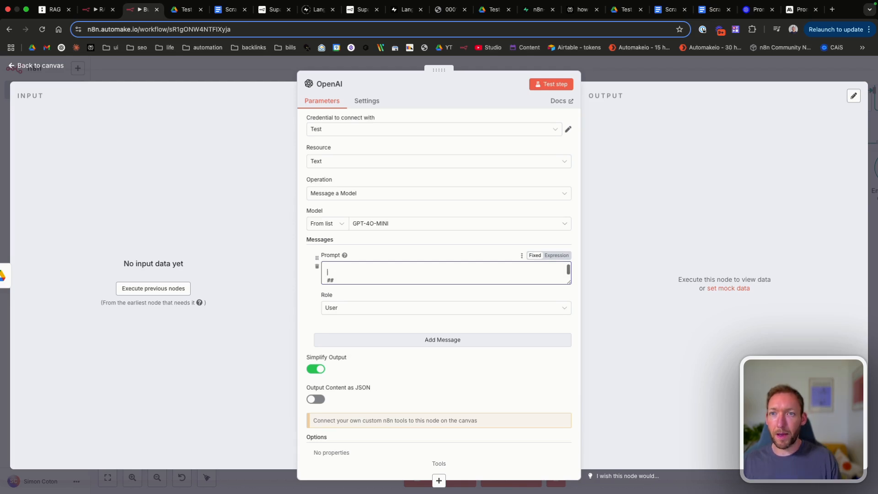
{"action": "type", "text": "##"}
{"action": "key", "text": "BackSpace"}
{"action": "key", "text": "BackSpace"}
{"action": "key", "text": "BackSpace"}
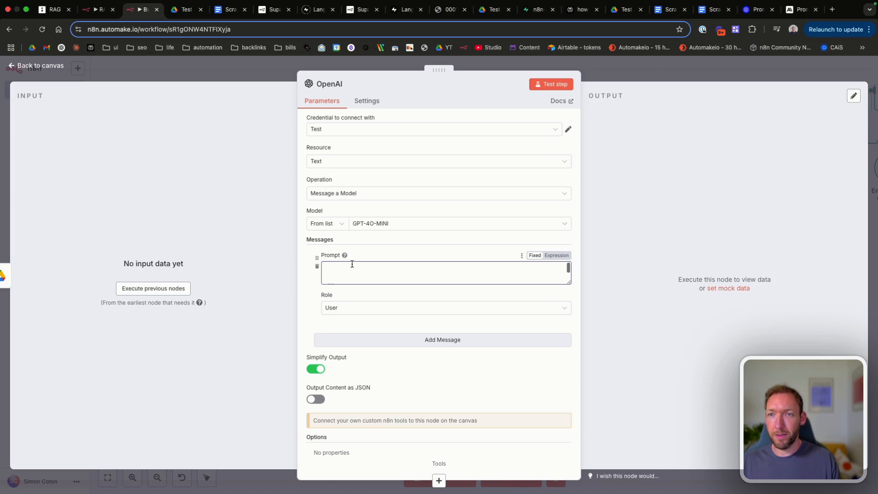
{"action": "type", "text": "Use the below documents to determine a relevant answer. Do not make information up."}
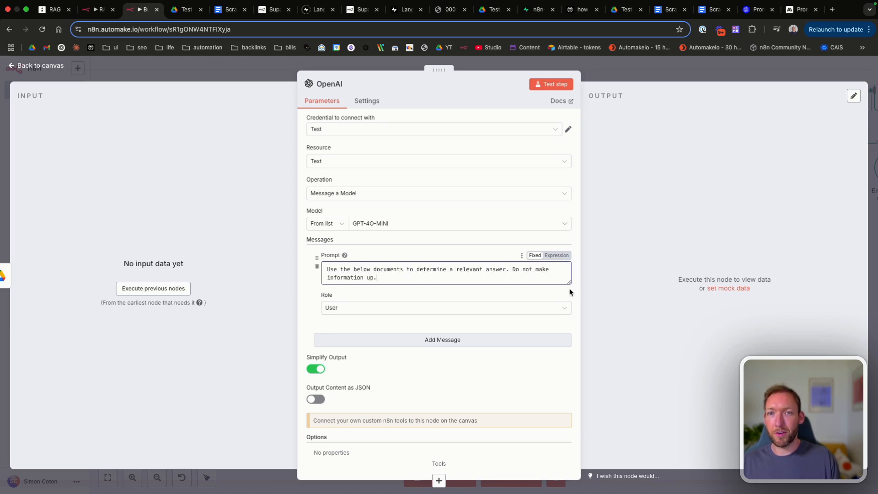
Step: Make the prompt an expression with '## Document' and '## Query' headings, then return to the canvas
{"action": "left_click", "coordinate": [560, 258]}
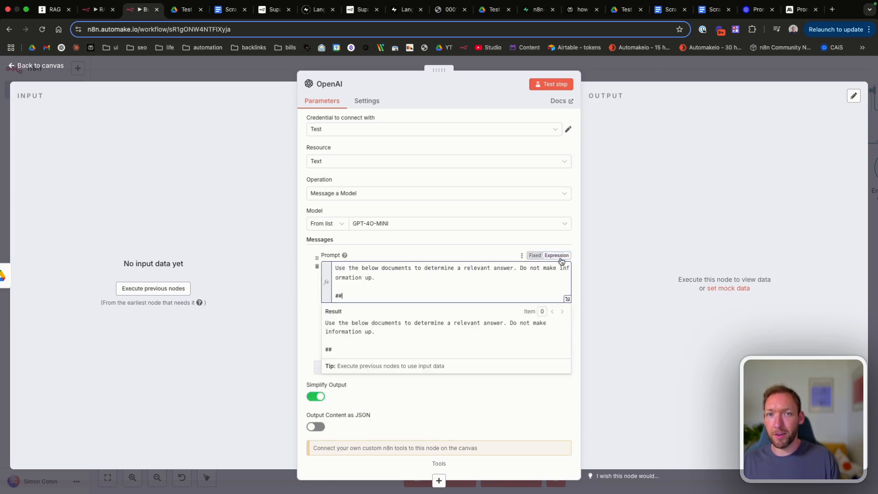
{"action": "left_click", "coordinate": [568, 299]}
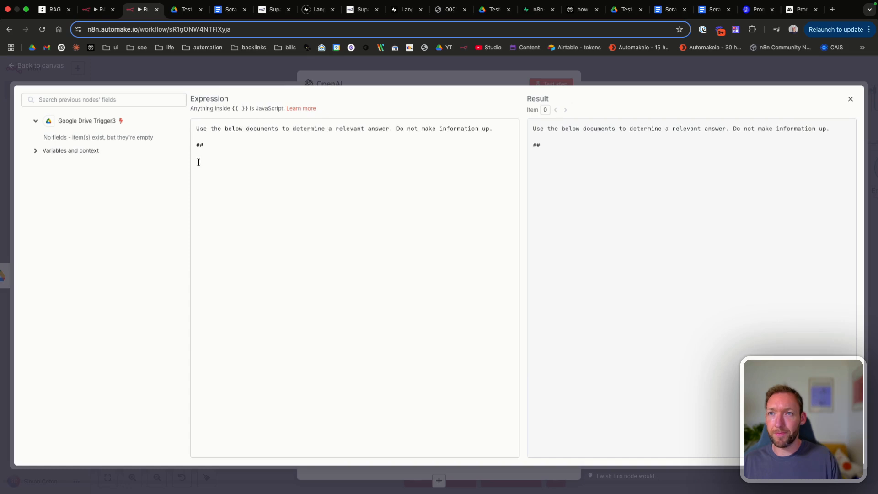
{"action": "left_click", "coordinate": [198, 162]}
{"action": "type", "text": "Document"}
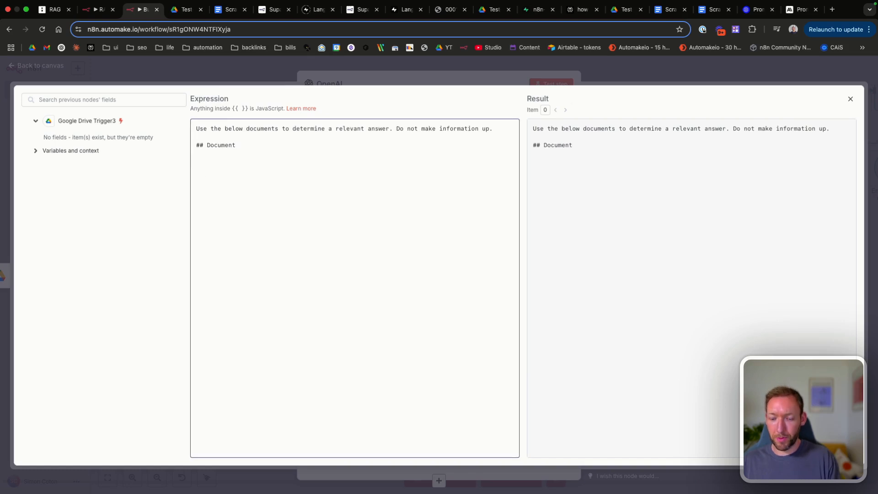
{"action": "key", "text": "Return"}
{"action": "key", "text": "Return"}
{"action": "type", "text": "## Query"}
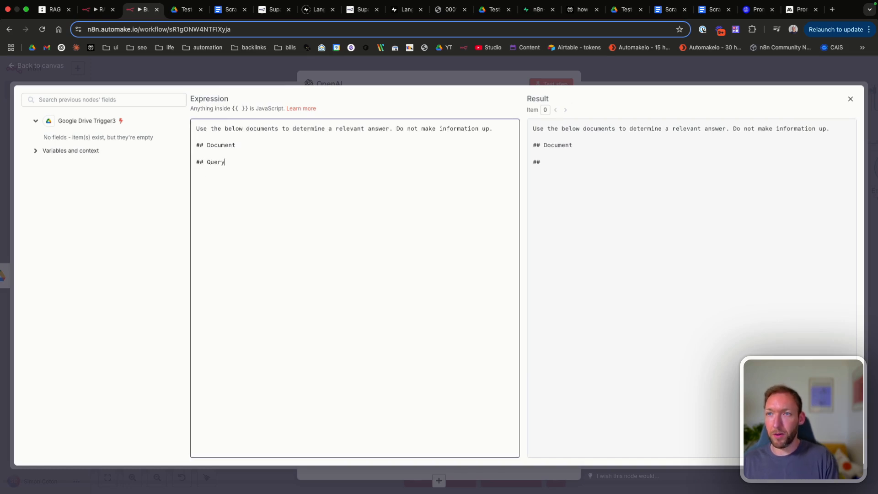
{"action": "key", "text": "Return"}
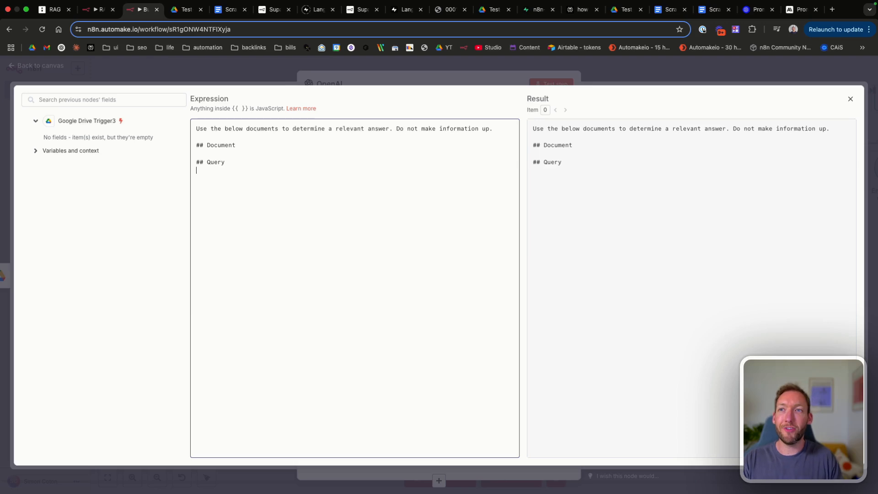
{"action": "type", "text": "<"}
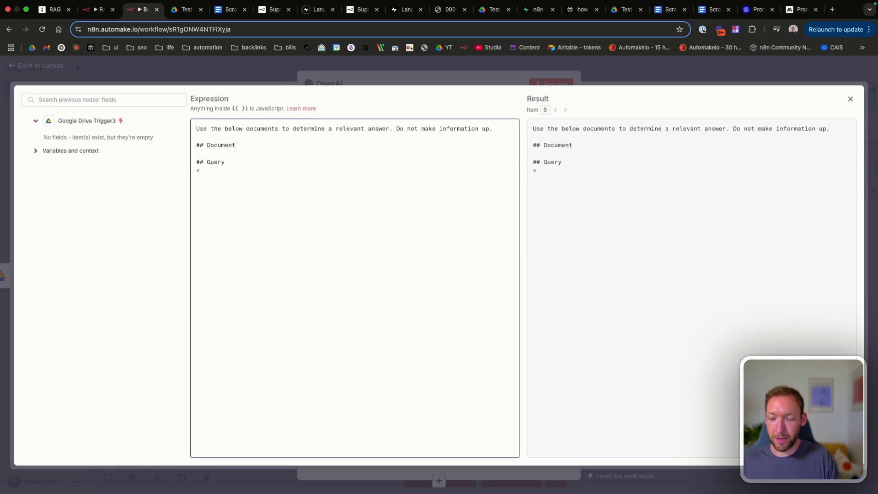
{"action": "key", "text": "BackSpace"}
{"action": "left_click", "coordinate": [849, 98]}
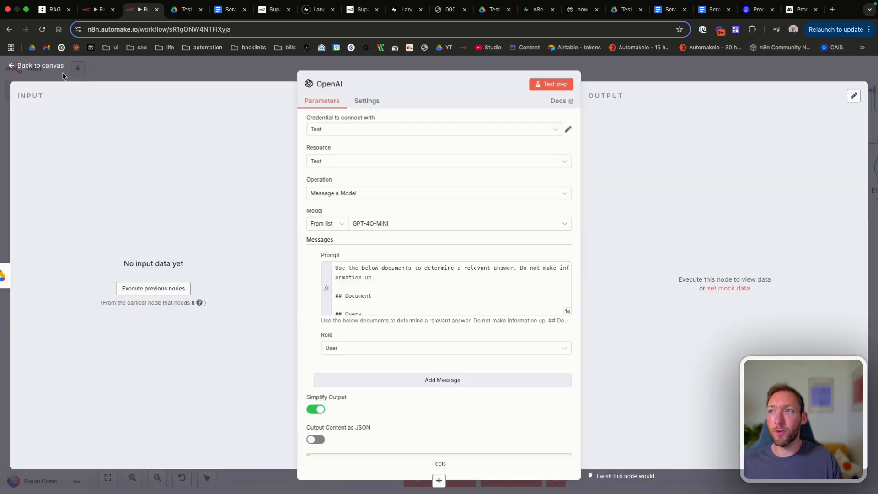
{"action": "left_click", "coordinate": [49, 67]}
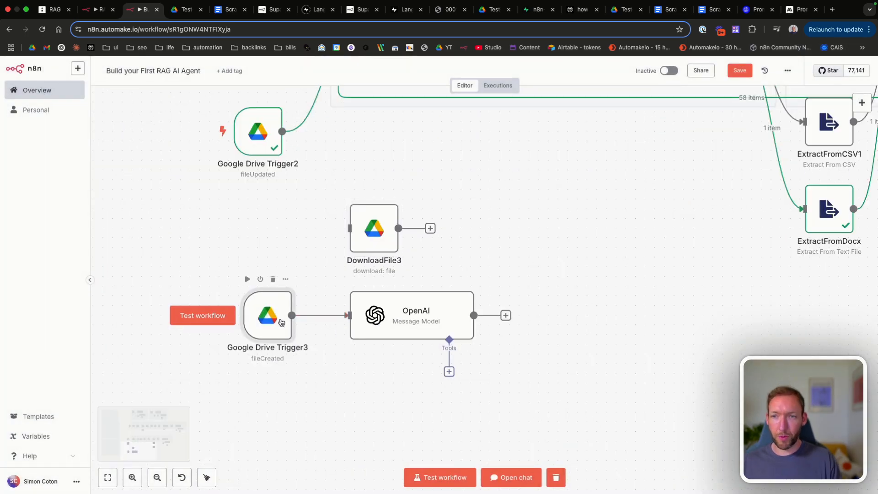
Step: Delete Google Drive Trigger3 from the workflow
{"action": "key", "text": "Delete"}
{"action": "type", "text": "chat"}
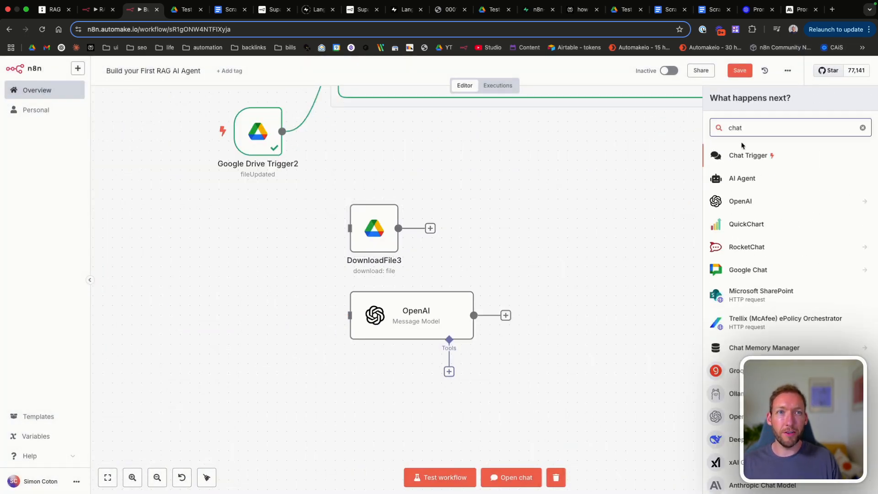
{"action": "left_click", "coordinate": [723, 157]}
{"action": "scroll", "coordinate": [416, 287], "scroll_direction": "down", "scroll_amount": 3}
{"action": "scroll", "coordinate": [416, 287], "scroll_direction": "up", "scroll_amount": 3}
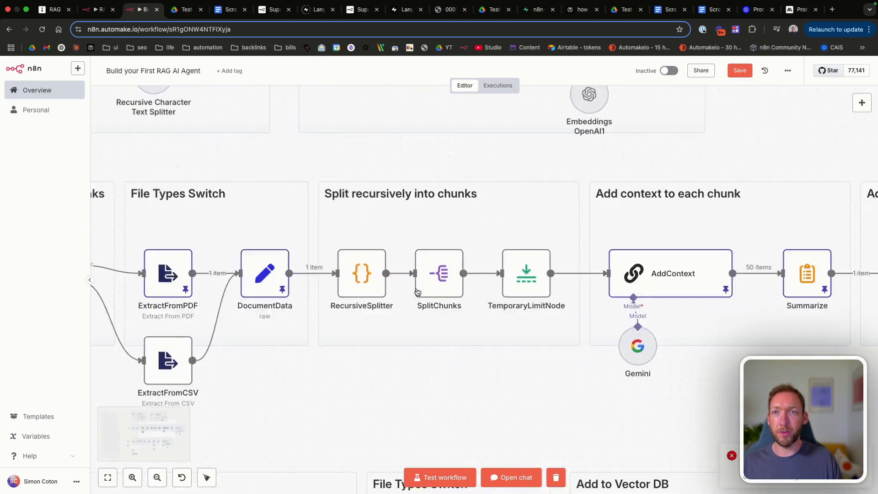
{"action": "scroll", "coordinate": [416, 291], "scroll_direction": "up", "scroll_amount": 4}
{"action": "scroll", "coordinate": [417, 291], "scroll_direction": "down", "scroll_amount": 4}
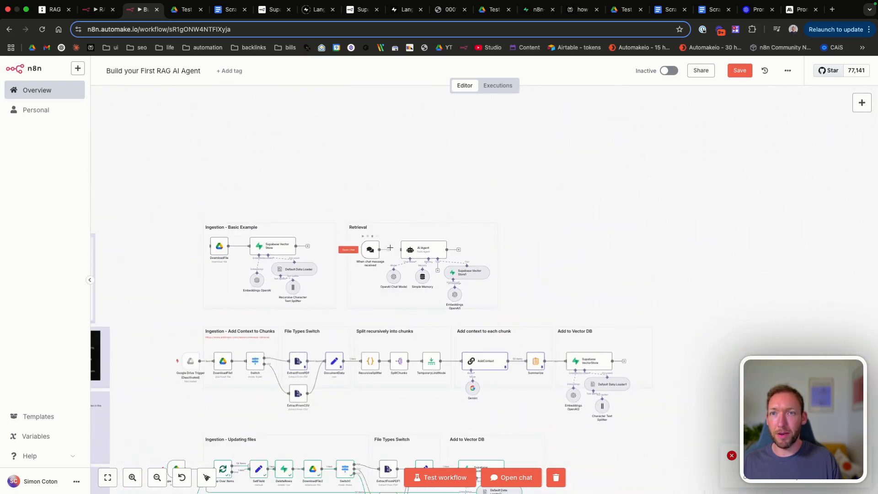
Step: Place the chat message trigger beside DownloadFile3 and connect it as its input
{"action": "left_click_drag", "start_coordinate": [371, 250], "coordinate": [272, 425]}
{"action": "scroll", "coordinate": [275, 431], "scroll_direction": "down", "scroll_amount": 4}
{"action": "scroll", "coordinate": [245, 394], "scroll_direction": "up", "scroll_amount": 4}
{"action": "left_click_drag", "start_coordinate": [322, 244], "coordinate": [185, 375]}
{"action": "left_click_drag", "start_coordinate": [277, 386], "coordinate": [334, 369]}
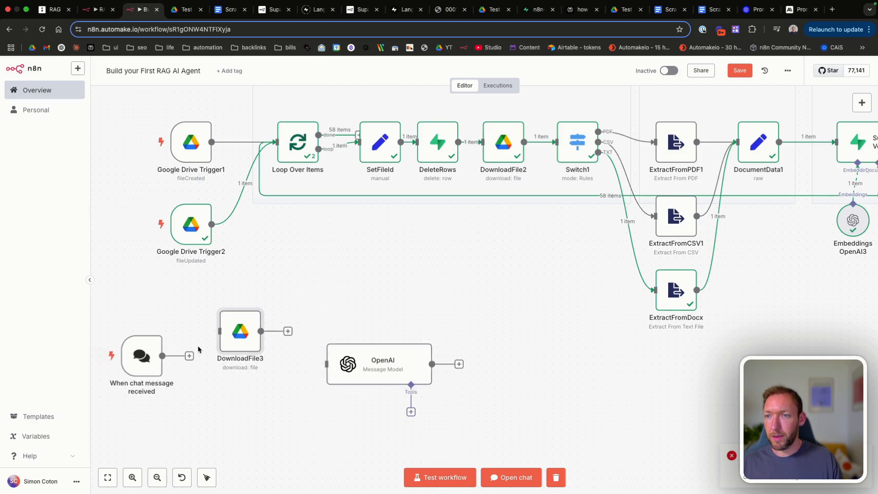
{"action": "left_click_drag", "start_coordinate": [191, 357], "coordinate": [215, 361]}
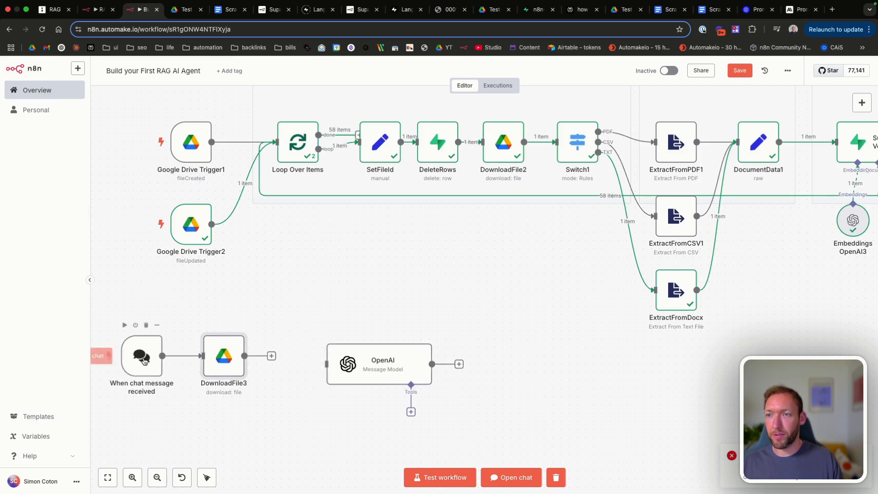
{"action": "left_click_drag", "start_coordinate": [142, 361], "coordinate": [135, 370]}
{"action": "left_click_drag", "start_coordinate": [231, 369], "coordinate": [216, 377]}
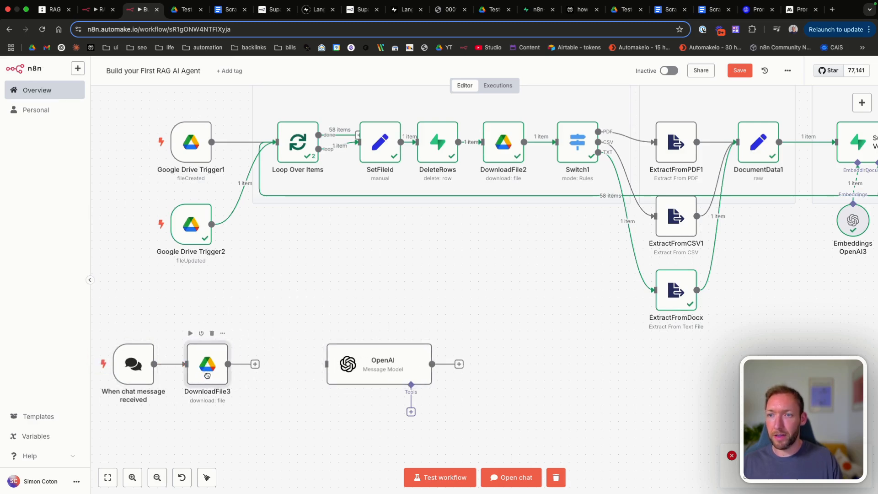
Step: Add an Extract from PDF node after DownloadFile3
{"action": "left_click", "coordinate": [255, 364]}
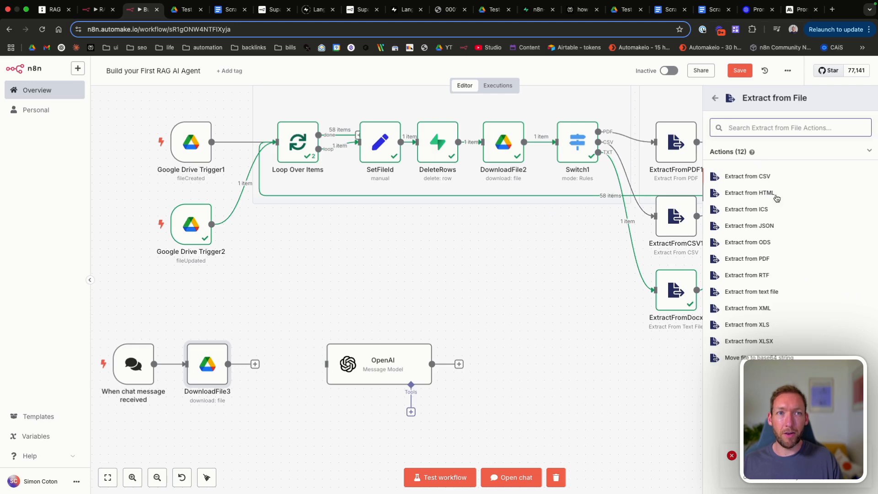
{"action": "left_click", "coordinate": [764, 258]}
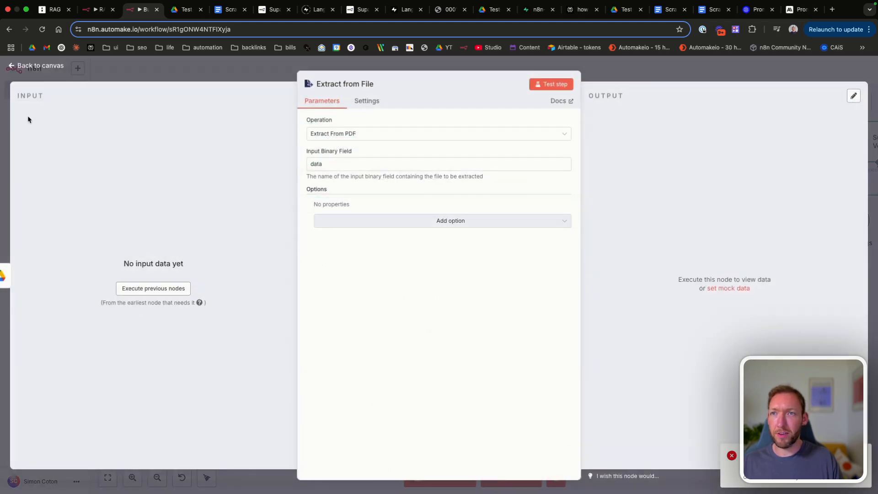
{"action": "left_click", "coordinate": [40, 68]}
{"action": "left_click", "coordinate": [304, 364]}
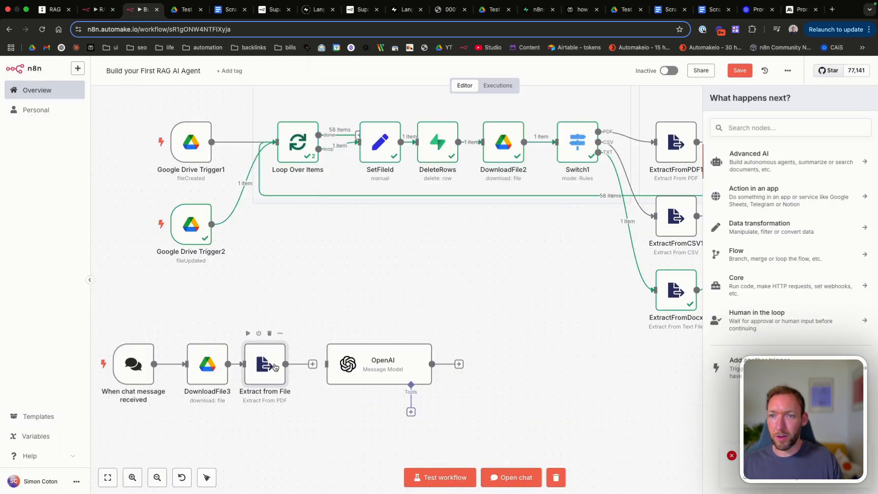
Step: Connect Extract from File to OpenAI and insert the extracted text expression under Document
{"action": "left_click_drag", "start_coordinate": [312, 365], "coordinate": [340, 367]}
{"action": "scroll", "coordinate": [340, 367], "scroll_direction": "down", "scroll_amount": 1}
{"action": "scroll", "coordinate": [340, 367], "scroll_direction": "left", "scroll_amount": 1}
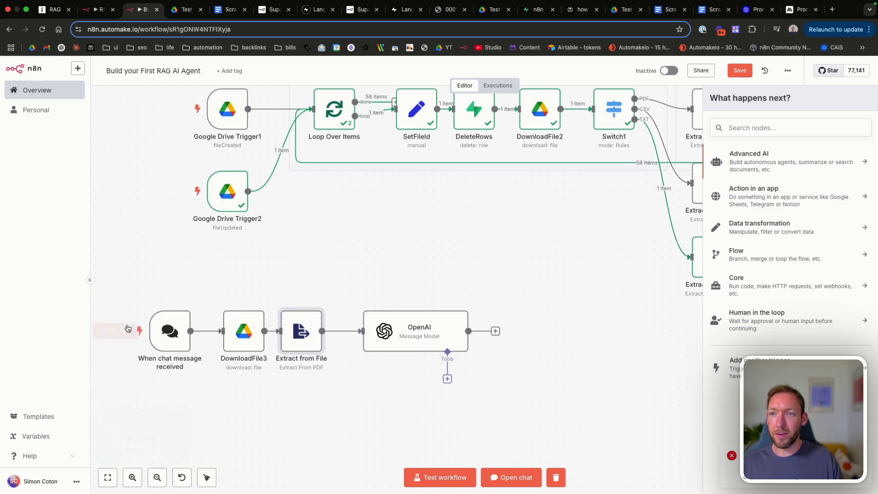
{"action": "left_click", "coordinate": [427, 312]}
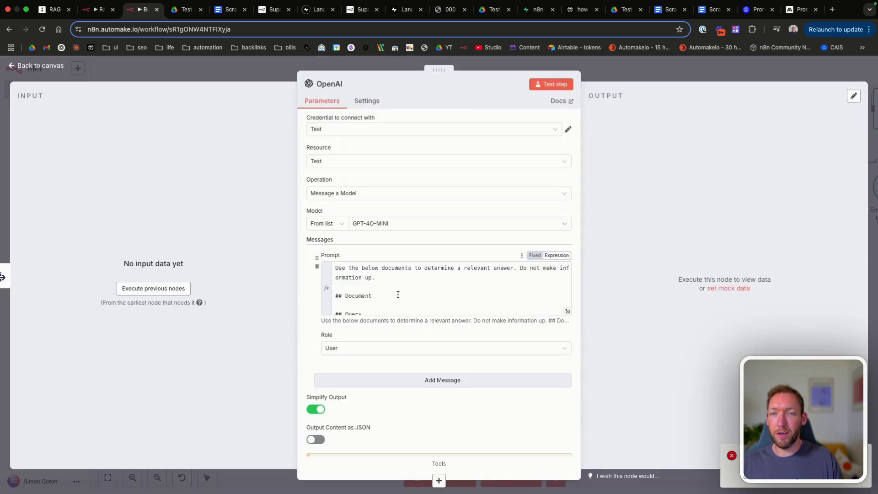
{"action": "scroll", "coordinate": [396, 293], "scroll_direction": "down", "scroll_amount": 3}
{"action": "left_click", "coordinate": [396, 268]}
{"action": "type", "text": "{"}
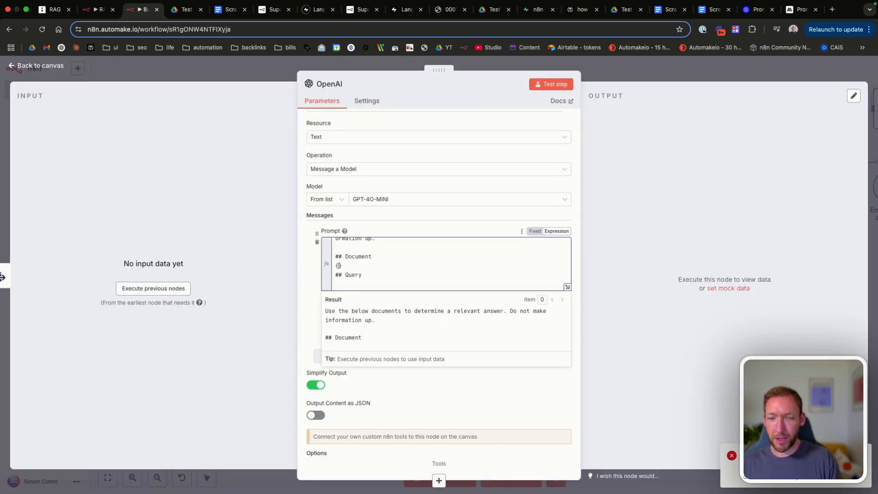
{"action": "type", "text": "{"}
{"action": "type", "text": "$('Extract from File').item.json.text"}
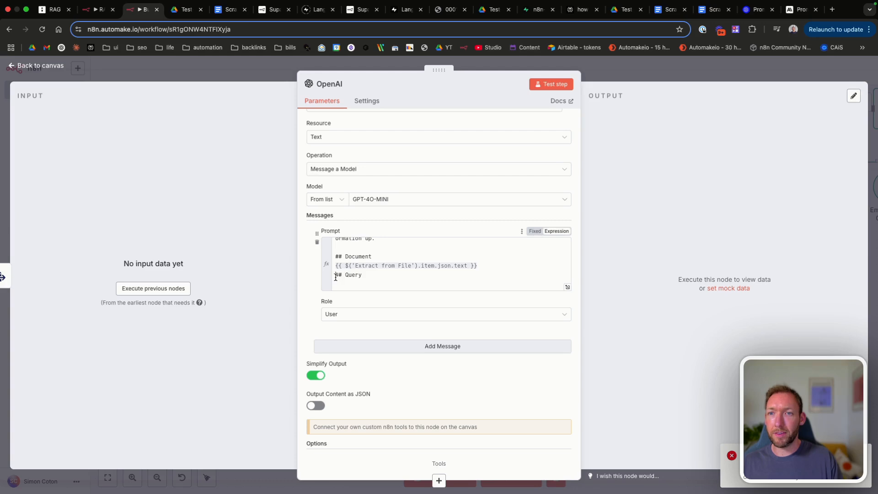
Step: Insert {{ $('When chat message received').item.json.chatInput }} under the Query heading
{"action": "left_click", "coordinate": [336, 277]}
{"action": "key", "text": "Return"}
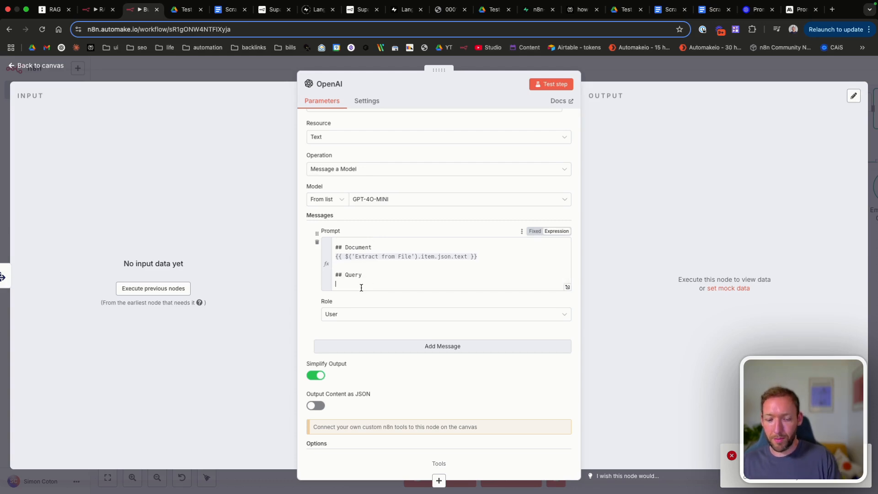
{"action": "type", "text": "{{"}
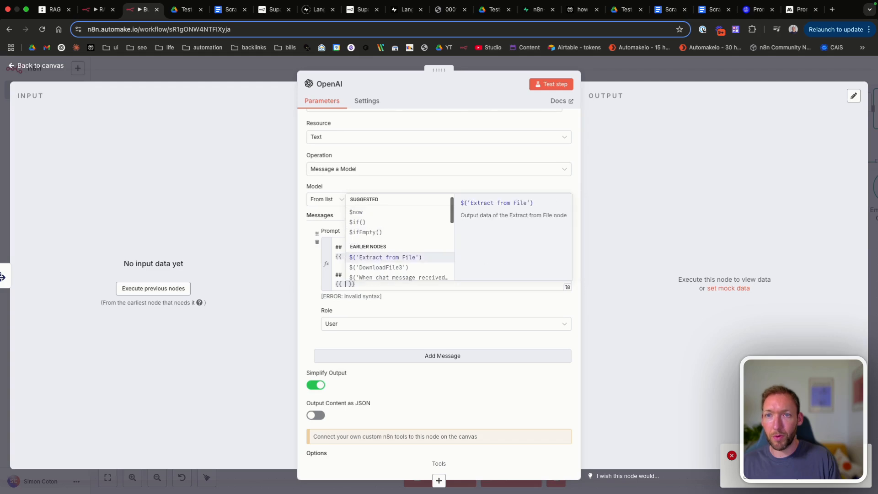
{"action": "key", "text": "Down"}
{"action": "key", "text": "Return"}
{"action": "type", "text": "."}
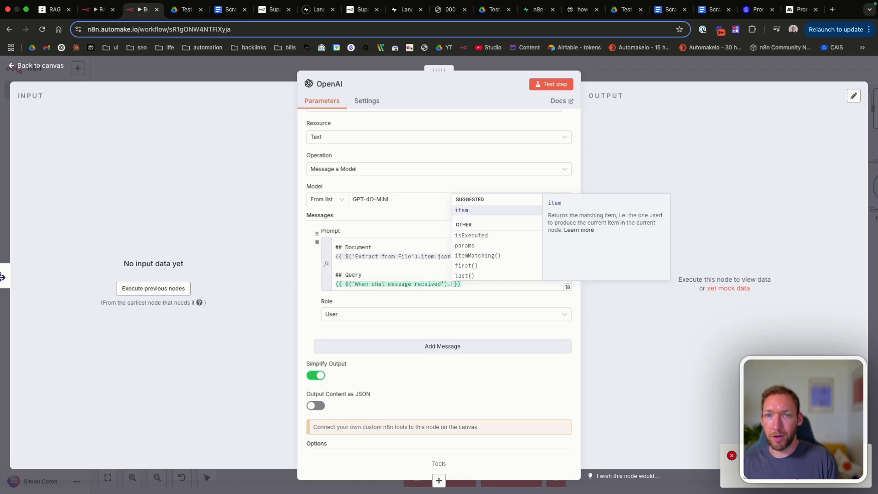
{"action": "key", "text": "Return"}
{"action": "type", "text": ".json."}
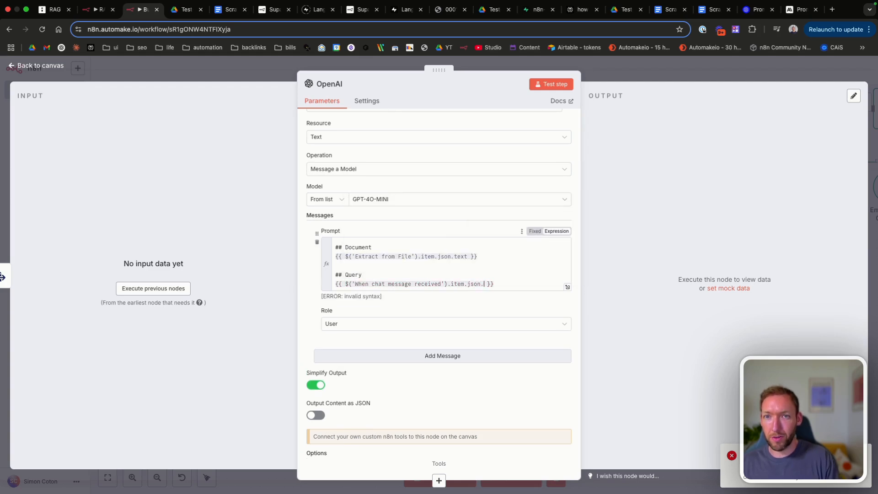
{"action": "type", "text": "chatIn"}
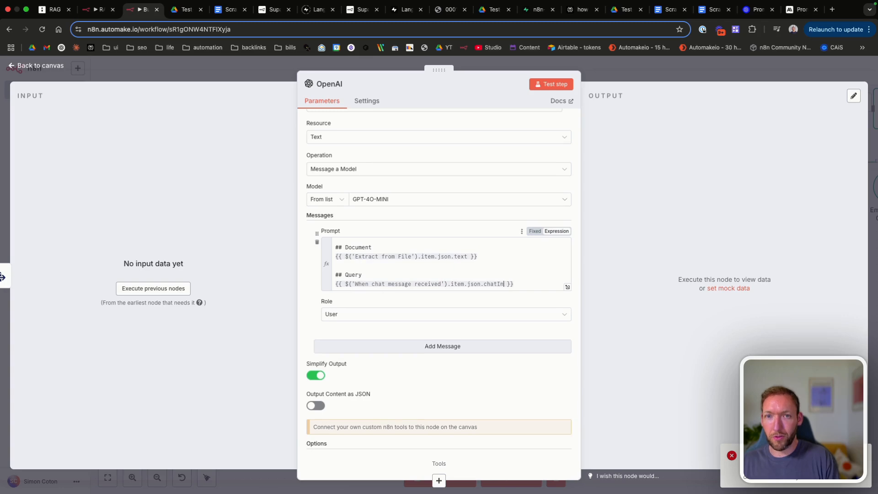
{"action": "type", "text": "put"}
{"action": "key", "text": "Escape"}
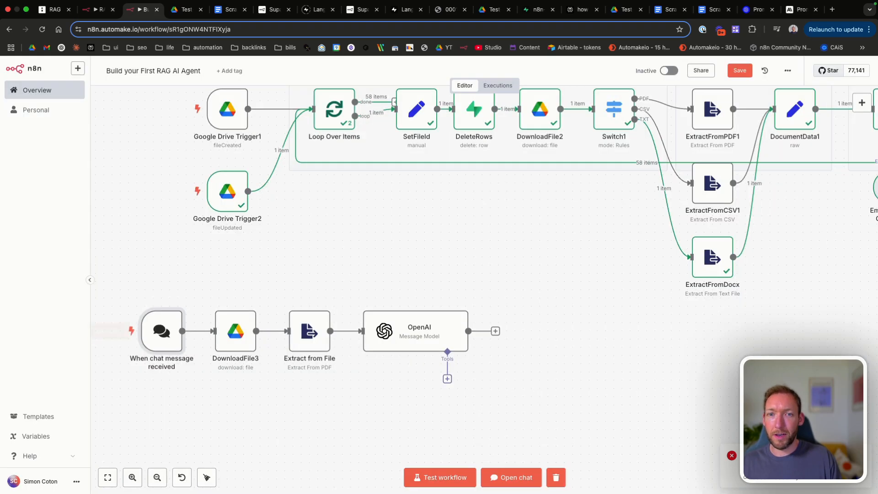
Step: Set DownloadFile3 to fetch by URL and copy the Netflix 10-K PDF link from Google Drive
{"action": "left_click", "coordinate": [511, 483]}
{"action": "scroll", "coordinate": [243, 297], "scroll_direction": "down", "scroll_amount": 2}
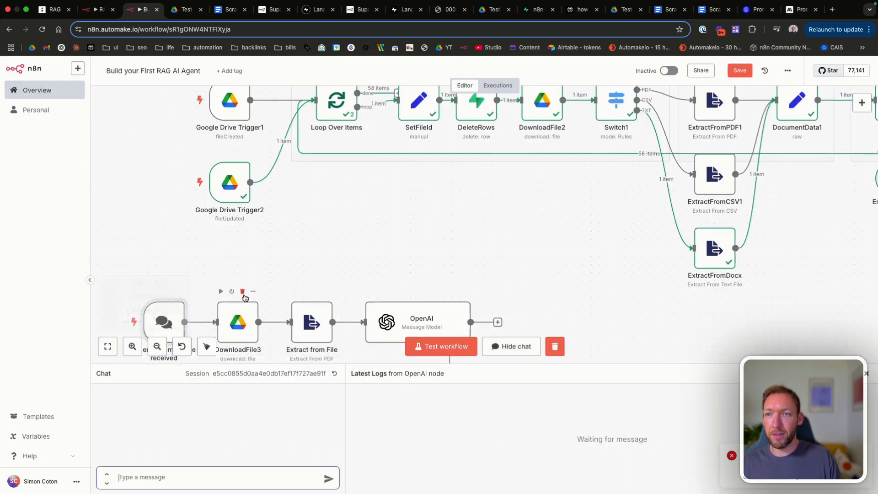
{"action": "double_click", "coordinate": [241, 298]}
{"action": "left_click", "coordinate": [327, 223]}
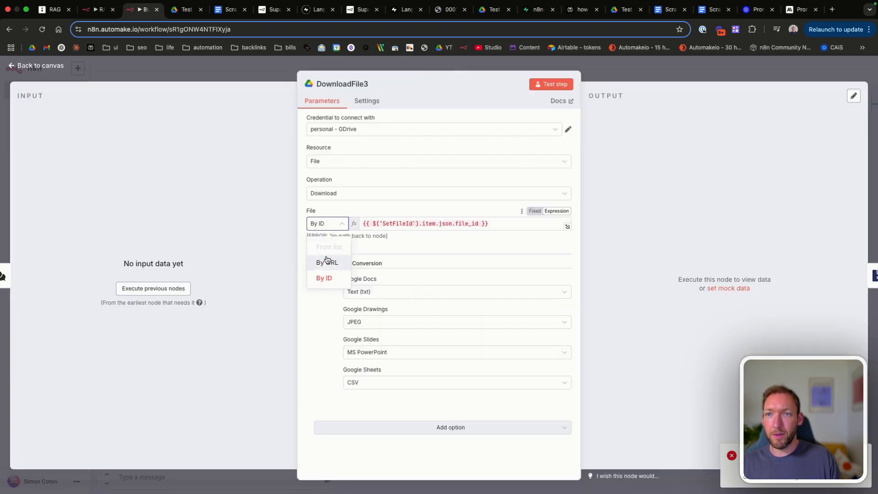
{"action": "left_click", "coordinate": [327, 261]}
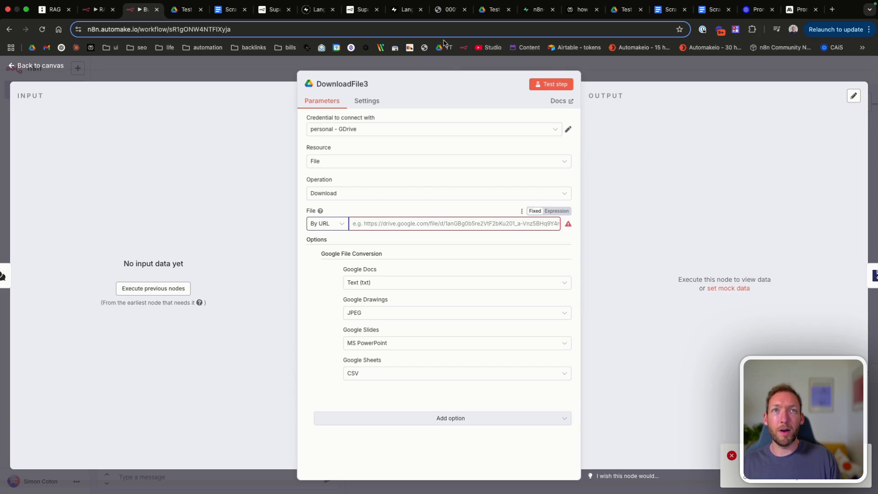
{"action": "left_click", "coordinate": [621, 9]}
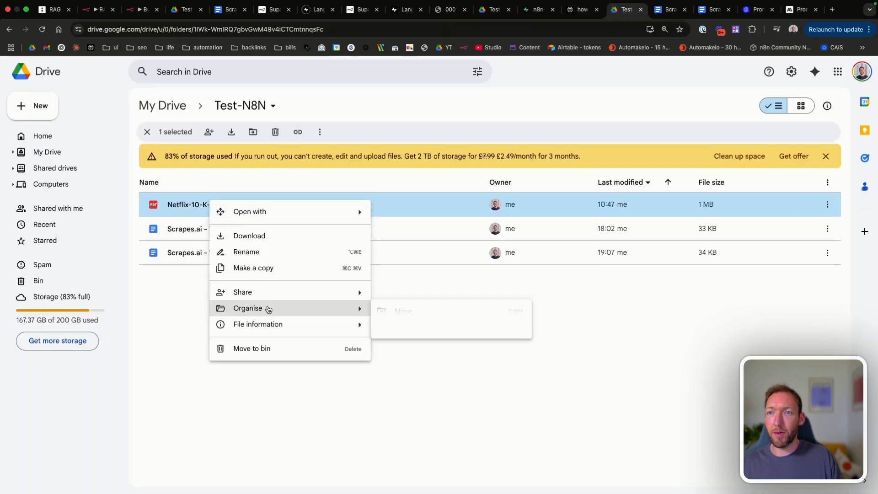
{"action": "mouse_move", "coordinate": [320, 291]}
{"action": "left_click", "coordinate": [403, 311]}
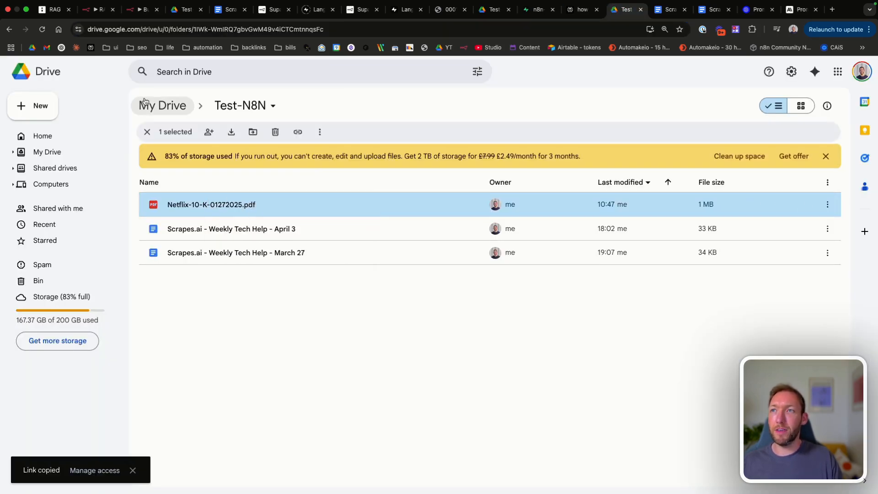
{"action": "left_click", "coordinate": [134, 13]}
Step: Send 'hello' as a test chat message to run the workflow
{"action": "left_click", "coordinate": [121, 477]}
{"action": "type", "text": "h"}
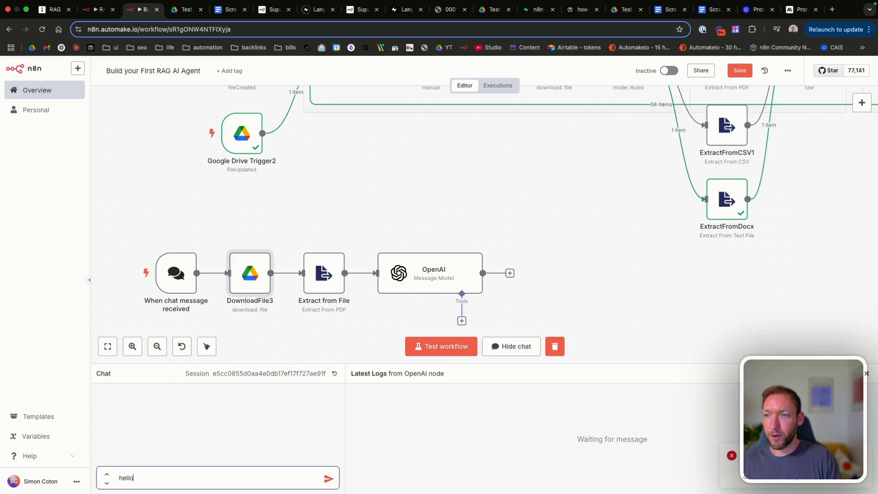
{"action": "type", "text": "ello"}
{"action": "key", "text": "Return"}
{"action": "scroll", "coordinate": [340, 236], "scroll_direction": "down", "scroll_amount": 3}
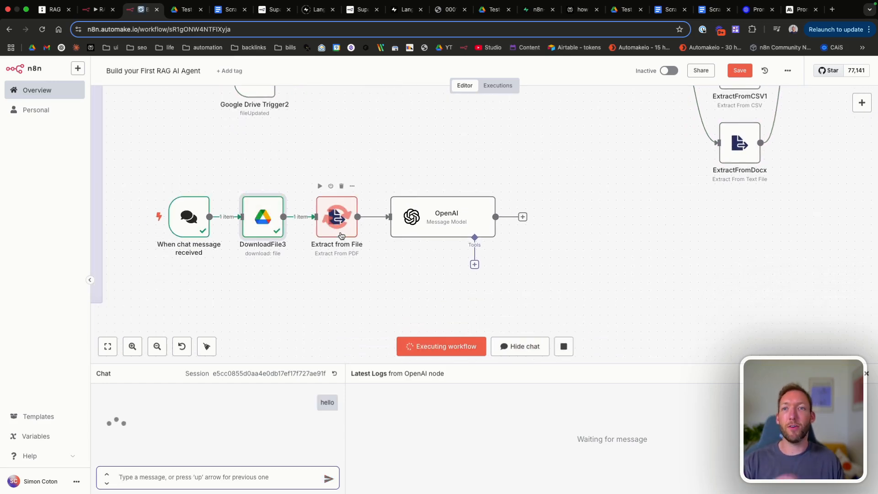
Step: Inspect the OpenAI node's expanded prompt to confirm it holds the full 10-K text and 'hello'
{"action": "double_click", "coordinate": [447, 222]}
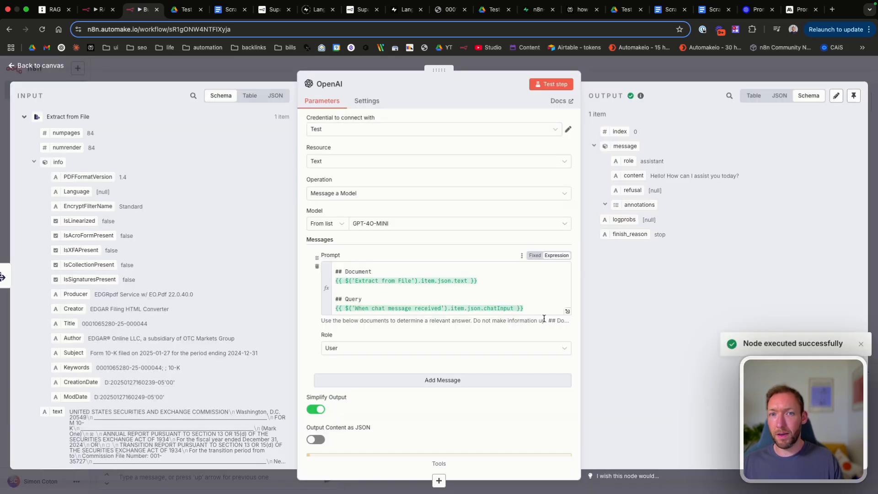
{"action": "left_click", "coordinate": [567, 311]}
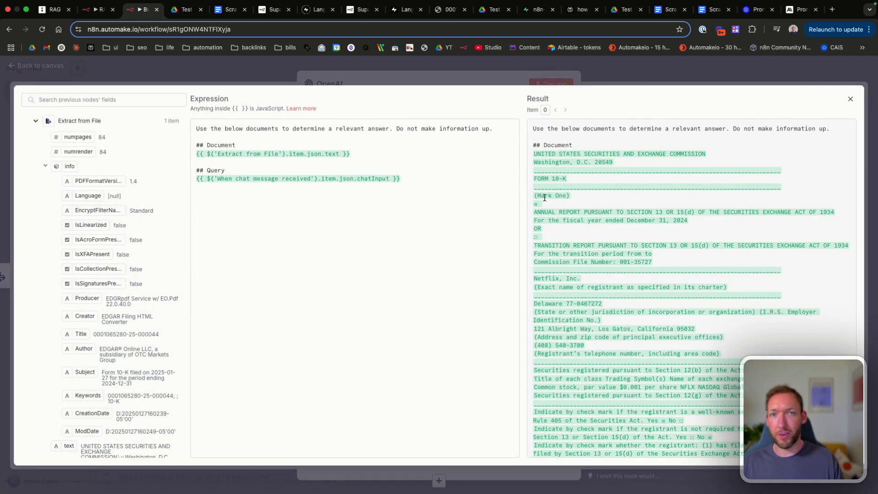
{"action": "scroll", "coordinate": [587, 241], "scroll_direction": "down", "scroll_amount": 15}
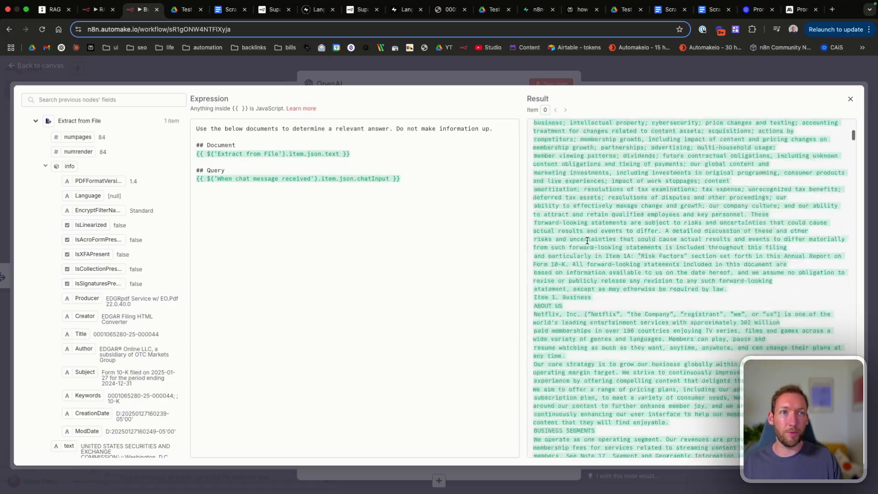
{"action": "scroll", "coordinate": [587, 241], "scroll_direction": "down", "scroll_amount": 20}
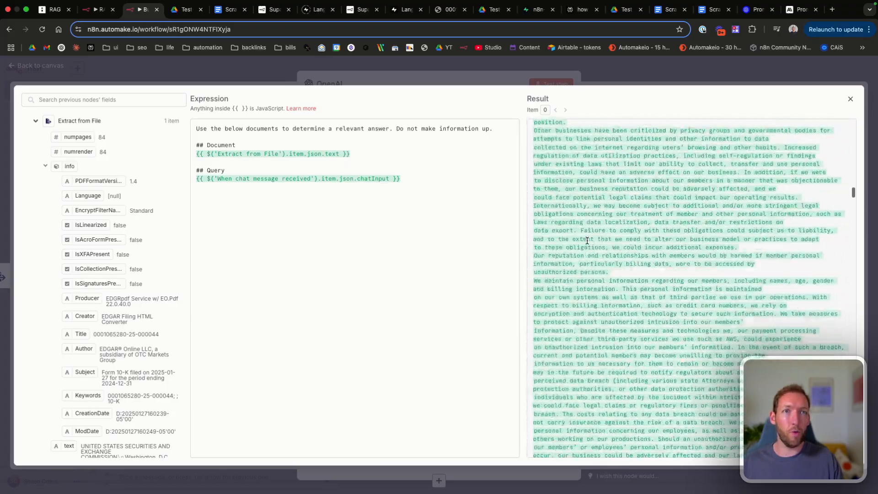
{"action": "scroll", "coordinate": [586, 241], "scroll_direction": "down", "scroll_amount": 10}
{"action": "left_click_drag", "start_coordinate": [852, 215], "coordinate": [854, 485]}
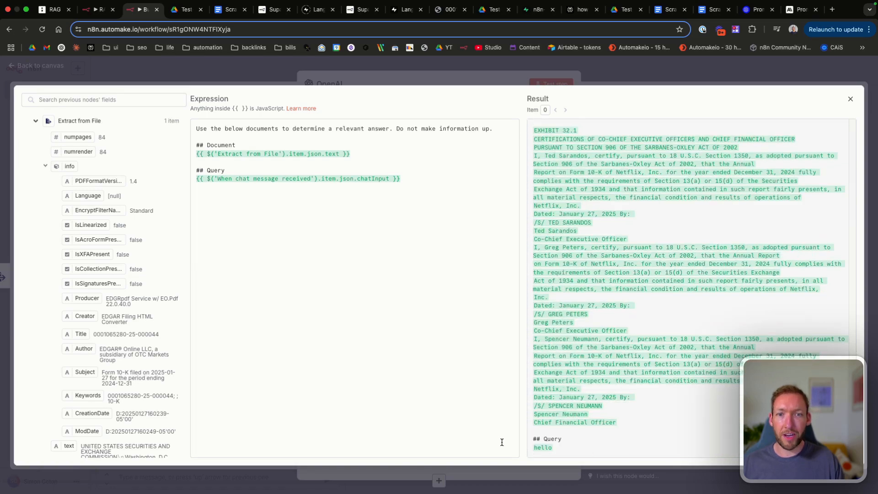
{"action": "left_click", "coordinate": [850, 104]}
Step: Ask the workflow chat '2024 revenue streaming numbers'
{"action": "key", "text": "Escape"}
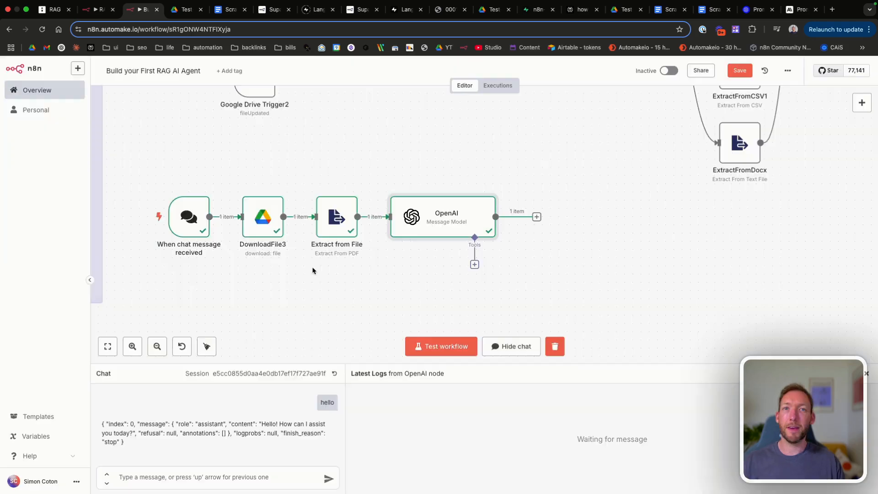
{"action": "left_click", "coordinate": [195, 470]}
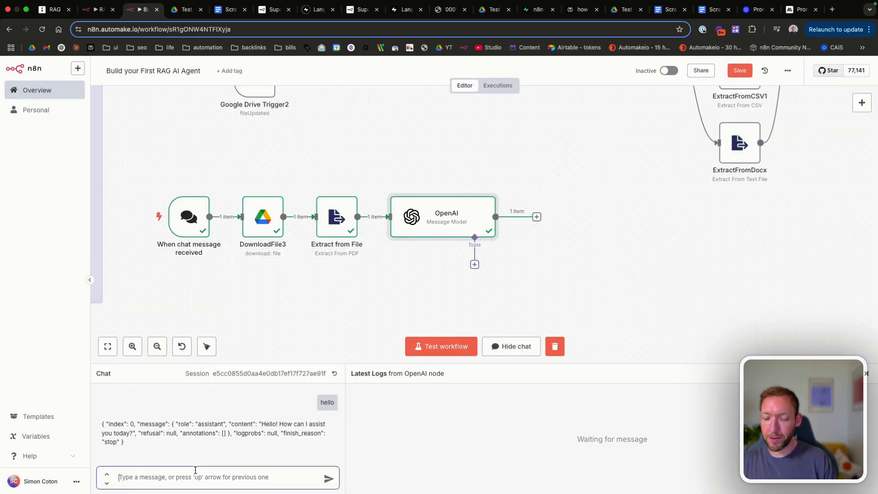
{"action": "type", "text": "2024"}
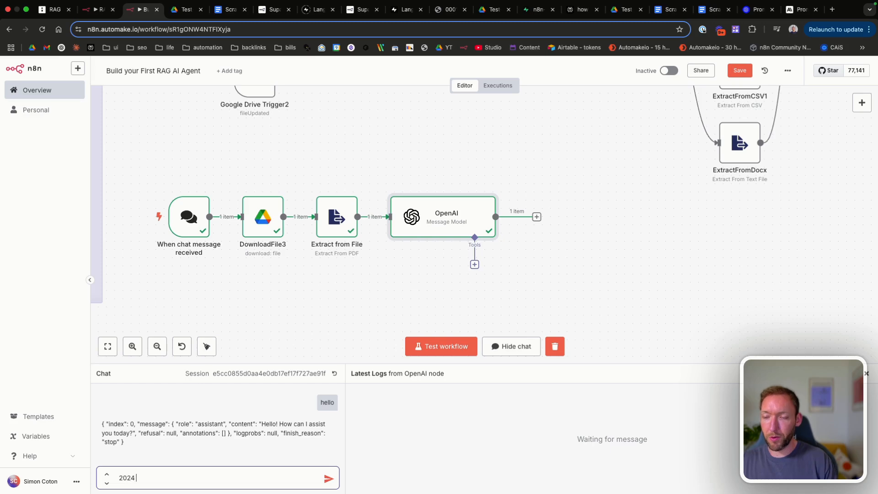
{"action": "type", "text": " revenue streaming "}
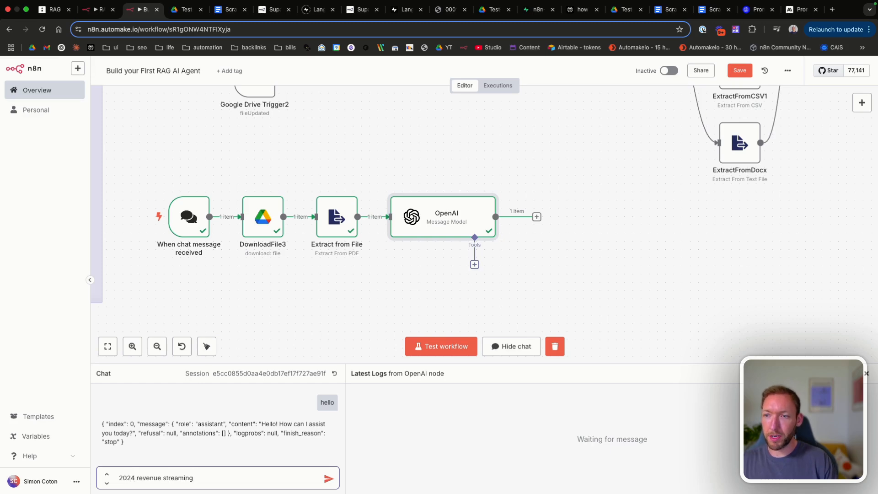
{"action": "type", "text": "numbers"}
{"action": "key", "text": "Return"}
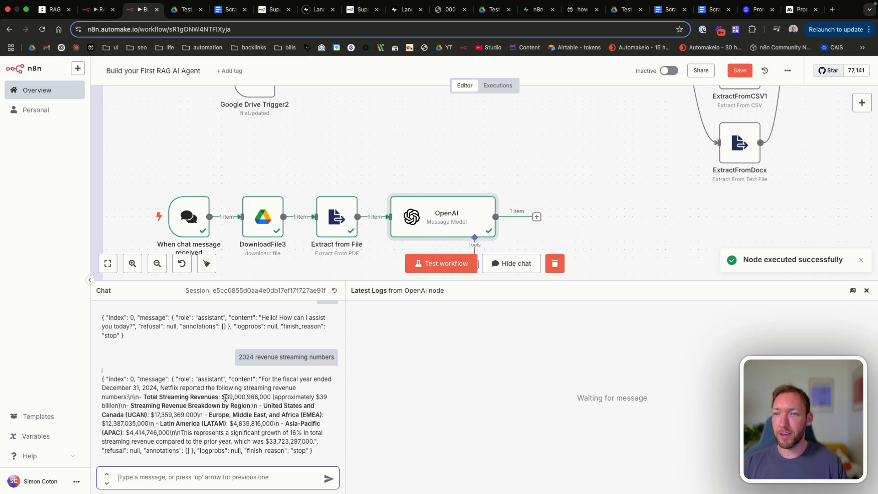
Step: Highlight the $39,000,966,000 total and regional breakdown in the answer, then open the OpenAI node
{"action": "left_click_drag", "start_coordinate": [225, 397], "coordinate": [270, 396]}
{"action": "left_click", "coordinate": [260, 395]}
{"action": "left_click", "coordinate": [269, 396]}
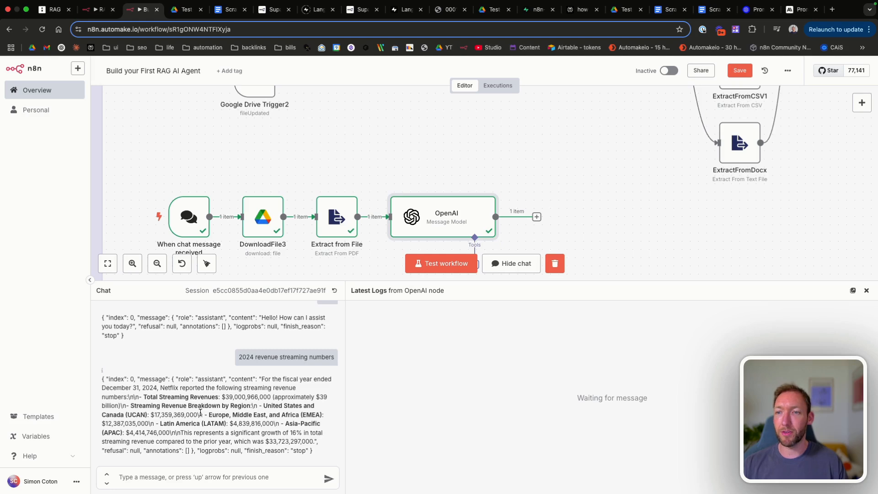
{"action": "left_click_drag", "start_coordinate": [136, 387], "coordinate": [257, 407]}
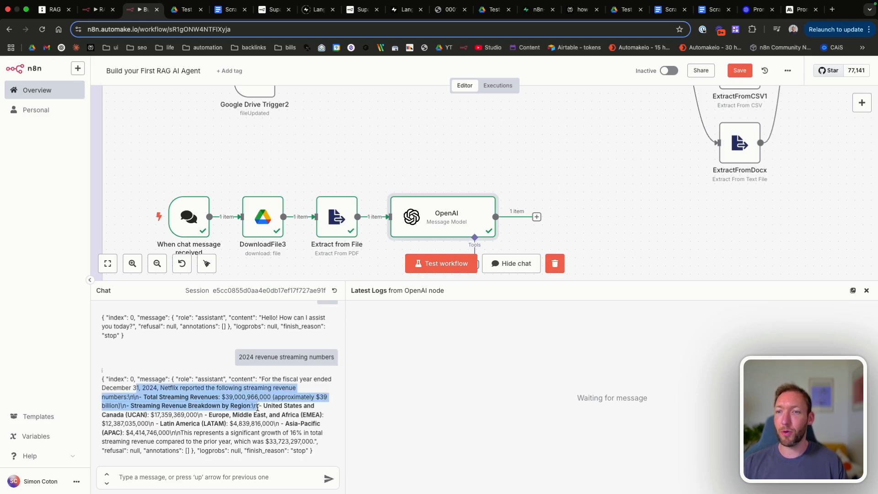
{"action": "left_click", "coordinate": [277, 434]}
{"action": "left_click_drag", "start_coordinate": [142, 388], "coordinate": [293, 441]}
{"action": "left_click", "coordinate": [291, 443]}
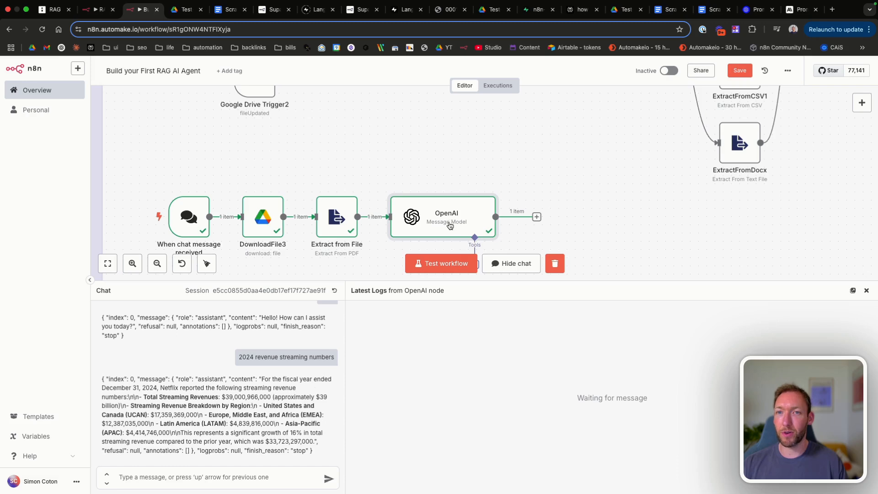
{"action": "double_click", "coordinate": [470, 204]}
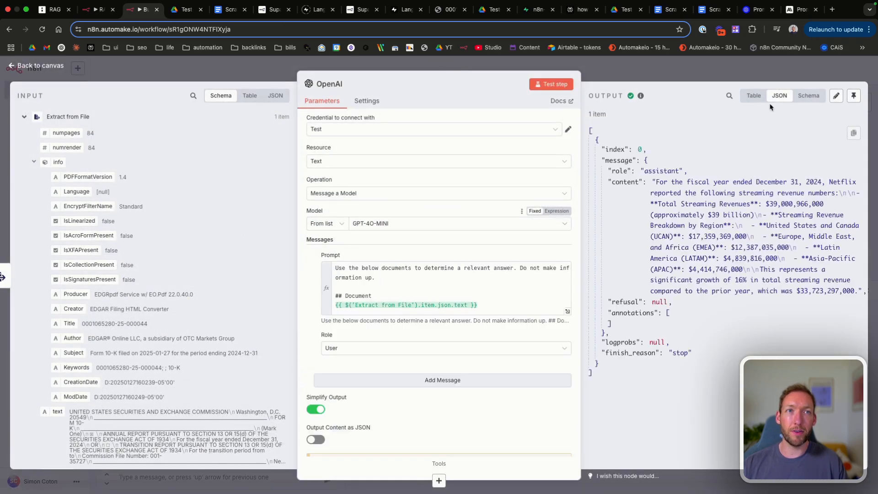
Step: Disable Simplify Output, rerun the OpenAI step, and locate the 60544 cached prompt tokens
{"action": "left_click", "coordinate": [810, 96]}
{"action": "scroll", "coordinate": [320, 329], "scroll_direction": "down", "scroll_amount": 2}
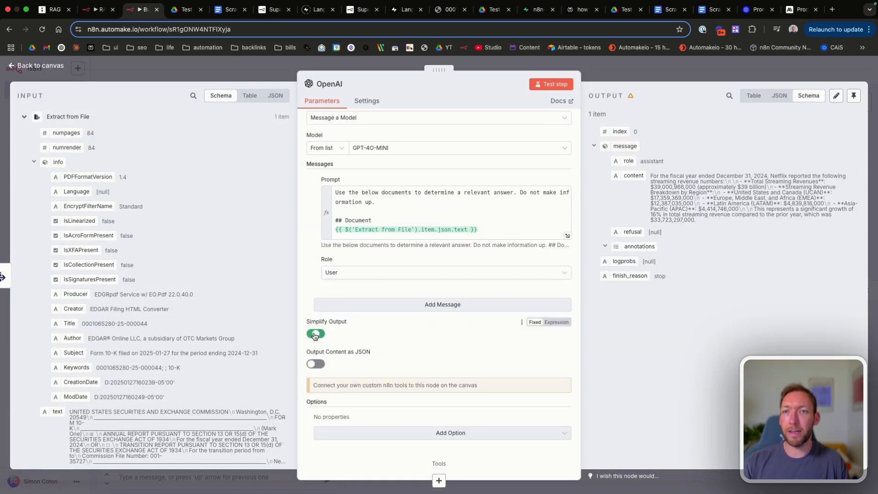
{"action": "left_click", "coordinate": [315, 333]}
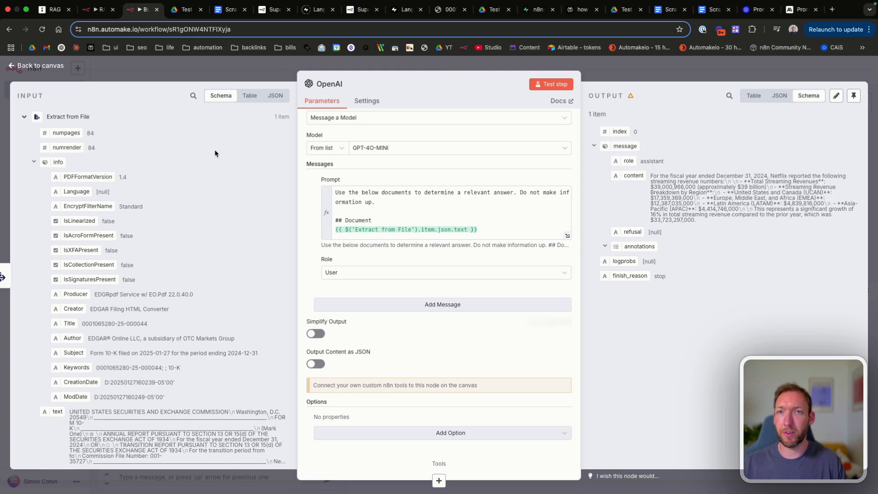
{"action": "left_click", "coordinate": [540, 88]}
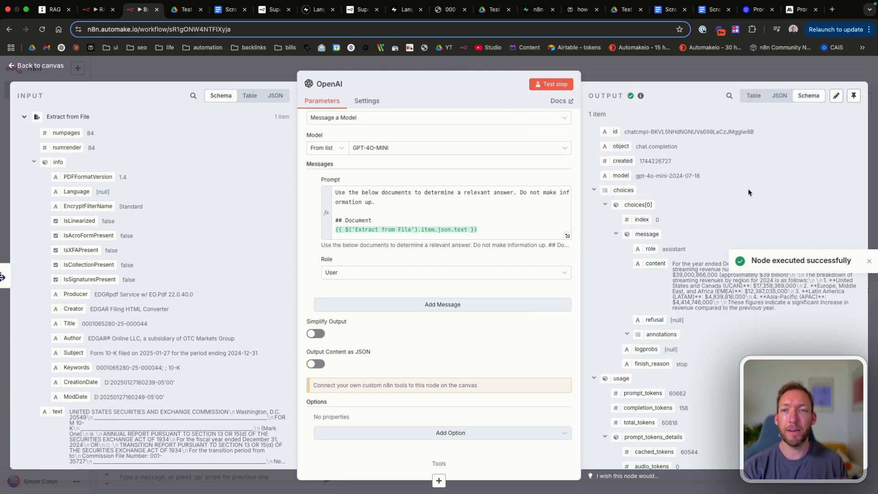
{"action": "scroll", "coordinate": [675, 294], "scroll_direction": "down", "scroll_amount": 5}
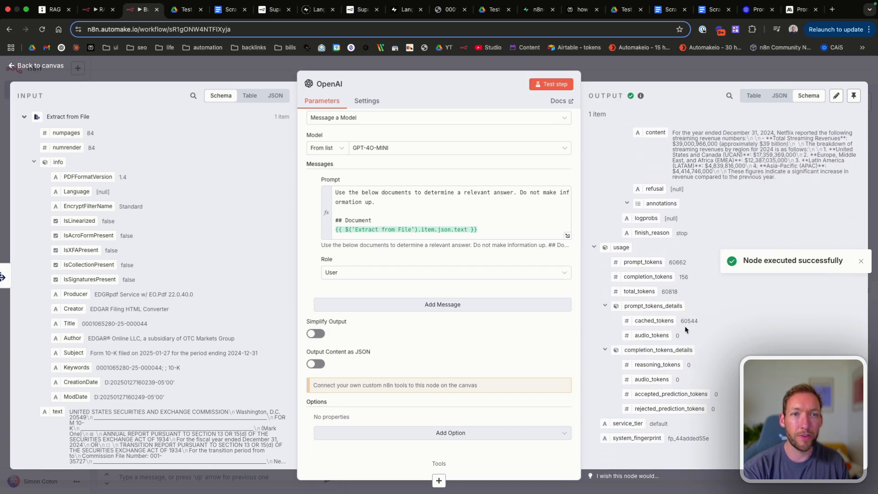
{"action": "double_click", "coordinate": [688, 322]}
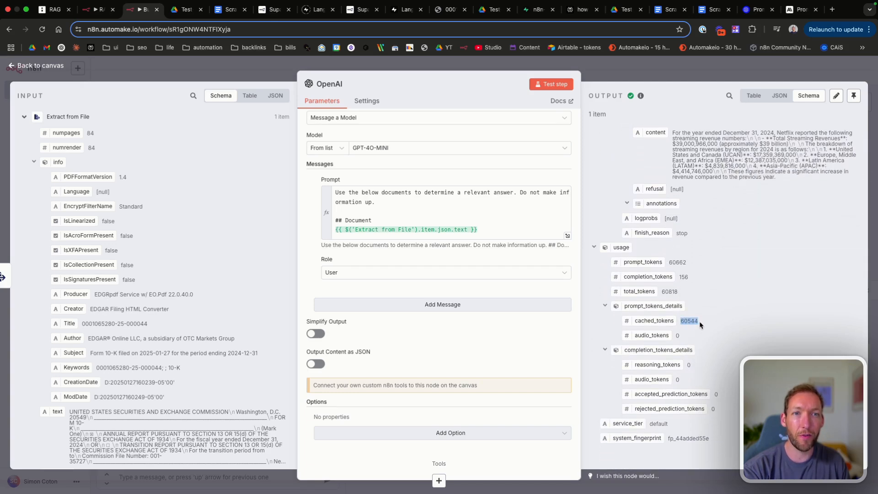
{"action": "left_click_drag", "start_coordinate": [663, 291], "coordinate": [686, 292]}
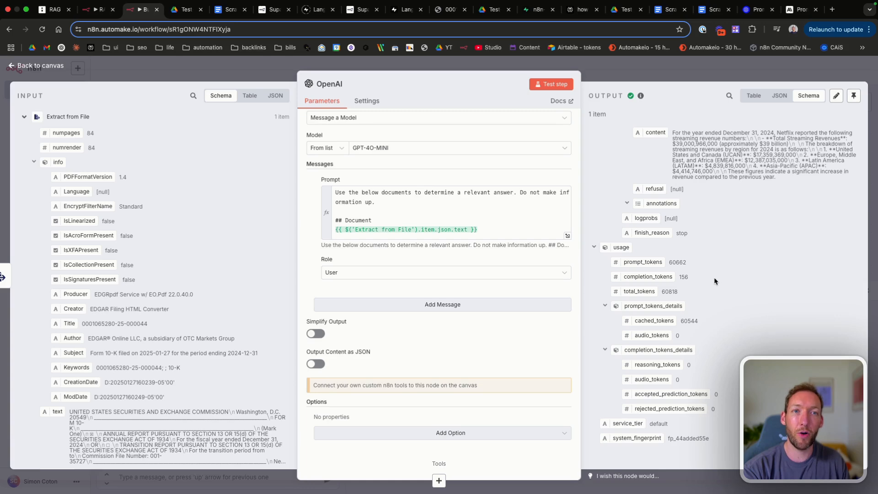
{"action": "scroll", "coordinate": [714, 280], "scroll_direction": "up", "scroll_amount": 1}
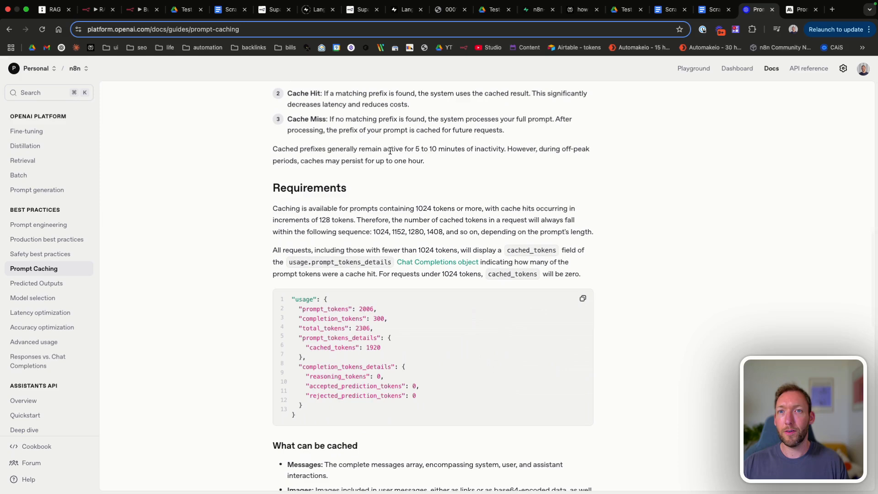
Step: Highlight how long cached prefixes stay active on the caching comparison board
{"action": "left_click_drag", "start_coordinate": [399, 147], "coordinate": [553, 147]}
Step: Highlight the 5–10 minute cache lifetime sentence in OpenAI's guide, then return to 'RAG - n8n'
{"action": "left_click", "coordinate": [387, 146]}
{"action": "left_click_drag", "start_coordinate": [416, 149], "coordinate": [468, 159]}
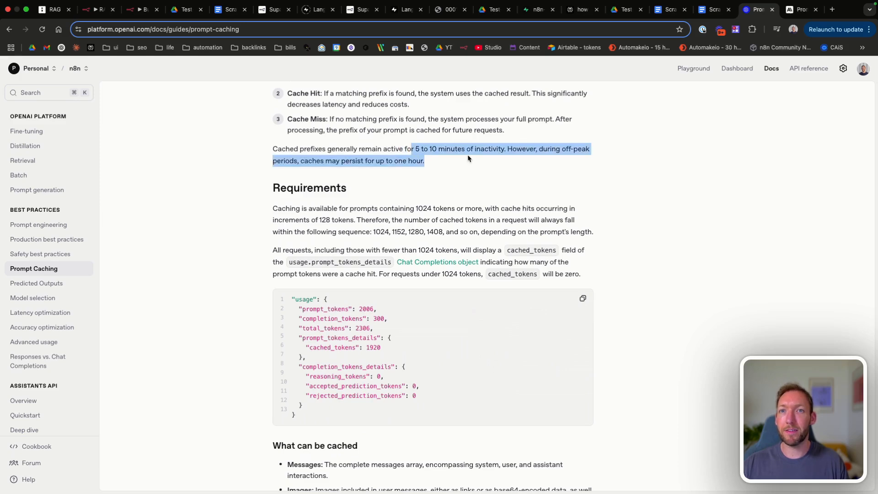
{"action": "left_click", "coordinate": [468, 160]}
{"action": "scroll", "coordinate": [468, 159], "scroll_direction": "up", "scroll_amount": 1}
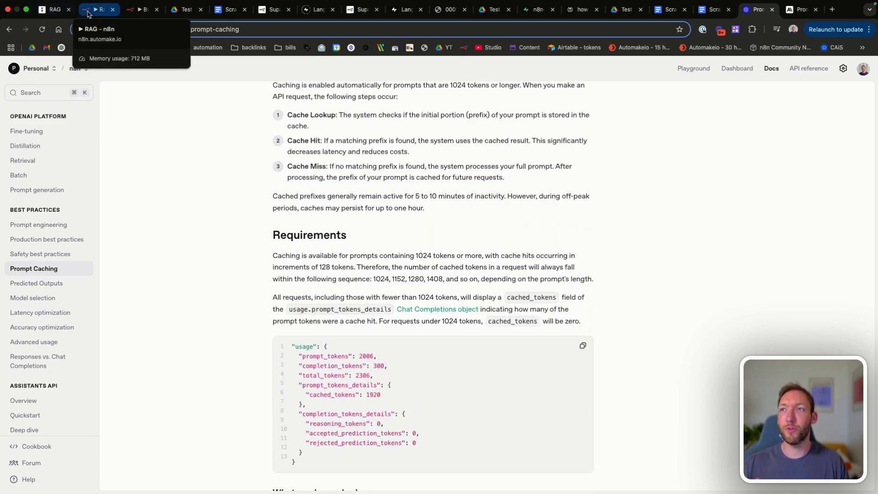
{"action": "left_click", "coordinate": [52, 10]}
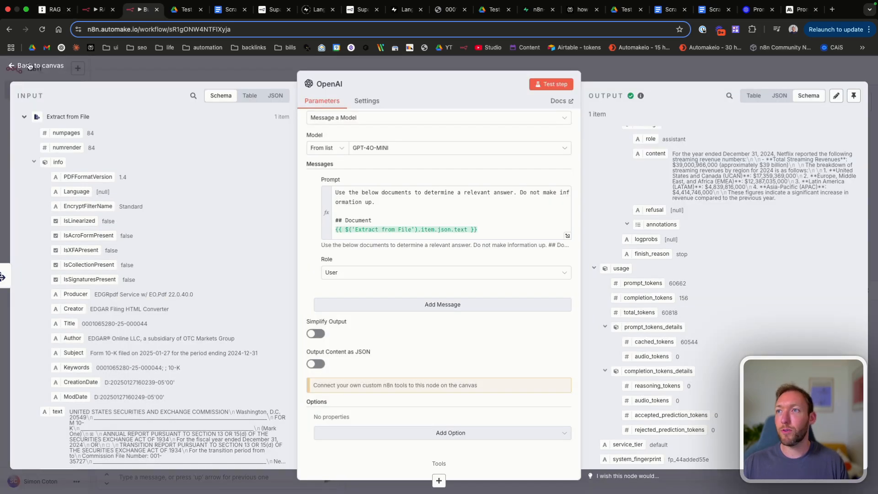
Step: Close the OpenAI node and shrink the chat panel to enlarge the canvas
{"action": "left_click", "coordinate": [29, 66]}
{"action": "scroll", "coordinate": [460, 256], "scroll_direction": "down", "scroll_amount": 1}
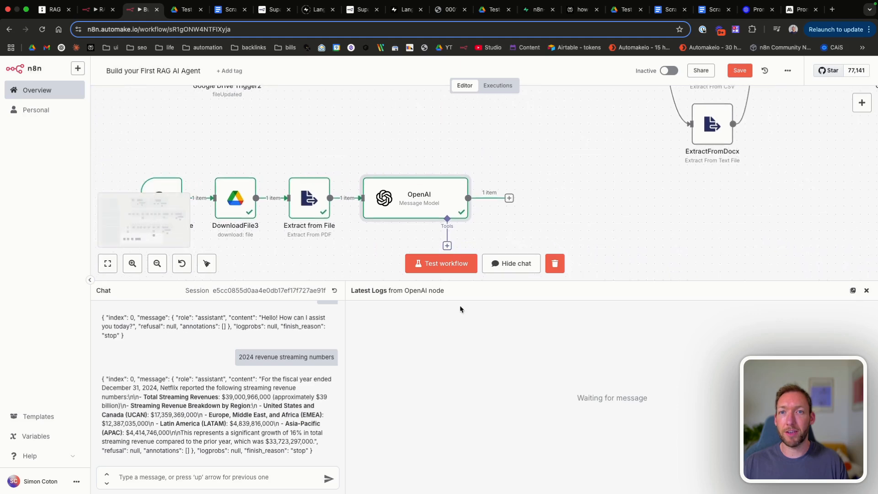
{"action": "left_click_drag", "start_coordinate": [466, 280], "coordinate": [467, 356]}
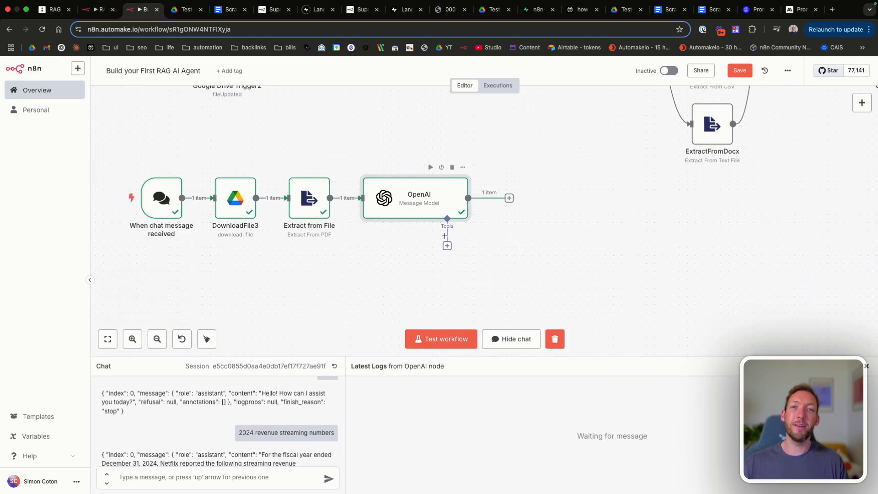
Step: Recheck the OpenAI node's output, then return to the canvas and pan across the workflow
{"action": "double_click", "coordinate": [435, 192]}
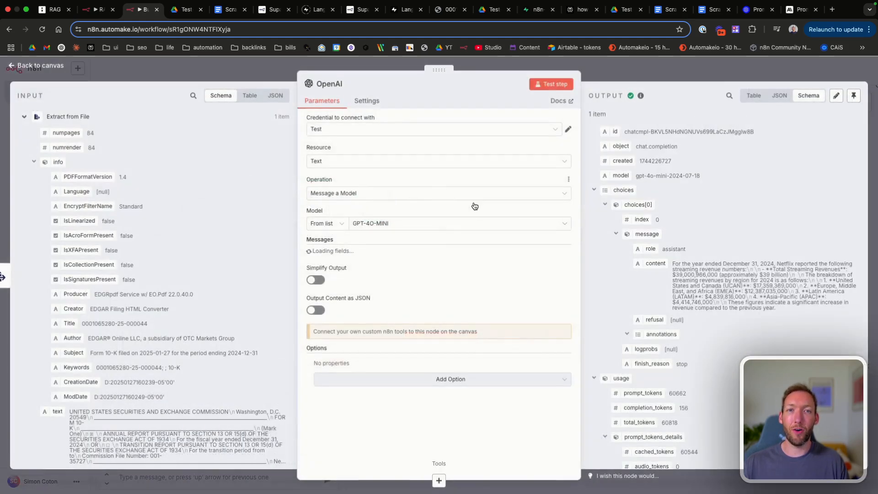
{"action": "scroll", "coordinate": [735, 327], "scroll_direction": "down", "scroll_amount": 5}
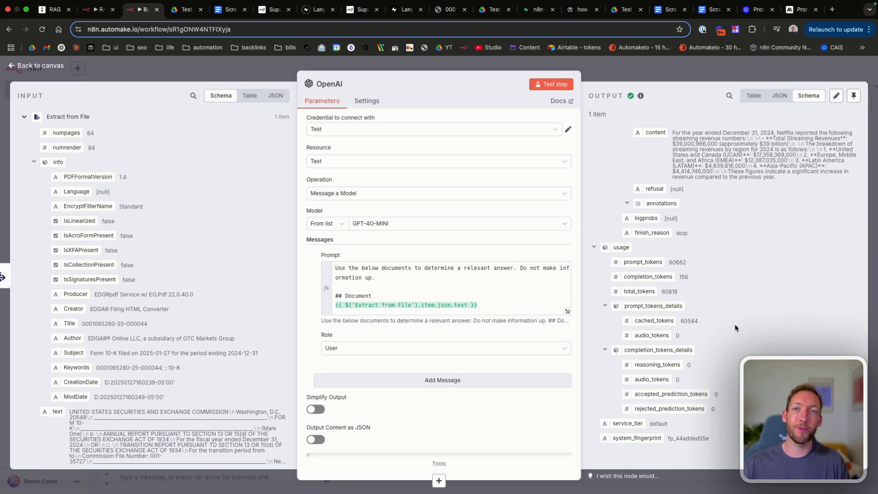
{"action": "left_click", "coordinate": [60, 66]}
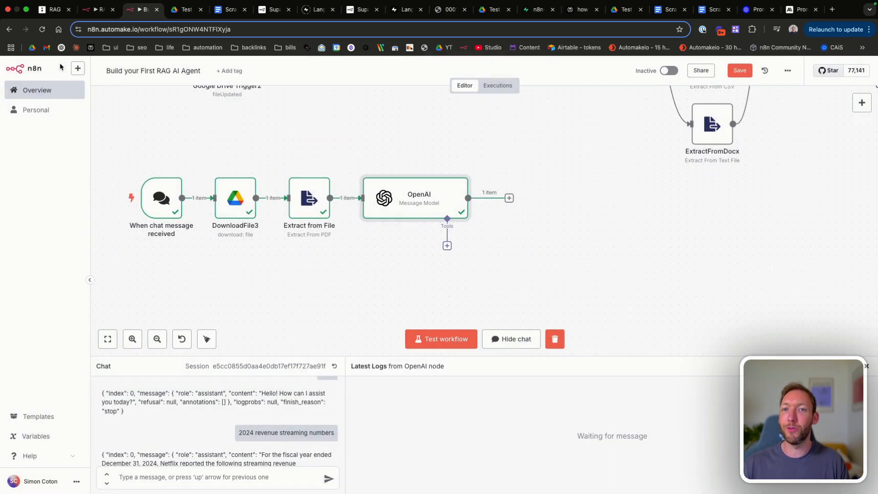
{"action": "scroll", "coordinate": [551, 251], "scroll_direction": "right", "scroll_amount": 1}
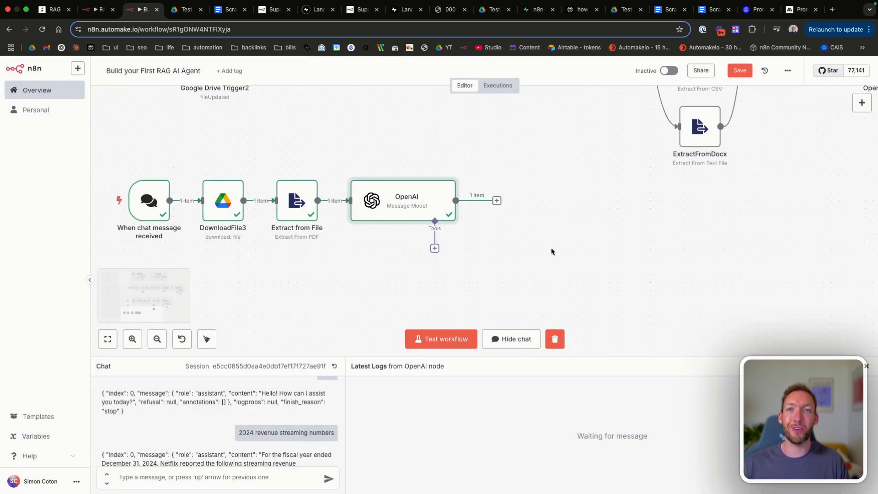
{"action": "scroll", "coordinate": [312, 247], "scroll_direction": "left", "scroll_amount": 1}
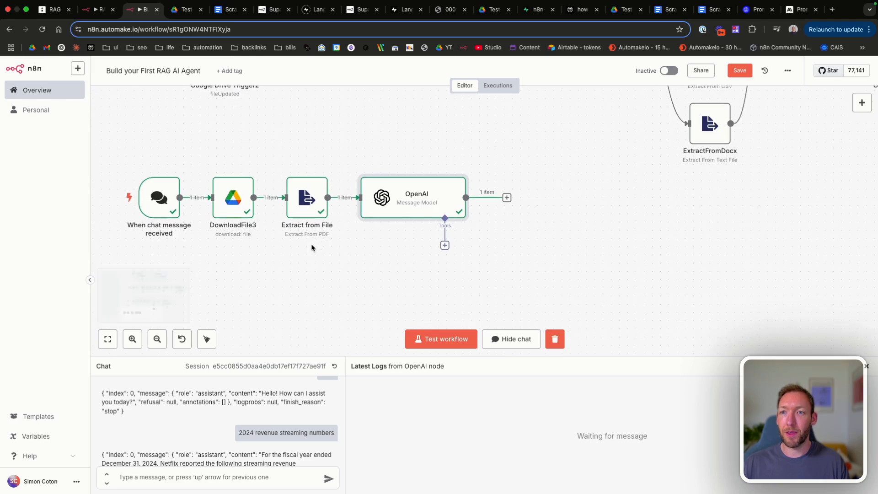
{"action": "scroll", "coordinate": [312, 247], "scroll_direction": "left", "scroll_amount": 1}
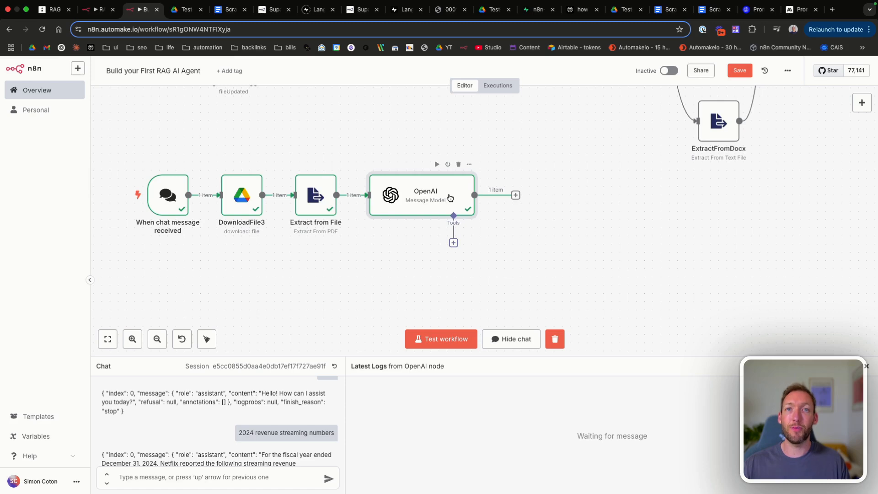
Step: Save the n8n workflow
{"action": "left_click", "coordinate": [734, 71]}
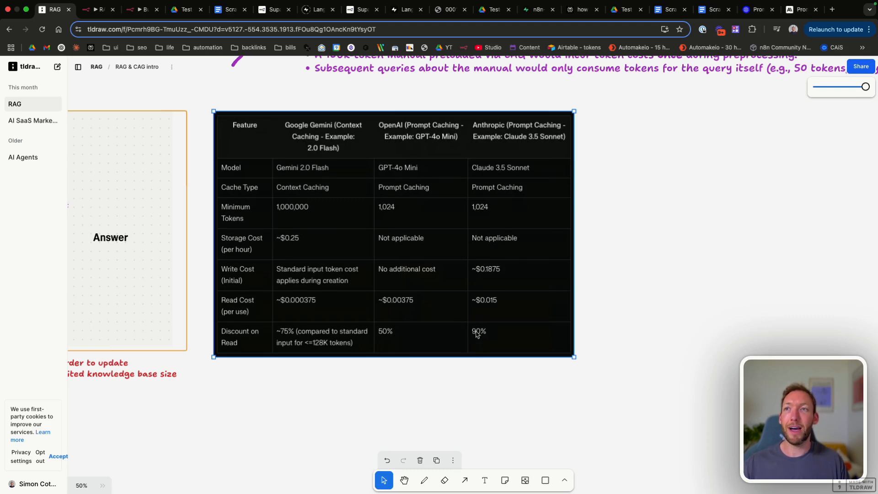
Step: Bring up Anthropic's prompt caching docs and scroll to the curl example request
{"action": "left_click", "coordinate": [139, 9]}
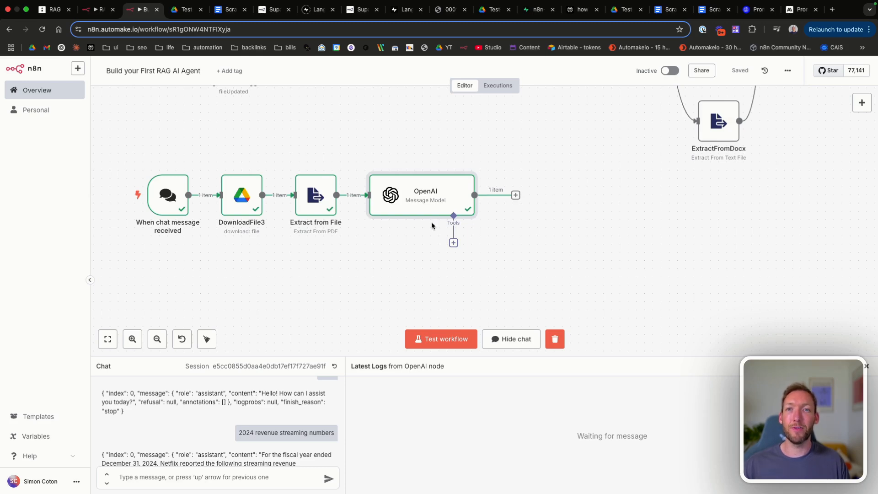
{"action": "scroll", "coordinate": [432, 221], "scroll_direction": "down", "scroll_amount": 3}
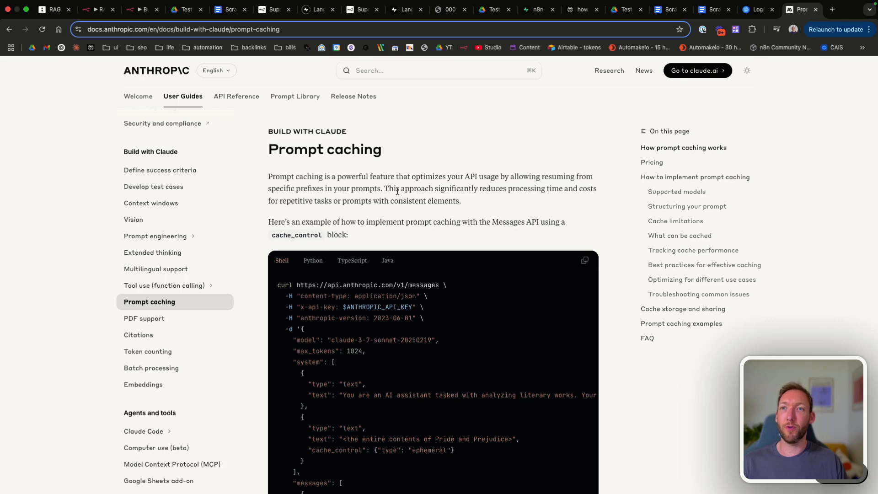
{"action": "scroll", "coordinate": [397, 191], "scroll_direction": "down", "scroll_amount": 7}
{"action": "scroll", "coordinate": [397, 191], "scroll_direction": "up", "scroll_amount": 7}
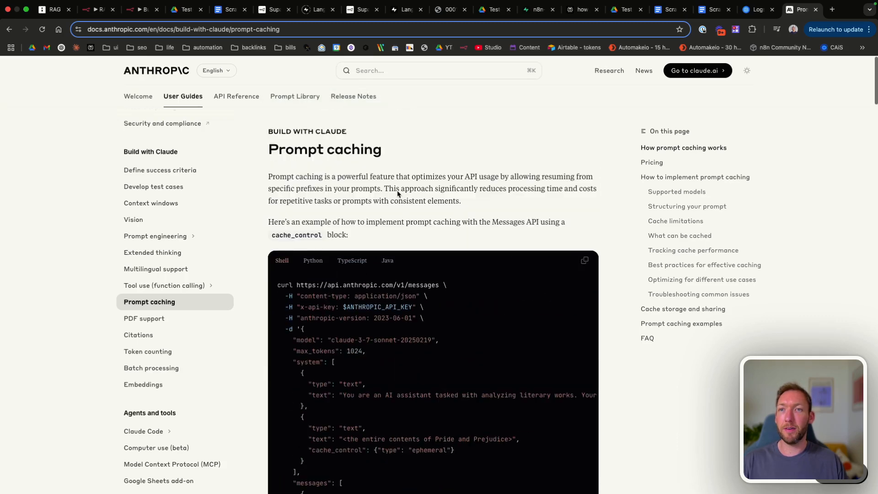
{"action": "scroll", "coordinate": [397, 191], "scroll_direction": "down", "scroll_amount": 2}
{"action": "scroll", "coordinate": [398, 191], "scroll_direction": "down", "scroll_amount": 2}
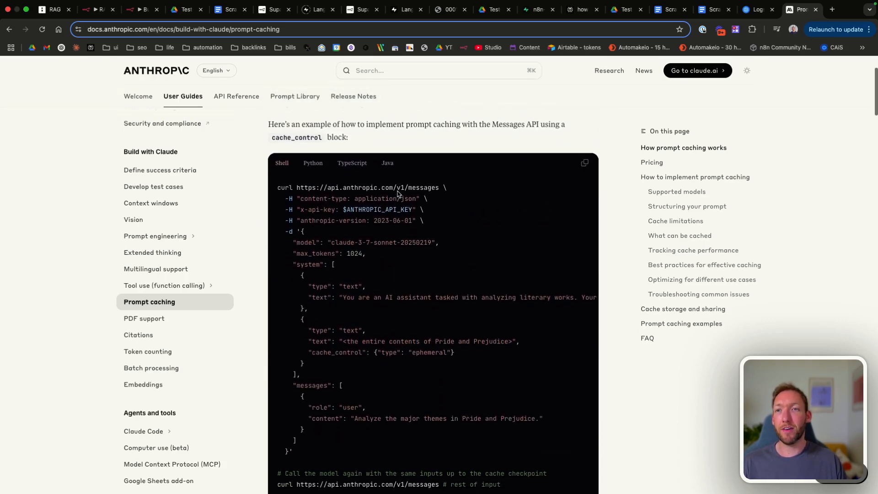
{"action": "scroll", "coordinate": [397, 192], "scroll_direction": "up", "scroll_amount": 1}
{"action": "scroll", "coordinate": [397, 192], "scroll_direction": "up", "scroll_amount": 1}
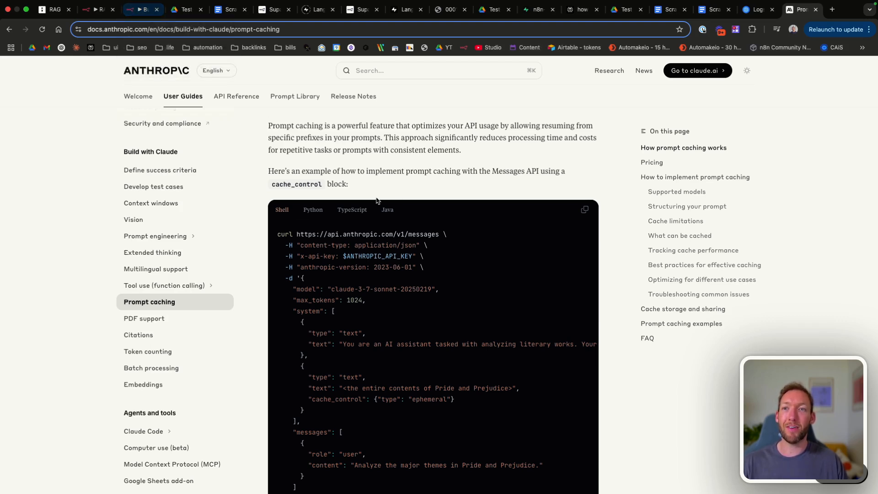
{"action": "scroll", "coordinate": [377, 200], "scroll_direction": "down", "scroll_amount": 2}
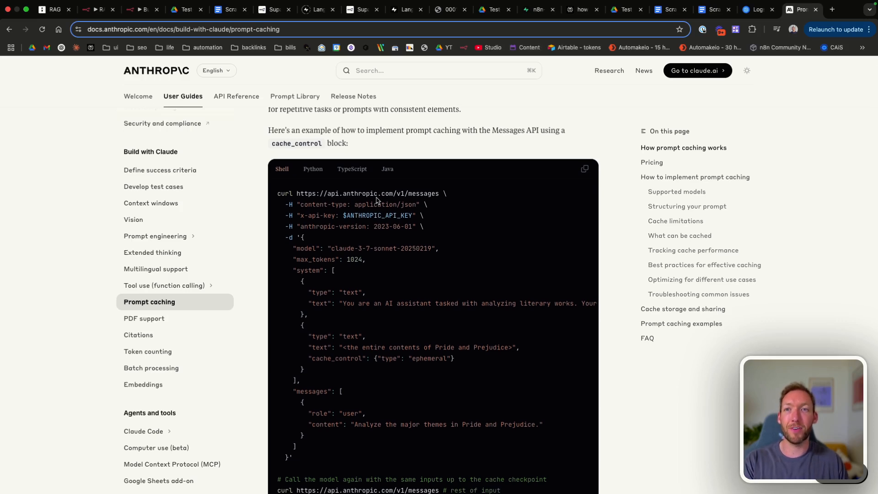
{"action": "scroll", "coordinate": [378, 200], "scroll_direction": "up", "scroll_amount": 3}
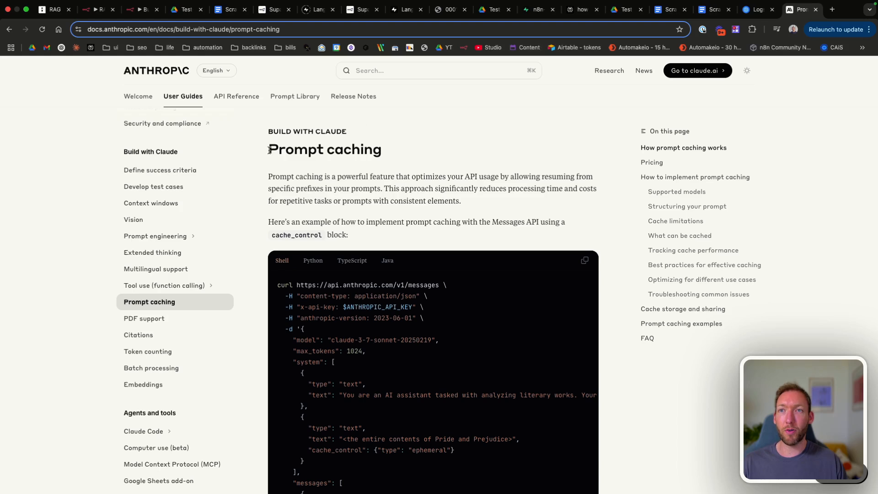
{"action": "left_click_drag", "start_coordinate": [269, 150], "coordinate": [392, 154]}
{"action": "left_click", "coordinate": [394, 154]}
{"action": "scroll", "coordinate": [394, 154], "scroll_direction": "down", "scroll_amount": 2}
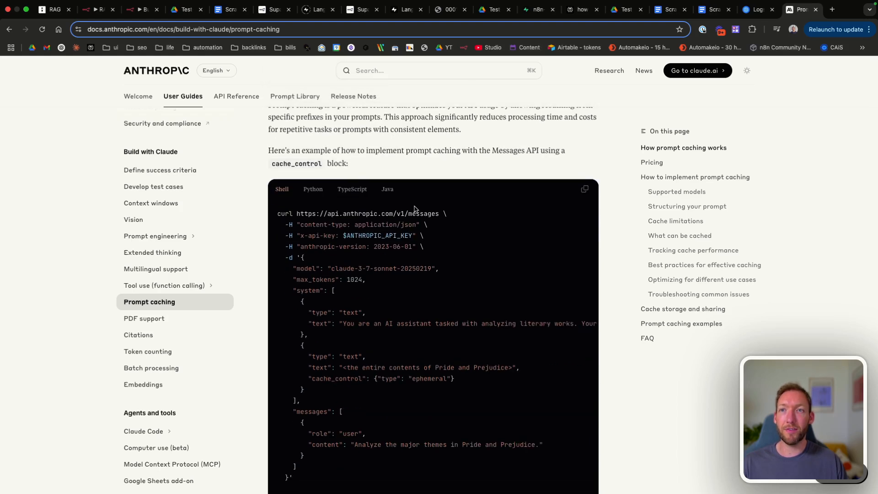
Step: Select the example request's JSON body following -d
{"action": "left_click_drag", "start_coordinate": [300, 224], "coordinate": [414, 313]}
{"action": "scroll", "coordinate": [413, 314], "scroll_direction": "down", "scroll_amount": 3}
{"action": "left_click", "coordinate": [413, 314]}
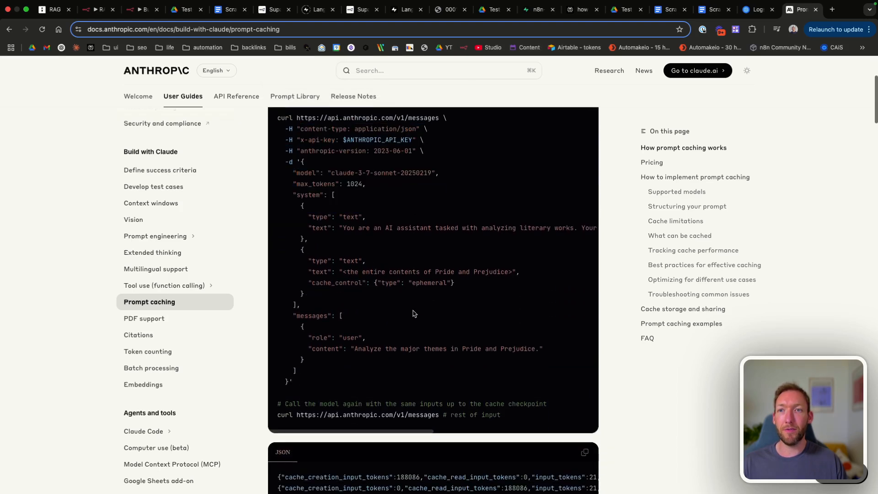
{"action": "scroll", "coordinate": [413, 314], "scroll_direction": "up", "scroll_amount": 2}
{"action": "left_click_drag", "start_coordinate": [300, 207], "coordinate": [291, 421]}
{"action": "key", "text": "super+c"}
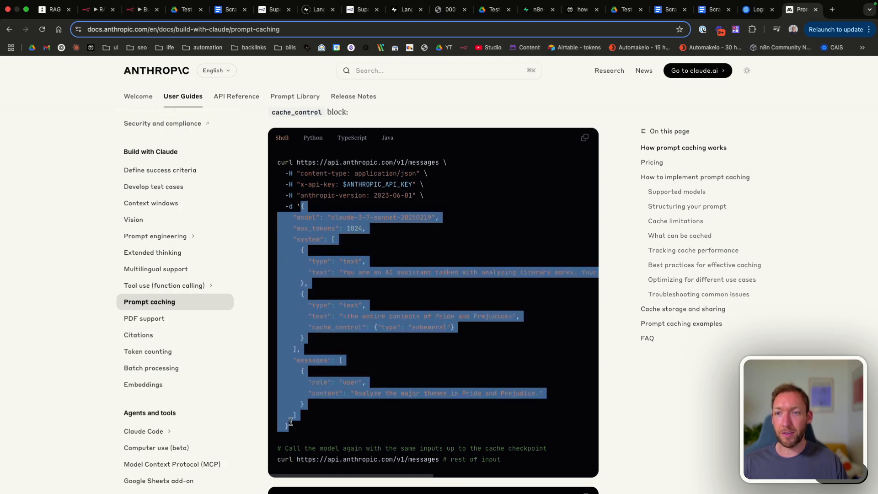
Step: Paste Anthropic's example JSON into the AnthropicCAG node's expanded JSON body editor
{"action": "left_click", "coordinate": [141, 9]}
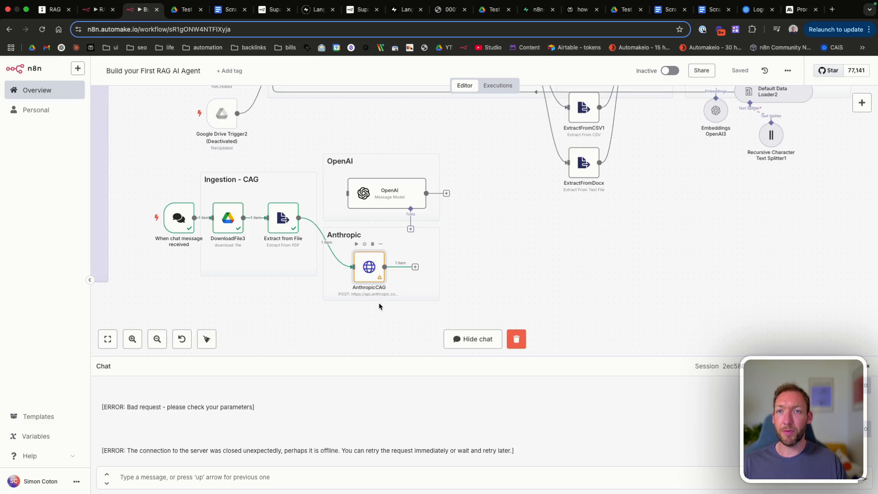
{"action": "double_click", "coordinate": [369, 268]}
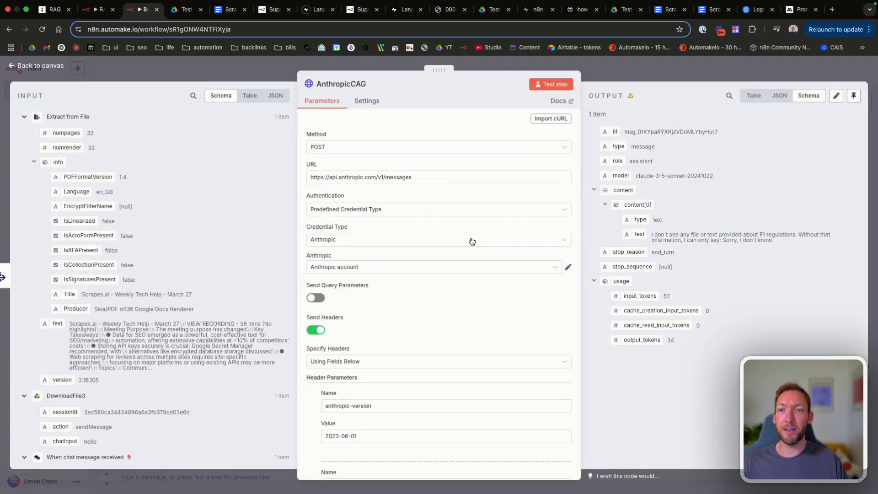
{"action": "scroll", "coordinate": [471, 241], "scroll_direction": "down", "scroll_amount": 10}
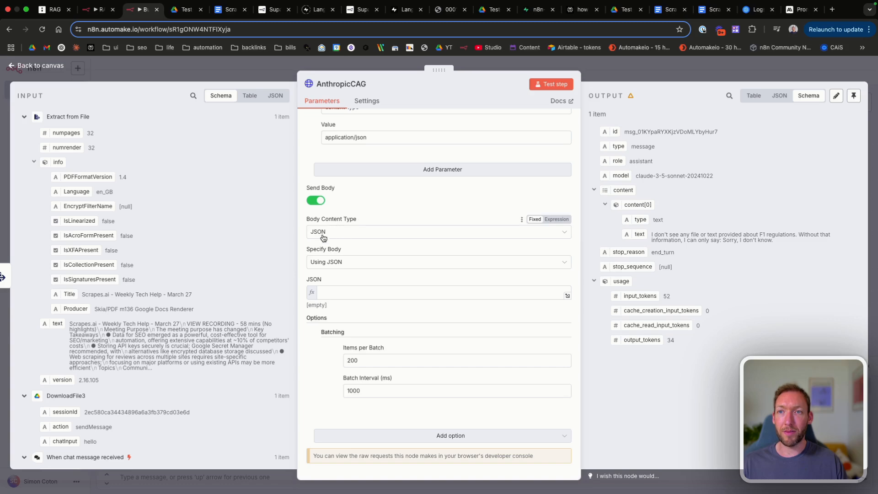
{"action": "left_click", "coordinate": [568, 294]}
{"action": "key", "text": "super+v"}
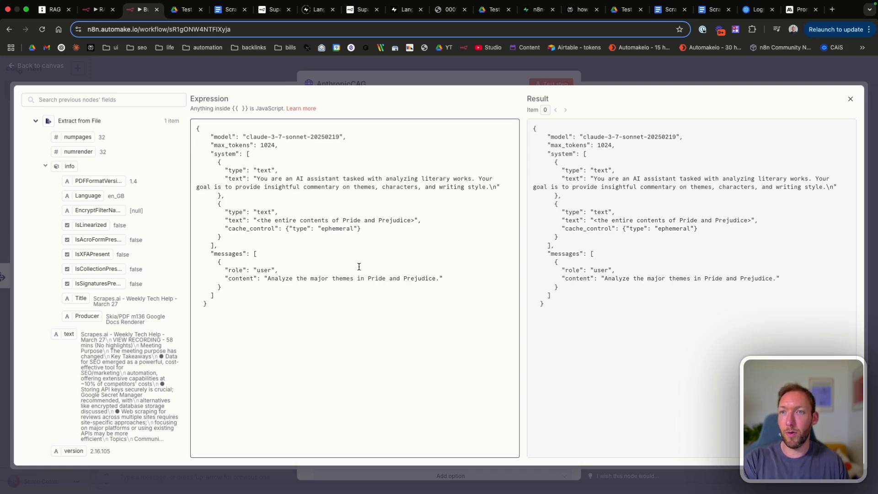
Step: Replace the placeholder Pride and Prejudice text with an empty {{}} expression
{"action": "left_click_drag", "start_coordinate": [227, 232], "coordinate": [300, 230]}
{"action": "left_click", "coordinate": [361, 229]}
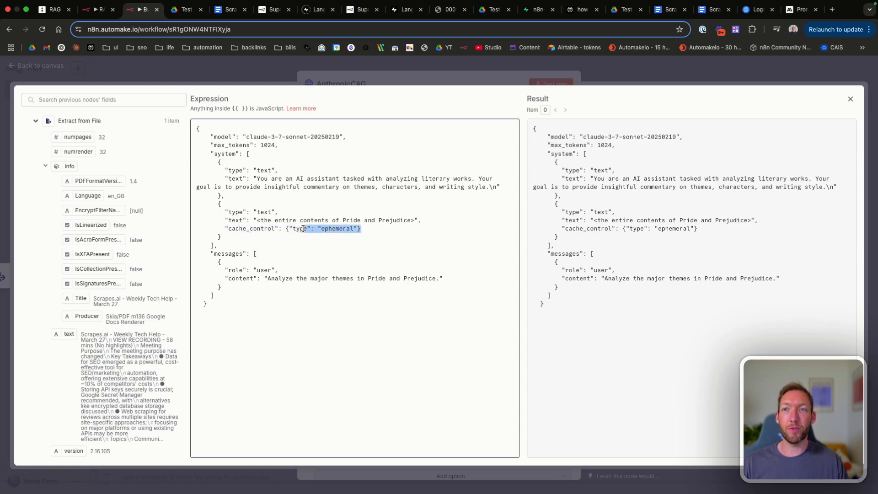
{"action": "left_click", "coordinate": [307, 227]}
{"action": "left_click_drag", "start_coordinate": [416, 220], "coordinate": [257, 222]}
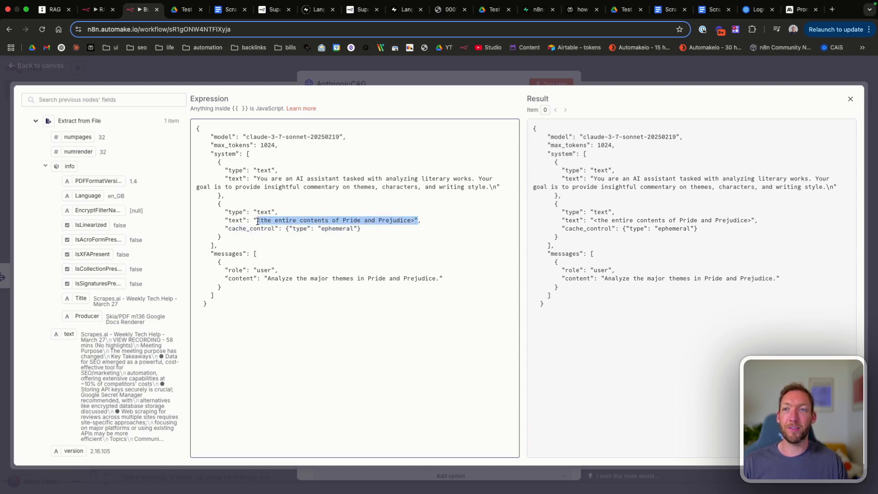
{"action": "key", "text": "BackSpace"}
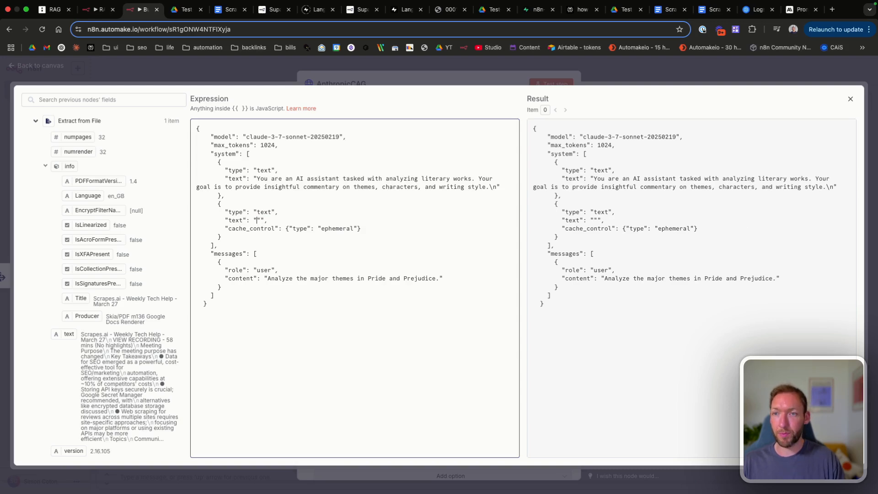
{"action": "type", "text": "{{}}"}
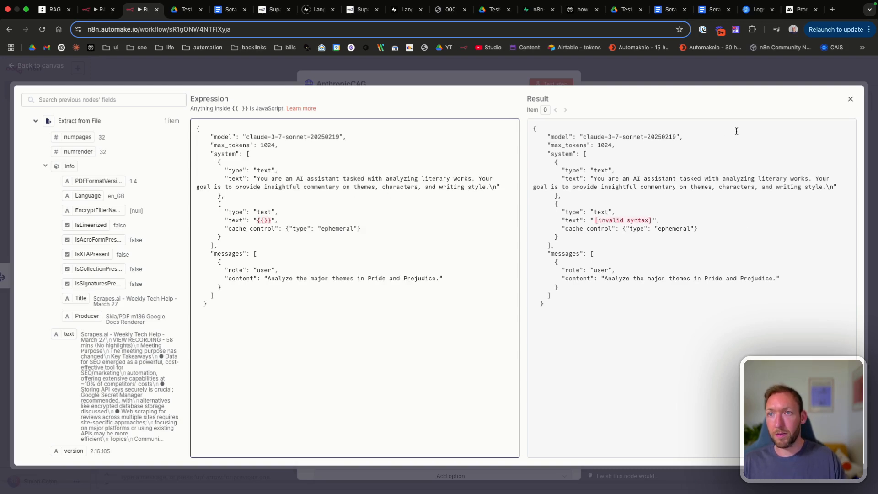
{"action": "left_click", "coordinate": [849, 99]}
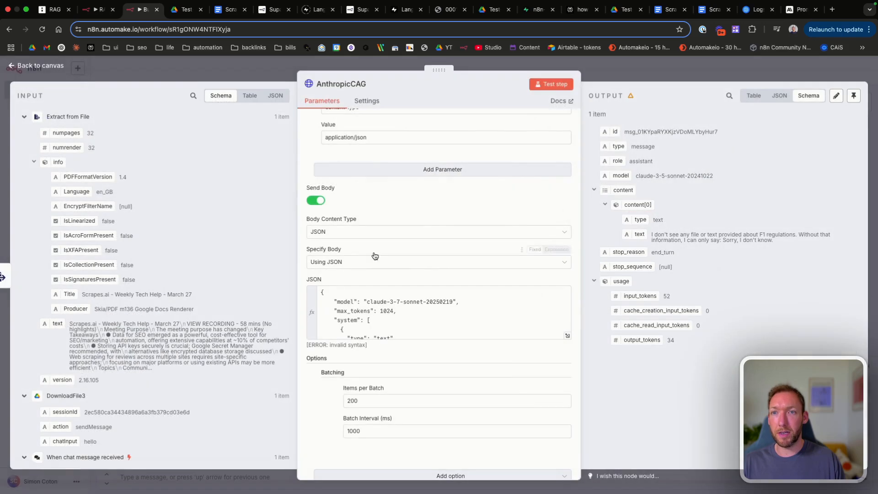
{"action": "left_click", "coordinate": [567, 336]}
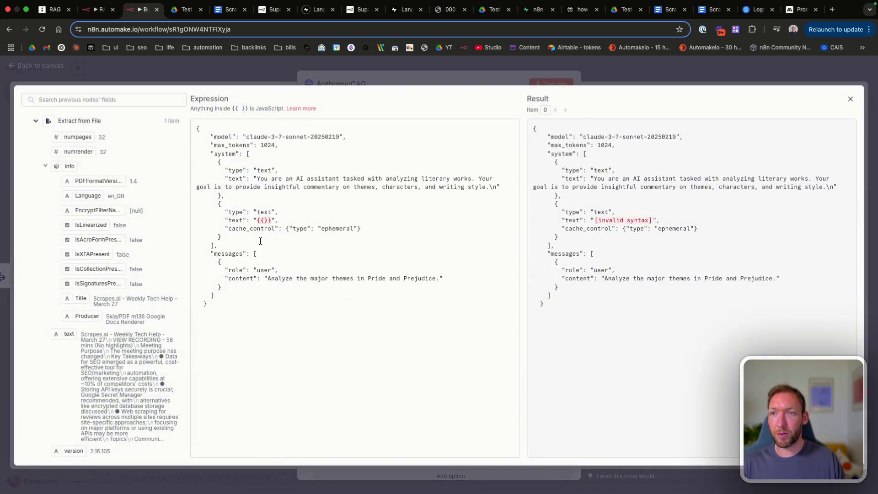
Step: Fill the expression with JSON.stringify of the Extract from File text field
{"action": "type", "text": "$('Extract from File').item."}
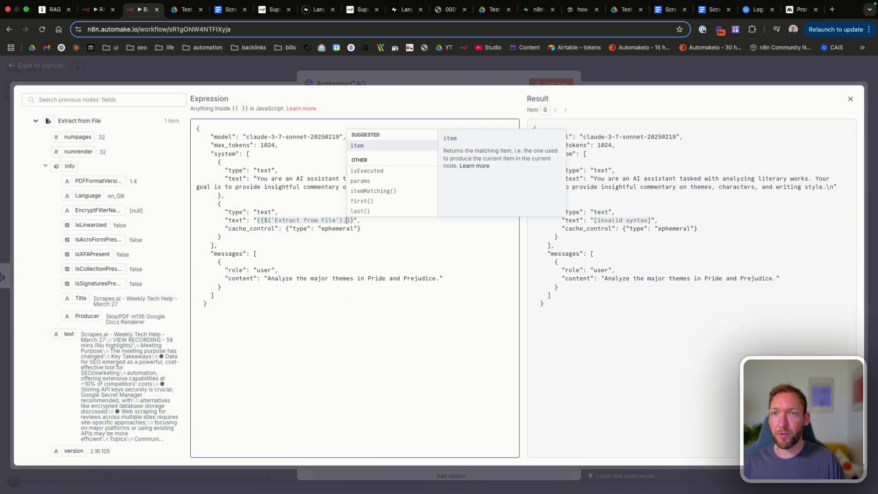
{"action": "key", "text": "Return"}
{"action": "type", "text": ".json."}
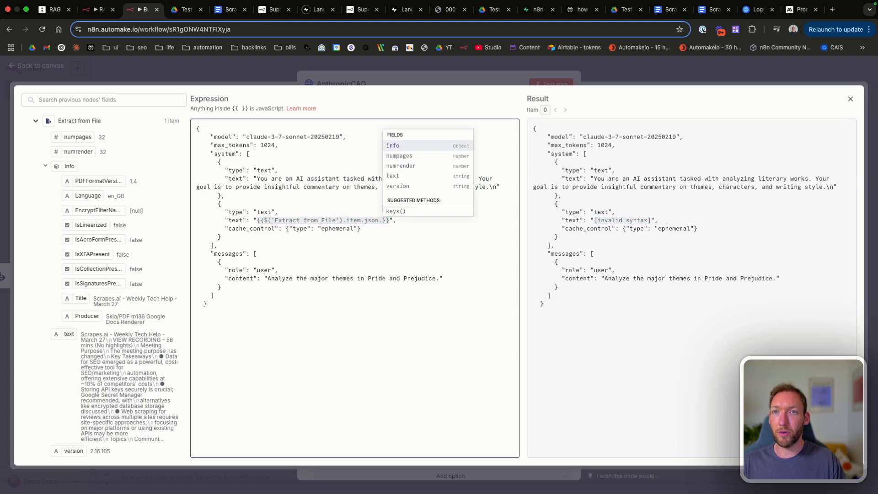
{"action": "key", "text": "Down"}
{"action": "key", "text": "Down"}
{"action": "key", "text": "Down"}
{"action": "key", "text": "Return"}
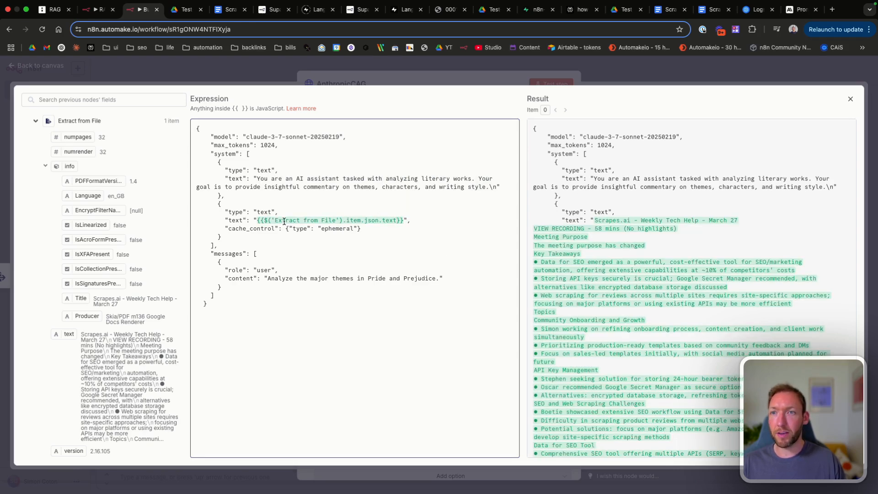
{"action": "type", "text": "JsS"}
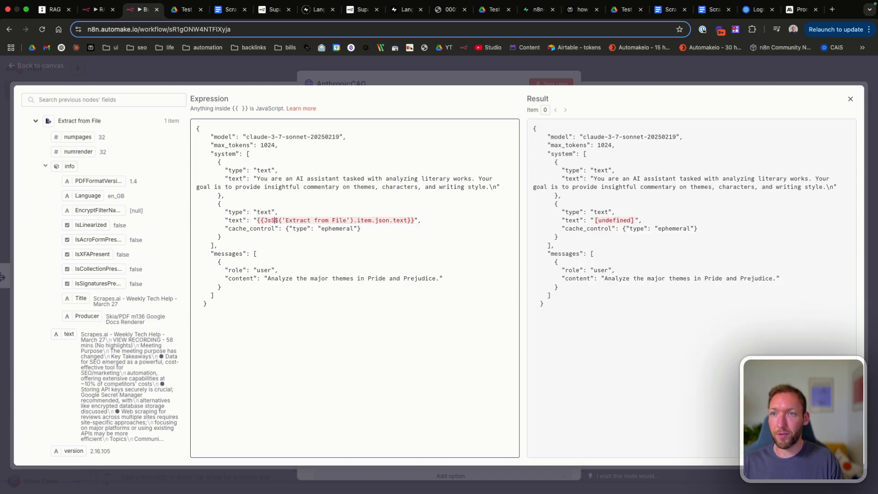
{"action": "key", "text": "Return"}
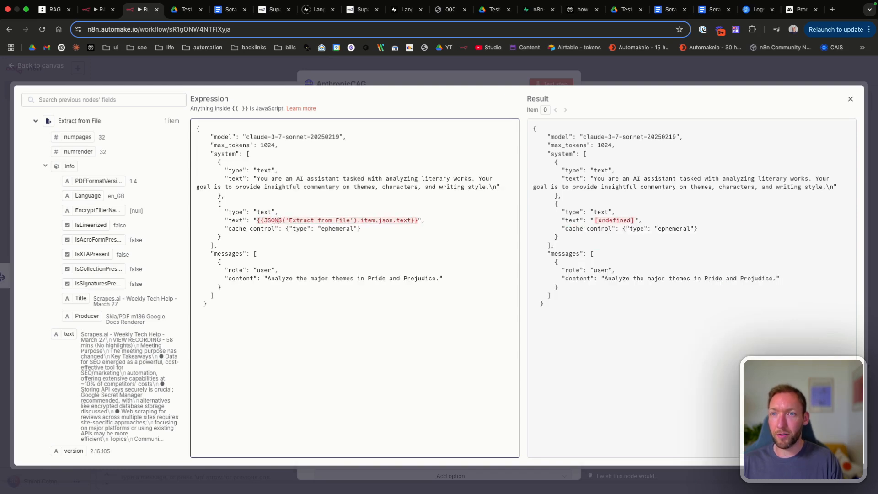
{"action": "type", "text": ".stringify("}
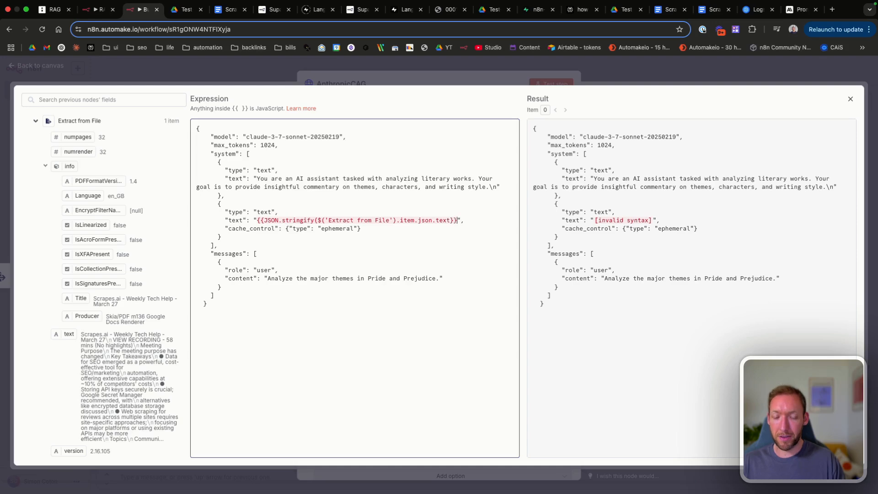
{"action": "key", "text": "Left"}
{"action": "key", "text": "Left"}
{"action": "type", "text": ")"}
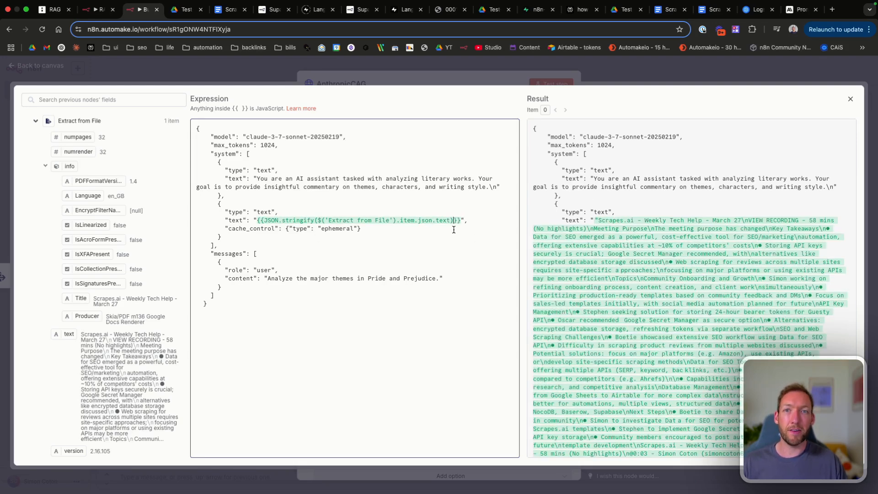
Step: Remove the quotes around the stringified text expression
{"action": "left_click", "coordinate": [464, 220]}
{"action": "key", "text": "BackSpace"}
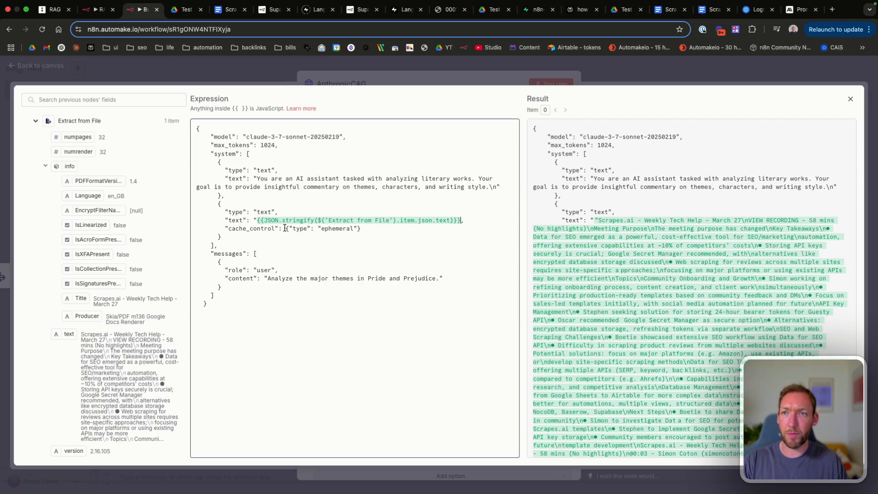
{"action": "left_click", "coordinate": [256, 217]}
{"action": "key", "text": "BackSpace"}
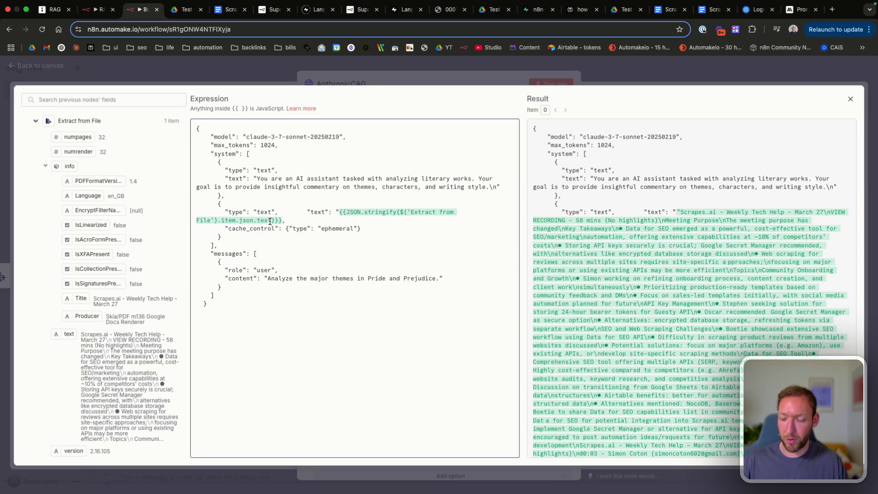
{"action": "key", "text": "ctrl+z"}
{"action": "left_click", "coordinate": [256, 218]}
{"action": "key", "text": "BackSpace"}
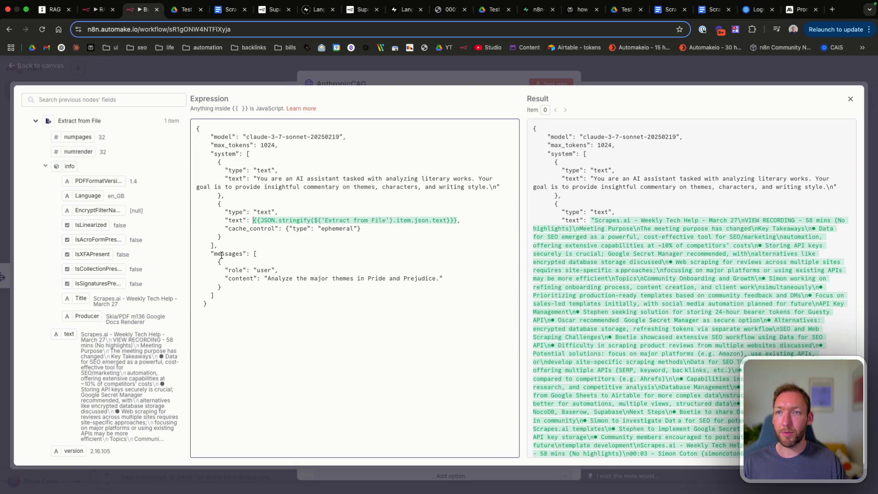
Step: Replace the placeholder question with $('When chat message received').item.json.chatInput
{"action": "left_click_drag", "start_coordinate": [438, 278], "coordinate": [266, 279]}
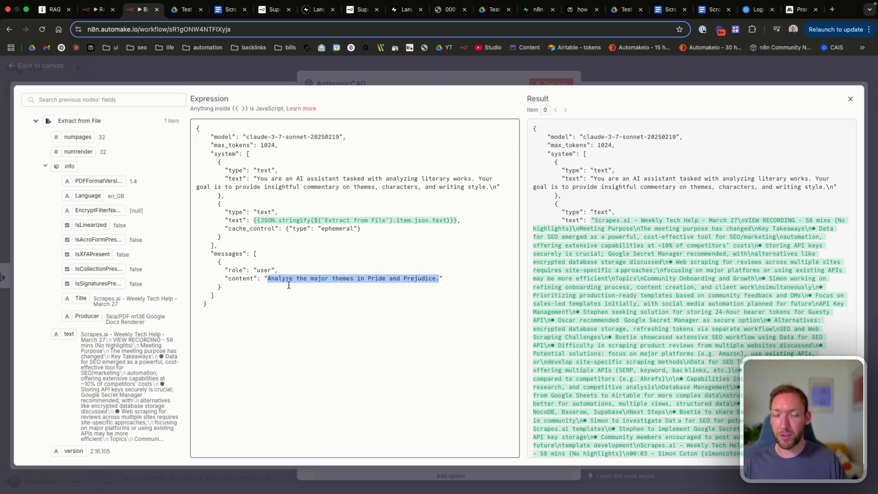
{"action": "key", "text": "BackSpace"}
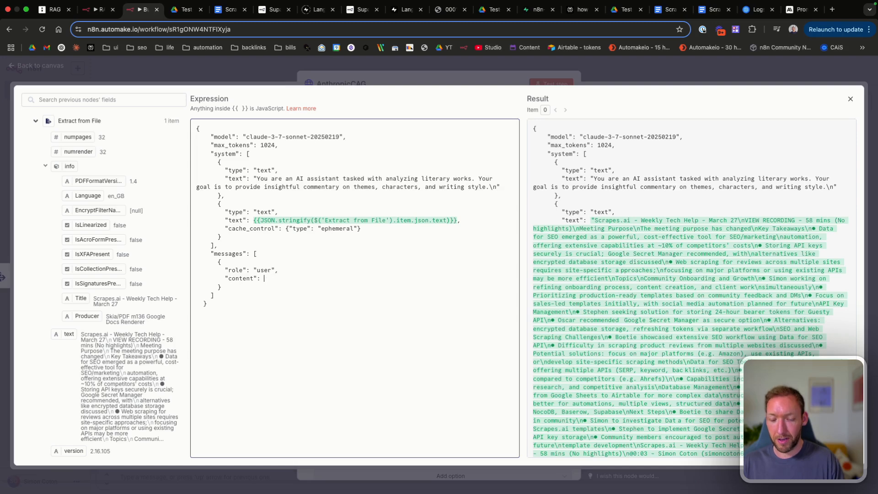
{"action": "type", "text": "{{"}
{"action": "key", "text": "Down"}
{"action": "key", "text": "Down"}
{"action": "key", "text": "Down"}
{"action": "key", "text": "Down"}
{"action": "key", "text": "Down"}
{"action": "key", "text": "Down"}
{"action": "key", "text": "Return"}
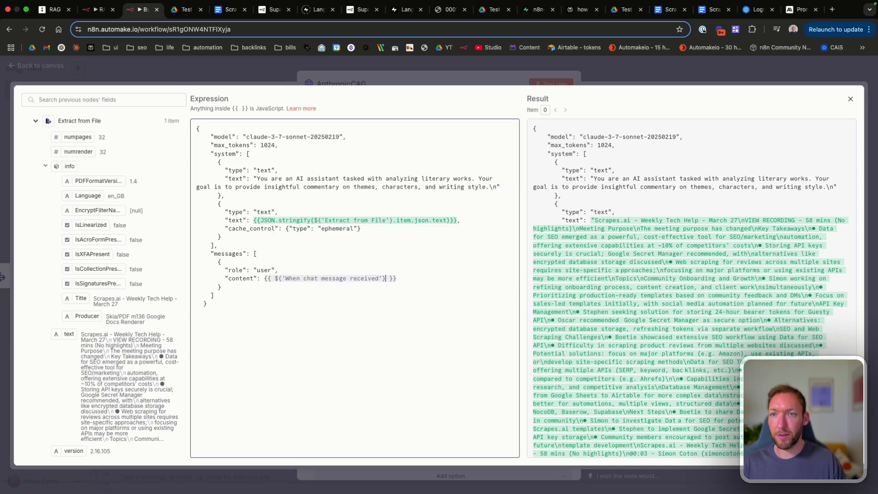
{"action": "type", "text": ".item.json."}
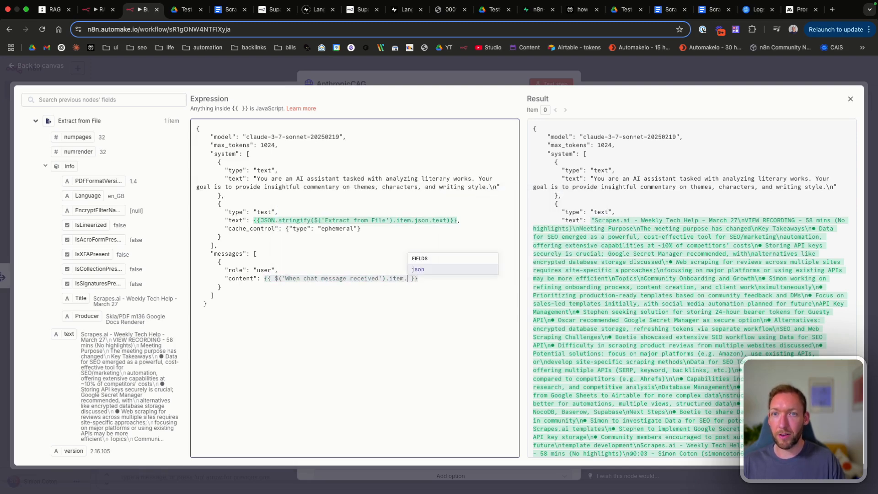
{"action": "key", "text": "Down"}
{"action": "key", "text": "Return"}
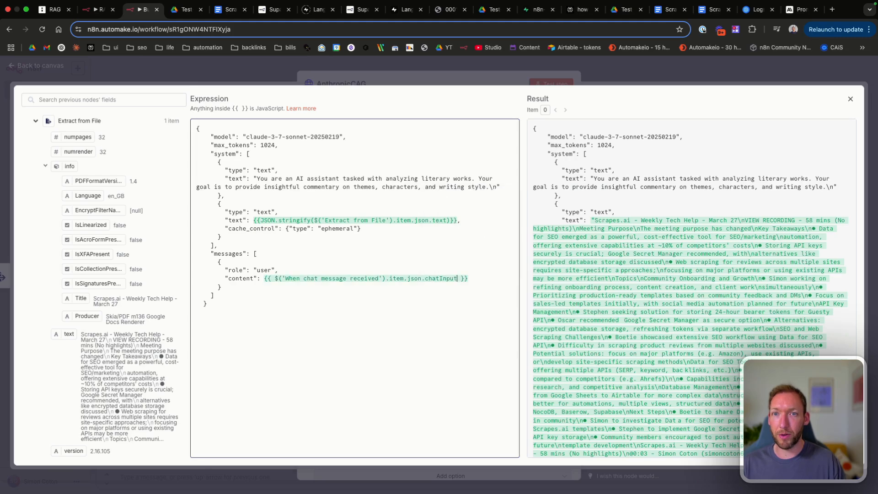
Step: Wrap the chatInput expression in quotes so the user content is a string
{"action": "scroll", "coordinate": [559, 269], "scroll_direction": "down", "scroll_amount": 10}
{"action": "scroll", "coordinate": [559, 268], "scroll_direction": "down", "scroll_amount": 20}
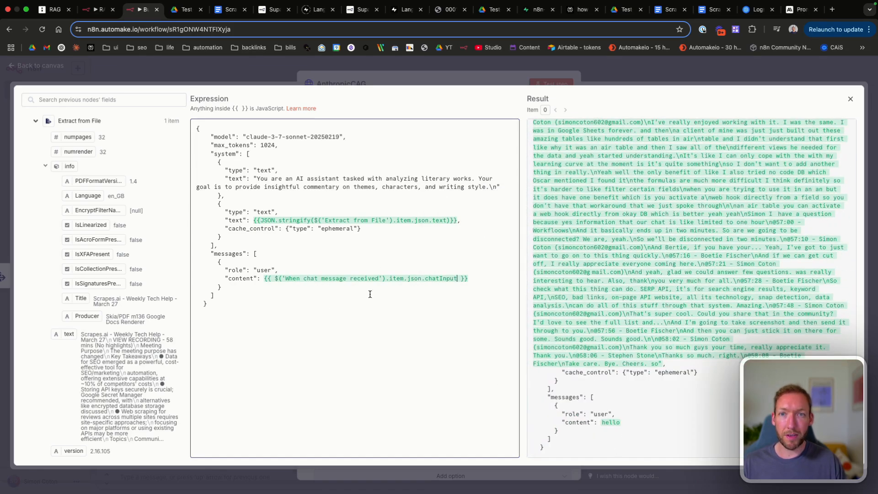
{"action": "type", "text": "\""}
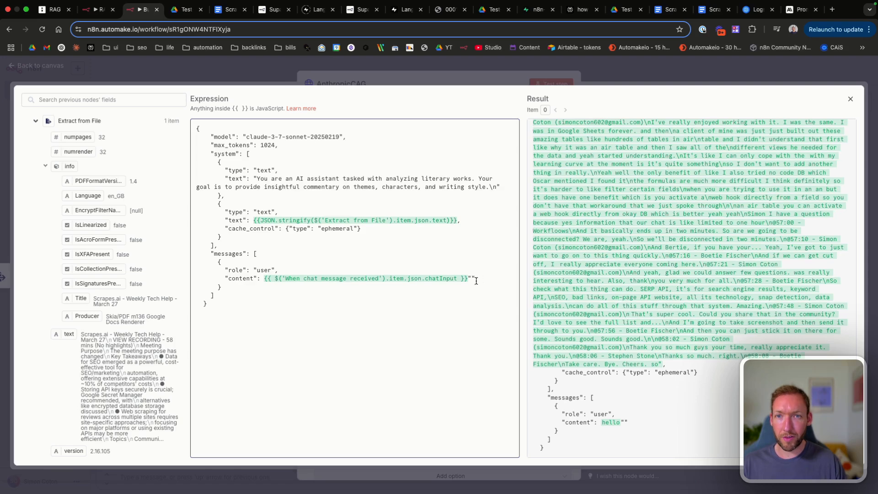
{"action": "key", "text": "Delete"}
{"action": "key", "text": "Home"}
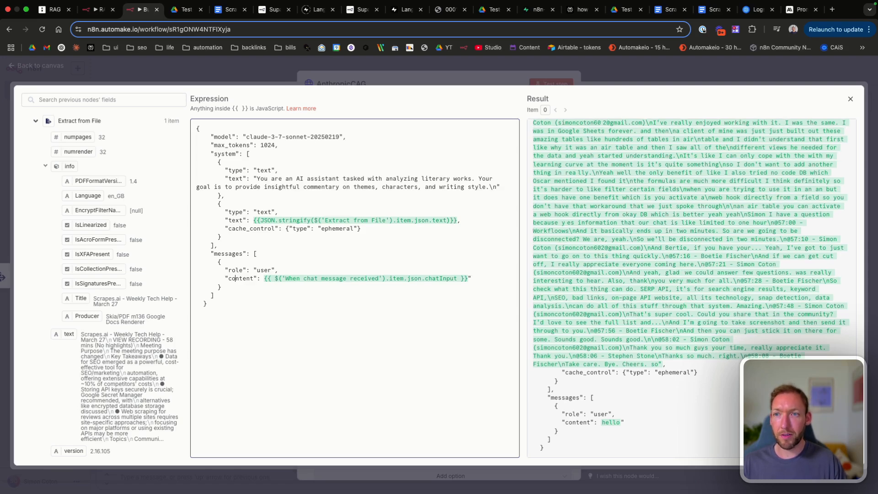
{"action": "type", "text": "\""}
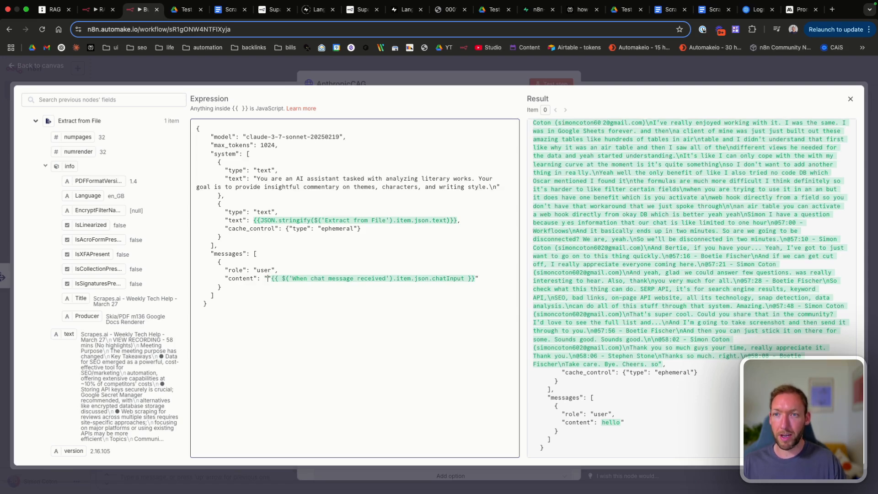
Step: Close the expression editor and check the request URL
{"action": "left_click", "coordinate": [850, 98]}
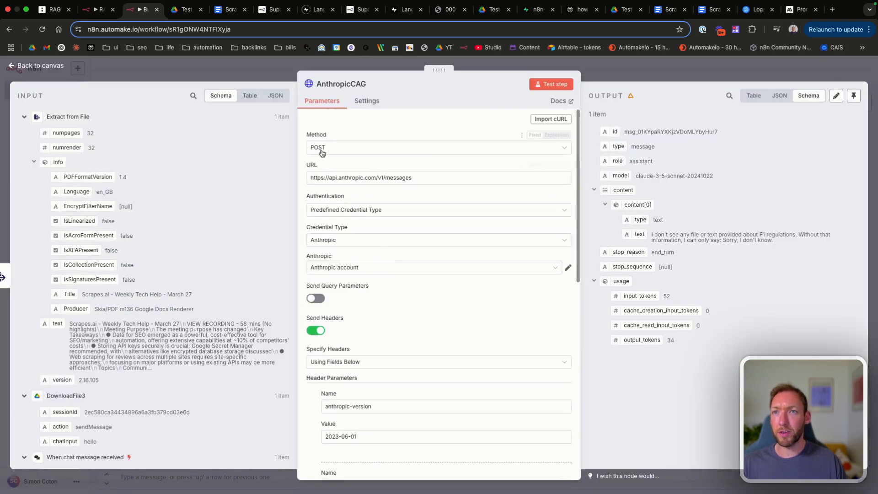
{"action": "left_click", "coordinate": [428, 178]}
{"action": "triple_click", "coordinate": [428, 178]}
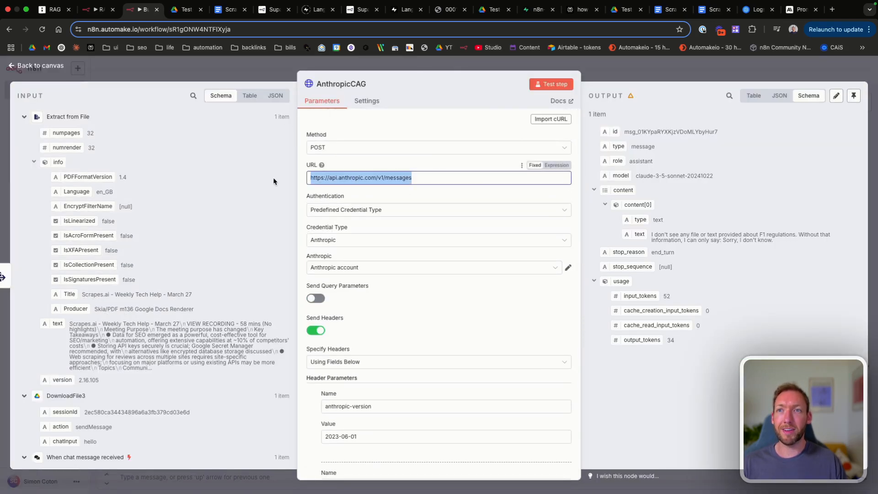
{"action": "scroll", "coordinate": [416, 254], "scroll_direction": "down", "scroll_amount": 2}
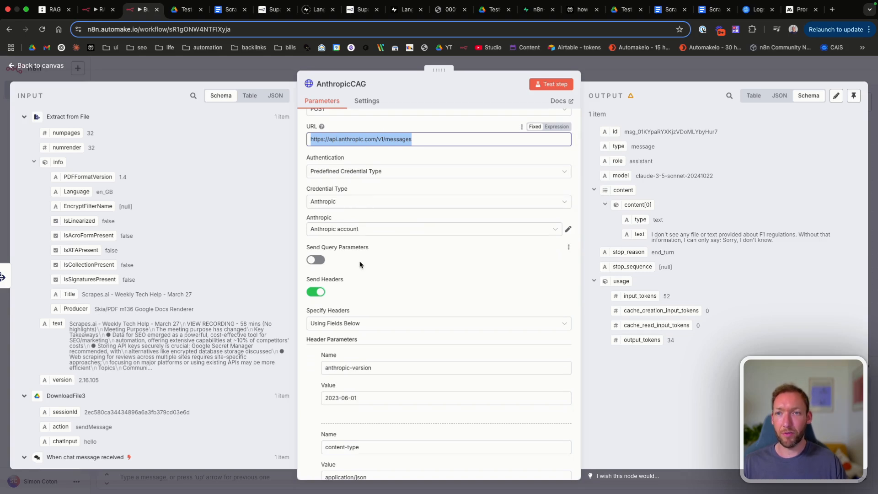
{"action": "scroll", "coordinate": [359, 261], "scroll_direction": "down", "scroll_amount": 2}
{"action": "scroll", "coordinate": [360, 264], "scroll_direction": "up", "scroll_amount": 1}
{"action": "scroll", "coordinate": [360, 264], "scroll_direction": "up", "scroll_amount": 1}
Step: Check the Authentication setting and Anthropic account credential, leaving both unchanged
{"action": "left_click", "coordinate": [373, 168]}
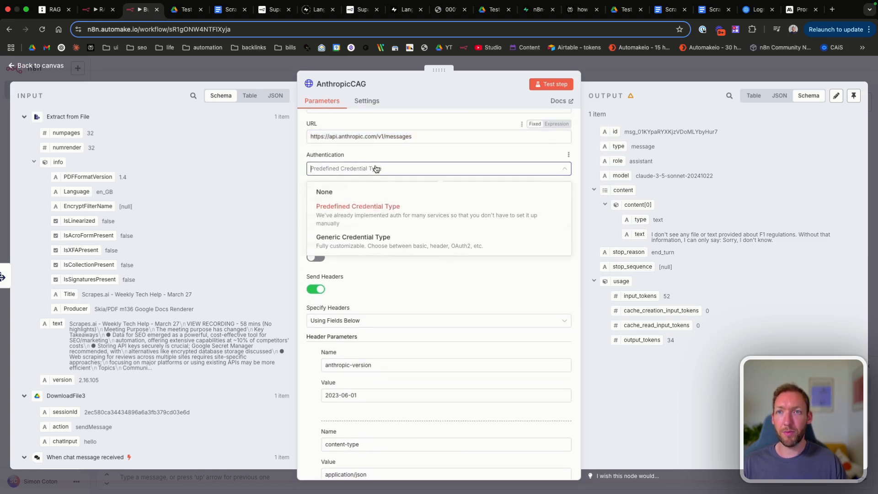
{"action": "left_click", "coordinate": [373, 168]}
{"action": "scroll", "coordinate": [368, 295], "scroll_direction": "down", "scroll_amount": 3}
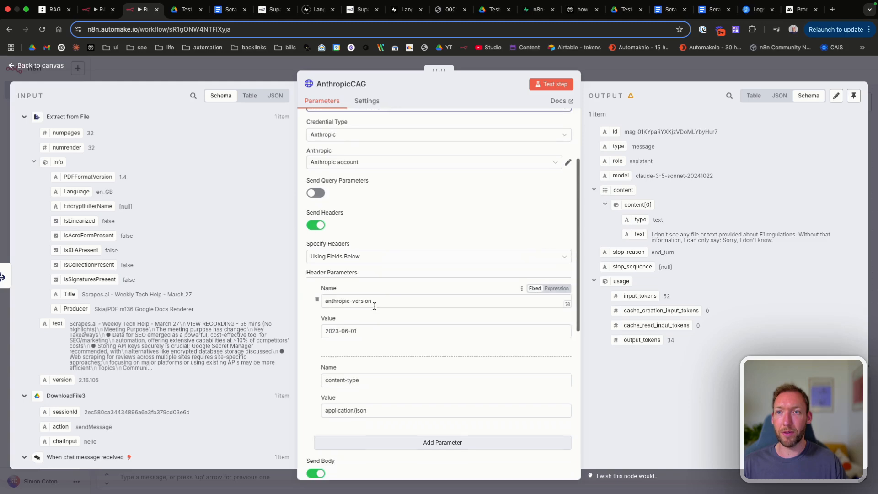
{"action": "scroll", "coordinate": [372, 302], "scroll_direction": "up", "scroll_amount": 2}
{"action": "left_click", "coordinate": [567, 212]}
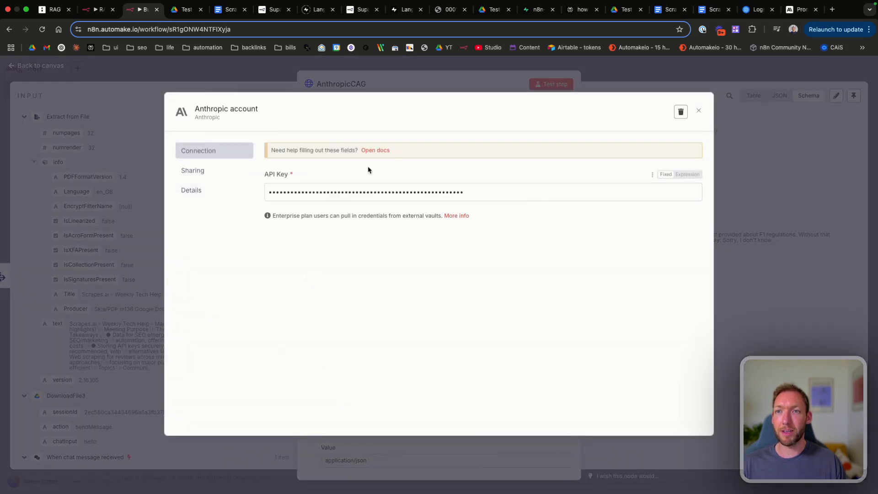
{"action": "left_click", "coordinate": [700, 112]}
Step: Review the anthropic-version 2023-06-01 and content-type application/json headers
{"action": "scroll", "coordinate": [440, 278], "scroll_direction": "down", "scroll_amount": 8}
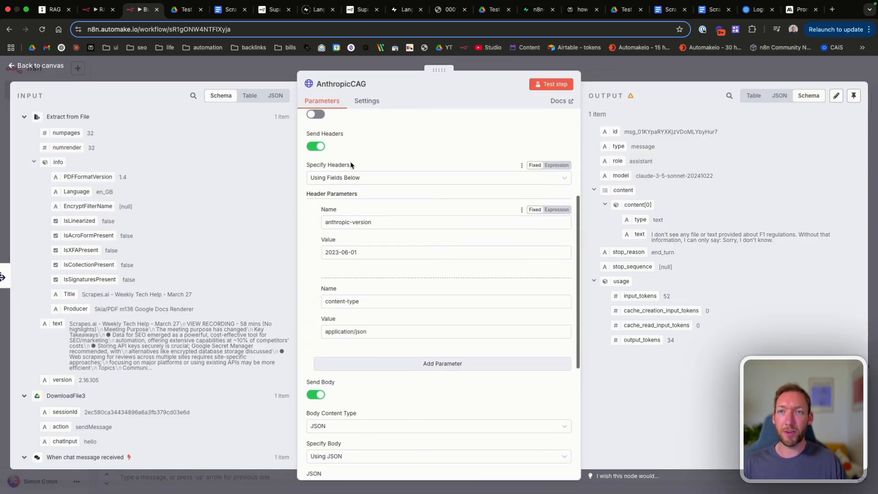
{"action": "triple_click", "coordinate": [384, 223]}
{"action": "left_click_drag", "start_coordinate": [374, 253], "coordinate": [314, 256]}
{"action": "triple_click", "coordinate": [392, 331]}
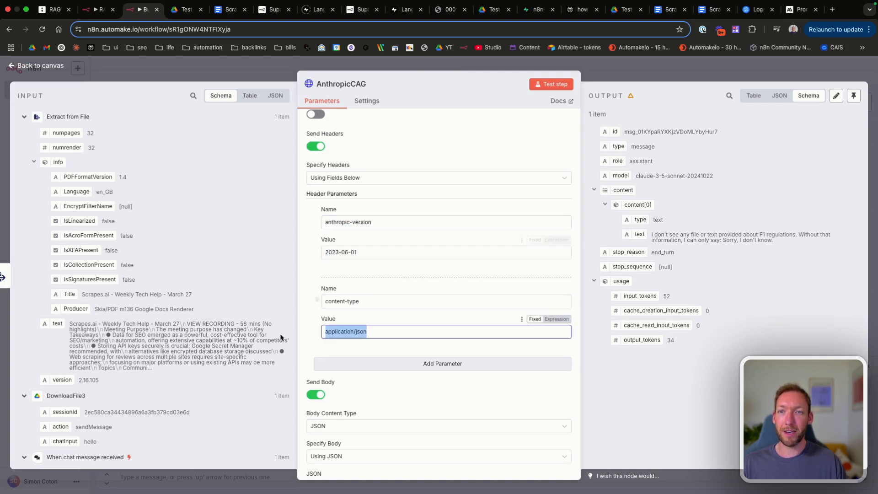
{"action": "scroll", "coordinate": [382, 333], "scroll_direction": "down", "scroll_amount": 5}
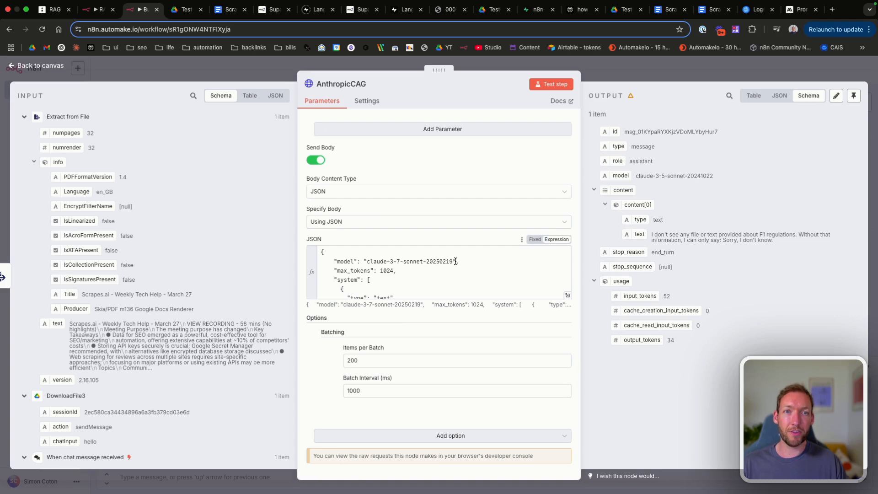
Step: Close the AnthropicCAG node and save the workflow
{"action": "left_click", "coordinate": [60, 67]}
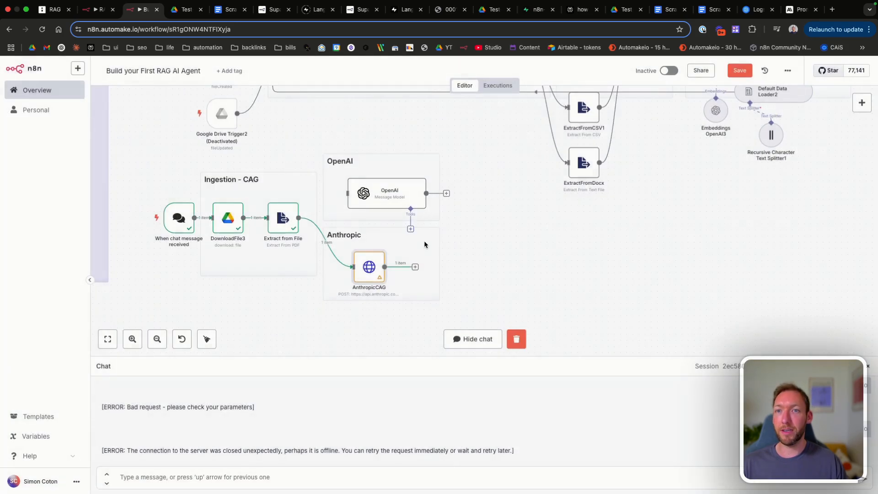
{"action": "left_click", "coordinate": [740, 70]}
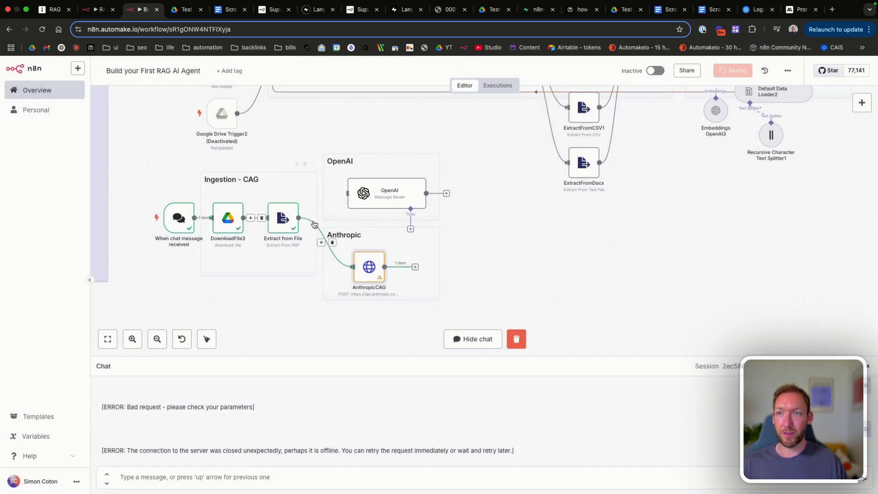
{"action": "scroll", "coordinate": [292, 215], "scroll_direction": "up", "scroll_amount": 2}
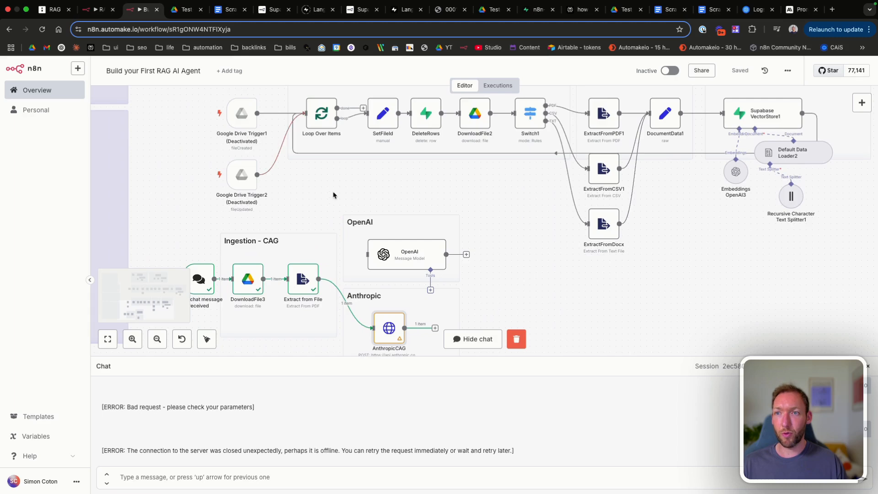
{"action": "scroll", "coordinate": [334, 196], "scroll_direction": "down", "scroll_amount": 1}
{"action": "scroll", "coordinate": [334, 196], "scroll_direction": "down", "scroll_amount": 1}
Step: Ask the chat 'revenue streaming' and mark the $39,000,966,000 answer
{"action": "left_click", "coordinate": [186, 479]}
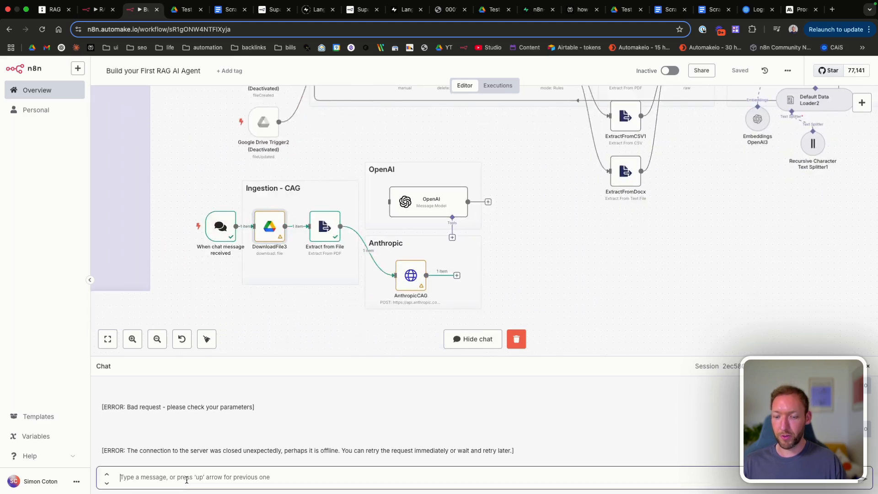
{"action": "type", "text": "revenue s"}
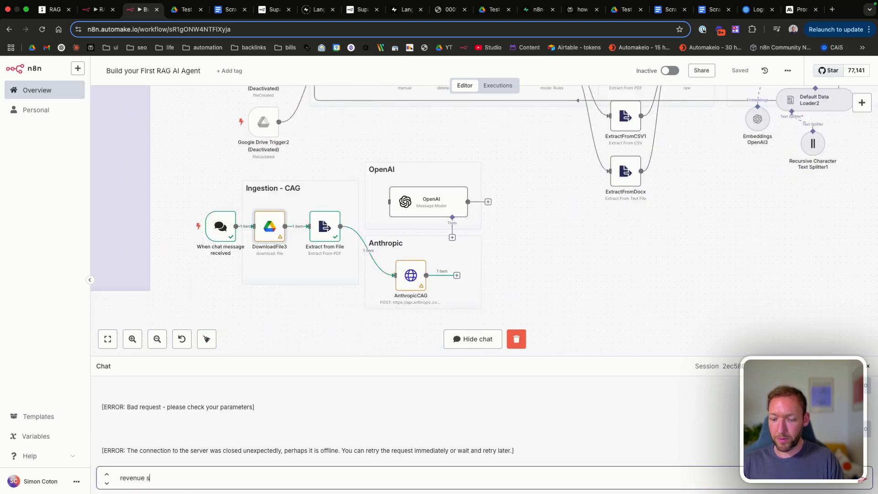
{"action": "type", "text": "treaming in 2024"}
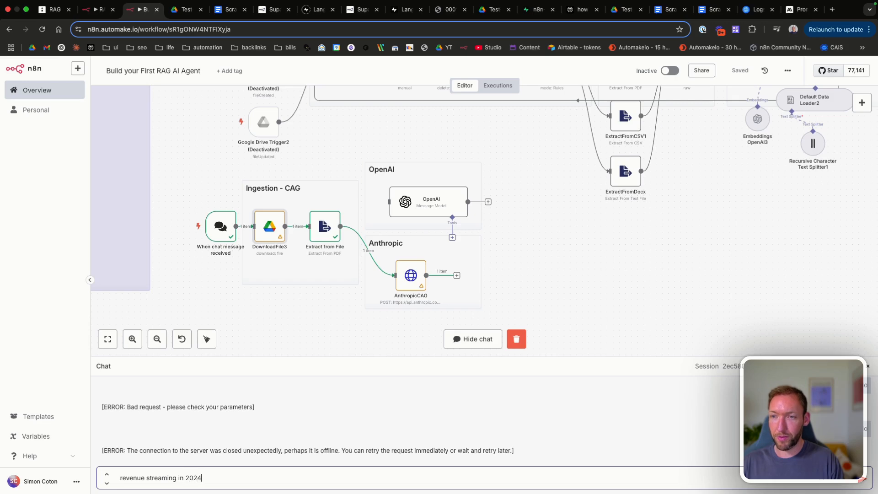
{"action": "key", "text": "Return"}
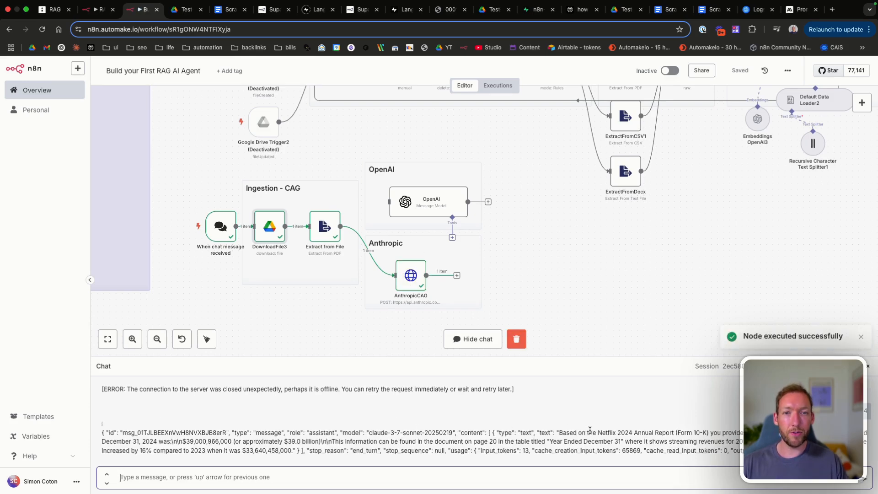
{"action": "left_click_drag", "start_coordinate": [186, 442], "coordinate": [223, 440]}
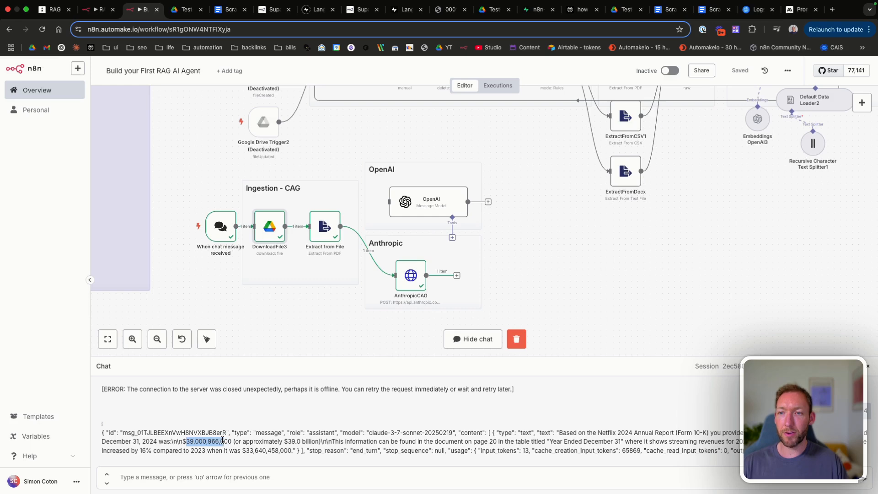
{"action": "left_click", "coordinate": [223, 440]}
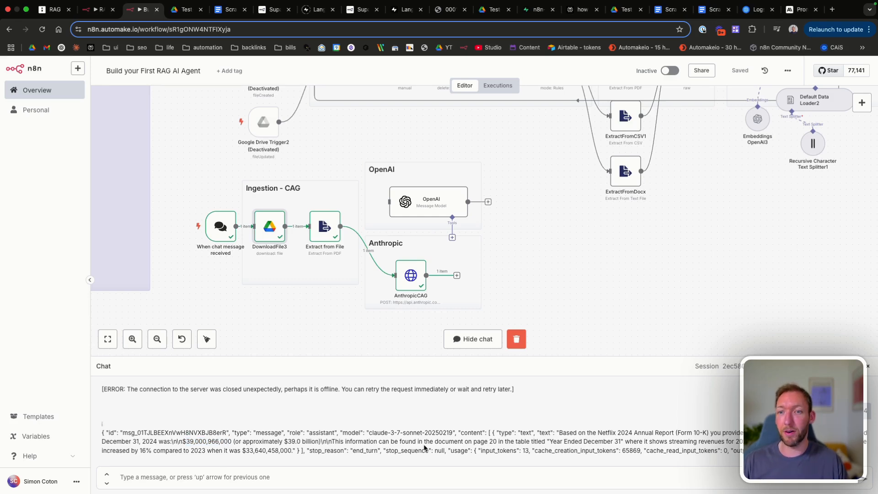
Step: Confirm 65869 cache_creation_input_tokens in AnthropicCAG's output, then return to the canvas
{"action": "double_click", "coordinate": [413, 280]}
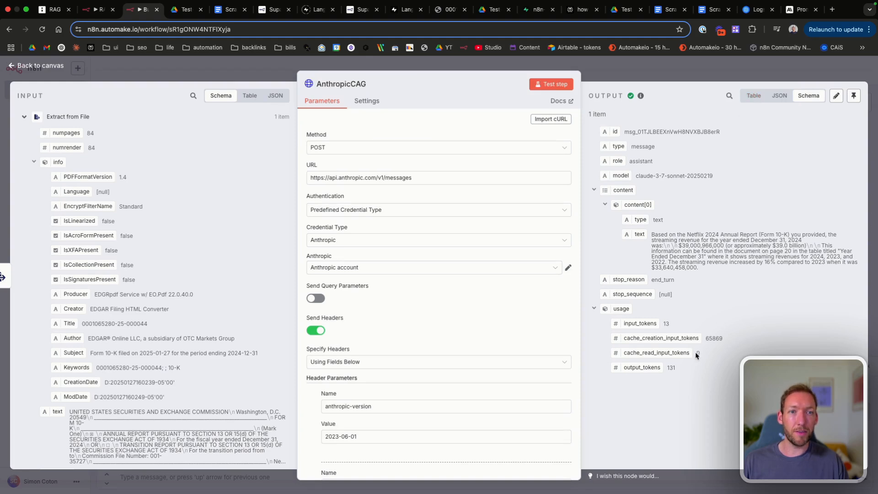
{"action": "double_click", "coordinate": [712, 339]}
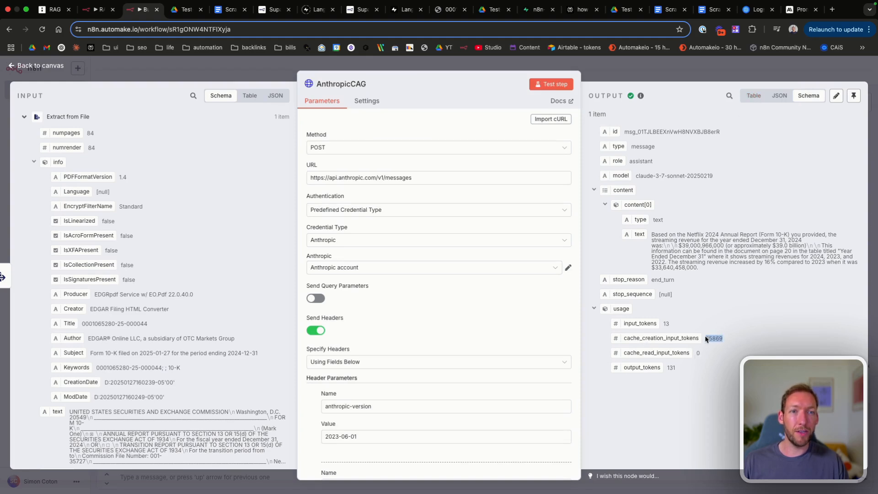
{"action": "left_click", "coordinate": [58, 65]}
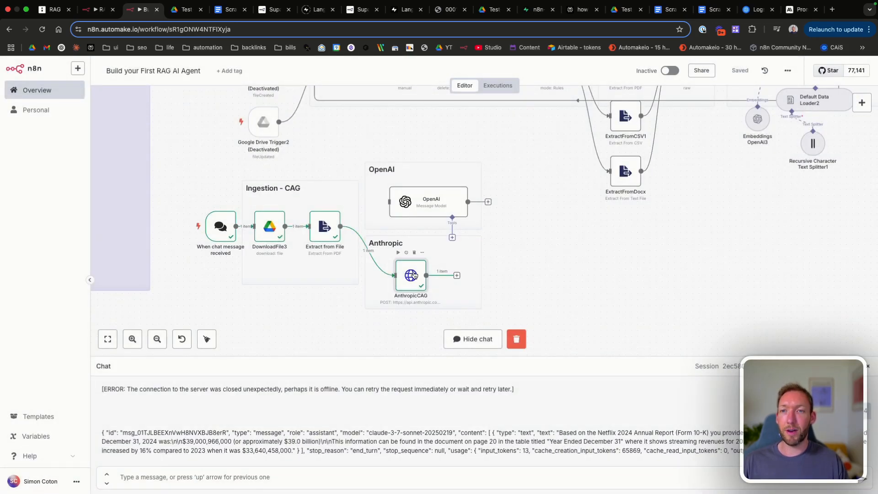
Step: Ask the chat for a breakdown of revenue costs
{"action": "left_click", "coordinate": [195, 481]}
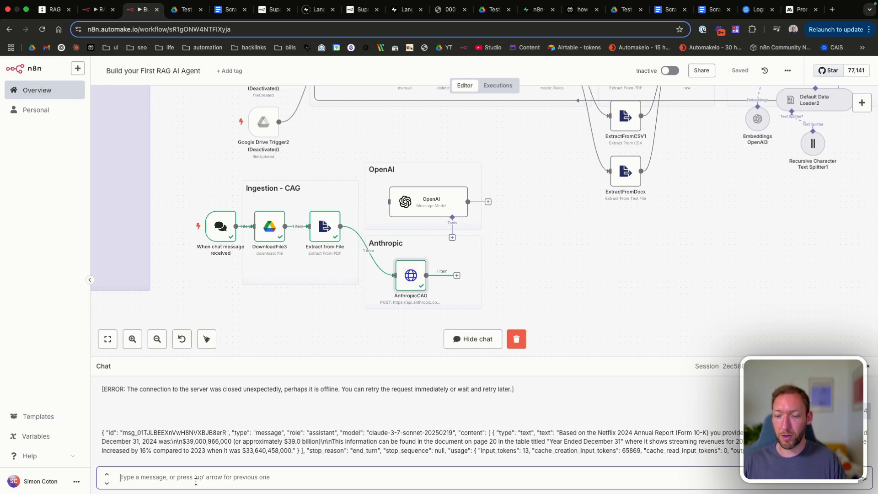
{"action": "type", "text": "give me a breakdown of revenue costs"}
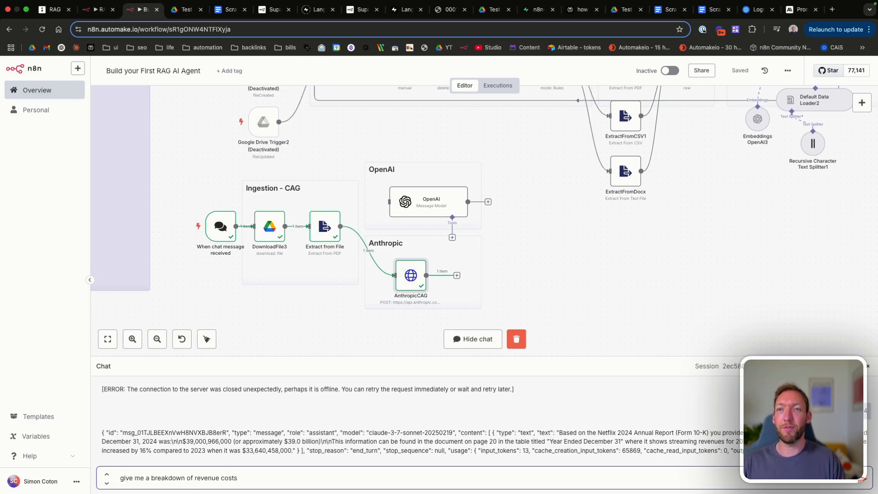
{"action": "key", "text": "Return"}
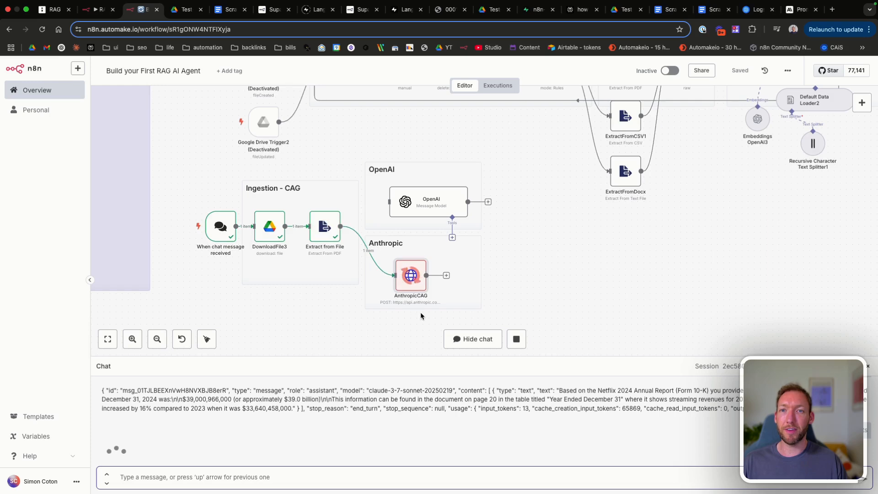
Step: Inspect AnthropicCAG's tokens-per-minute rate-limit error, then resend the same question
{"action": "double_click", "coordinate": [411, 275]}
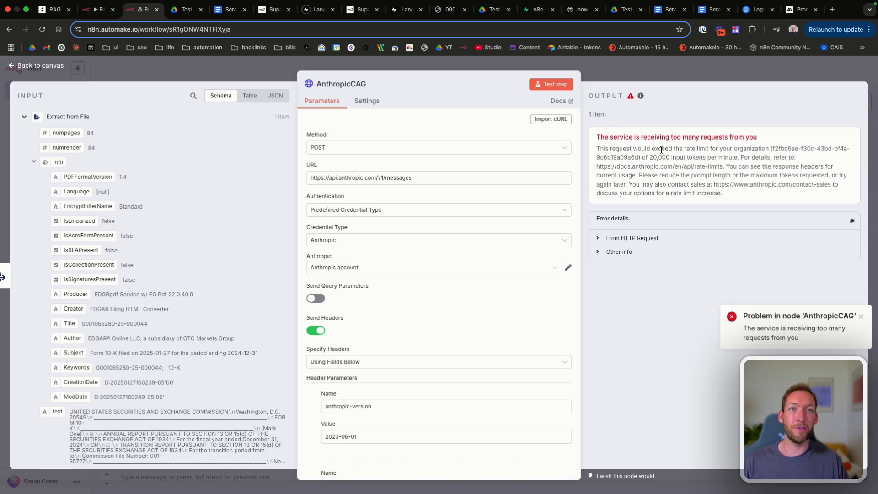
{"action": "left_click_drag", "start_coordinate": [646, 156], "coordinate": [761, 156]}
{"action": "left_click", "coordinate": [761, 156]}
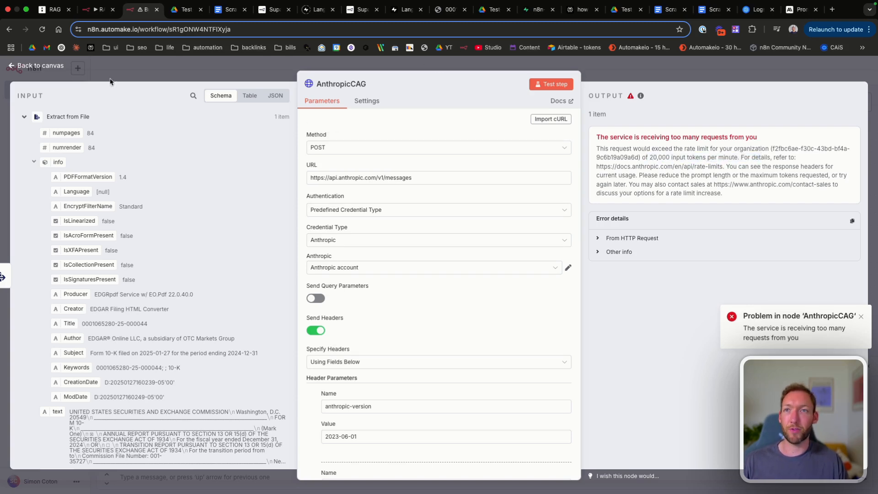
{"action": "left_click", "coordinate": [50, 67]}
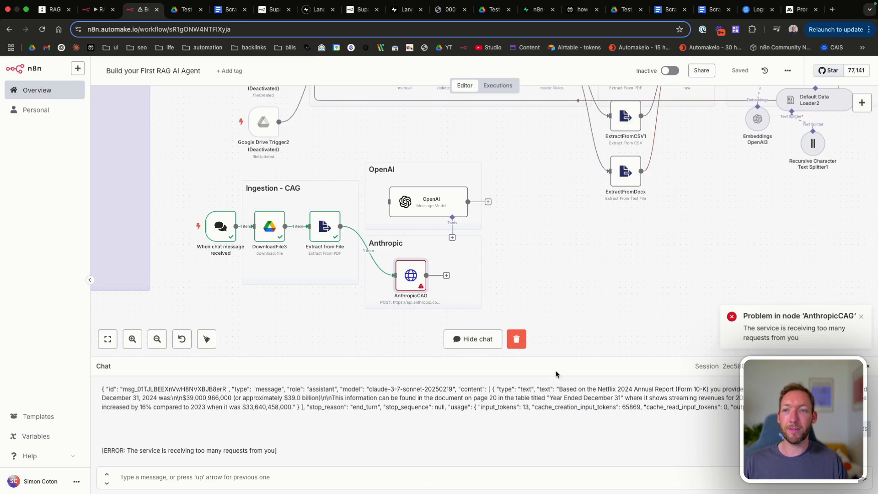
{"action": "key", "text": "Up"}
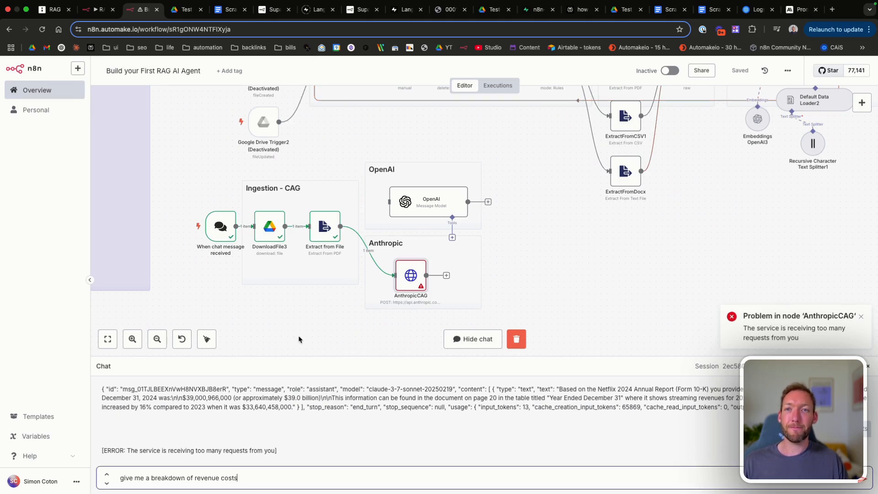
{"action": "key", "text": "Return"}
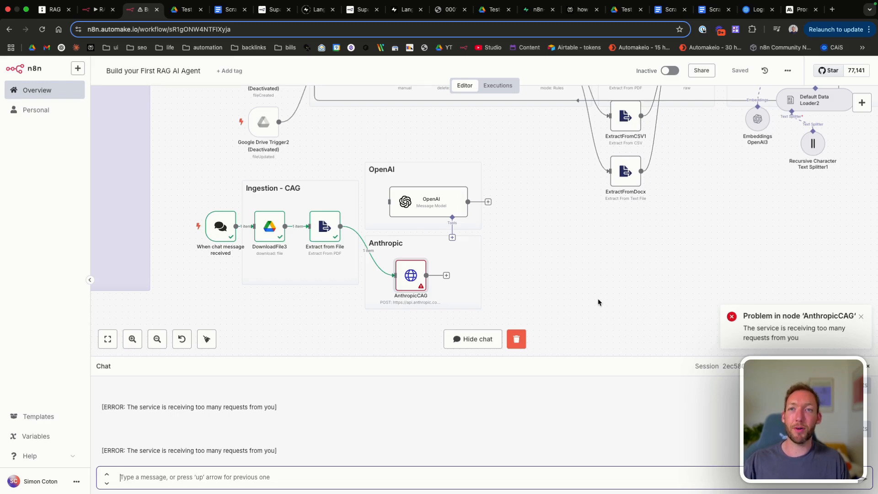
Step: Inspect the AnthropicCAG node's error about the 20,000 input tokens per minute rate limit
{"action": "double_click", "coordinate": [412, 268]}
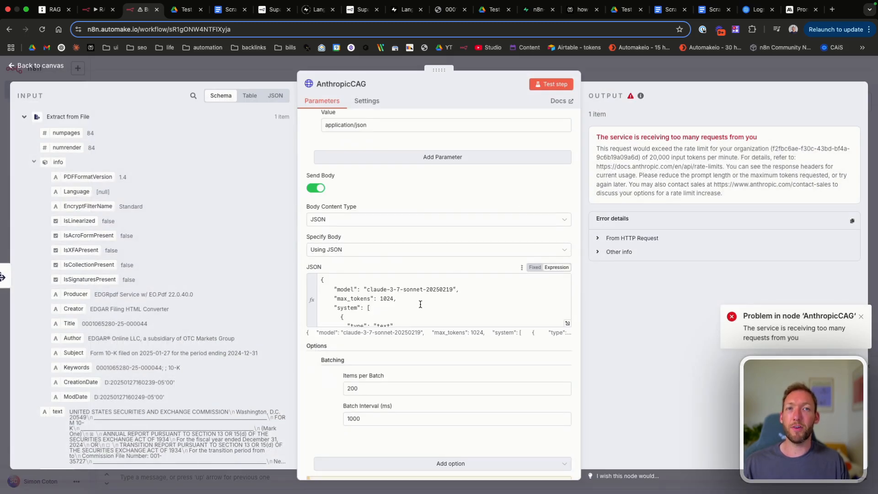
{"action": "left_click_drag", "start_coordinate": [649, 157], "coordinate": [713, 156]}
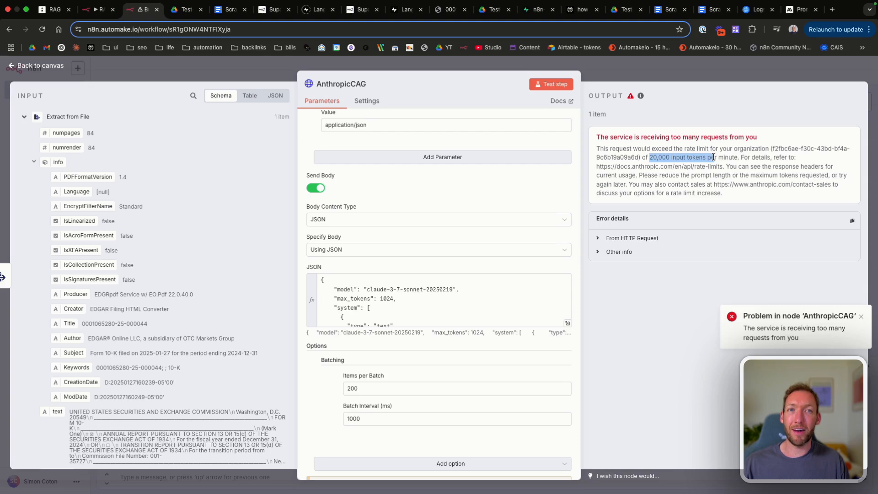
{"action": "left_click", "coordinate": [713, 157]}
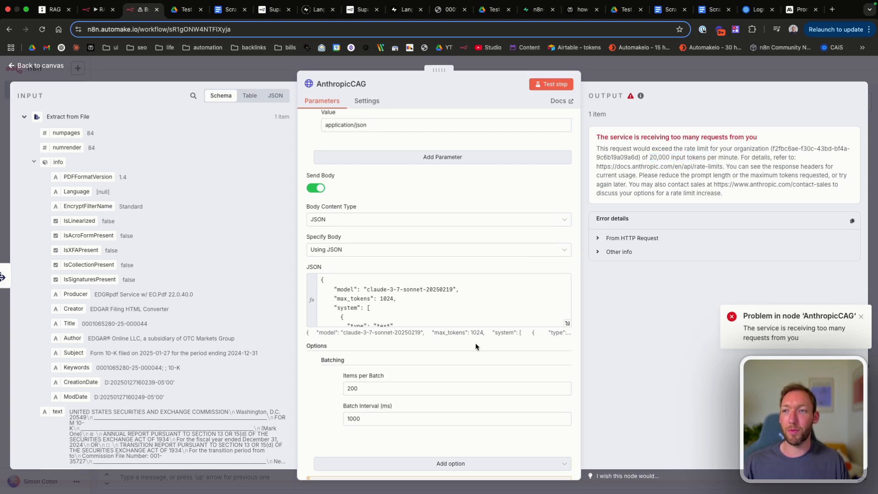
{"action": "scroll", "coordinate": [475, 347], "scroll_direction": "down", "scroll_amount": 1}
{"action": "scroll", "coordinate": [283, 265], "scroll_direction": "down", "scroll_amount": 5}
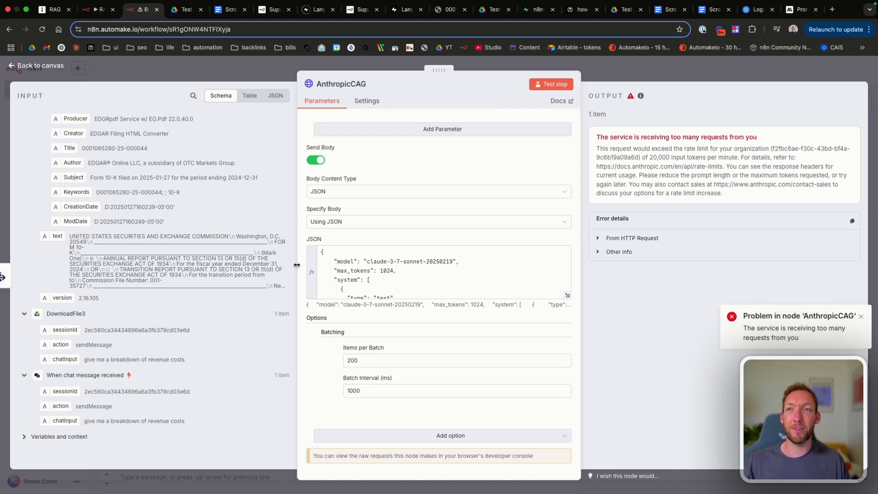
Step: Review the chat answer's Netflix 2024 revenue and cost breakdown, then go to the tldraw RAG diagram
{"action": "left_click", "coordinate": [46, 66]}
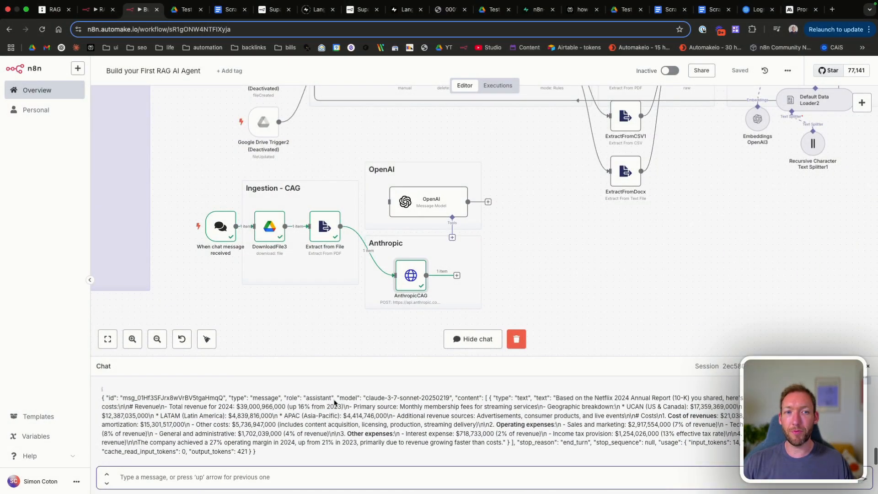
{"action": "scroll", "coordinate": [334, 403], "scroll_direction": "up", "scroll_amount": 1}
{"action": "scroll", "coordinate": [334, 403], "scroll_direction": "down", "scroll_amount": 1}
{"action": "key", "text": "Caps_Lock"}
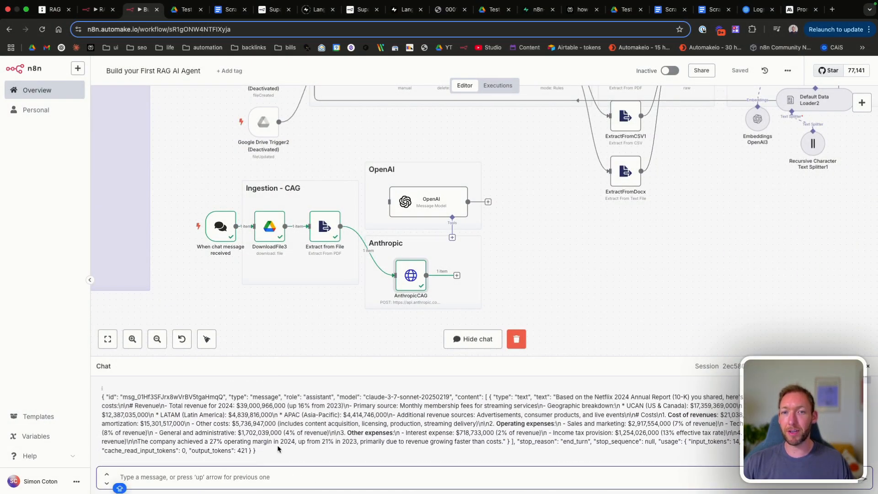
{"action": "left_click_drag", "start_coordinate": [171, 405], "coordinate": [497, 425]}
{"action": "left_click", "coordinate": [497, 425]}
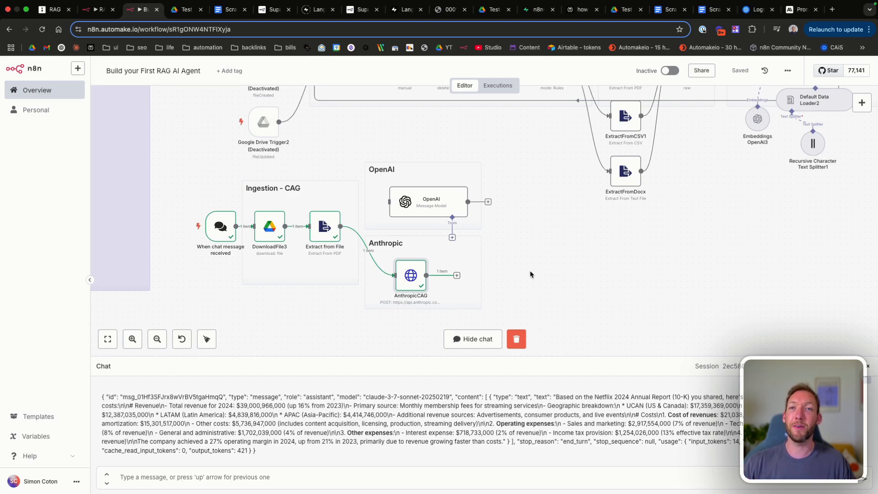
{"action": "left_click", "coordinate": [51, 10]}
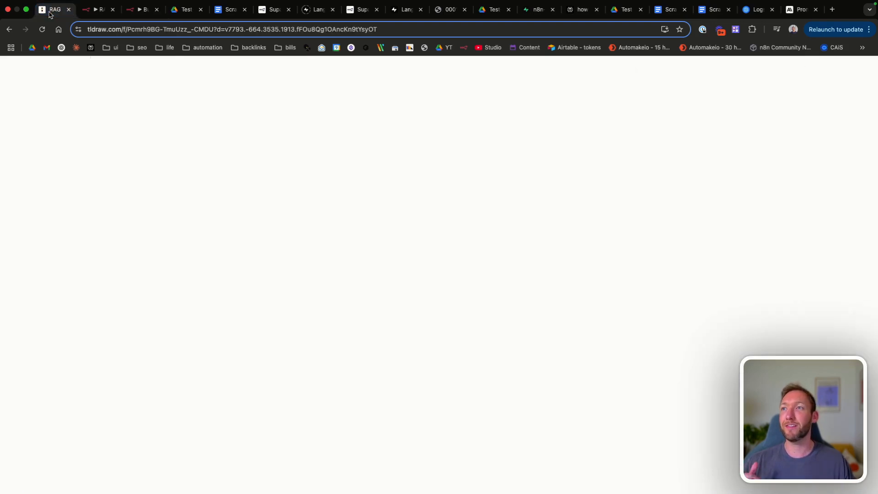